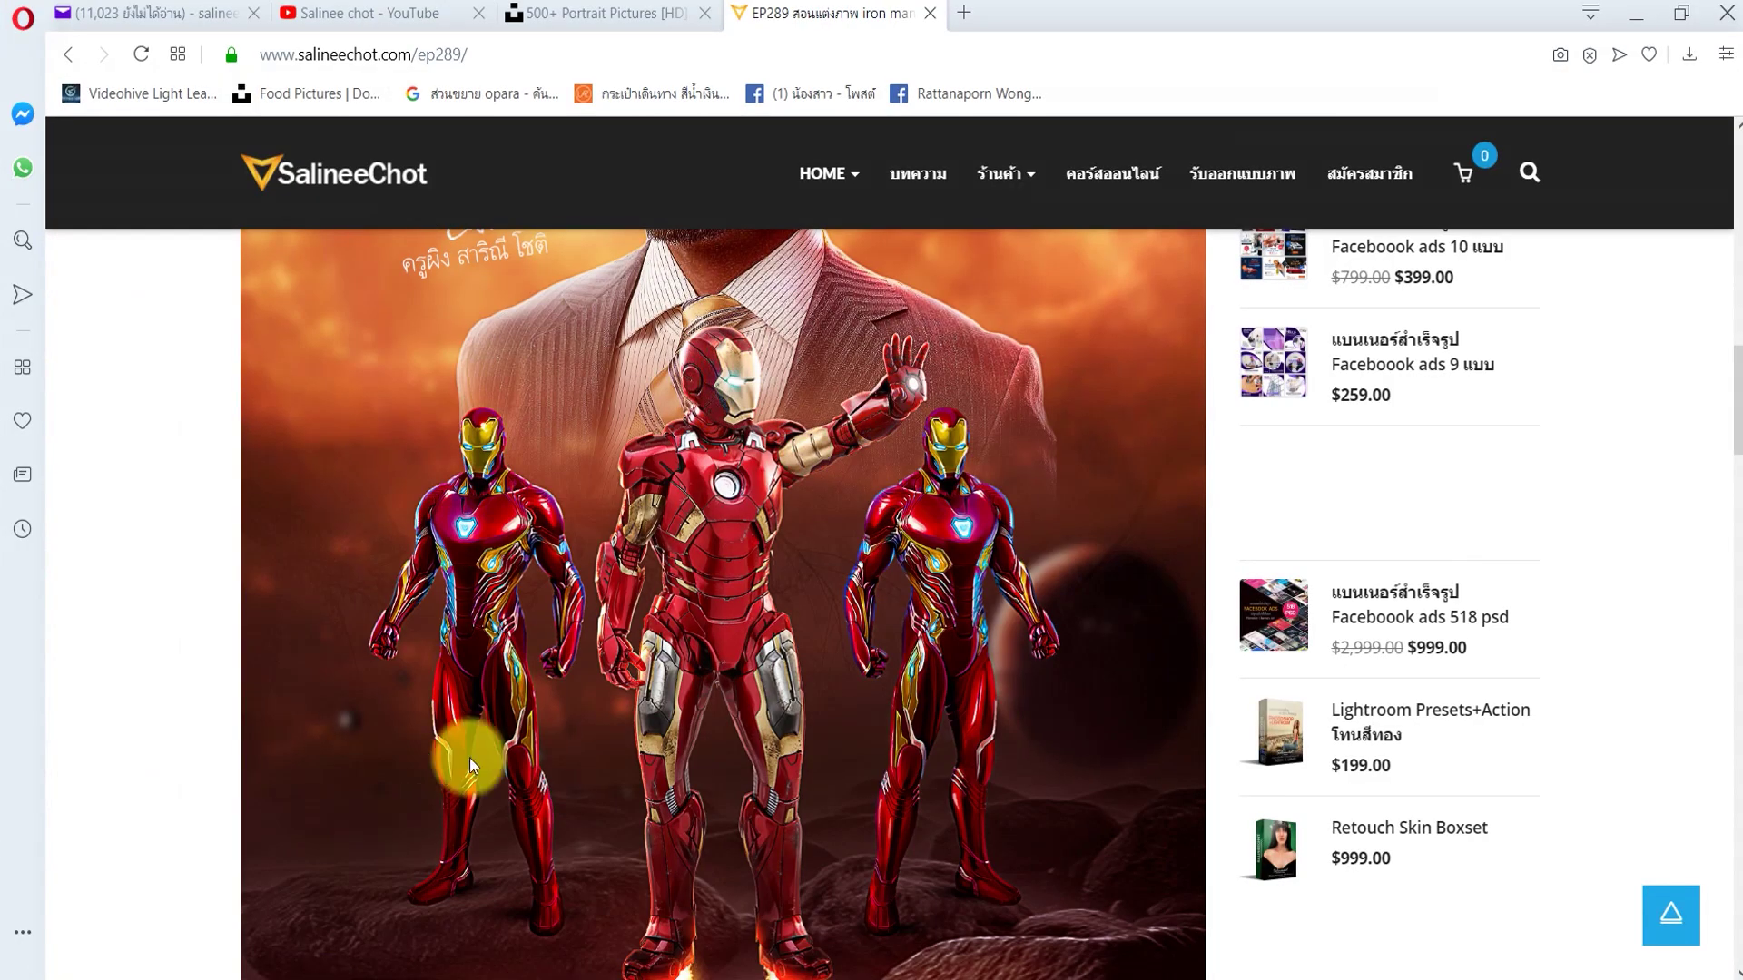
Step: Scroll through the EP289 Iron Man poster tutorial post in Opera
scroll(629, 536, "down", 6)
scroll(640, 522, "up", 6)
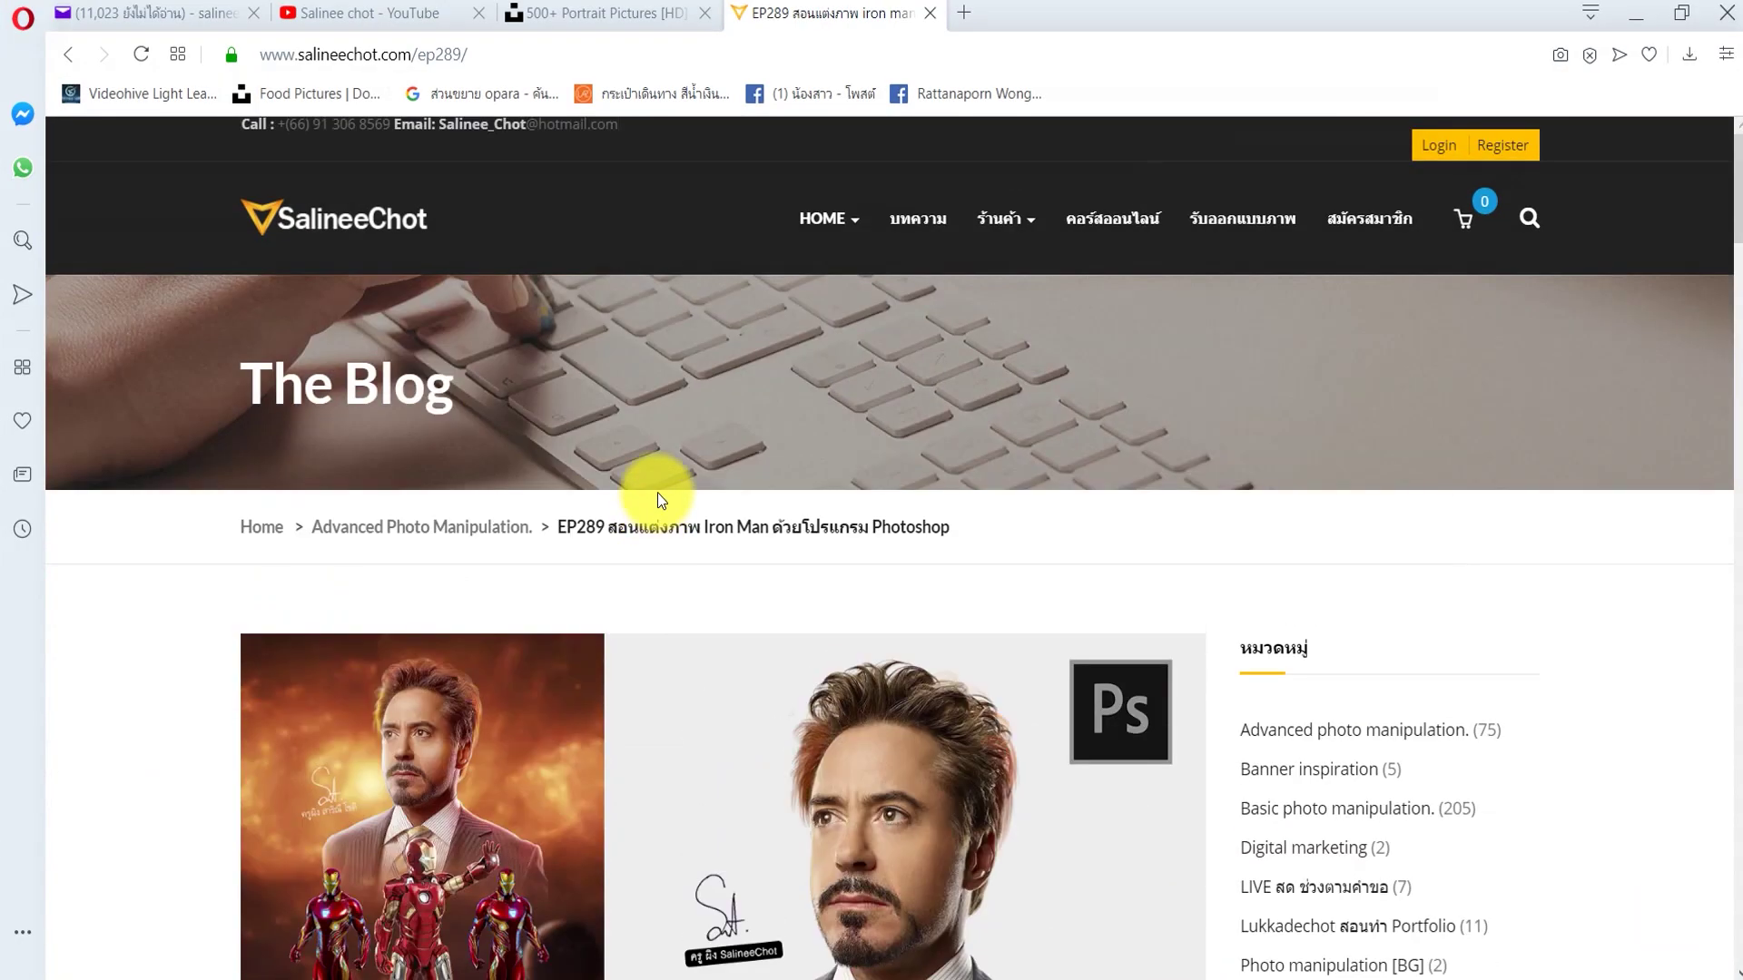
scroll(657, 481, "down", 2)
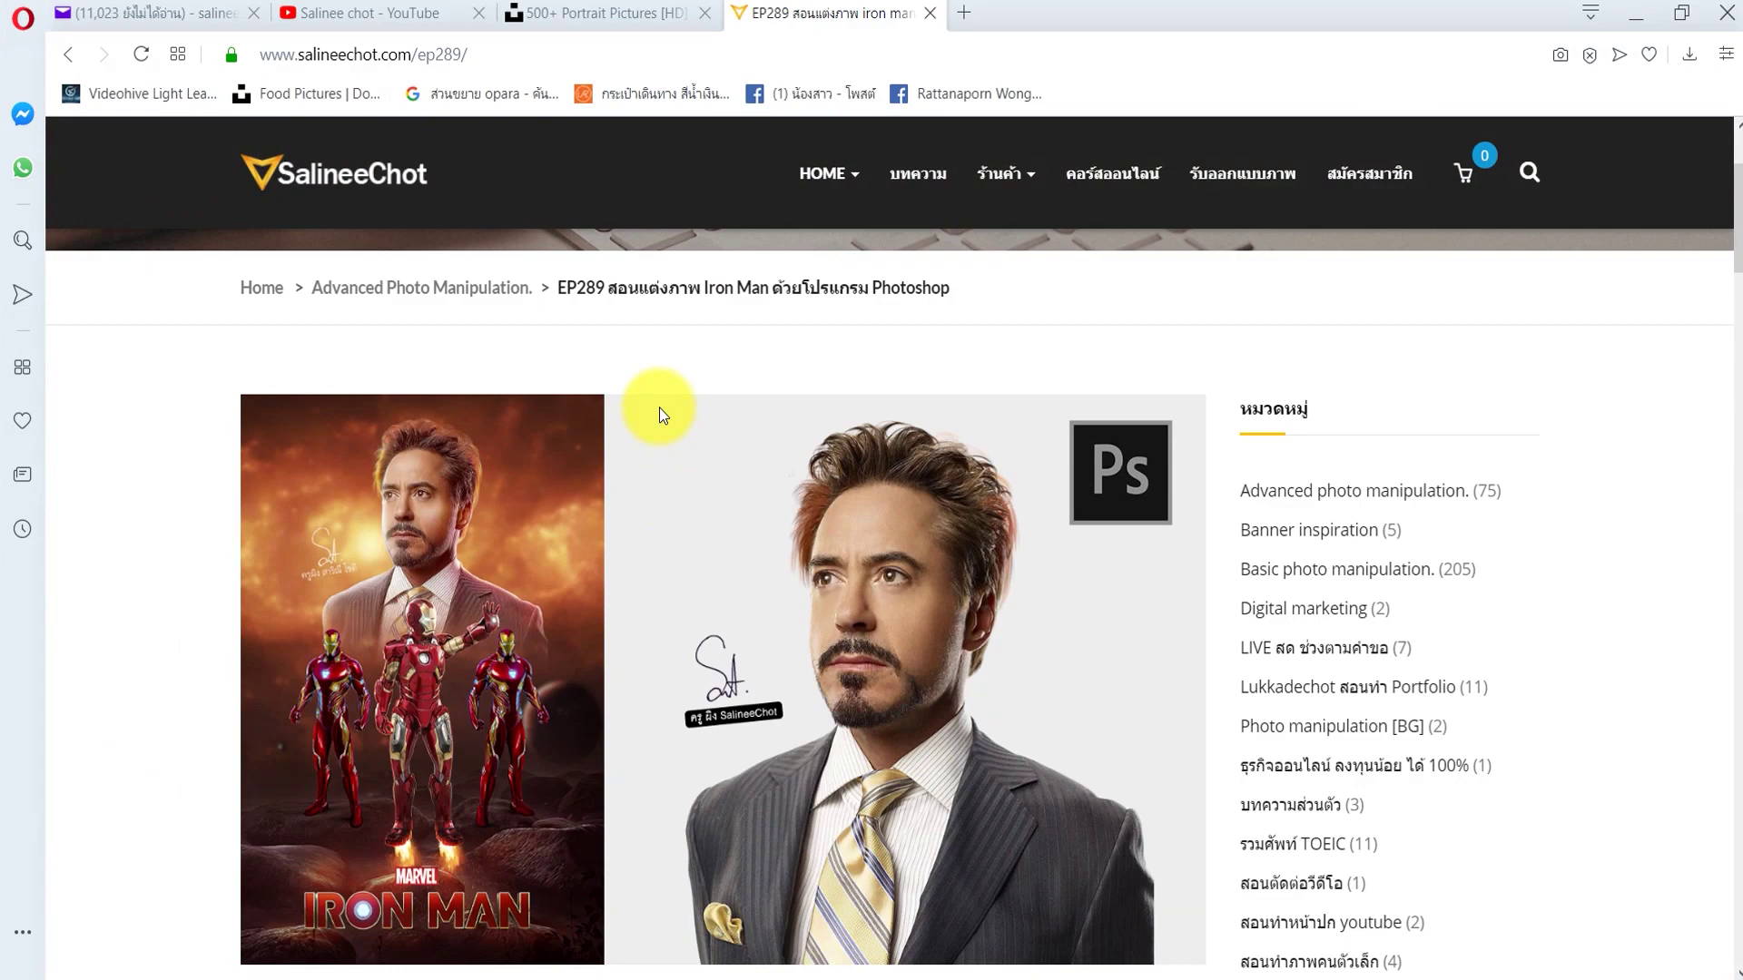
scroll(659, 407, "down", 8)
scroll(659, 406, "down", 5)
scroll(659, 407, "down", 5)
scroll(659, 406, "down", 2)
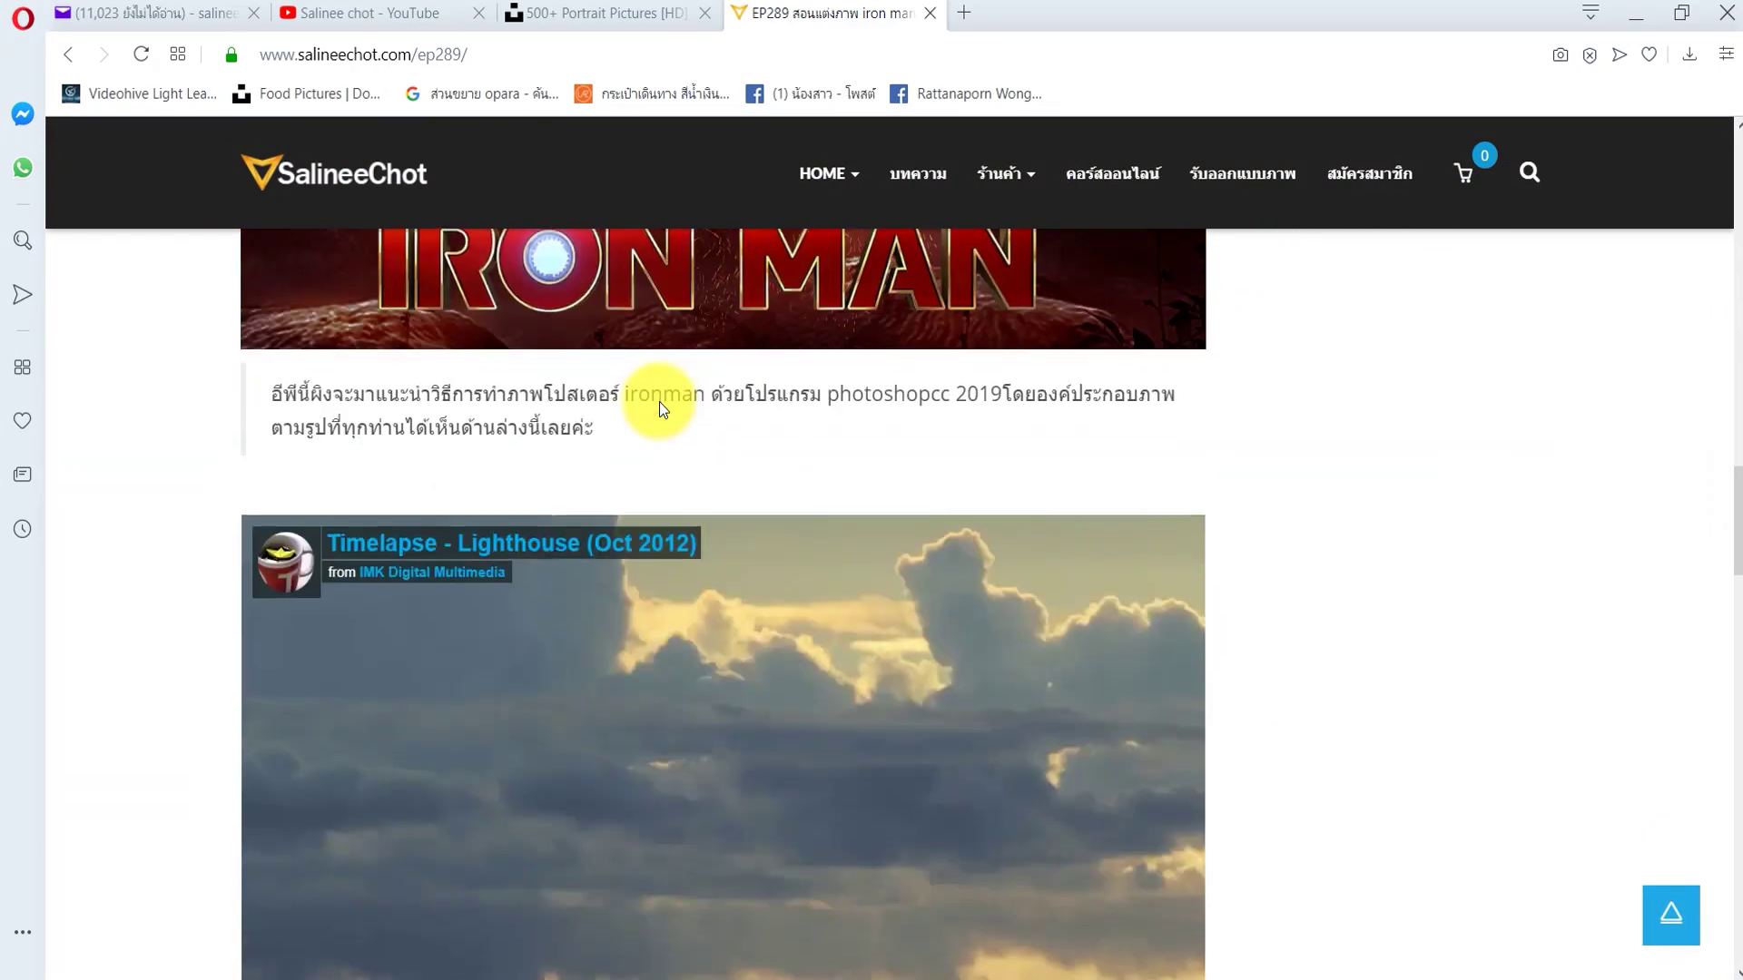
scroll(658, 407, "down", 8)
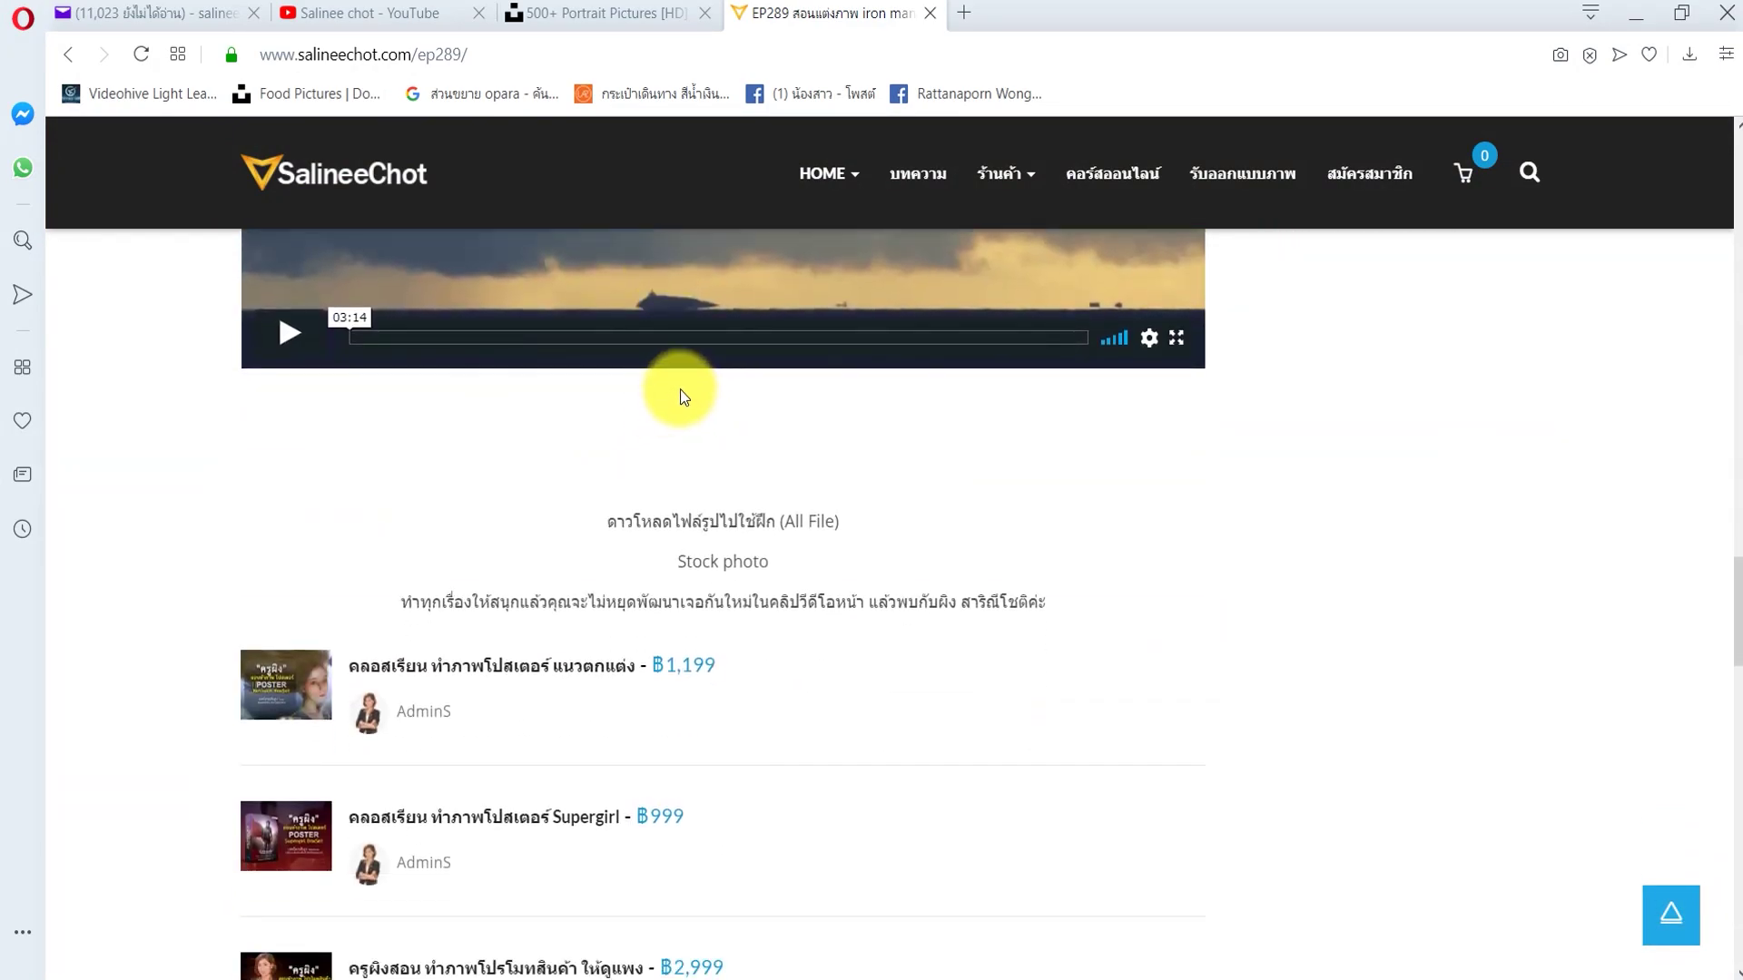
Step: Highlight the 'Stock photo' text, then minimize Opera to reveal the EP289 iron man folder
left_click_drag(679, 560, 768, 560)
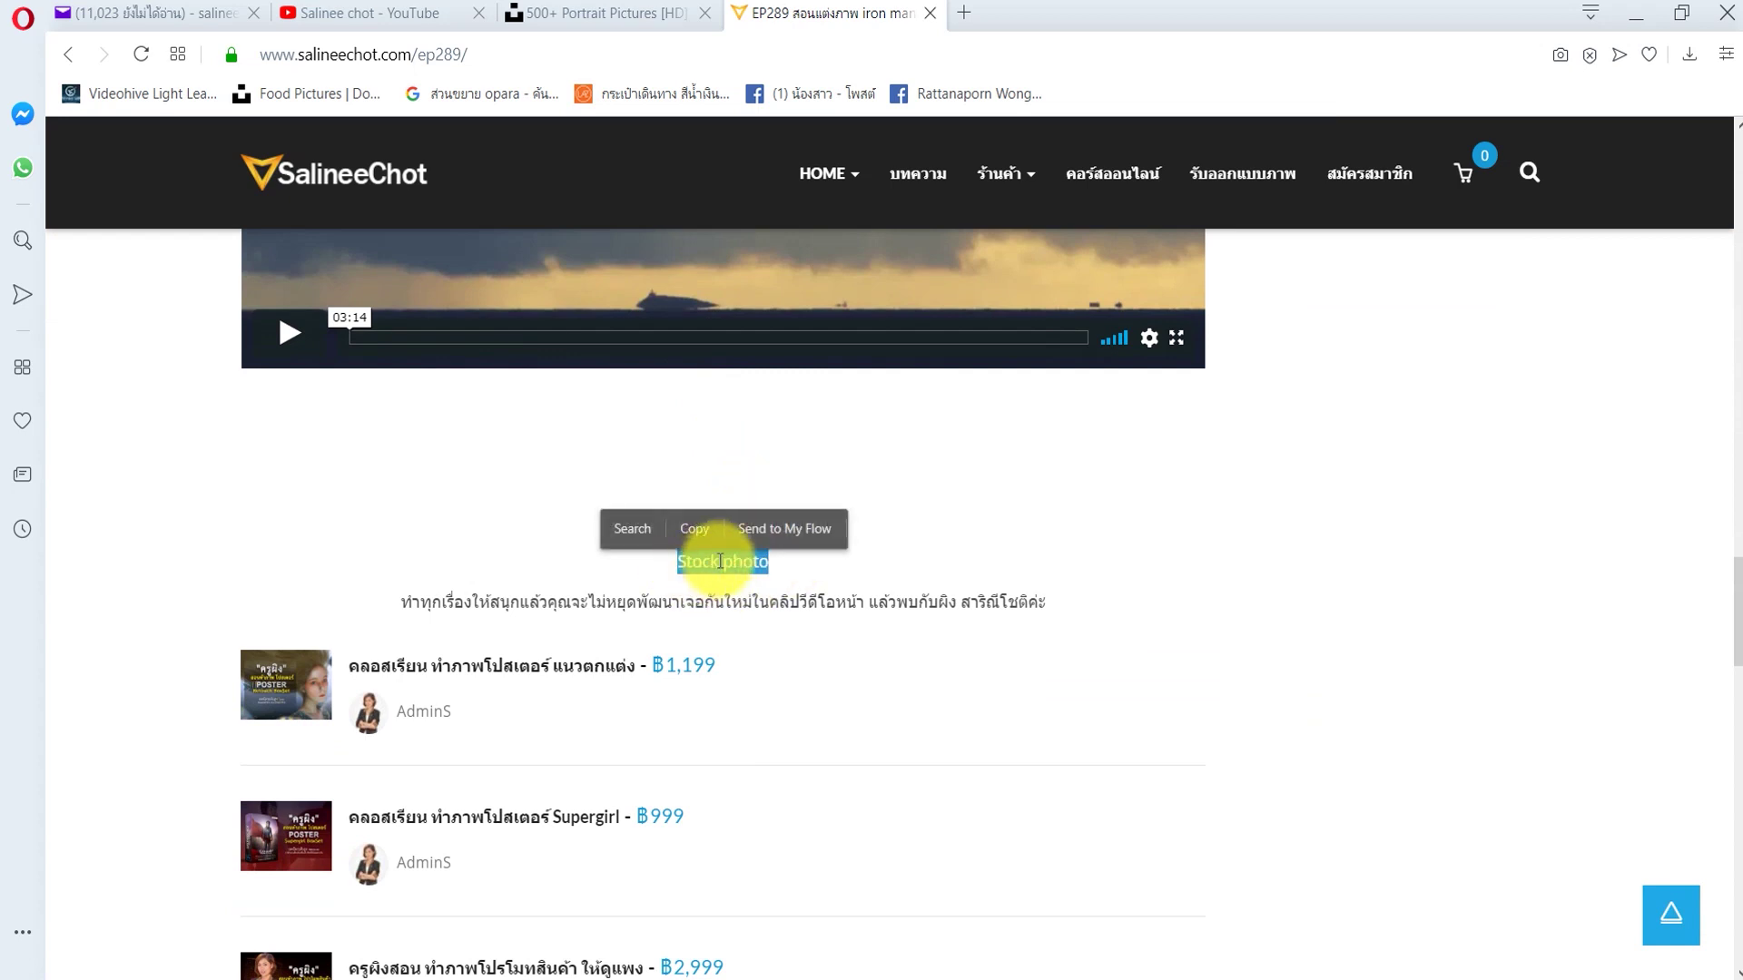
left_click(1636, 17)
left_click(817, 416)
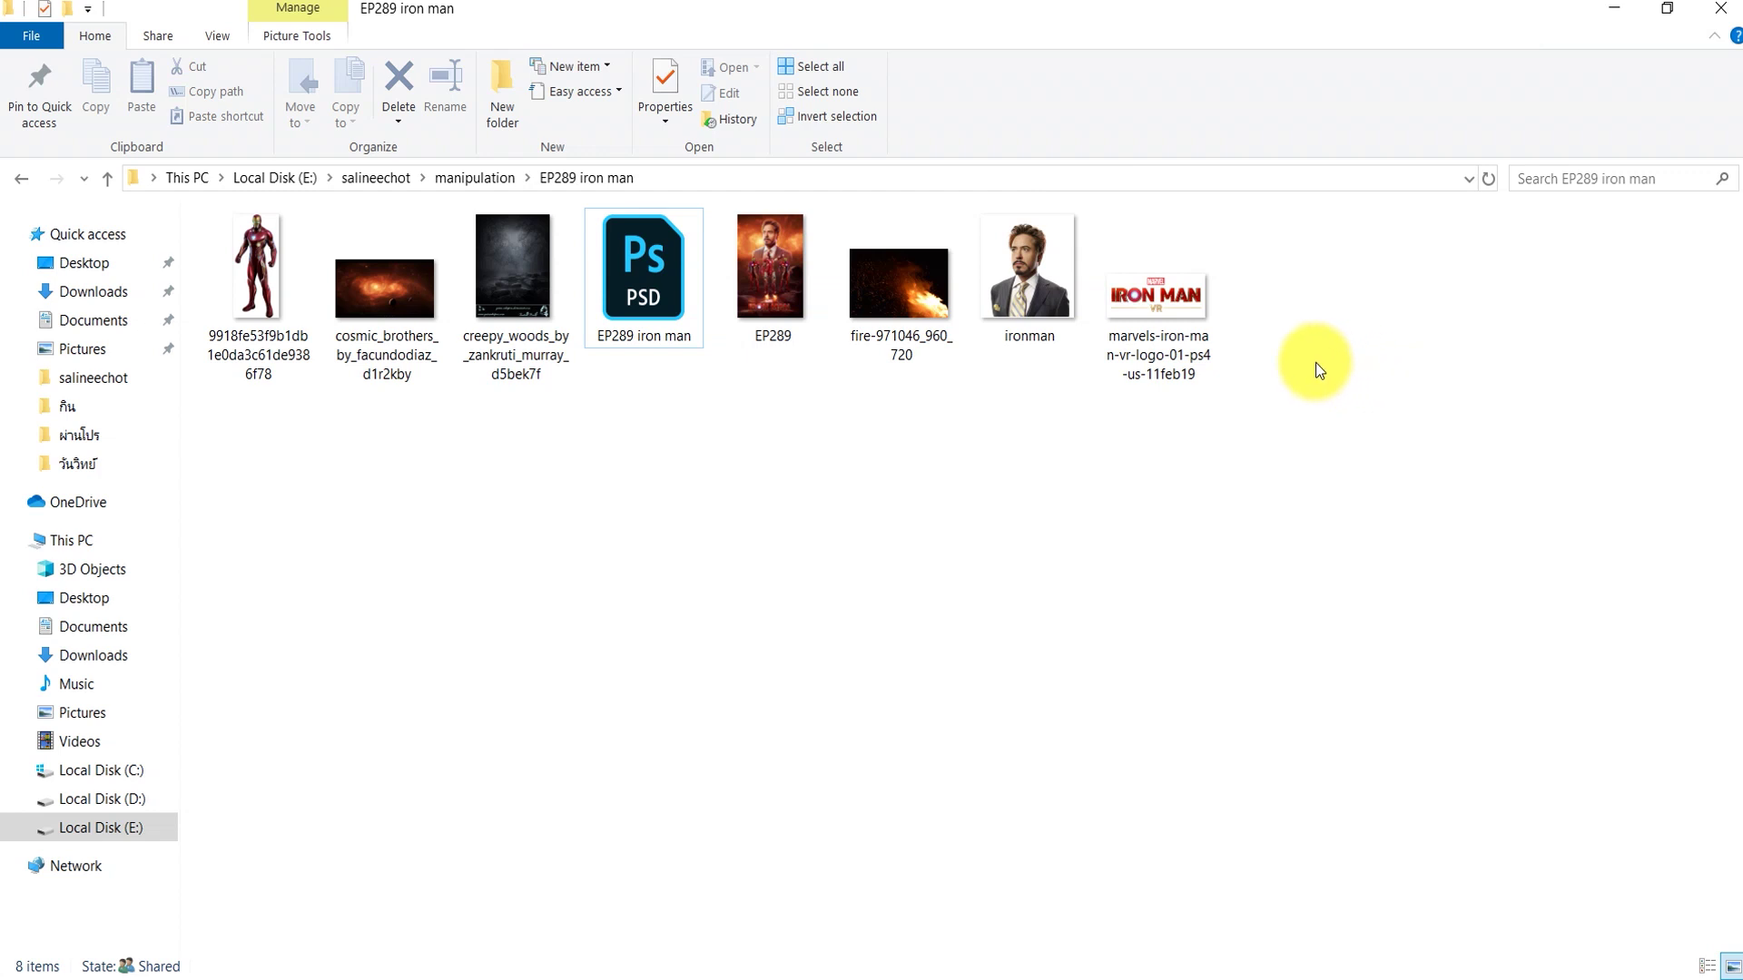
Step: Switch the folder view to Extra large icons, then bring Photoshop forward
right_click(1189, 454)
left_click(1502, 508)
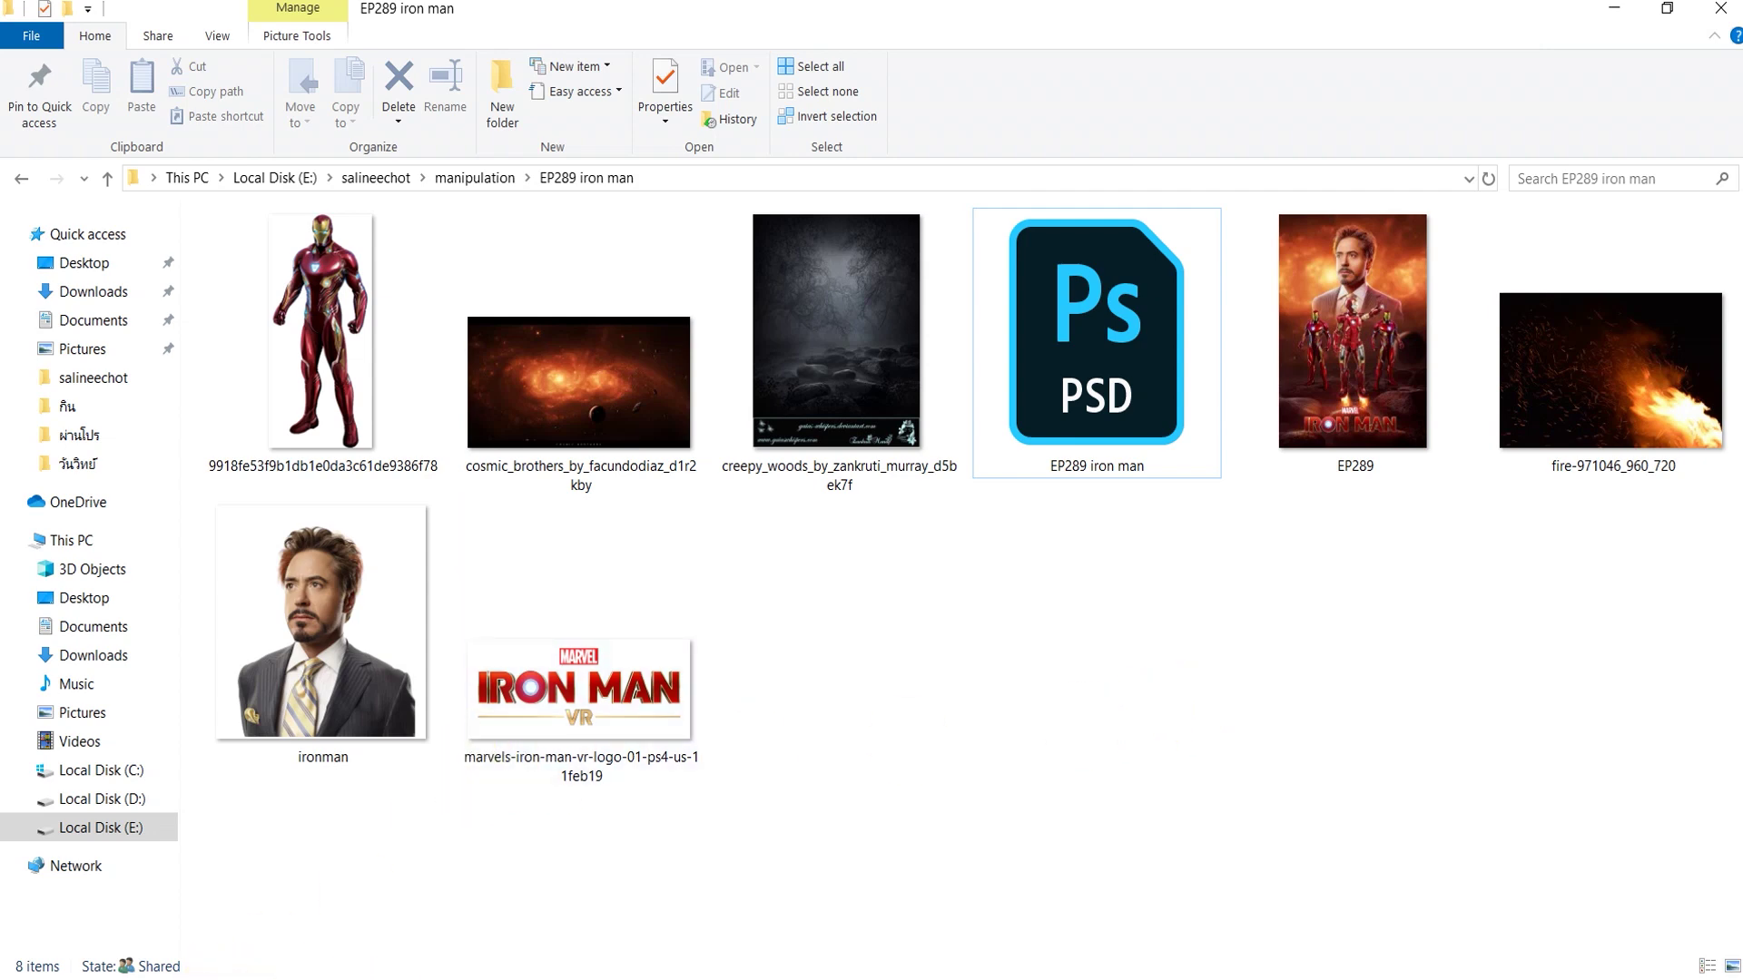
mouse_move(345, 969)
left_click(372, 907)
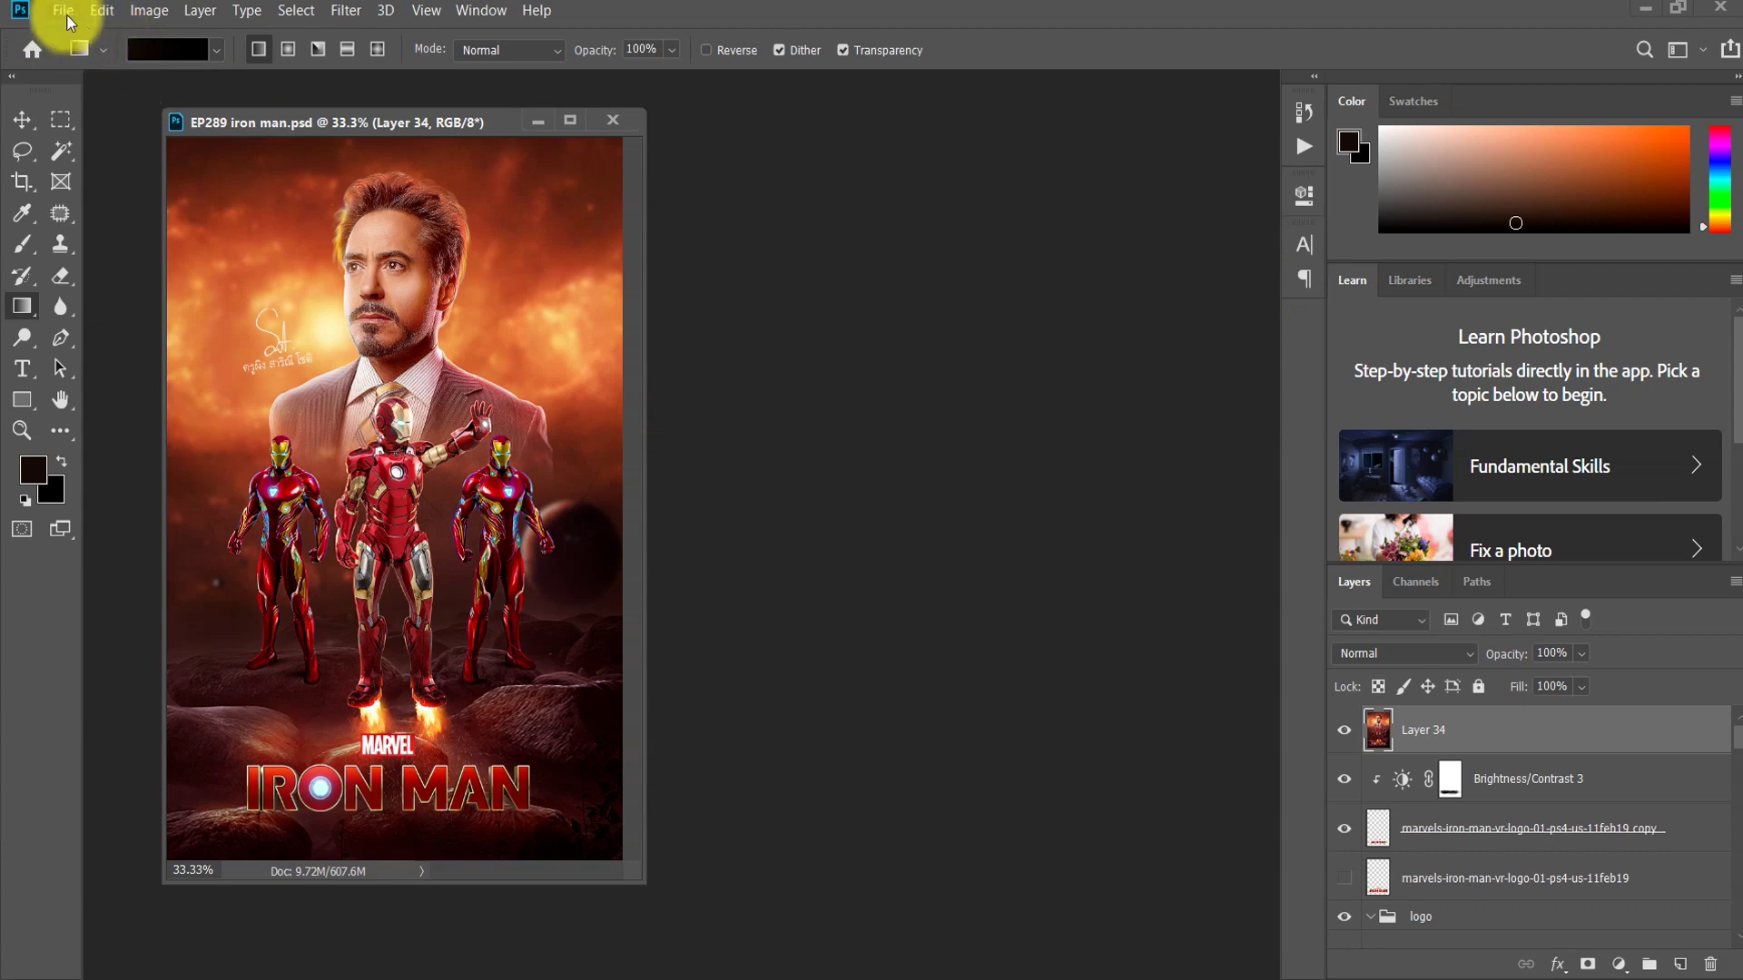
Step: Create a new 1500 × 2265 px, 300 ppi document named 'the iron man'
left_click(66, 13)
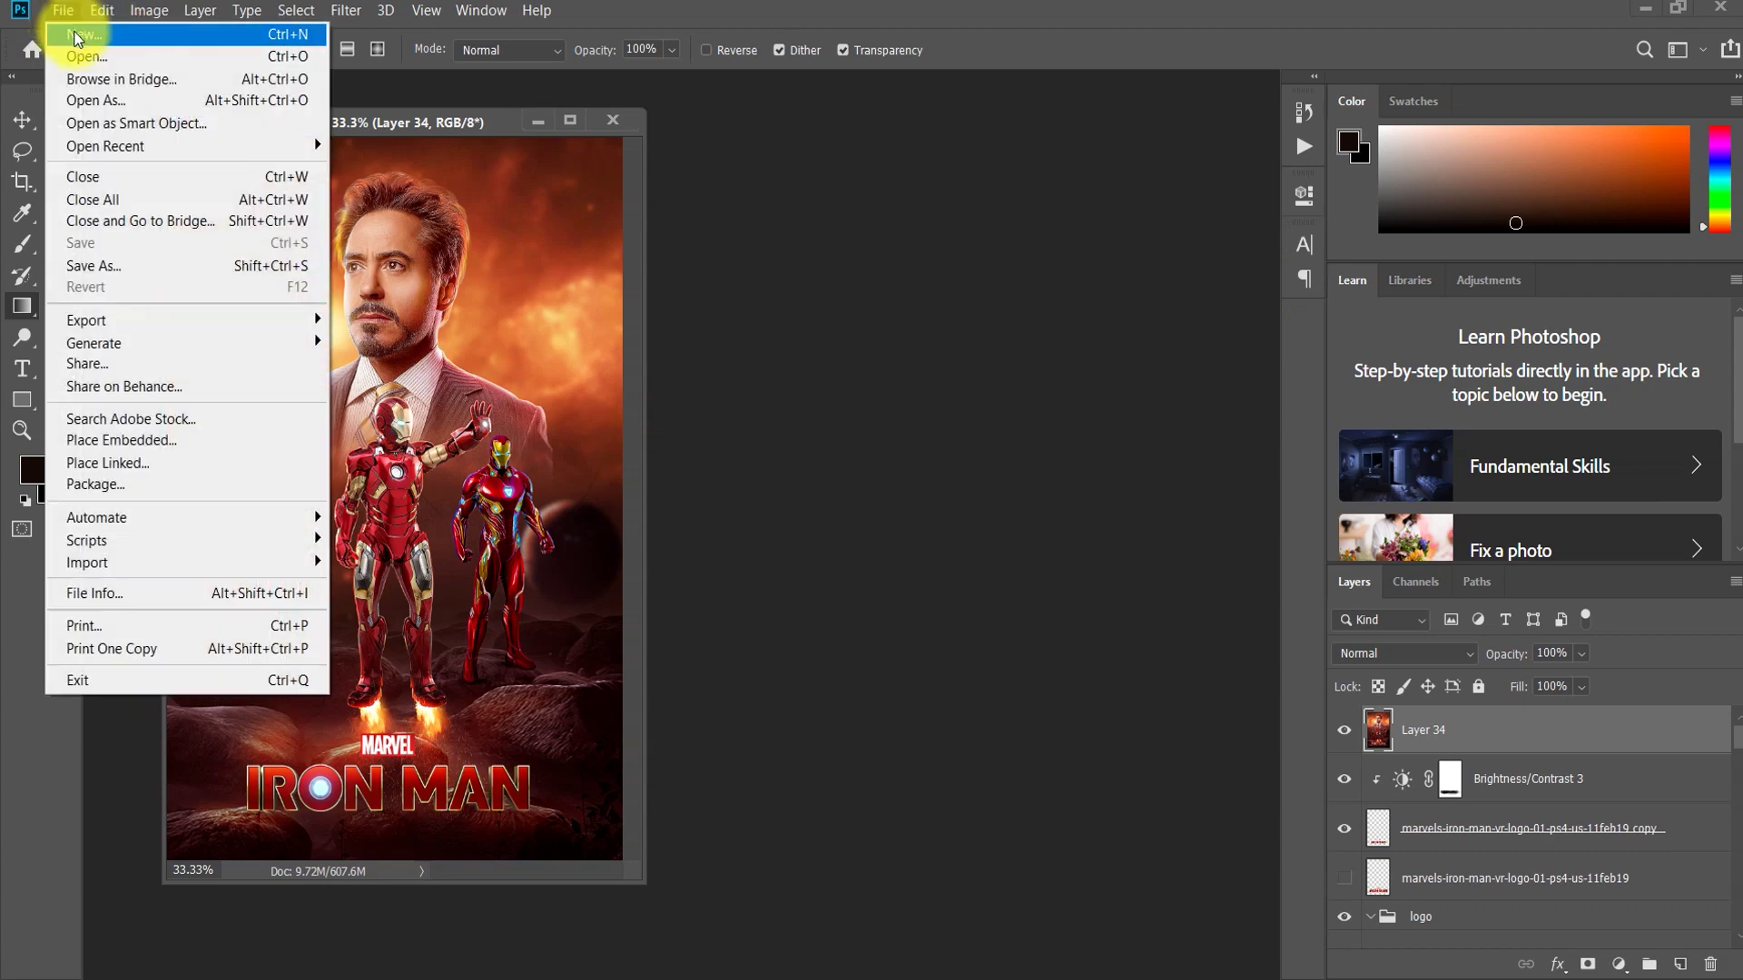
left_click(76, 36)
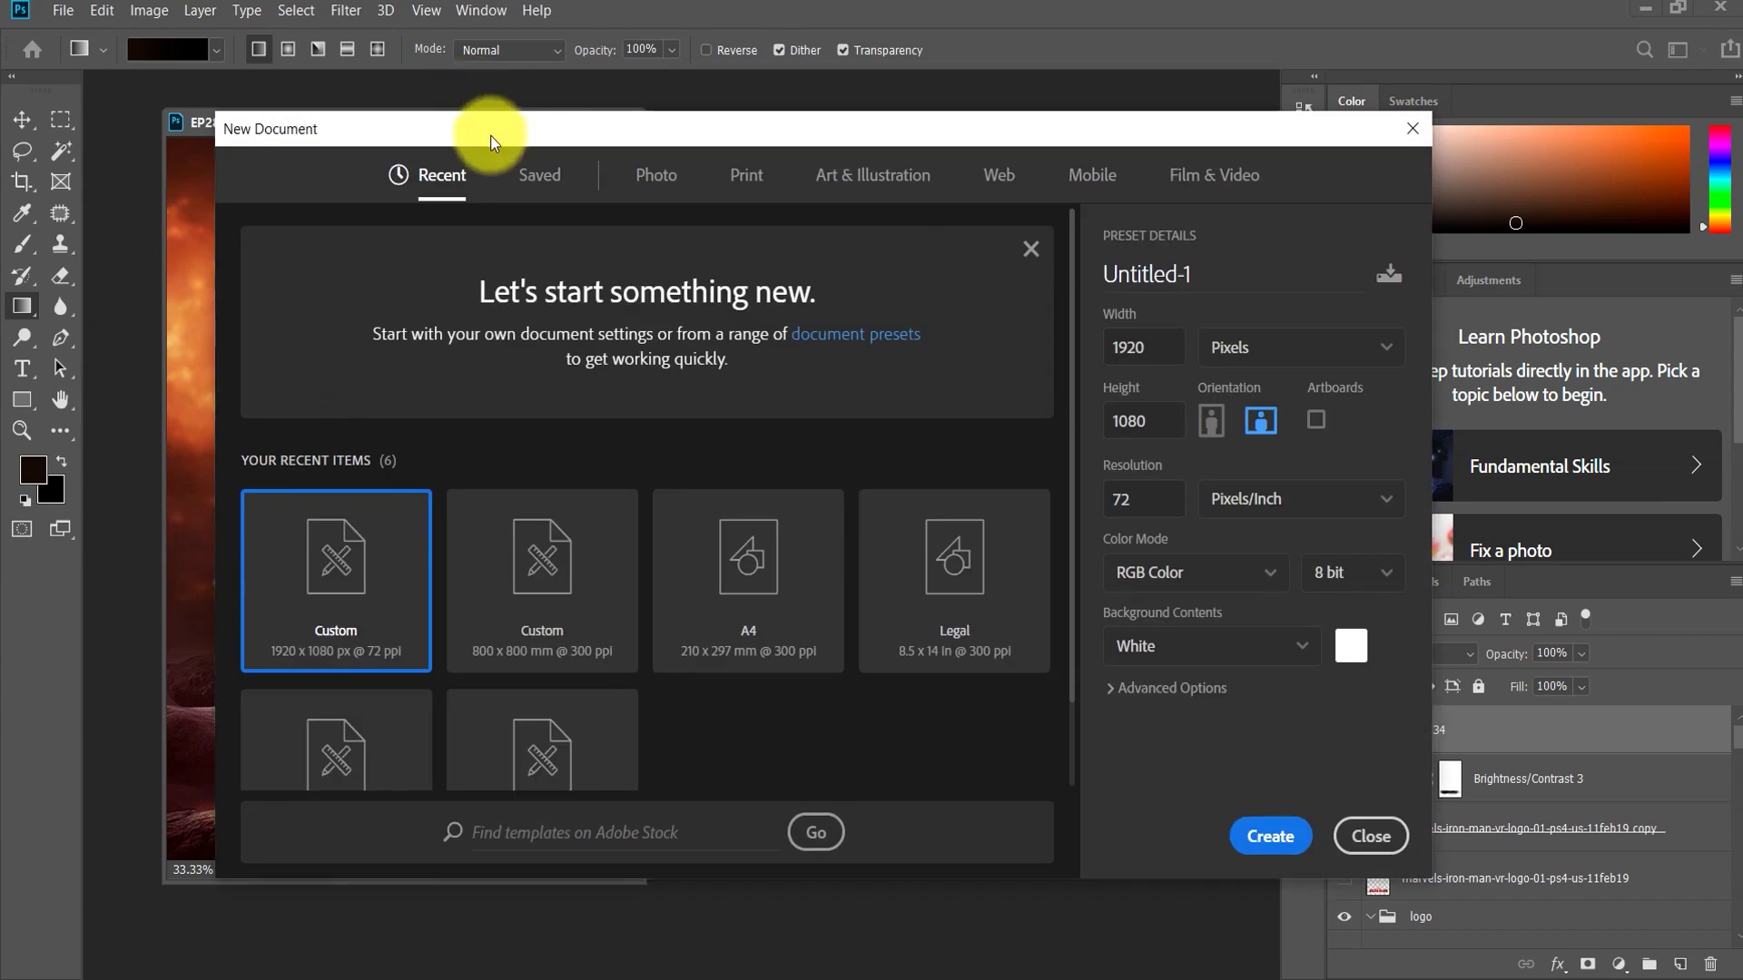
left_click_drag(490, 134, 407, 131)
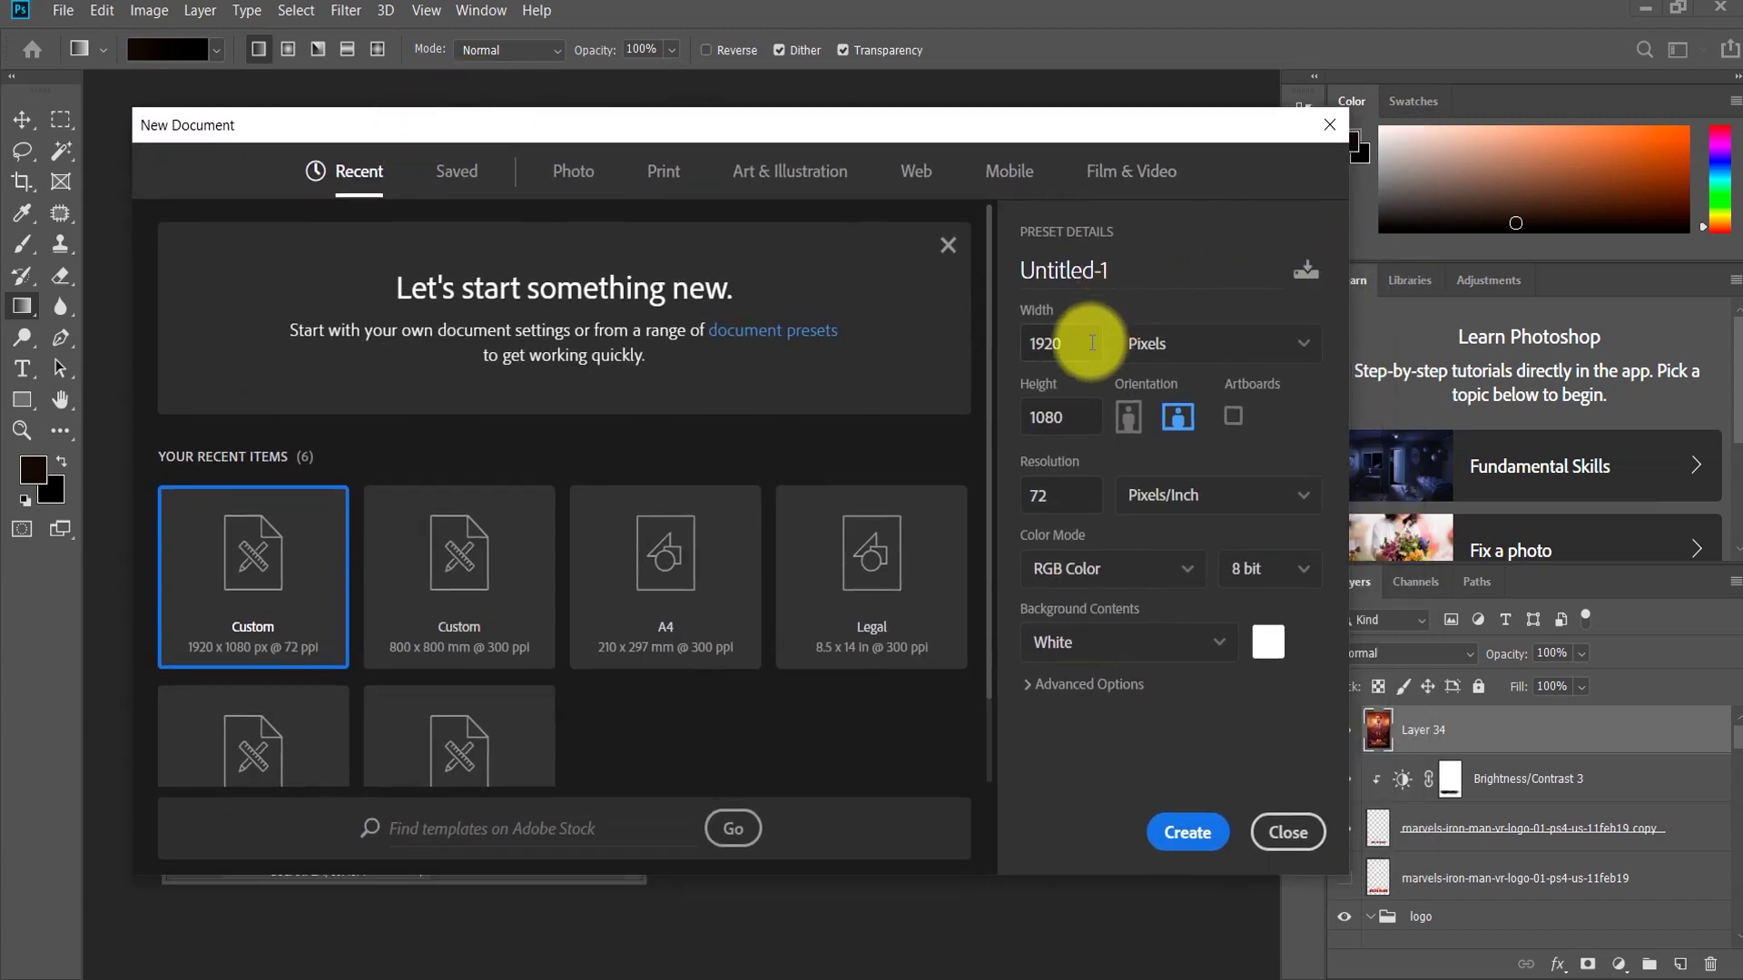
left_click_drag(1092, 343, 1000, 331)
type("1500")
left_click(1058, 427)
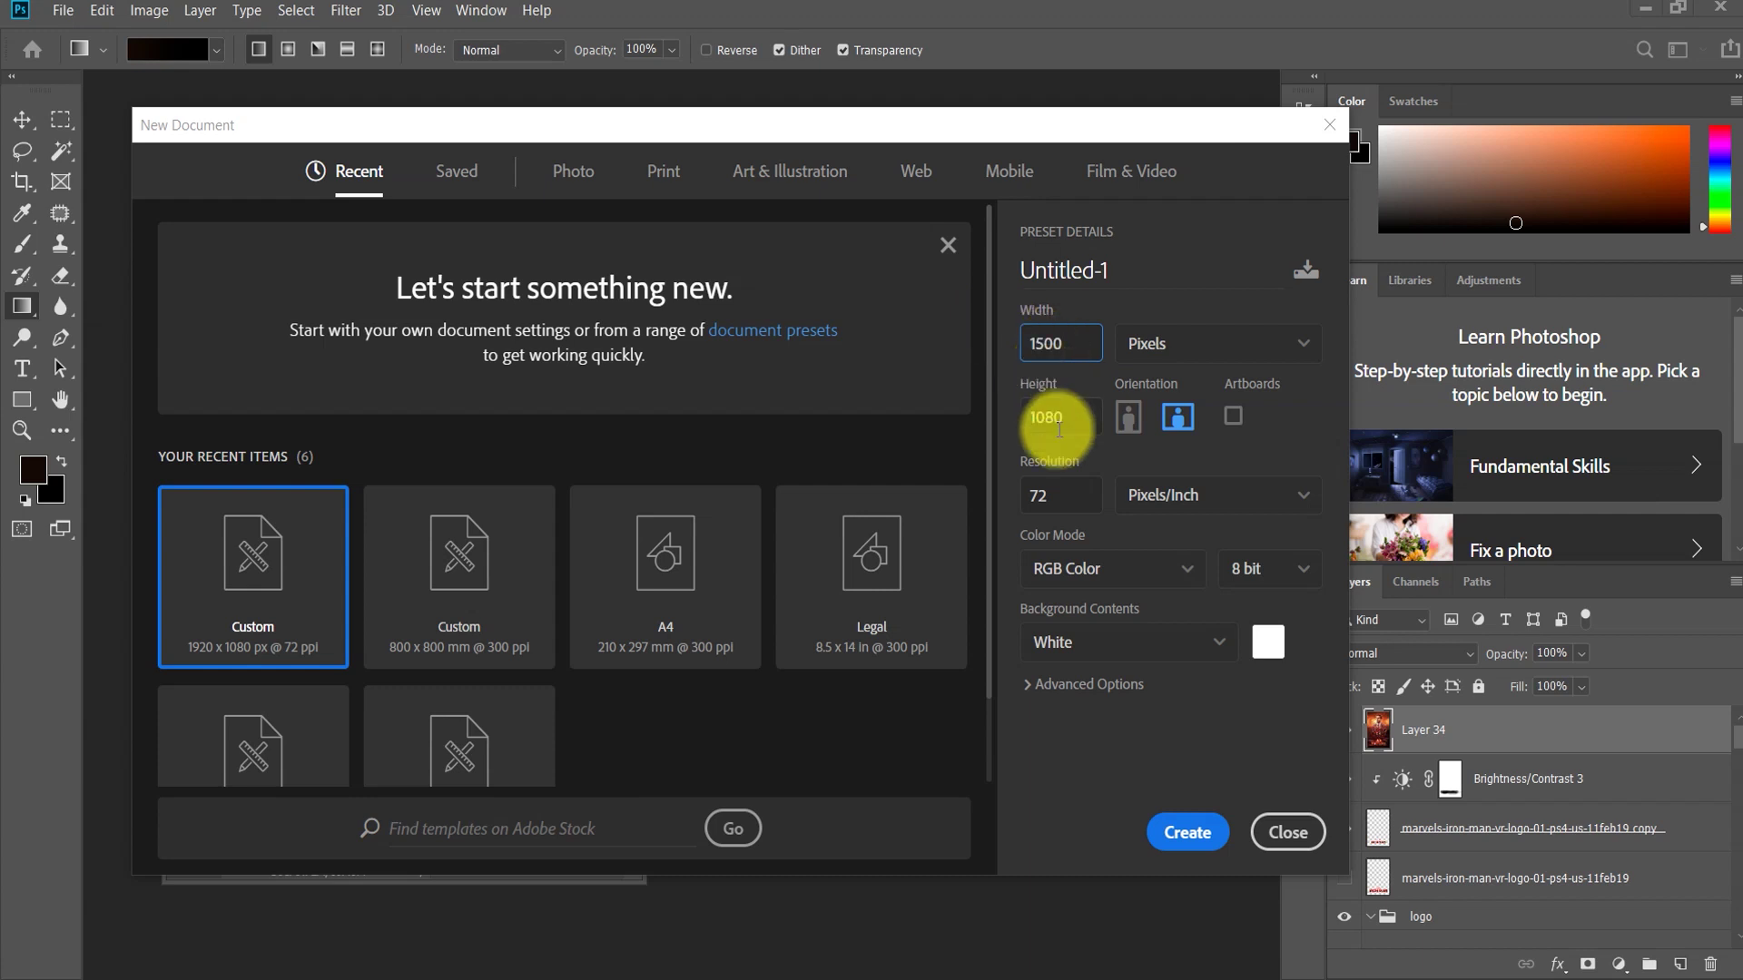
left_click_drag(1058, 429, 1040, 410)
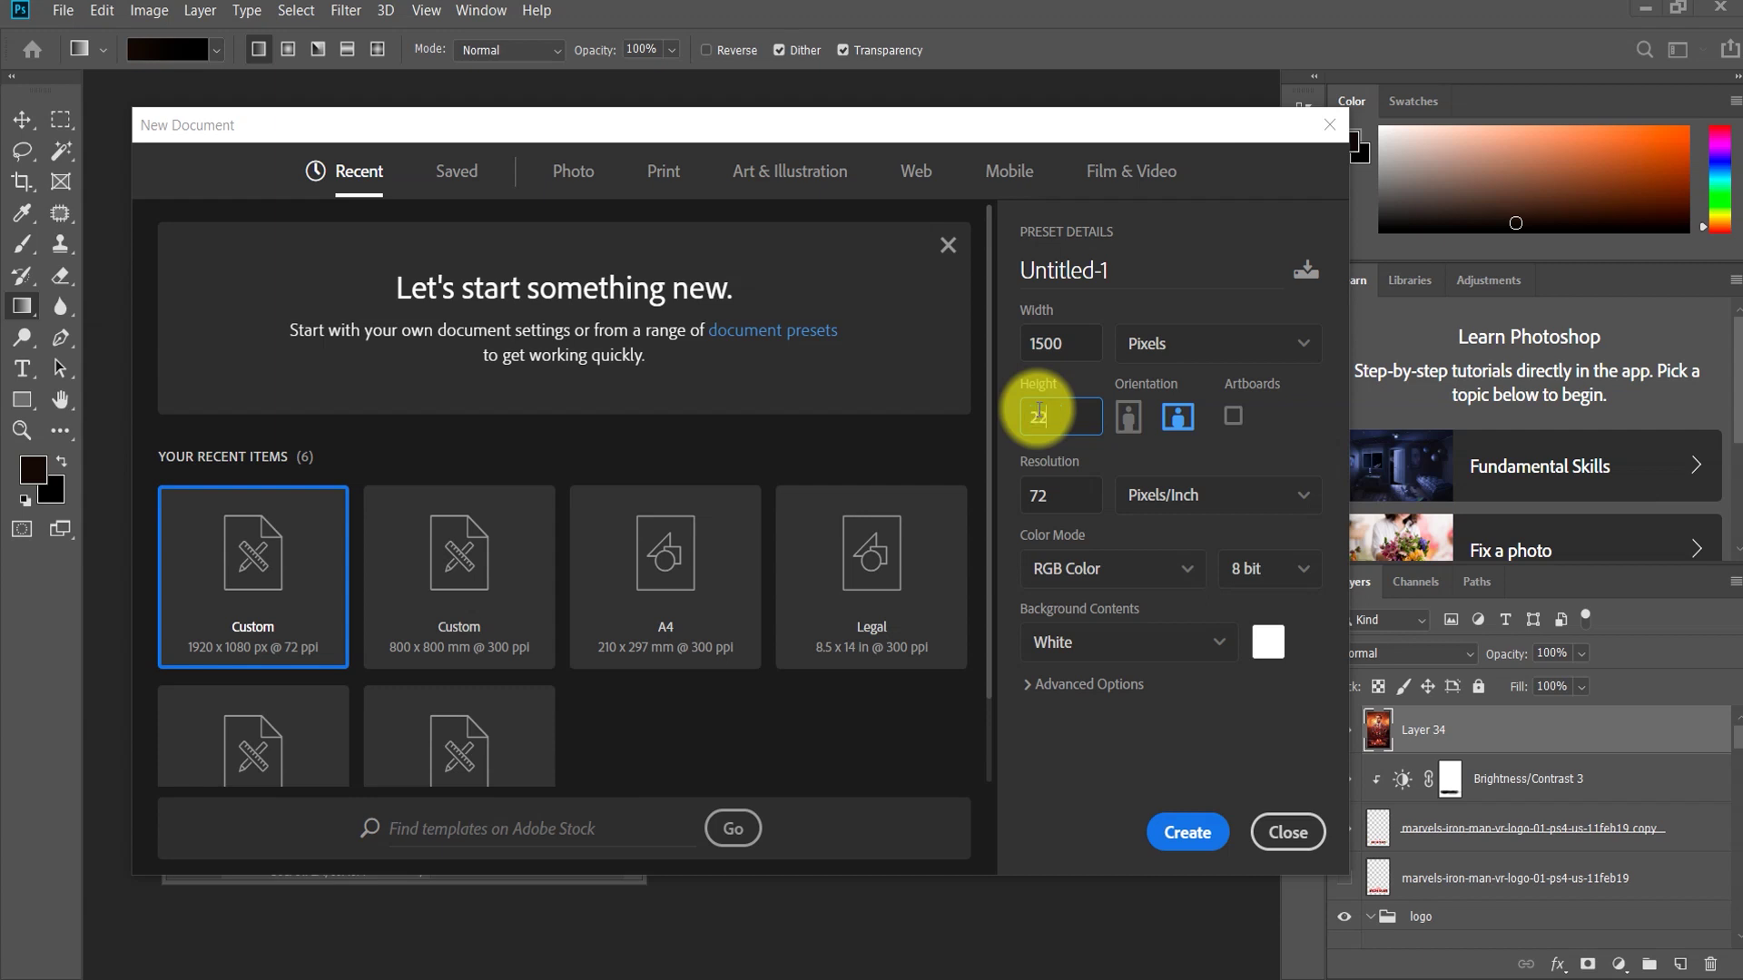
double_click(1076, 494)
type("300")
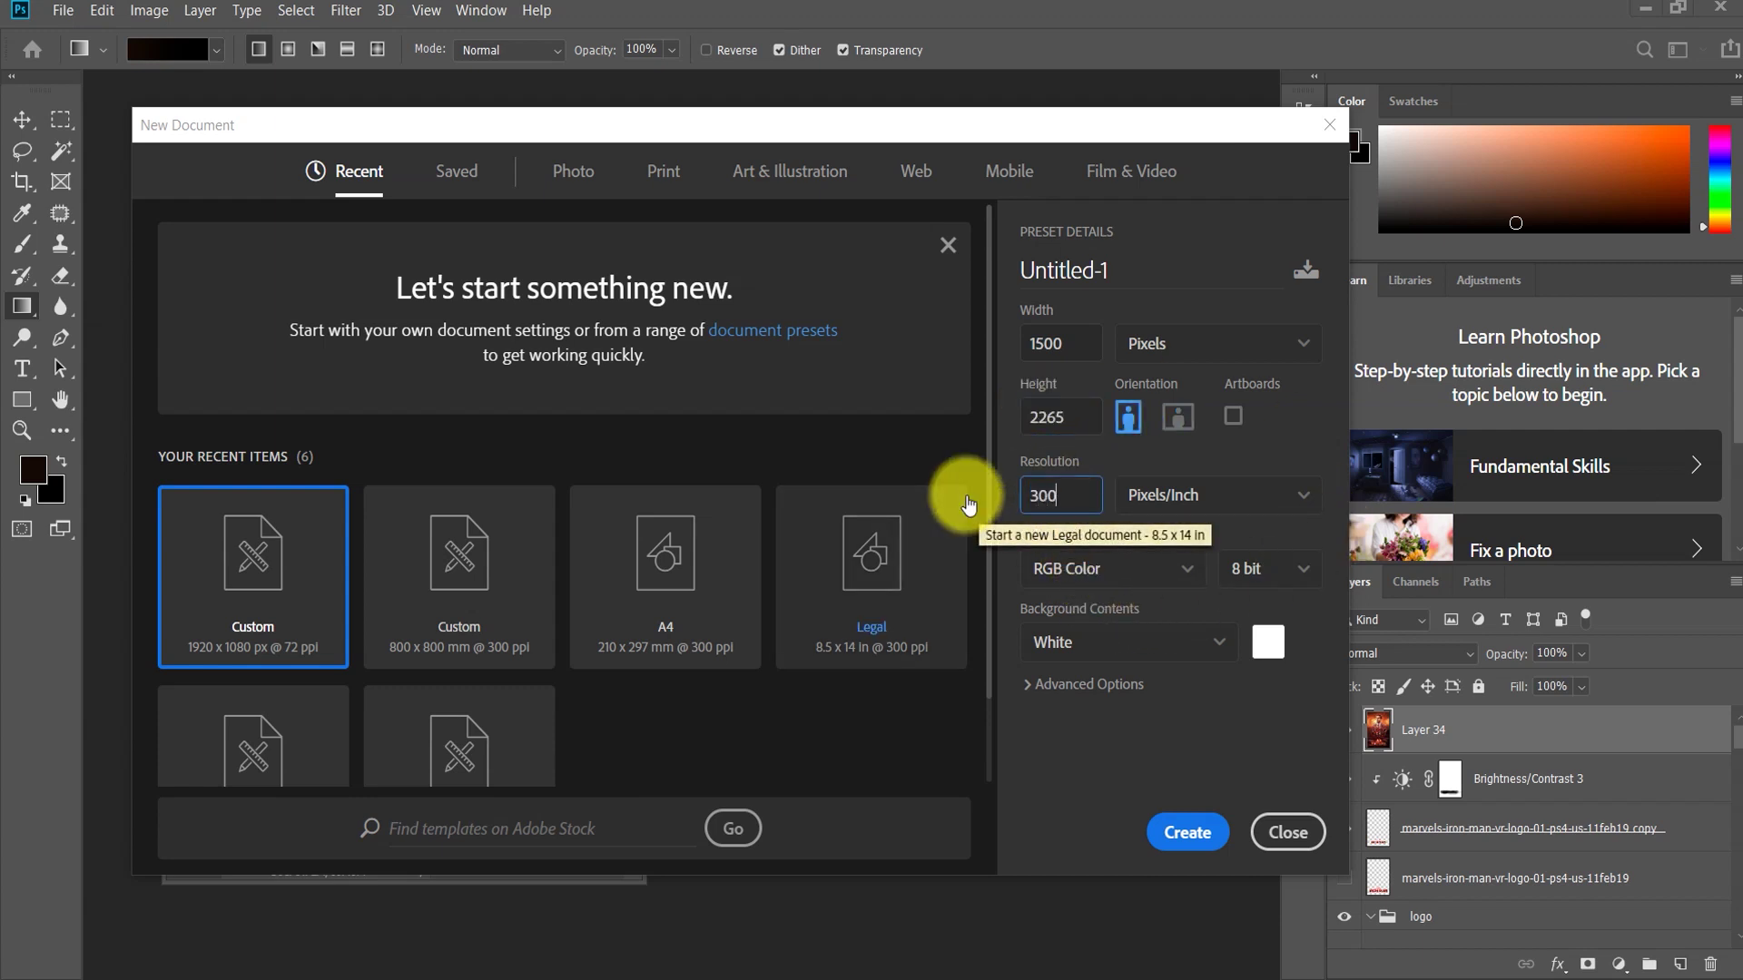
left_click(1108, 272)
type("the iron man")
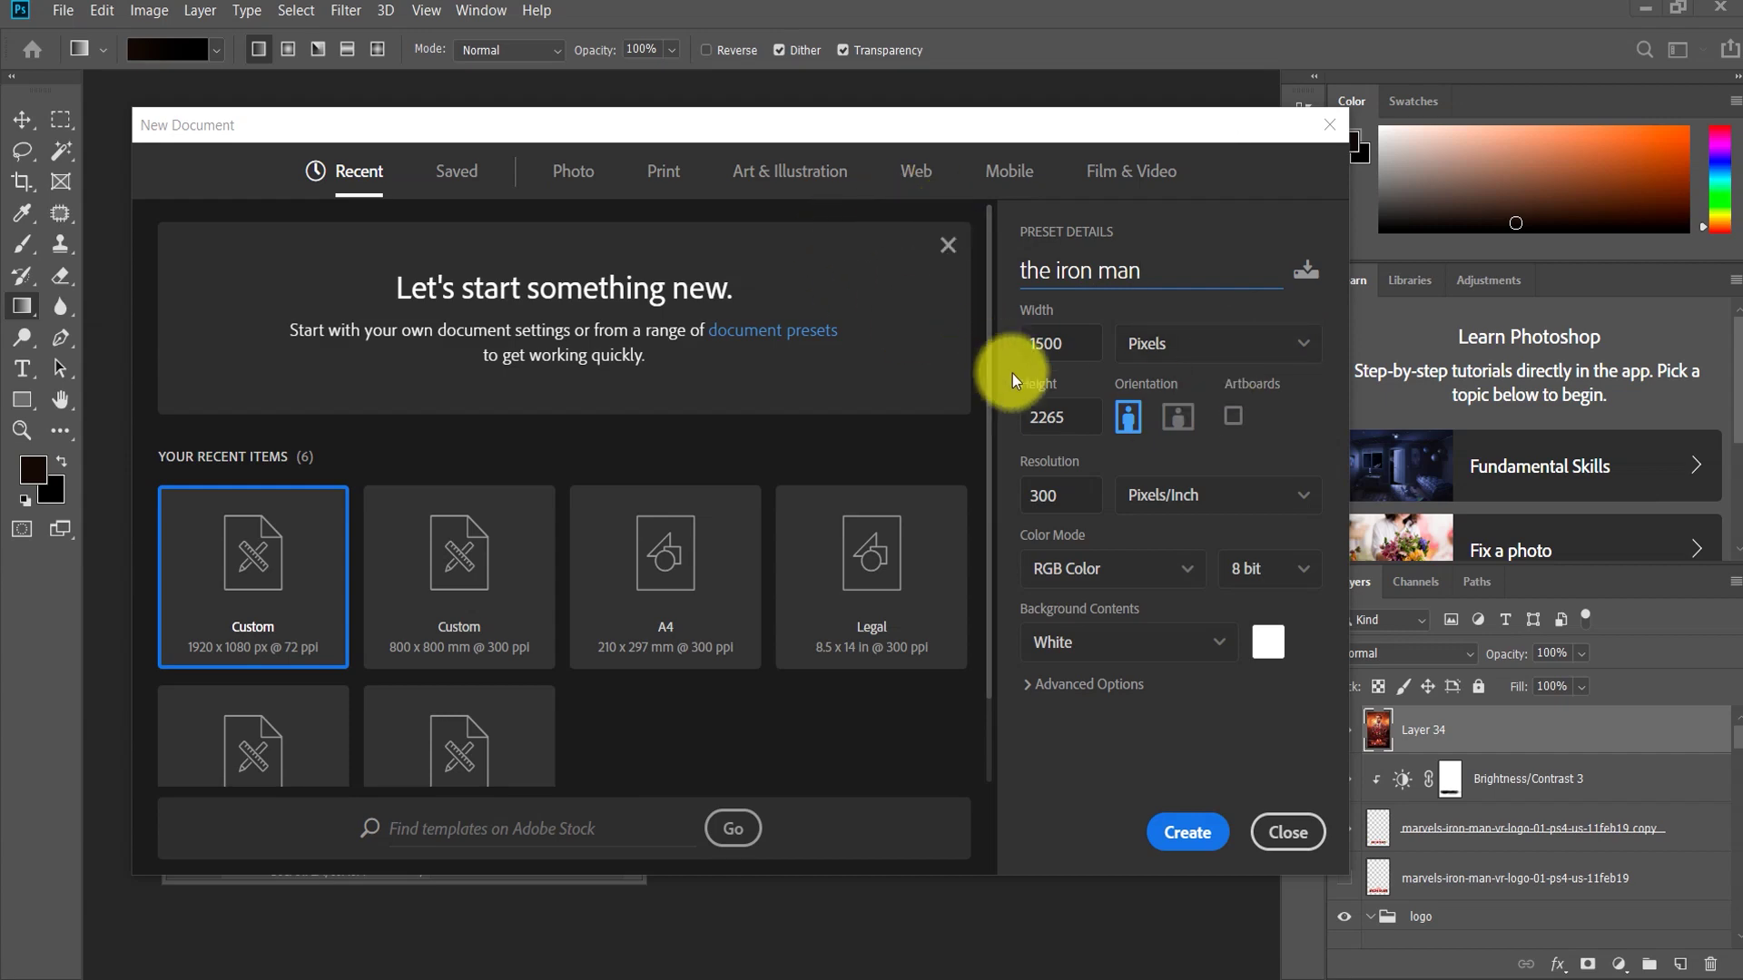
left_click(1172, 858)
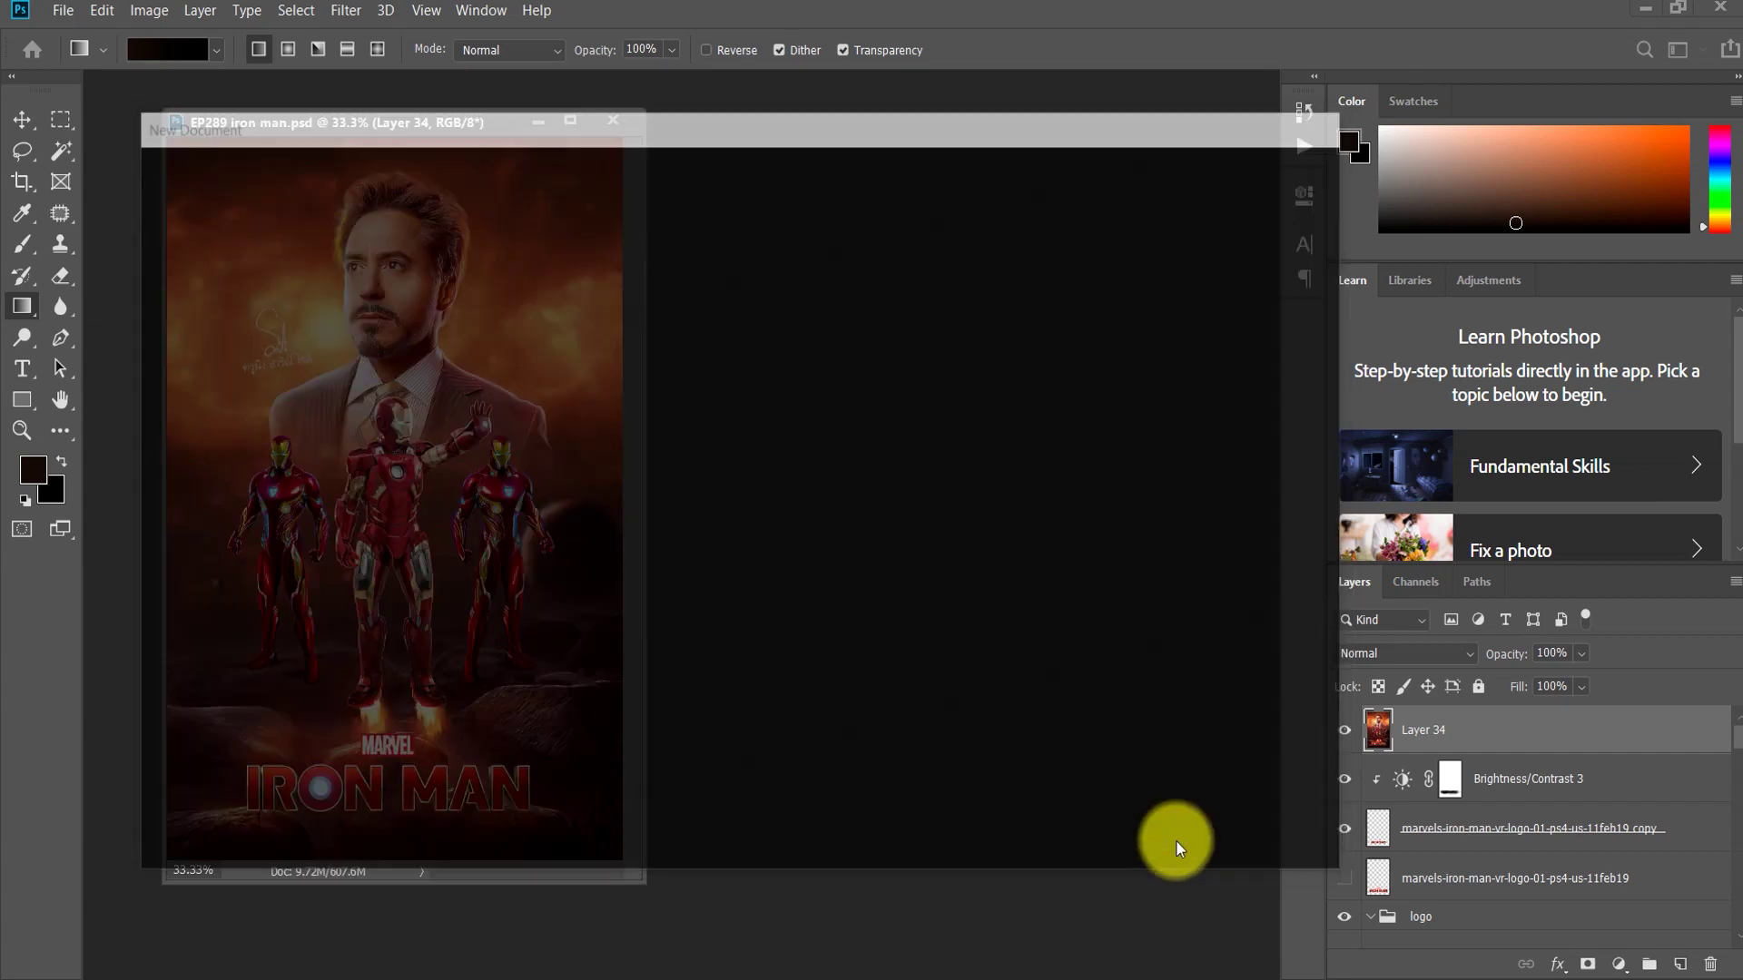
Step: Float 'the iron man' in its own enlarged window, then return to the files folder
mouse_move(471, 155)
left_mouse_down()
mouse_move(733, 189)
mouse_move(747, 127)
mouse_move(671, 112)
left_mouse_up()
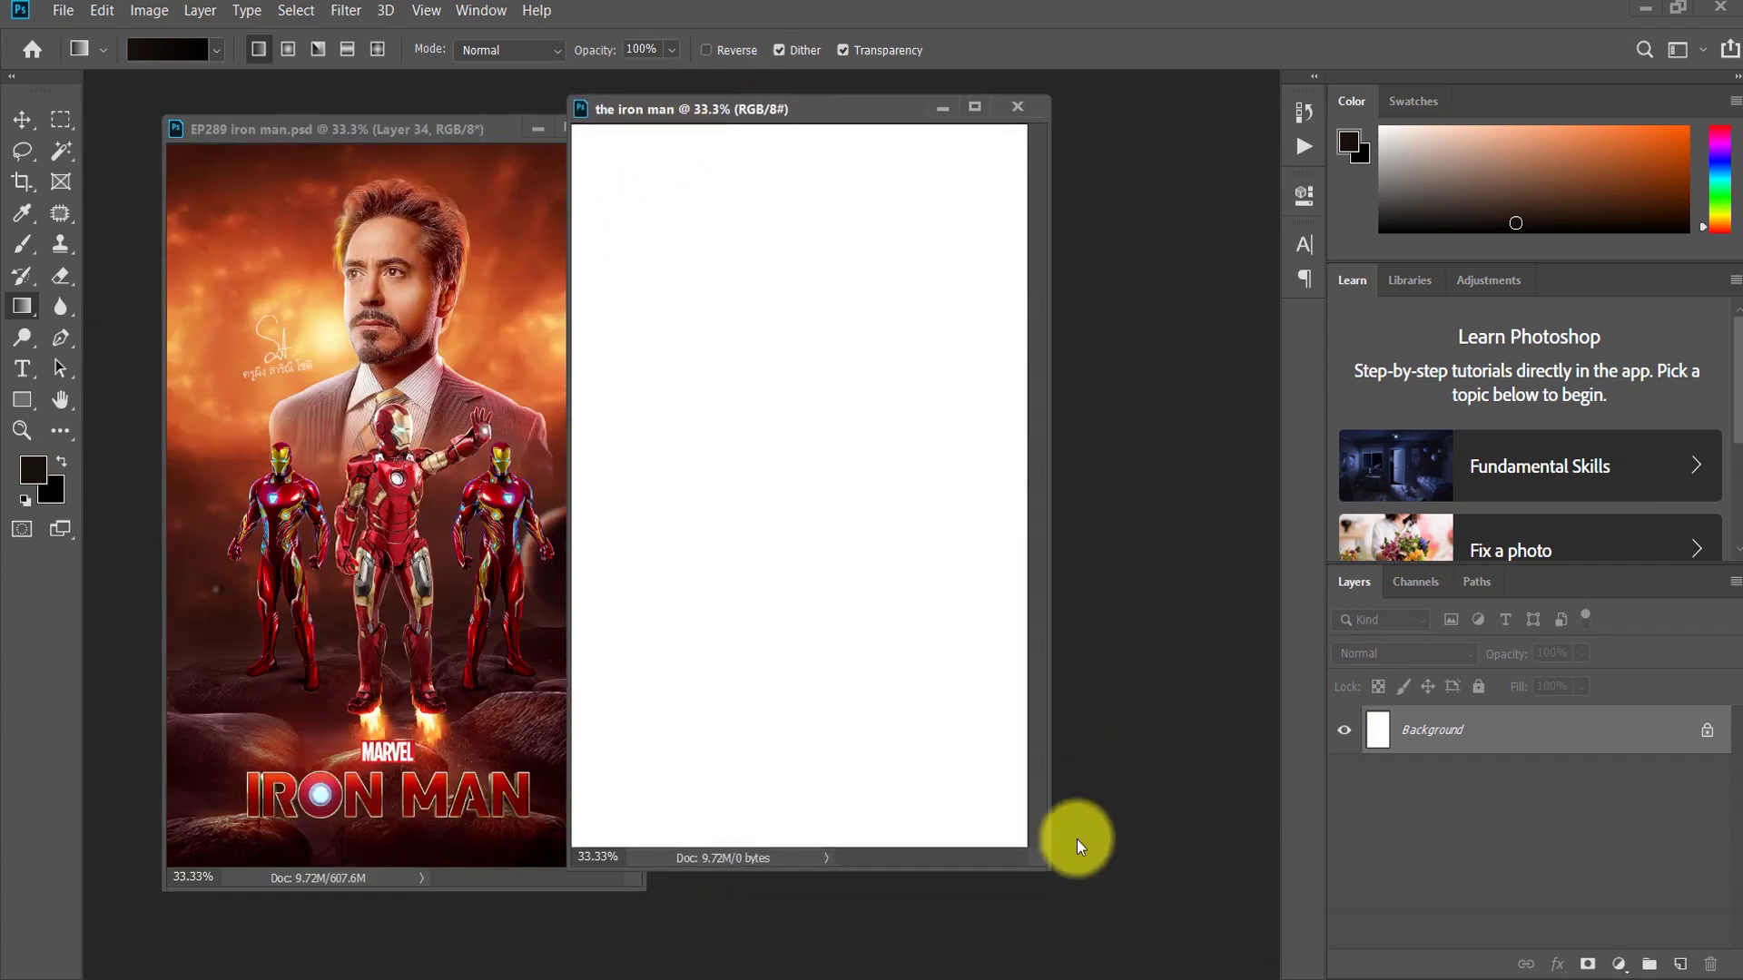
left_click_drag(1041, 859, 1167, 922)
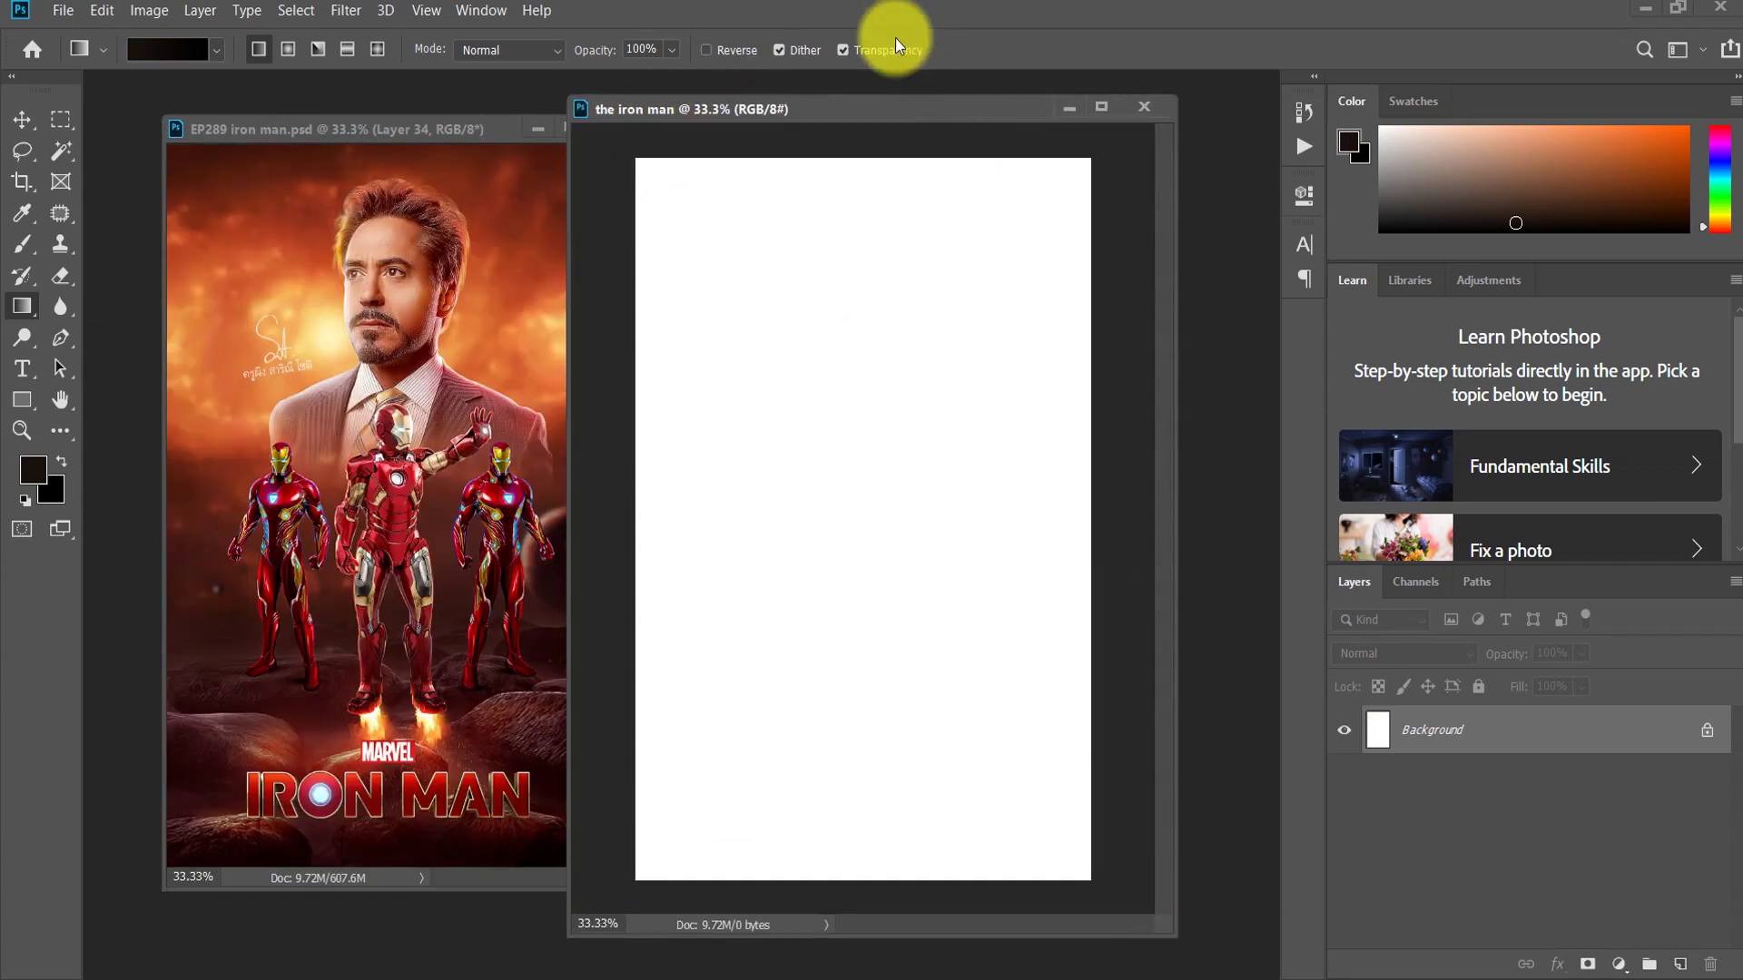
left_click_drag(867, 119, 846, 113)
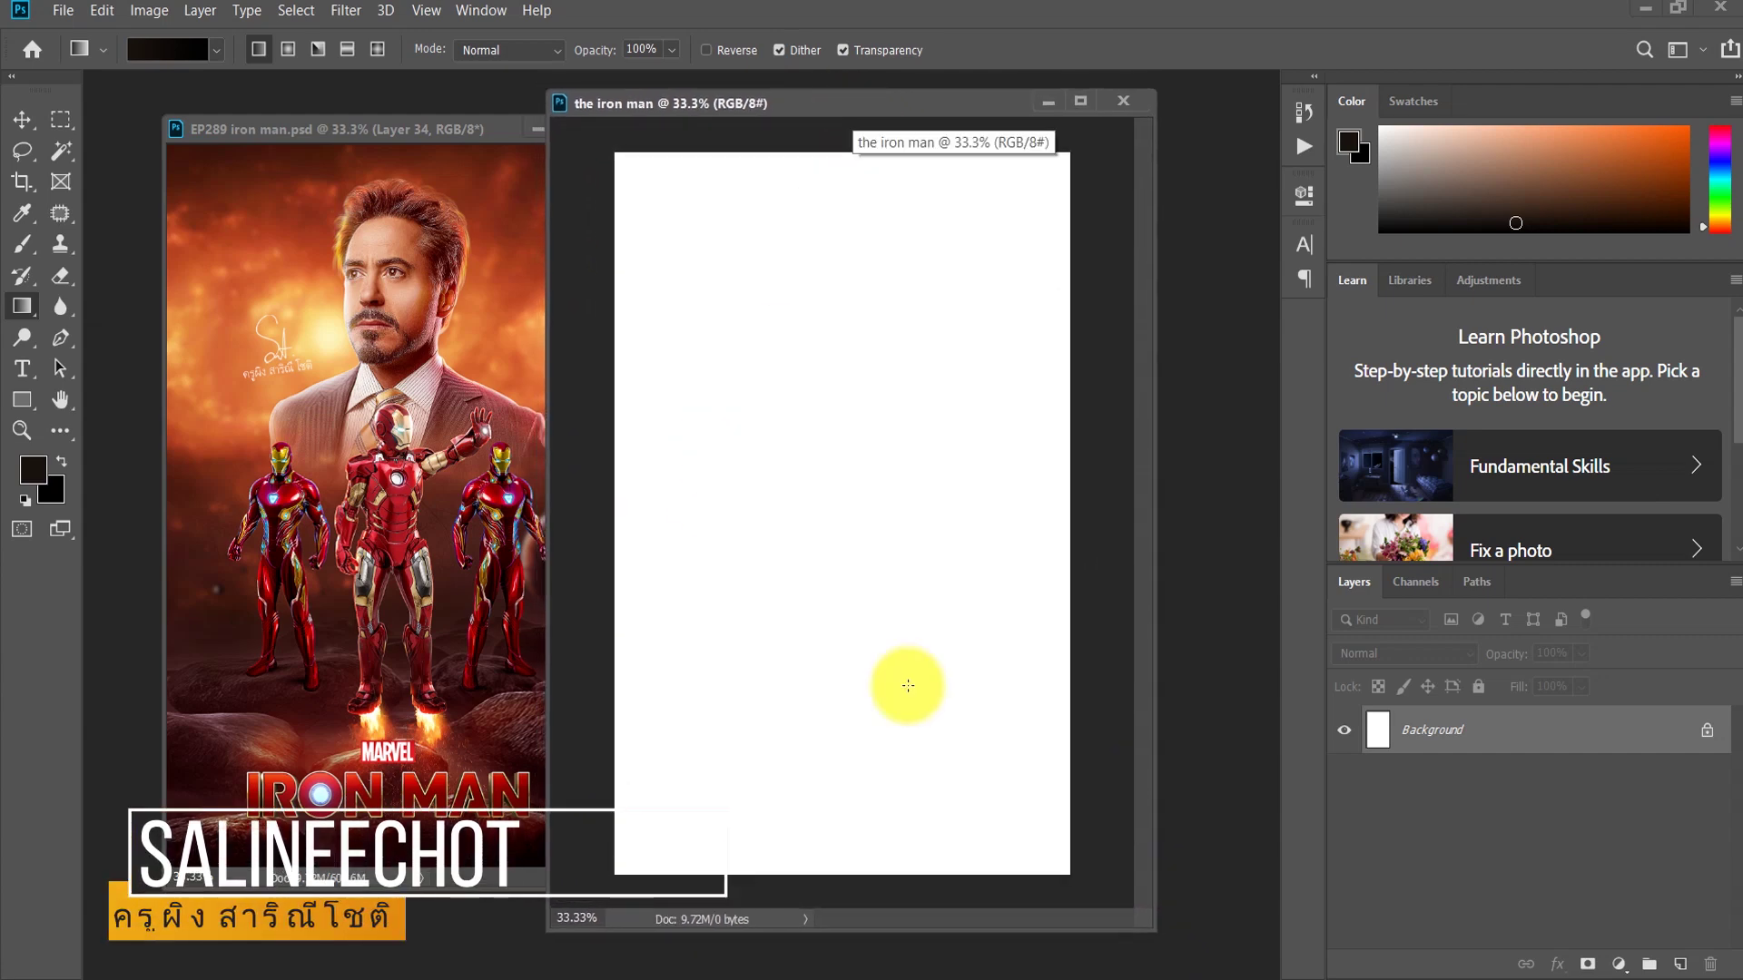
left_click(254, 968)
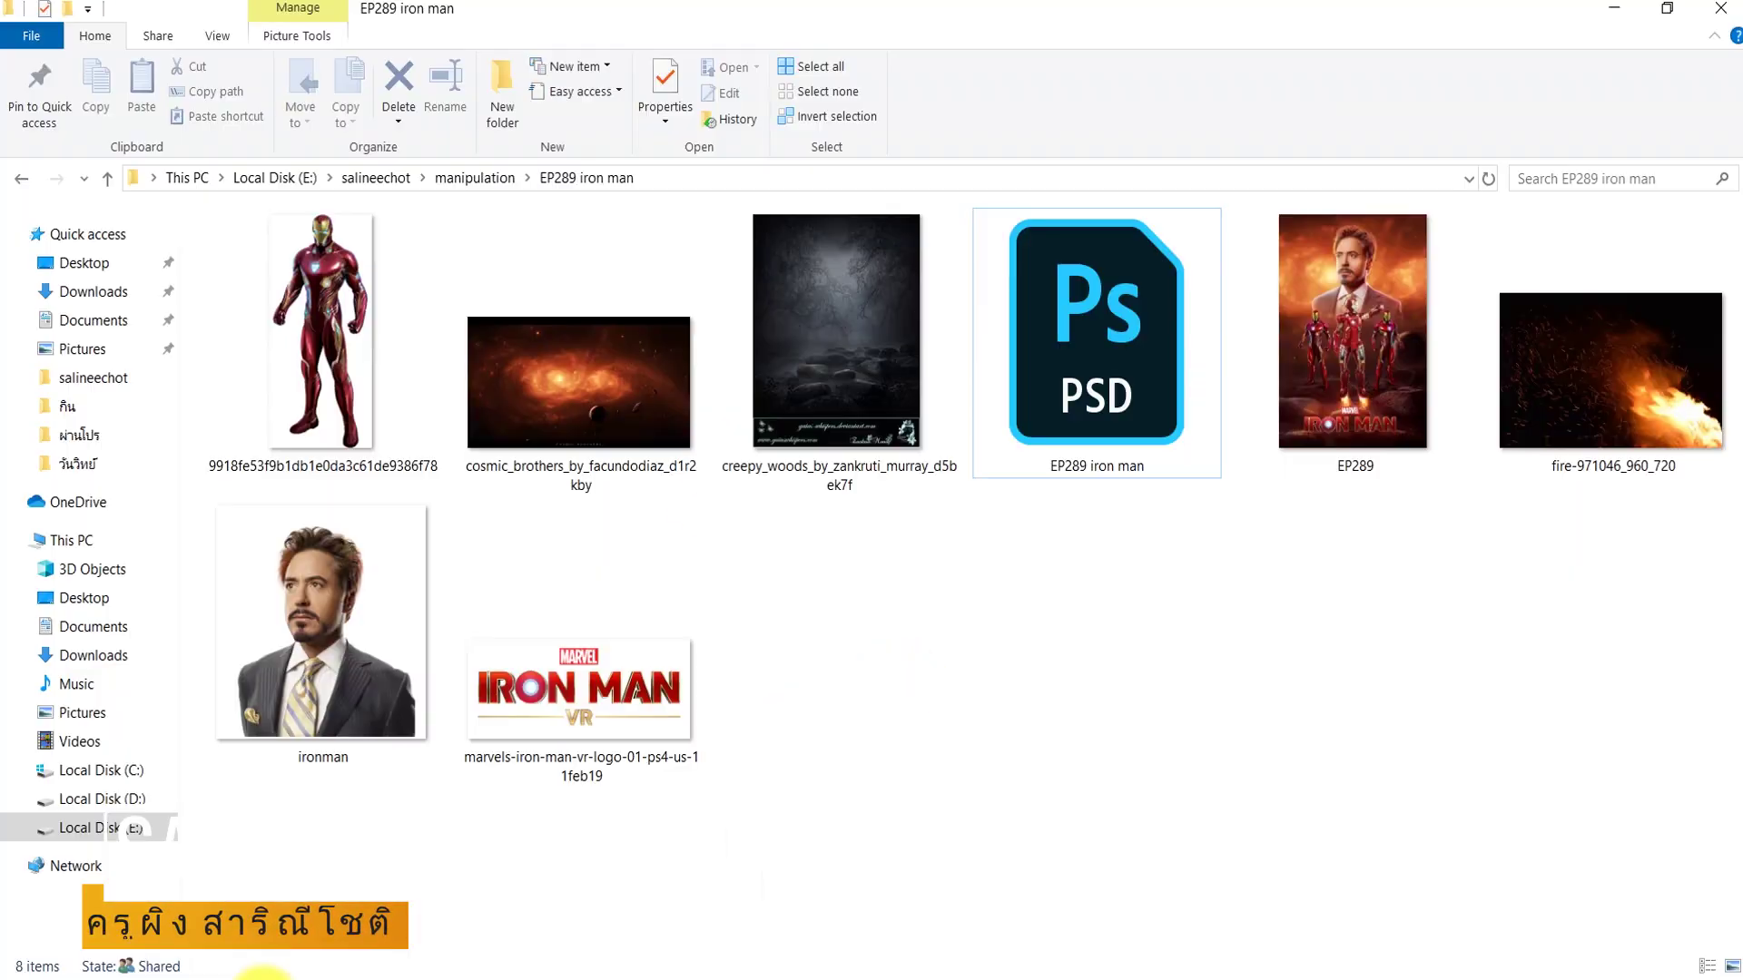
Step: Open the cosmic galaxy and creepy woods images in Photoshop by dragging them from the folder
left_click(567, 402)
left_click(848, 299, "ctrl")
left_click_drag(848, 300, 268, 897)
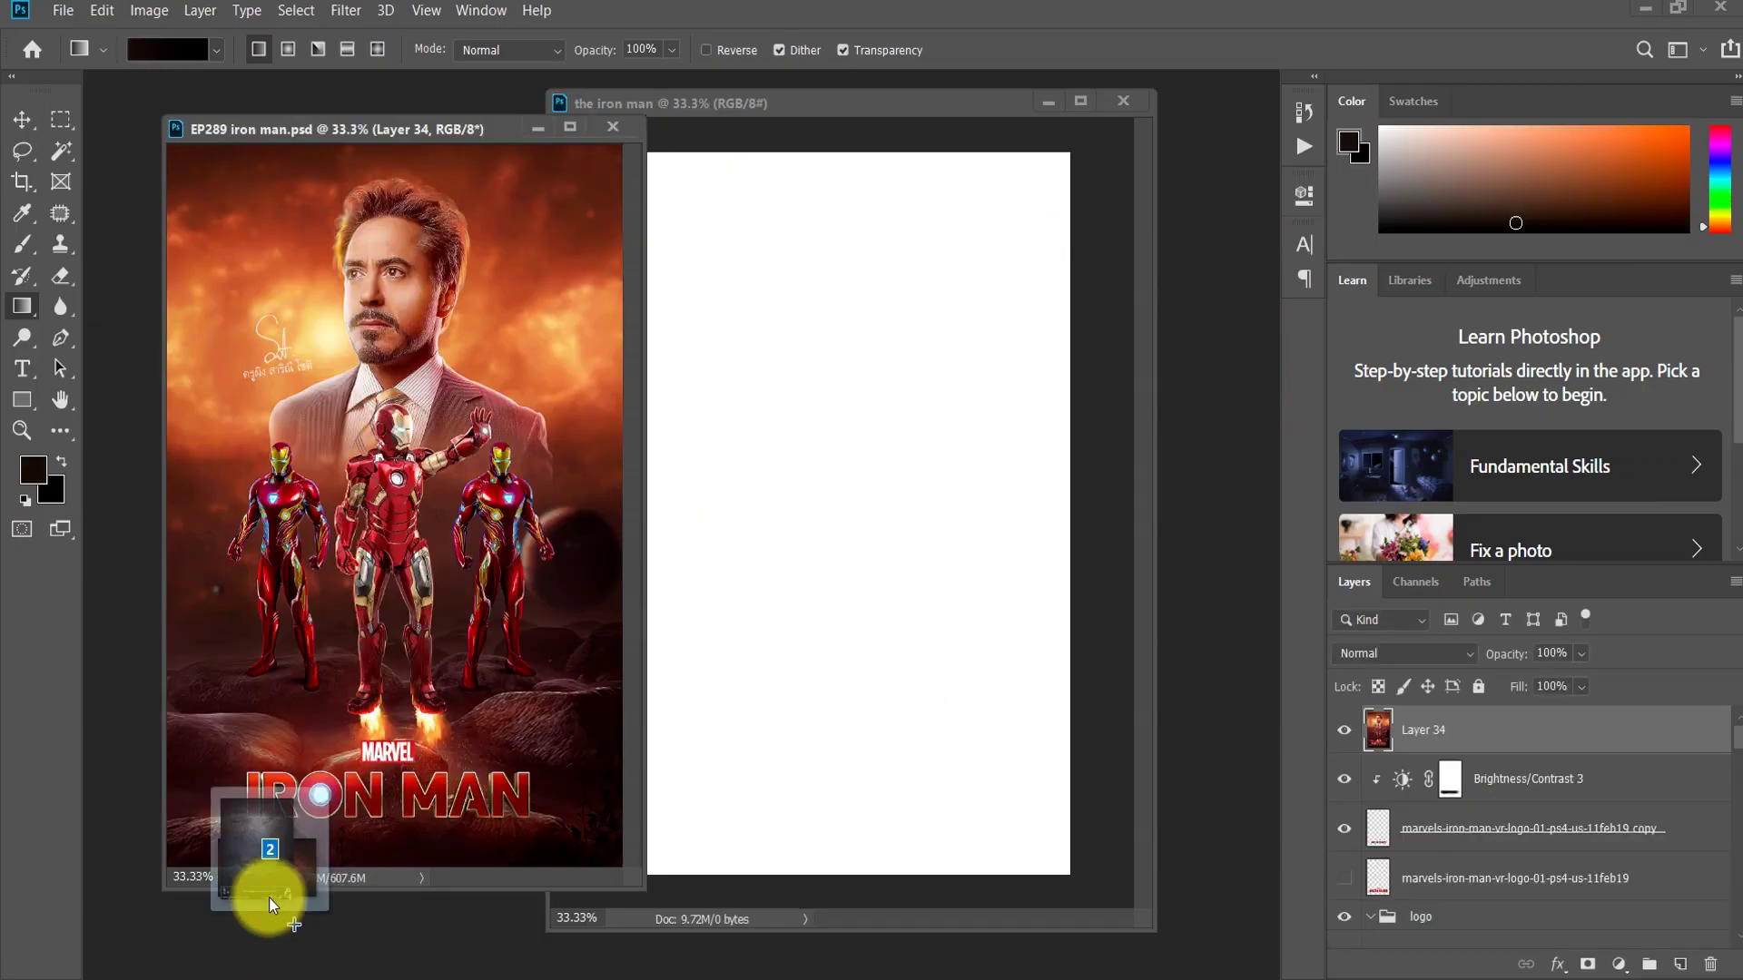
left_click_drag(269, 897, 276, 908)
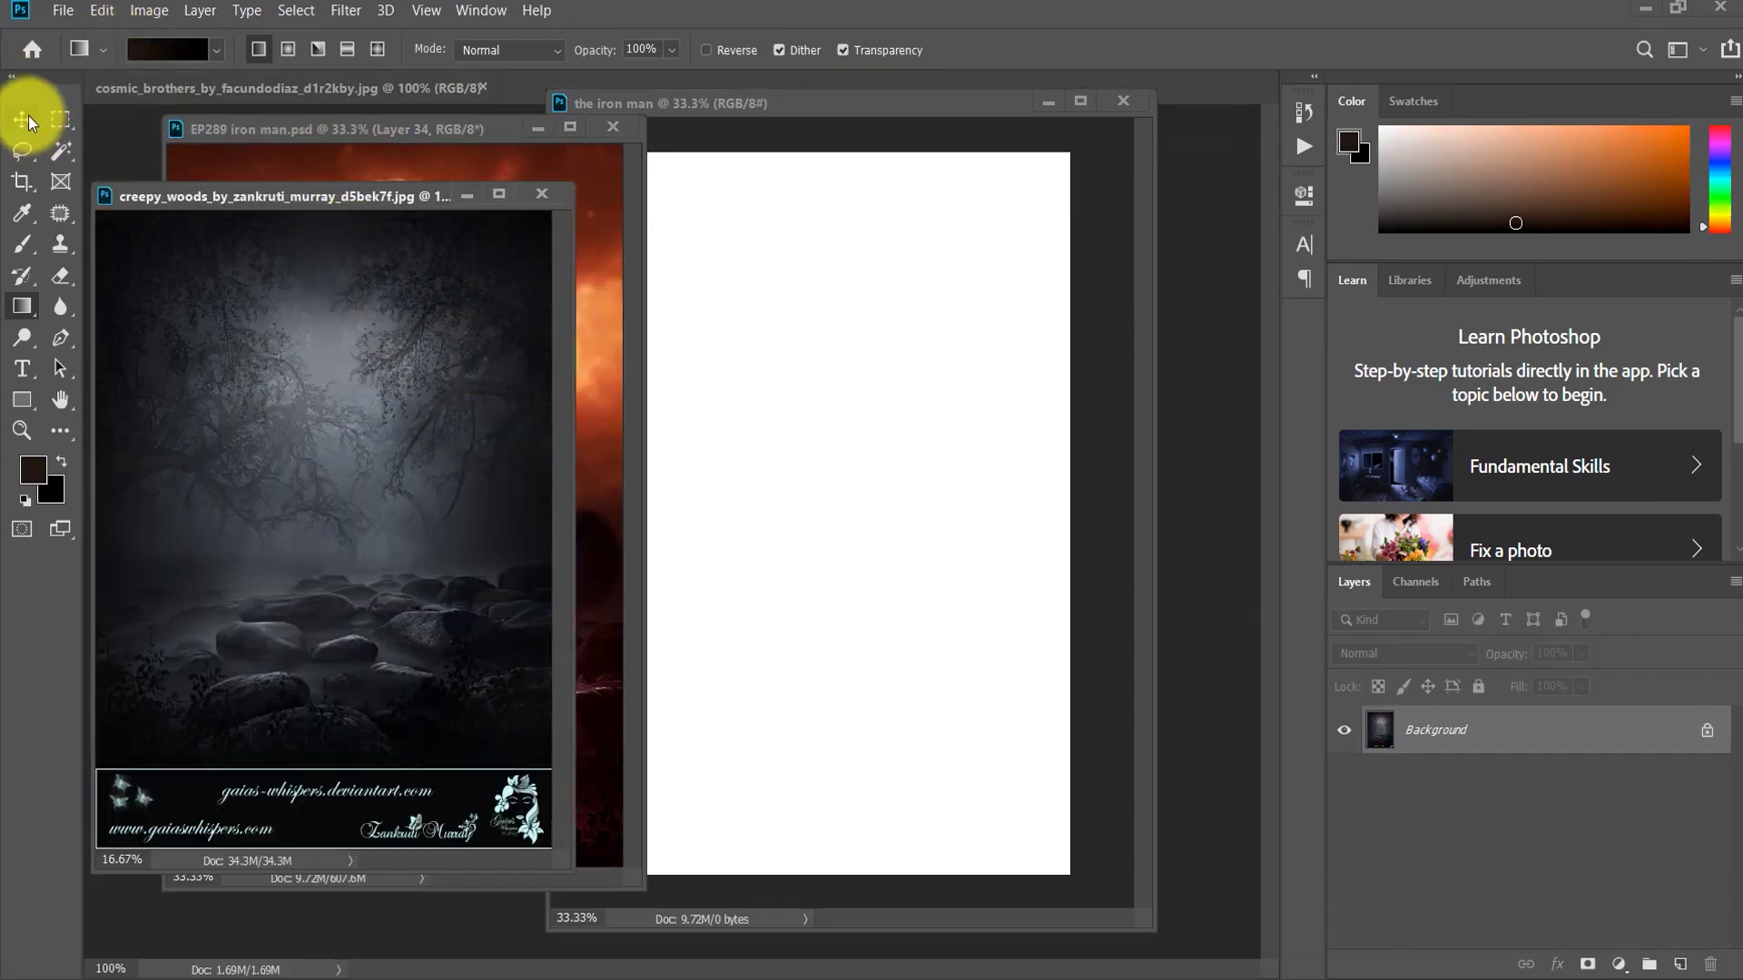
Step: Move the creepy woods image into 'the iron man' so it fills the canvas
left_click(22, 118)
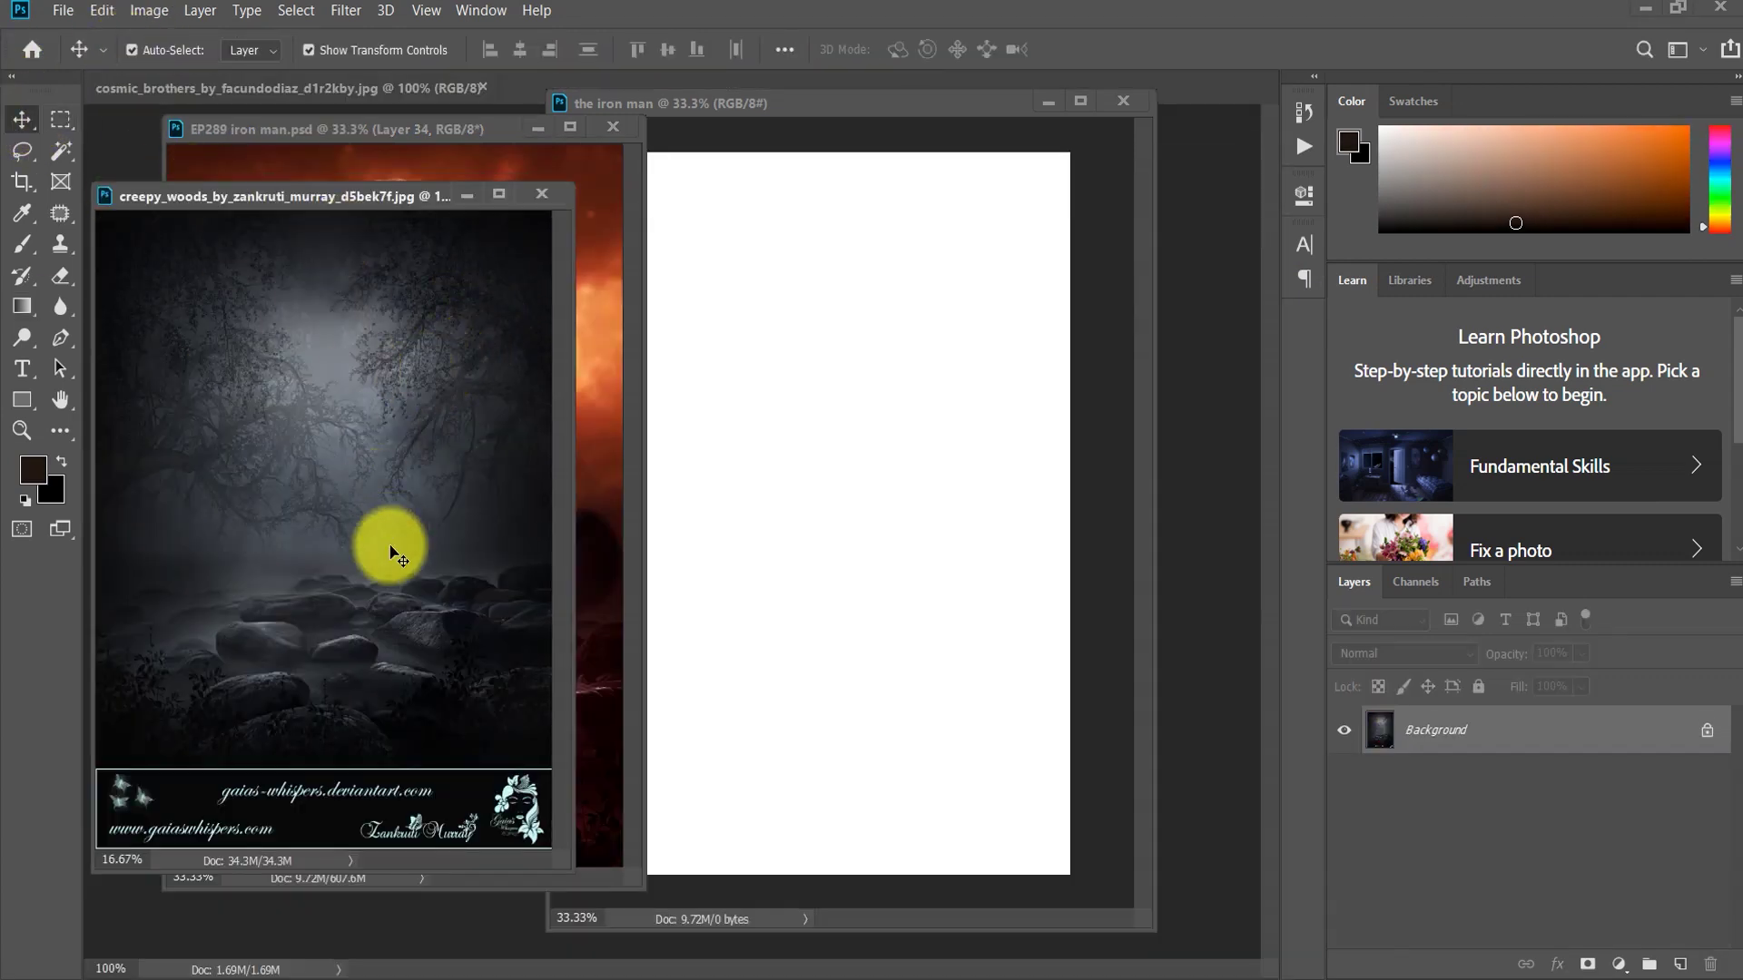
left_click_drag(390, 544, 954, 652)
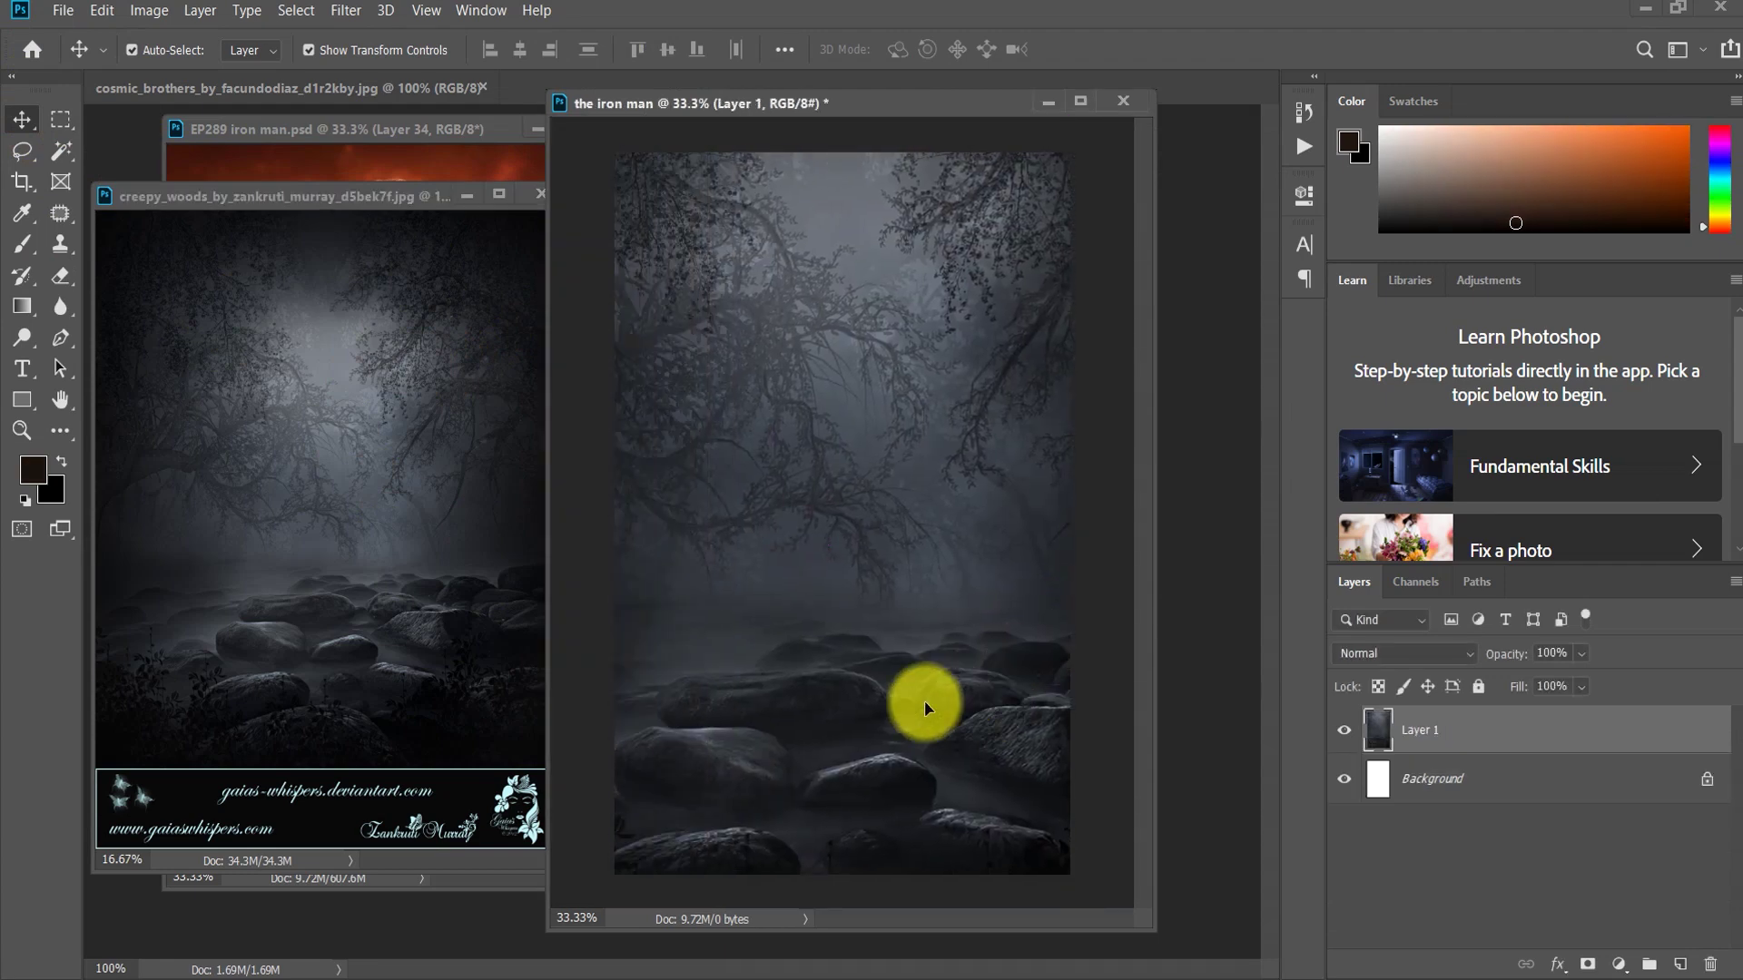
left_click_drag(954, 643, 844, 677)
left_click(438, 475)
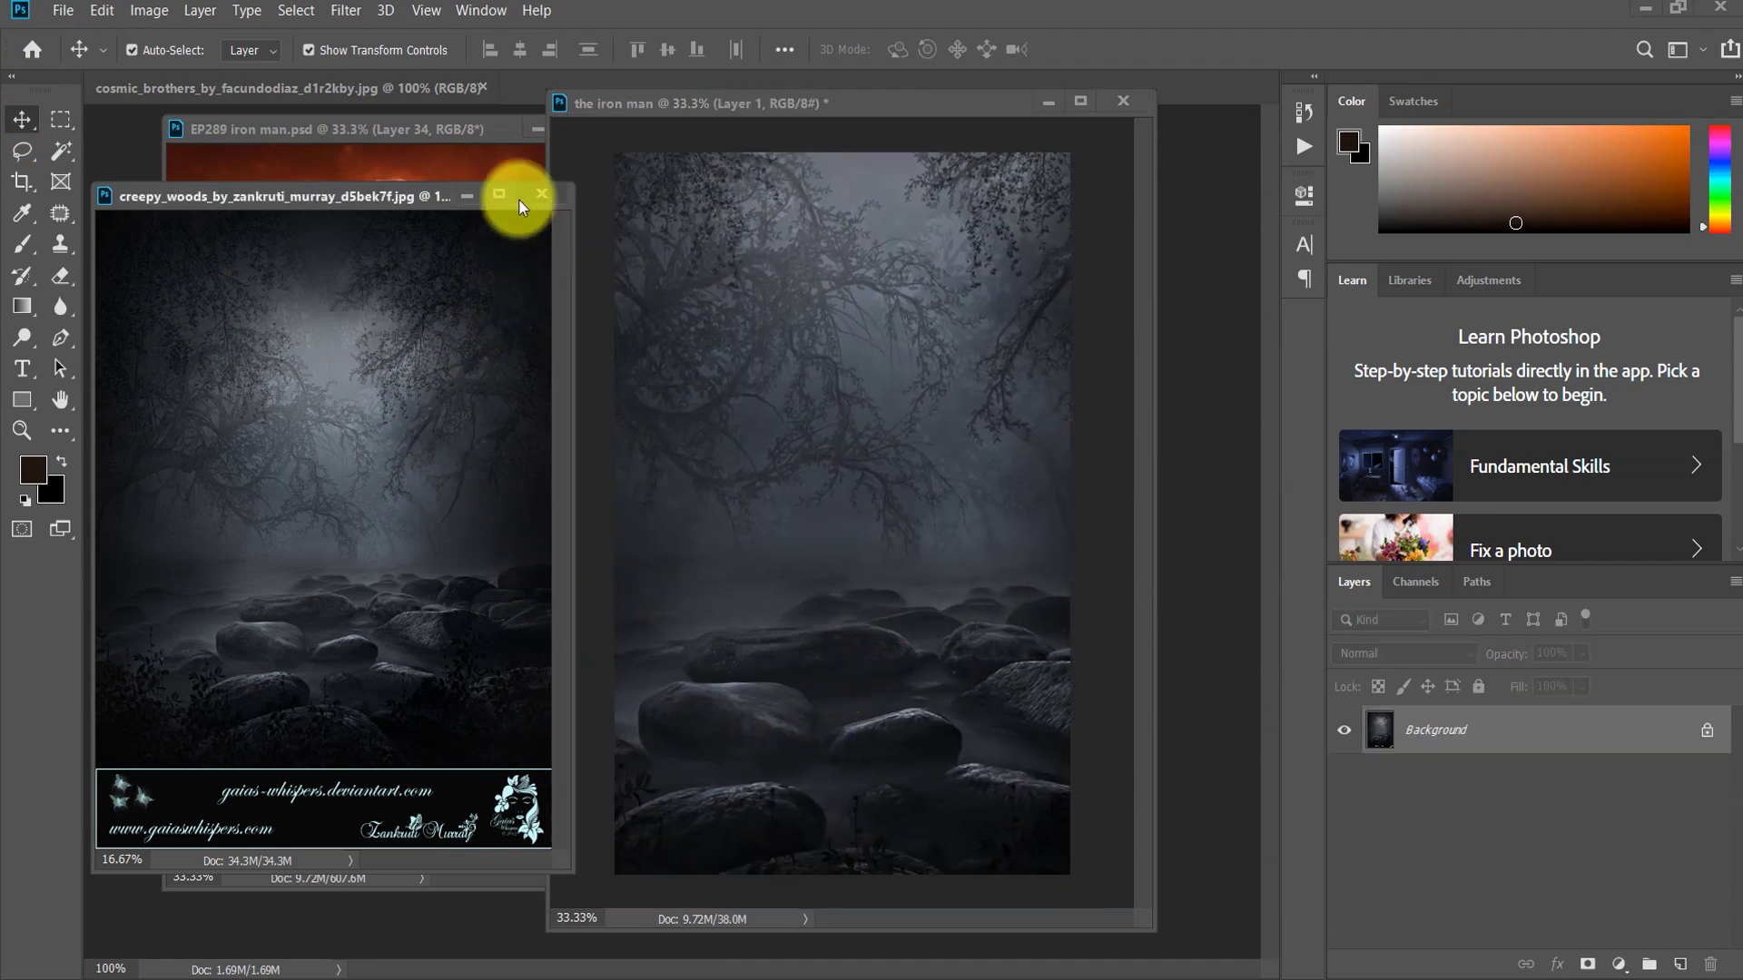
Step: Close the woods image, then place and enlarge the galaxy across the top of 'the iron man'
left_click(541, 194)
left_click_drag(299, 91, 343, 200)
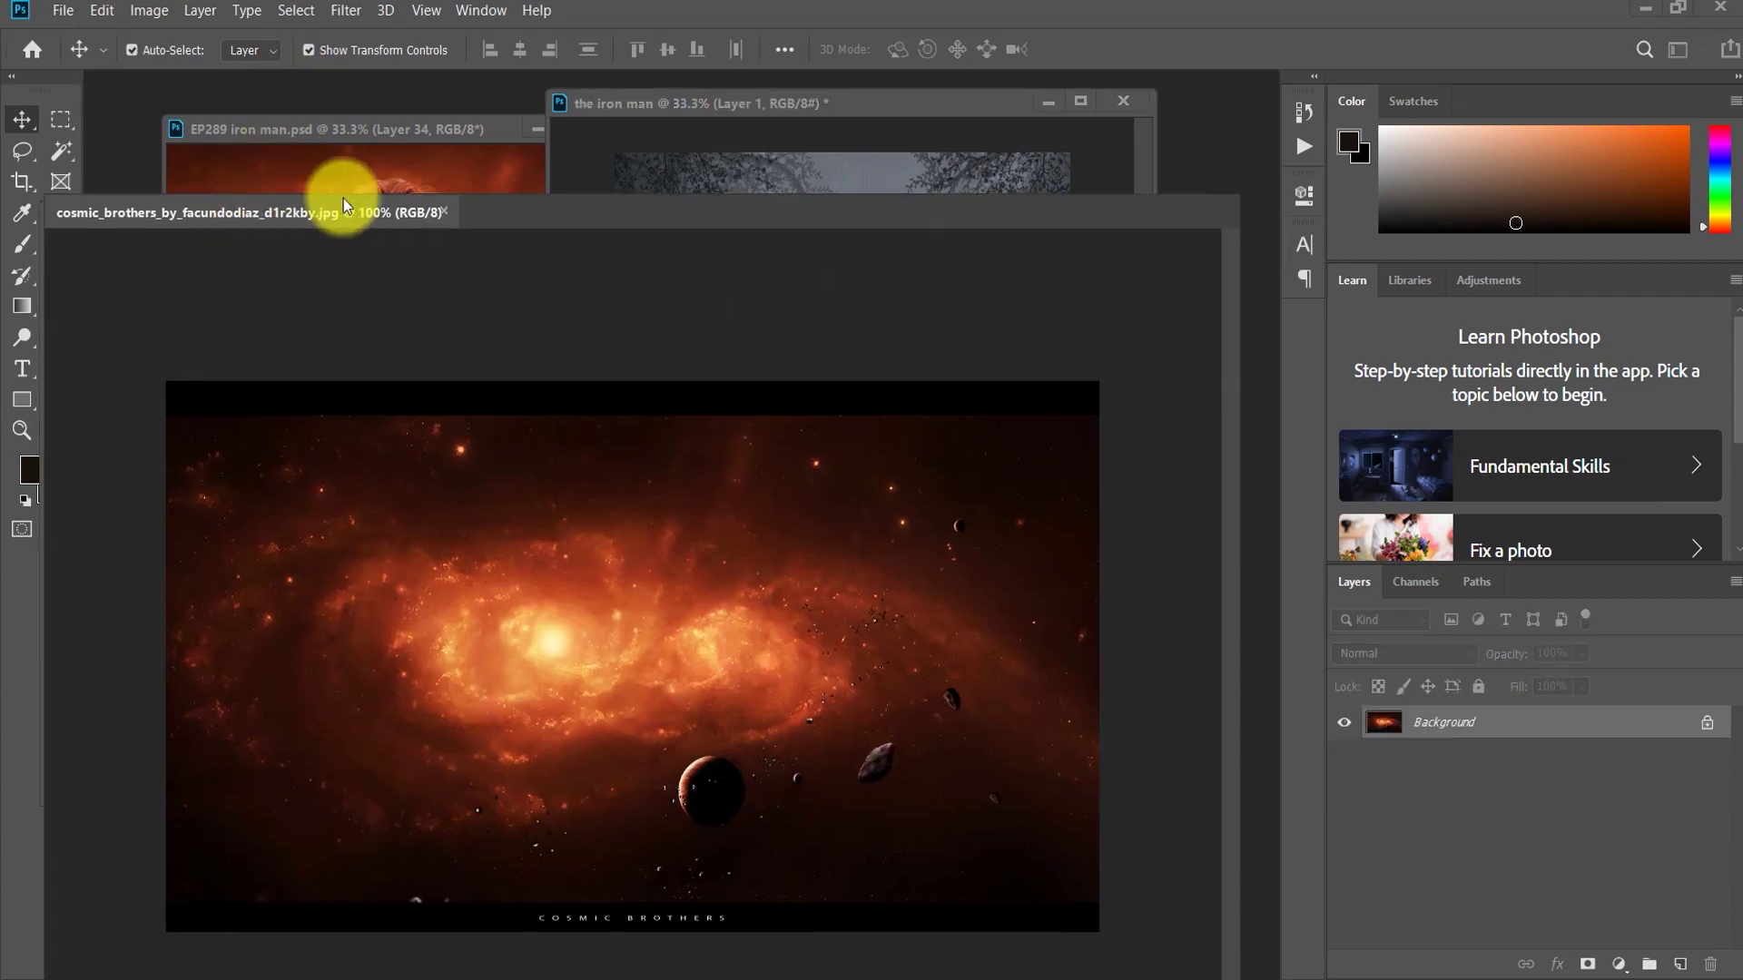
mouse_move(604, 440)
left_mouse_down()
mouse_move(1025, 350)
mouse_move(727, 261)
mouse_move(701, 222)
left_mouse_up()
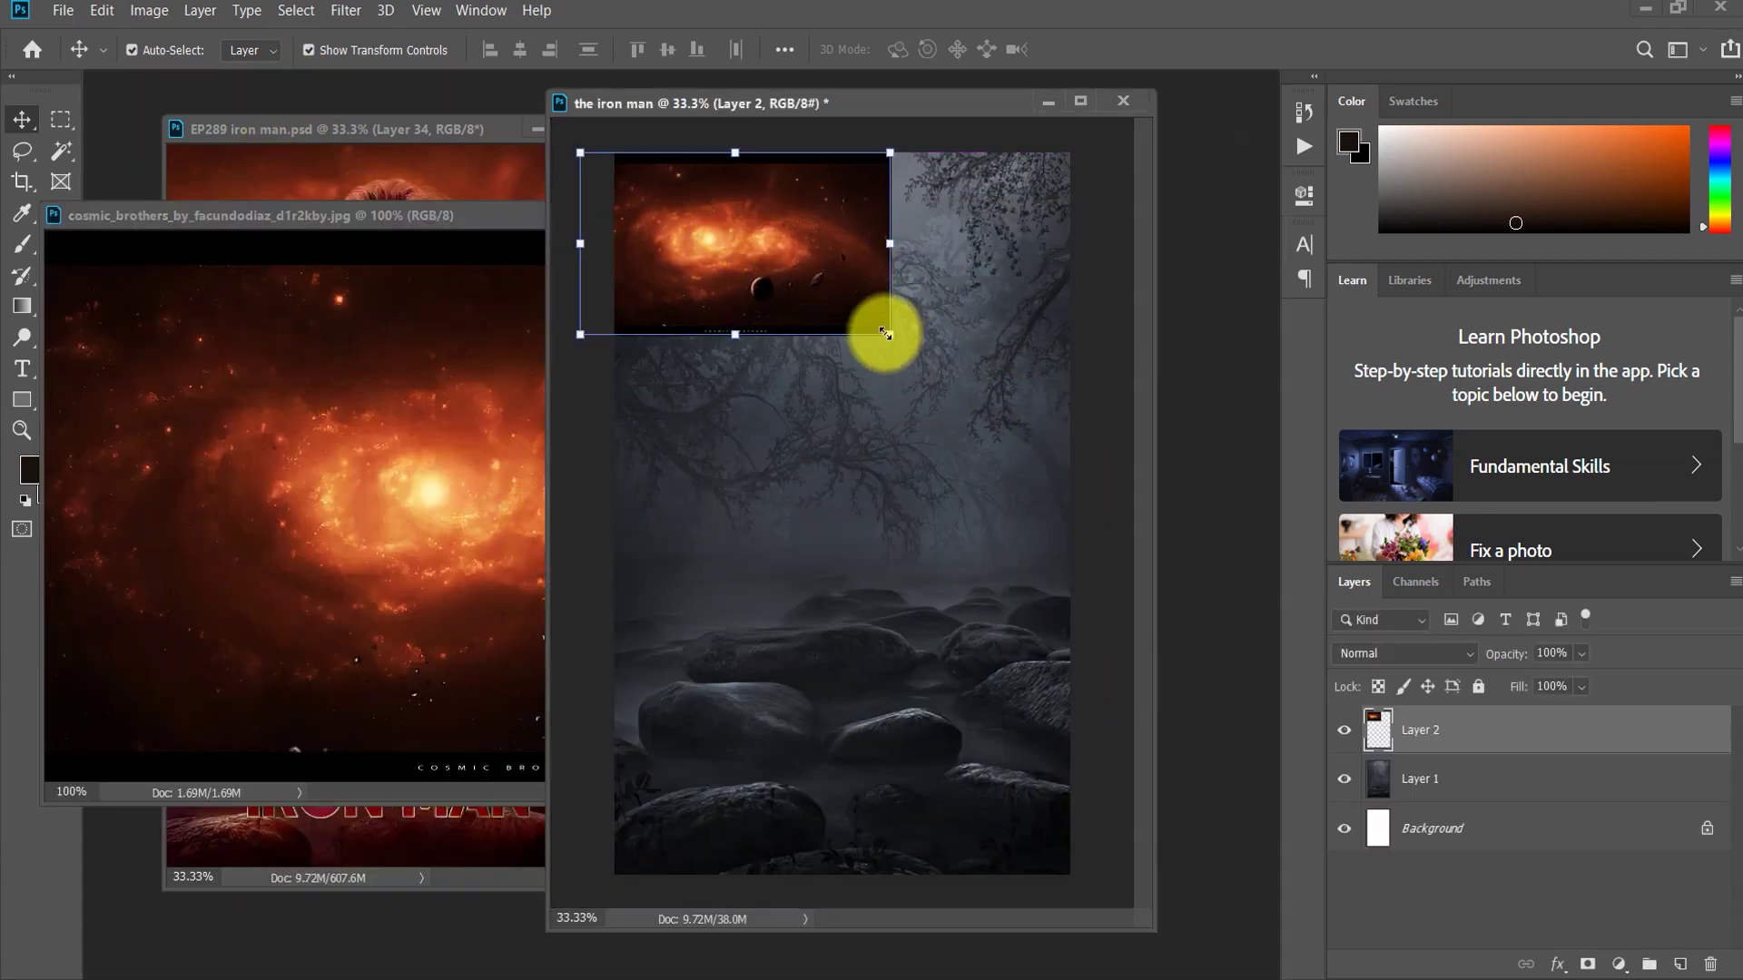
left_click_drag(890, 334, 1283, 817)
mouse_move(972, 439)
left_mouse_down()
mouse_move(972, 458)
mouse_move(836, 487)
left_mouse_up()
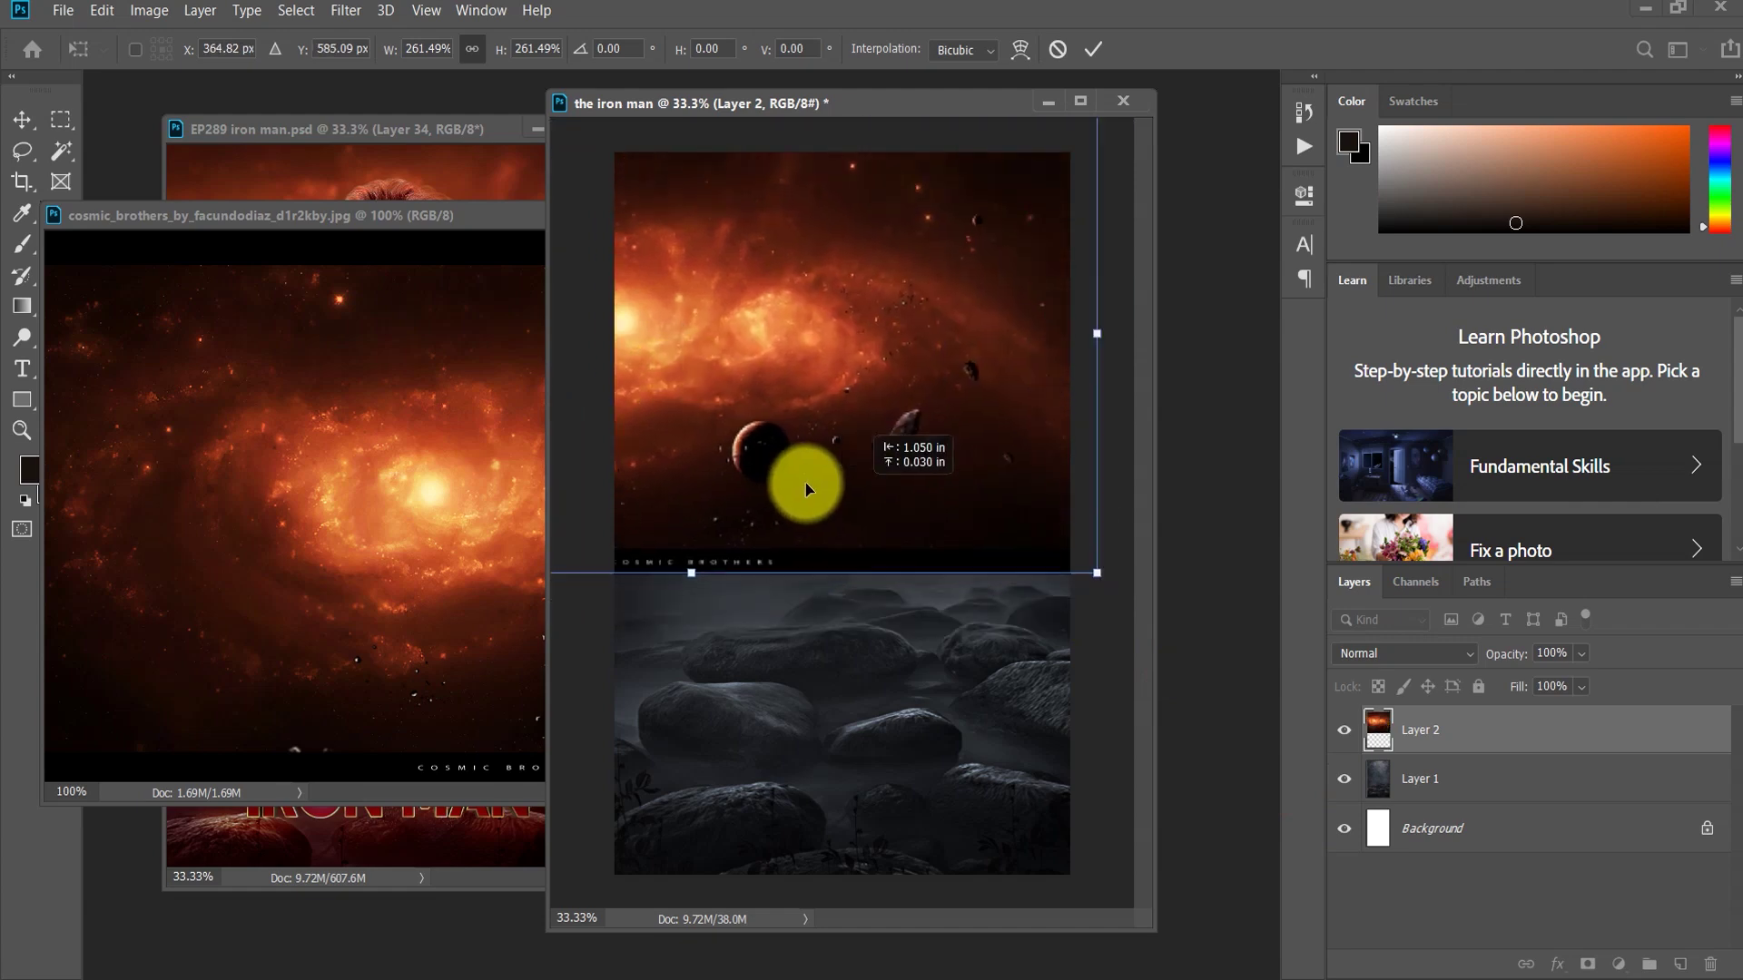
left_click_drag(1071, 556, 1089, 591)
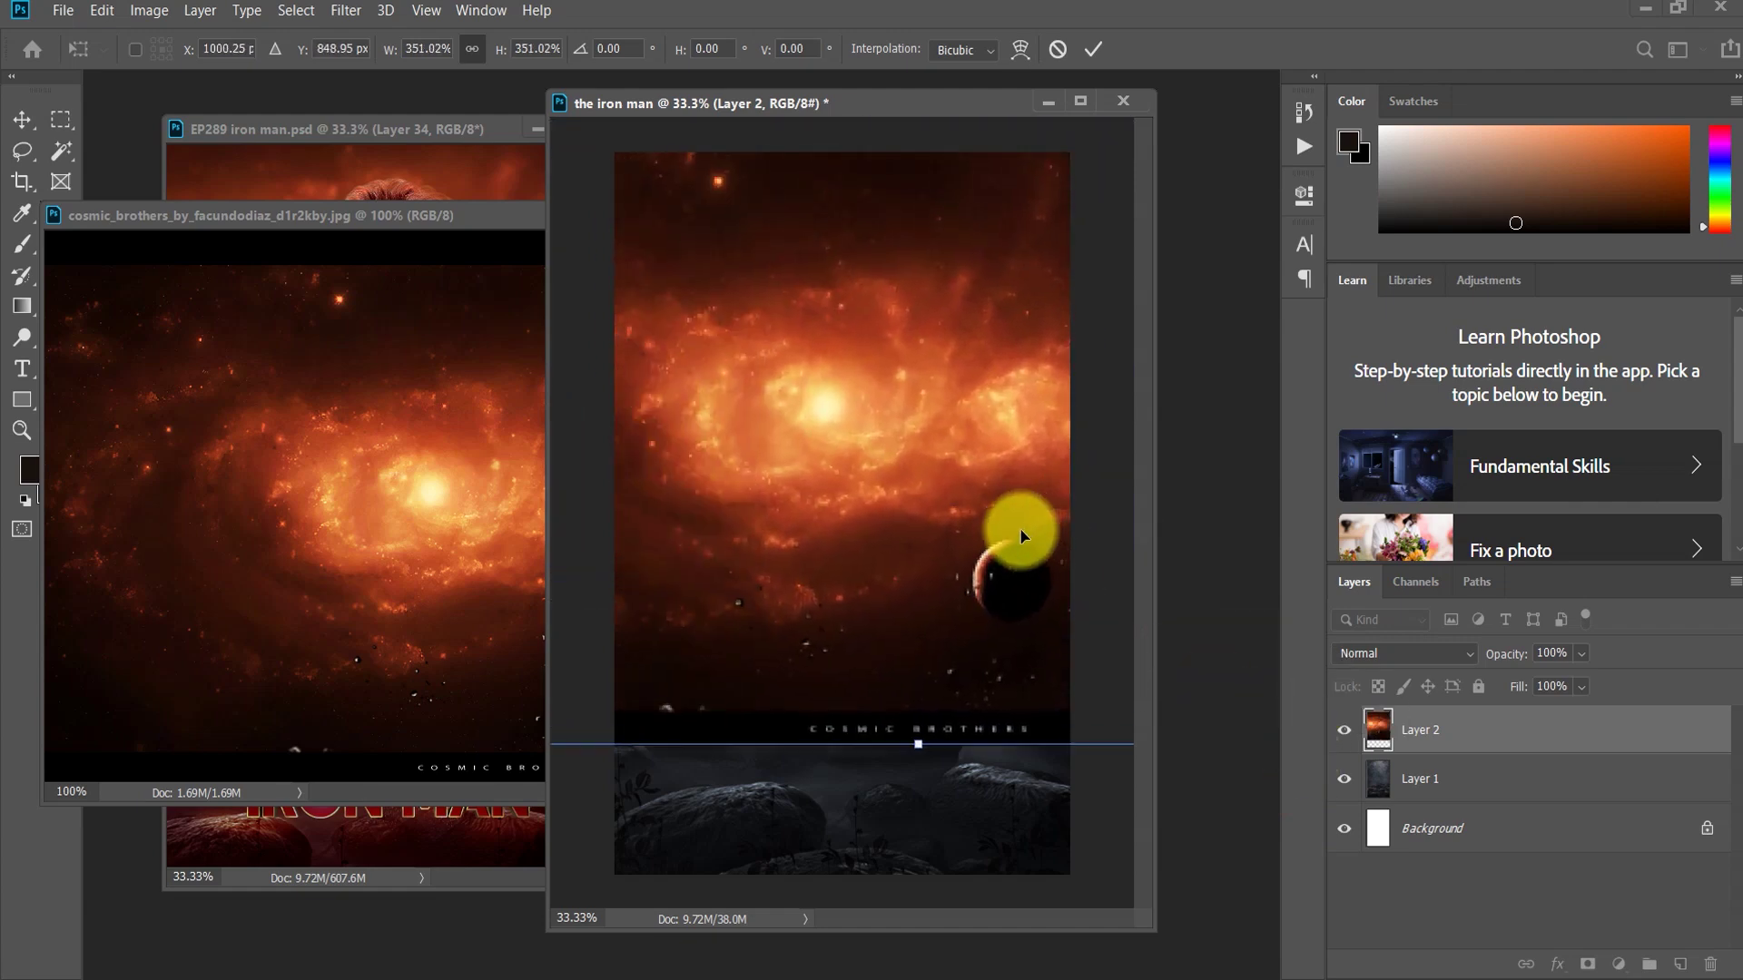
left_click_drag(950, 535, 1082, 532)
left_click(1093, 49)
Step: Stack the galaxy layer beneath forest Layer 1 and add a mask to Layer 1
left_click_drag(1416, 732, 1446, 802)
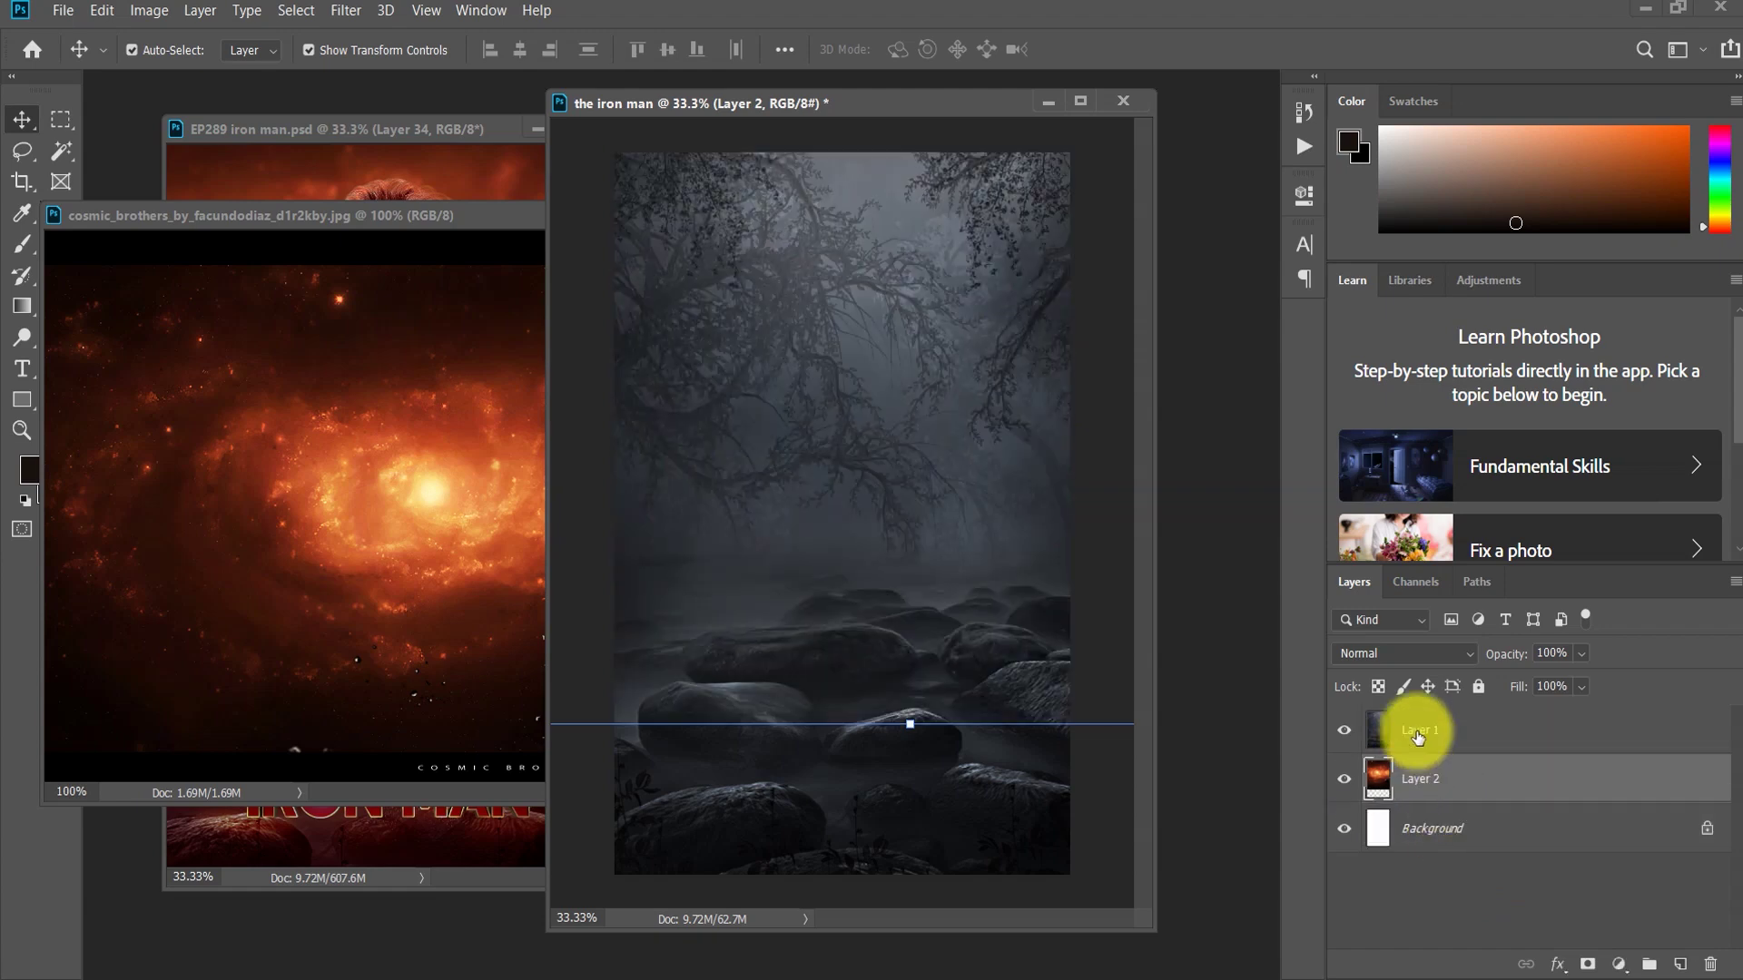
left_click(1379, 731)
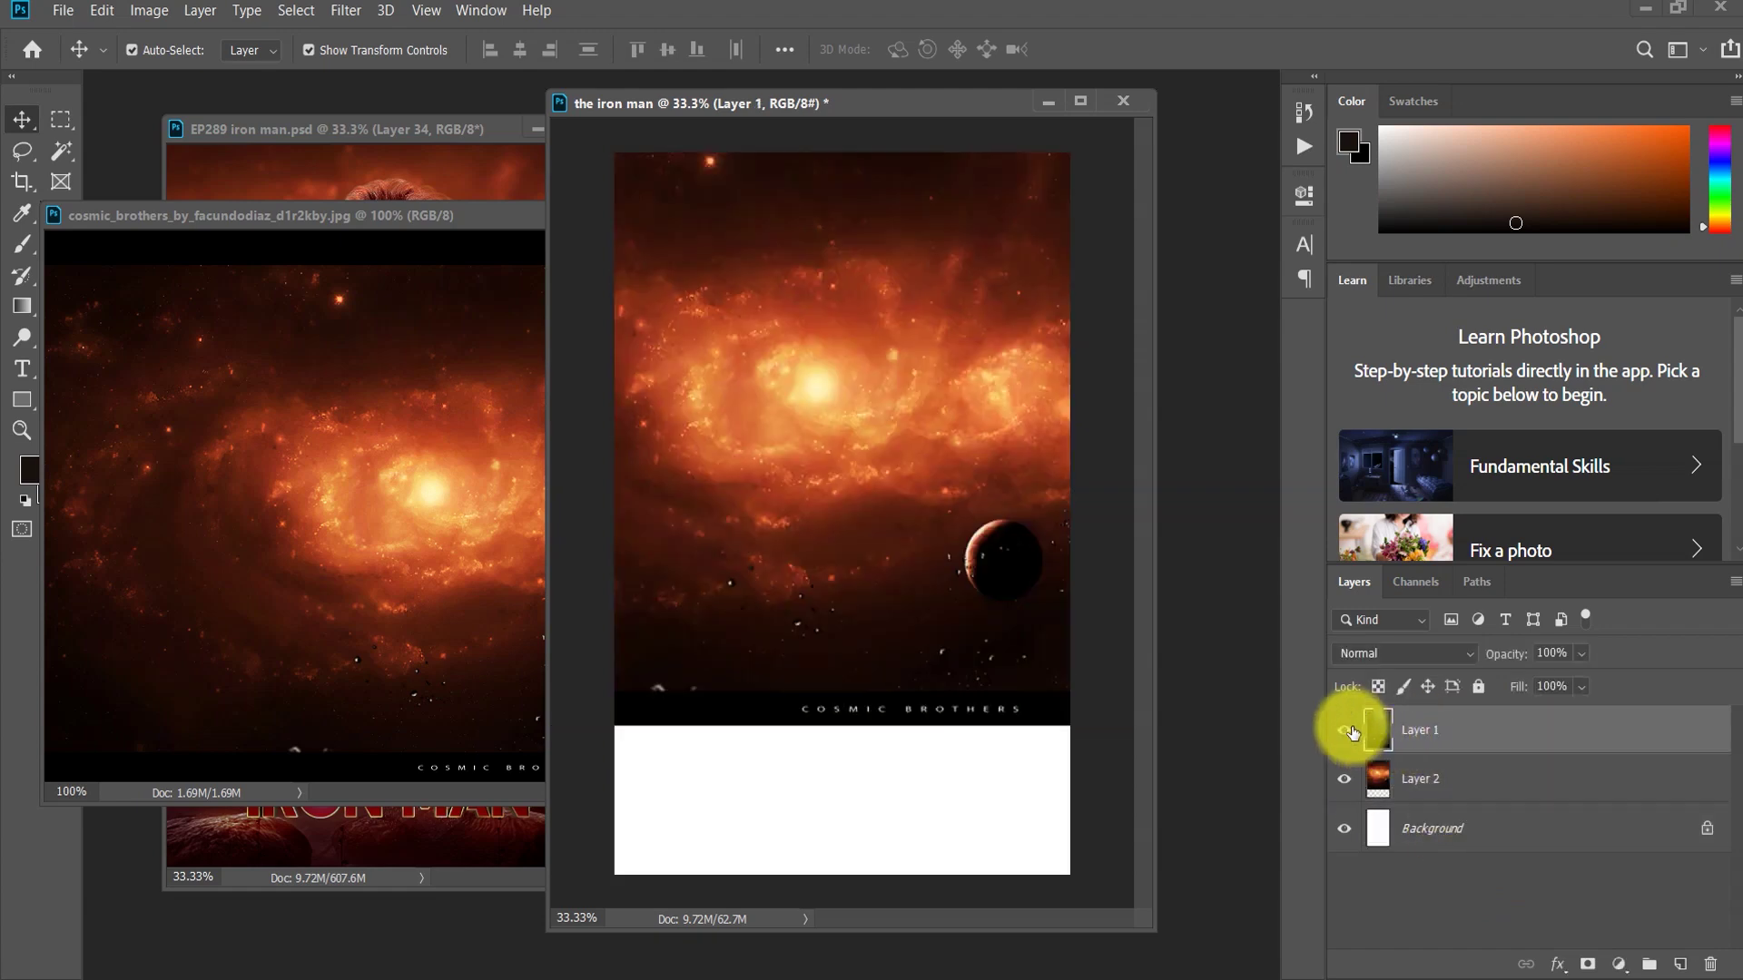
left_click(1344, 731)
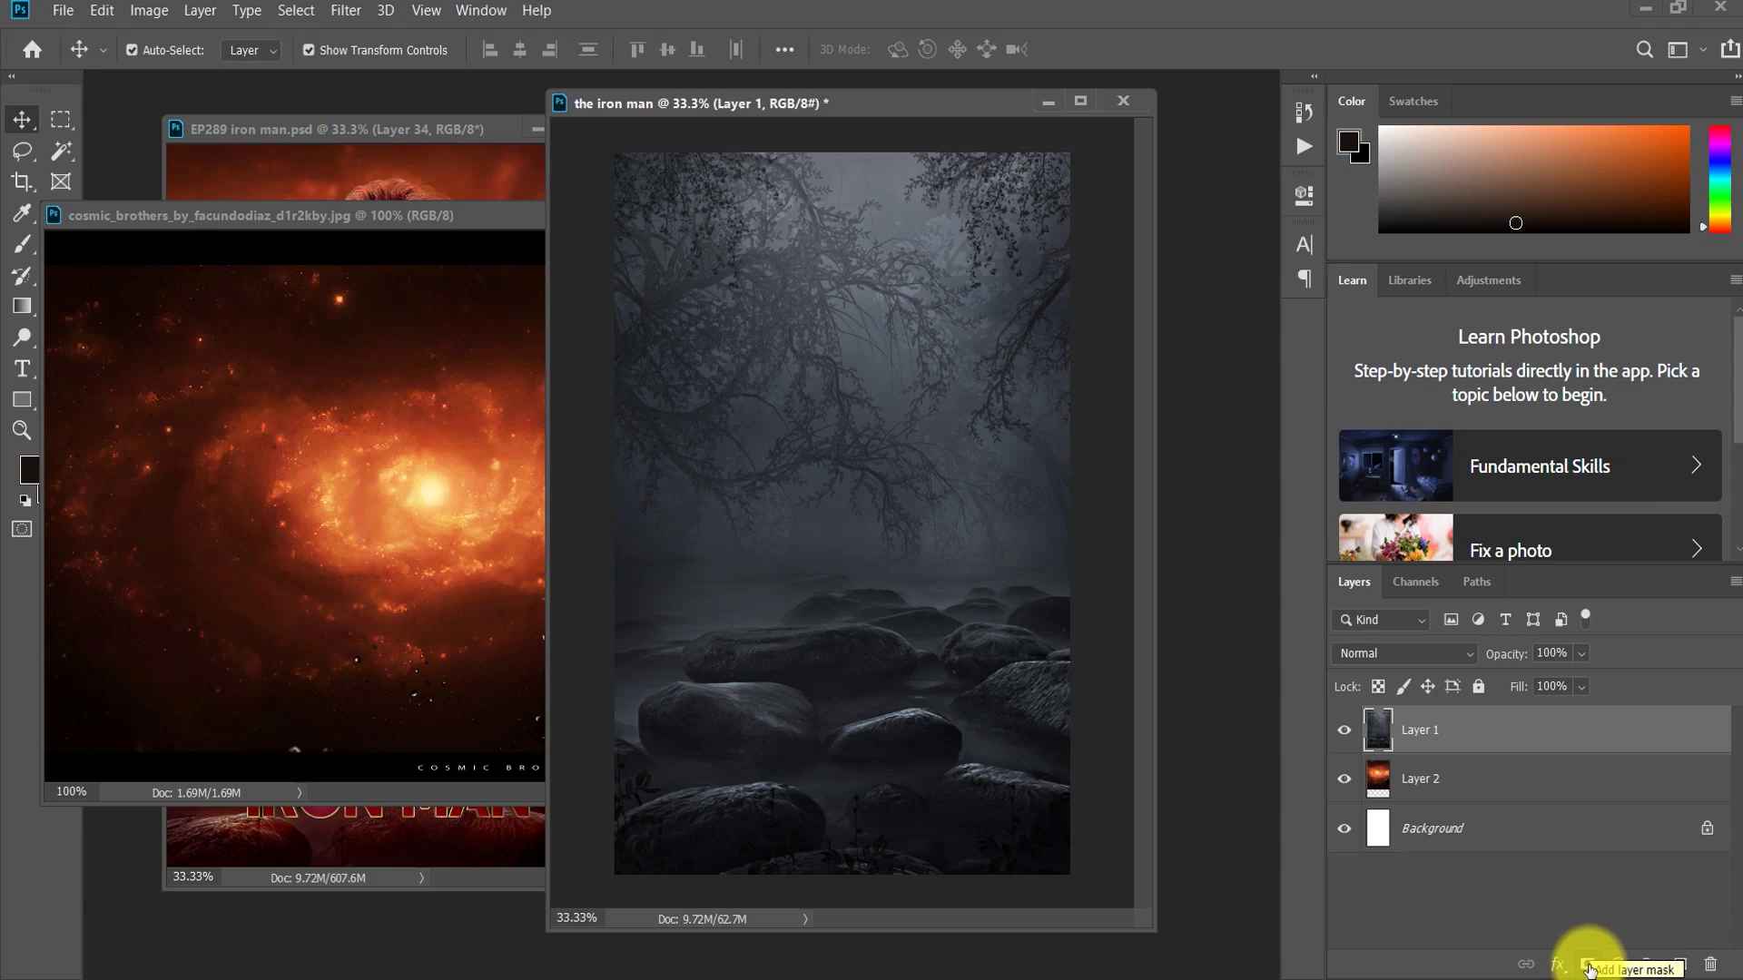
left_click(1587, 966)
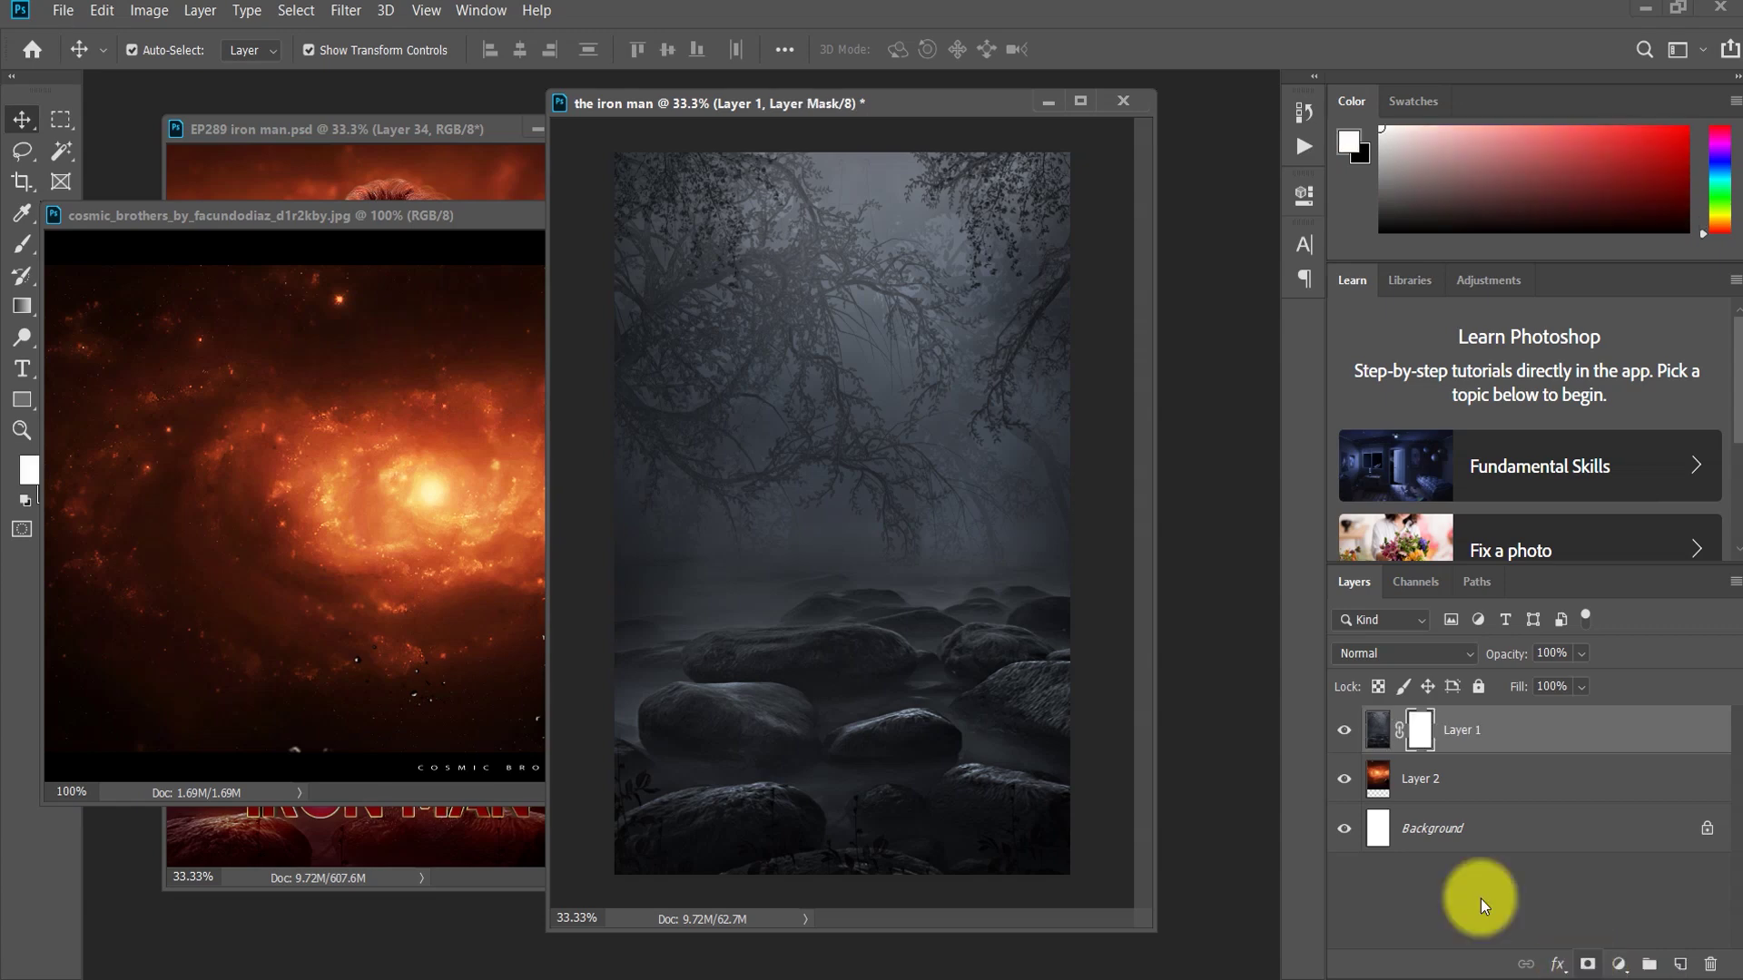
Step: Choose the Gradient Tool with the white-to-black preset
left_click(21, 306)
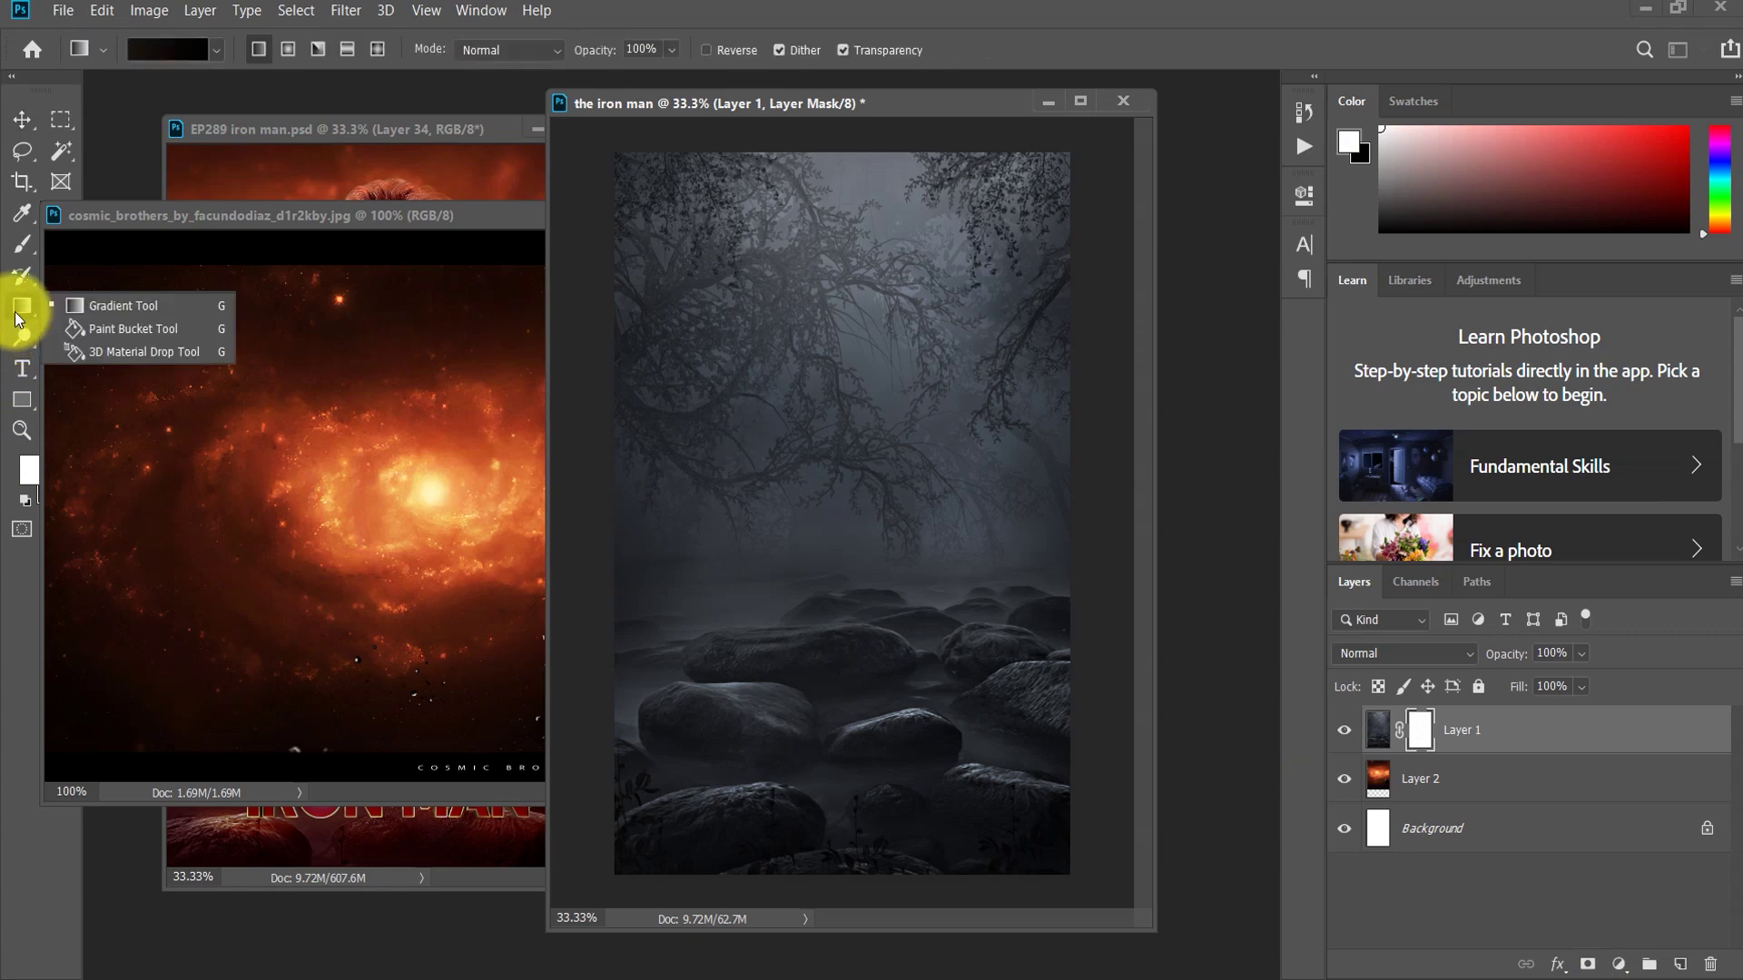
left_click(98, 308)
left_click(186, 50)
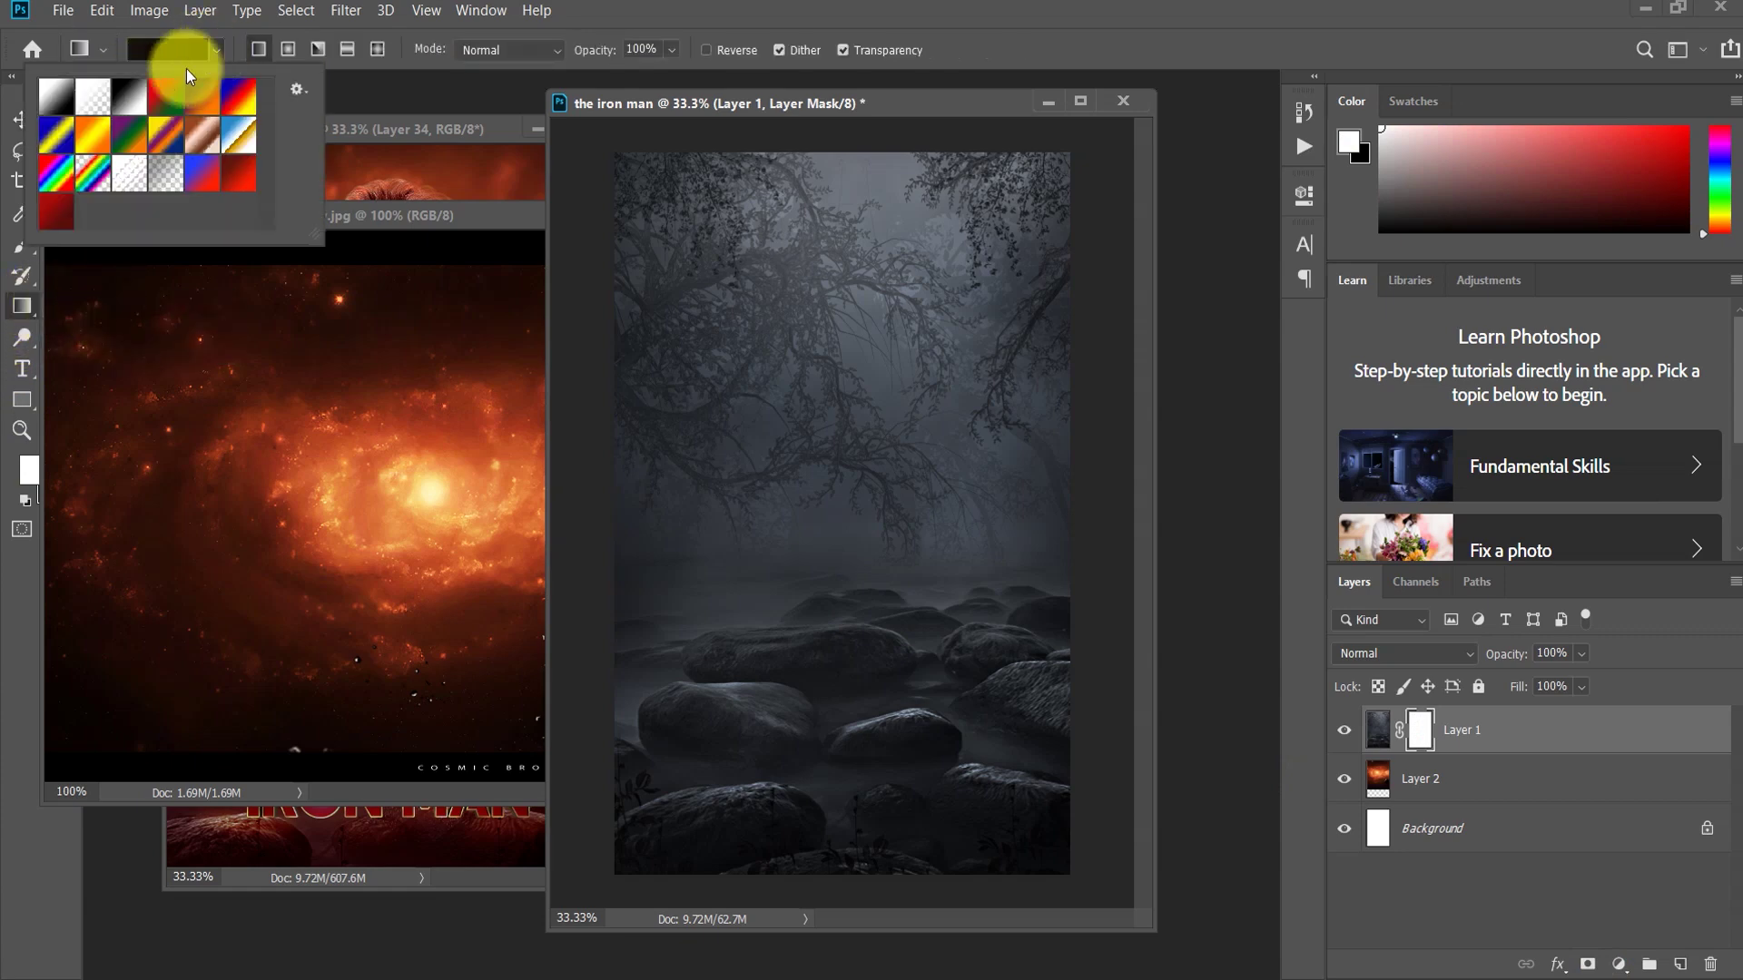
left_click(54, 100)
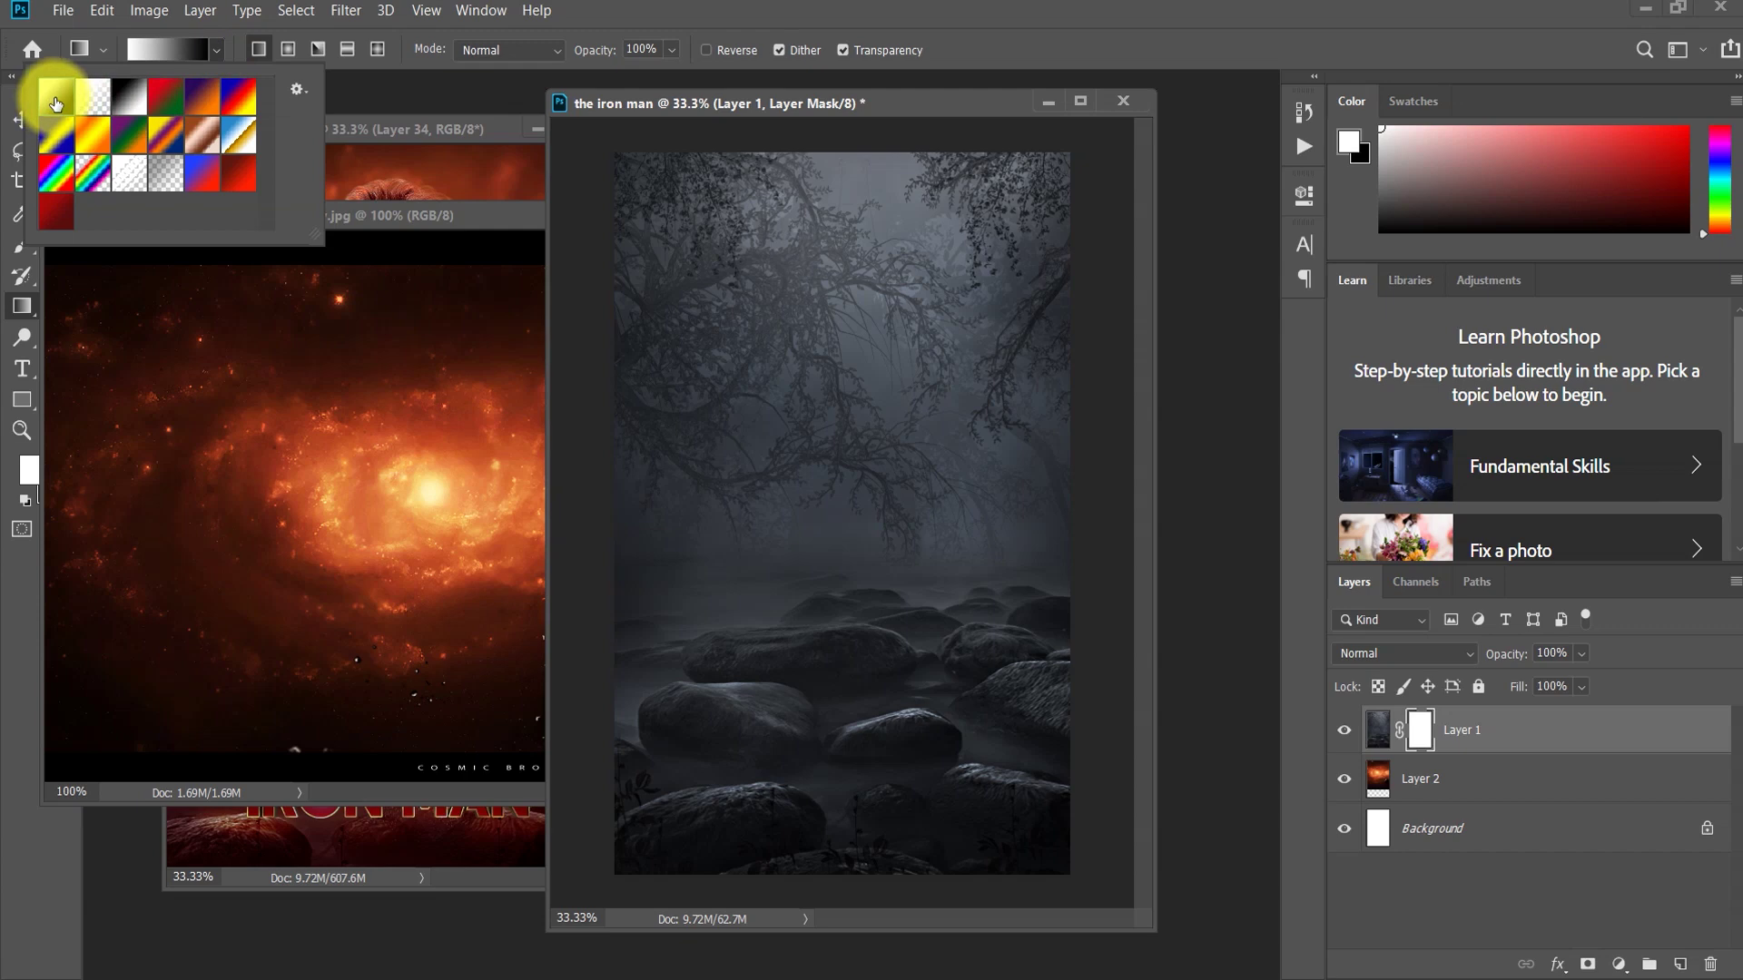
left_click(216, 50)
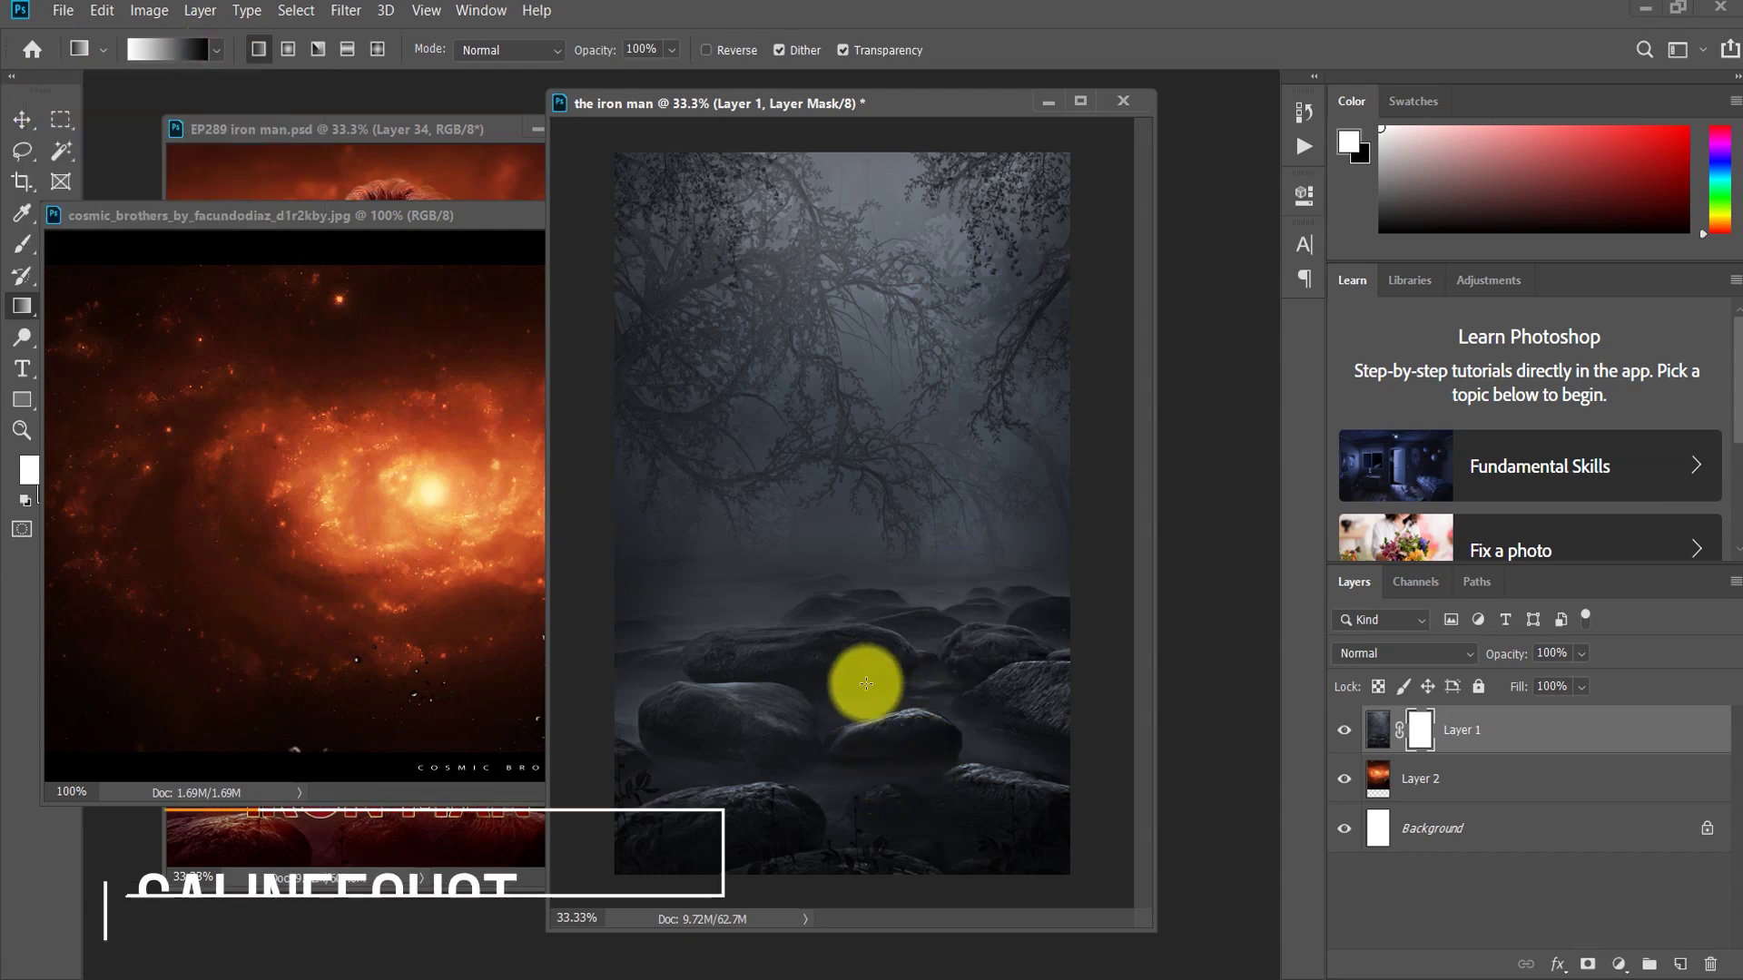
Step: Draw a vertical gradient on Layer 1's mask until the galaxy and full planet show above the rocks
left_click_drag(870, 545, 840, 449)
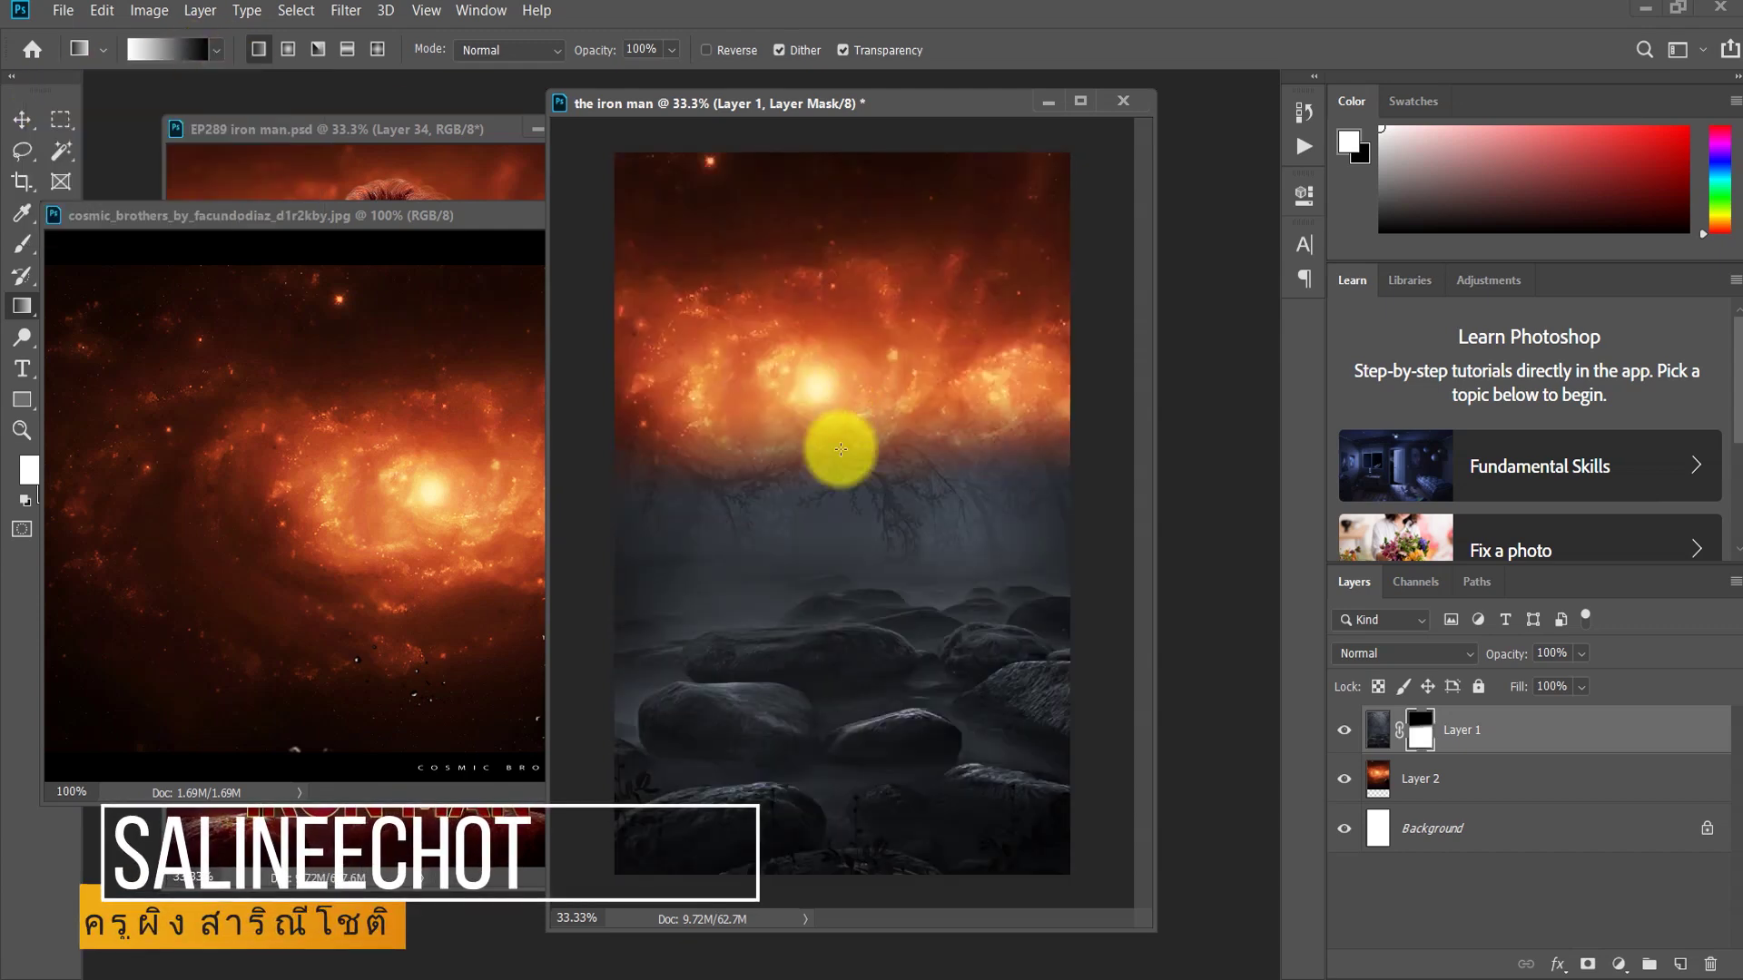
left_click_drag(864, 182, 860, 428)
left_click_drag(847, 277, 846, 509)
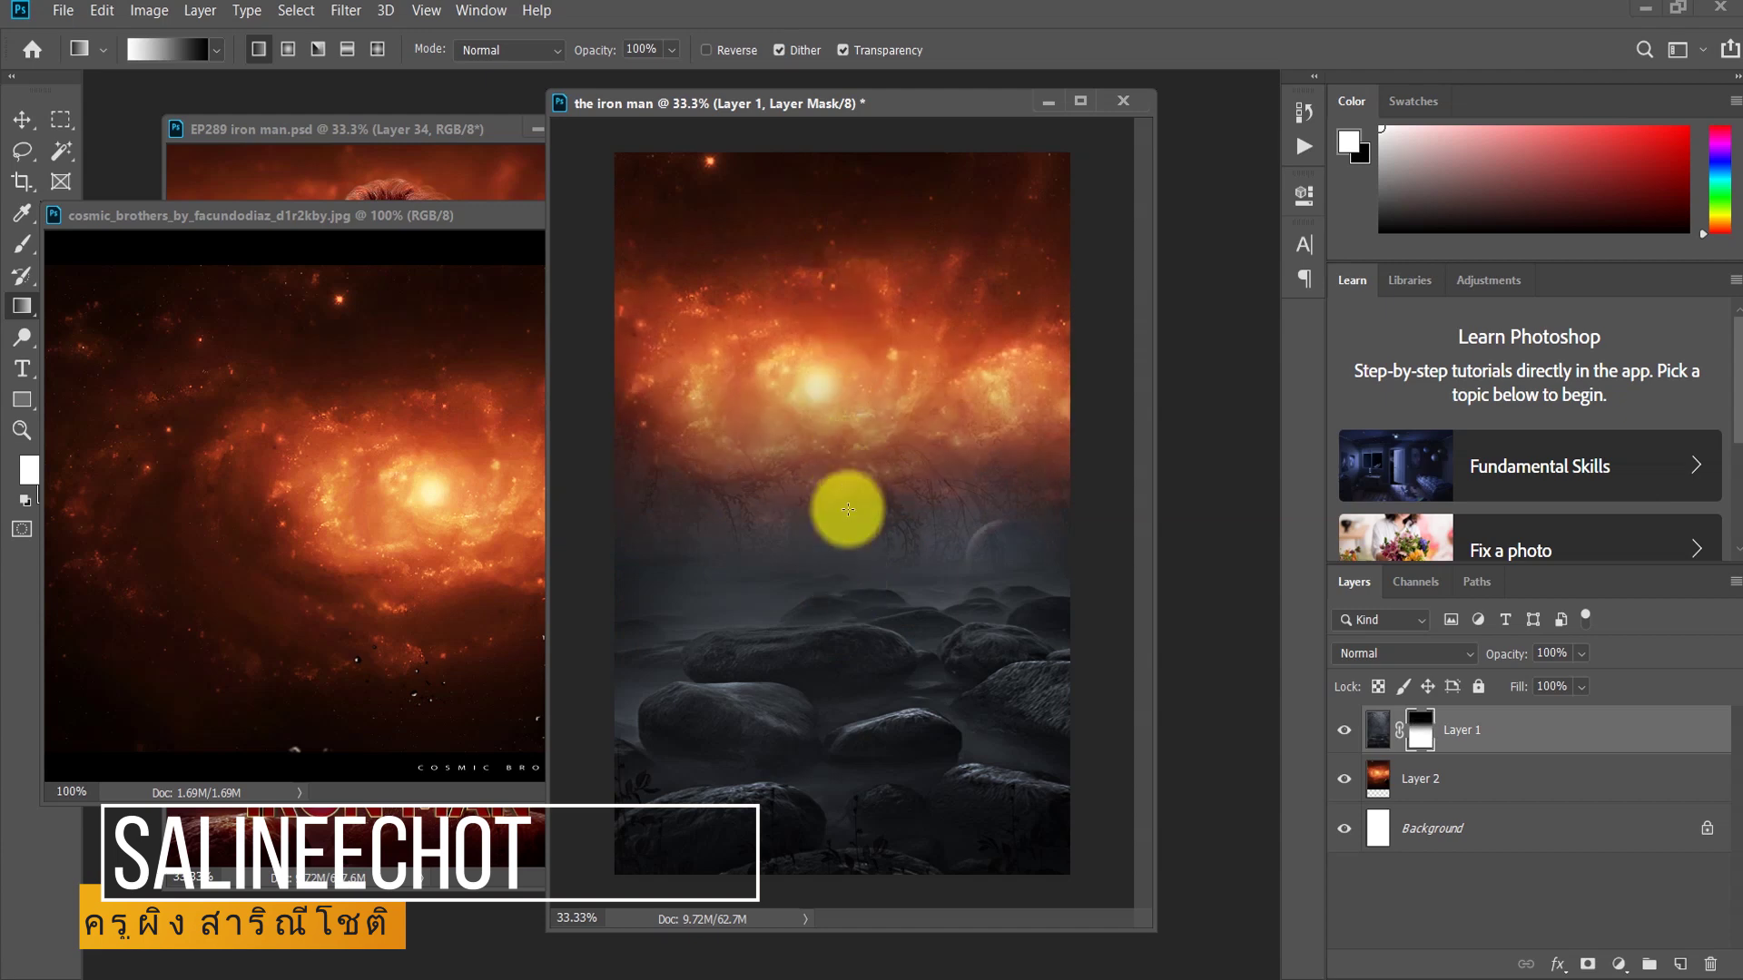
left_click_drag(844, 608, 828, 410)
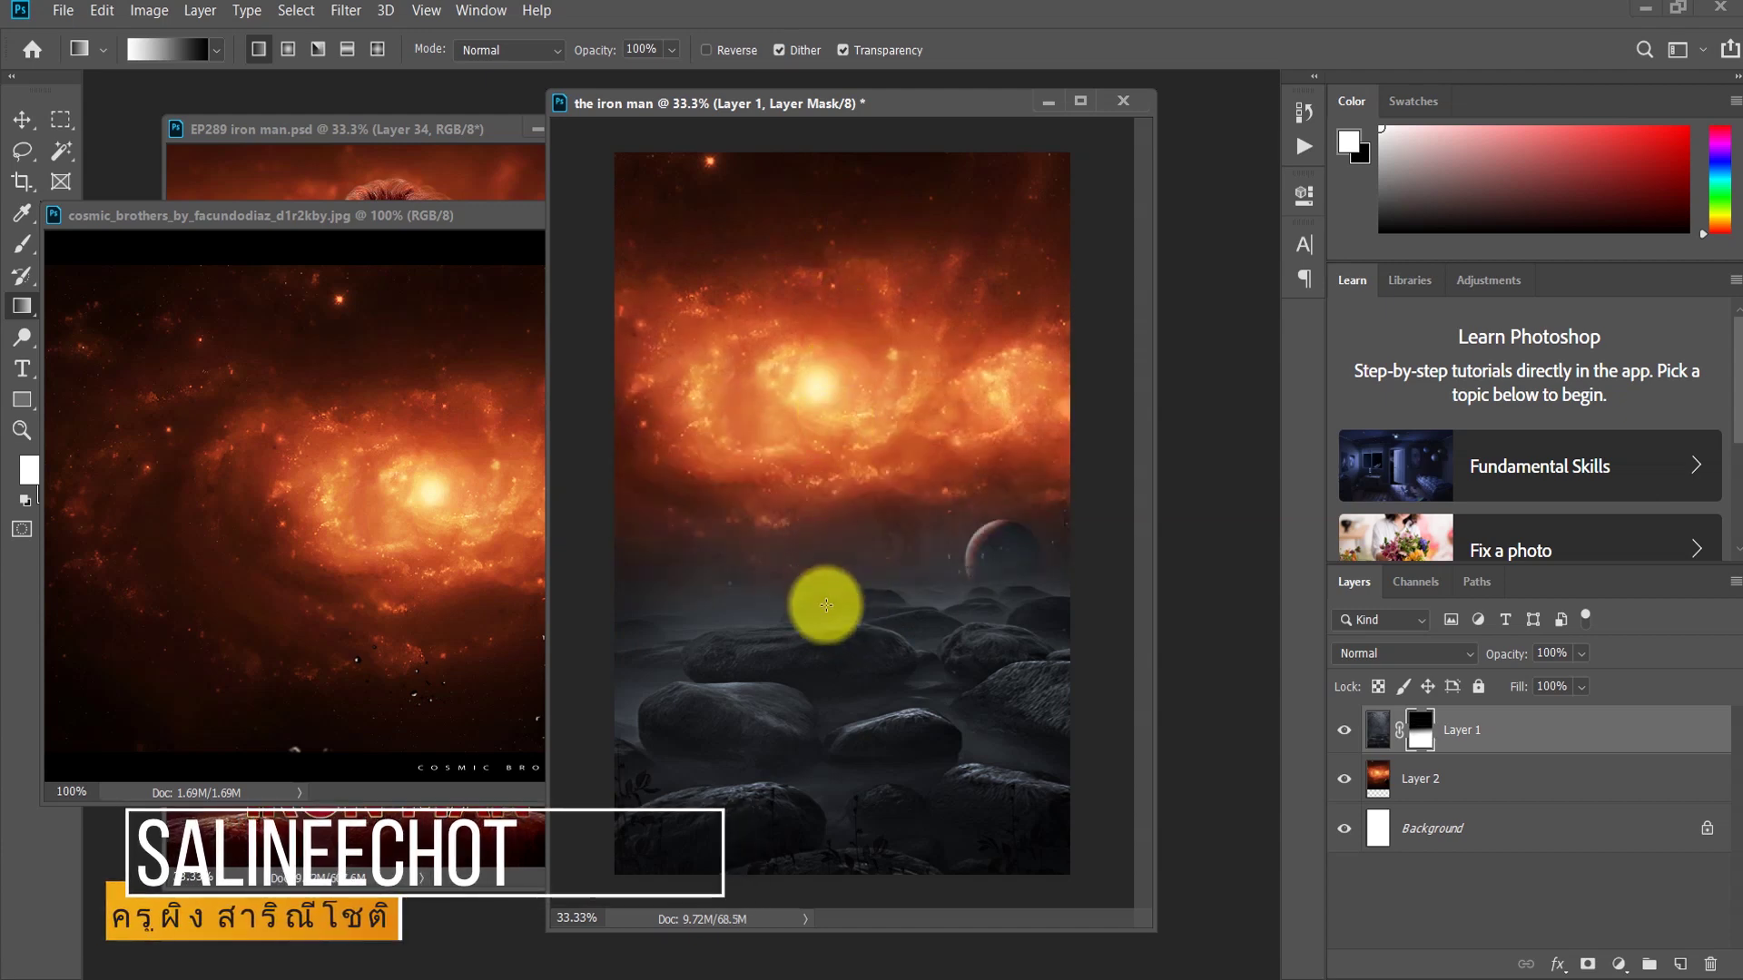
left_click_drag(825, 645, 825, 335)
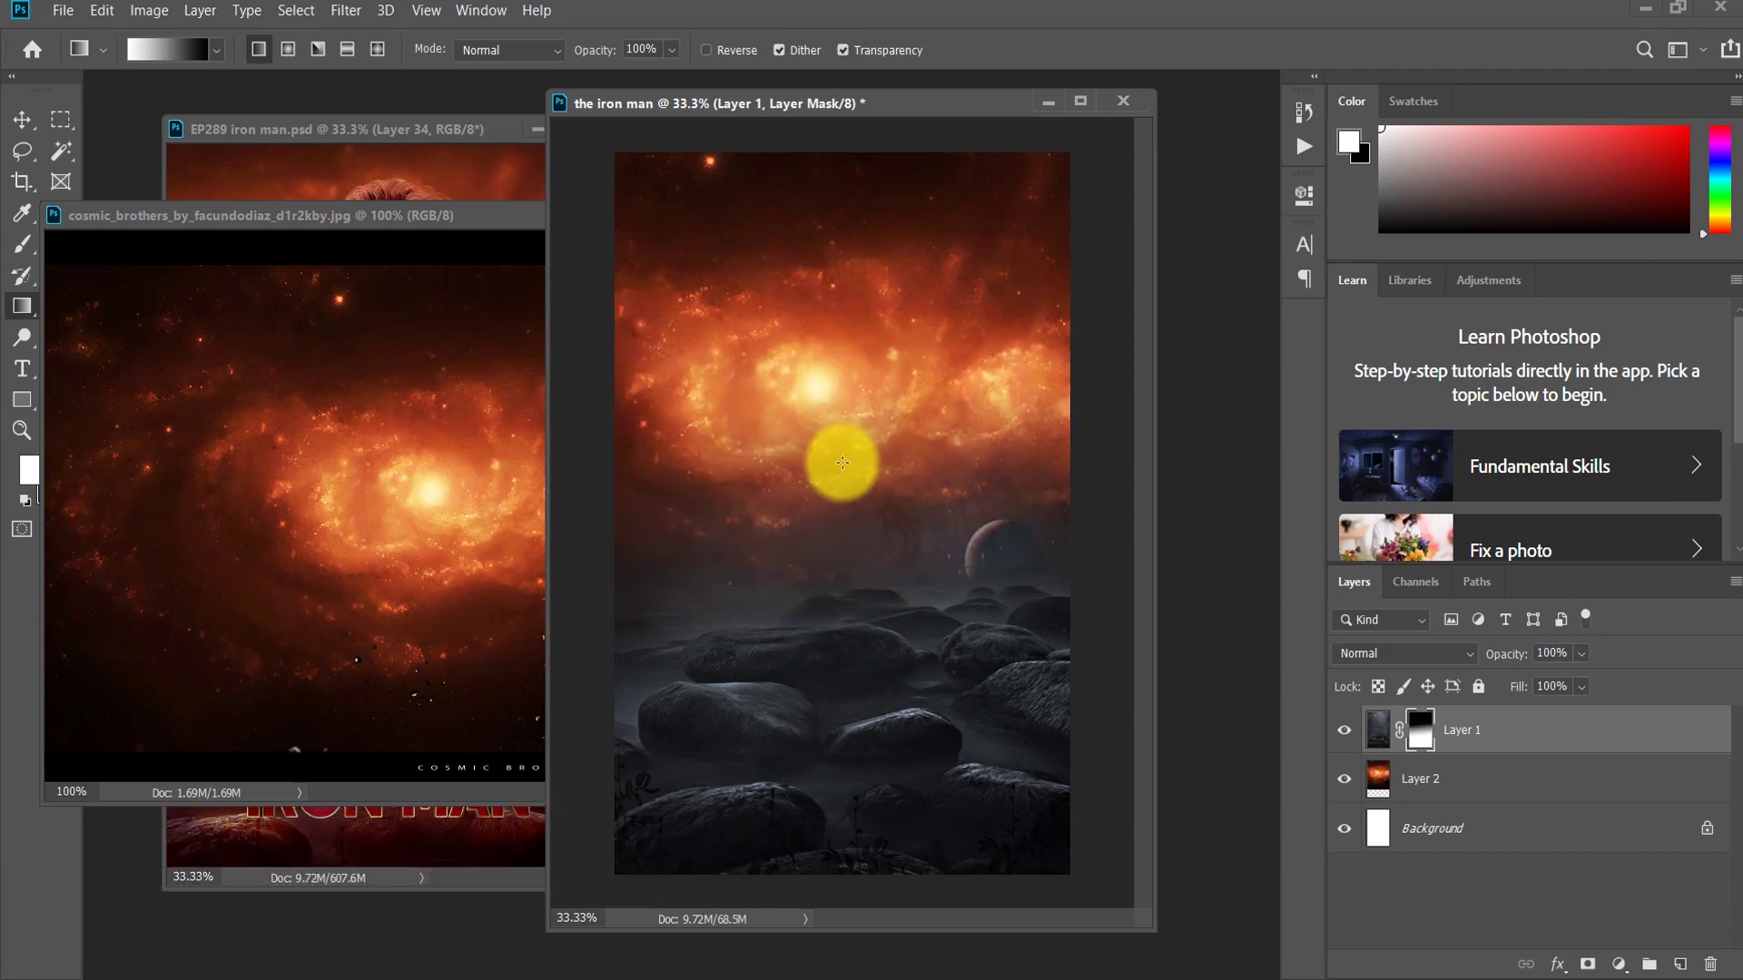
left_click_drag(842, 462, 848, 653)
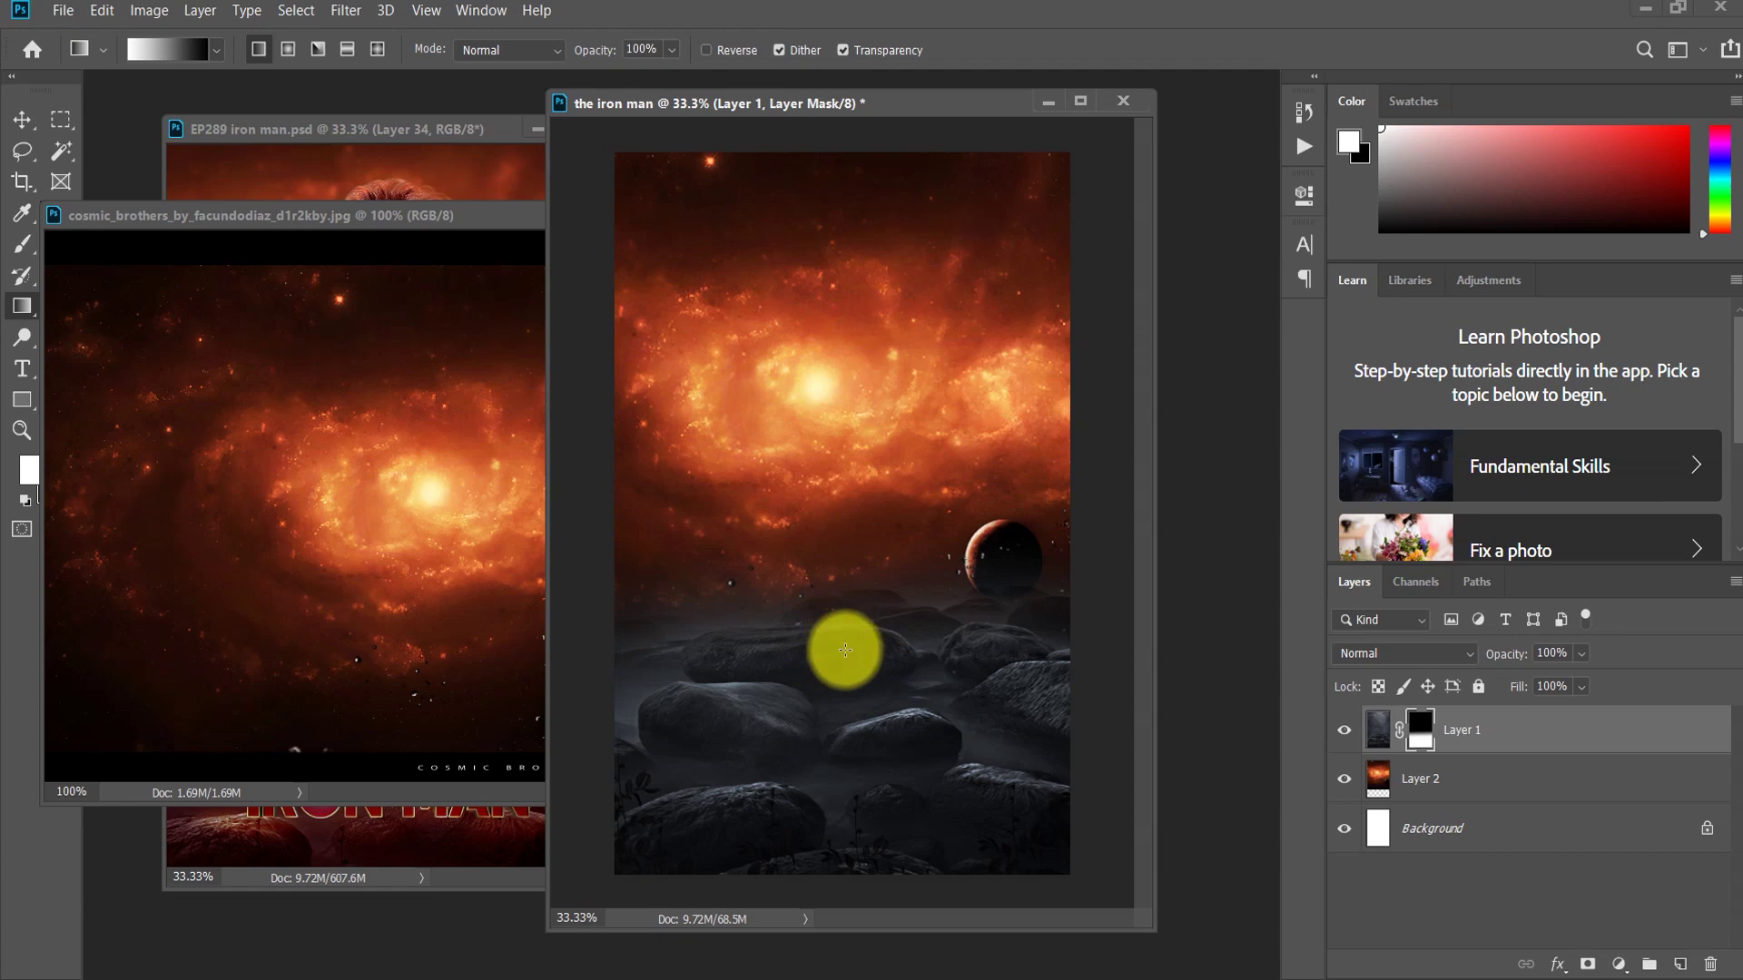
Step: Shrink the rocks layer to about 65% and nudge it down
left_click(23, 120)
scroll(961, 478, "down", 2)
scroll(957, 448, "down", 2)
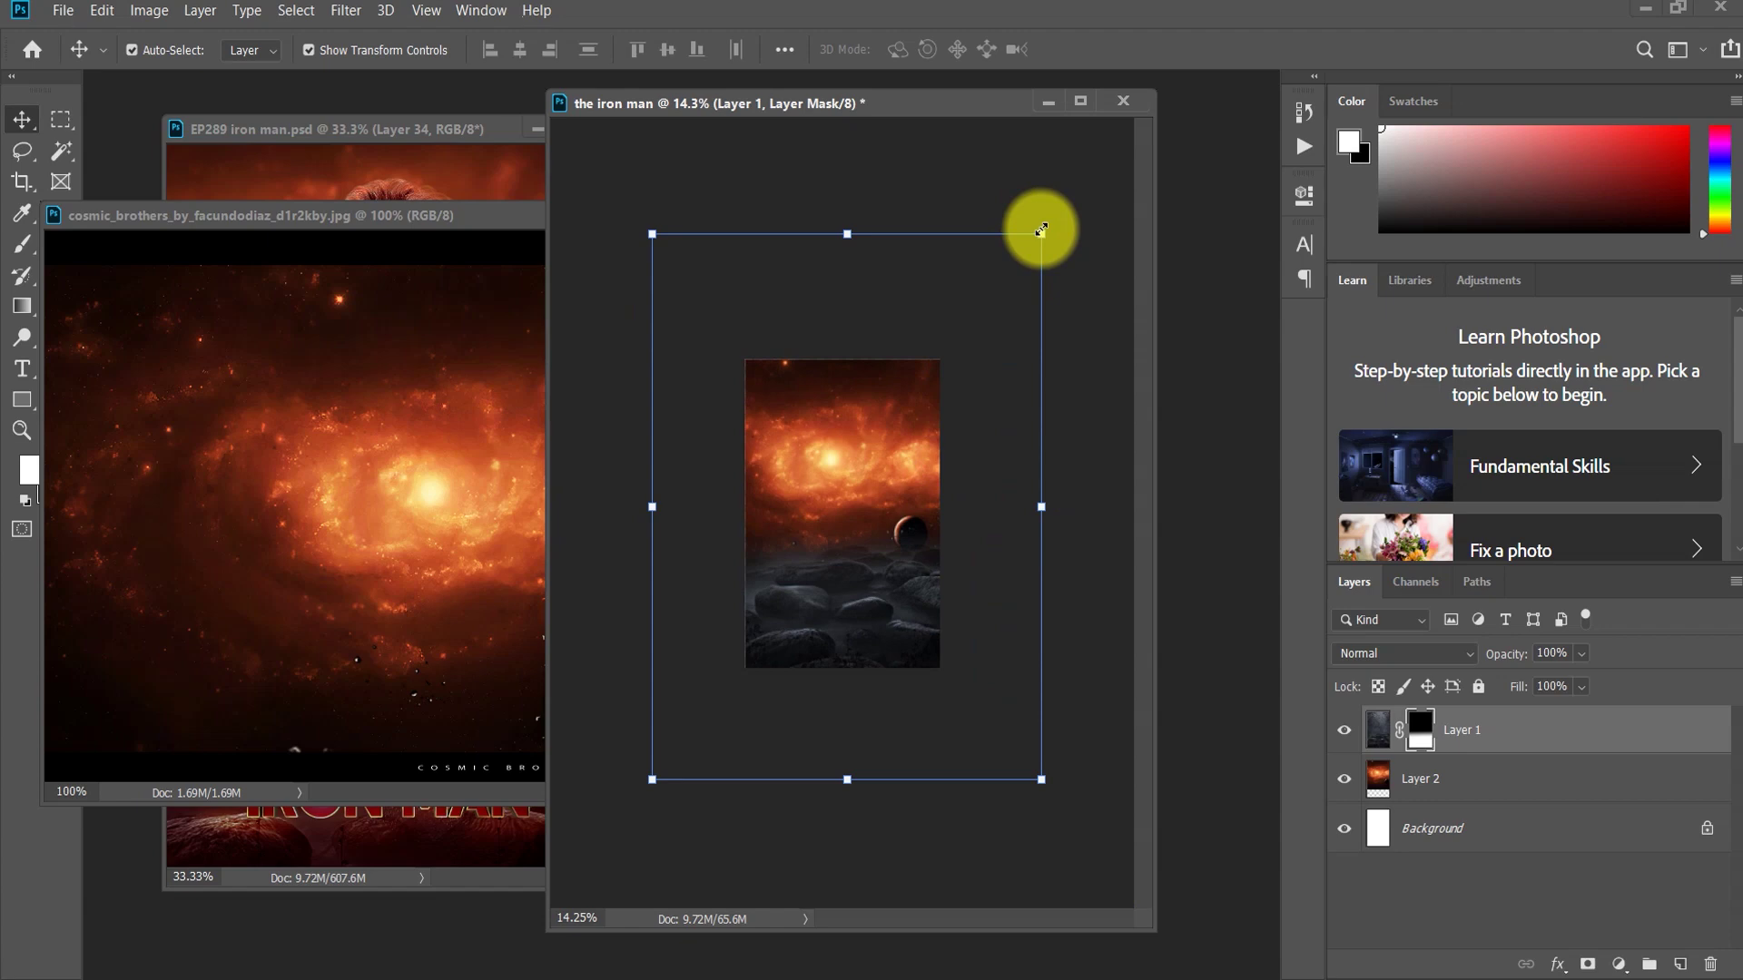
mouse_move(1041, 230)
left_mouse_down()
mouse_move(936, 380)
mouse_move(935, 467)
left_mouse_up()
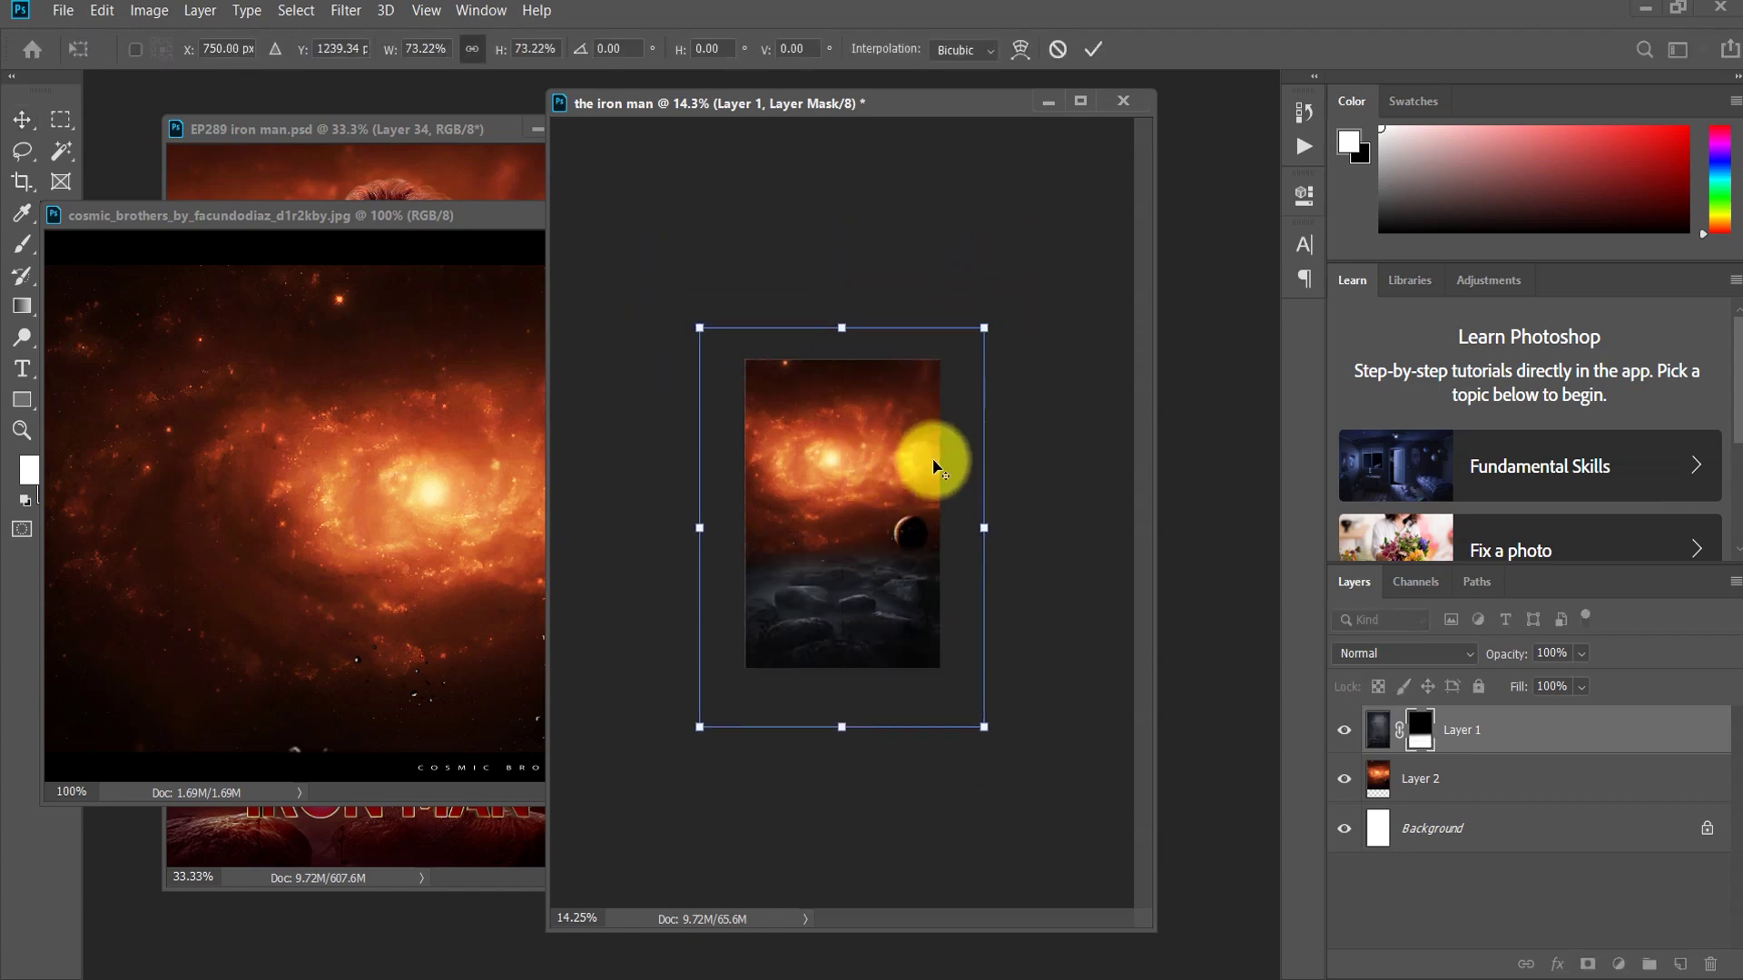
scroll(934, 467, "up", 2)
left_click_drag(610, 214, 681, 264)
left_click_drag(803, 488, 778, 455)
left_click_drag(1042, 357, 1049, 408)
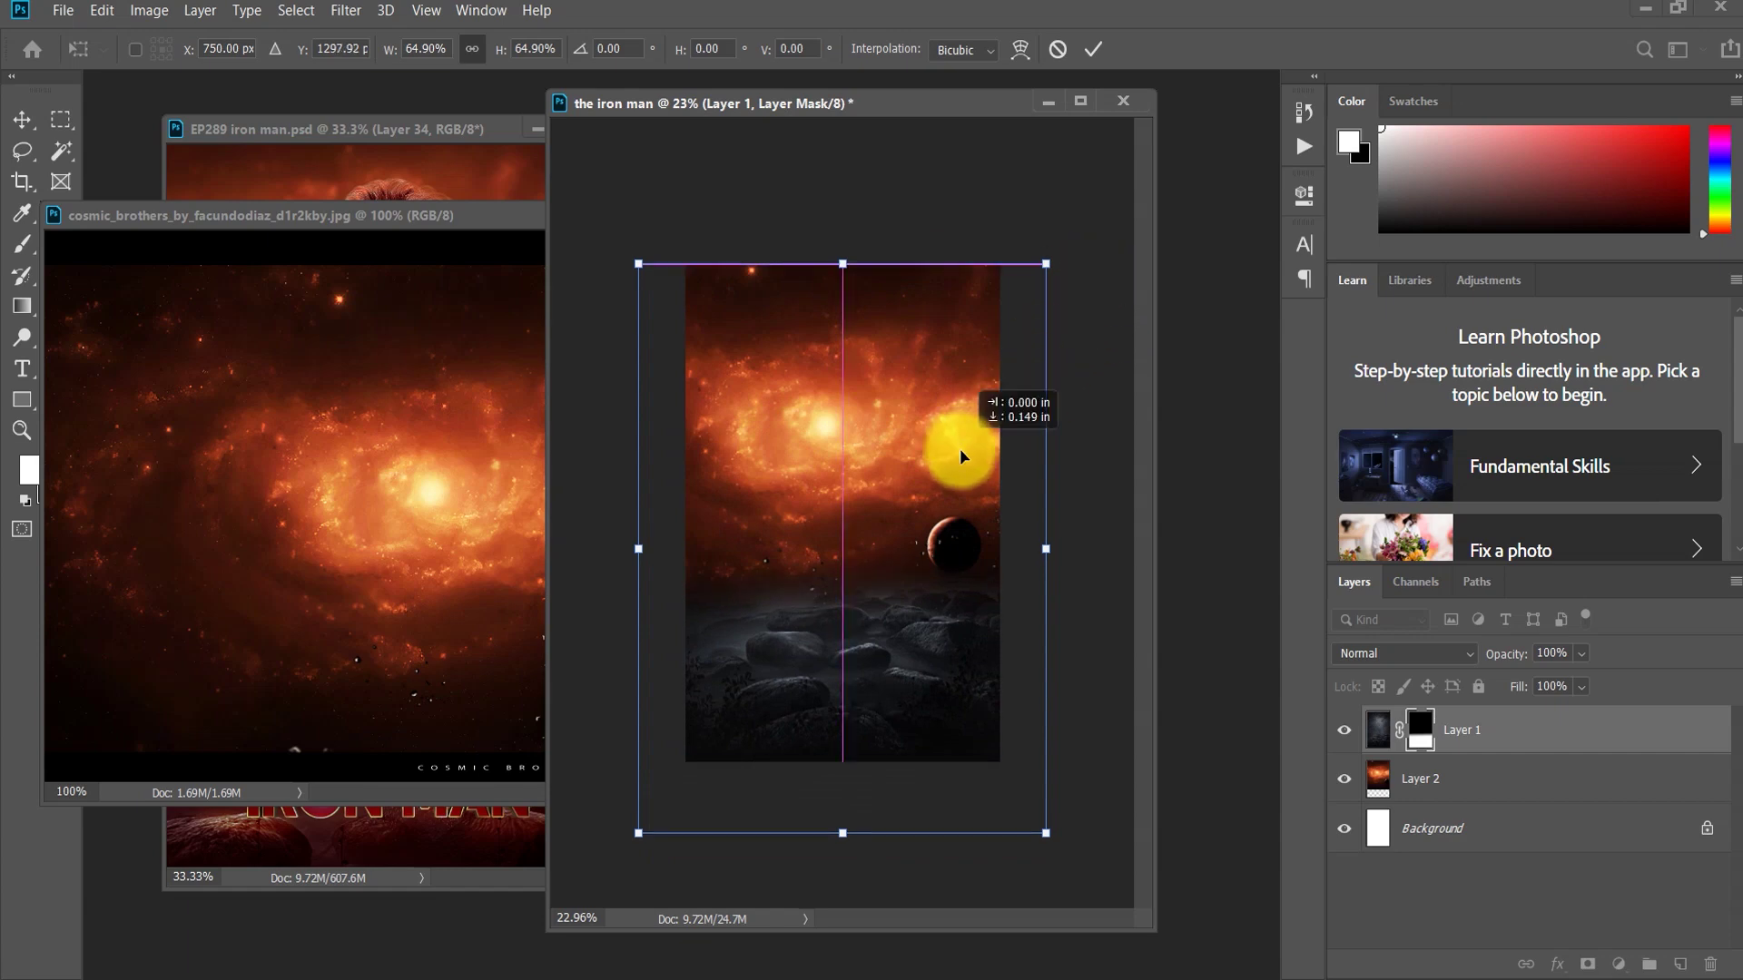
left_click(1093, 51)
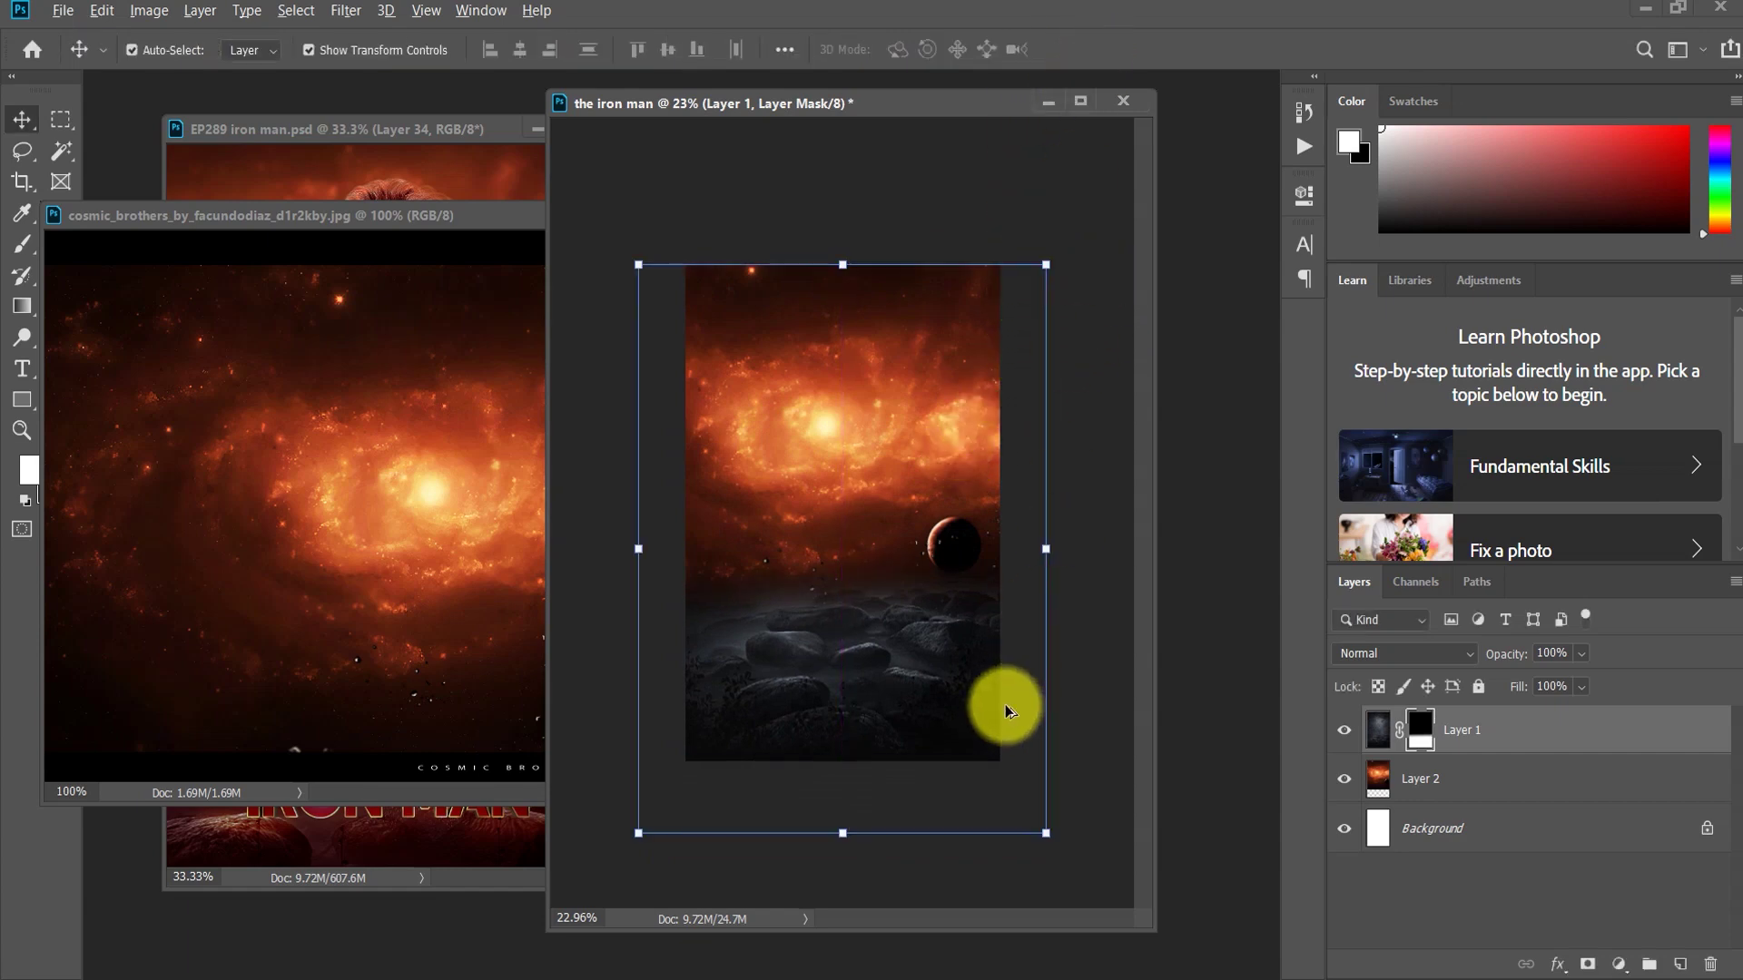
Step: Close the cosmic galaxy source image
scroll(980, 680, "up", 1)
scroll(944, 653, "up", 1)
scroll(907, 640, "up", 1)
left_click(428, 401)
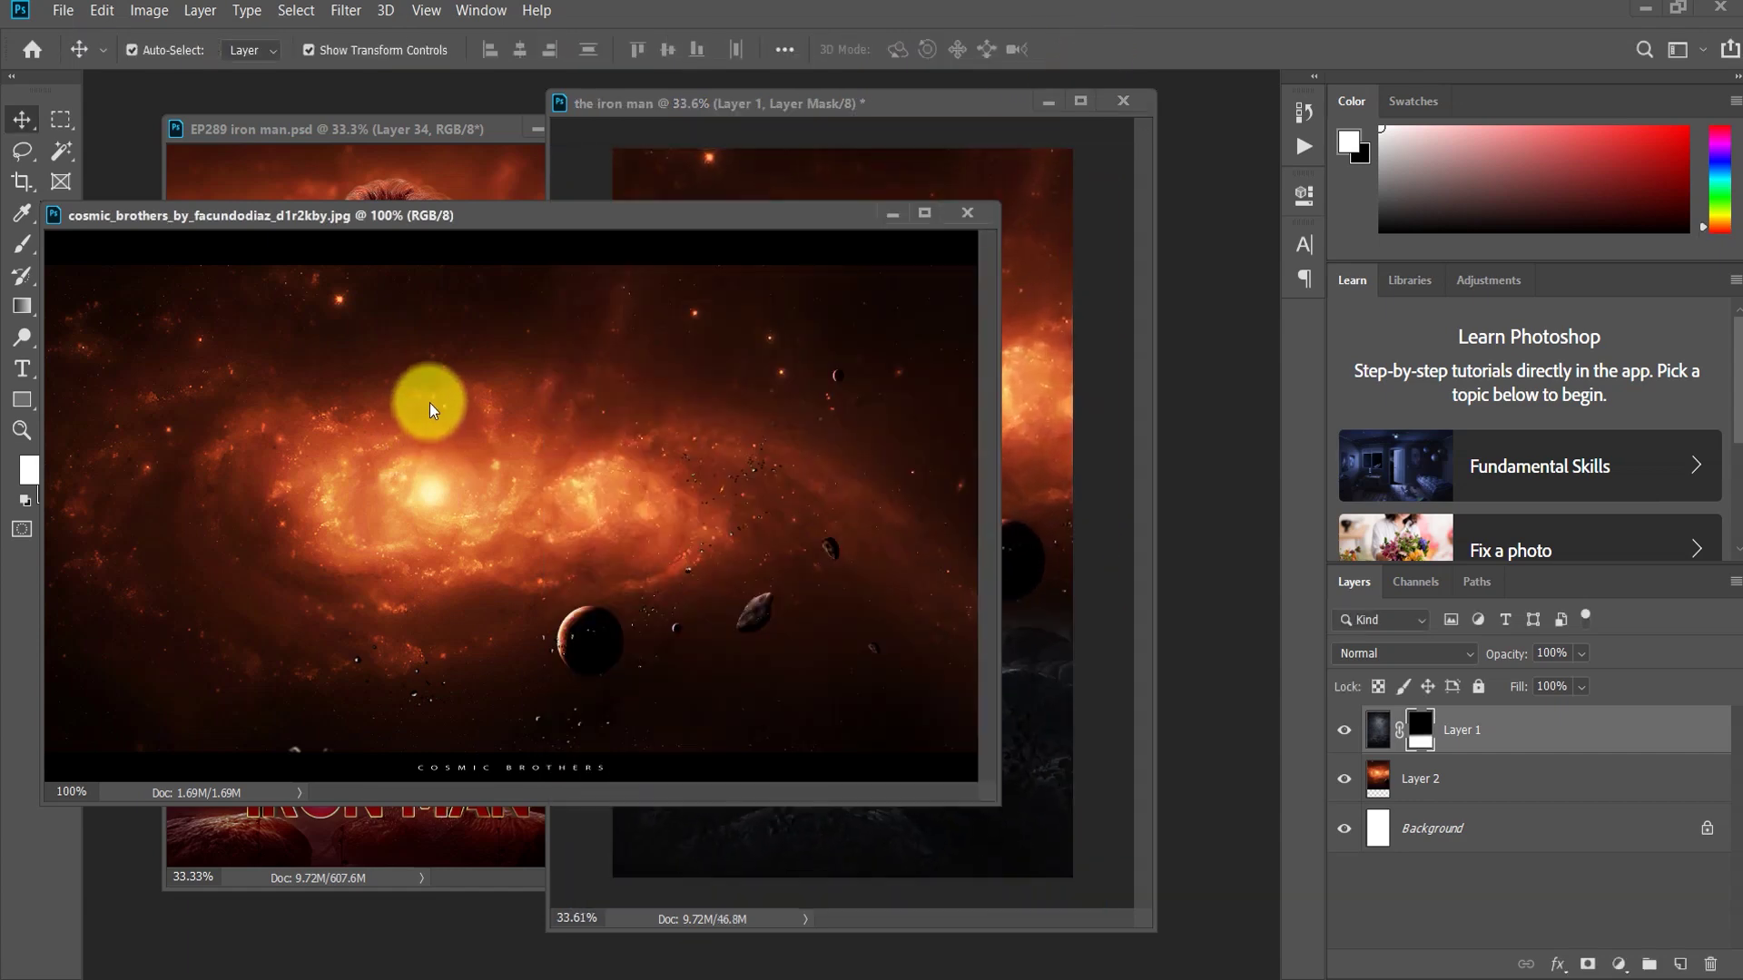
left_click(968, 216)
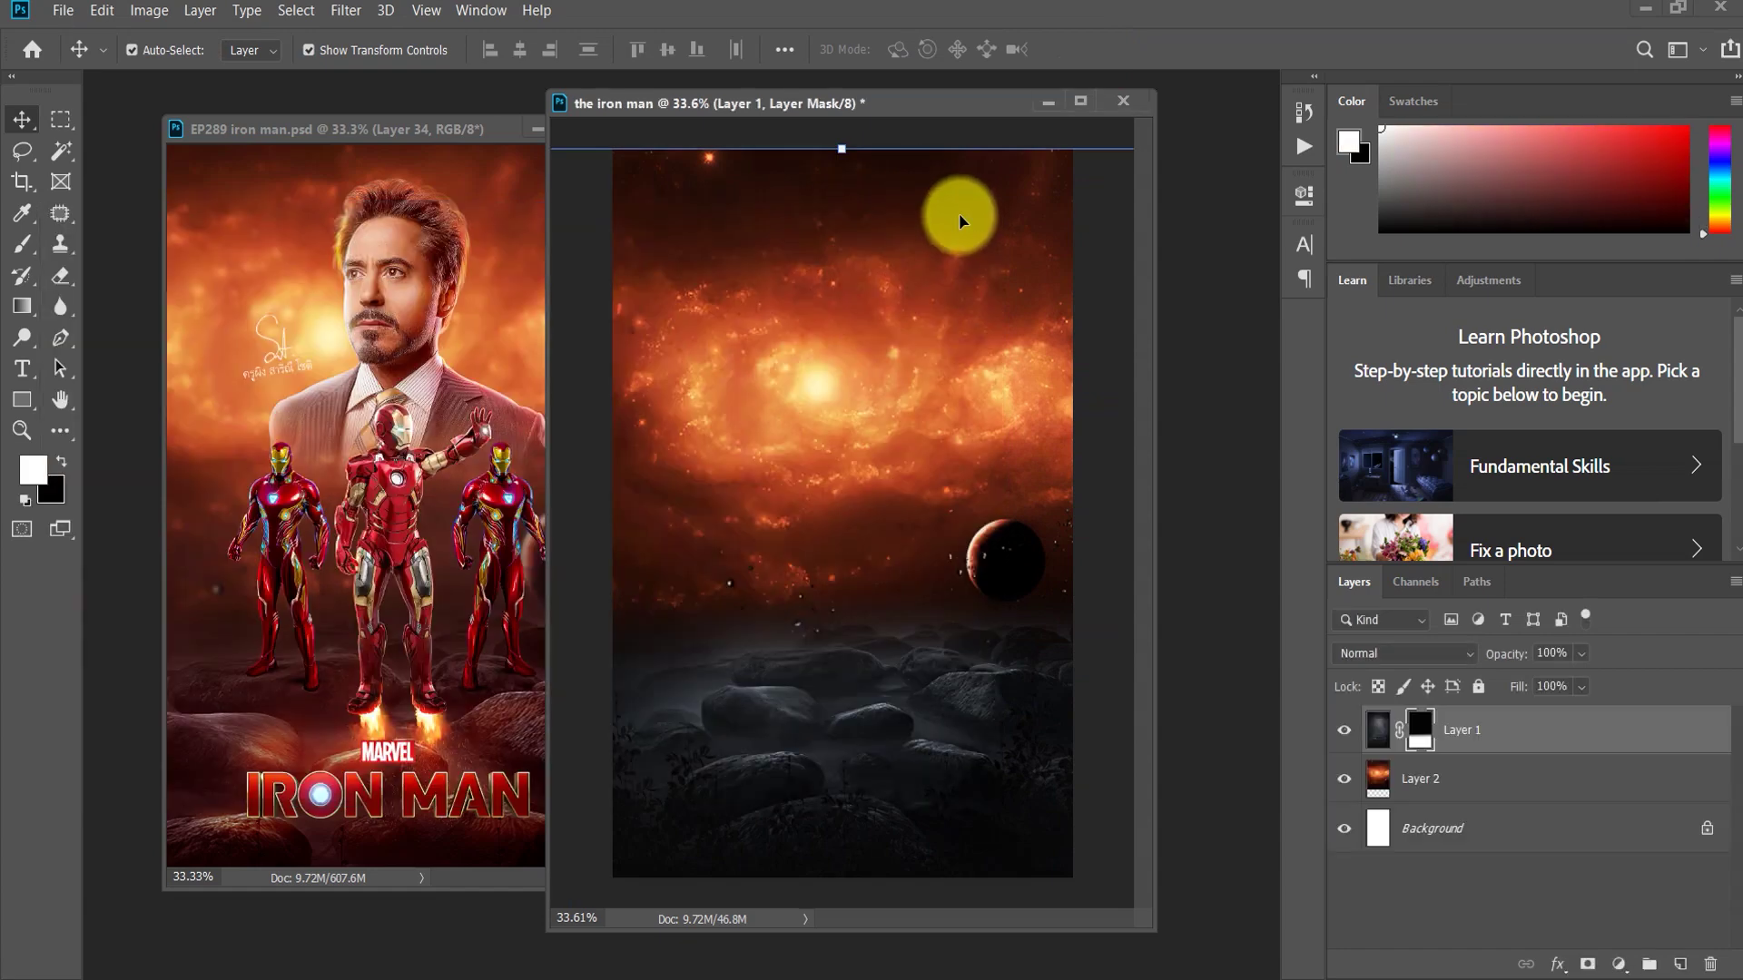
Step: Enlarge the rocks layer to about 106% along the poster bottom and fit the poster on screen
scroll(917, 717, "down", 4)
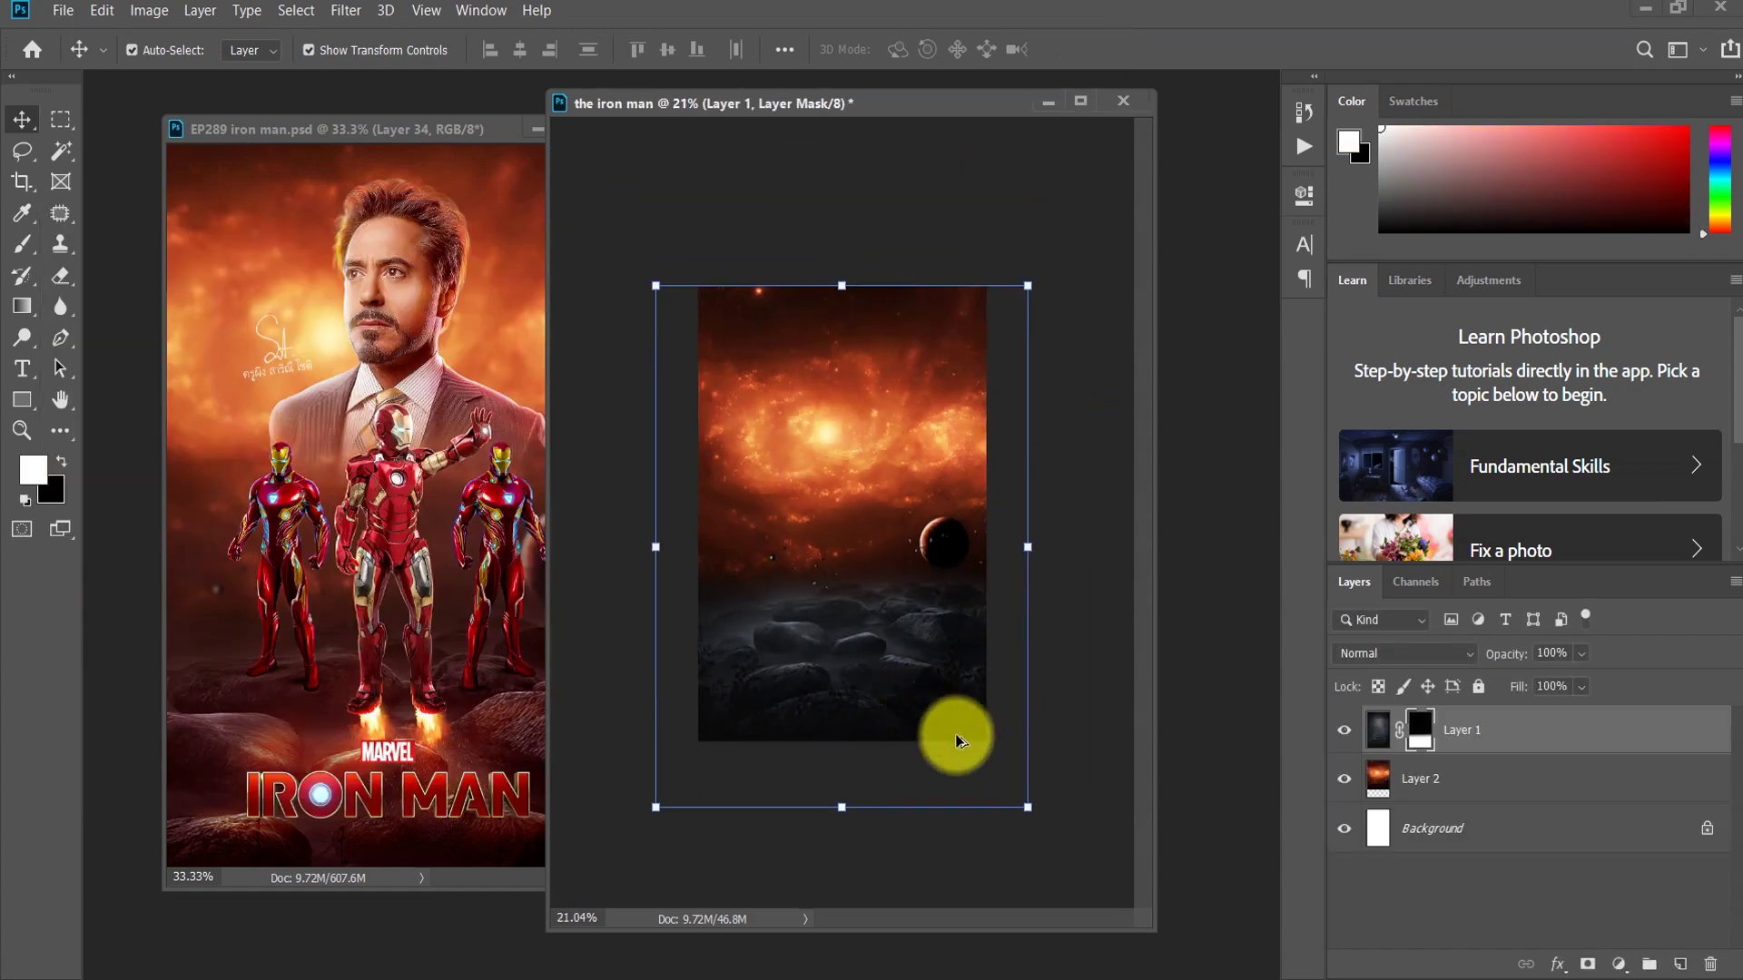
left_click_drag(1019, 806, 1071, 869)
mouse_move(975, 704)
left_mouse_down()
mouse_move(1018, 703)
mouse_move(956, 699)
left_mouse_up()
left_click_drag(1058, 839, 1071, 858)
left_click_drag(1006, 779, 988, 786)
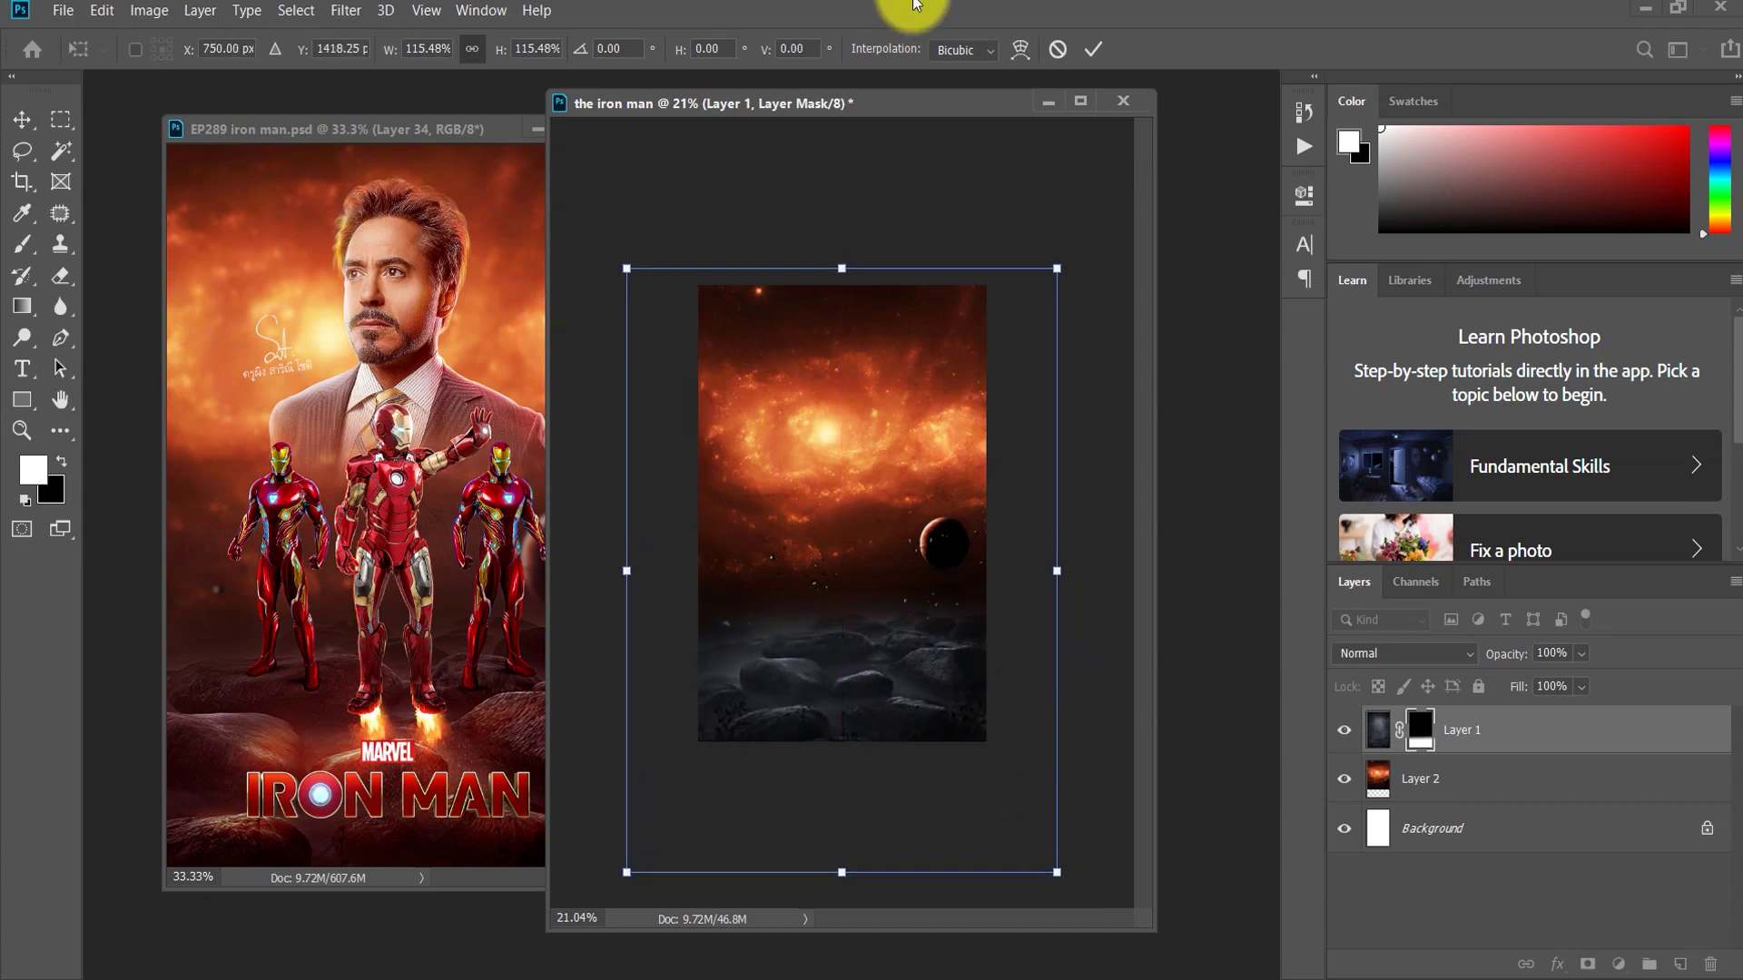
left_click(1092, 60)
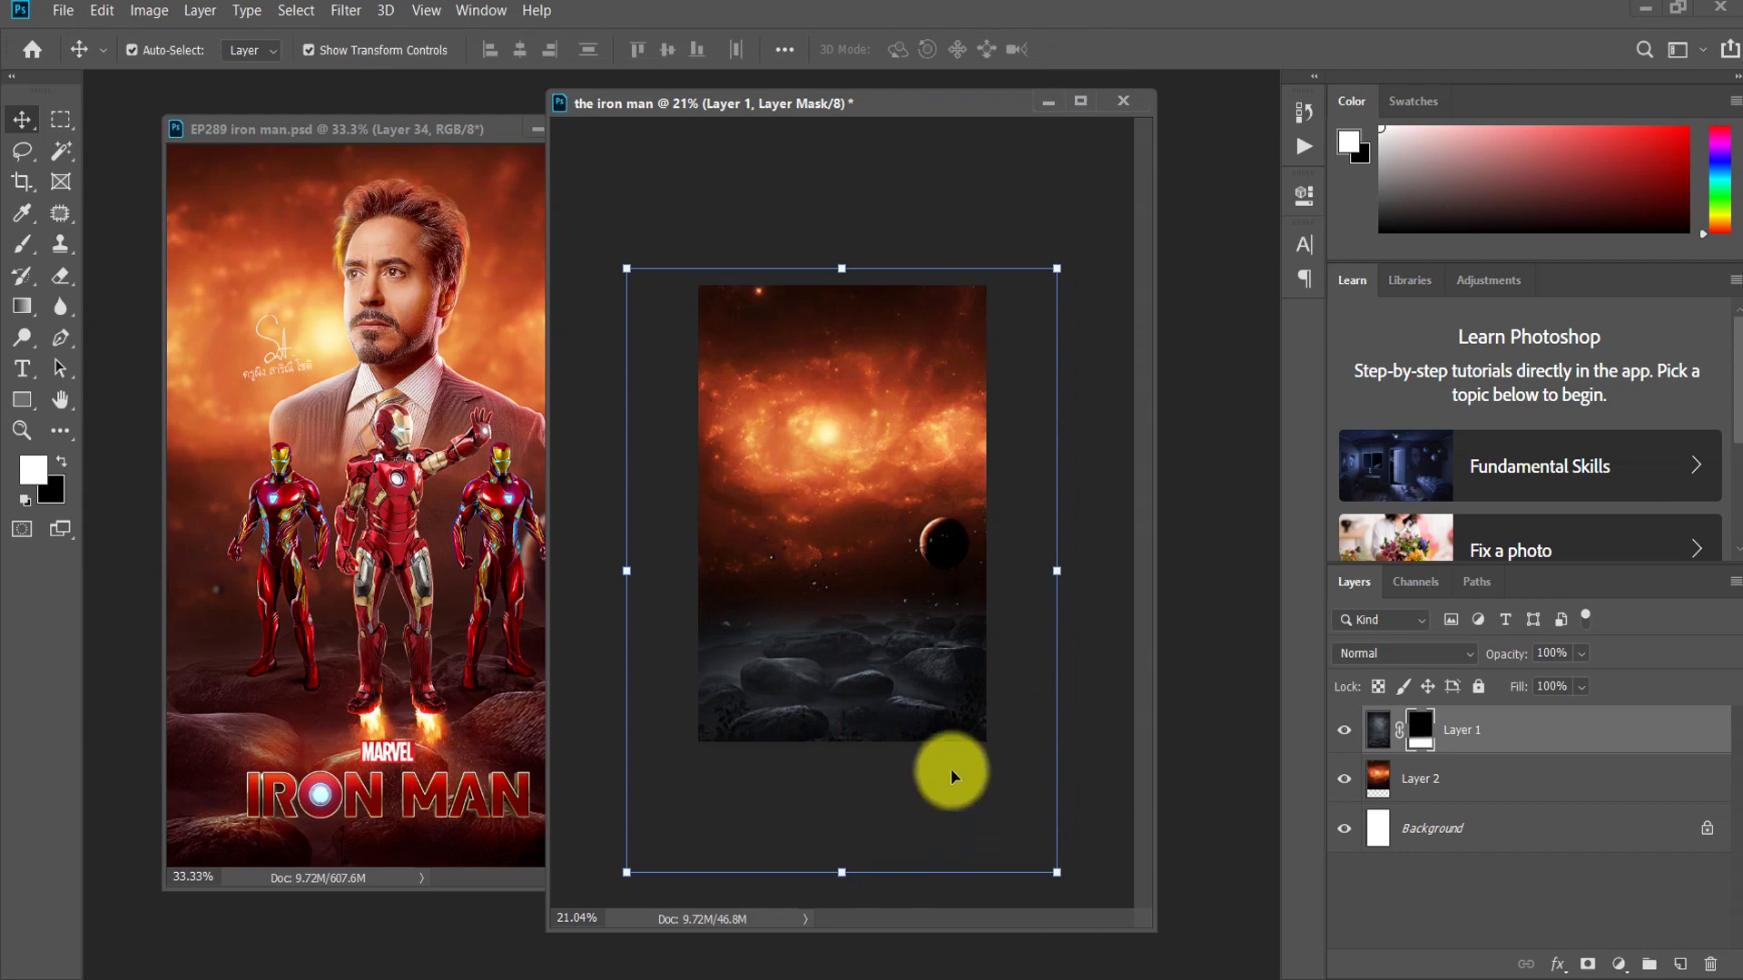
left_click_drag(1069, 876, 1071, 879)
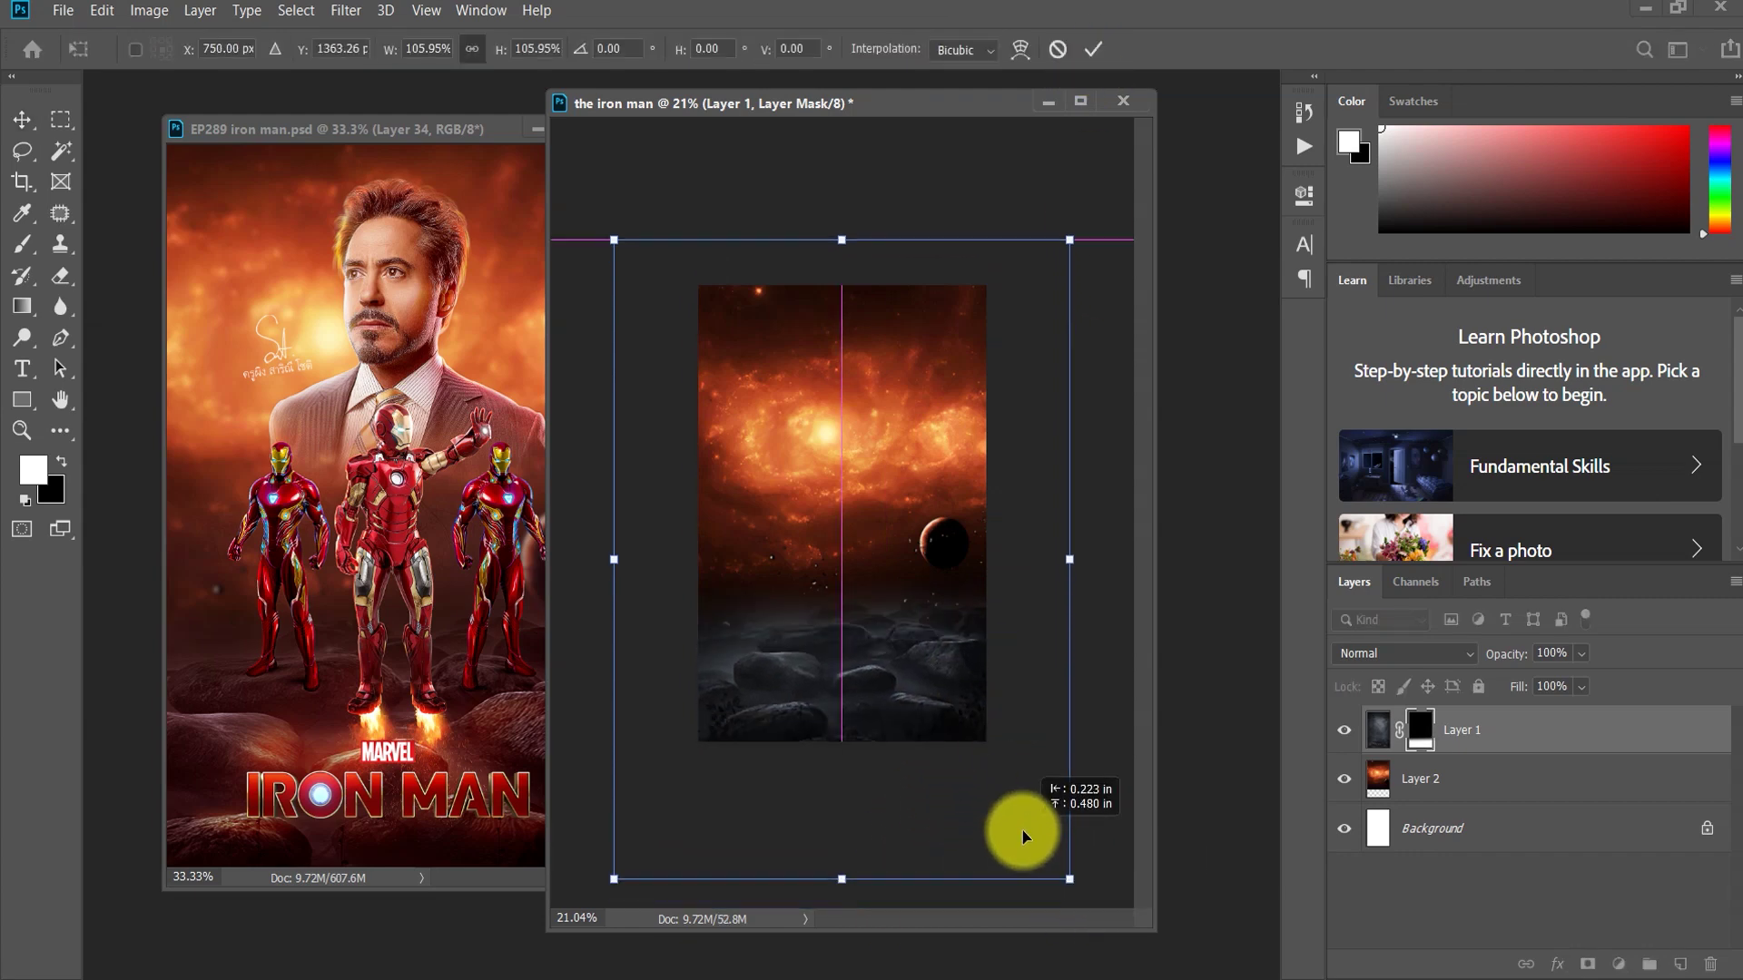
left_click(1089, 49)
left_click(1099, 513)
key("ctrl+0")
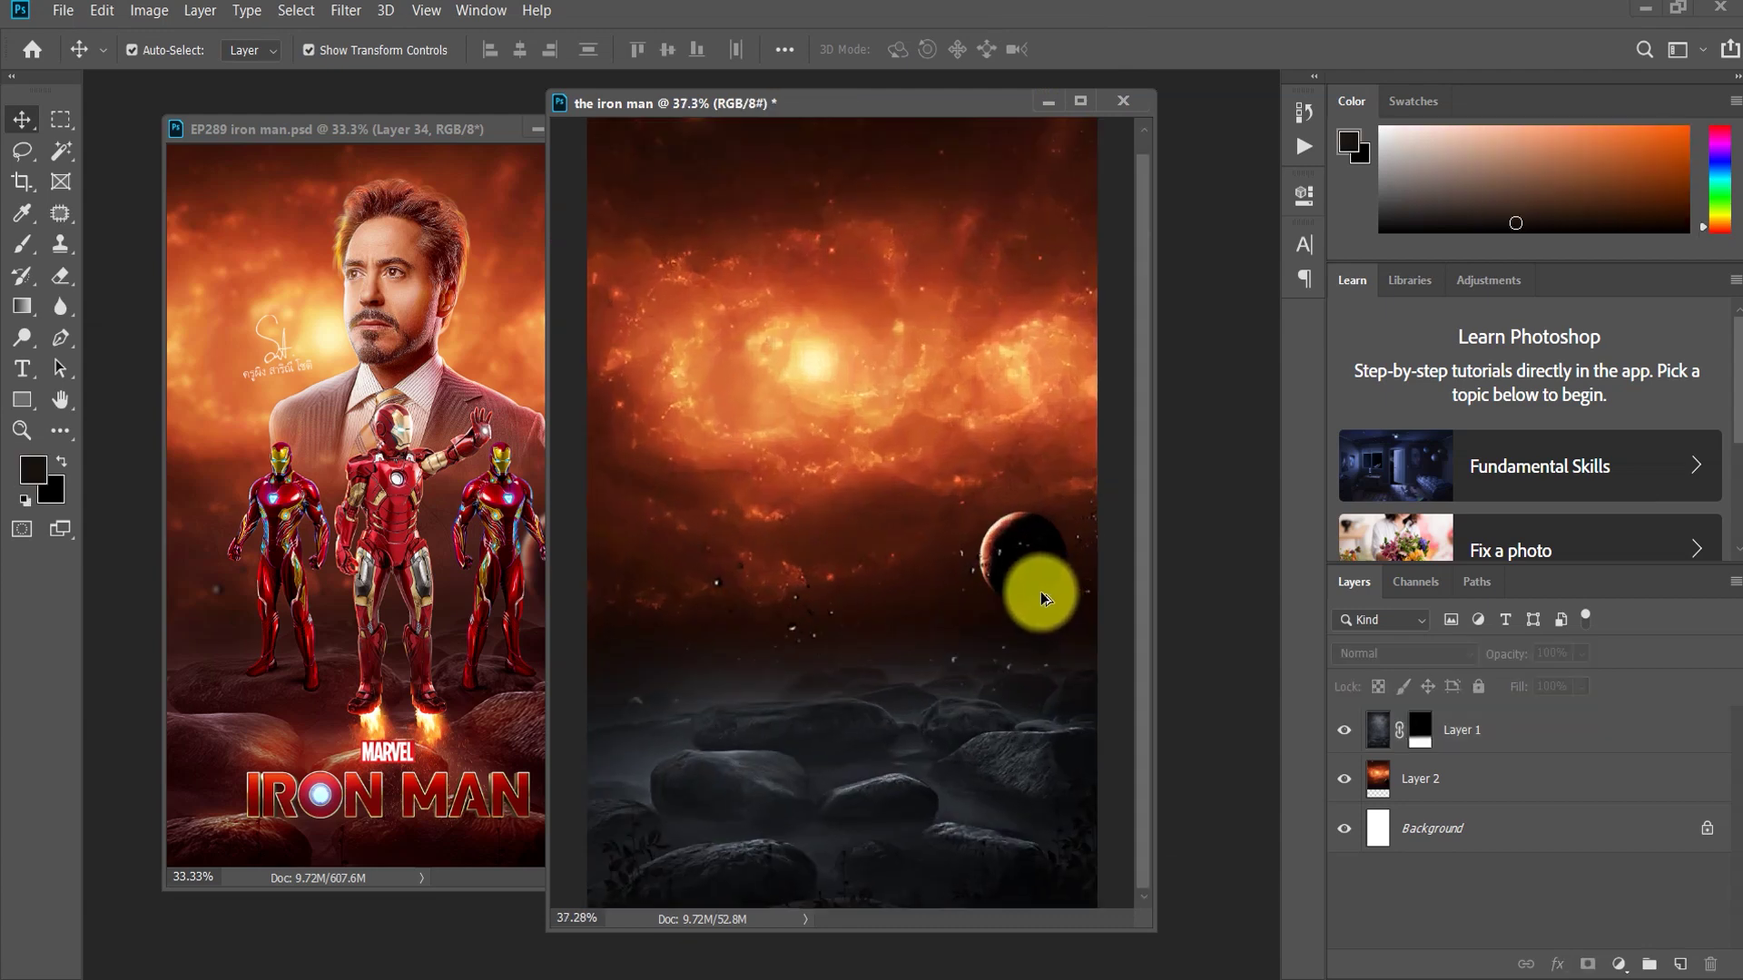
Step: Reposition the rocks layer to hide the COSMIC BROTHERS edge
left_click(995, 819)
left_click_drag(993, 818, 945, 764)
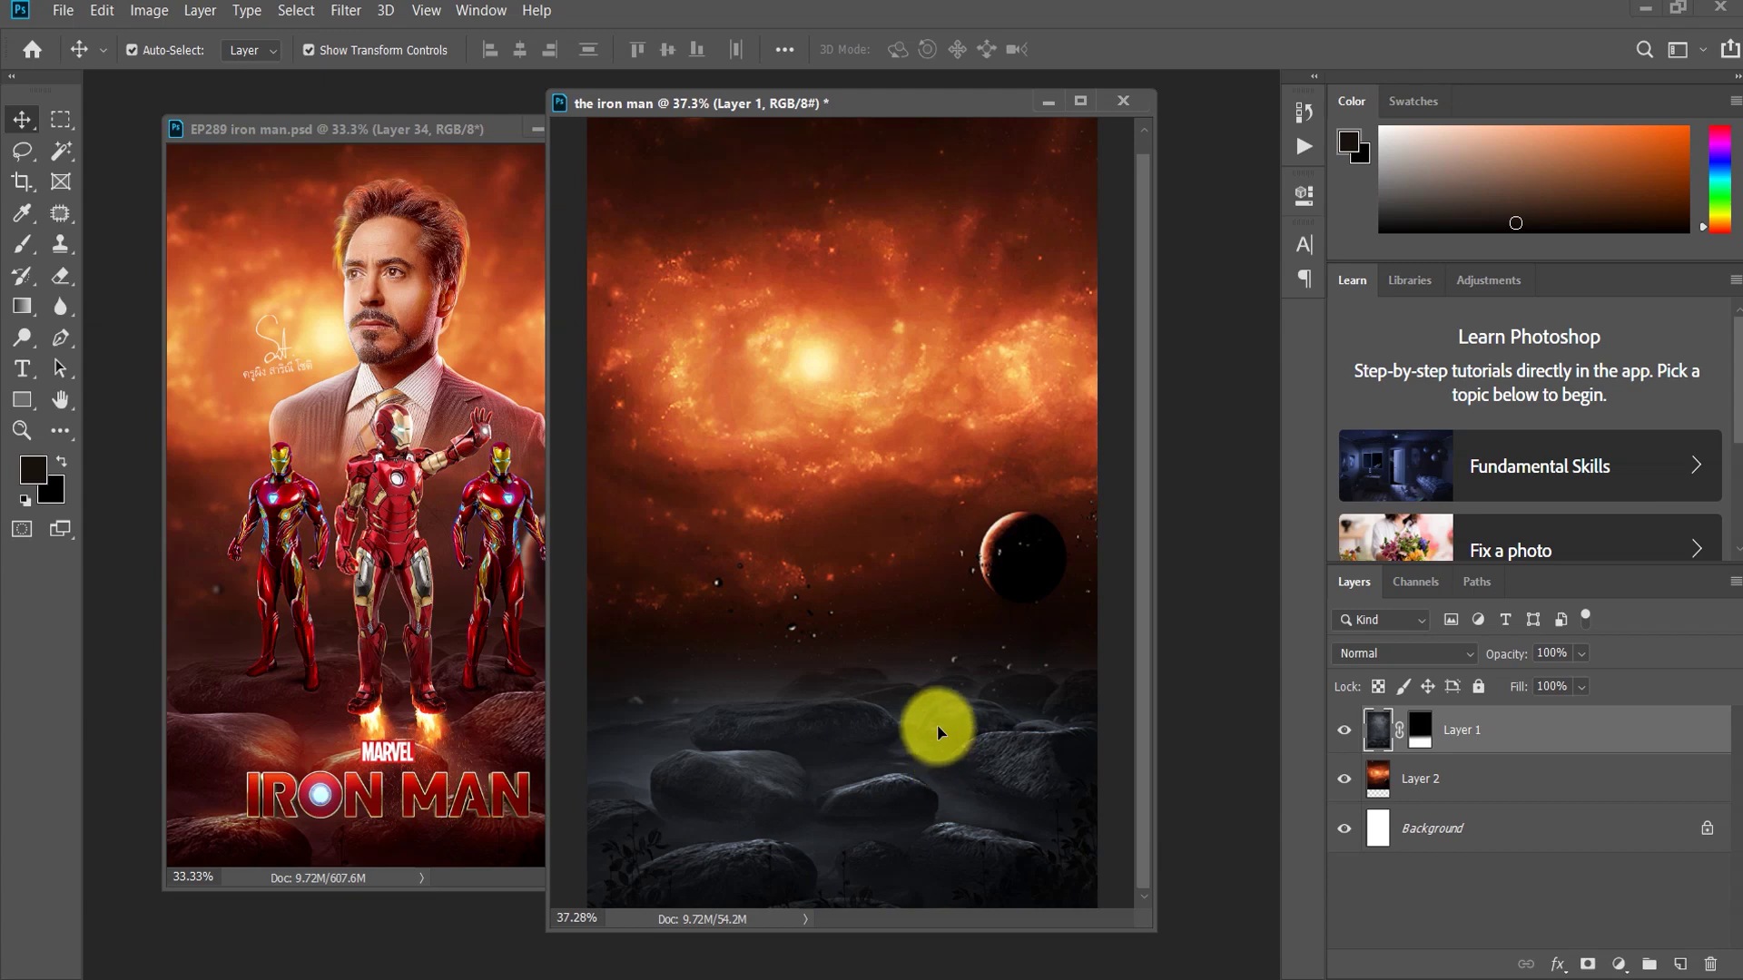
left_click_drag(939, 731, 944, 766)
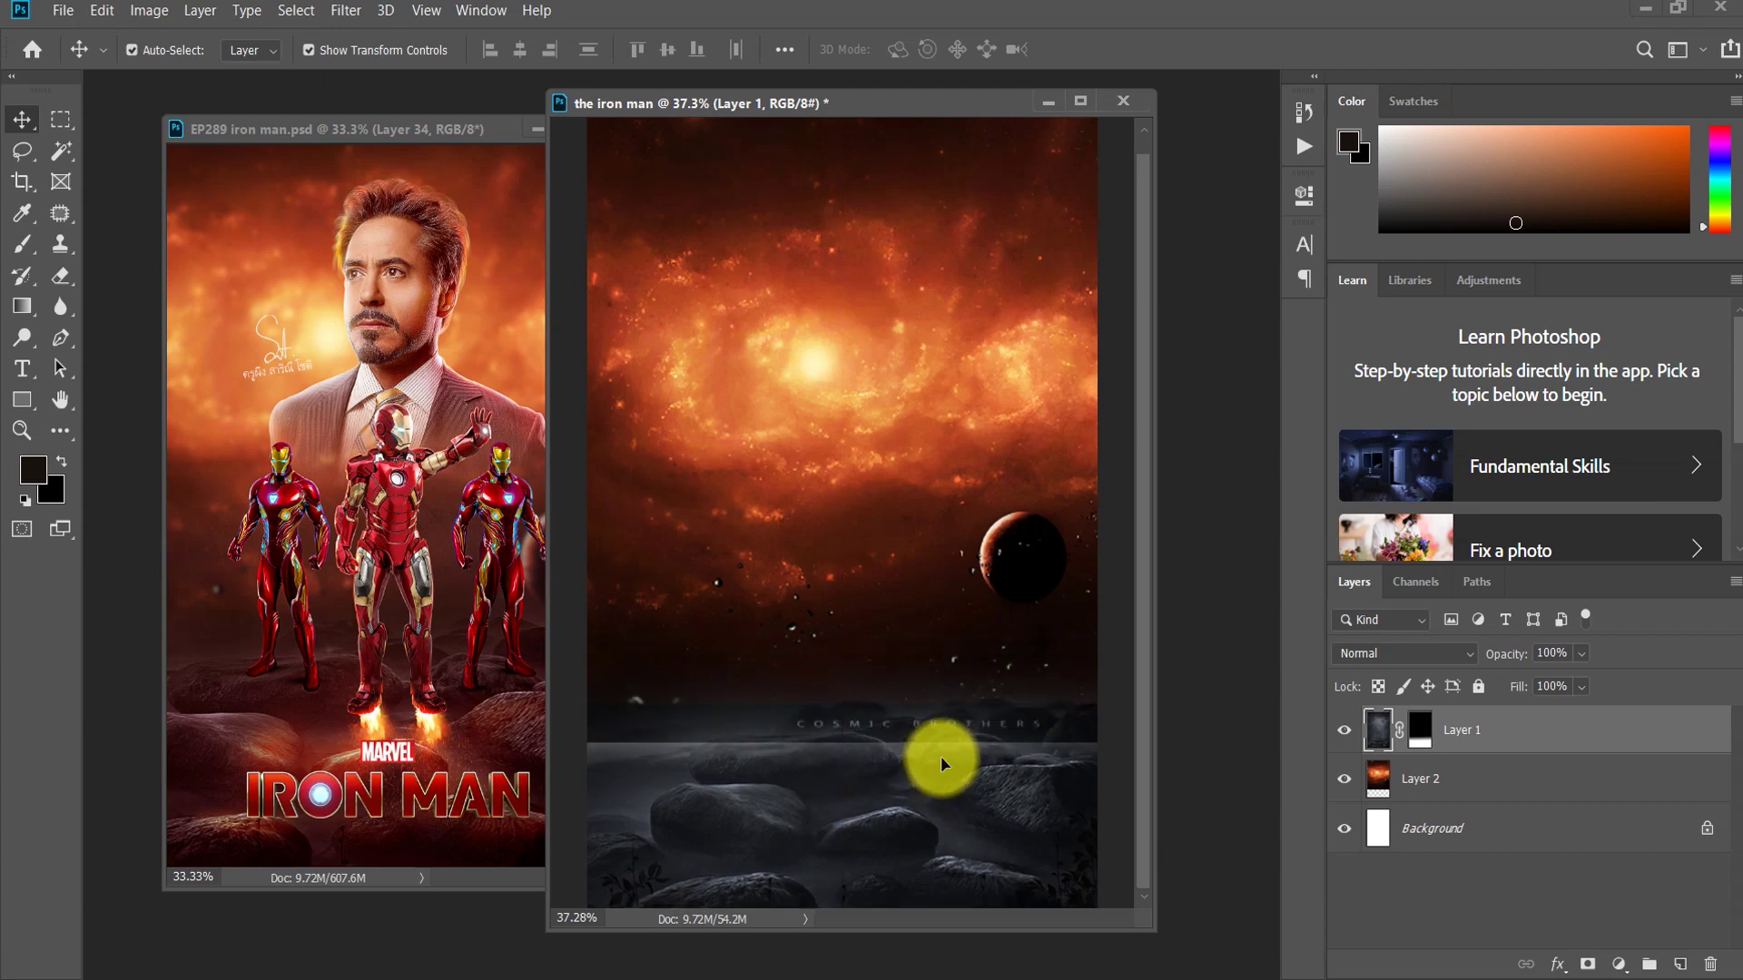
left_click_drag(962, 795, 960, 776)
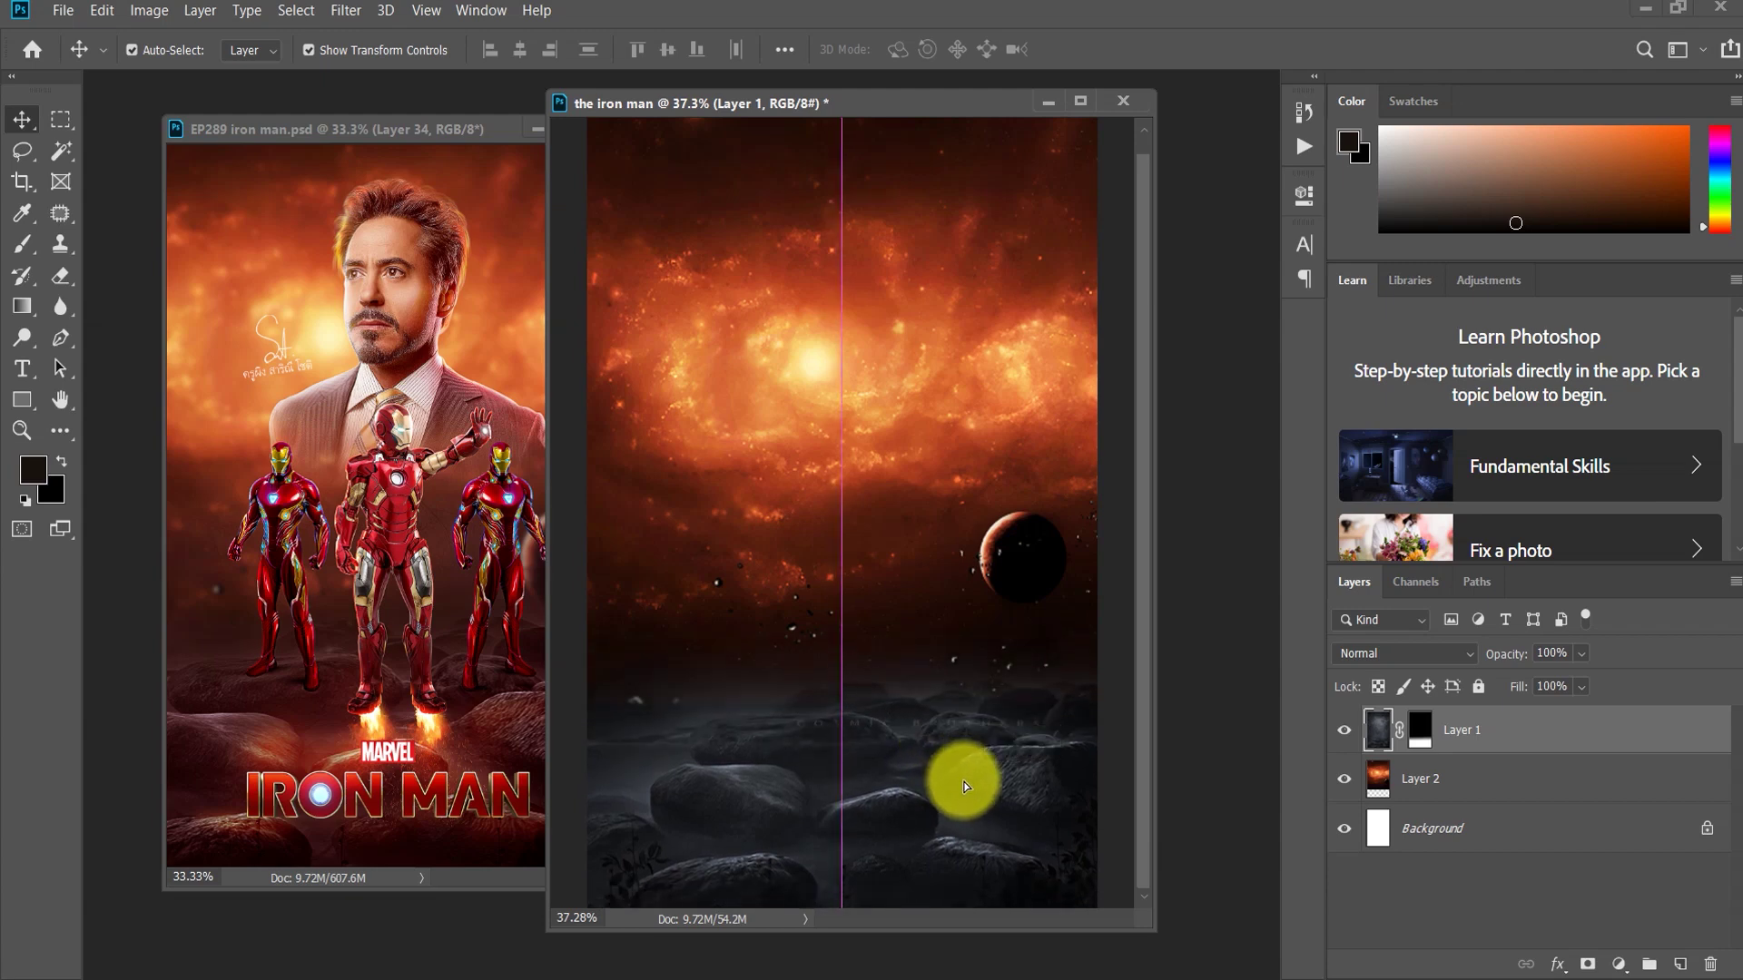
Step: Set up a soft round brush at 66% opacity and 50% flow for Layer 1's mask
left_click(1421, 730)
key("d")
left_click(22, 243)
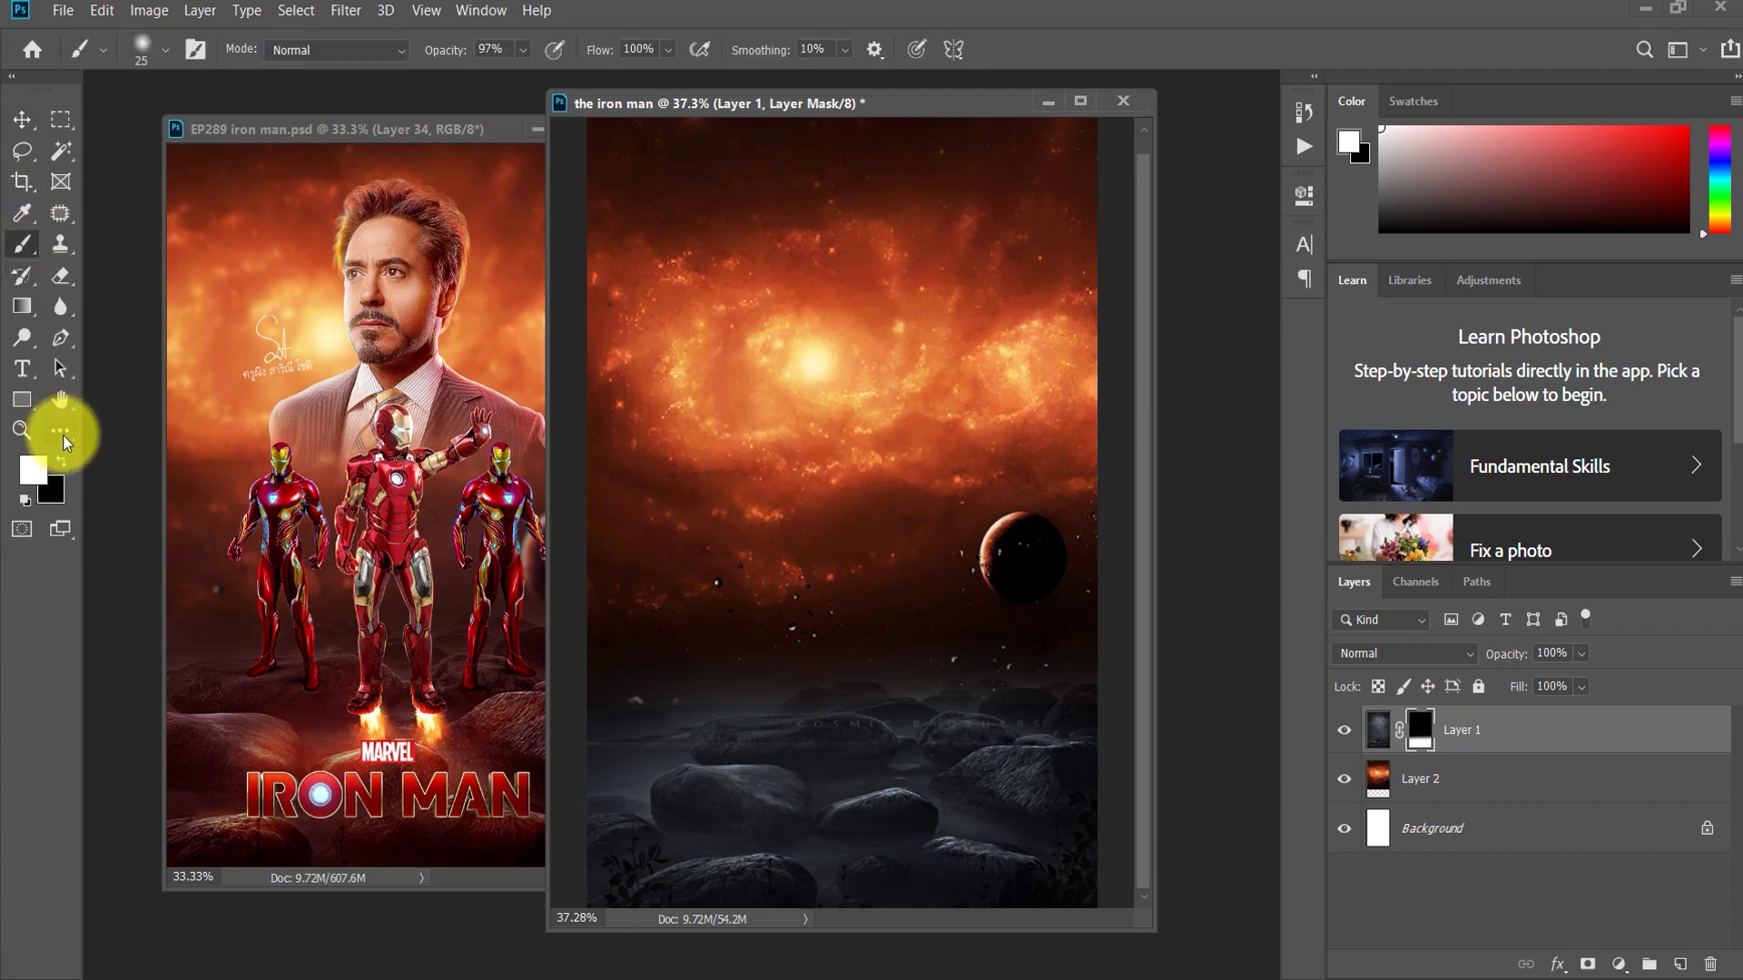
left_click(154, 44)
left_click_drag(169, 118, 180, 117)
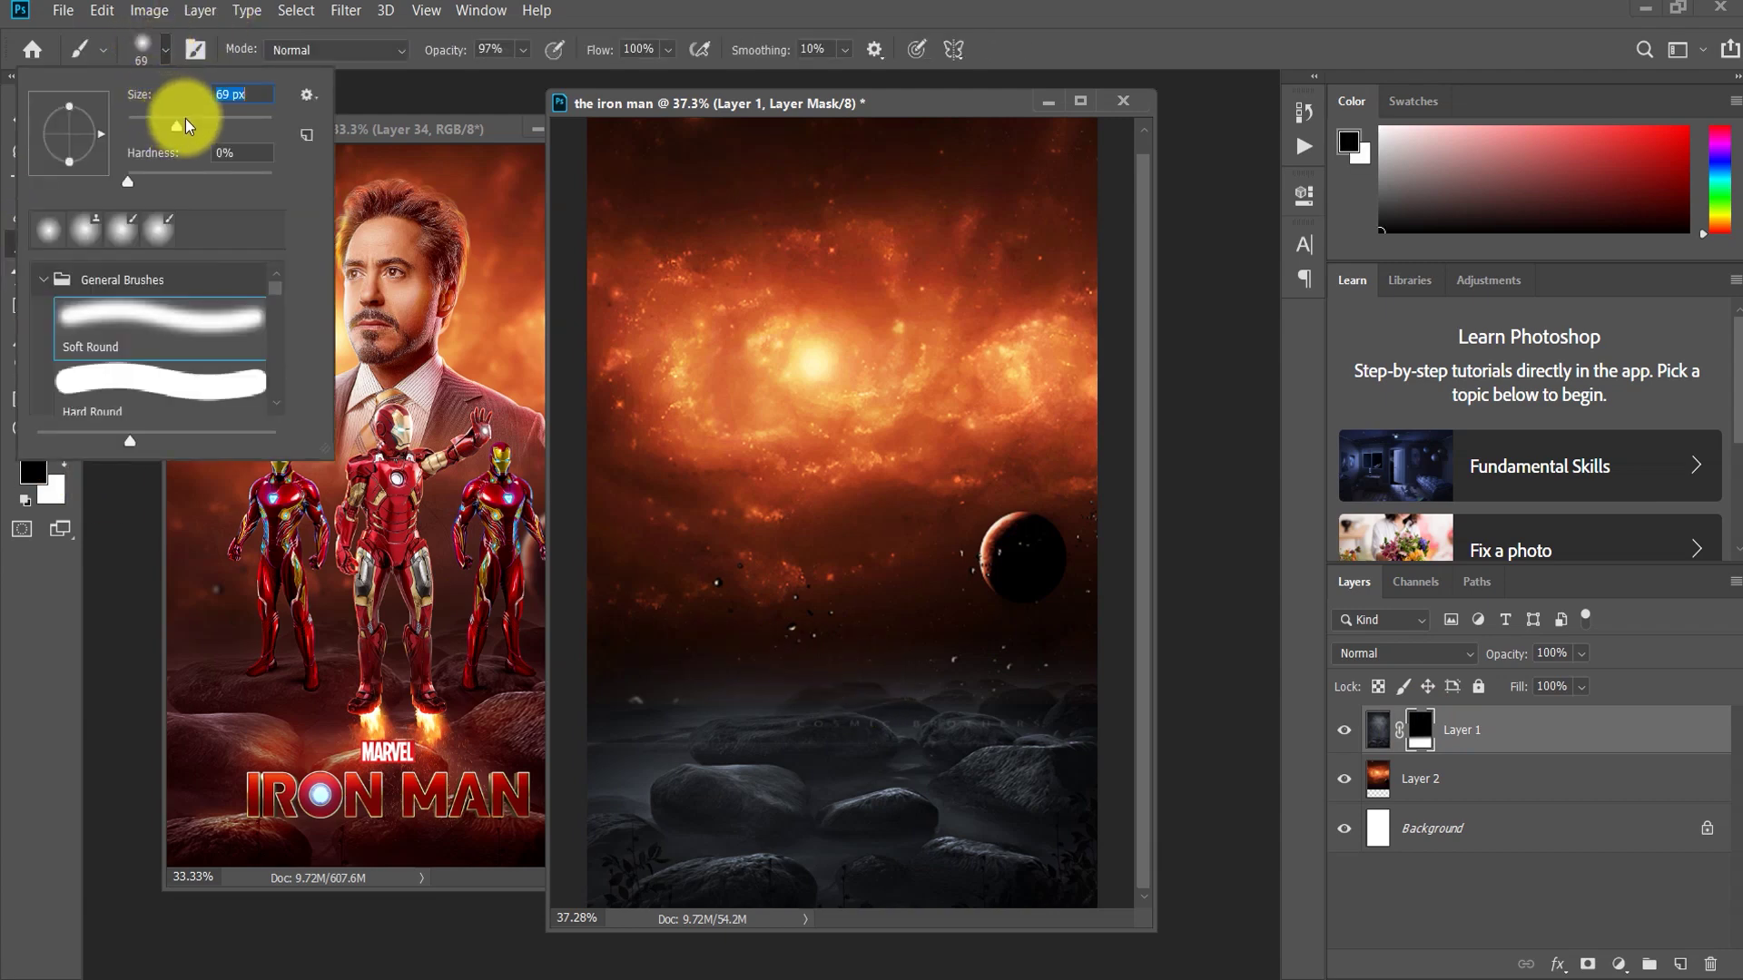
left_click(522, 50)
left_click_drag(545, 77, 512, 78)
left_click(668, 50)
left_click_drag(697, 77, 639, 77)
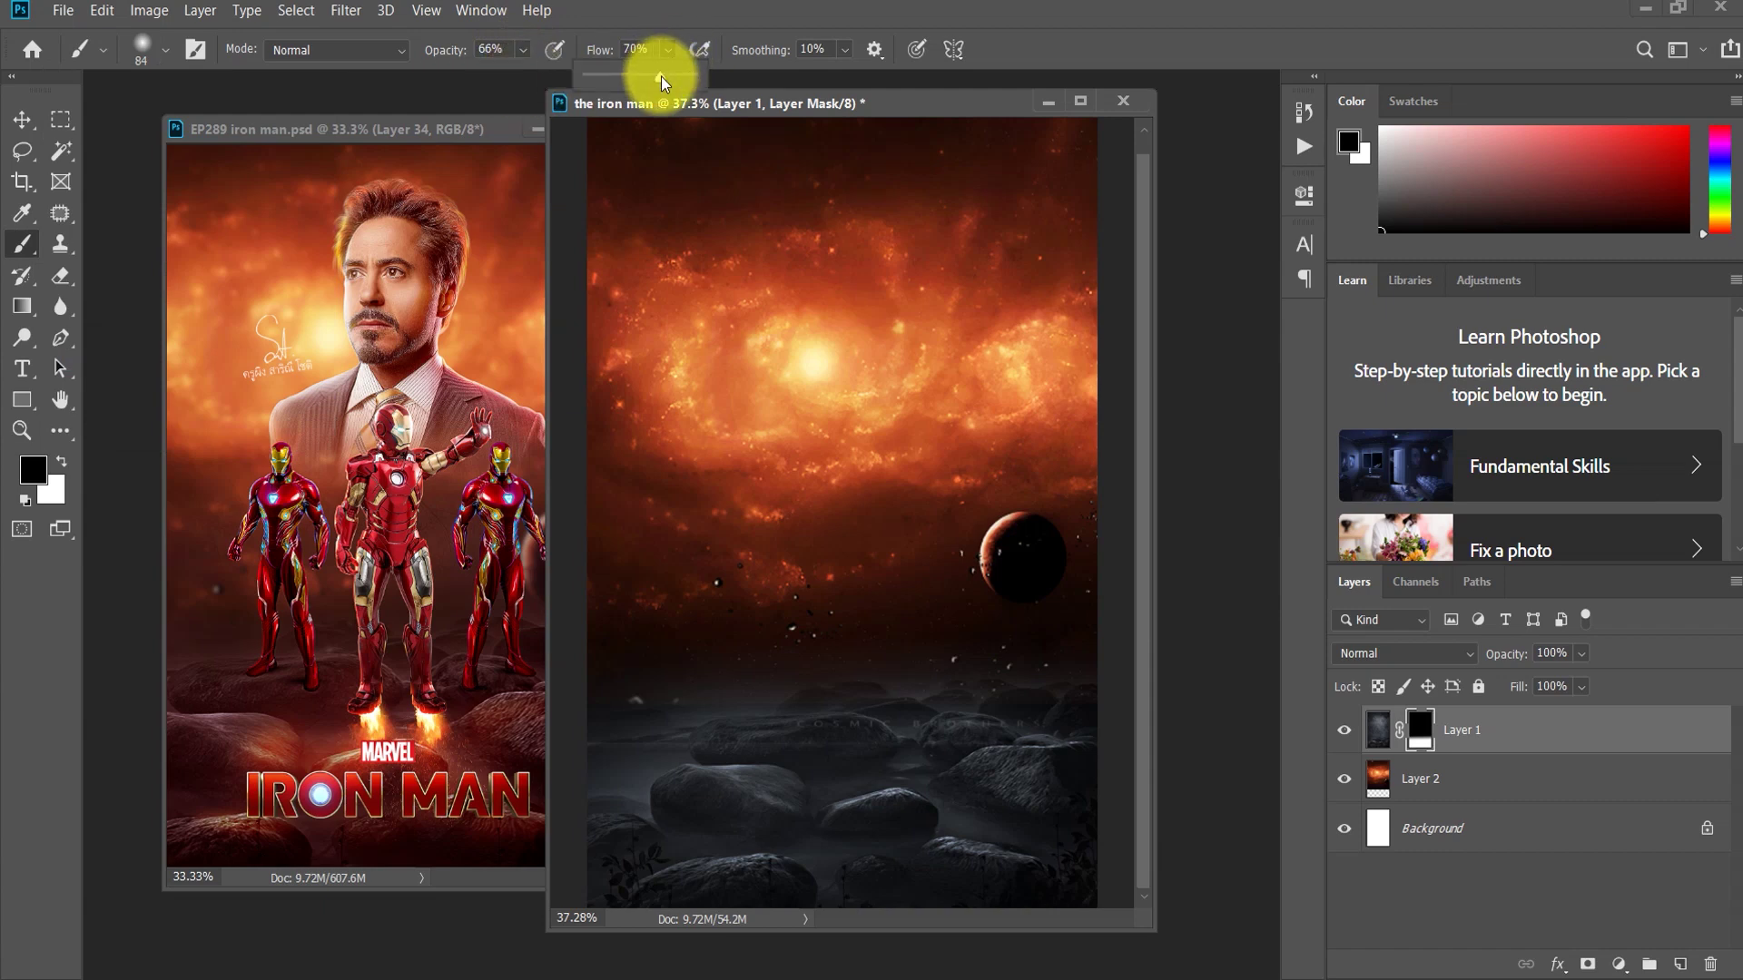
left_click(723, 218)
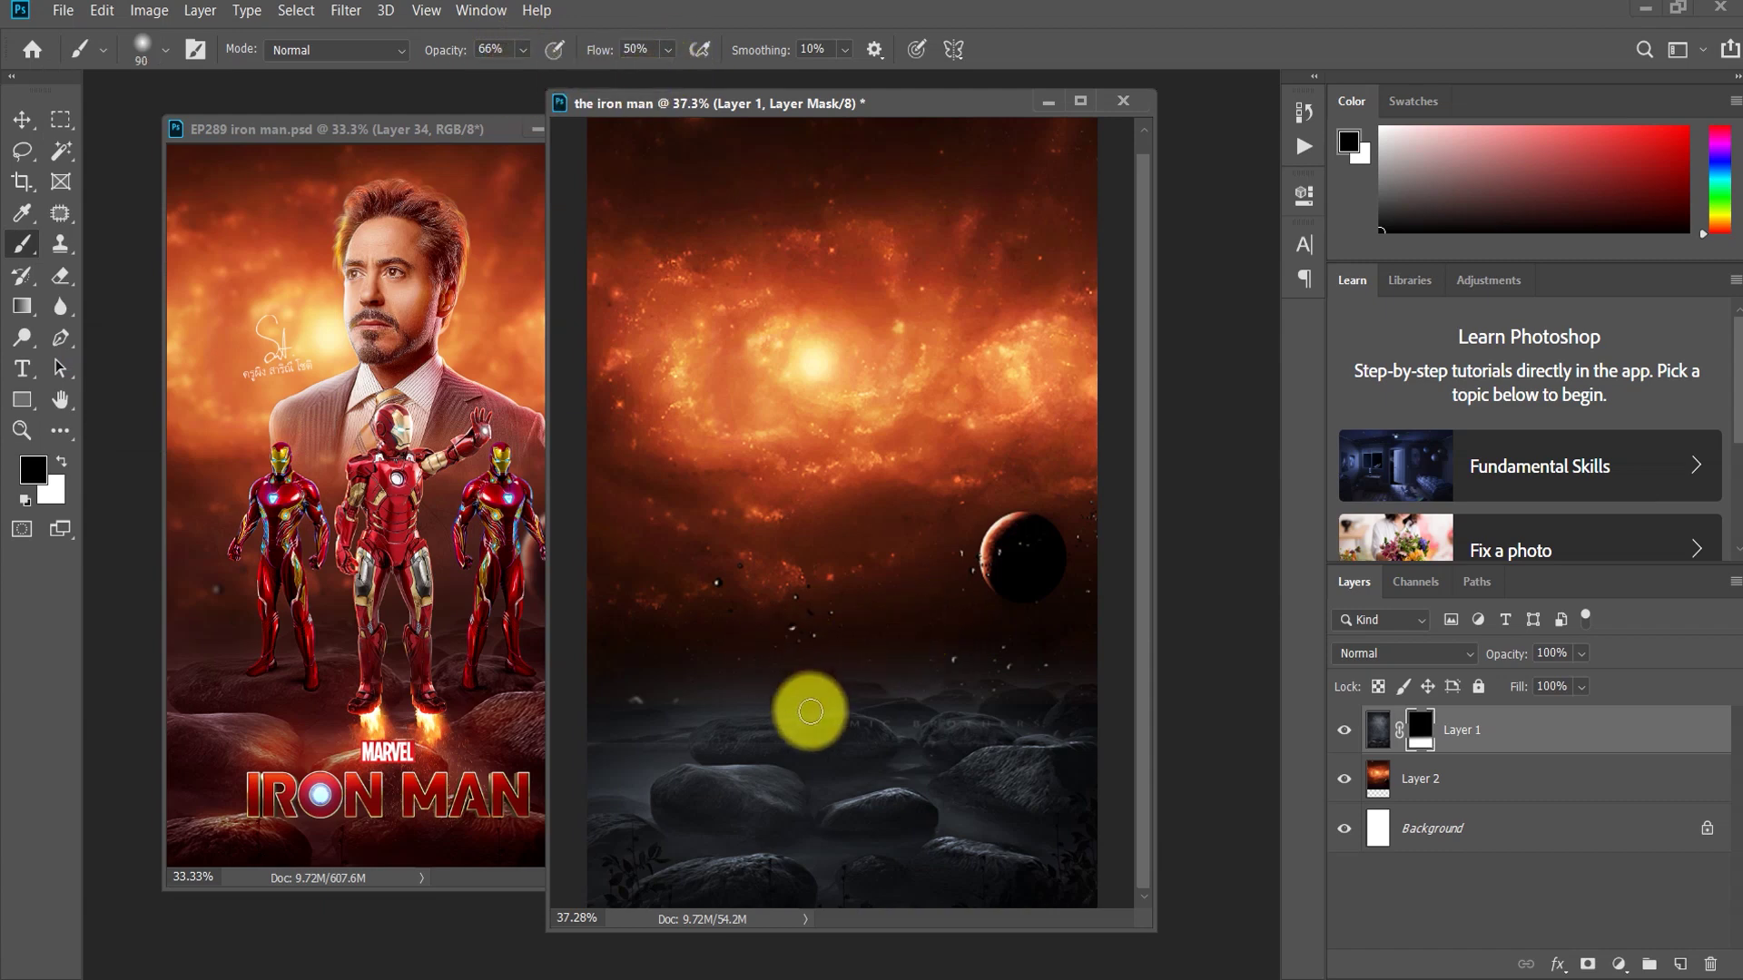
Step: Paint white with a 400 px brush along the horizon to blend the rocks into the sky
key("bracketright")
key("bracketright")
key("bracketright")
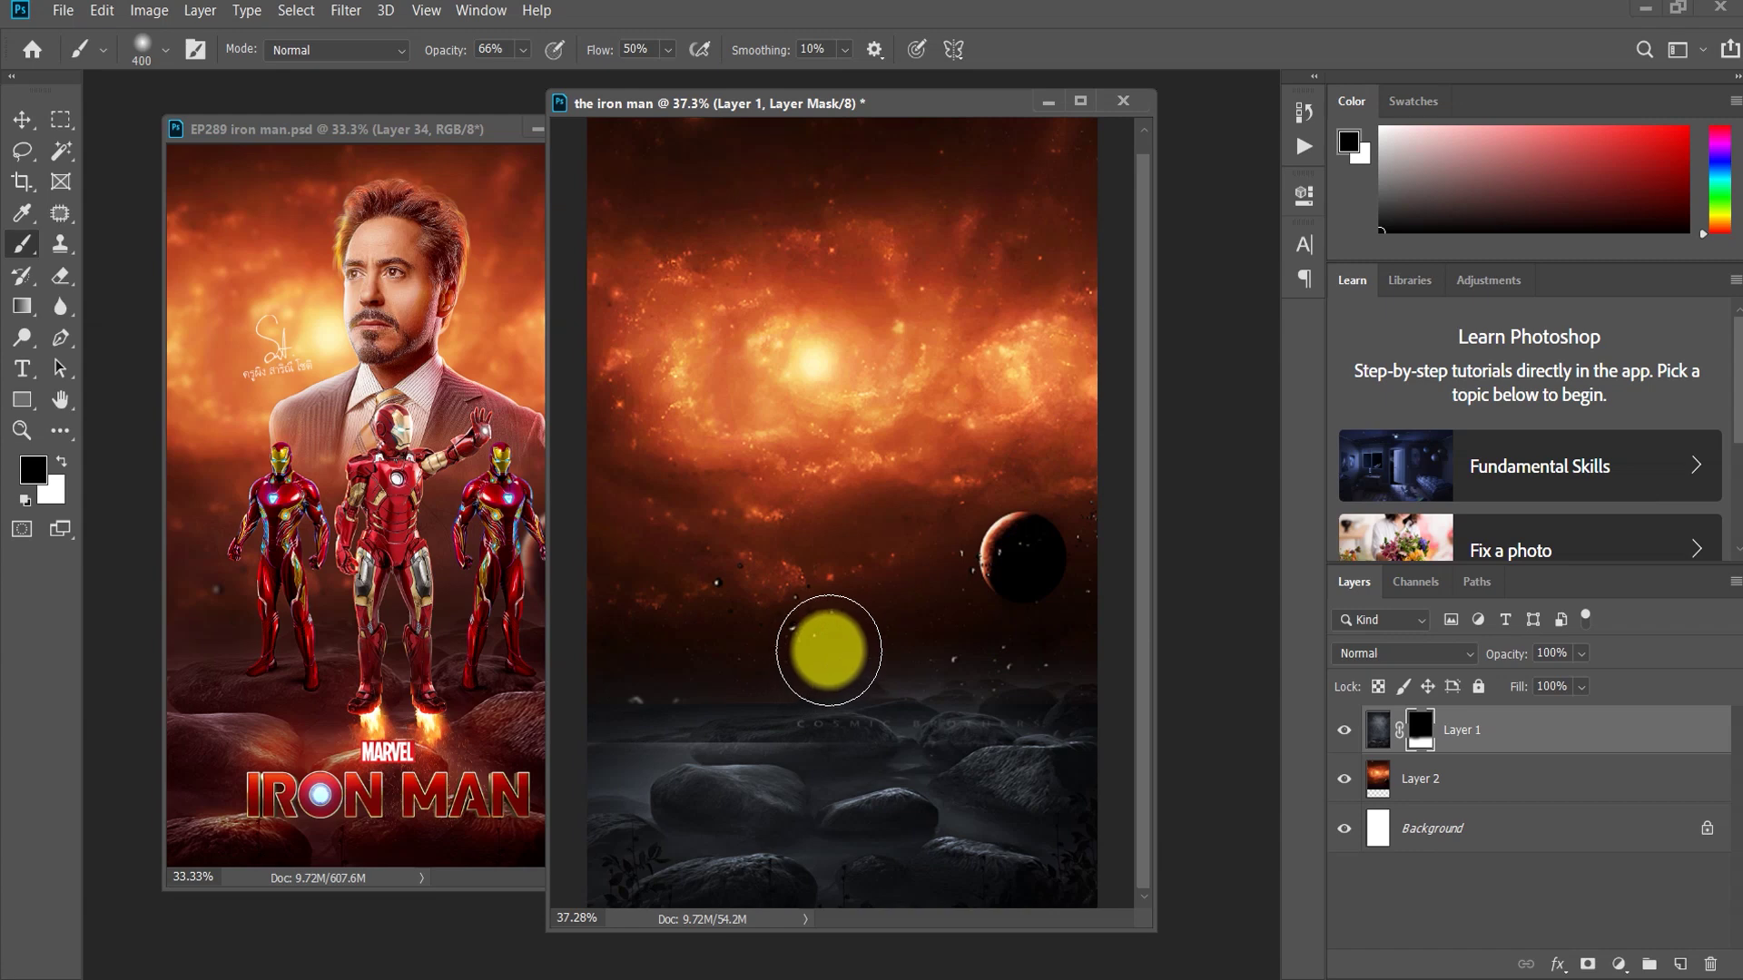
key("x")
mouse_move(794, 721)
left_mouse_down()
mouse_move(642, 727)
mouse_move(1105, 693)
left_mouse_up()
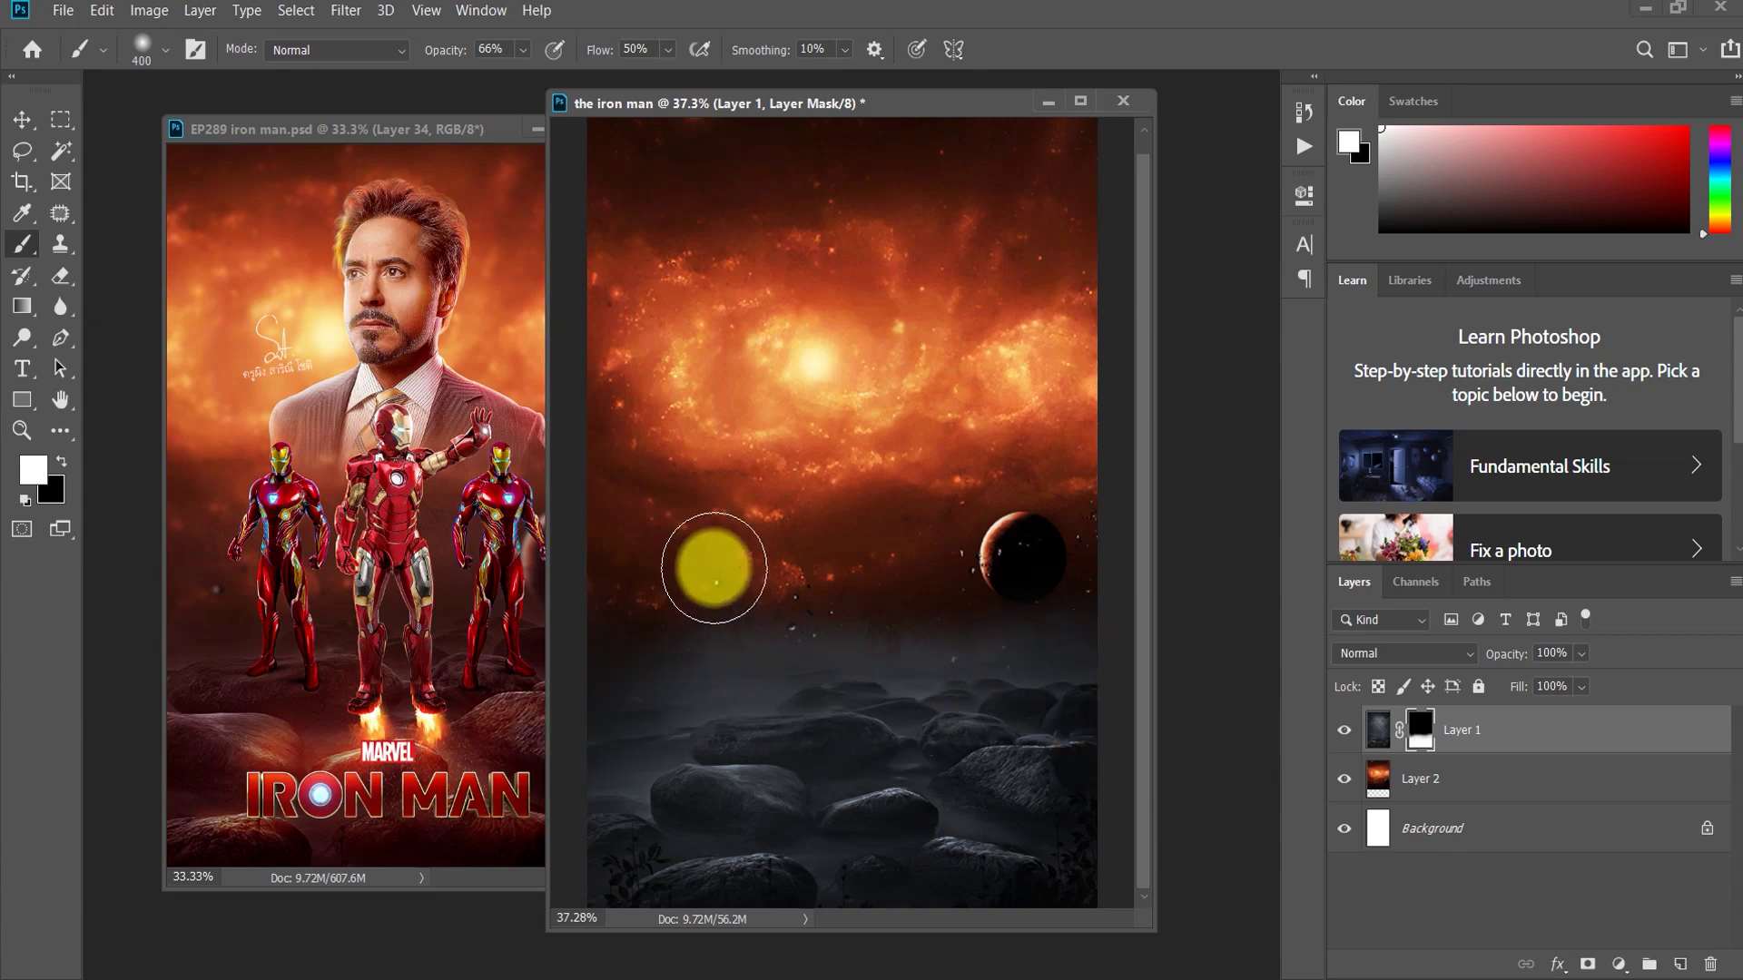
key("x")
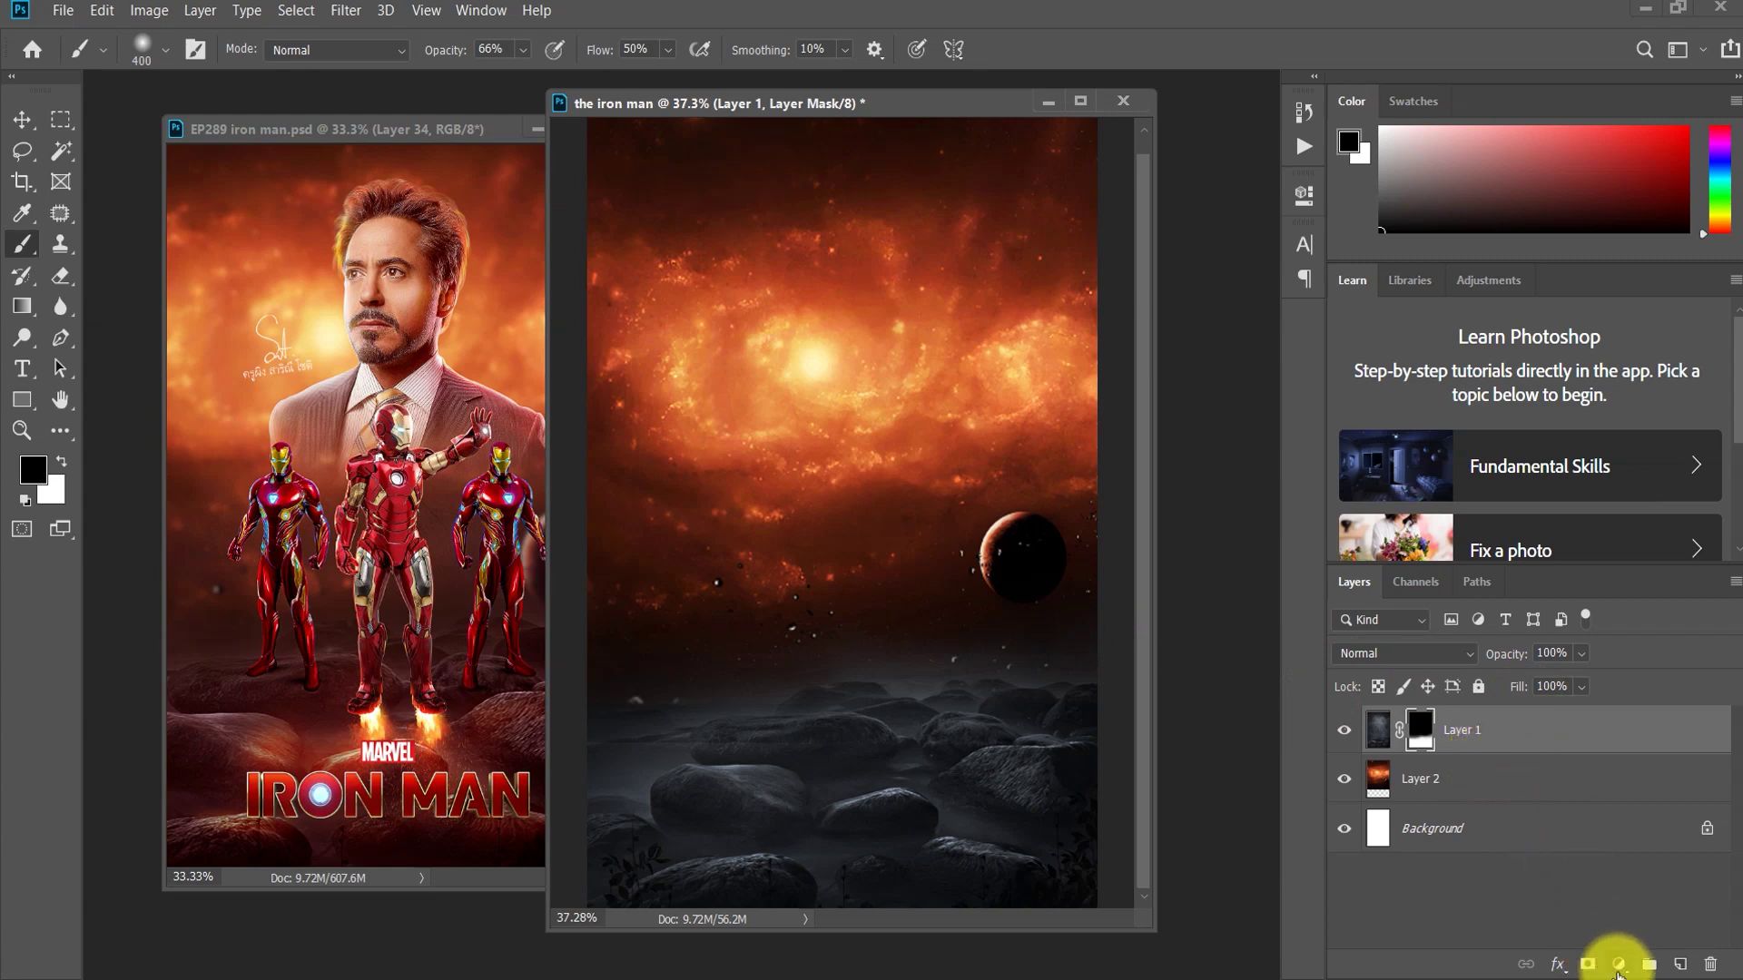
Step: Add a Color Balance clipped to Layer 1: Midtones Red +55, Shadows Red +14, Highlights Cyan -31
left_click(1618, 965)
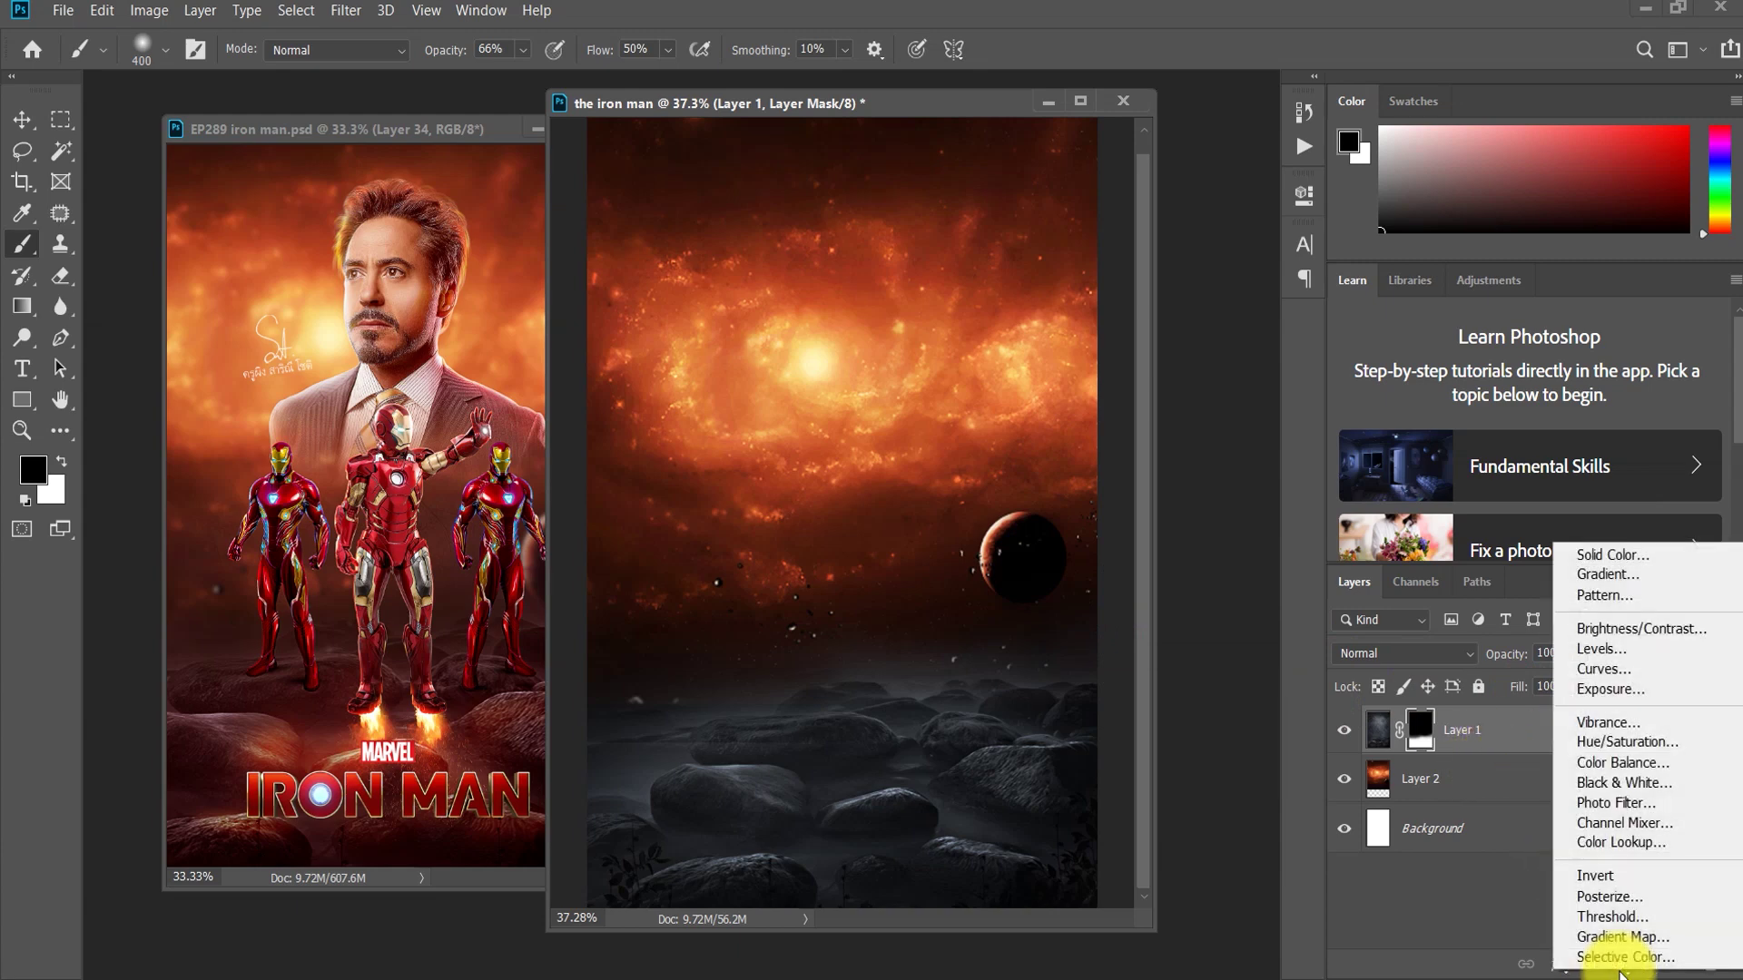
left_click(1620, 767)
left_click_drag(1079, 316, 1137, 320)
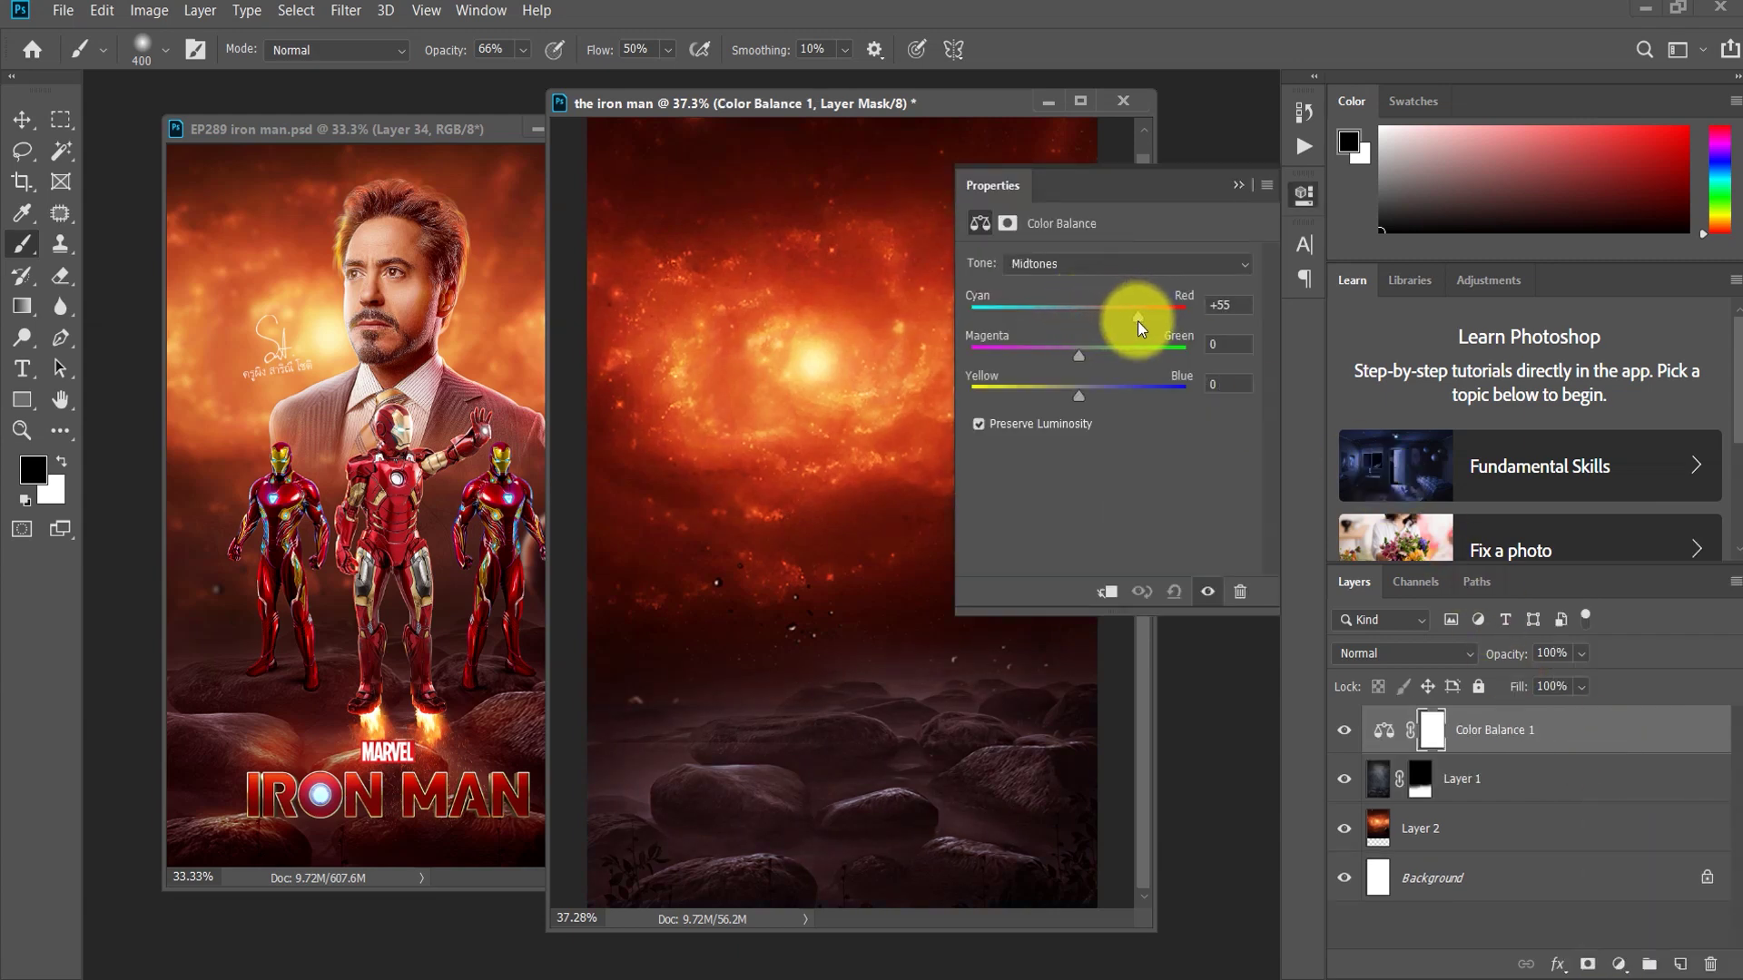
left_click(1064, 264)
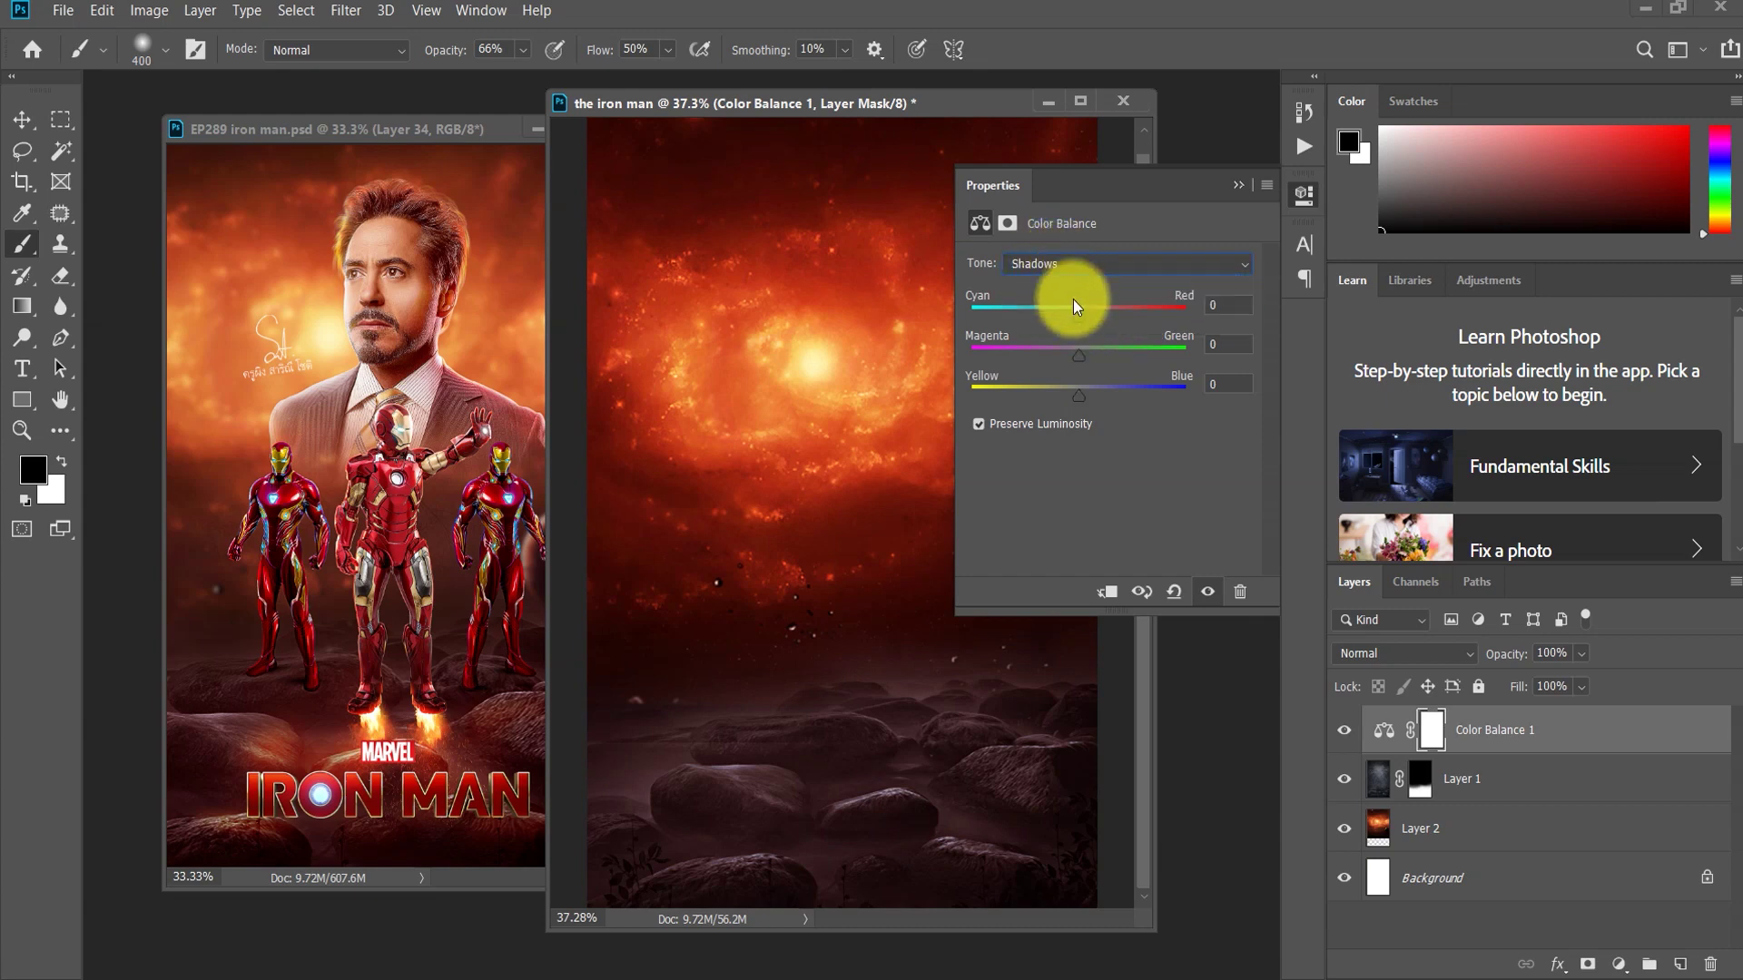
left_click_drag(1090, 316, 1094, 312)
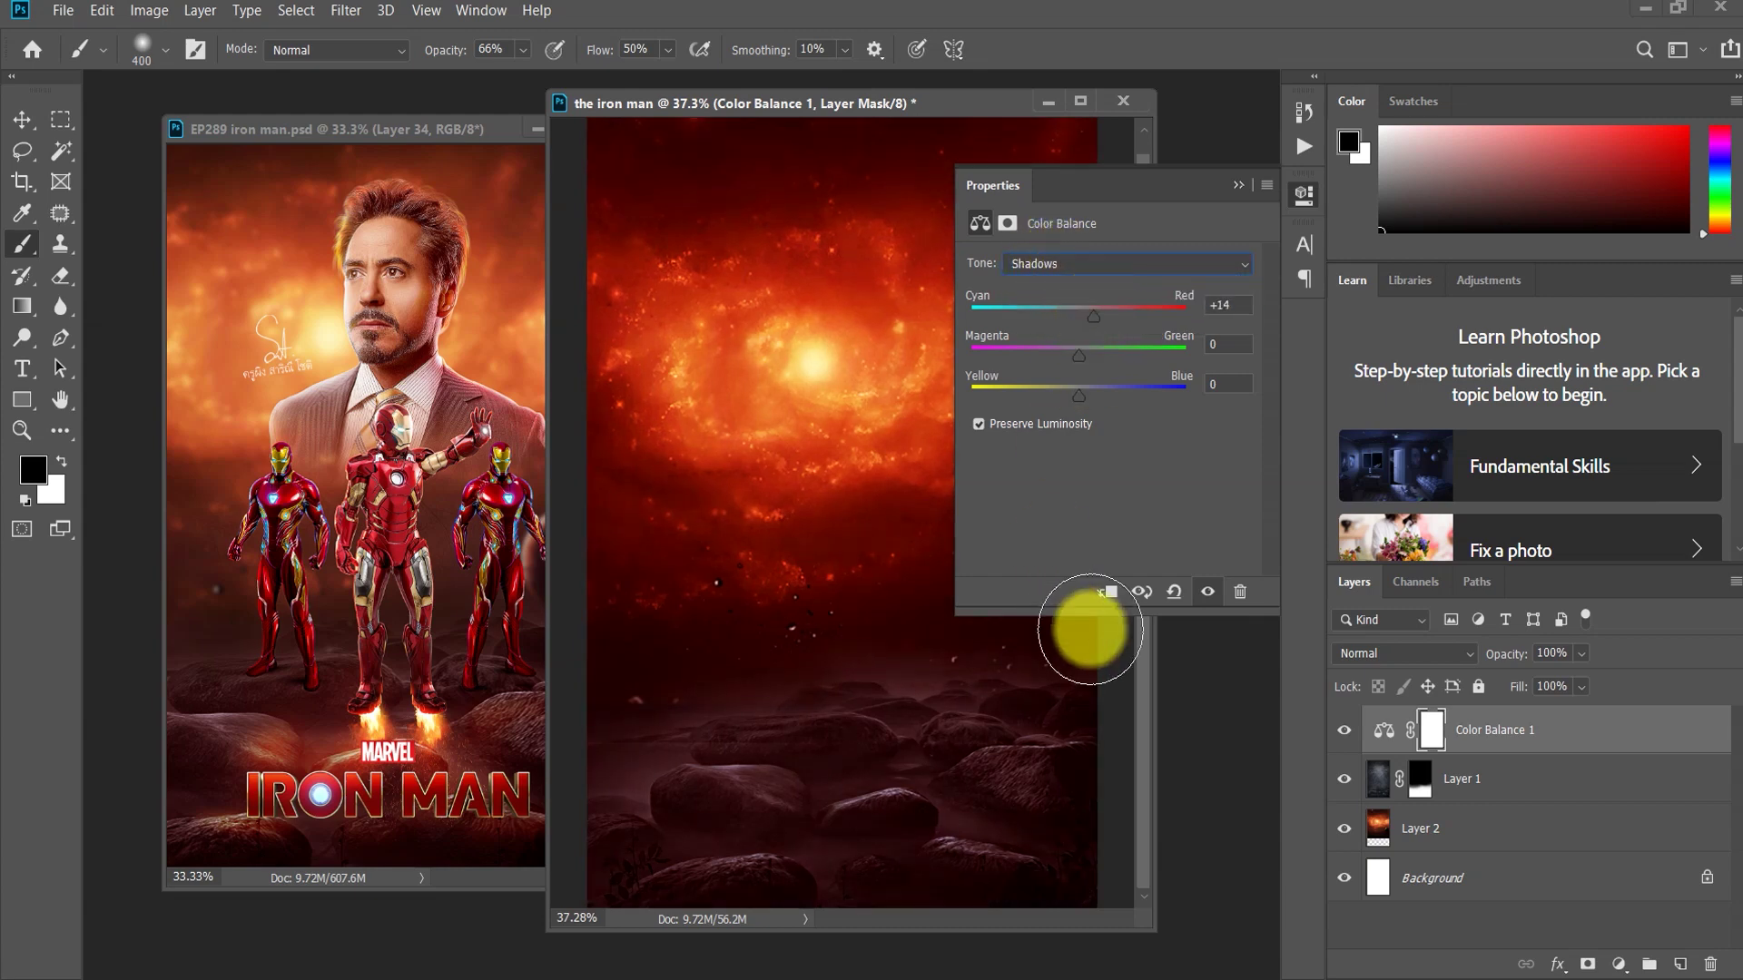
left_click(1107, 594)
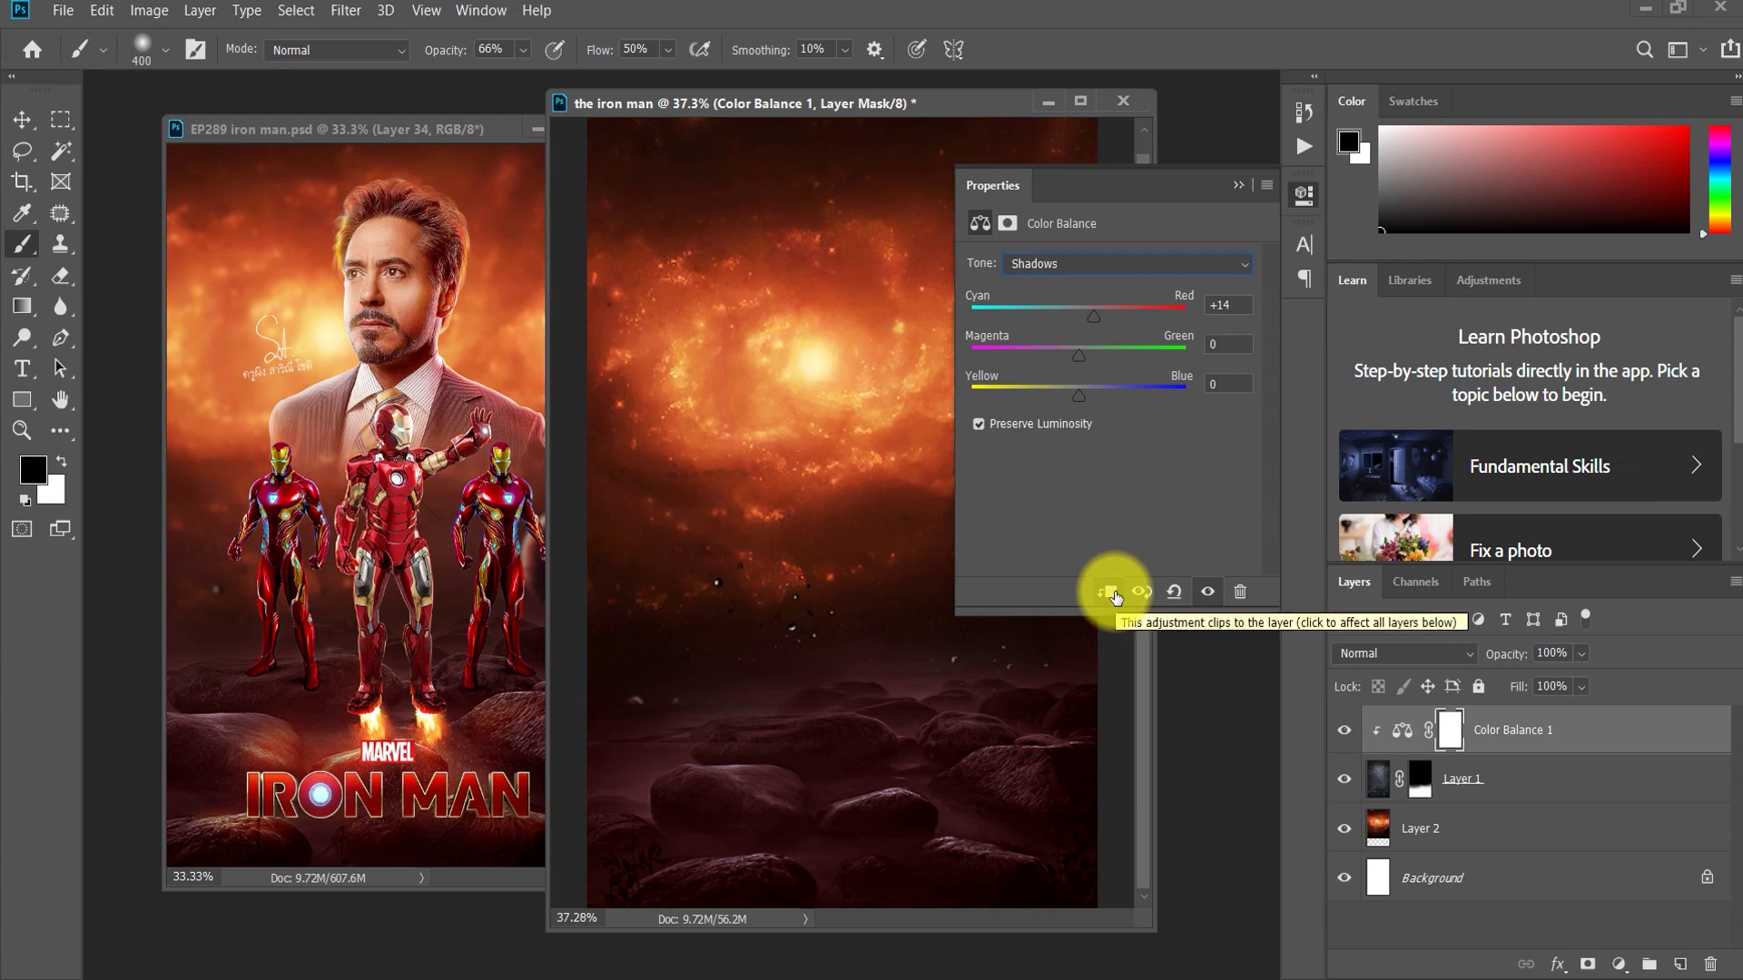
left_click(1097, 264)
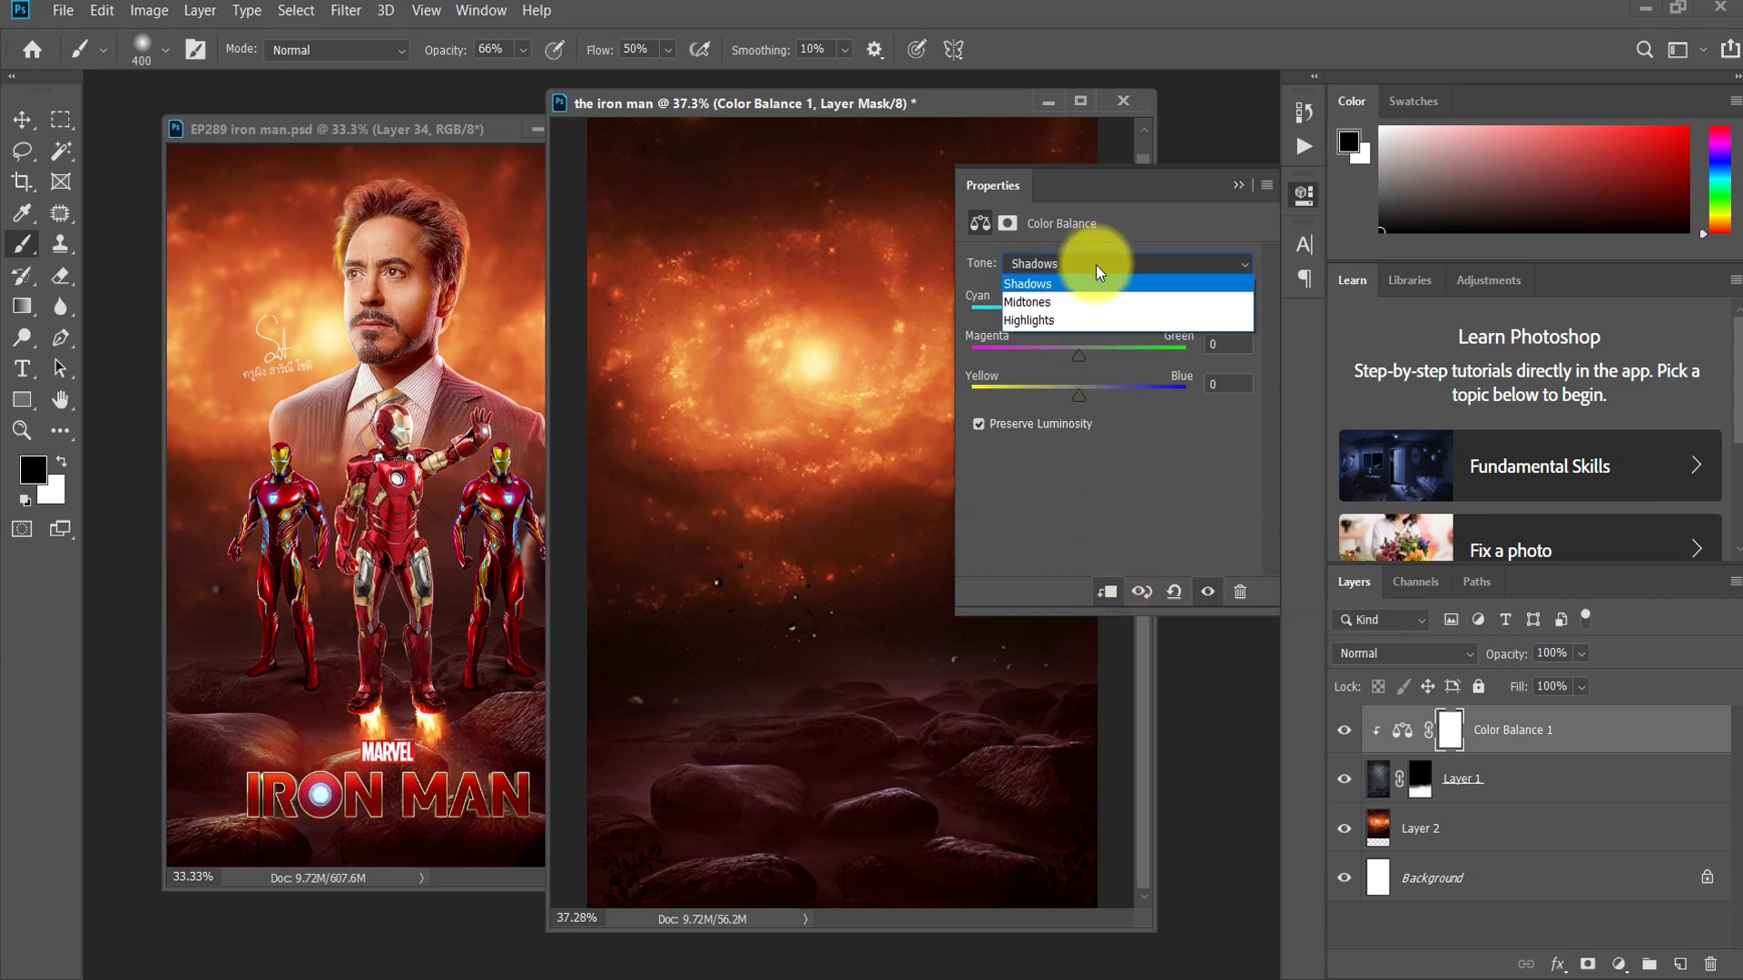
left_click(1085, 318)
left_click_drag(1078, 316, 1044, 308)
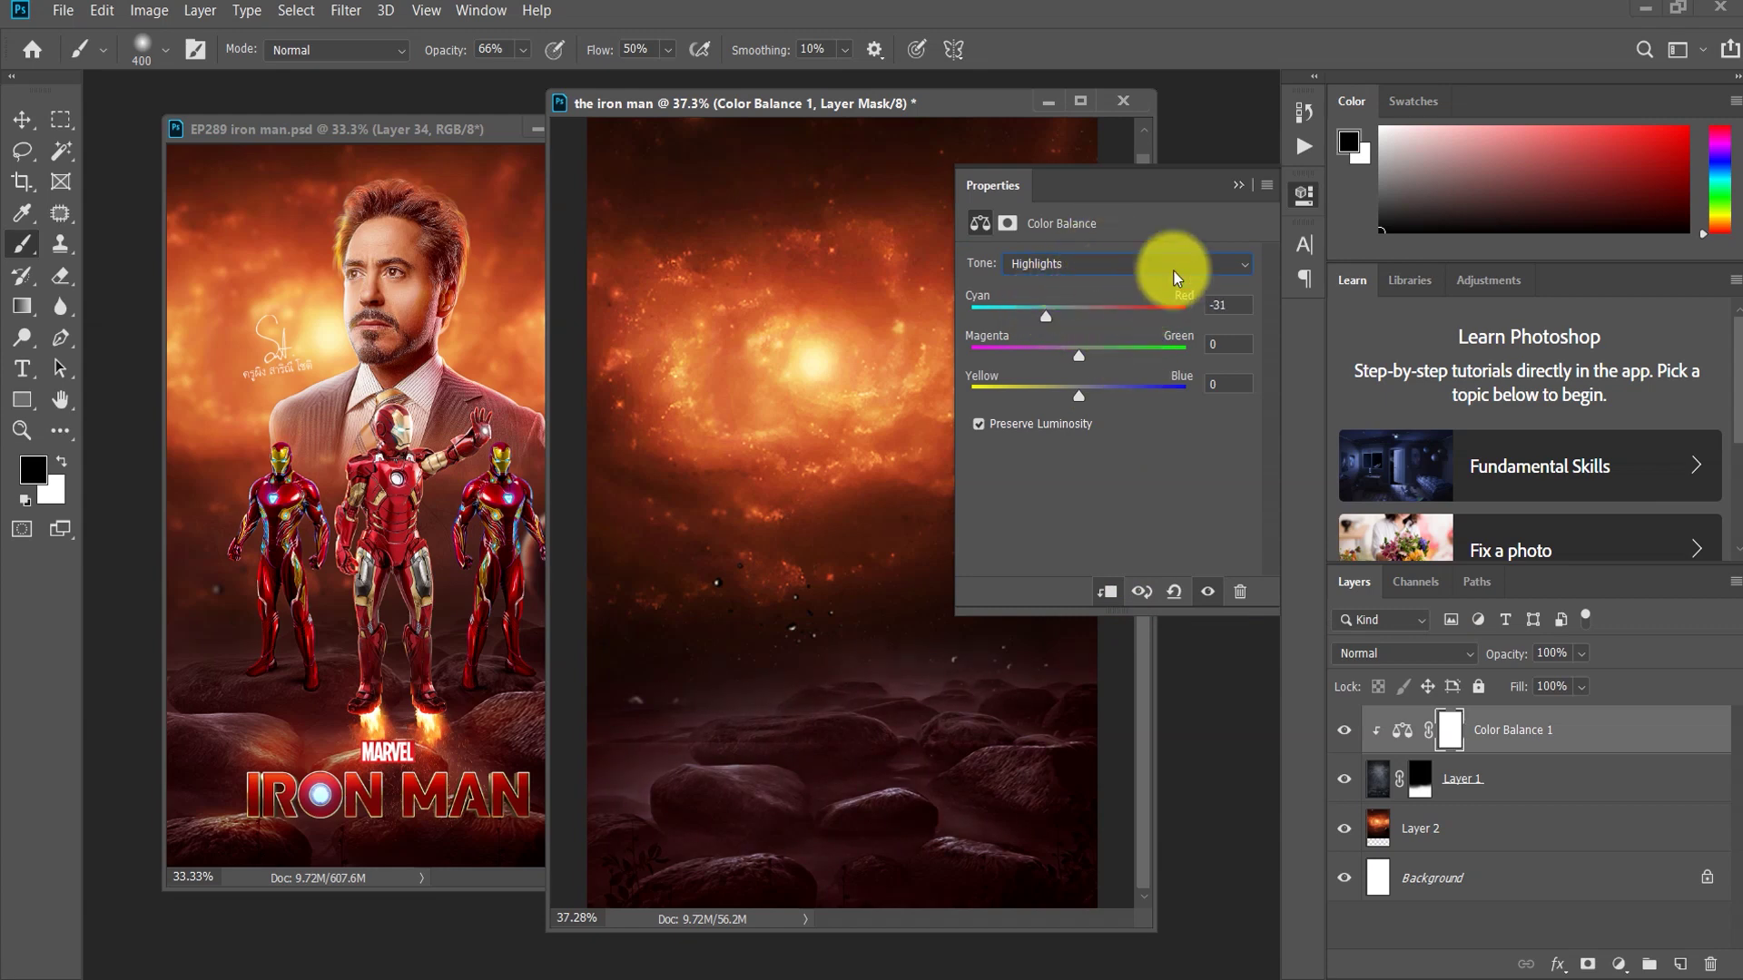
left_click(1298, 196)
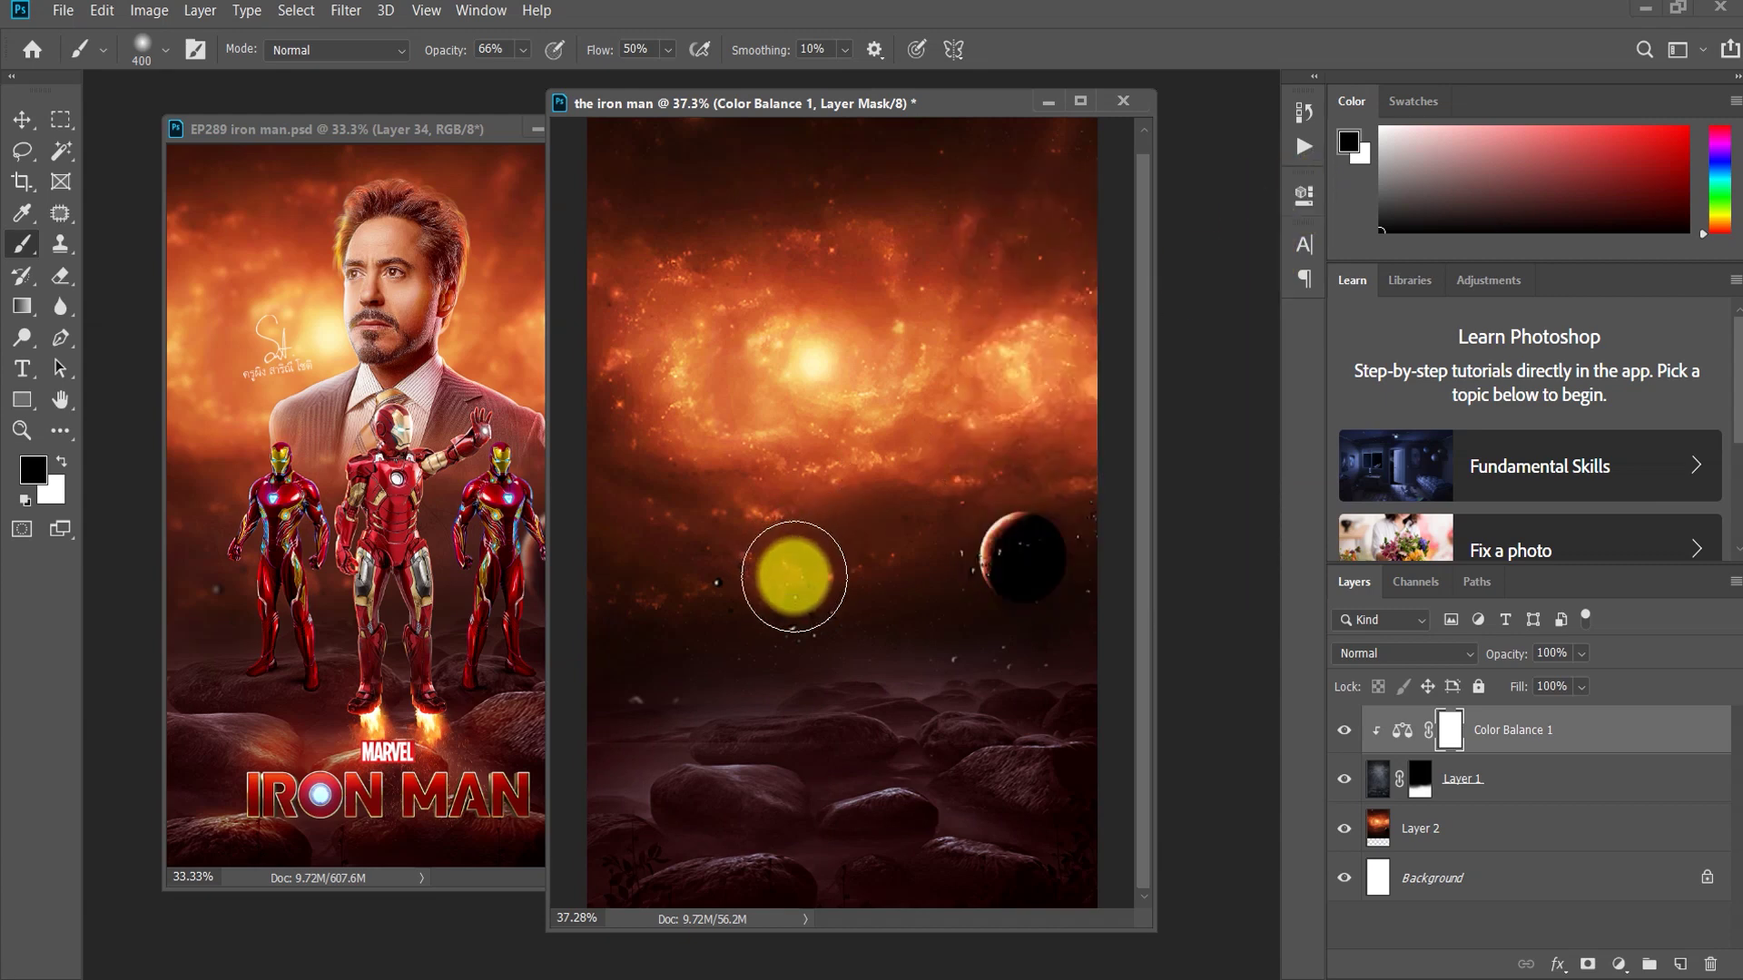
Step: Rotate the rocky landscape layer about 4 degrees
scroll(878, 494, "down", 3)
scroll(867, 503, "up", 2)
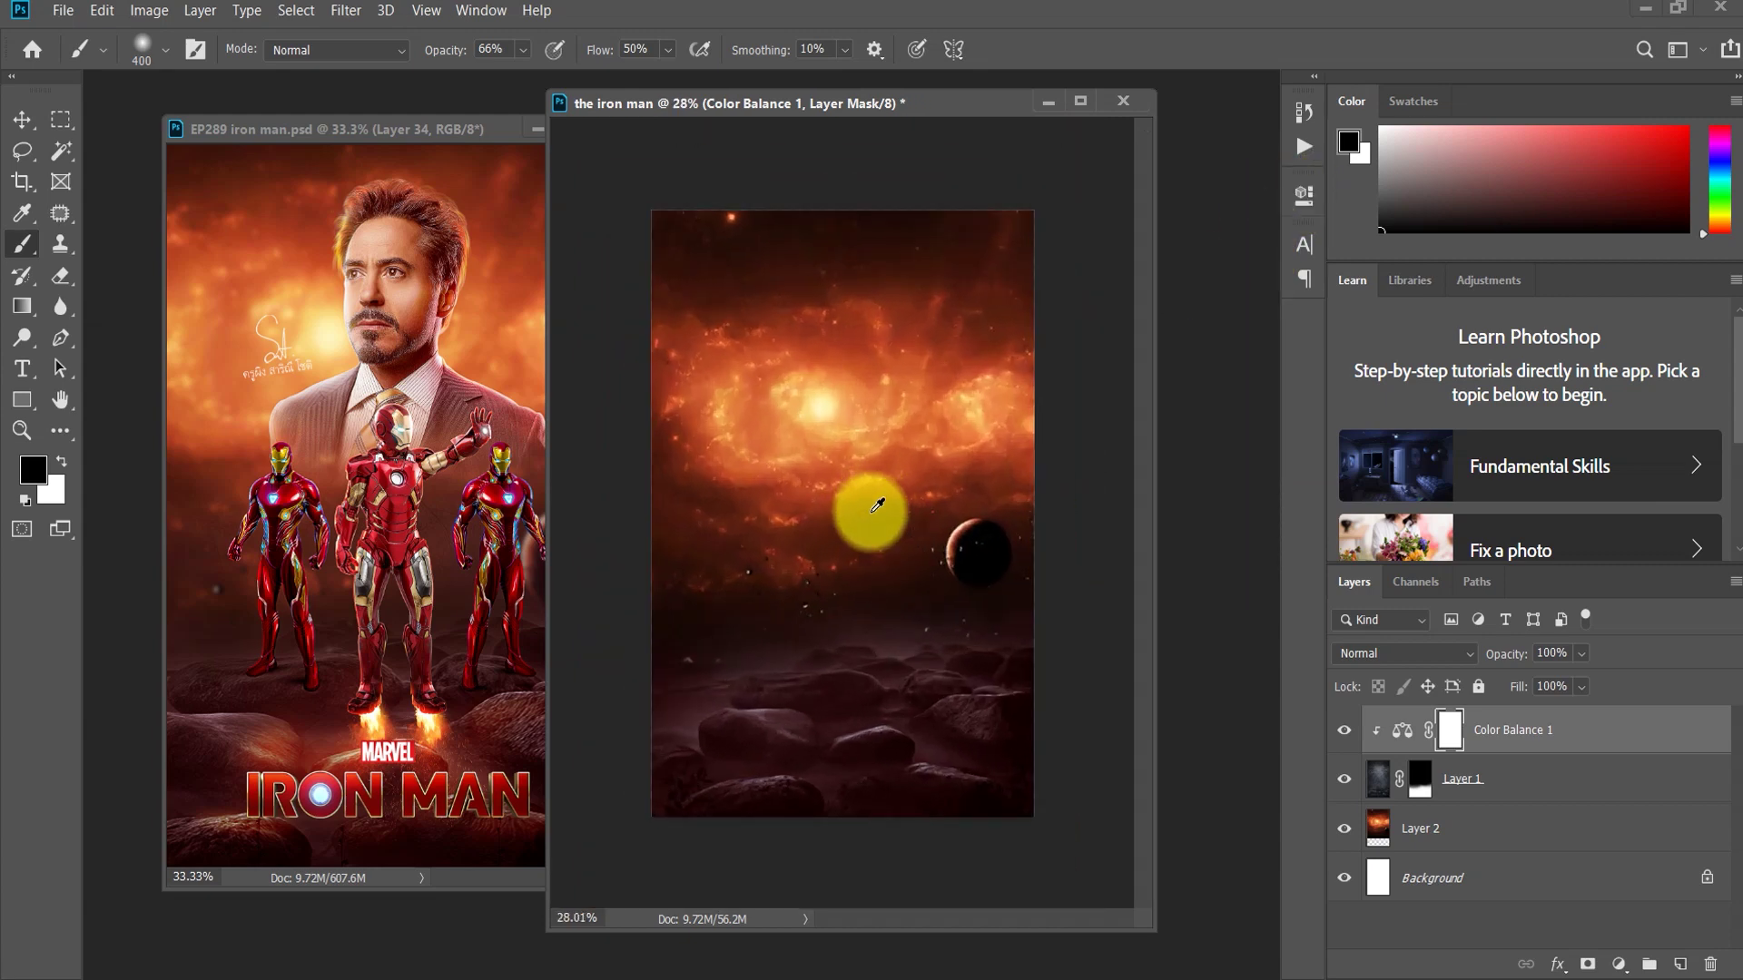
left_click(22, 119)
scroll(955, 760, "down", 1)
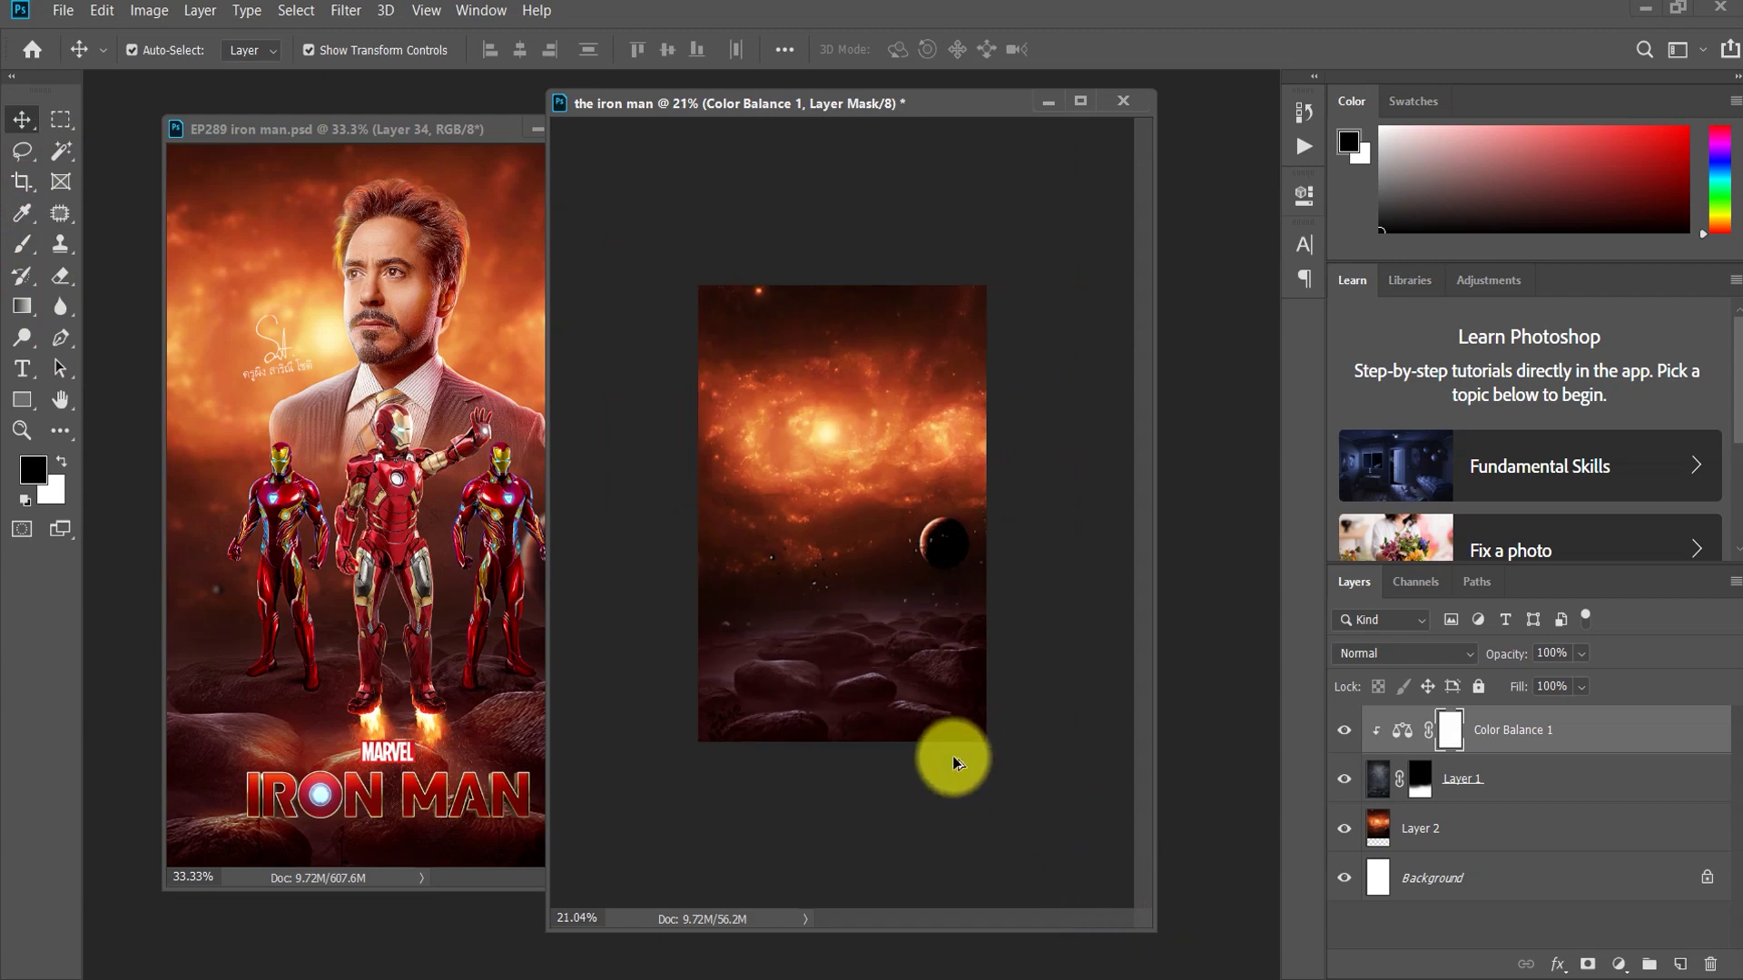
left_click(917, 663)
left_click_drag(1088, 902, 1064, 904)
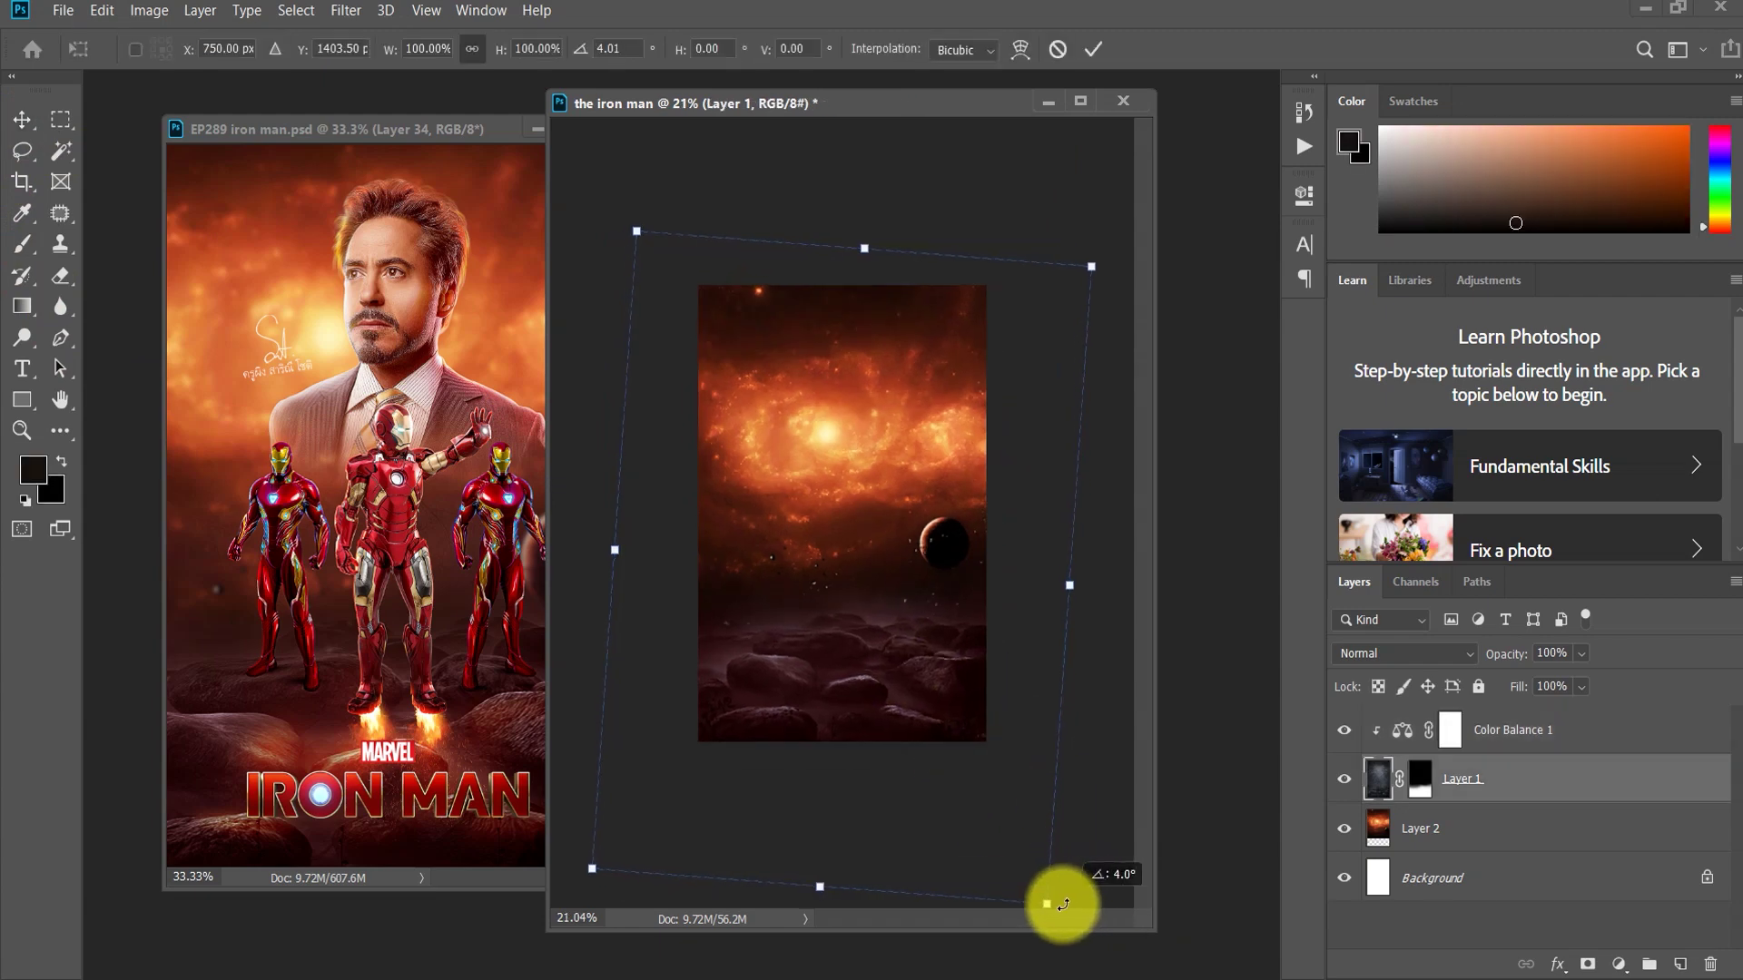
left_click(1093, 49)
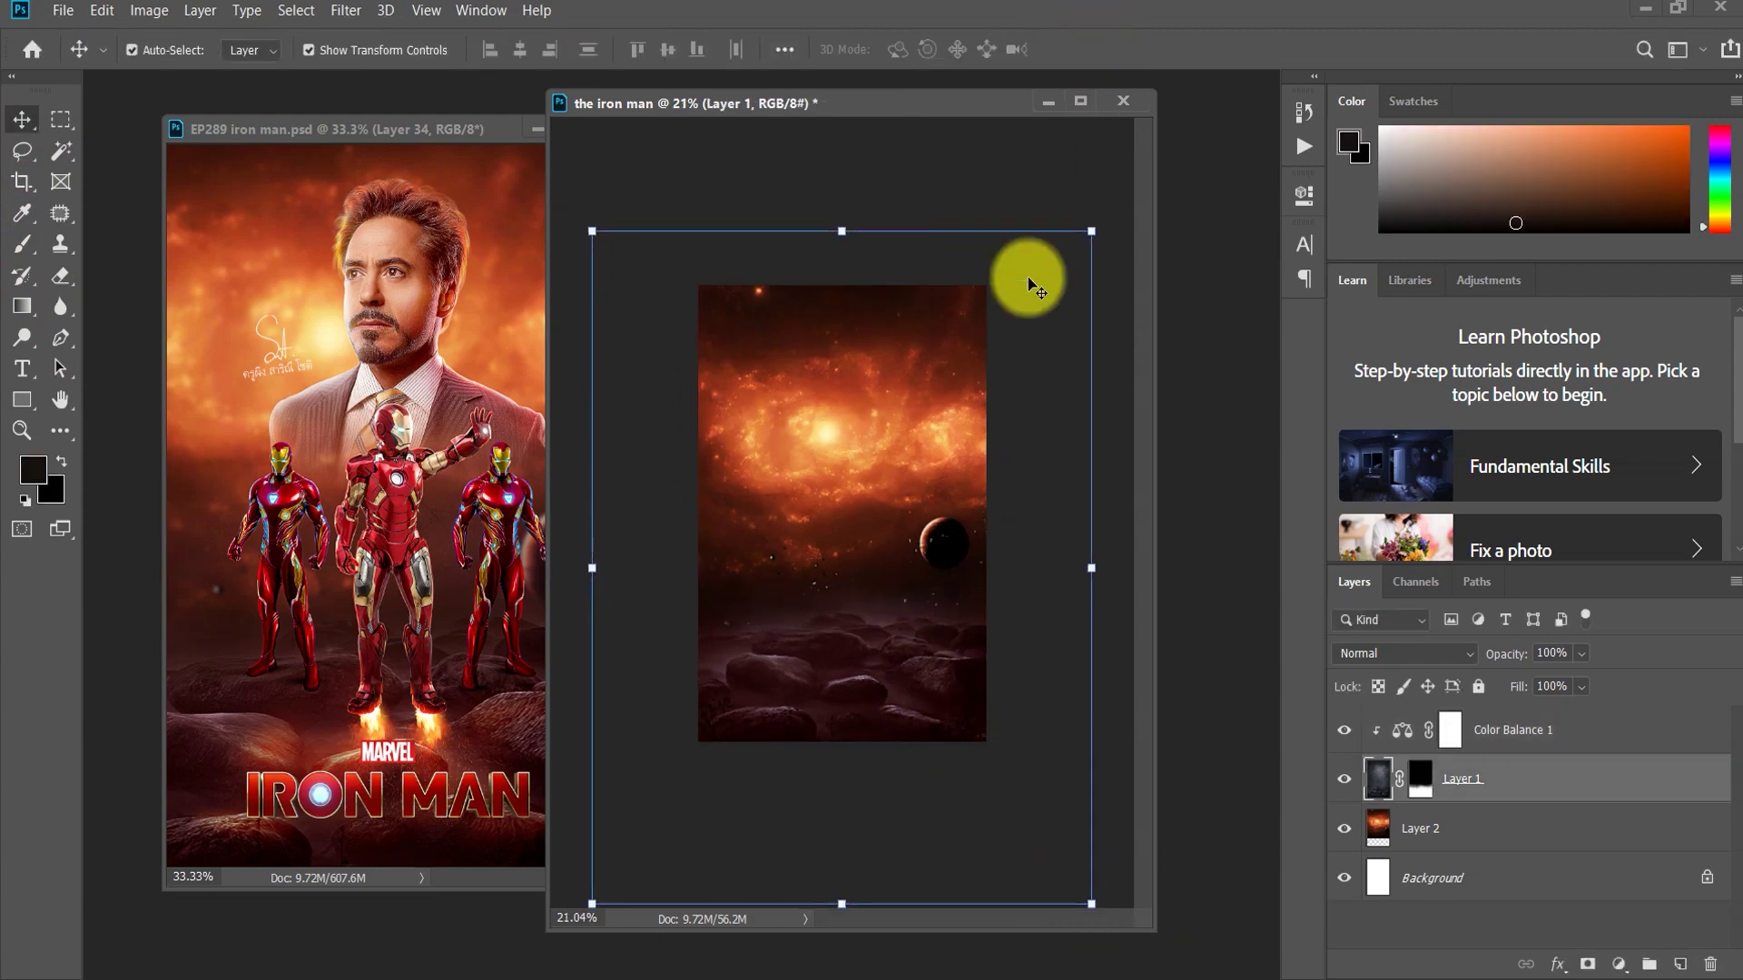
Step: Scale the galaxy sky layer to about 130% and reposition it so the planet sits at the right
left_click_drag(833, 433, 849, 417)
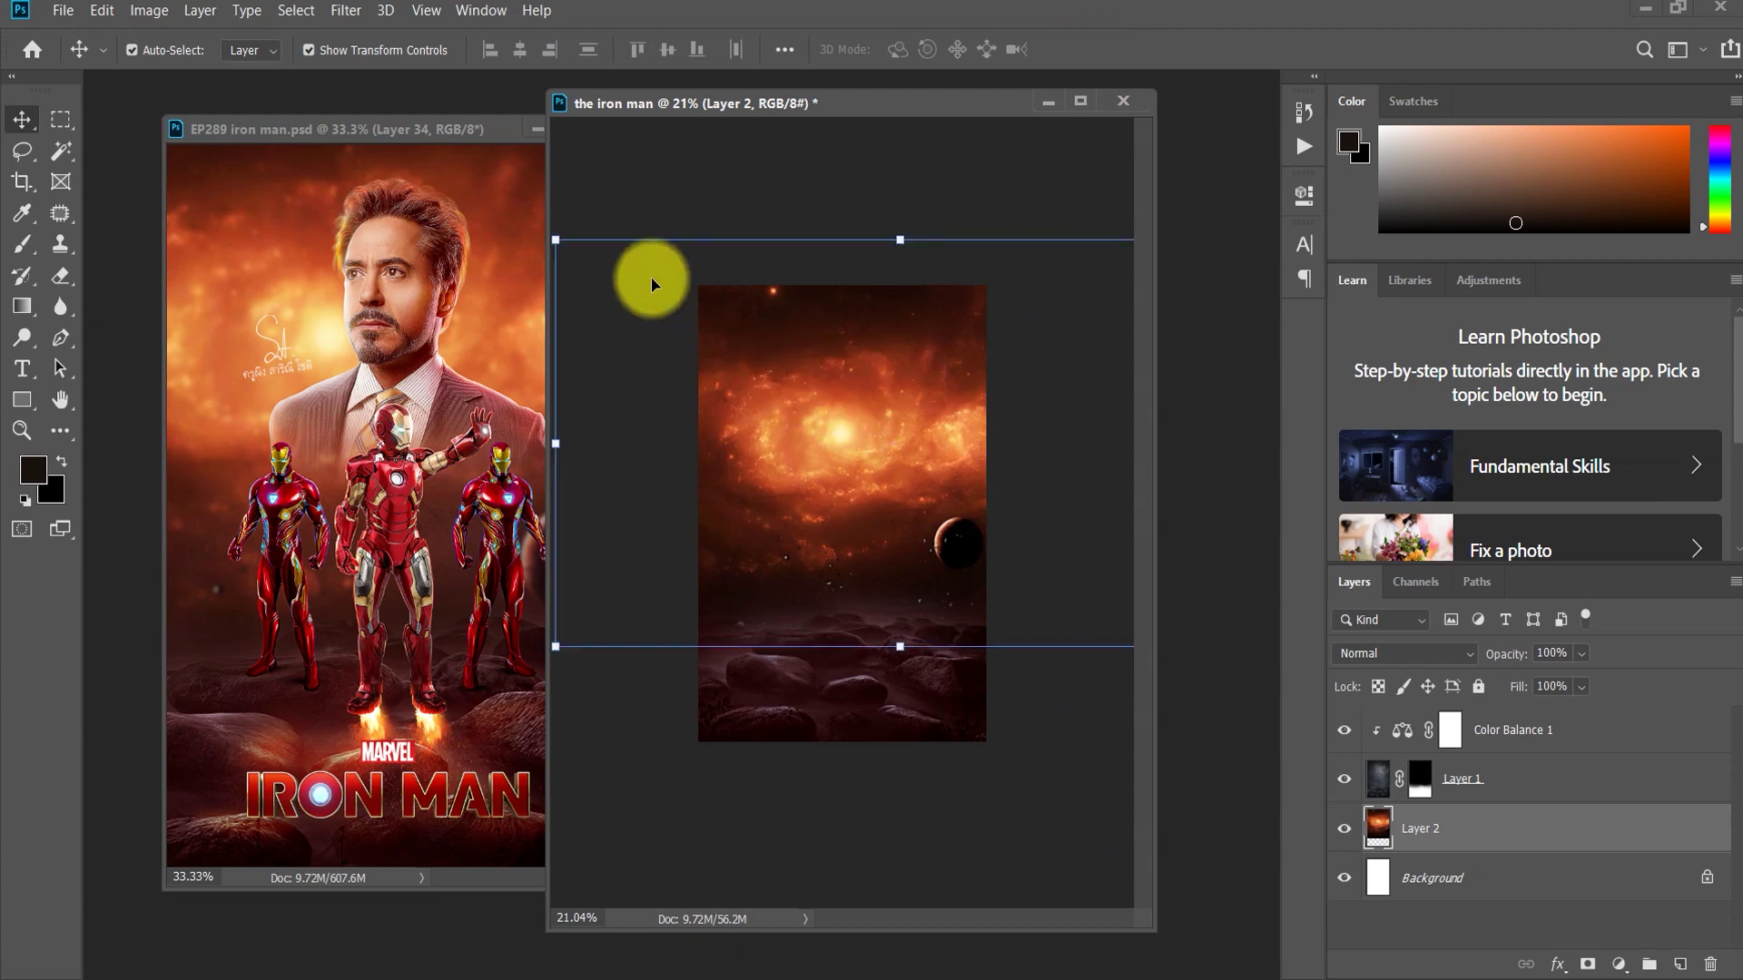
left_click_drag(554, 243, 323, 175)
left_click_drag(1050, 436, 907, 490)
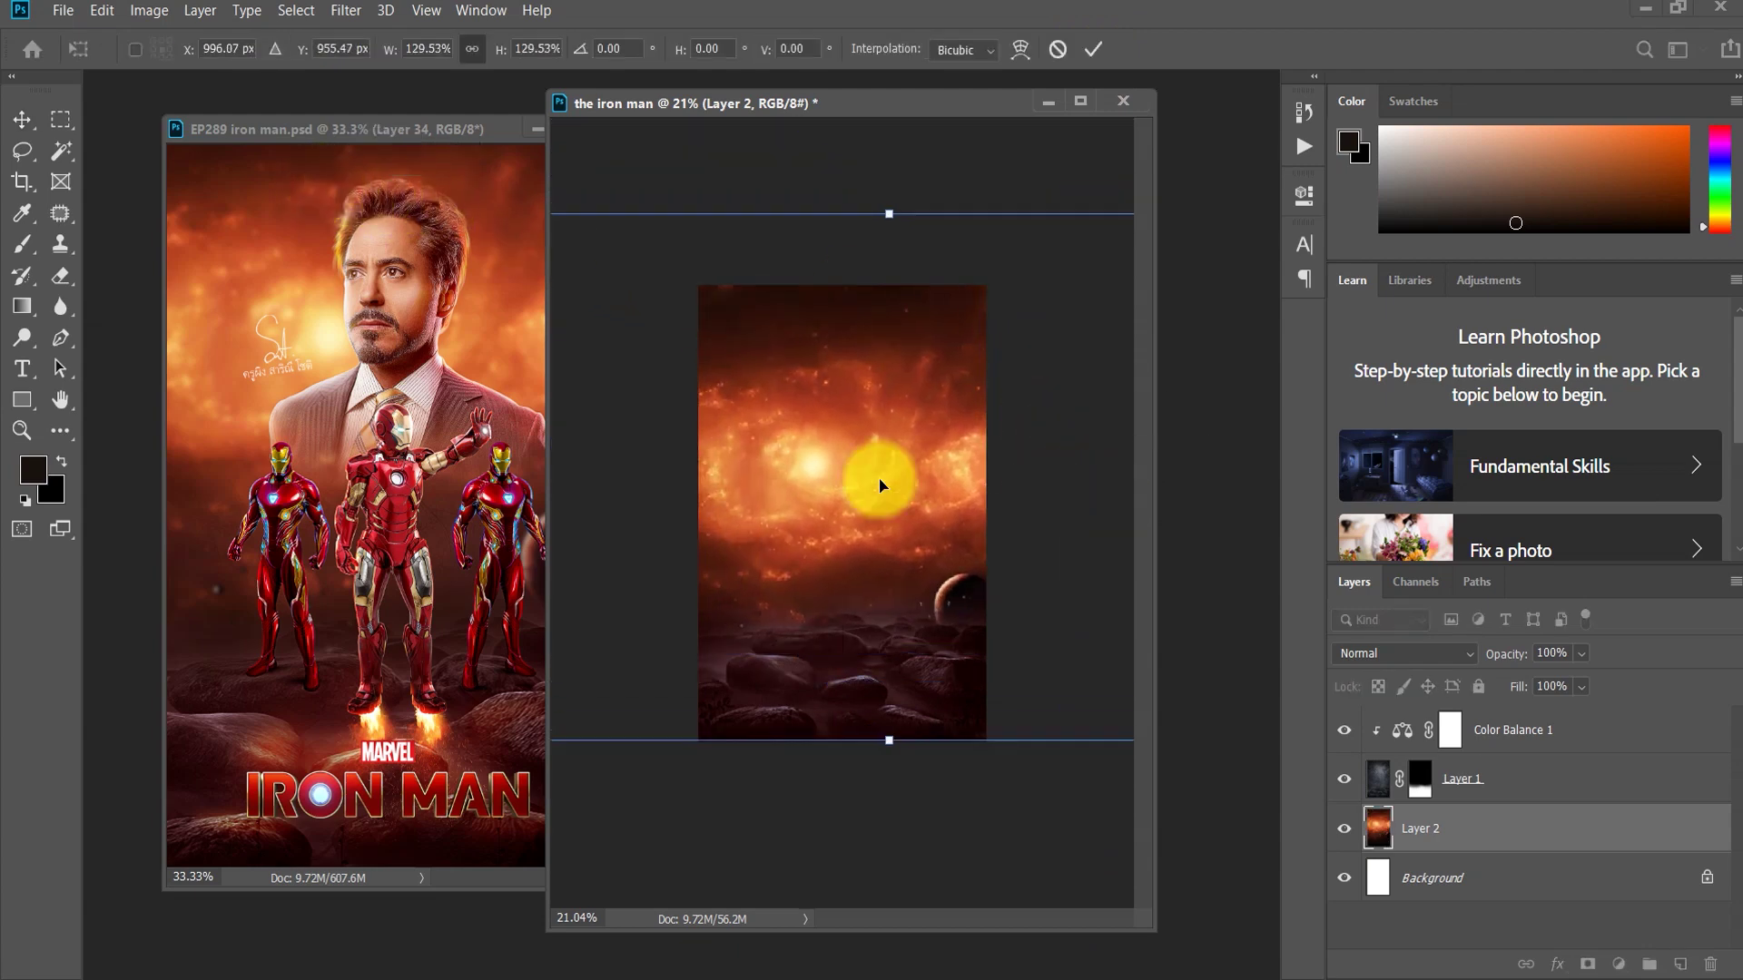
left_click(1093, 49)
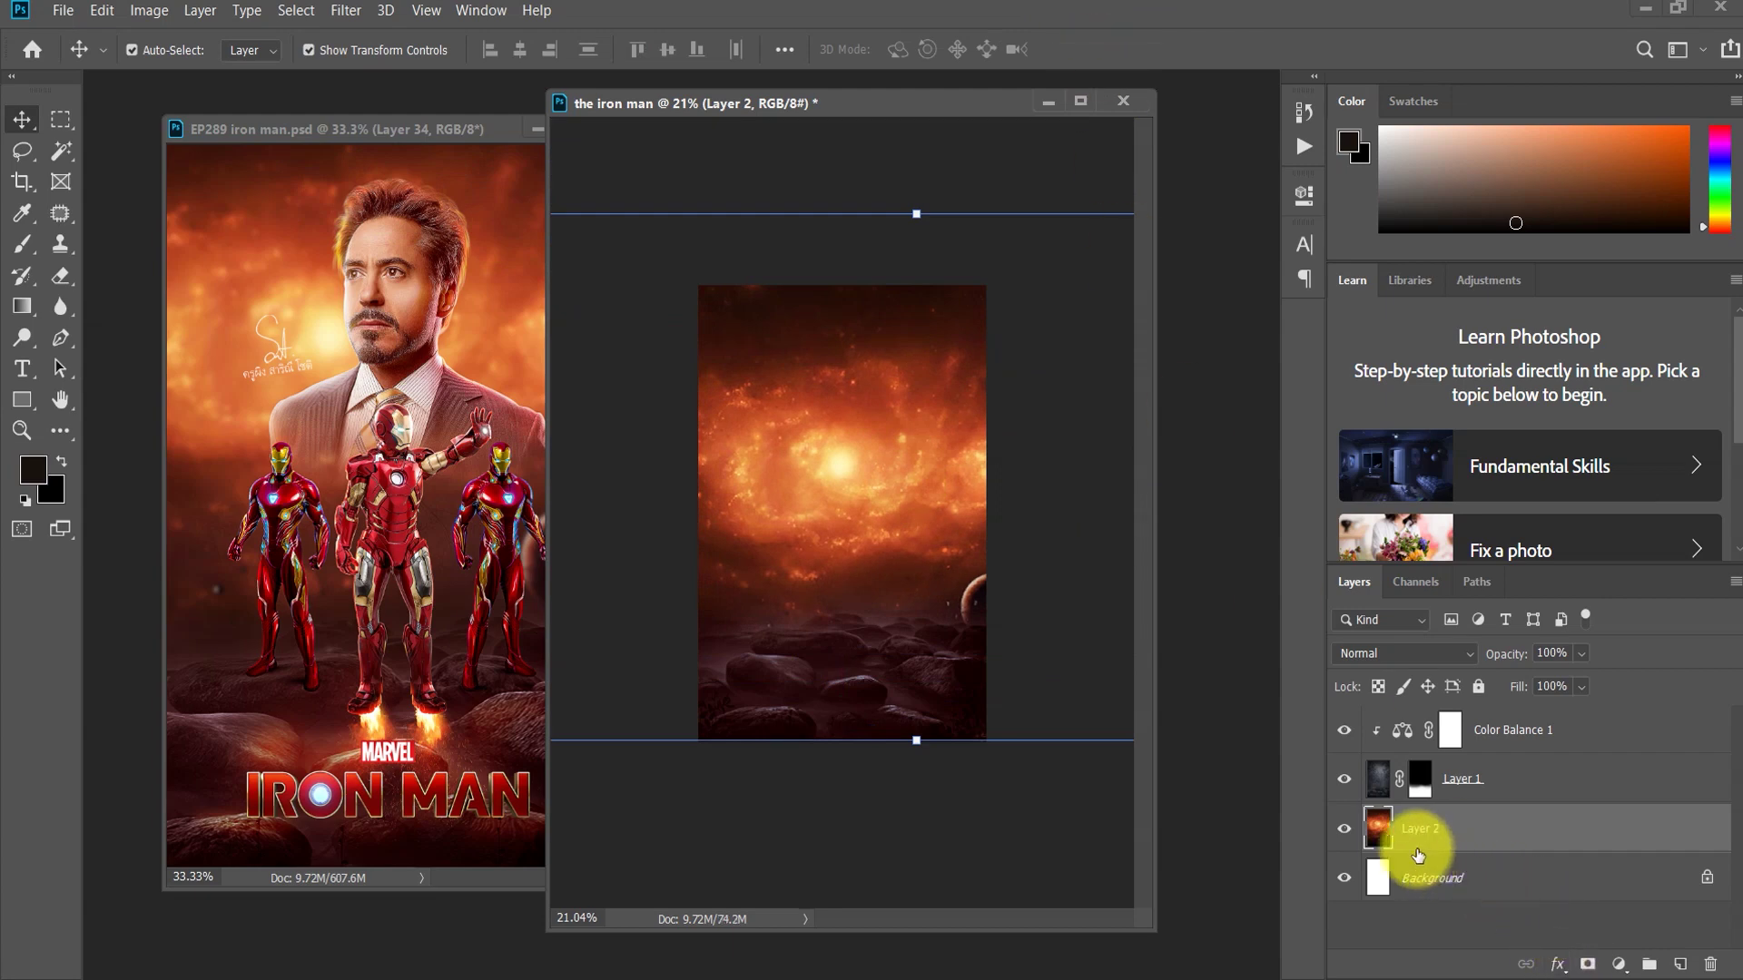
left_click(346, 11)
mouse_move(357, 265)
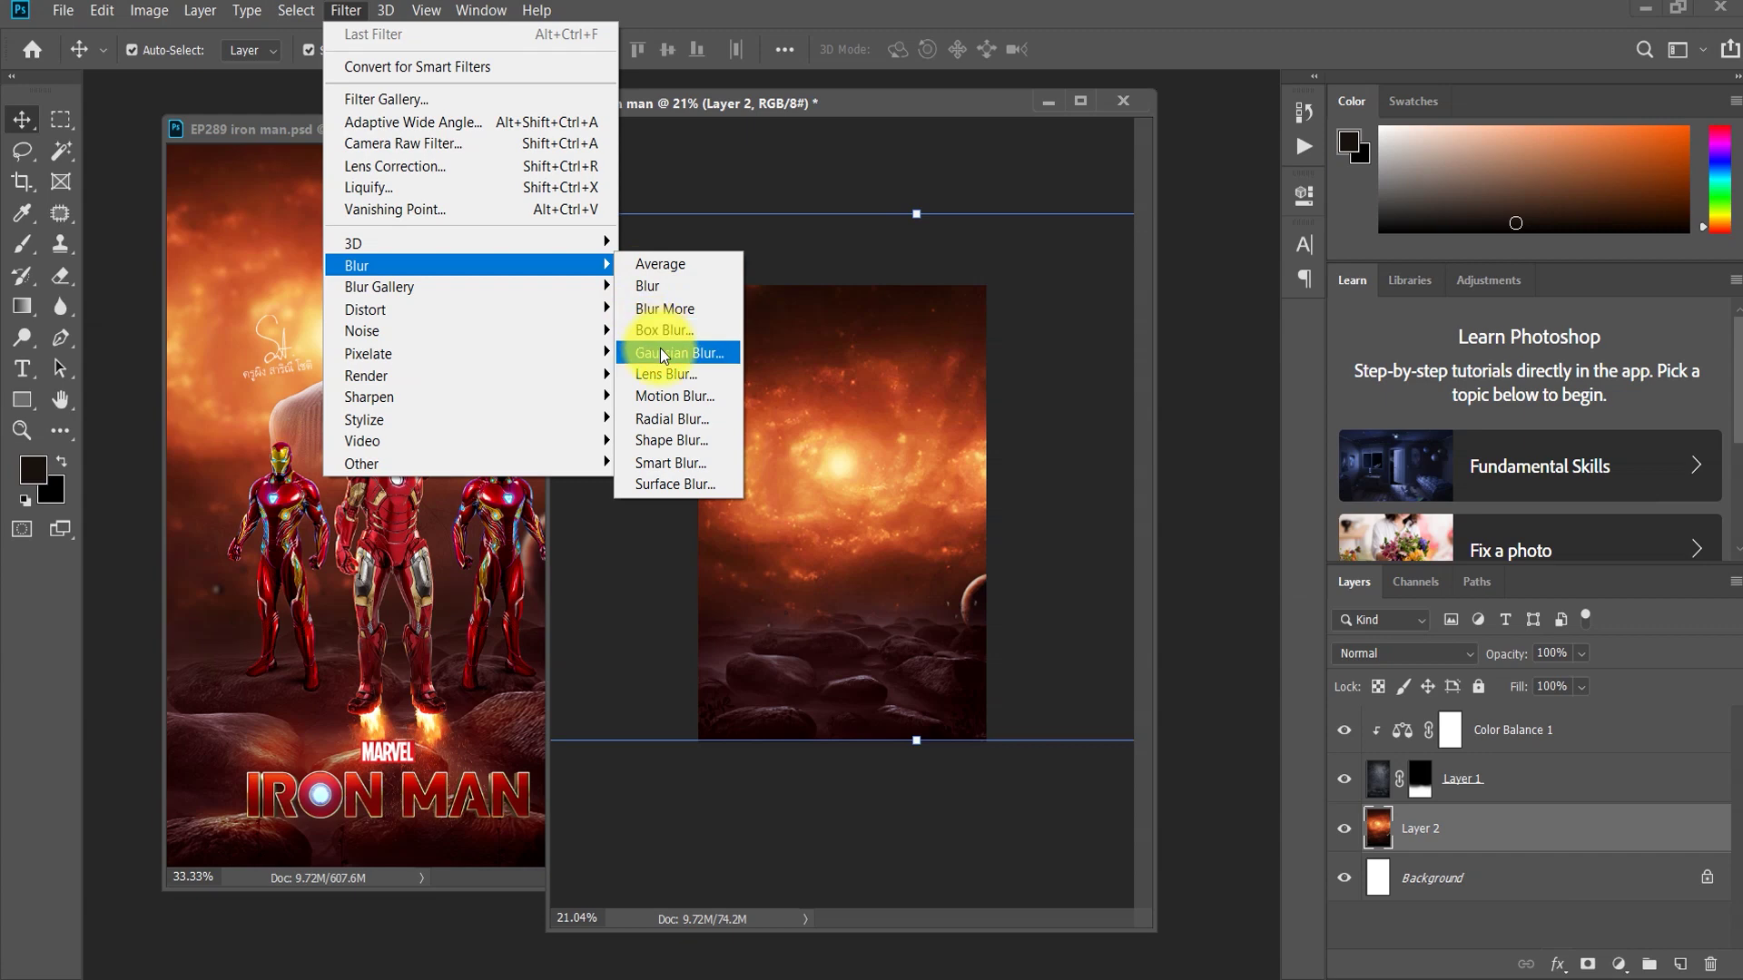
Step: Apply a Gaussian Blur to soften the galaxy sky
left_click(663, 352)
left_click_drag(849, 161, 1212, 211)
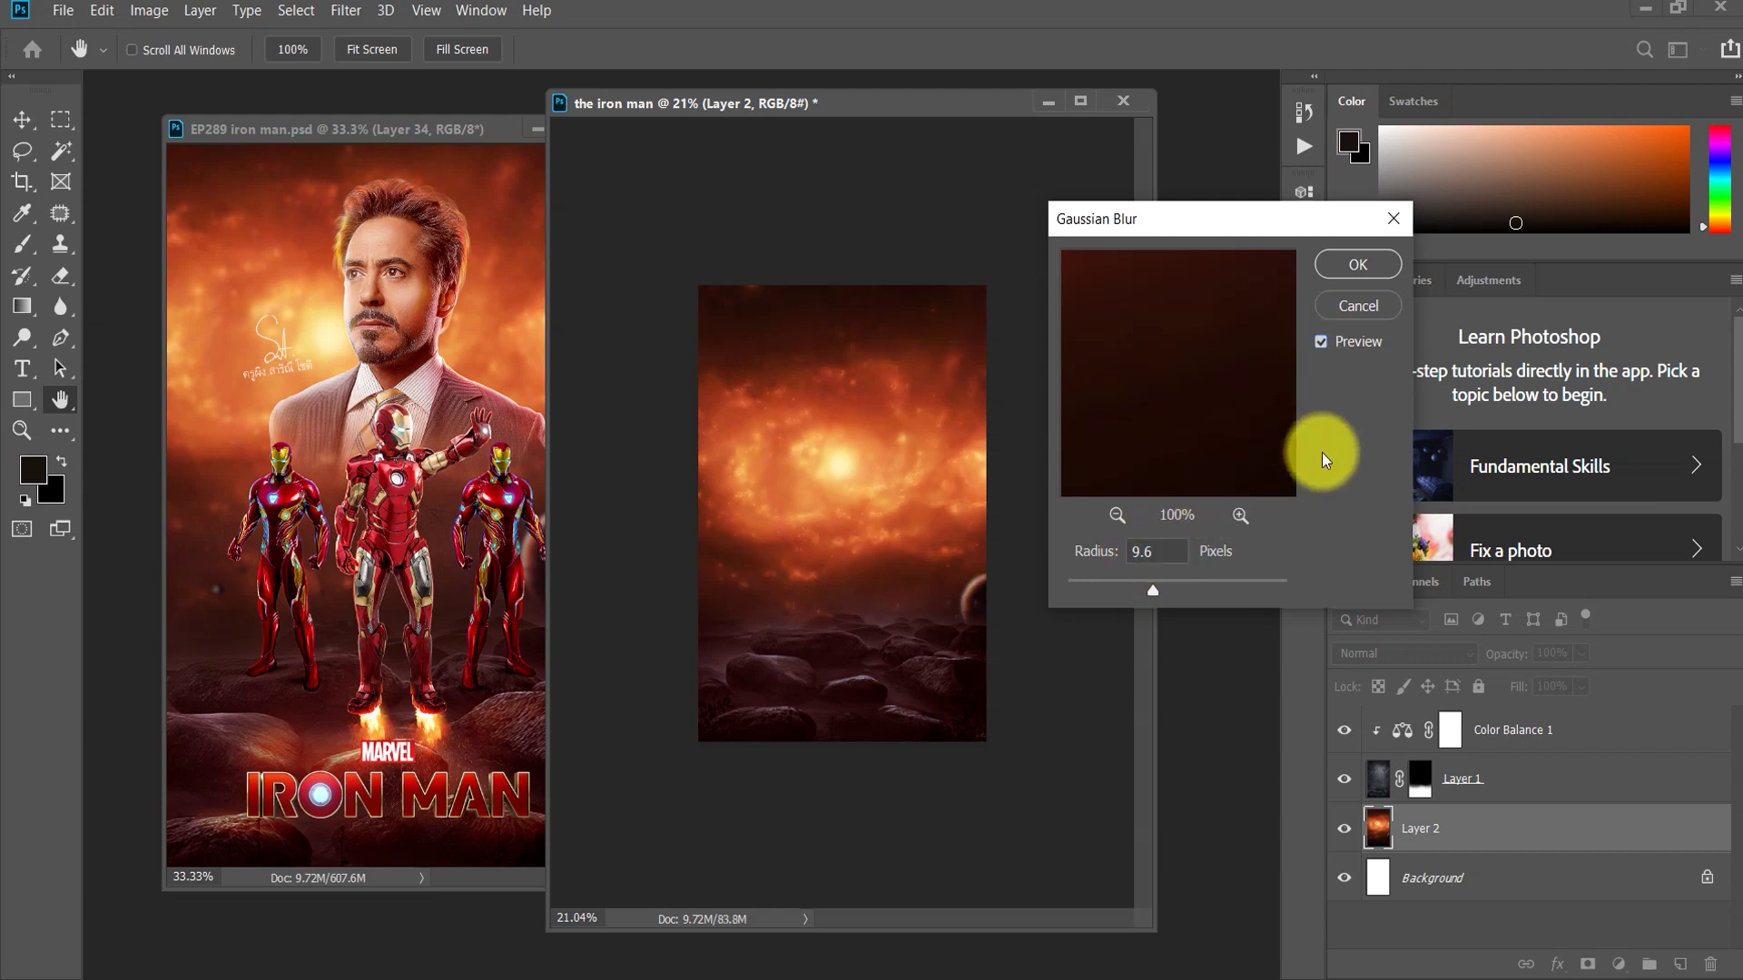
left_click(1345, 264)
Step: Stretch the galaxy sky upward to about 108% height and apply it
key("v")
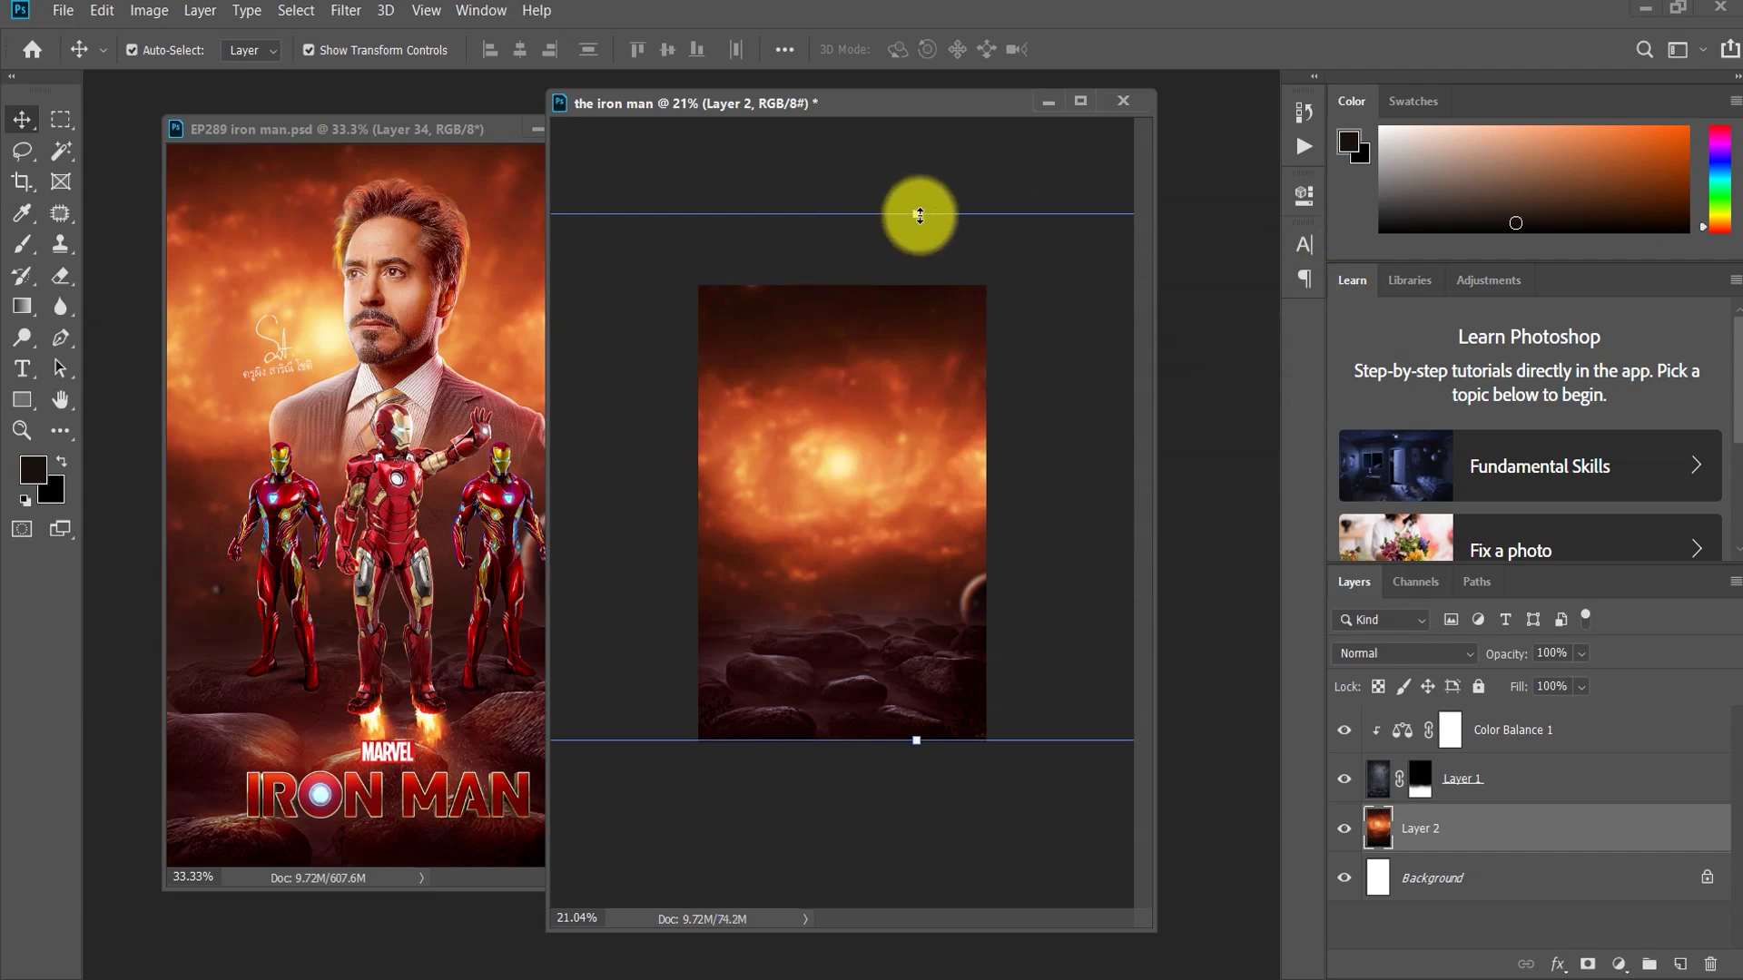
left_click(917, 213)
left_click_drag(917, 215, 911, 165)
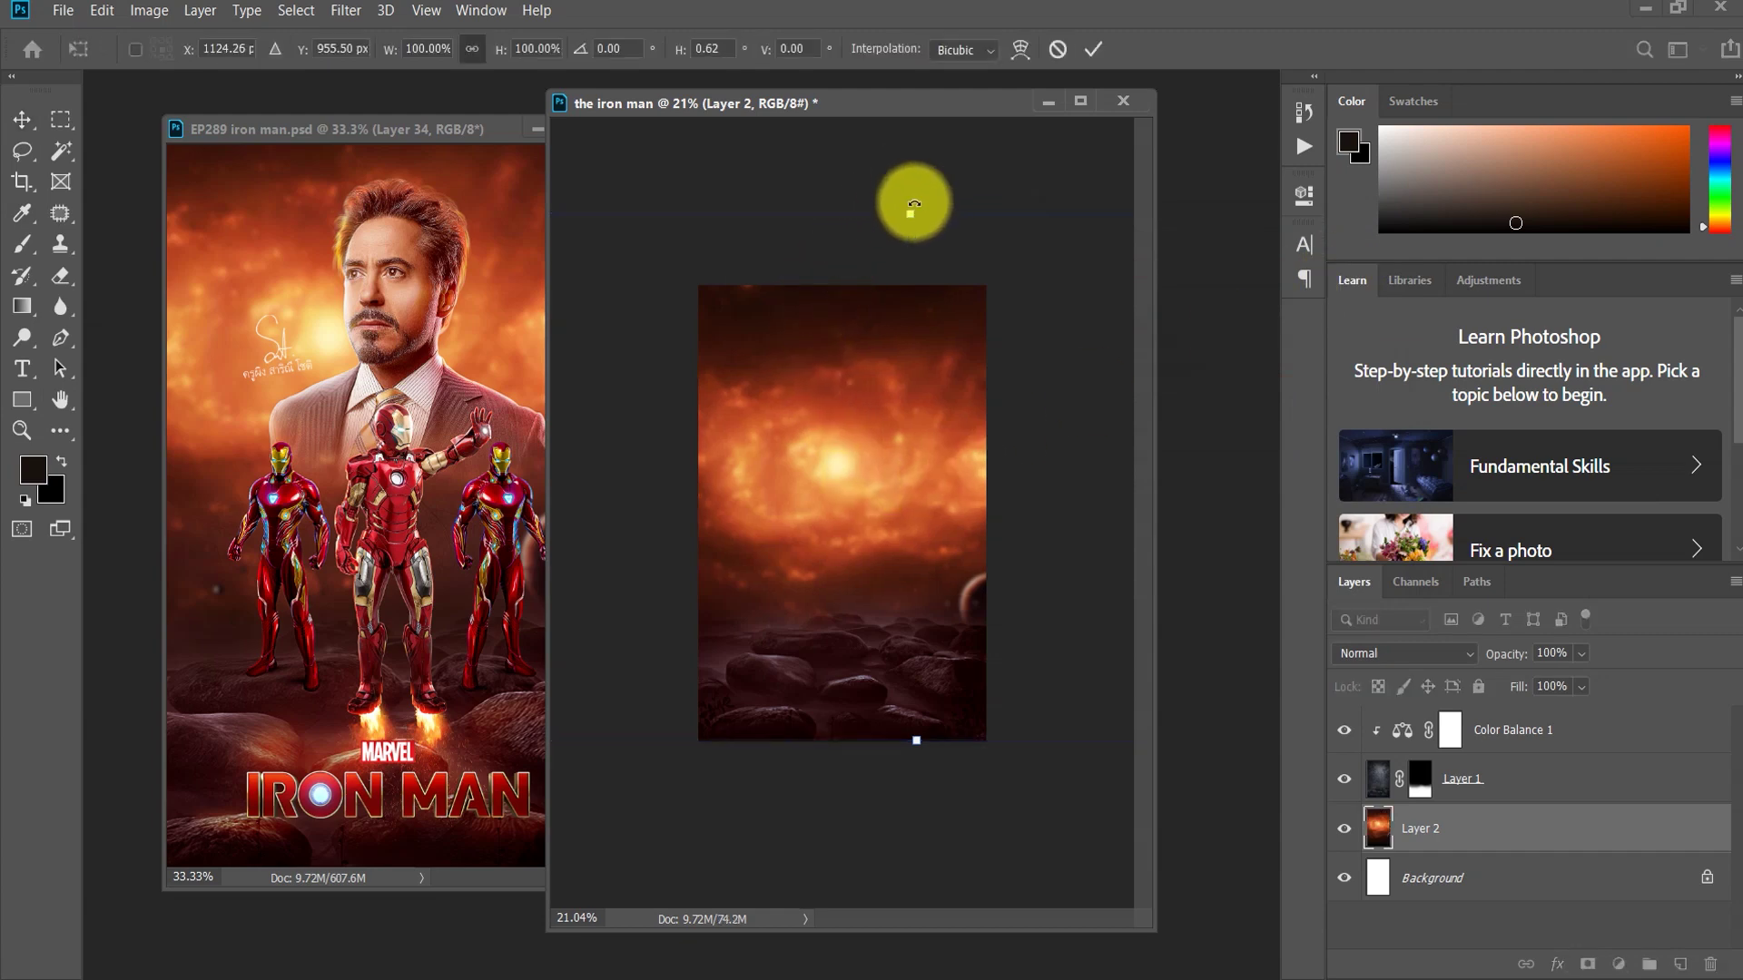
left_click_drag(911, 165, 910, 172)
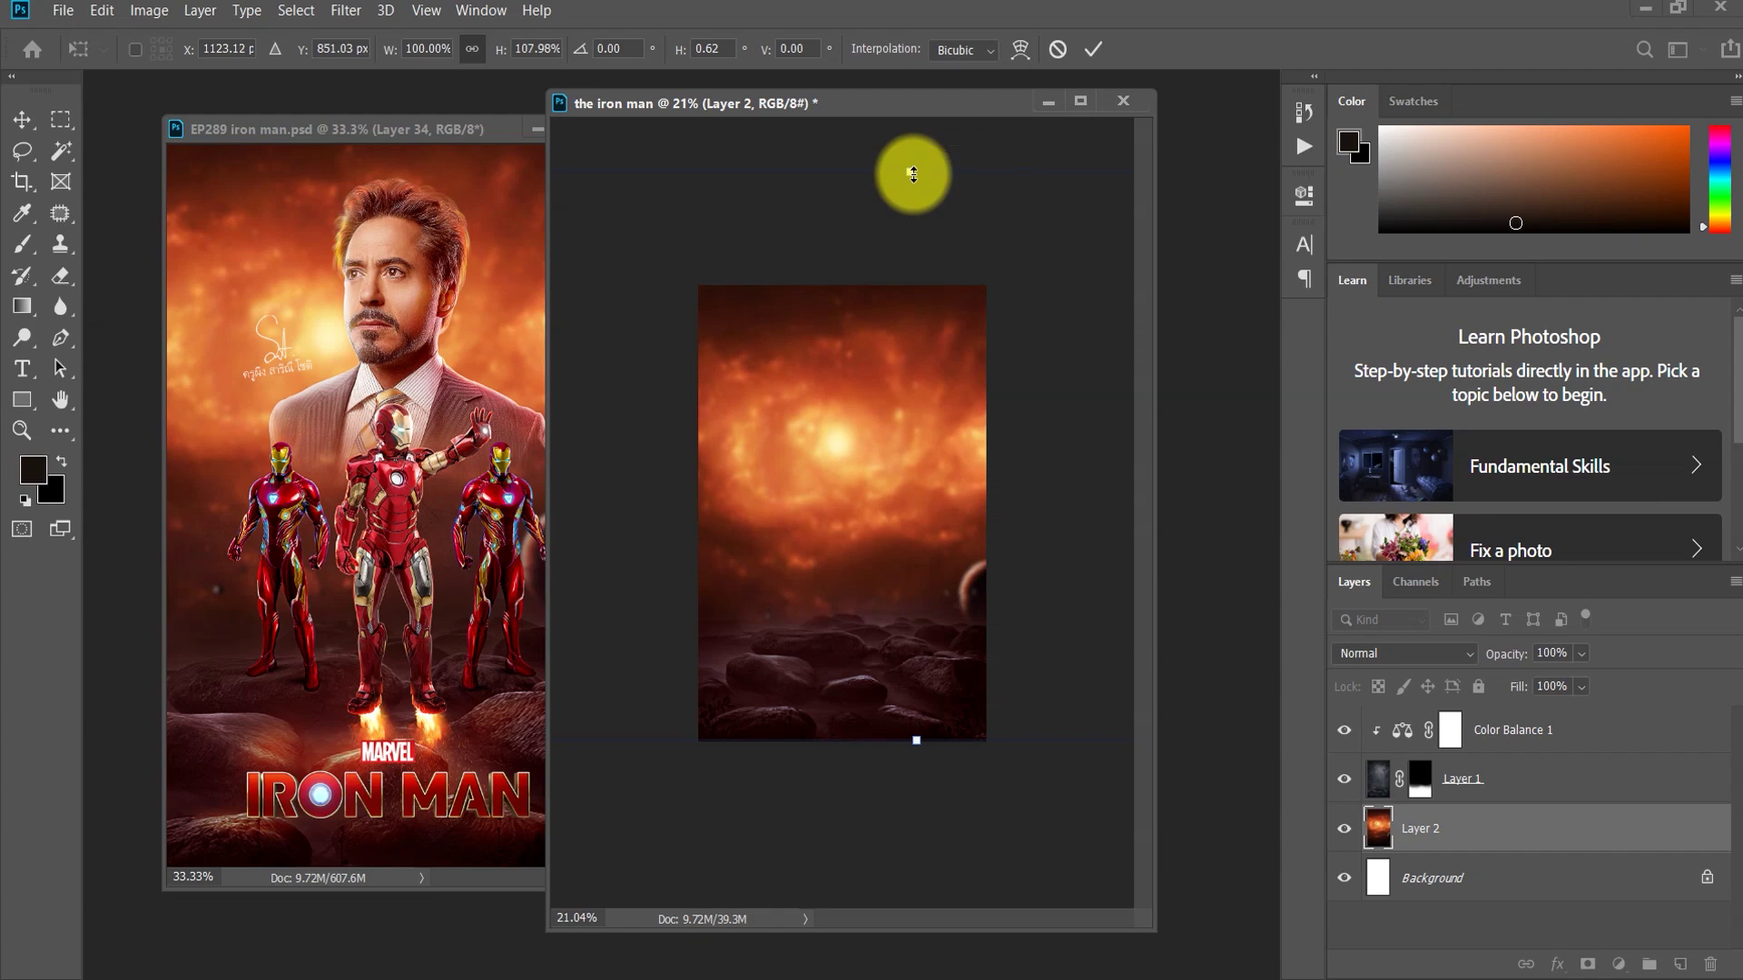
left_click(1100, 46)
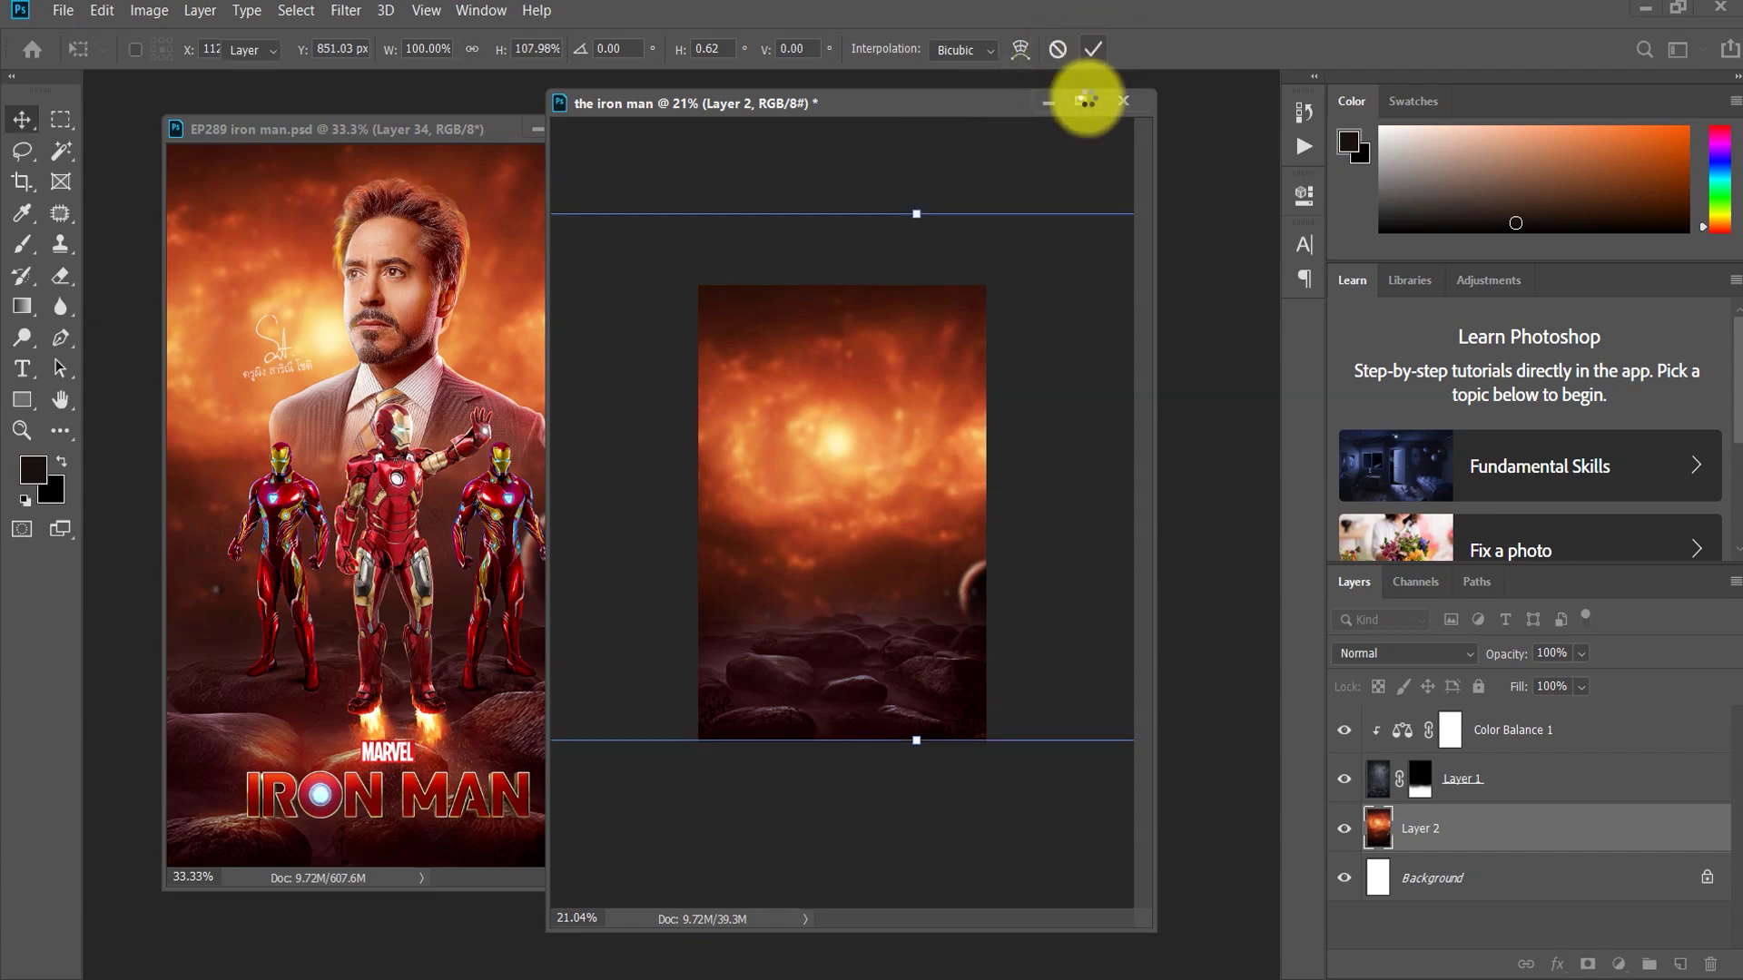
left_click(1080, 397)
scroll(972, 553, "up", 3)
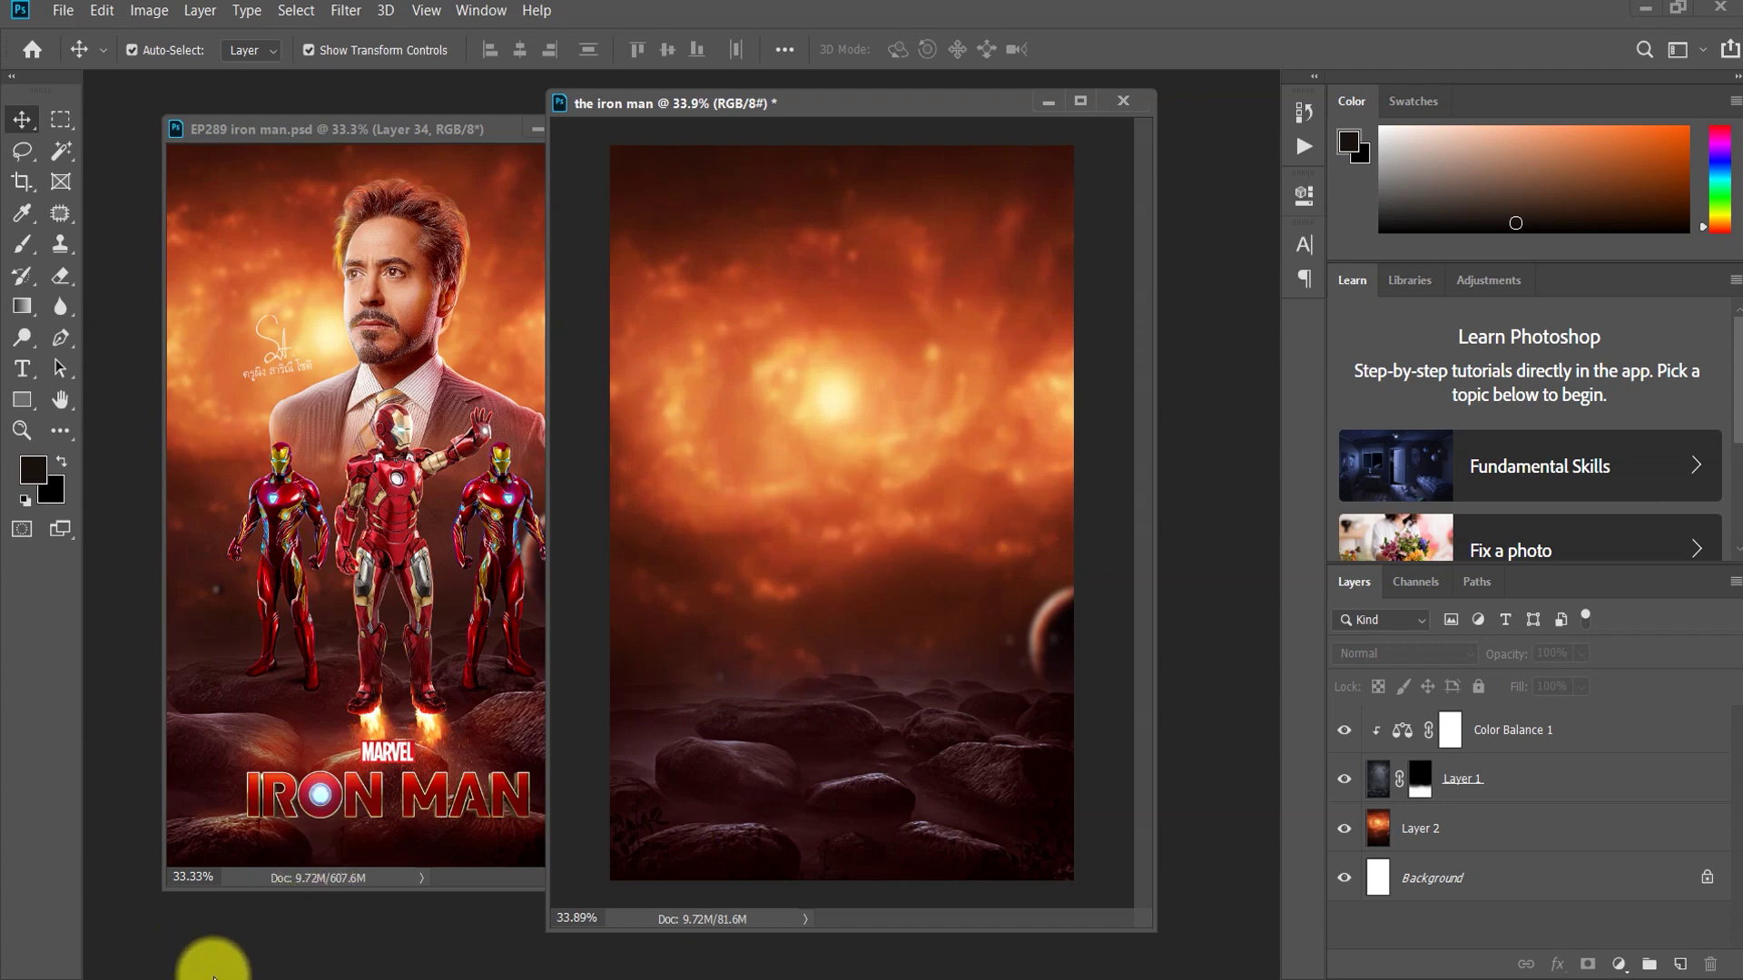
mouse_move(247, 975)
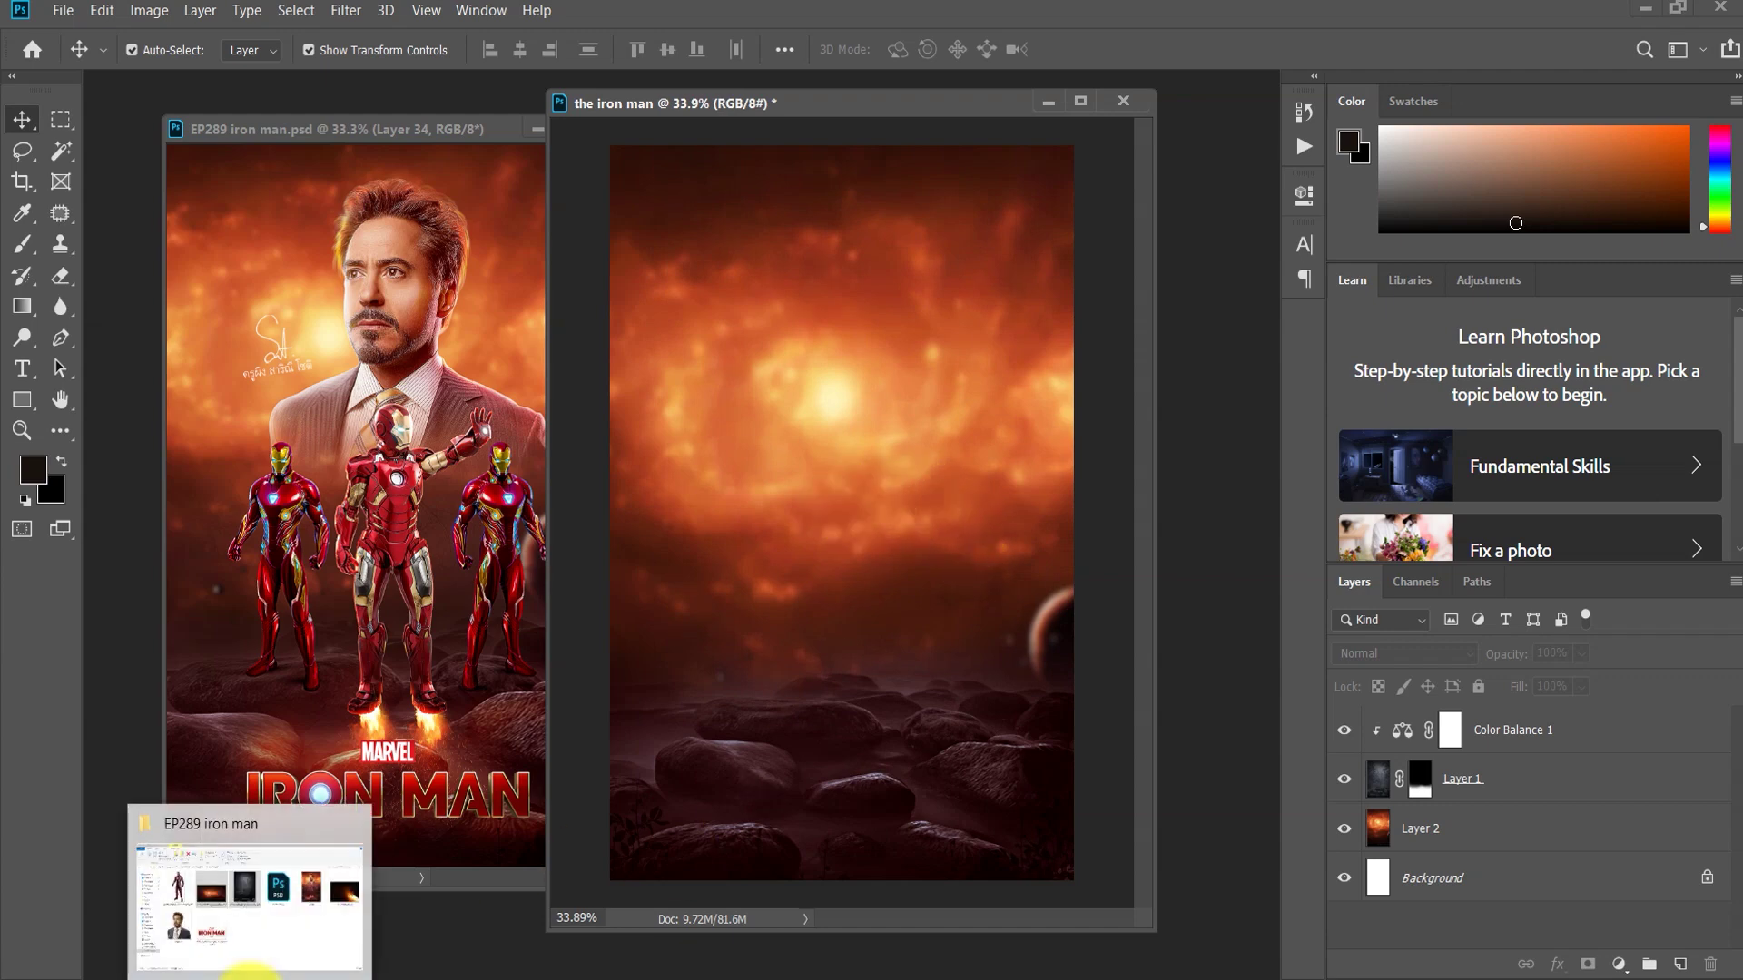
Step: Drag the ironman portrait photo from the project images folder into the poster
left_click(218, 829)
left_click(307, 645)
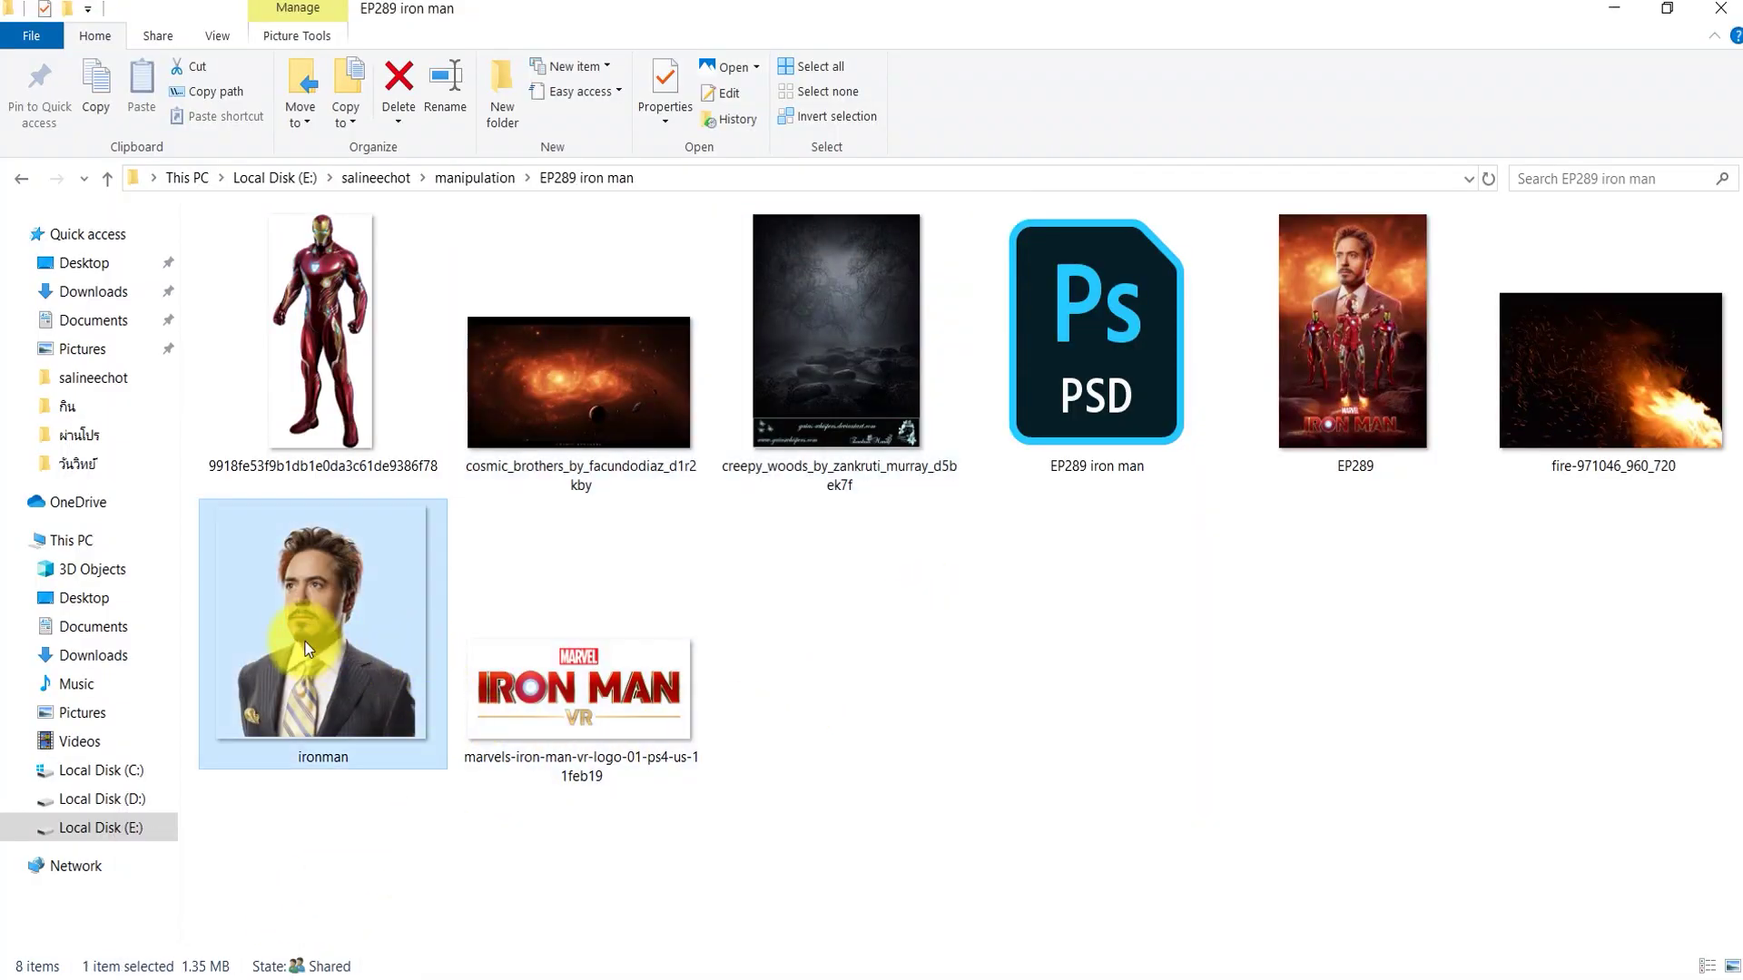
mouse_move(305, 650)
left_mouse_down()
mouse_move(415, 978)
mouse_move(288, 913)
left_mouse_up()
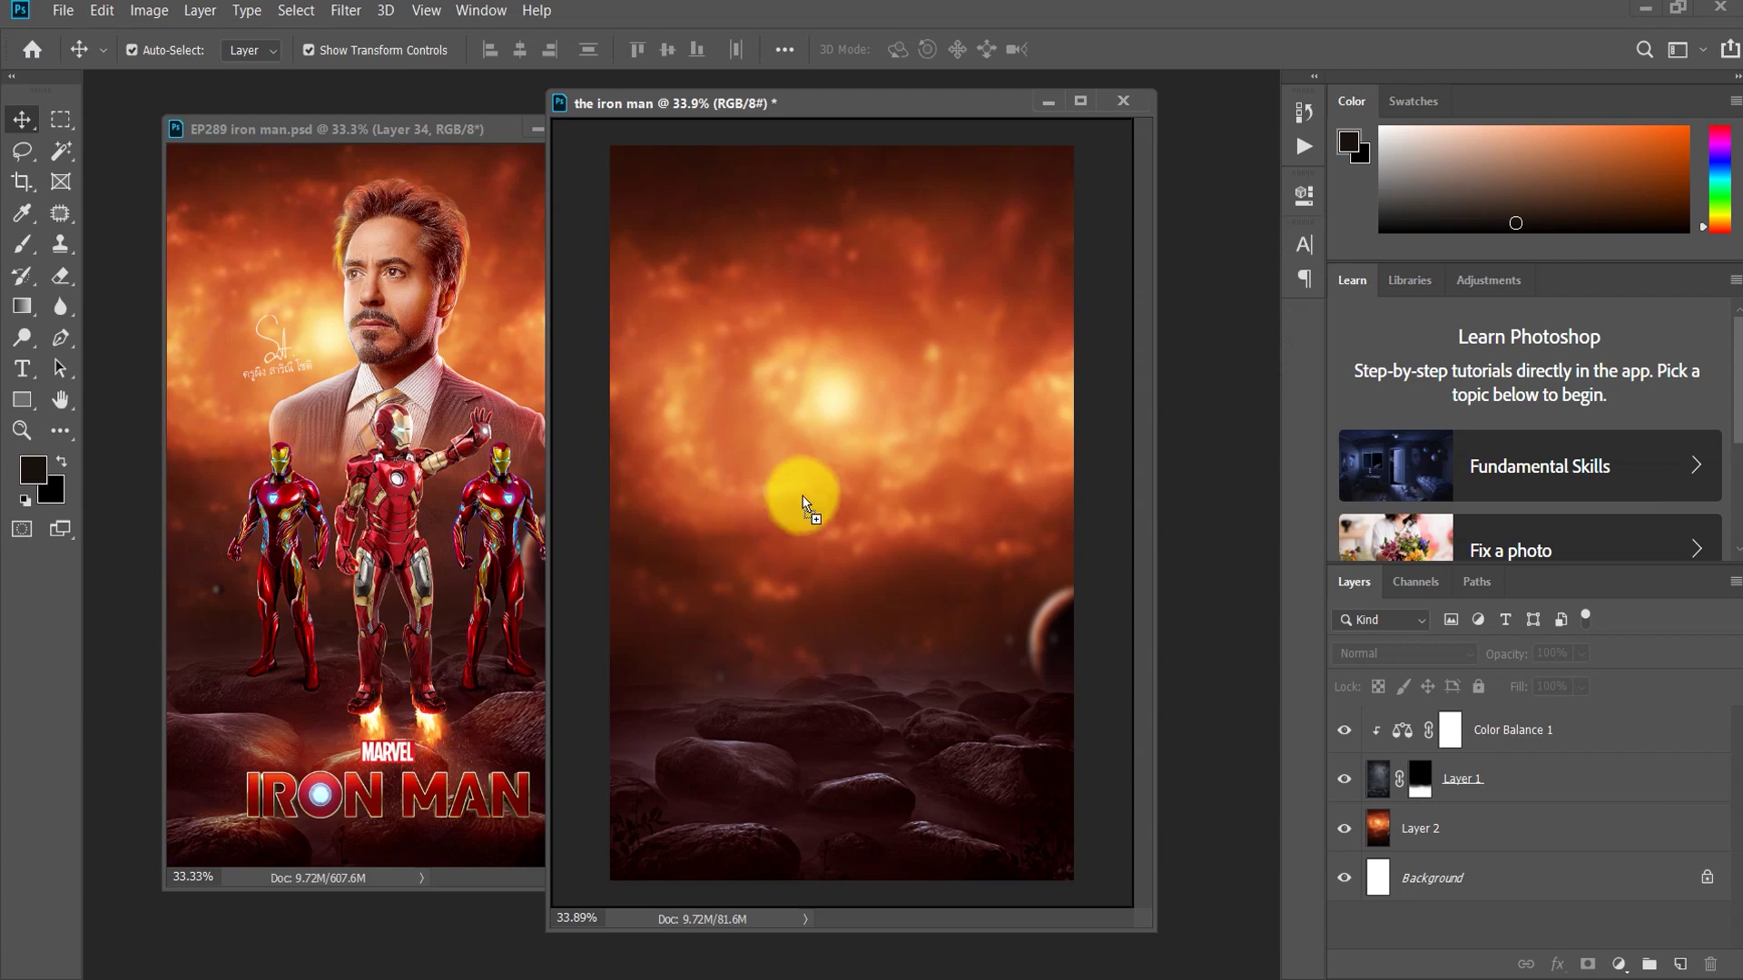
left_click_drag(289, 907, 805, 482)
Step: Shrink the ironman portrait to about 23% and centre it high in the sky
left_click_drag(862, 585, 873, 495)
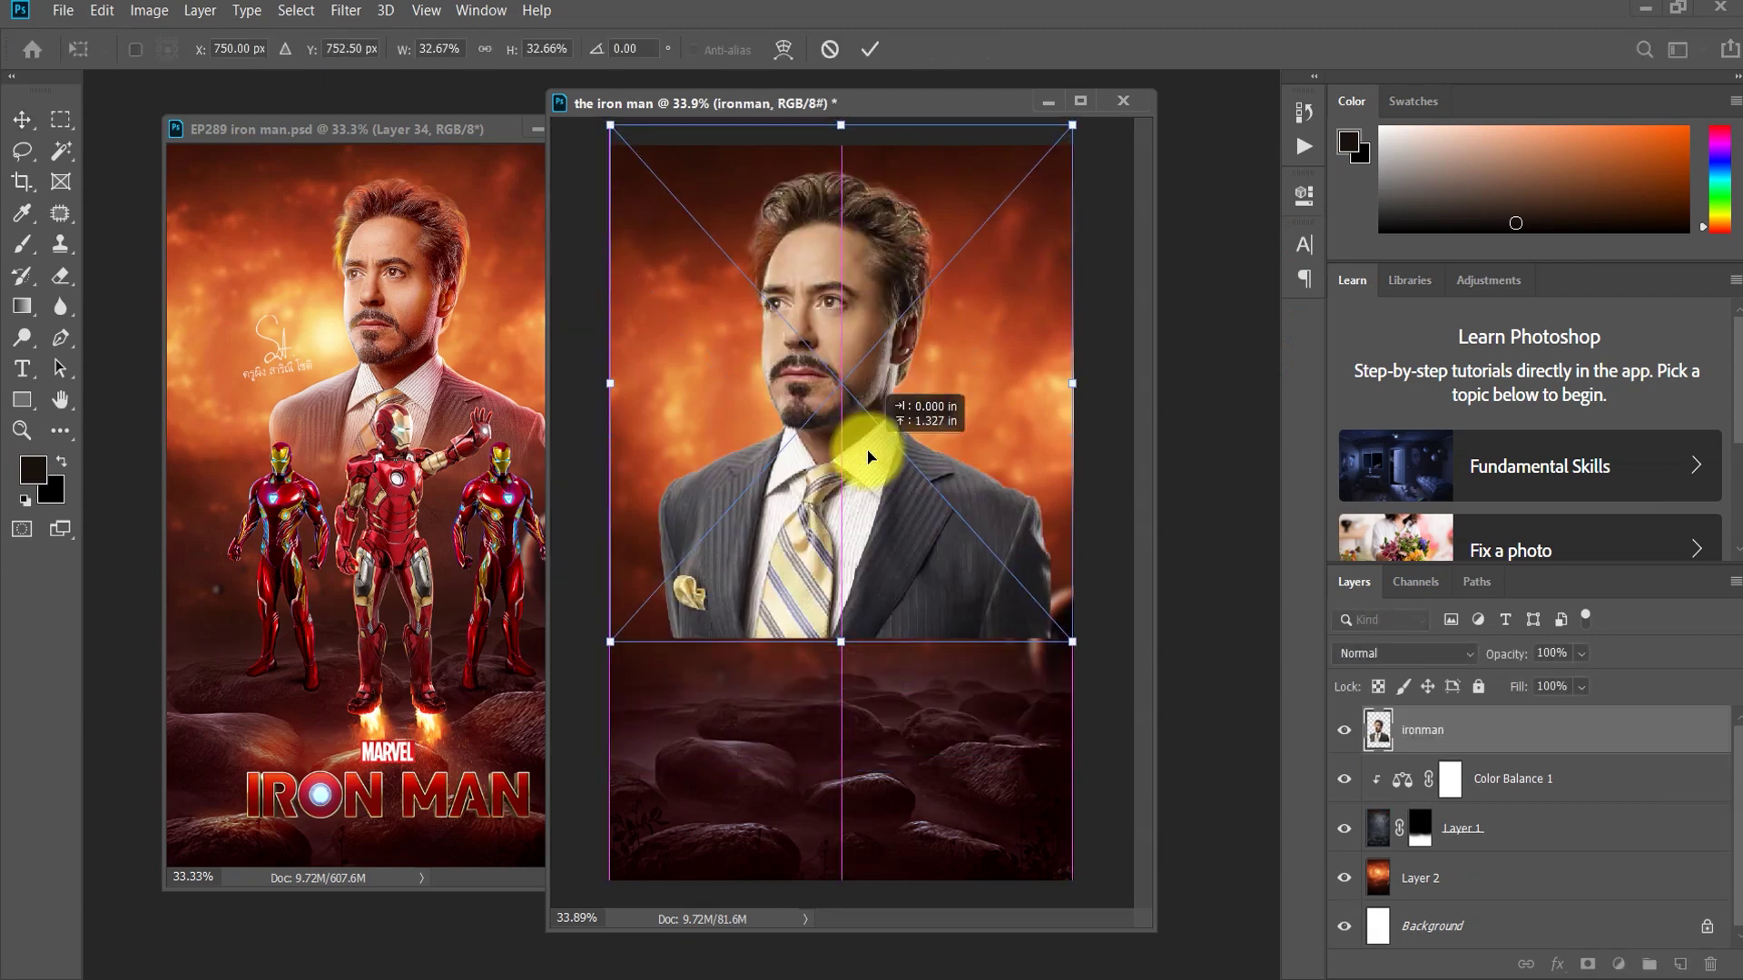
left_click_drag(1090, 171, 949, 312)
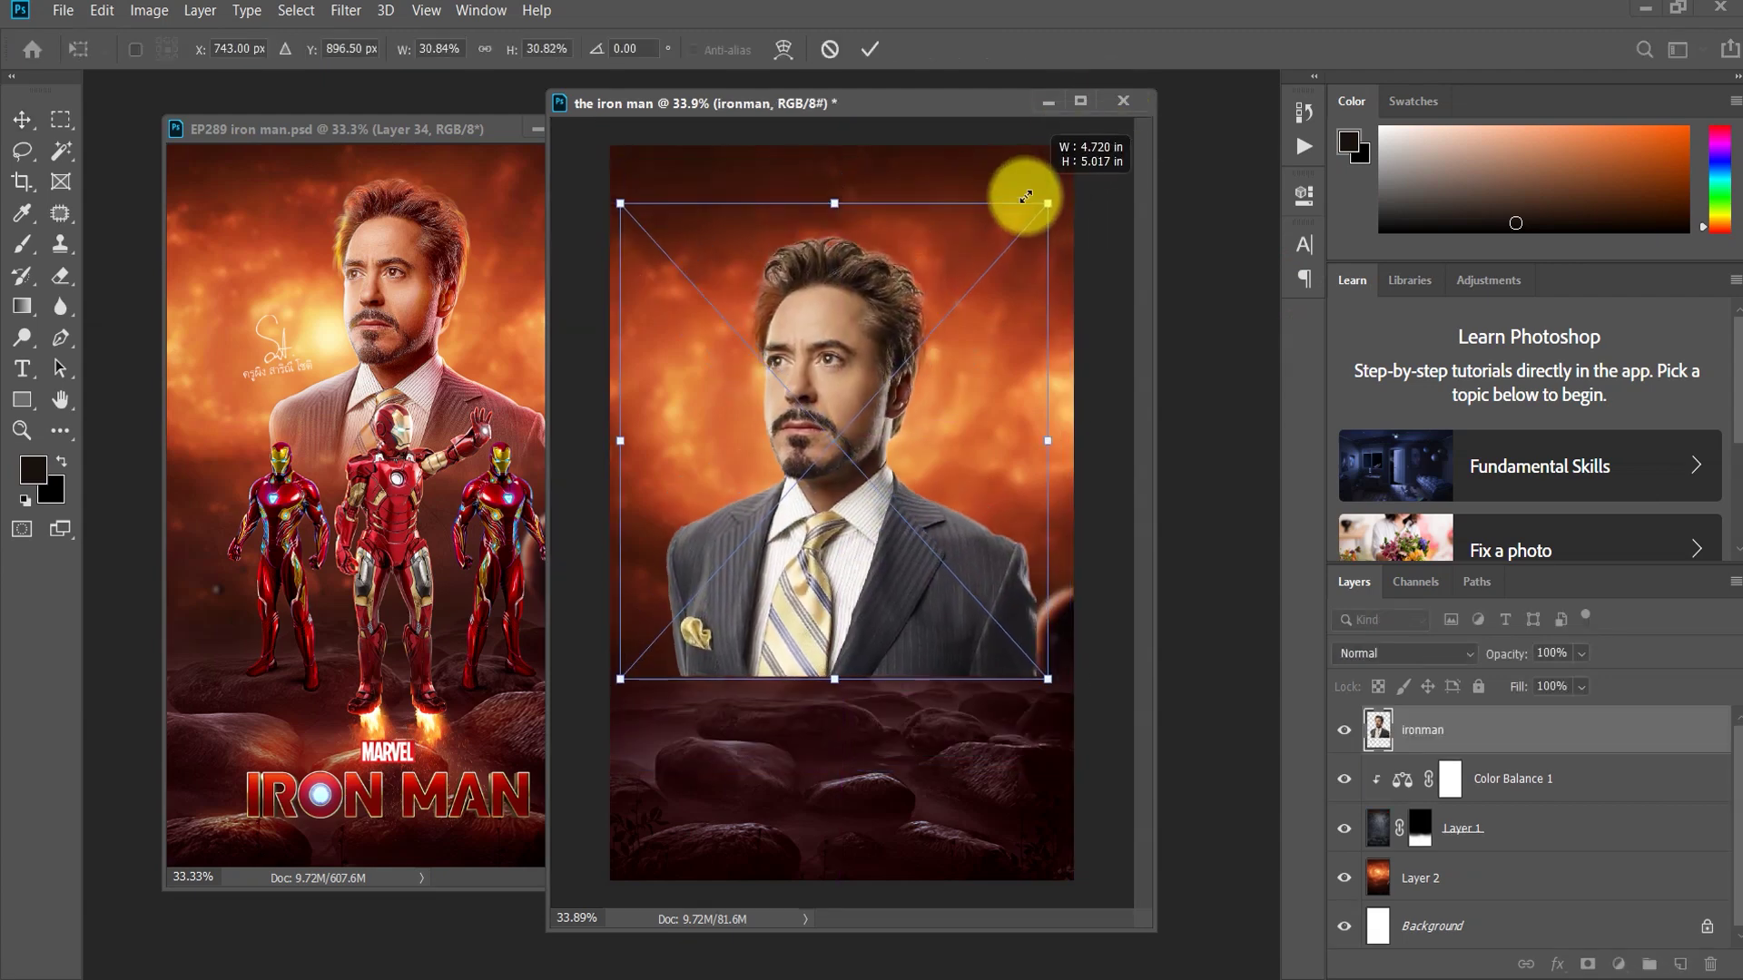
left_click_drag(856, 491, 898, 420)
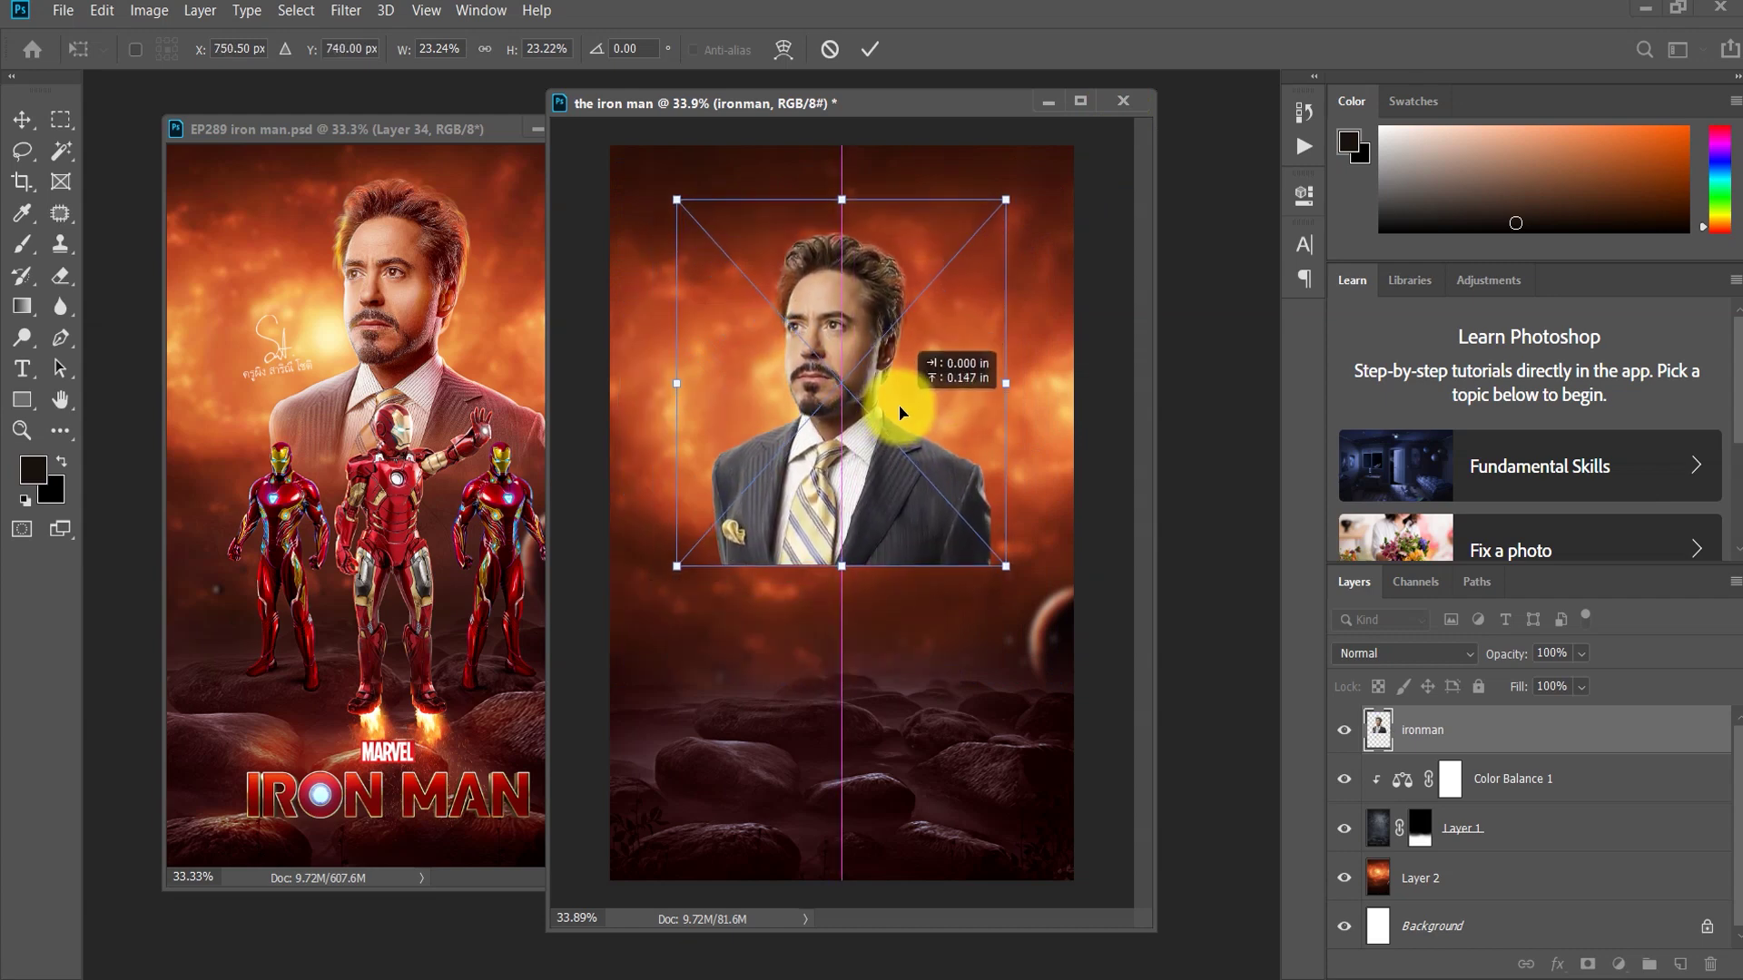
left_click_drag(898, 420, 898, 404)
left_click_drag(1004, 557, 975, 434)
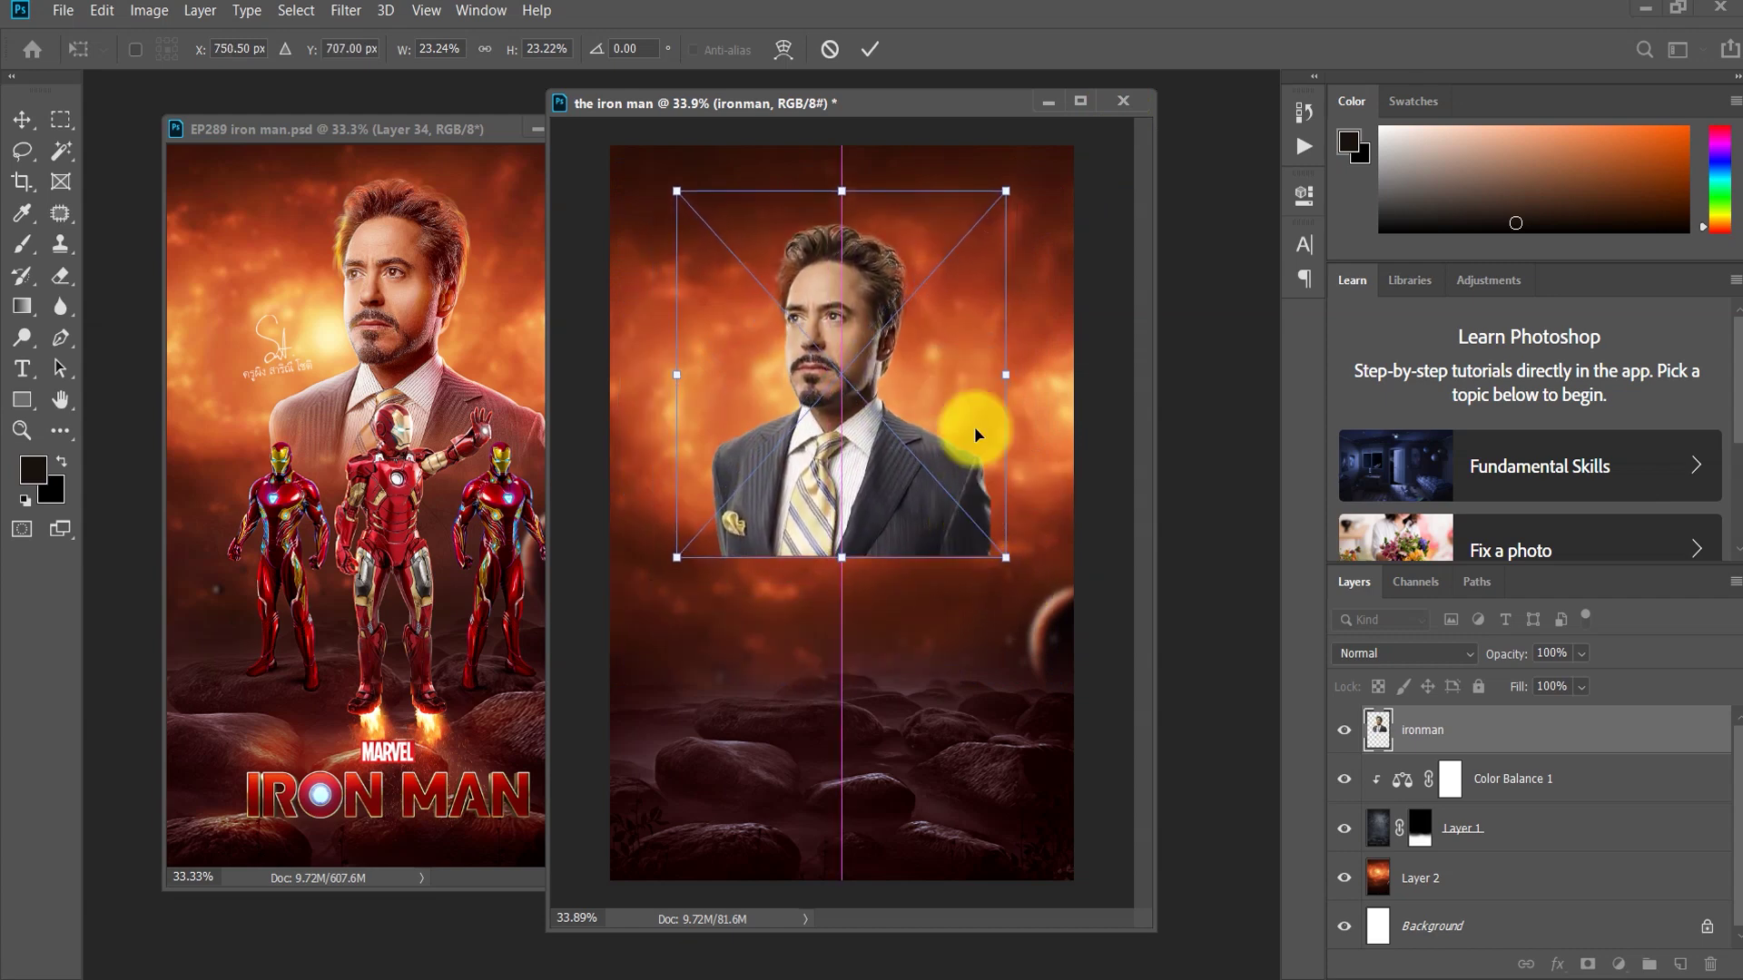
left_click(873, 41)
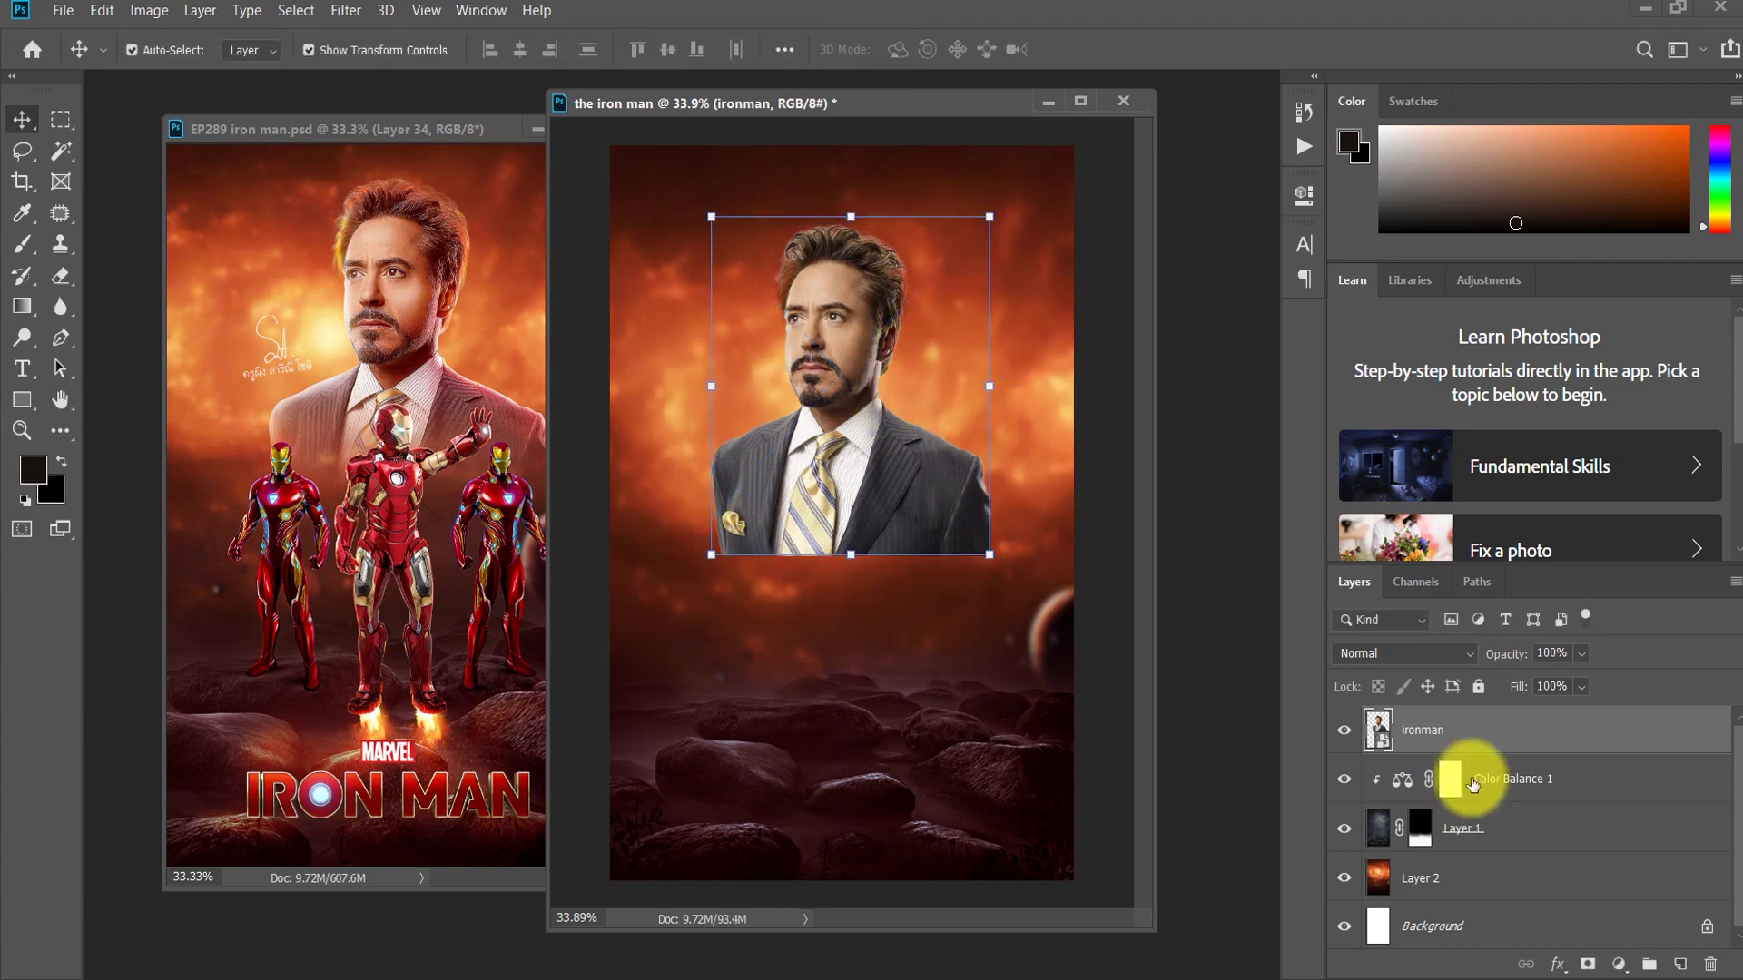
Step: Mask the ironman layer and fade the lower suit out with an upward black-to-white gradient
left_click(1589, 966)
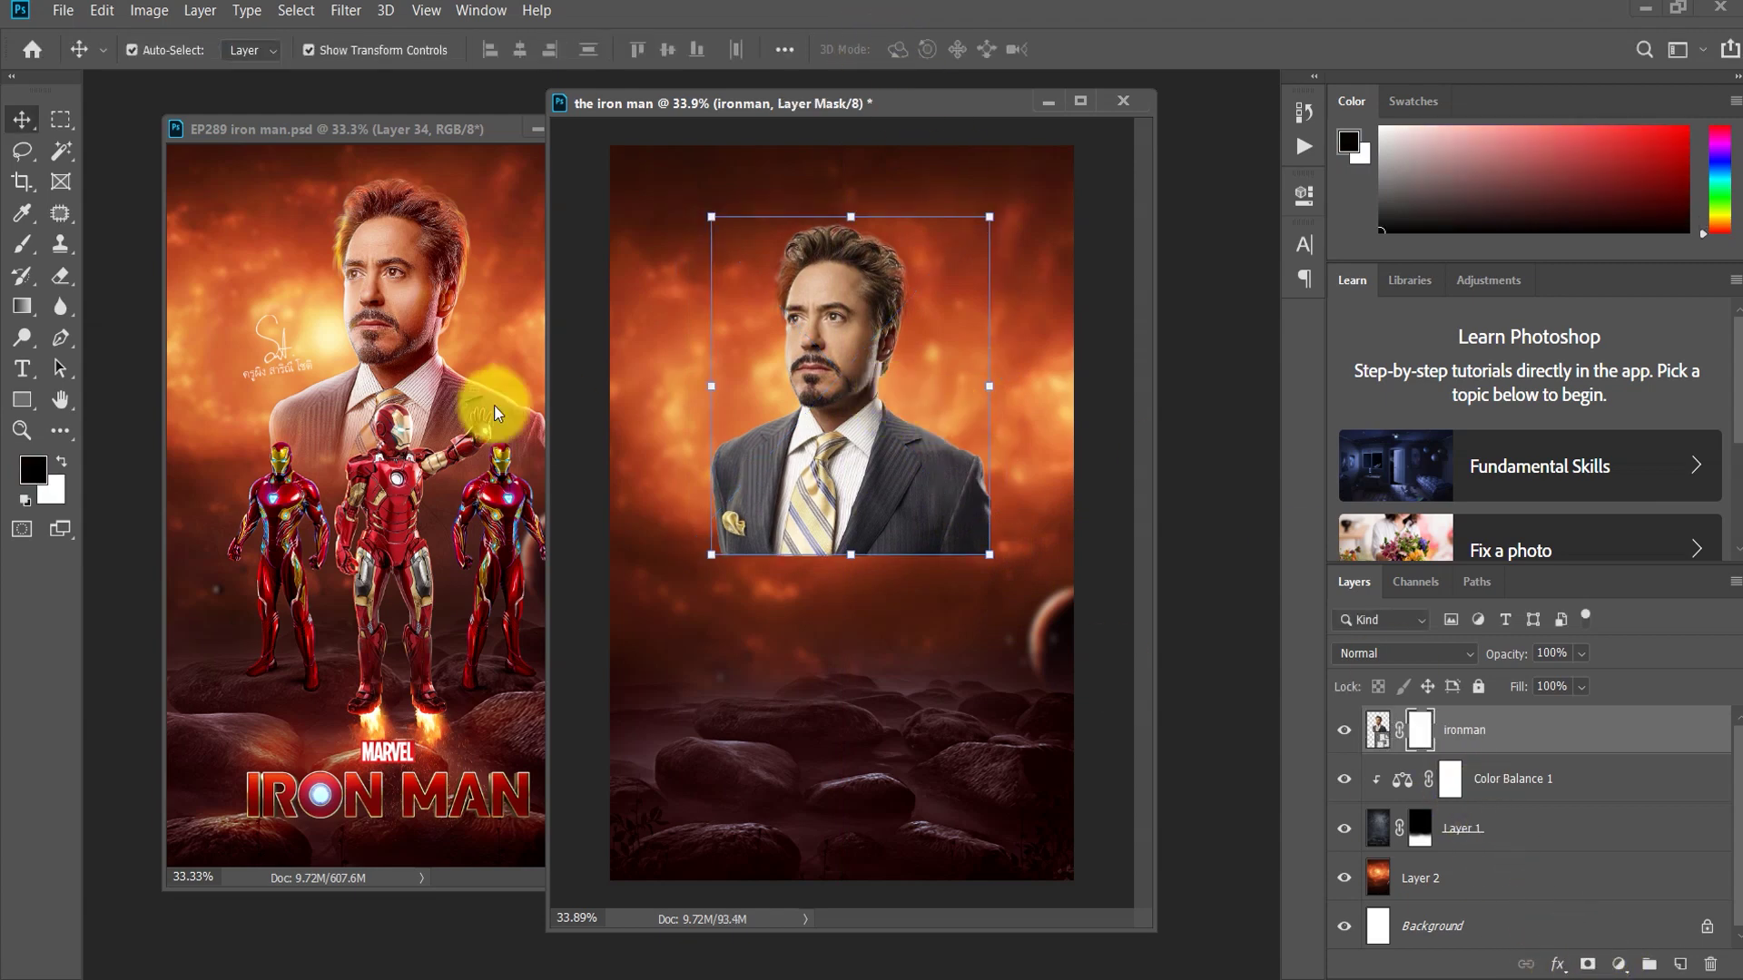
left_click_drag(30, 313, 90, 306)
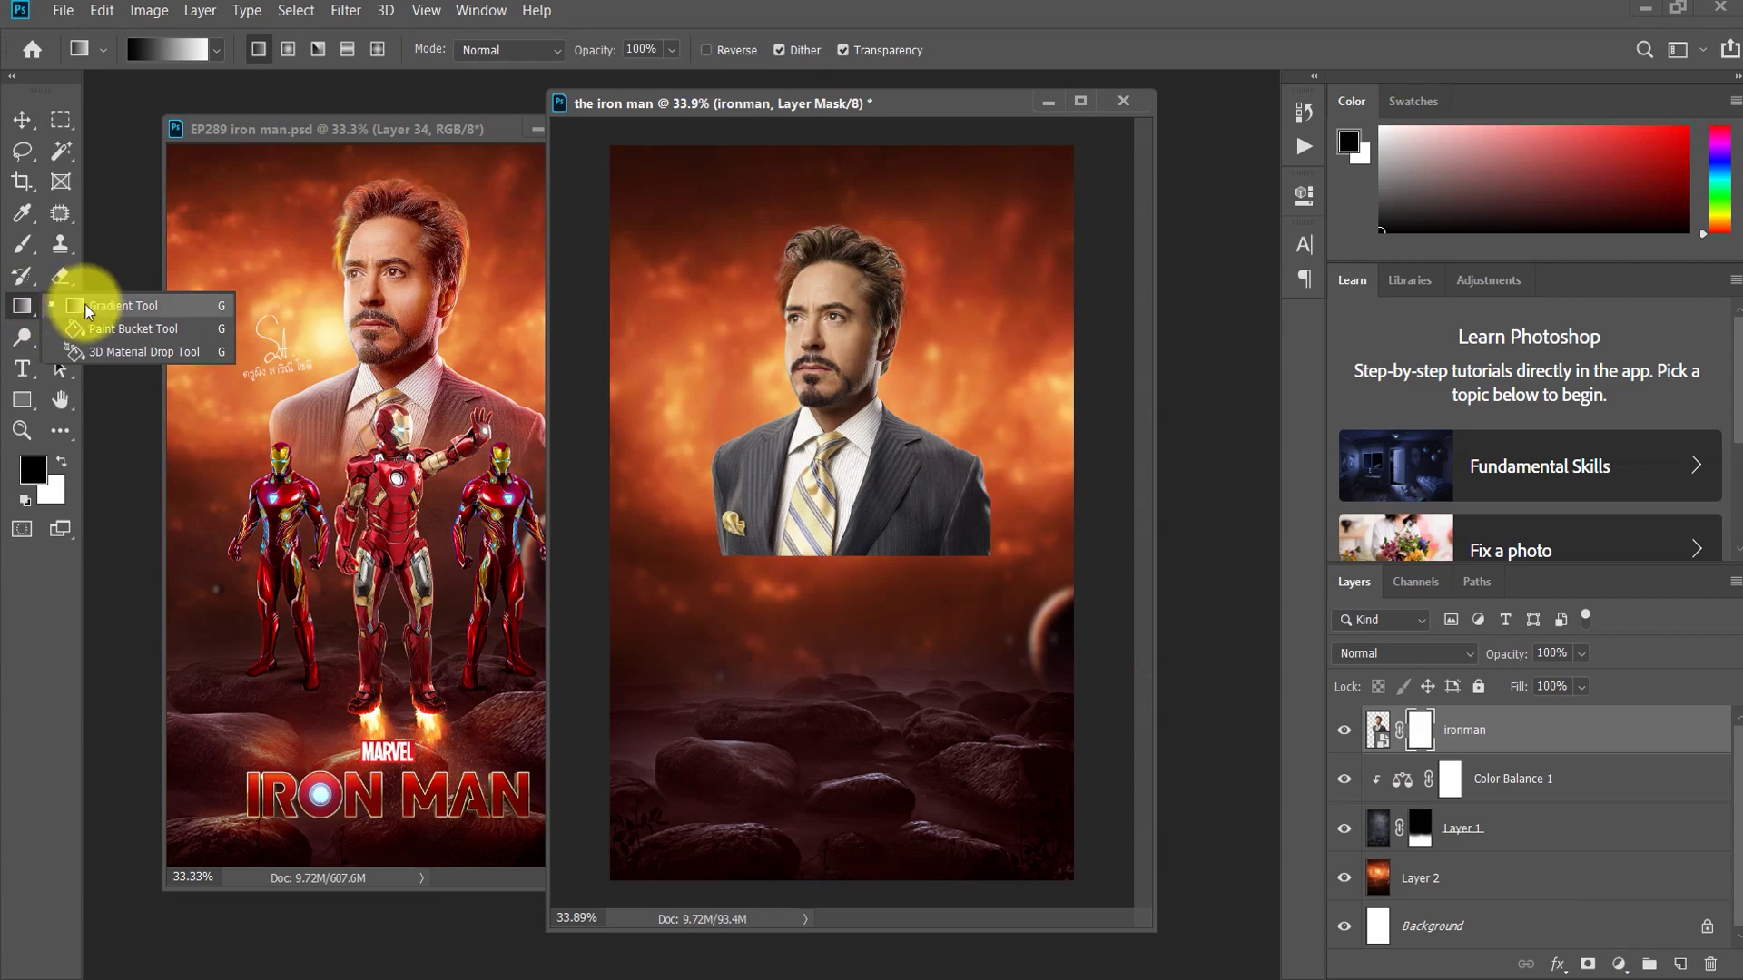
mouse_move(814, 576)
left_mouse_down()
mouse_move(790, 481)
mouse_move(843, 429)
mouse_move(831, 494)
left_mouse_up()
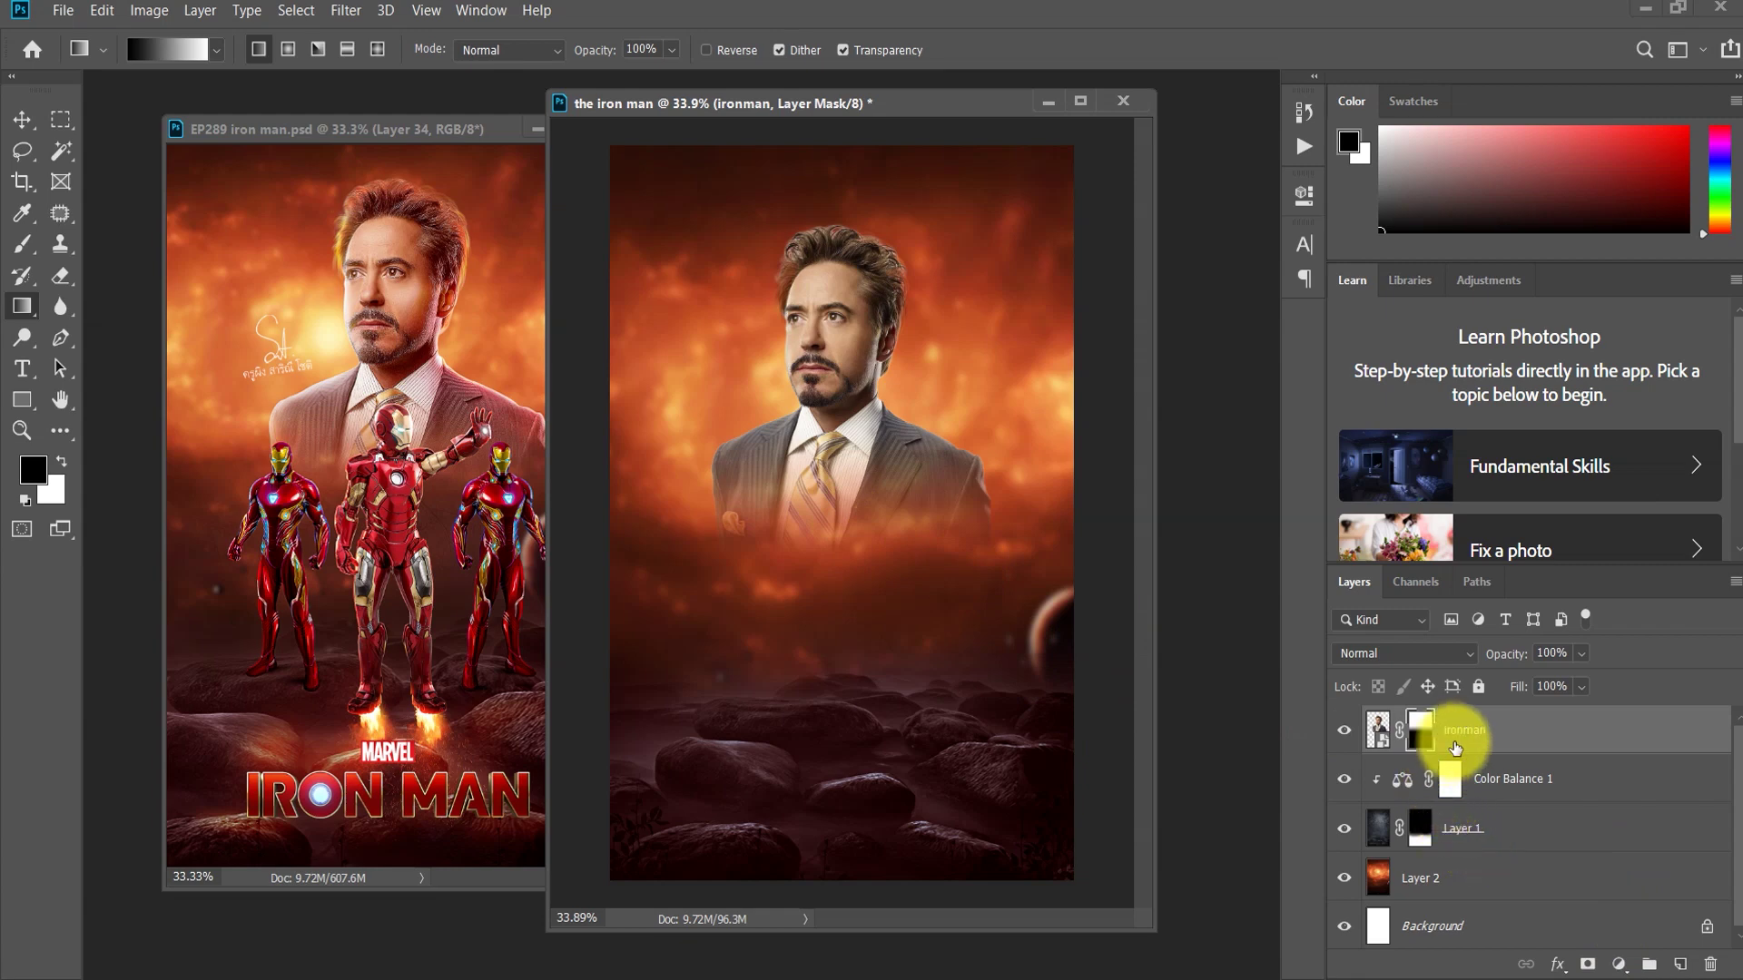
left_click(1617, 965)
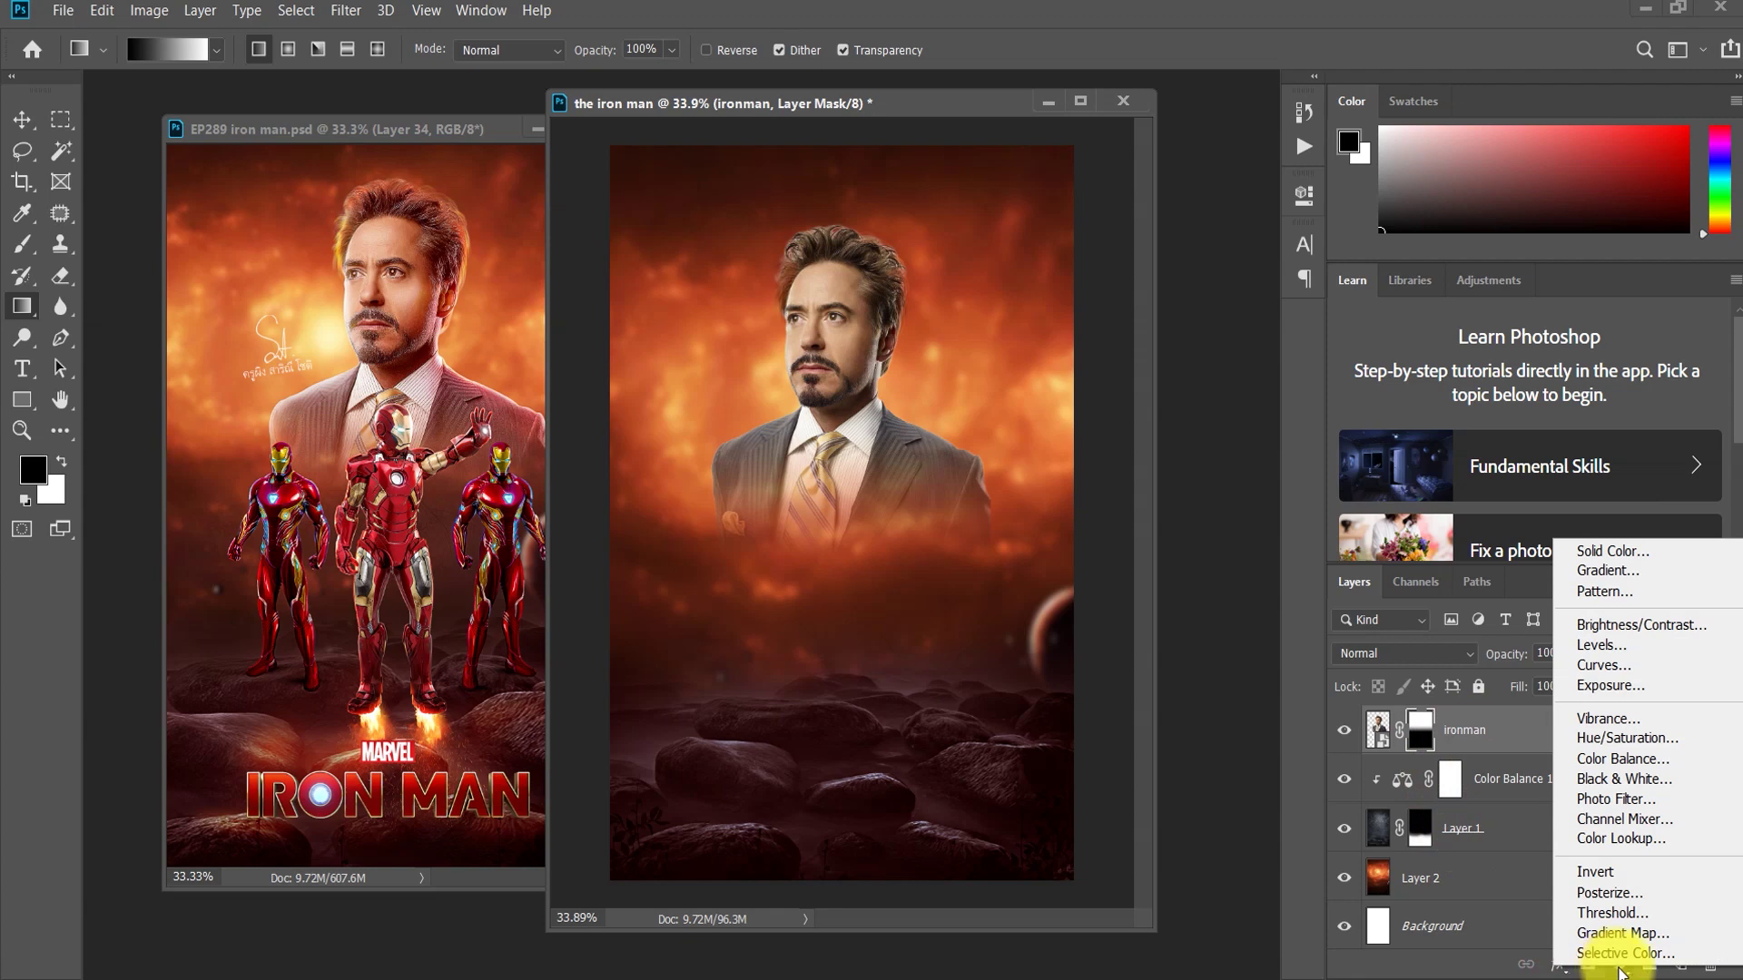
Step: Add a Color Balance adjustment over the portrait, pushing midtones toward red
left_click(1622, 759)
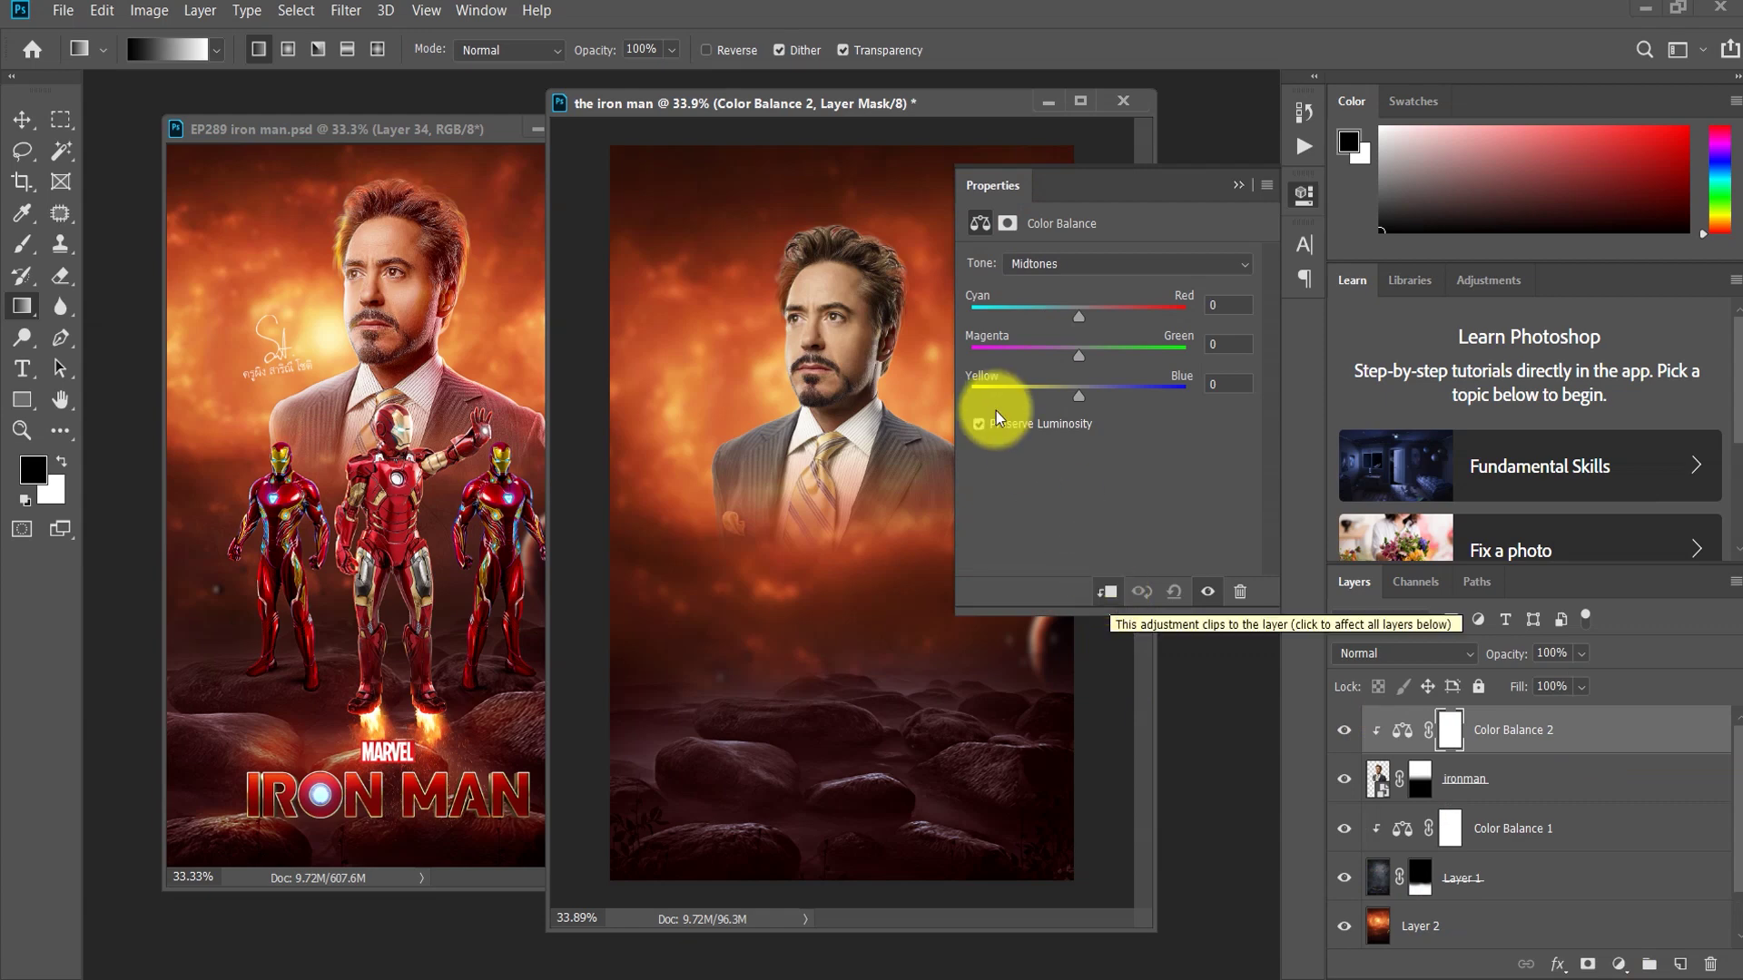
left_click(1081, 317)
left_click_drag(1080, 318, 1129, 323)
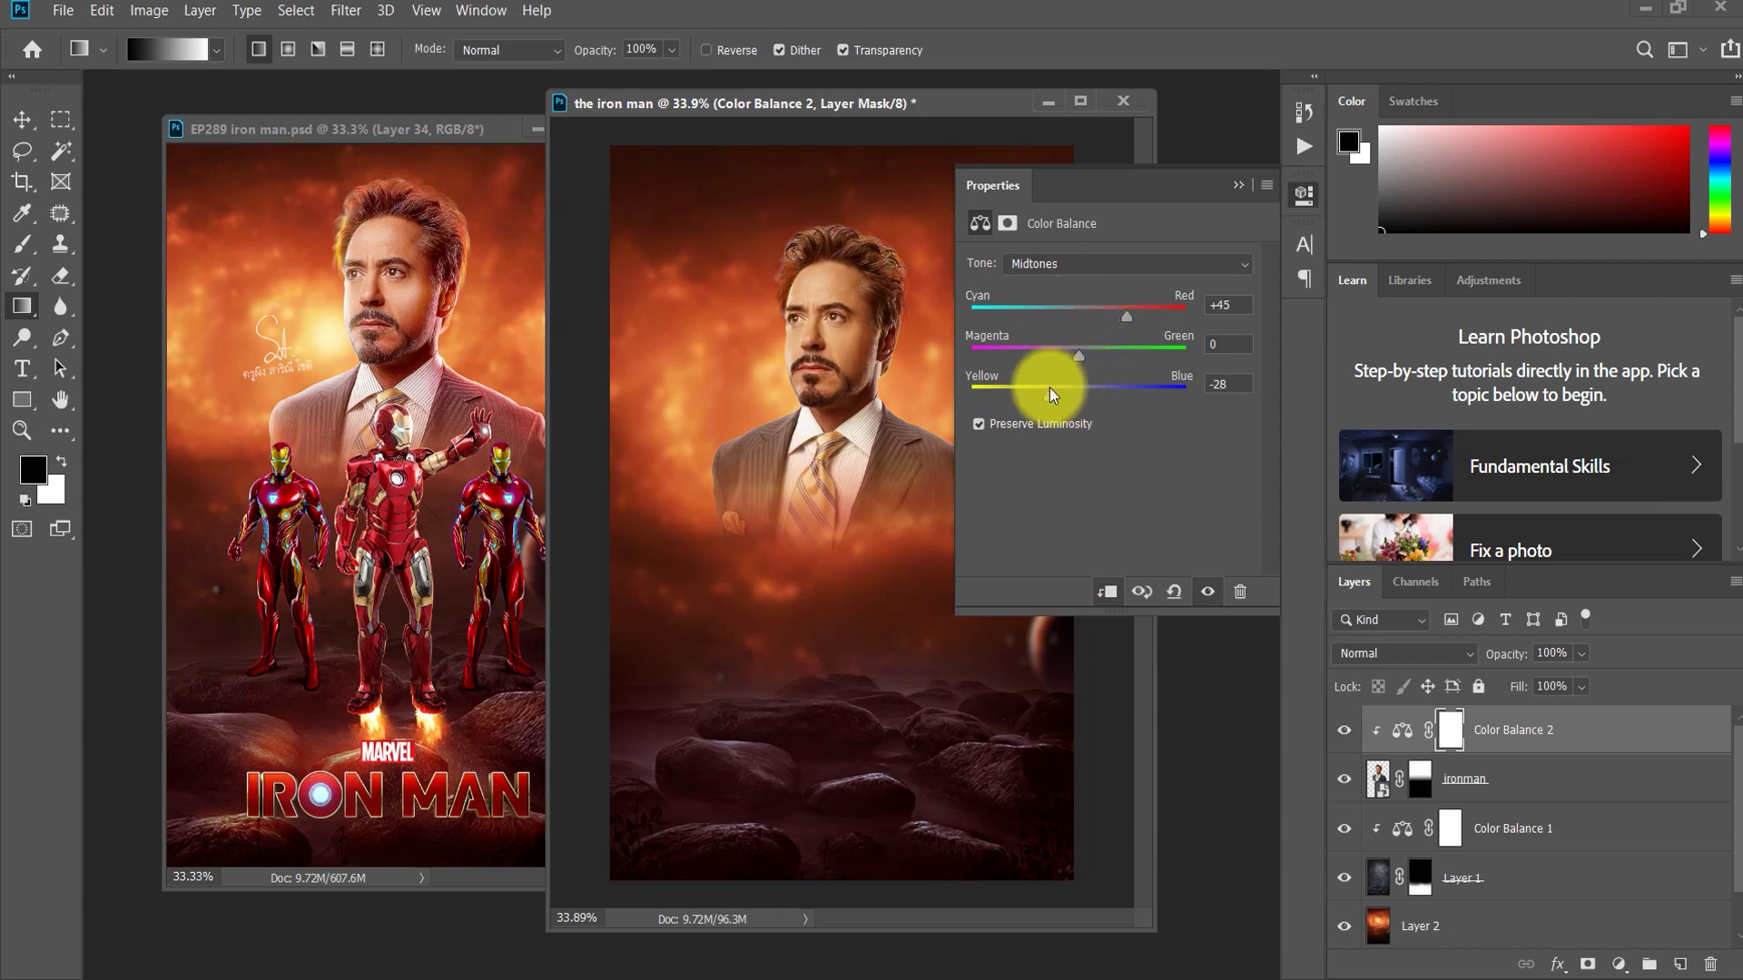
left_click_drag(1053, 388, 1078, 390)
Step: Warm the portrait's shadows and highlights toward red as well
left_click(1090, 271)
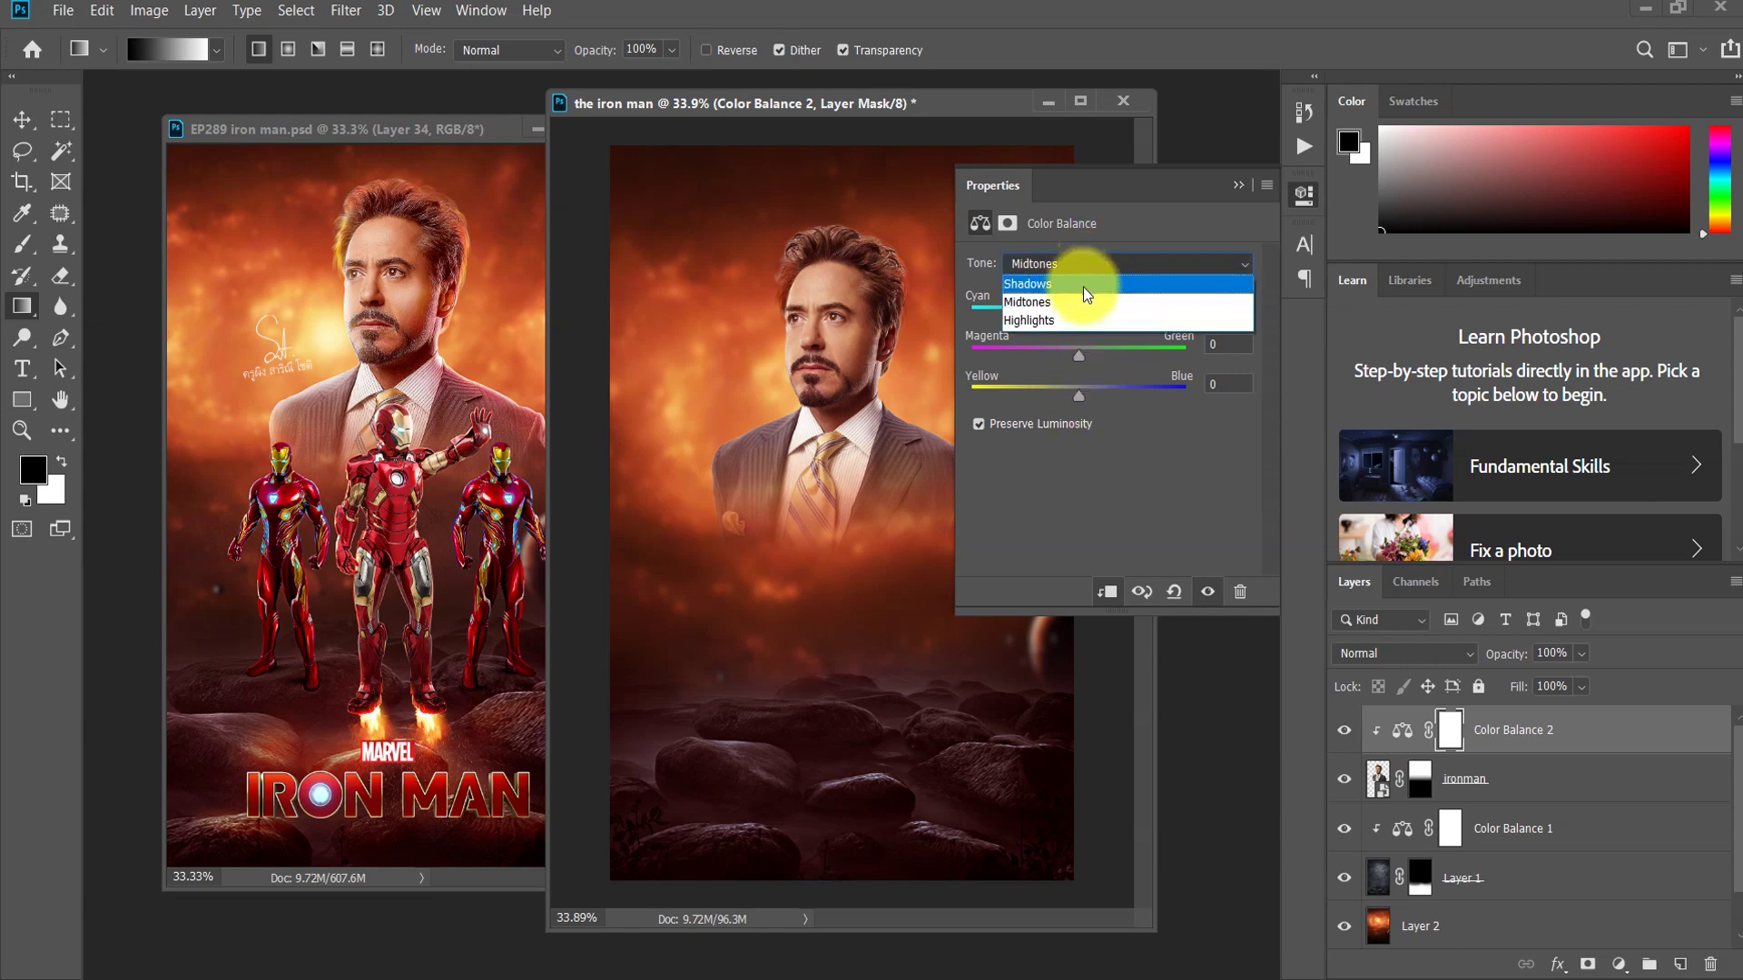
left_click(1081, 287)
left_click_drag(1083, 311, 1089, 315)
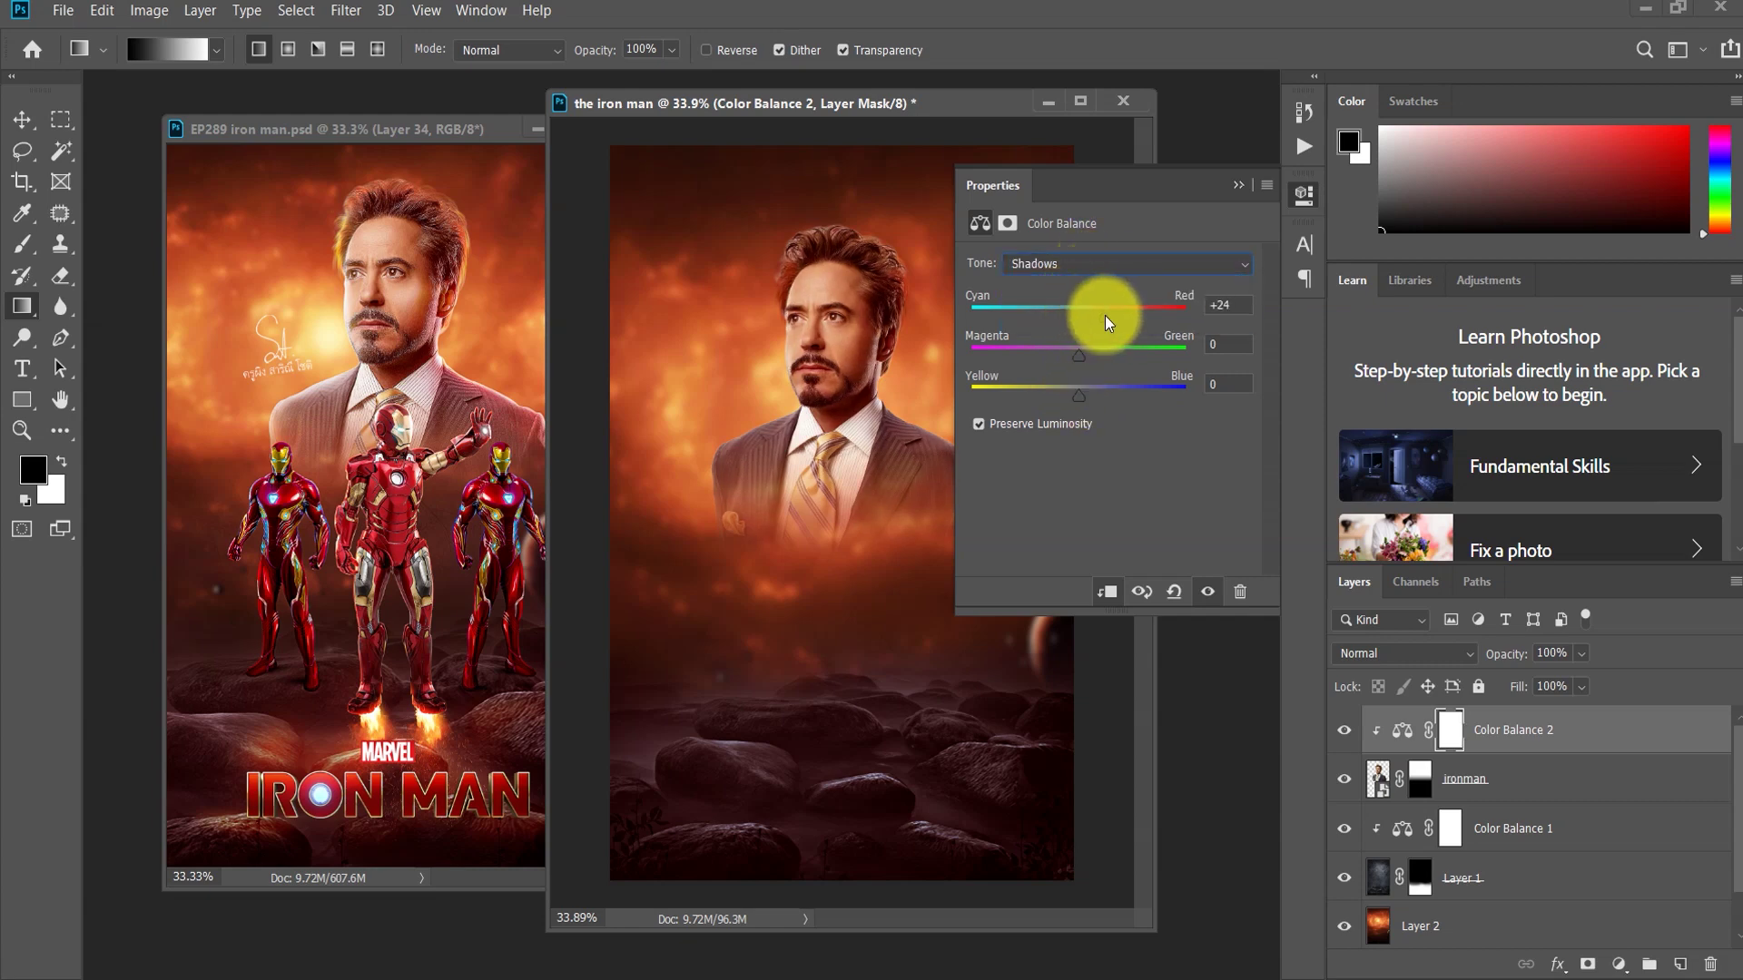
left_click(1071, 269)
left_click(1070, 314)
left_click_drag(1079, 318, 1087, 315)
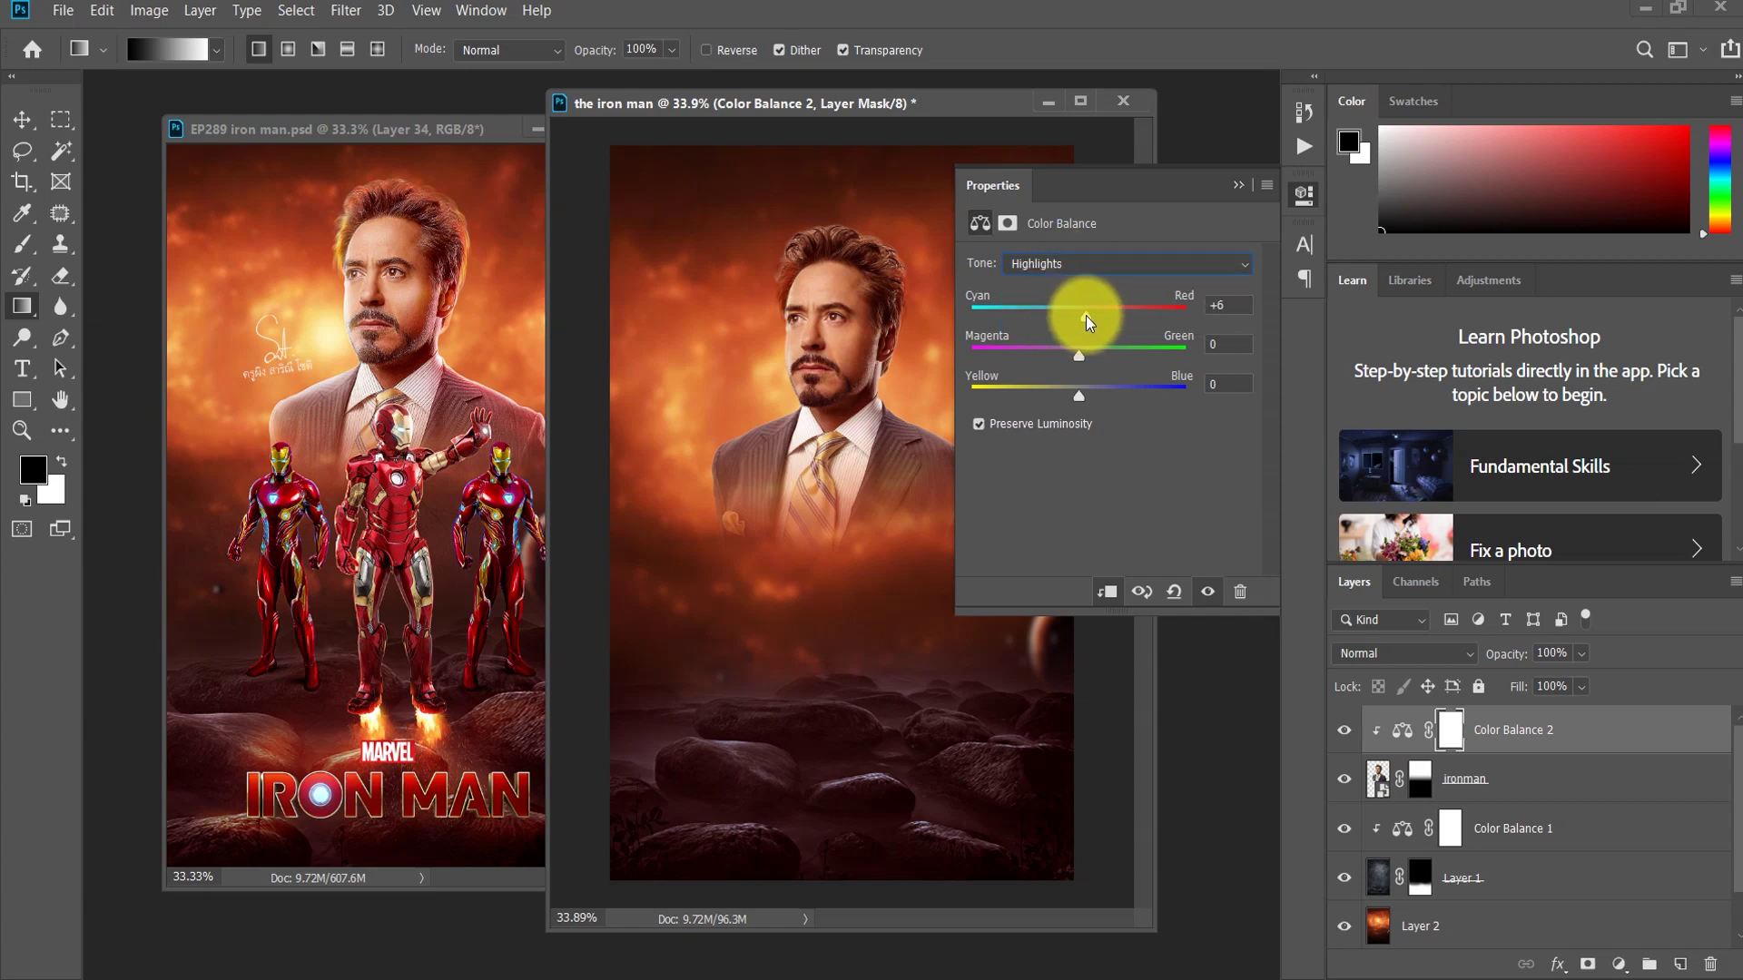
left_click(1303, 195)
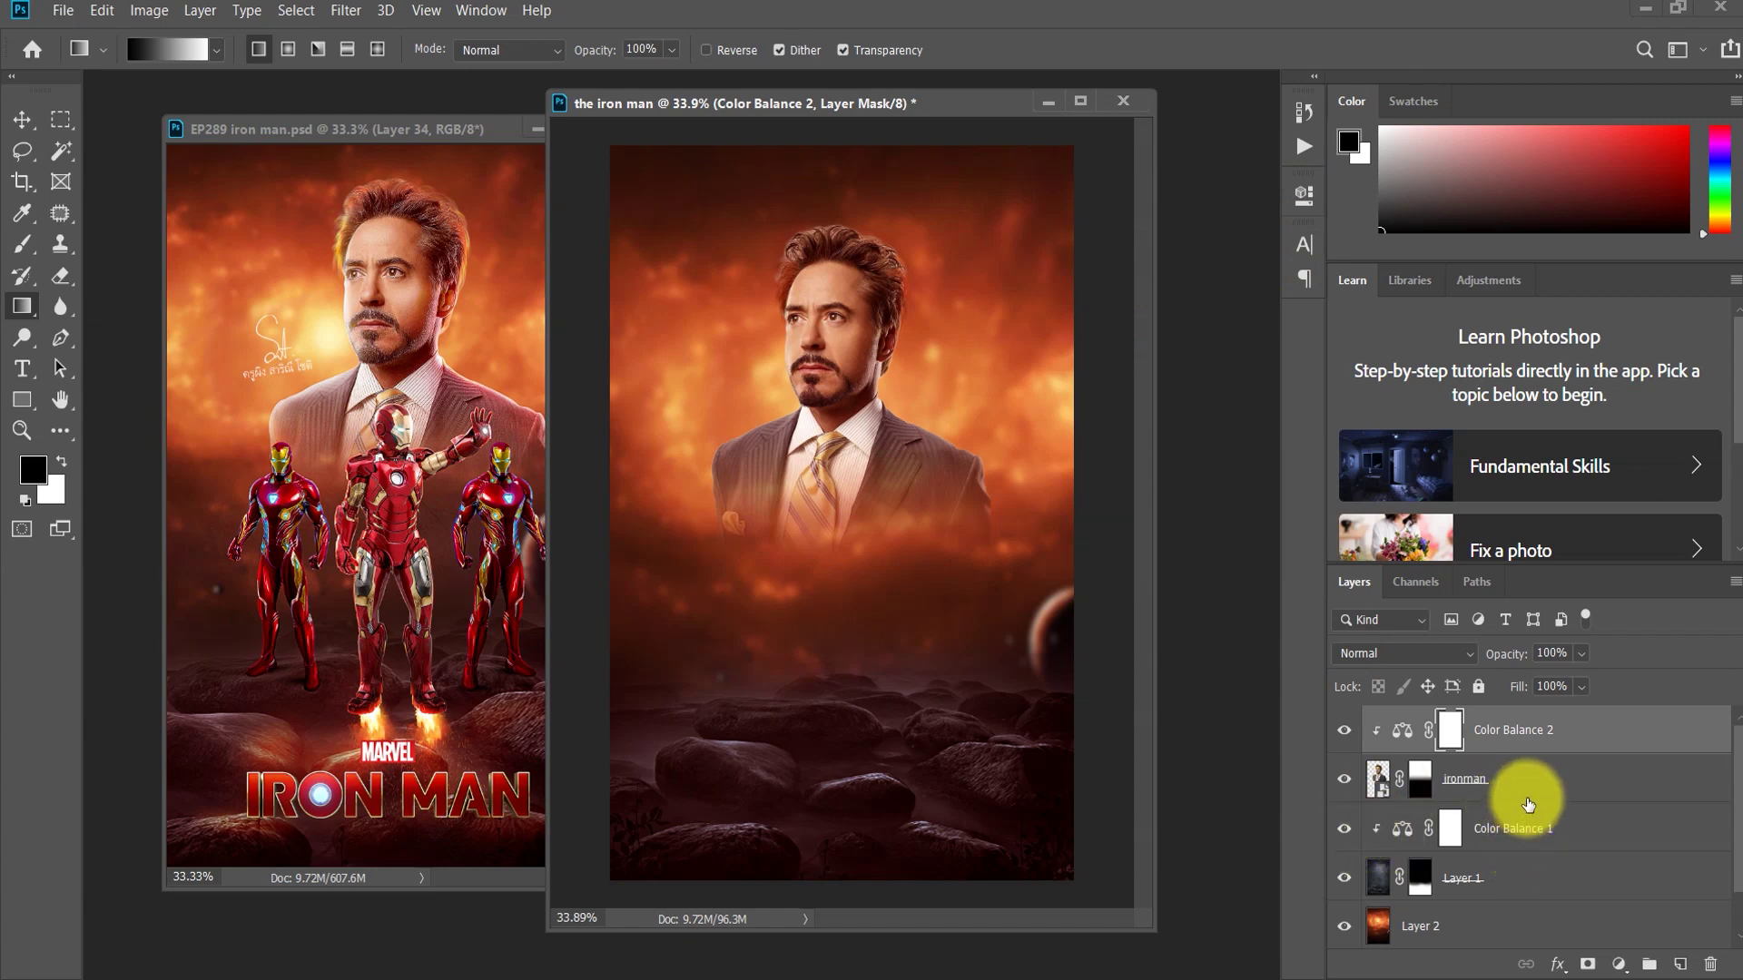
Step: Add a new Layer 3 in Color Dodge mode, clipped to the portrait
left_click(1679, 964)
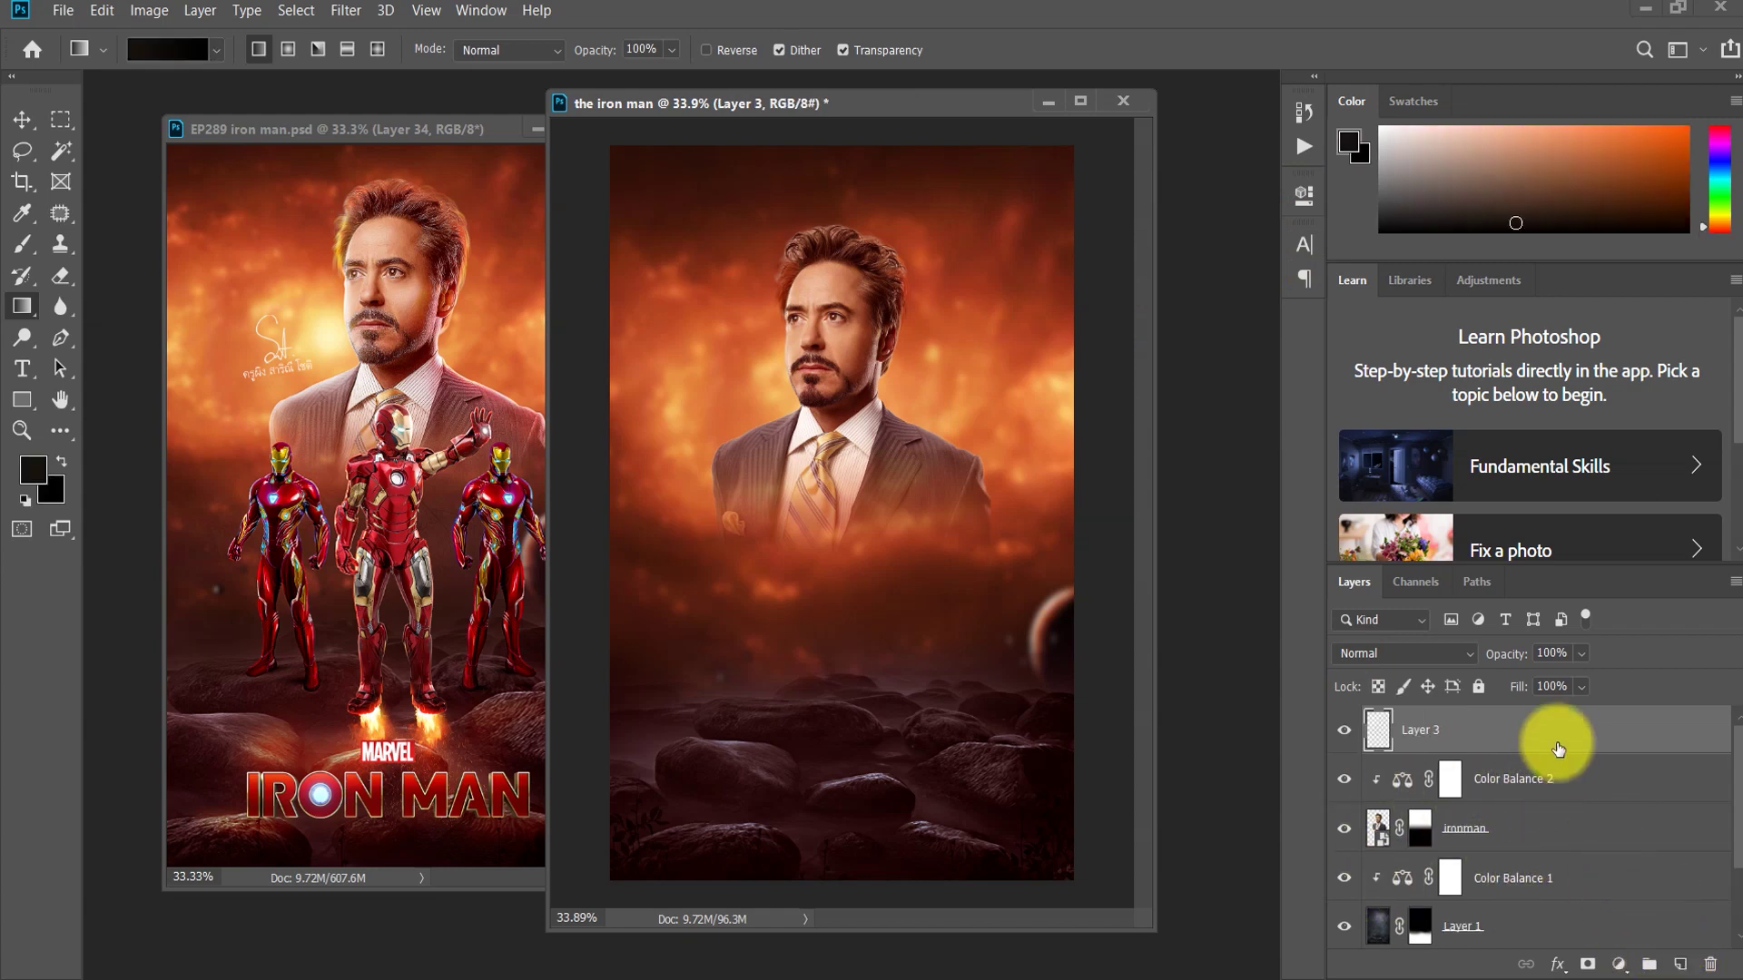
left_click(1445, 655)
left_click(1445, 656)
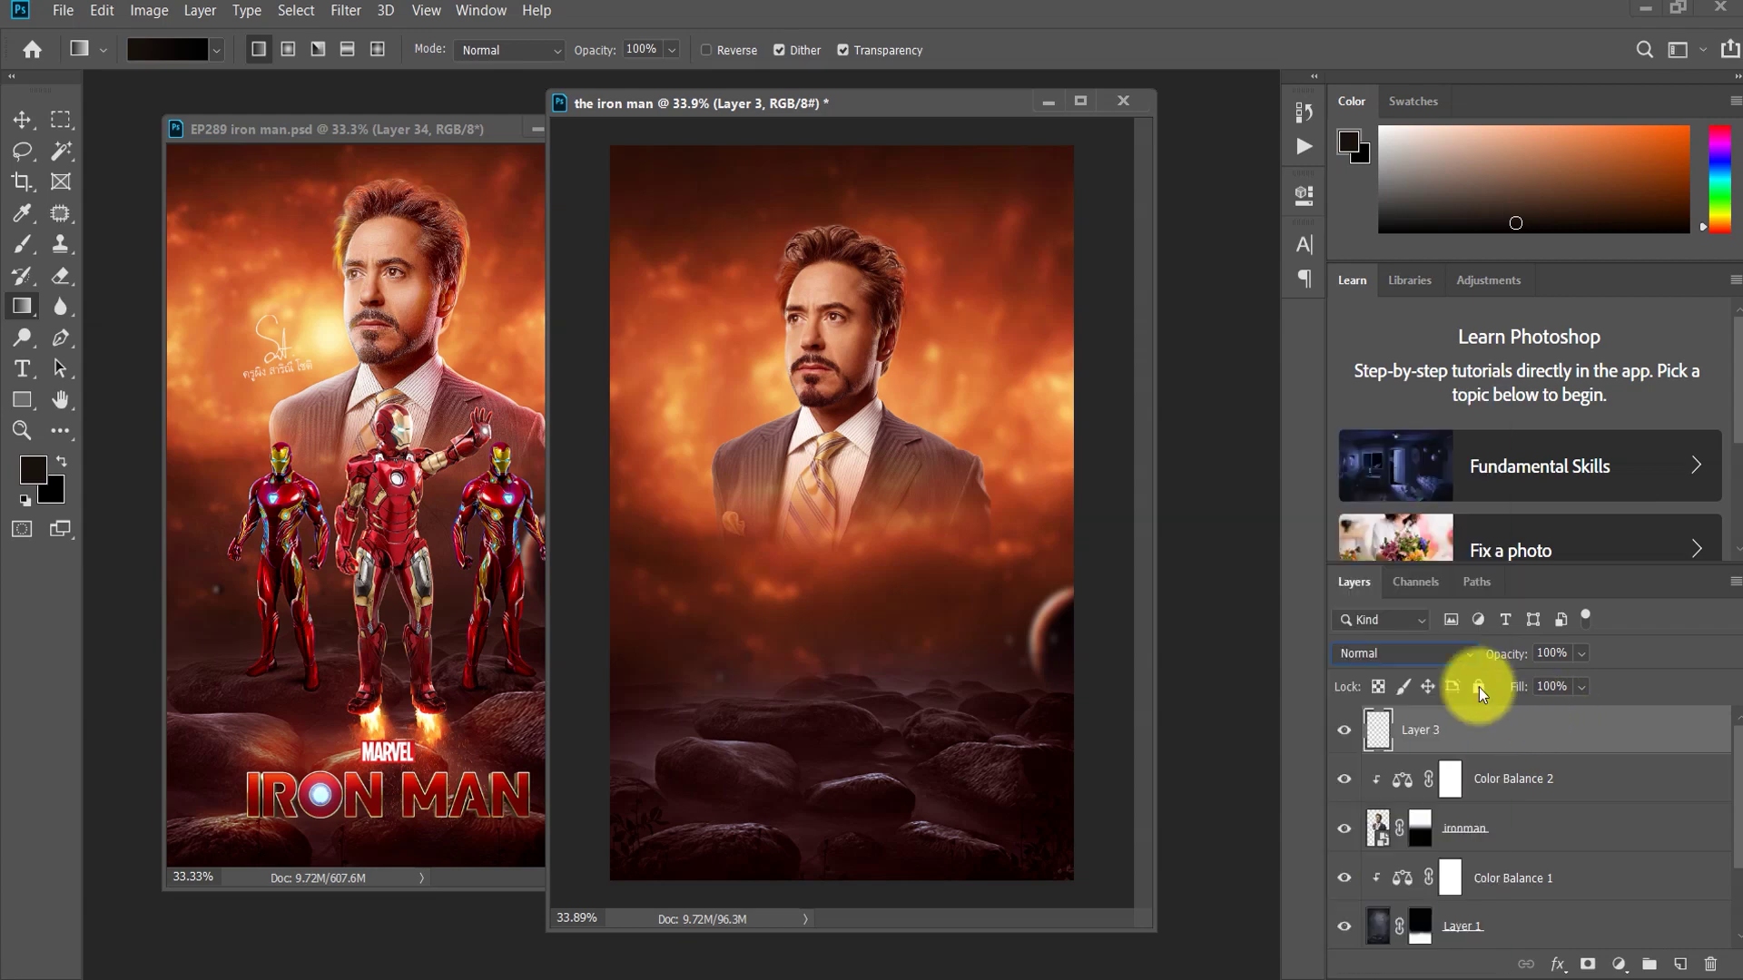
left_click(1380, 661)
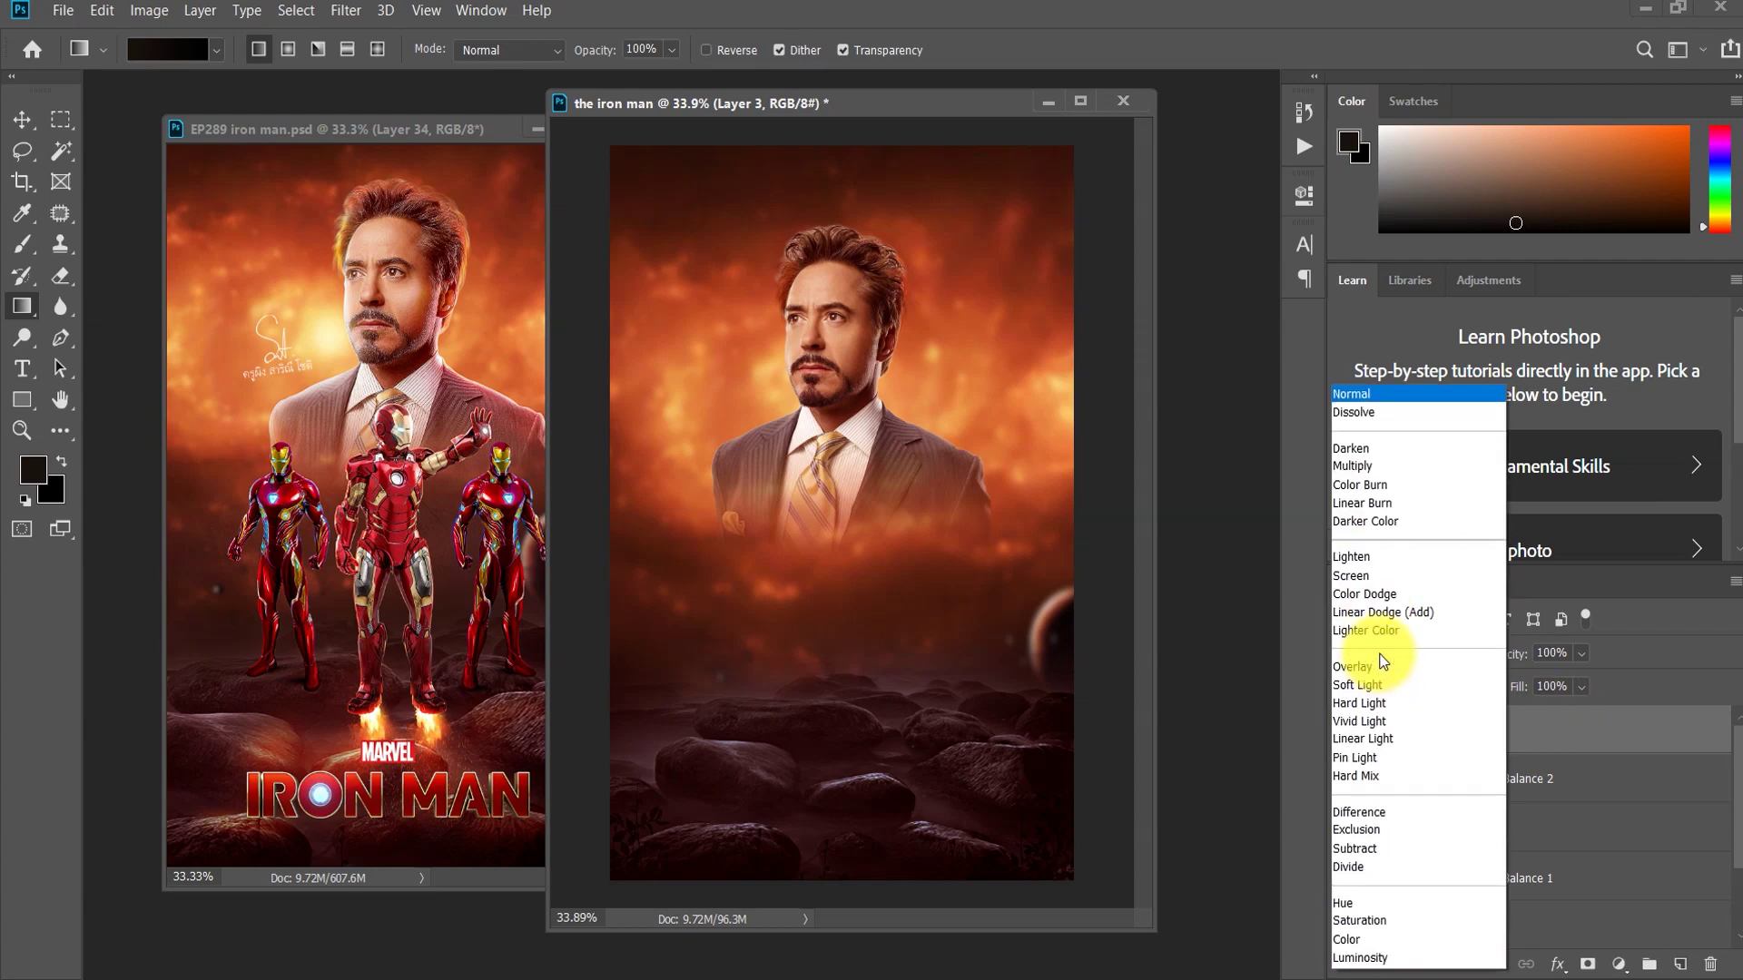
left_click(1372, 594)
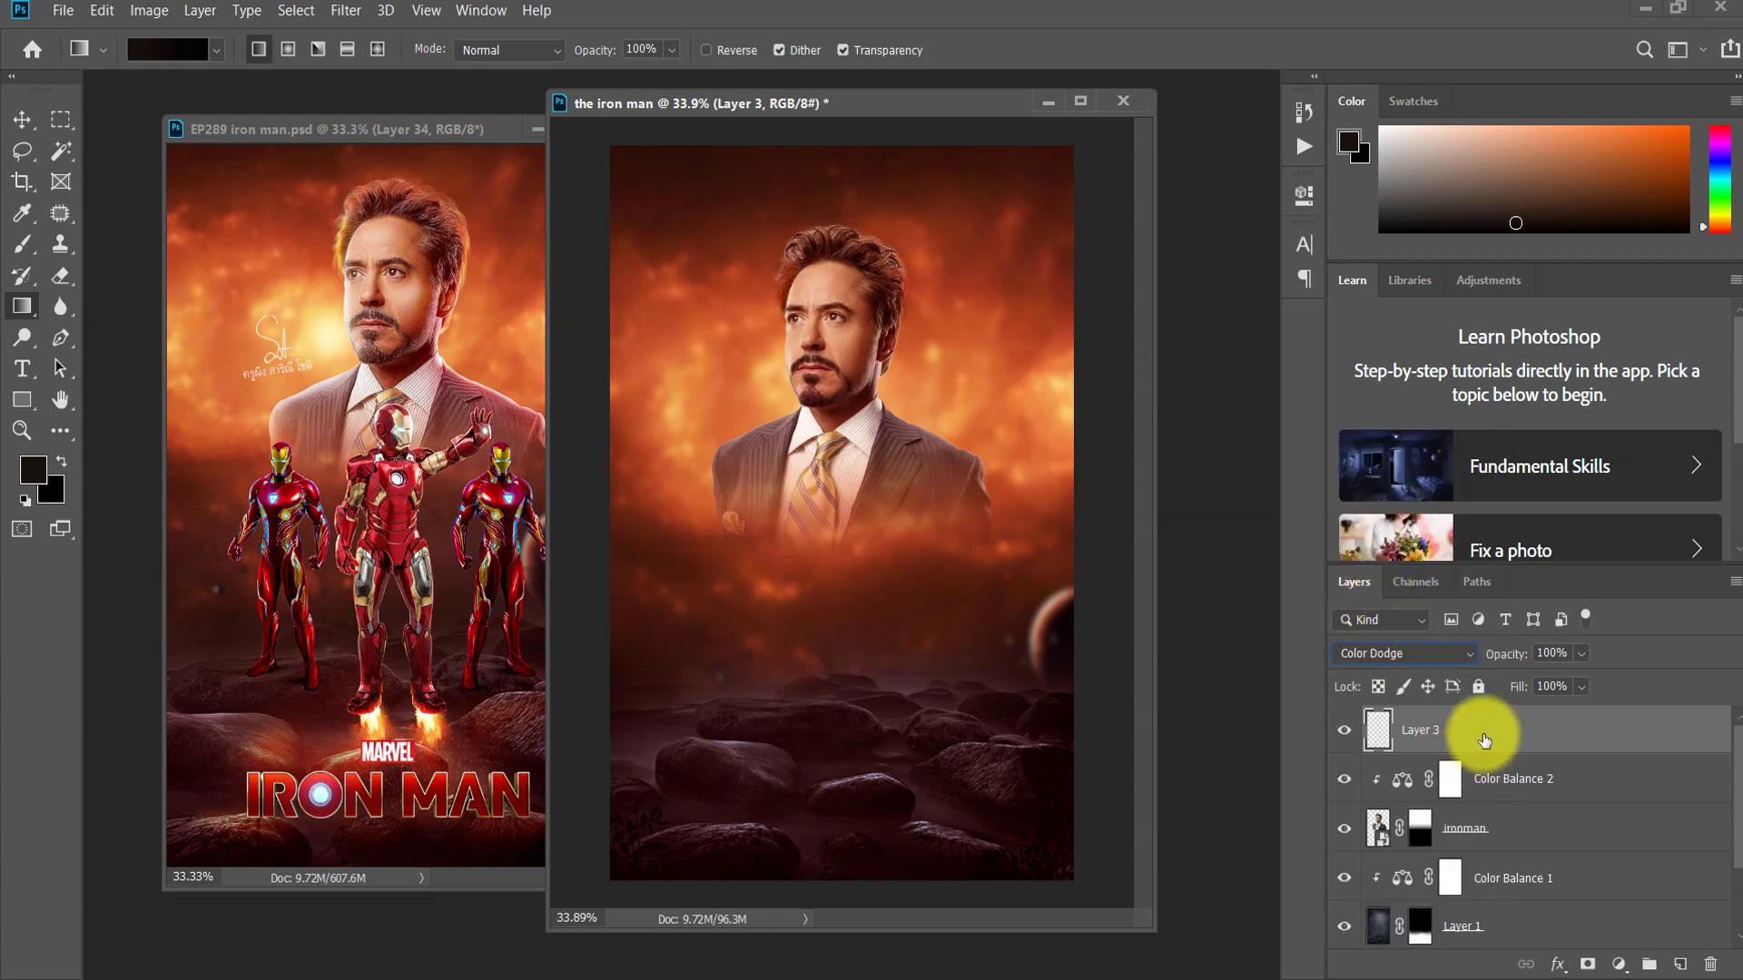
right_click(1485, 740)
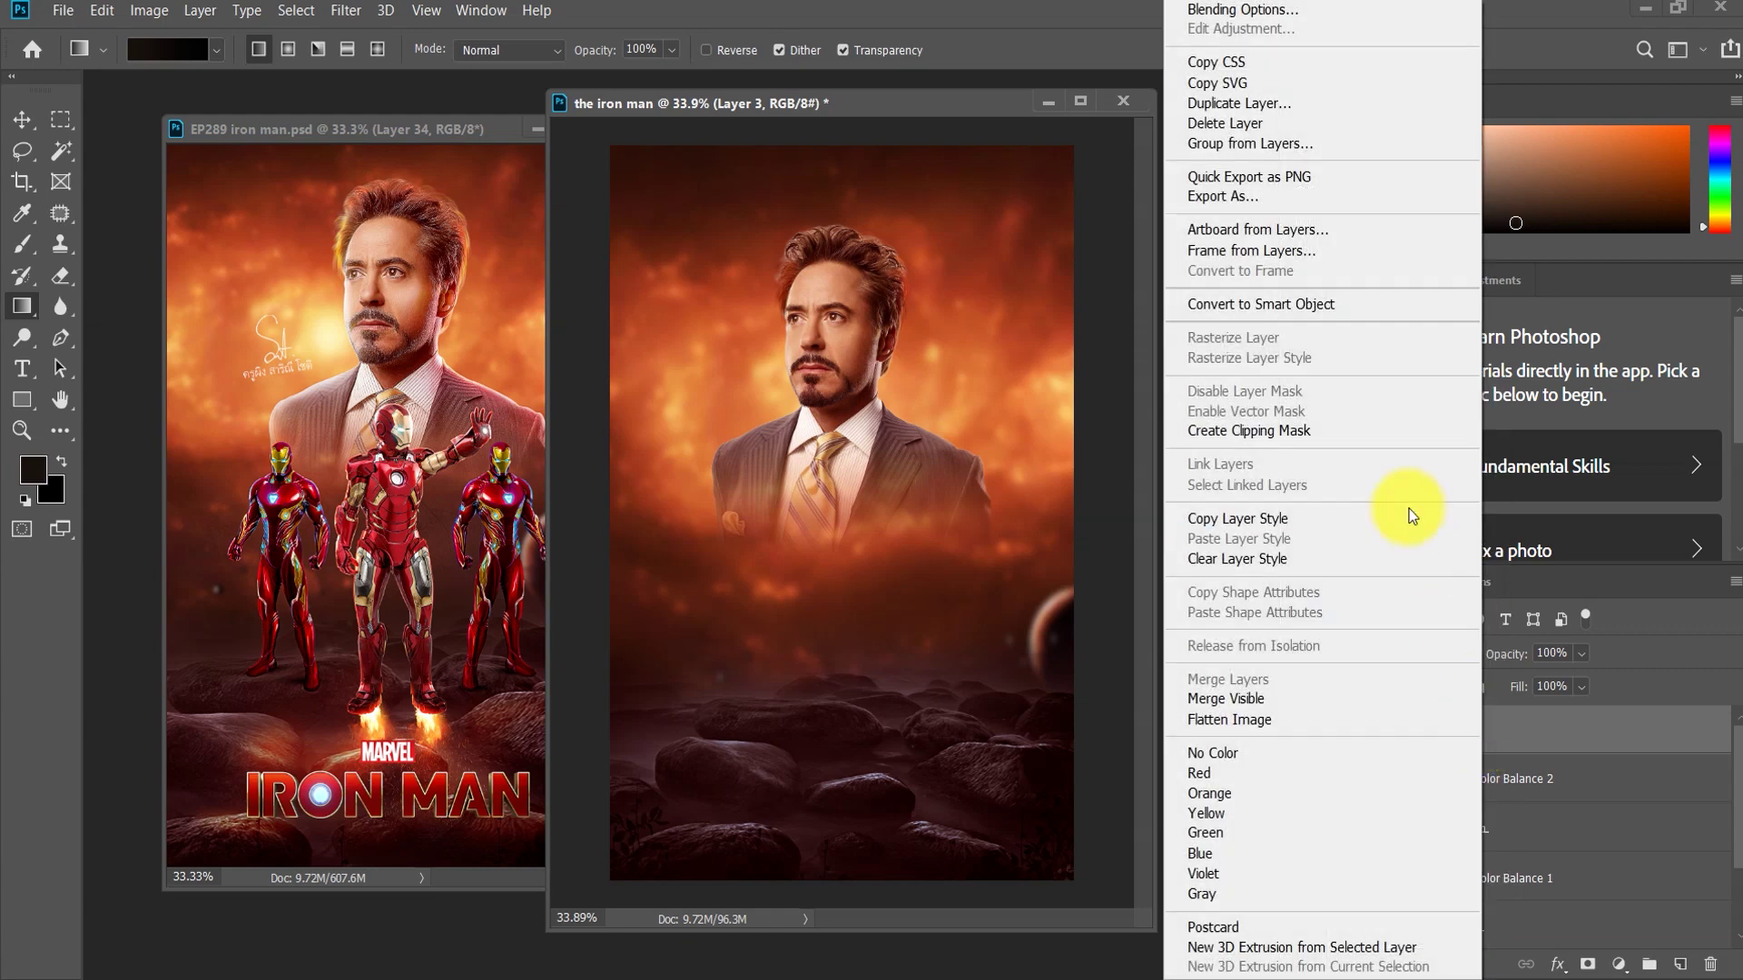
left_click(1358, 433)
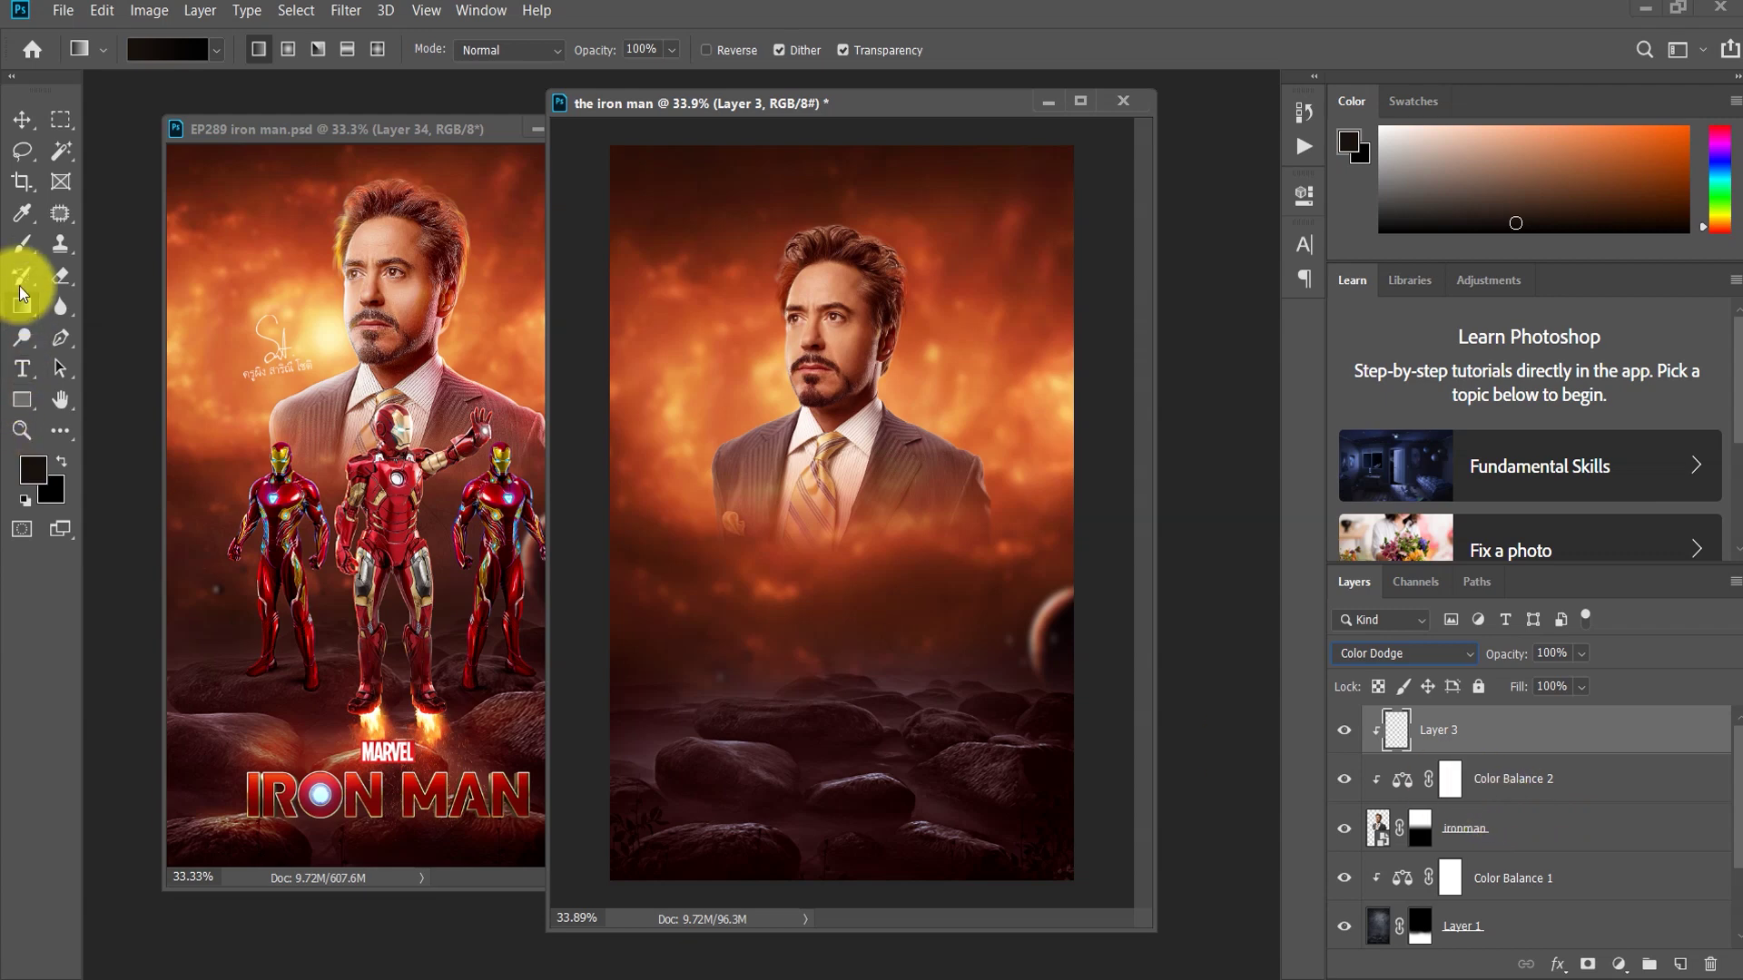
Step: Choose a pale yellow foreground colour for the brush
left_click(24, 253)
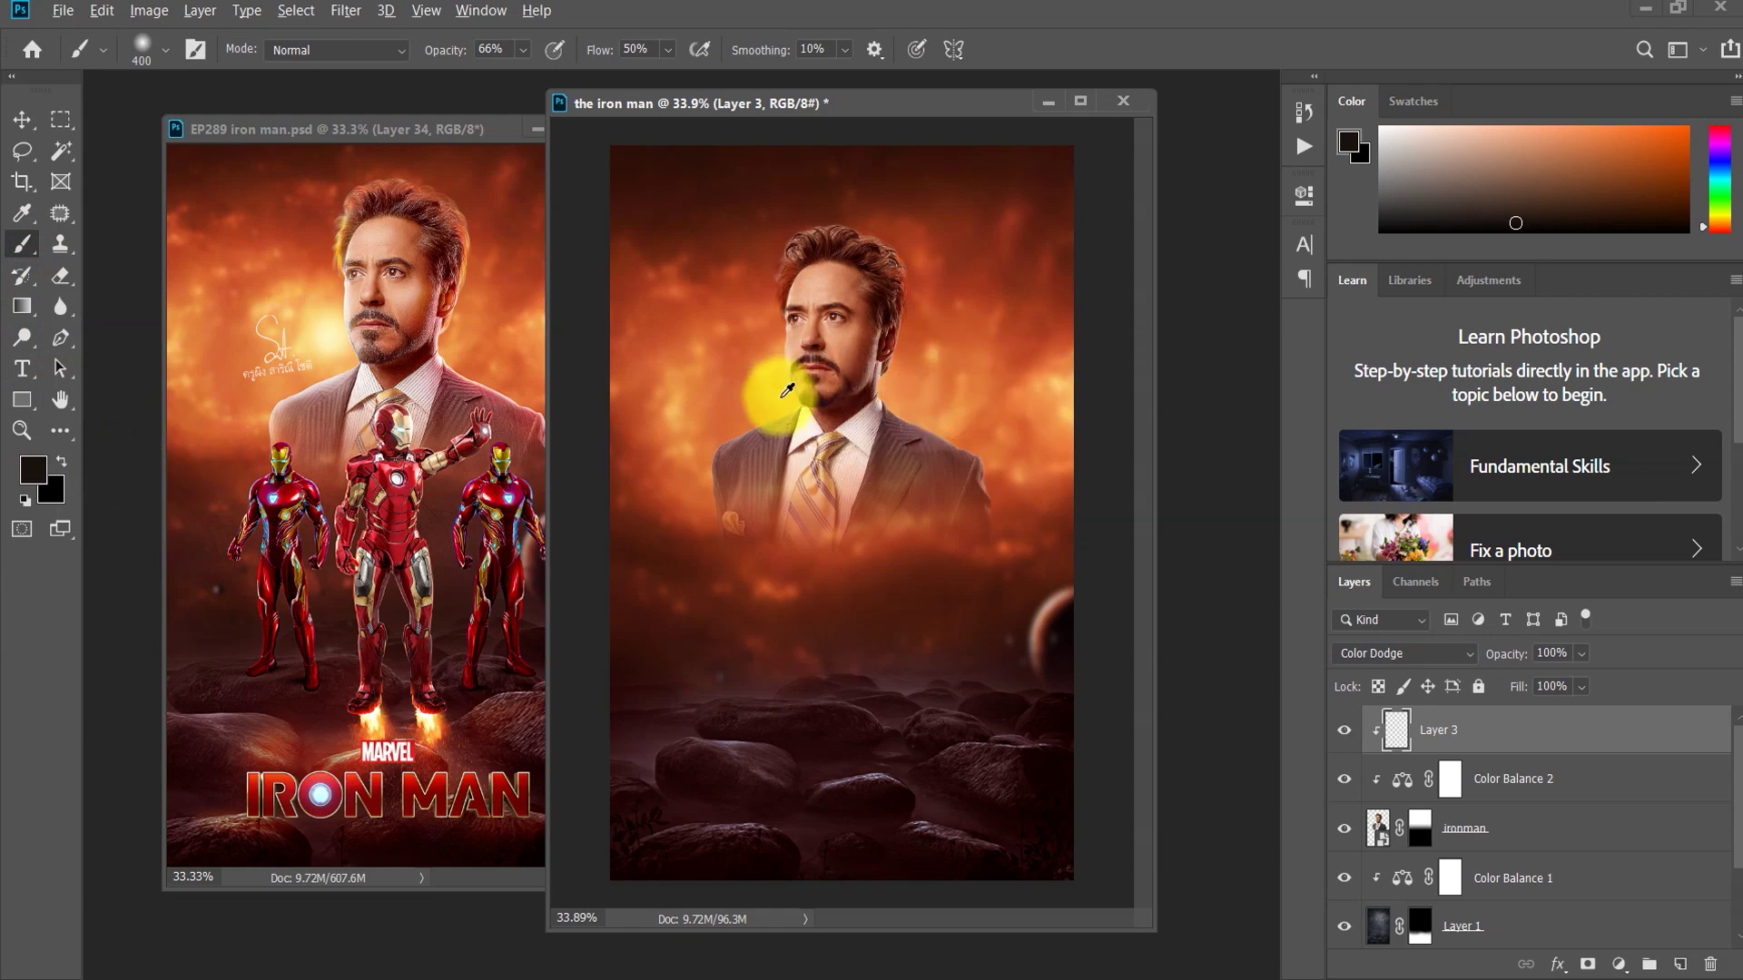
left_click(32, 470)
mouse_move(1232, 290)
left_mouse_down()
mouse_move(1206, 272)
mouse_move(1334, 272)
mouse_move(1229, 281)
left_mouse_up()
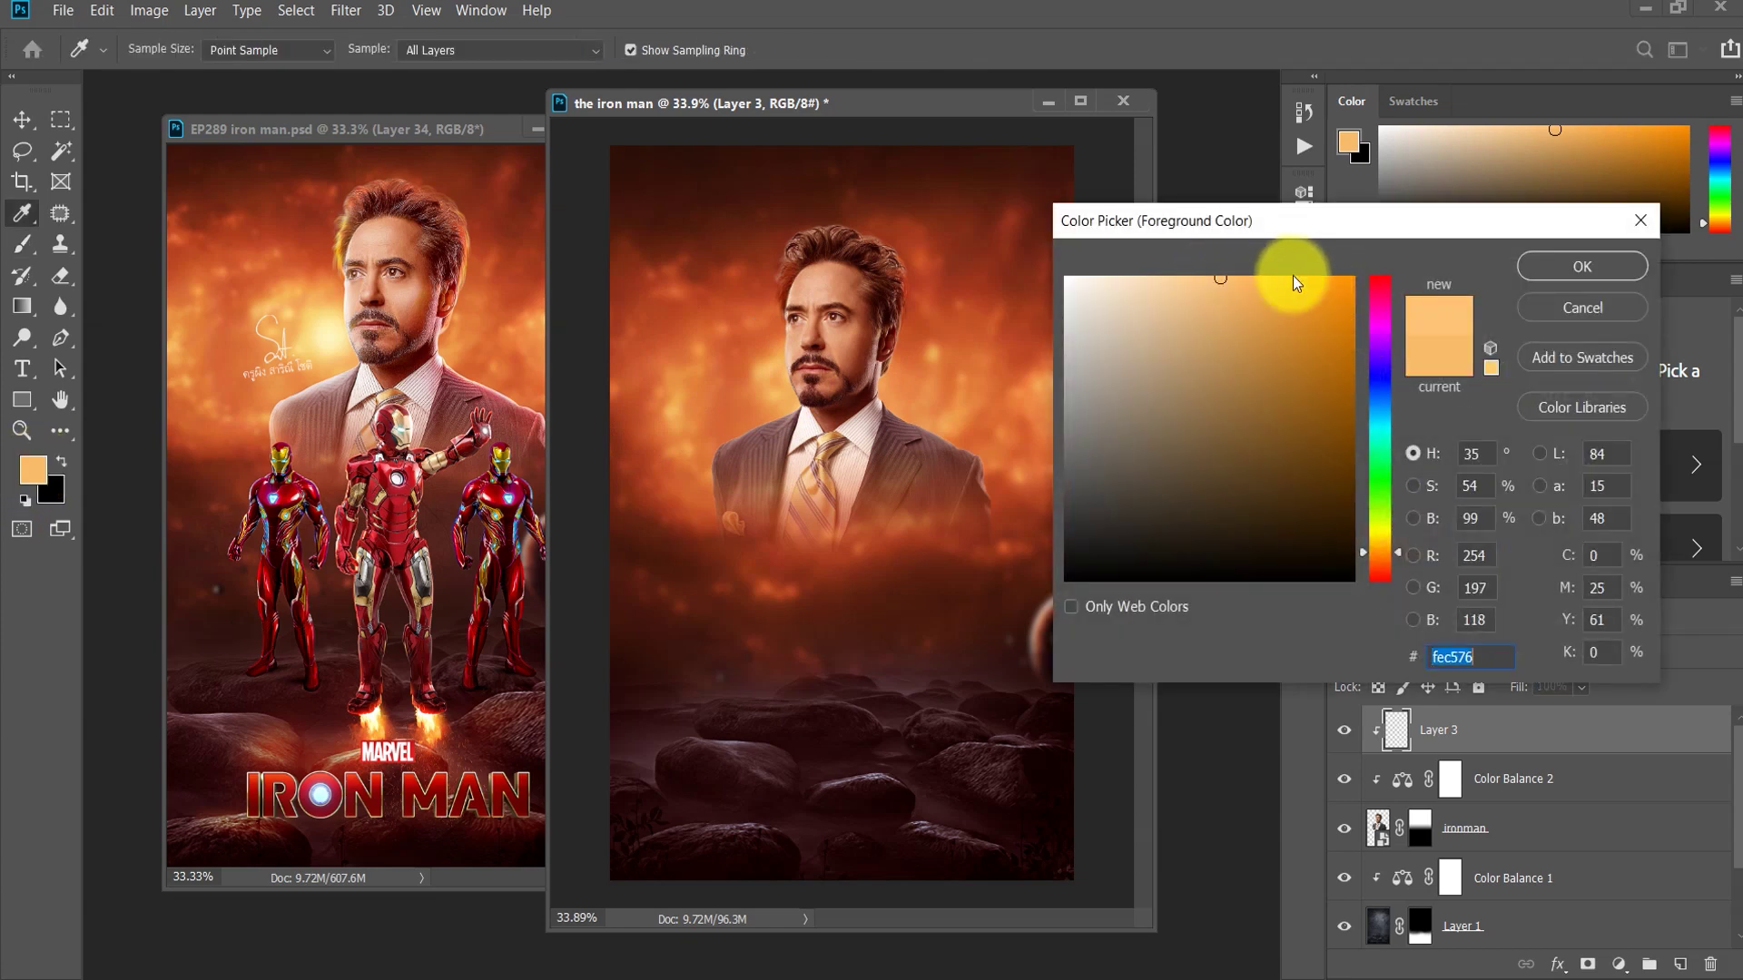
left_click(1386, 539)
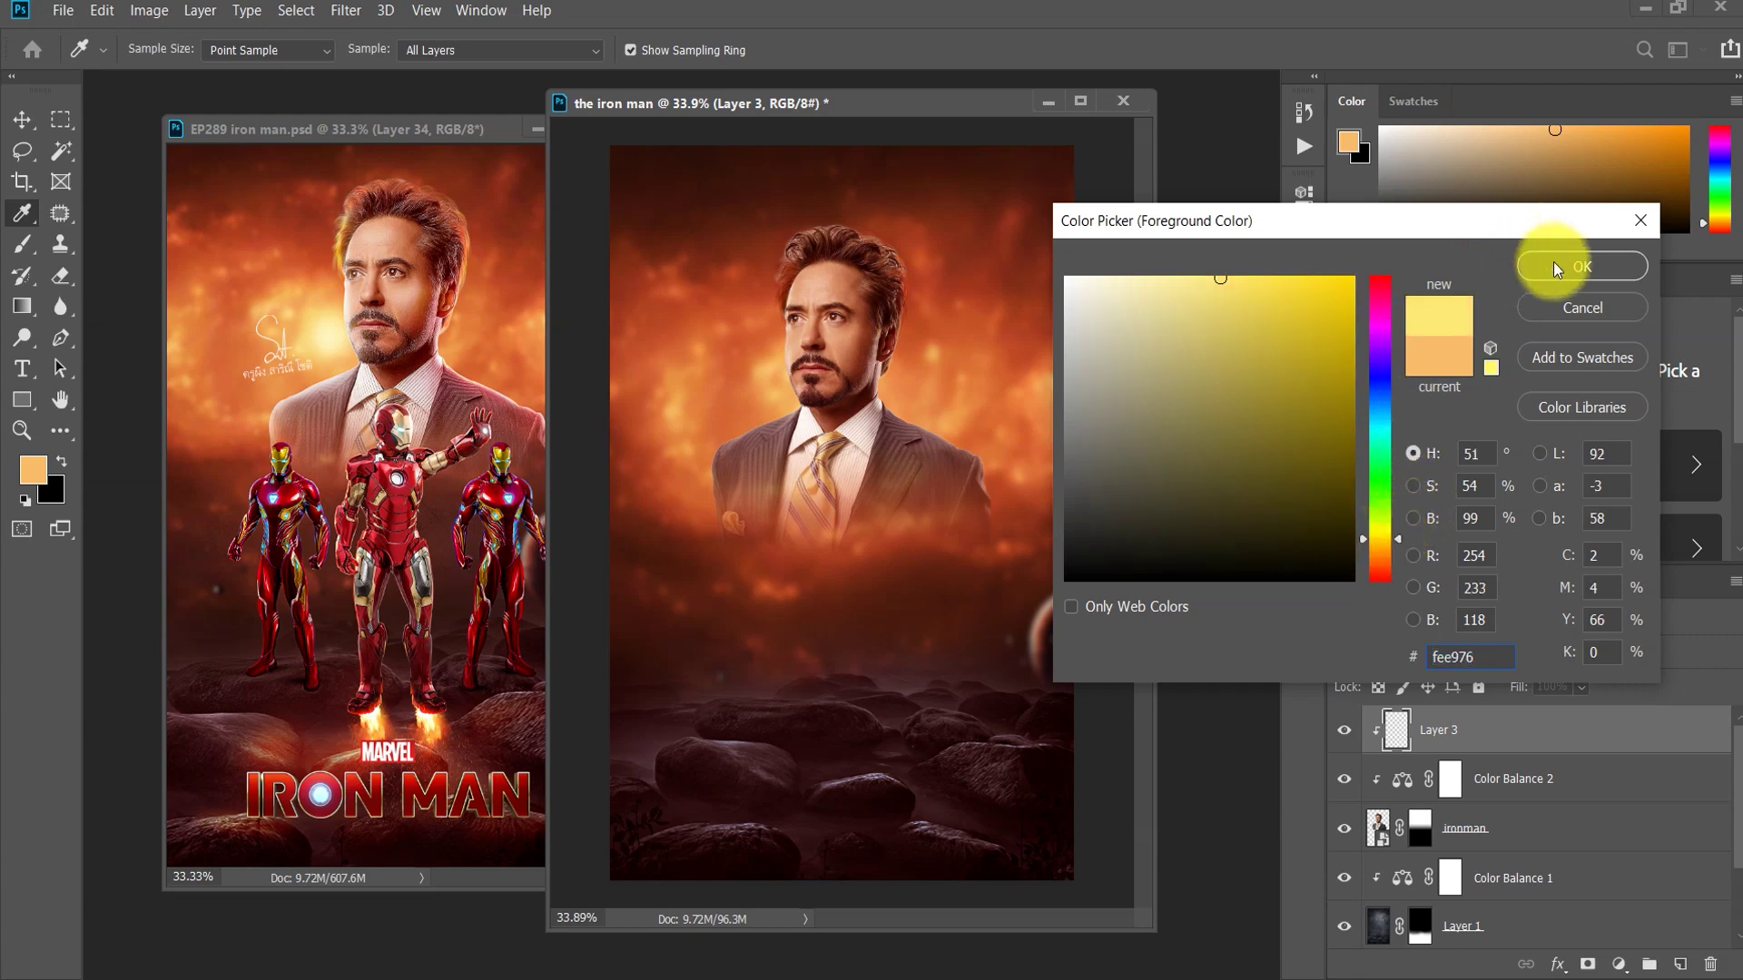
left_click_drag(1477, 656, 1304, 645)
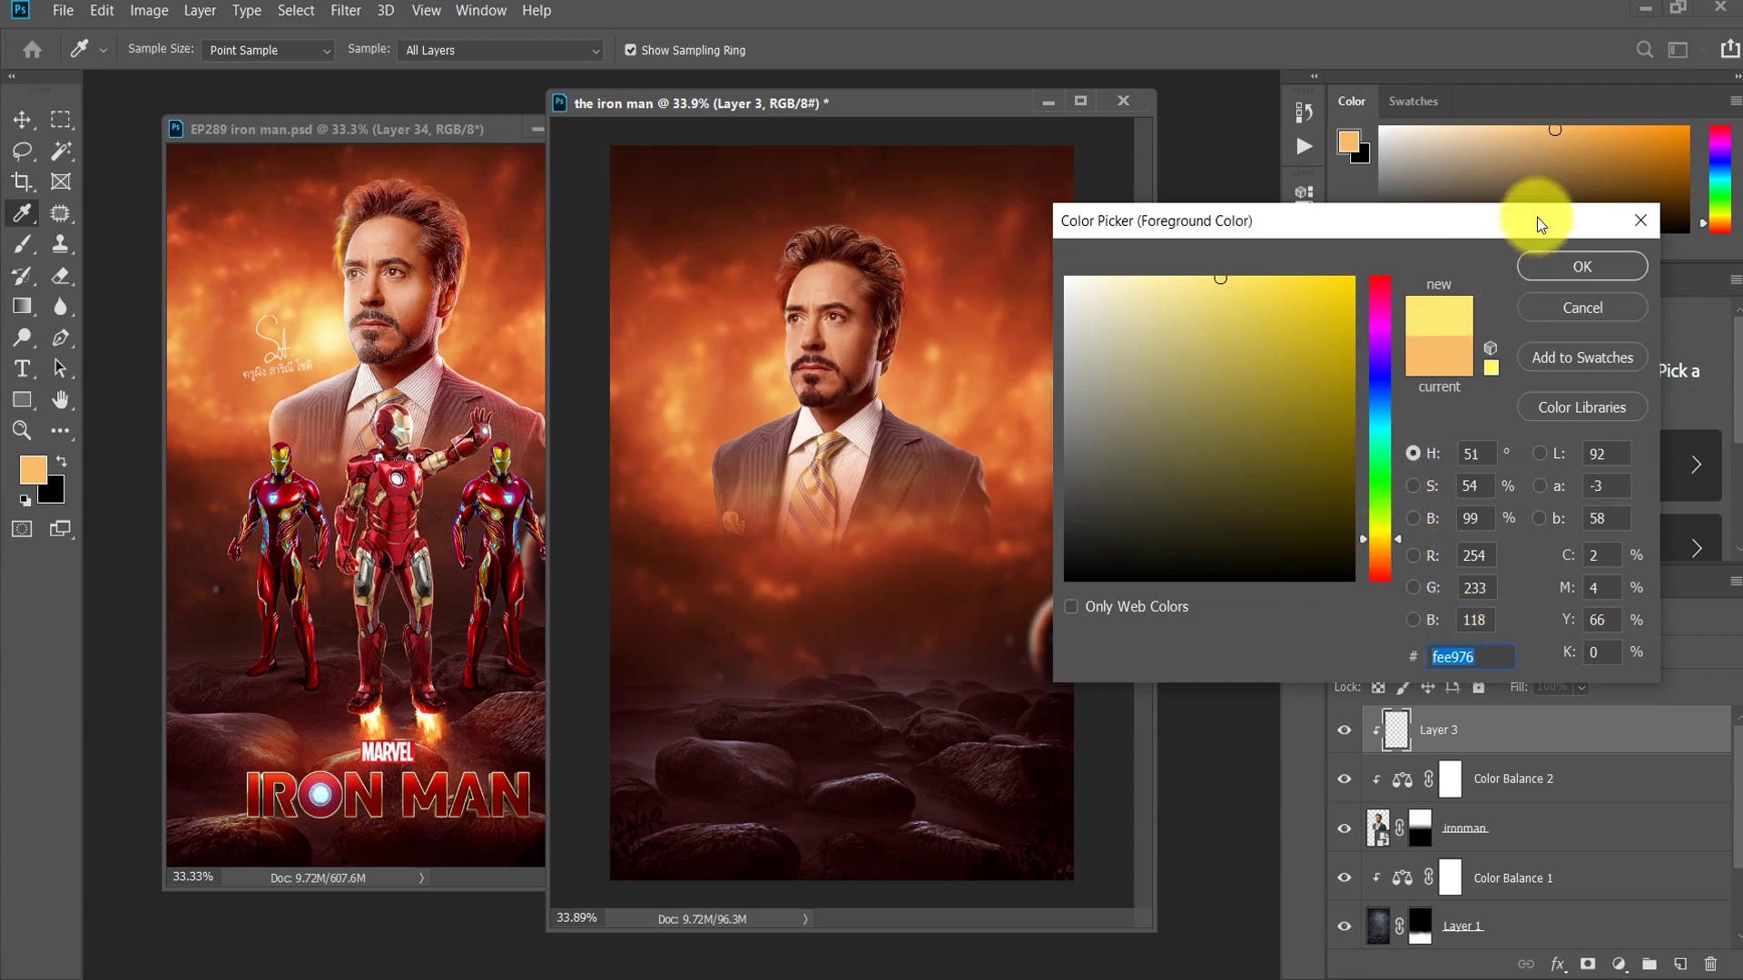
left_click(1581, 266)
Step: Set up a smaller Soft Round brush at 50% flow
key("b")
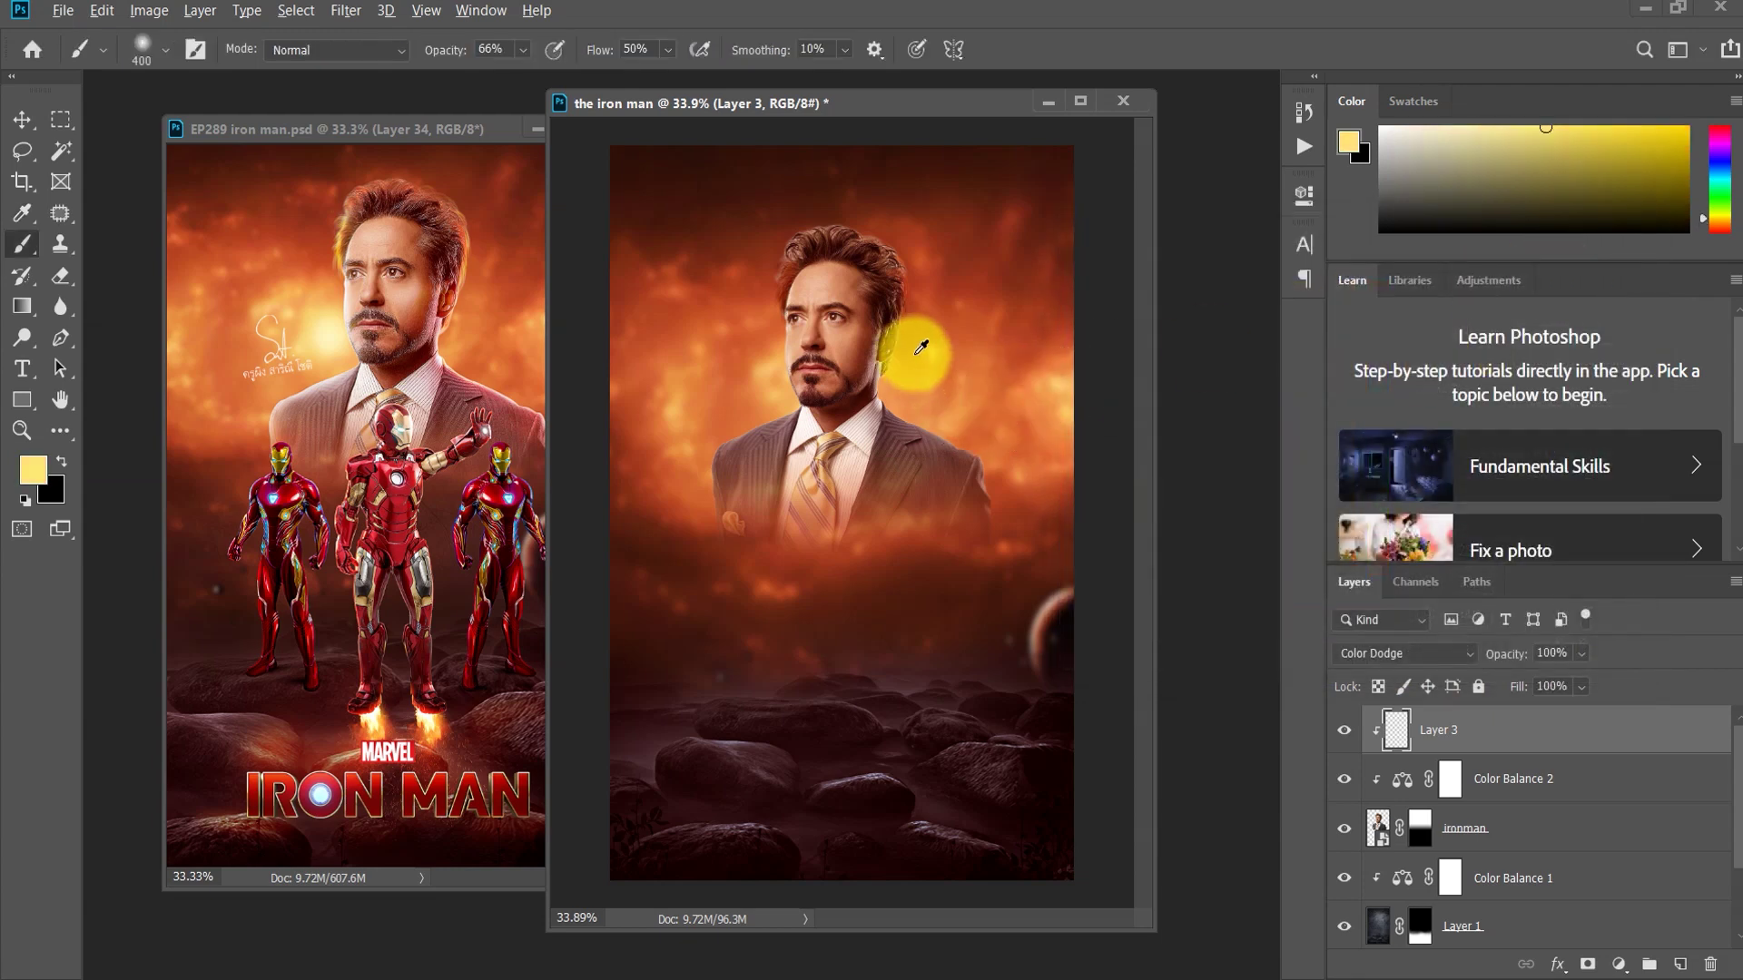
scroll(921, 345, "up", 2)
key("bracketleft")
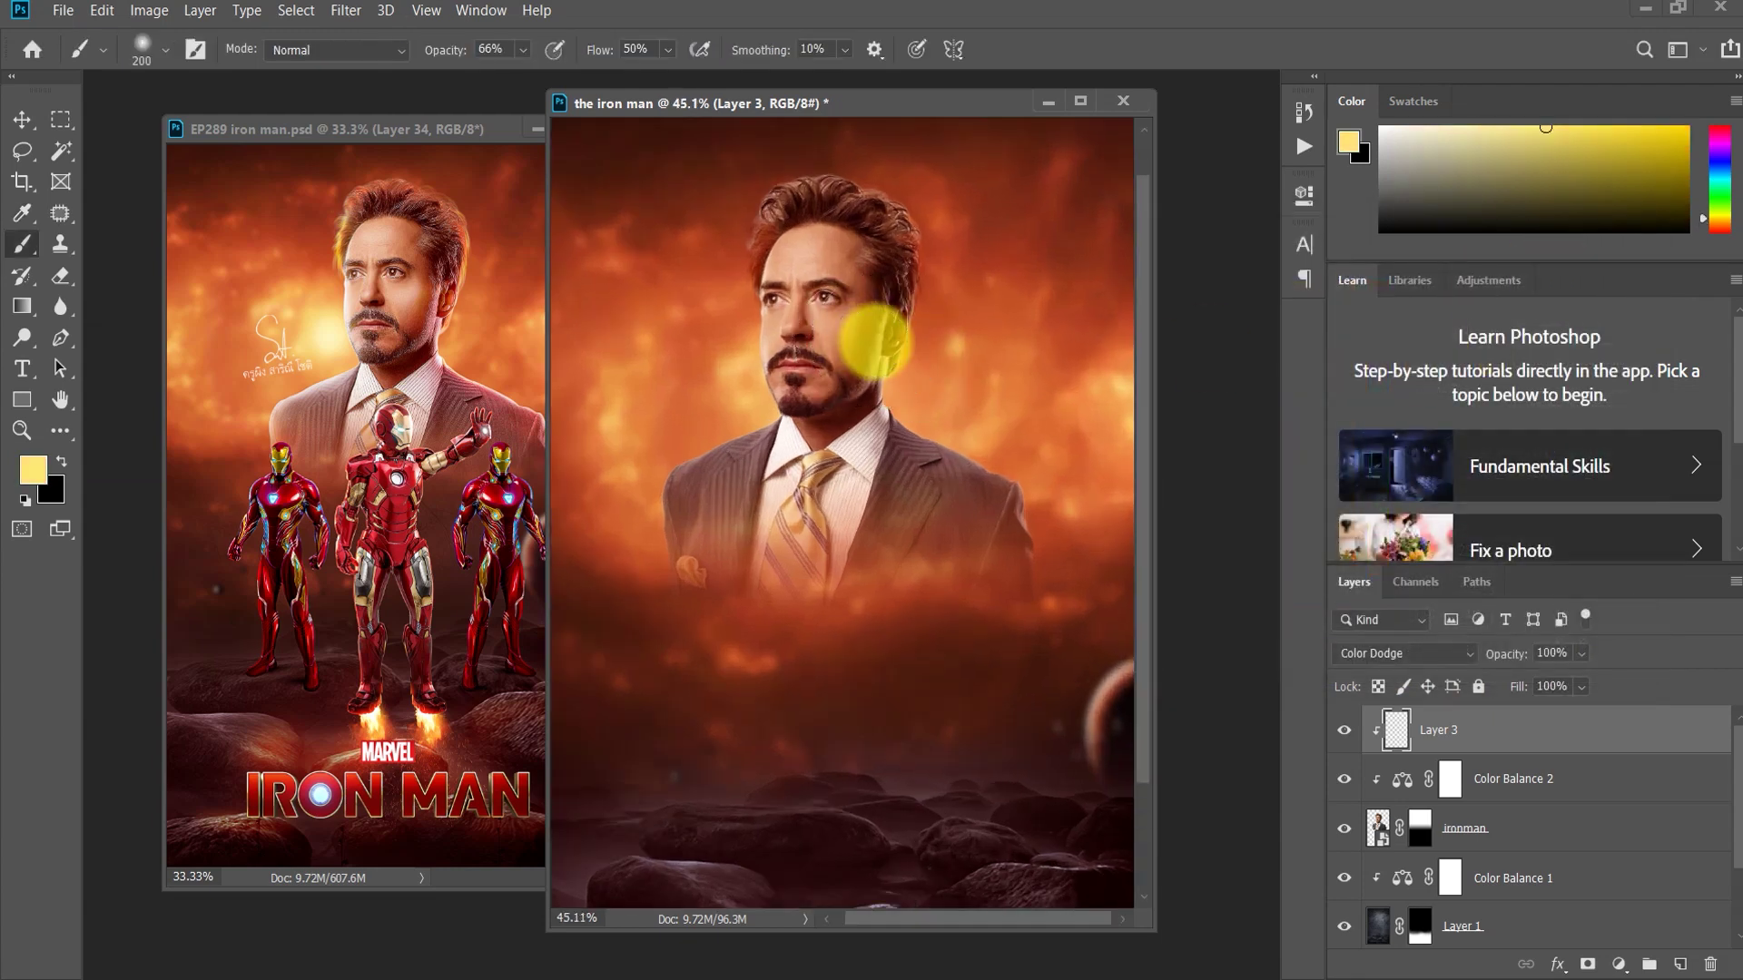
key("bracketleft")
key("bracketleft")
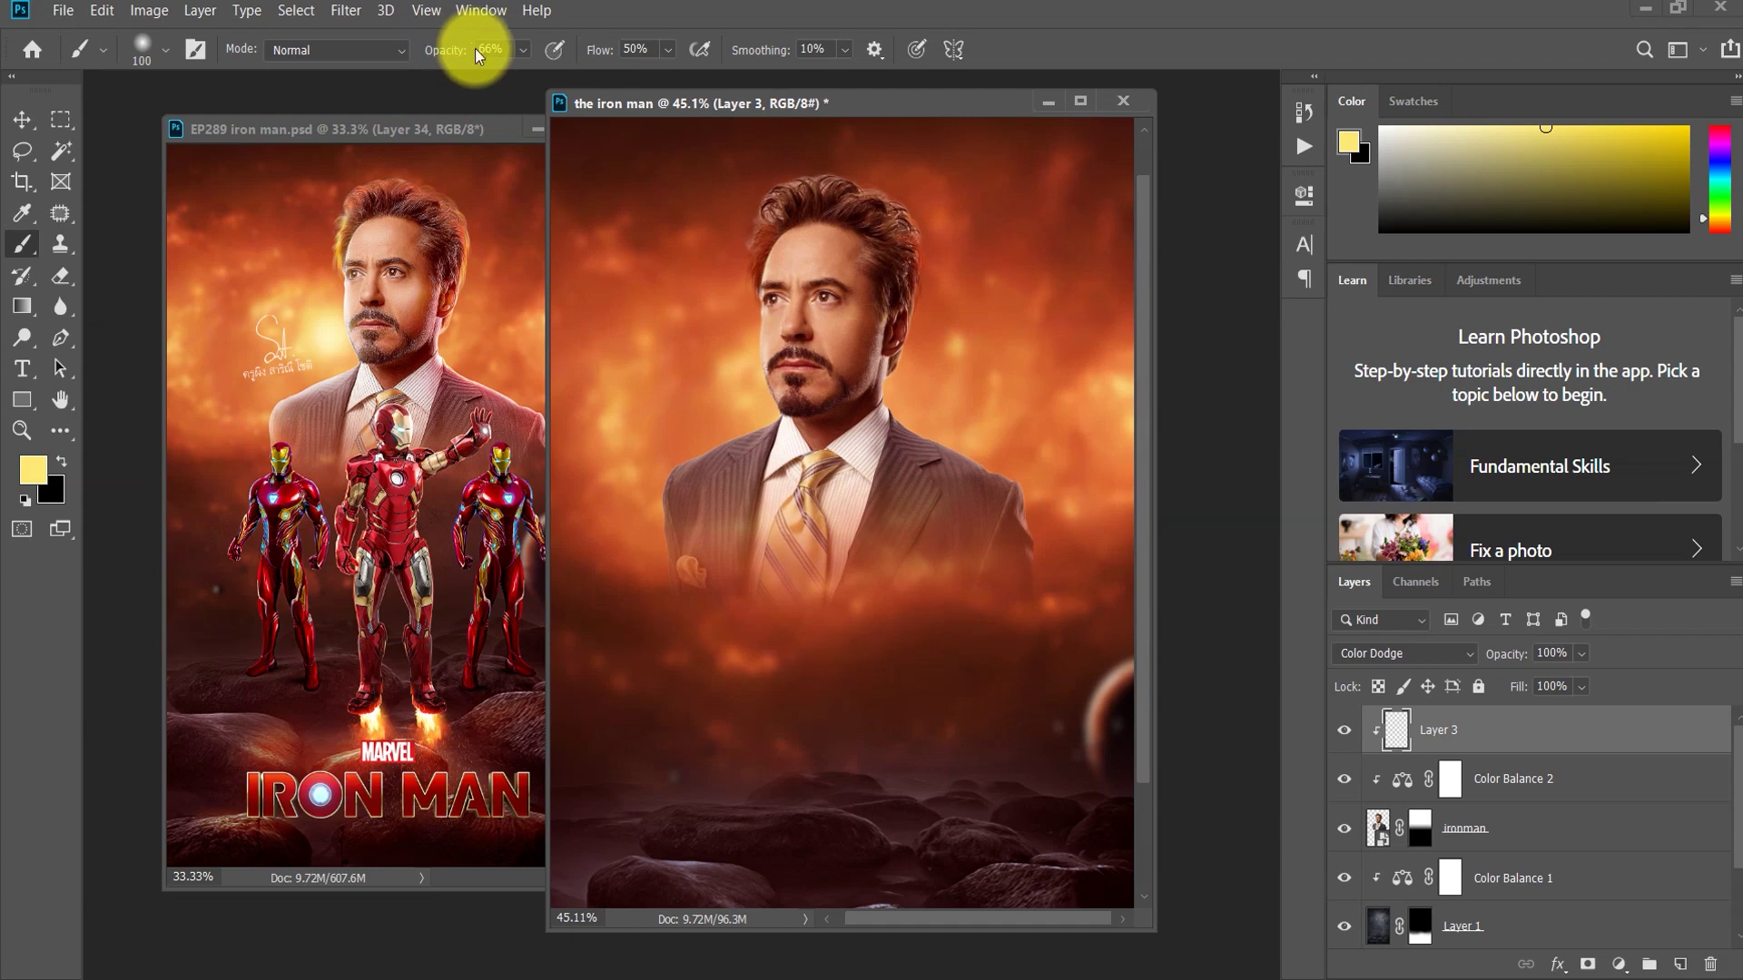
left_click(639, 49)
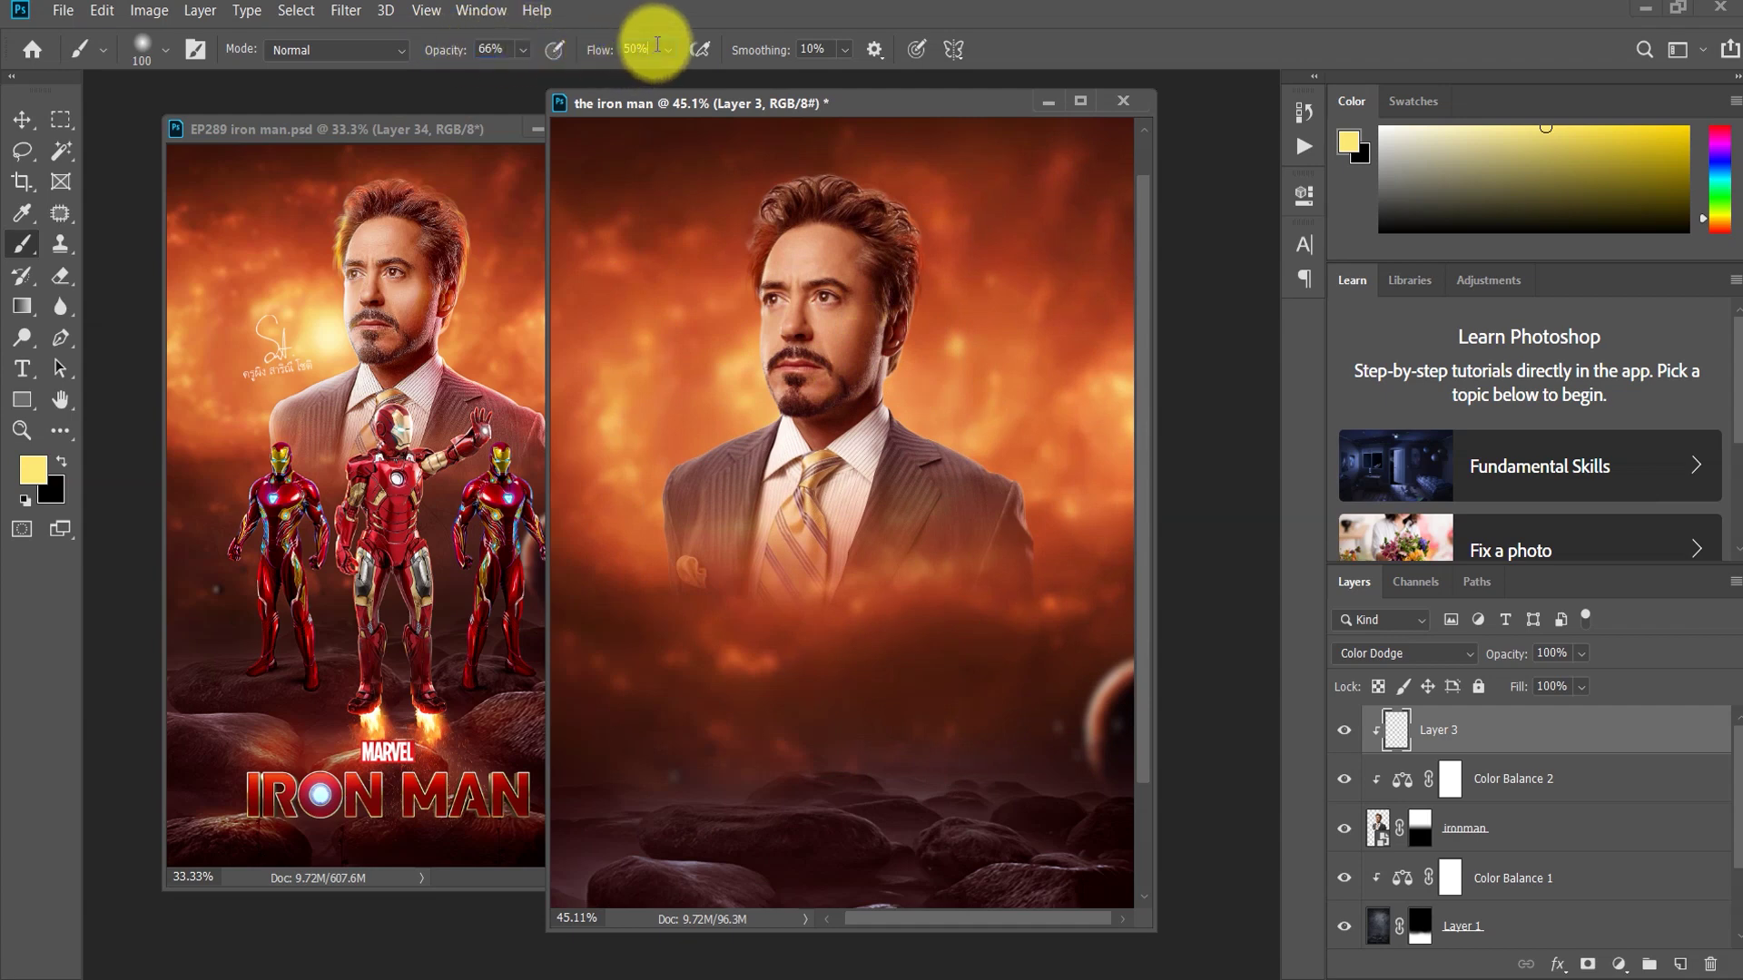
left_click(165, 50)
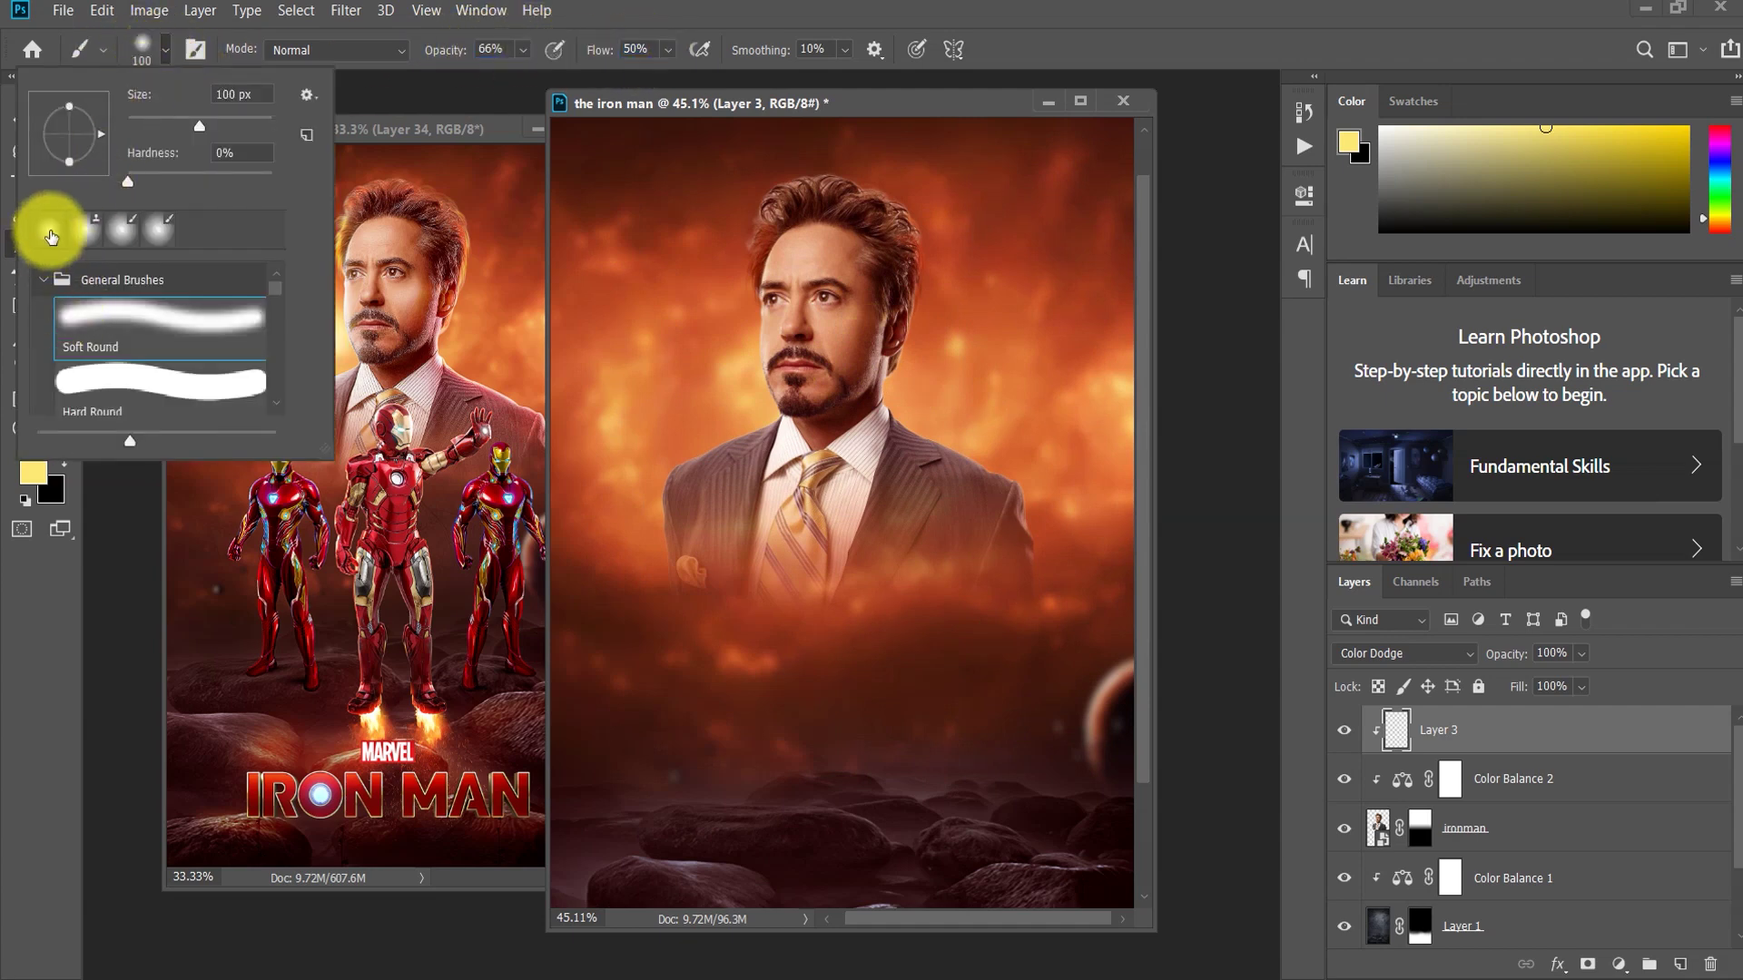
double_click(50, 236)
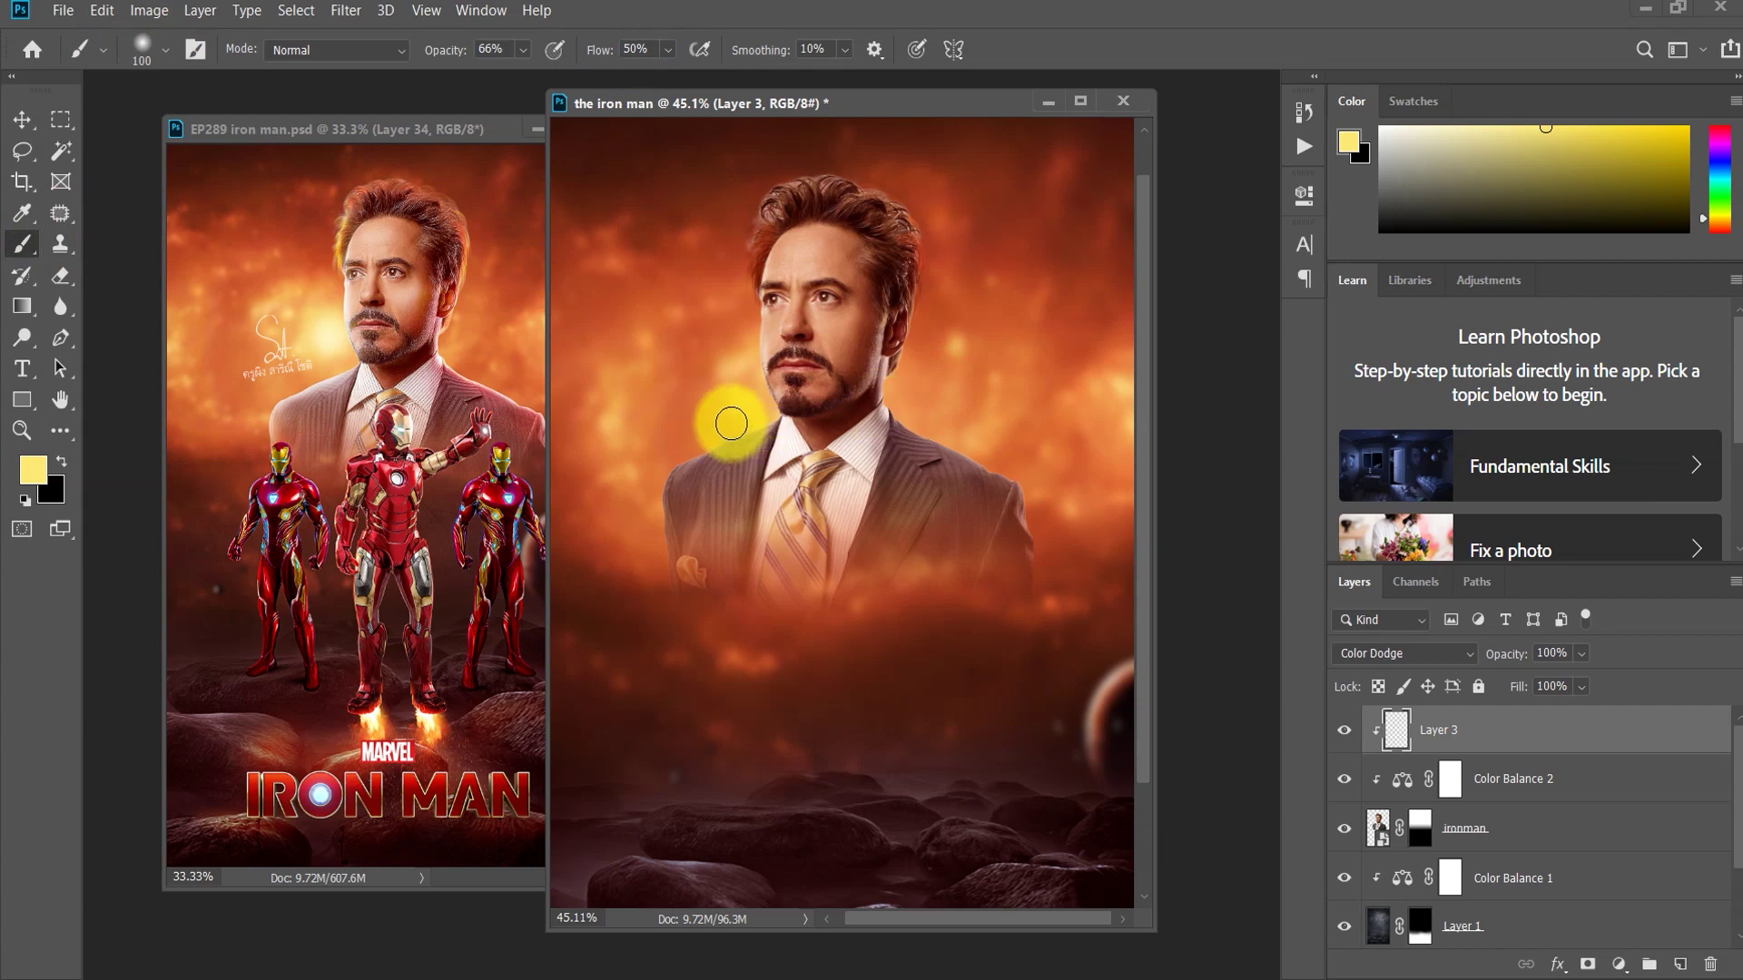
Step: Paint yellow dodge glow beside the face and over the left temple and hair, then pick pink
mouse_move(748, 421)
left_mouse_down()
mouse_move(654, 456)
mouse_move(770, 412)
mouse_move(649, 469)
mouse_move(650, 575)
mouse_move(634, 486)
mouse_move(751, 266)
mouse_move(727, 245)
mouse_move(743, 203)
mouse_move(747, 303)
left_mouse_up()
scroll(748, 323, "up", 5)
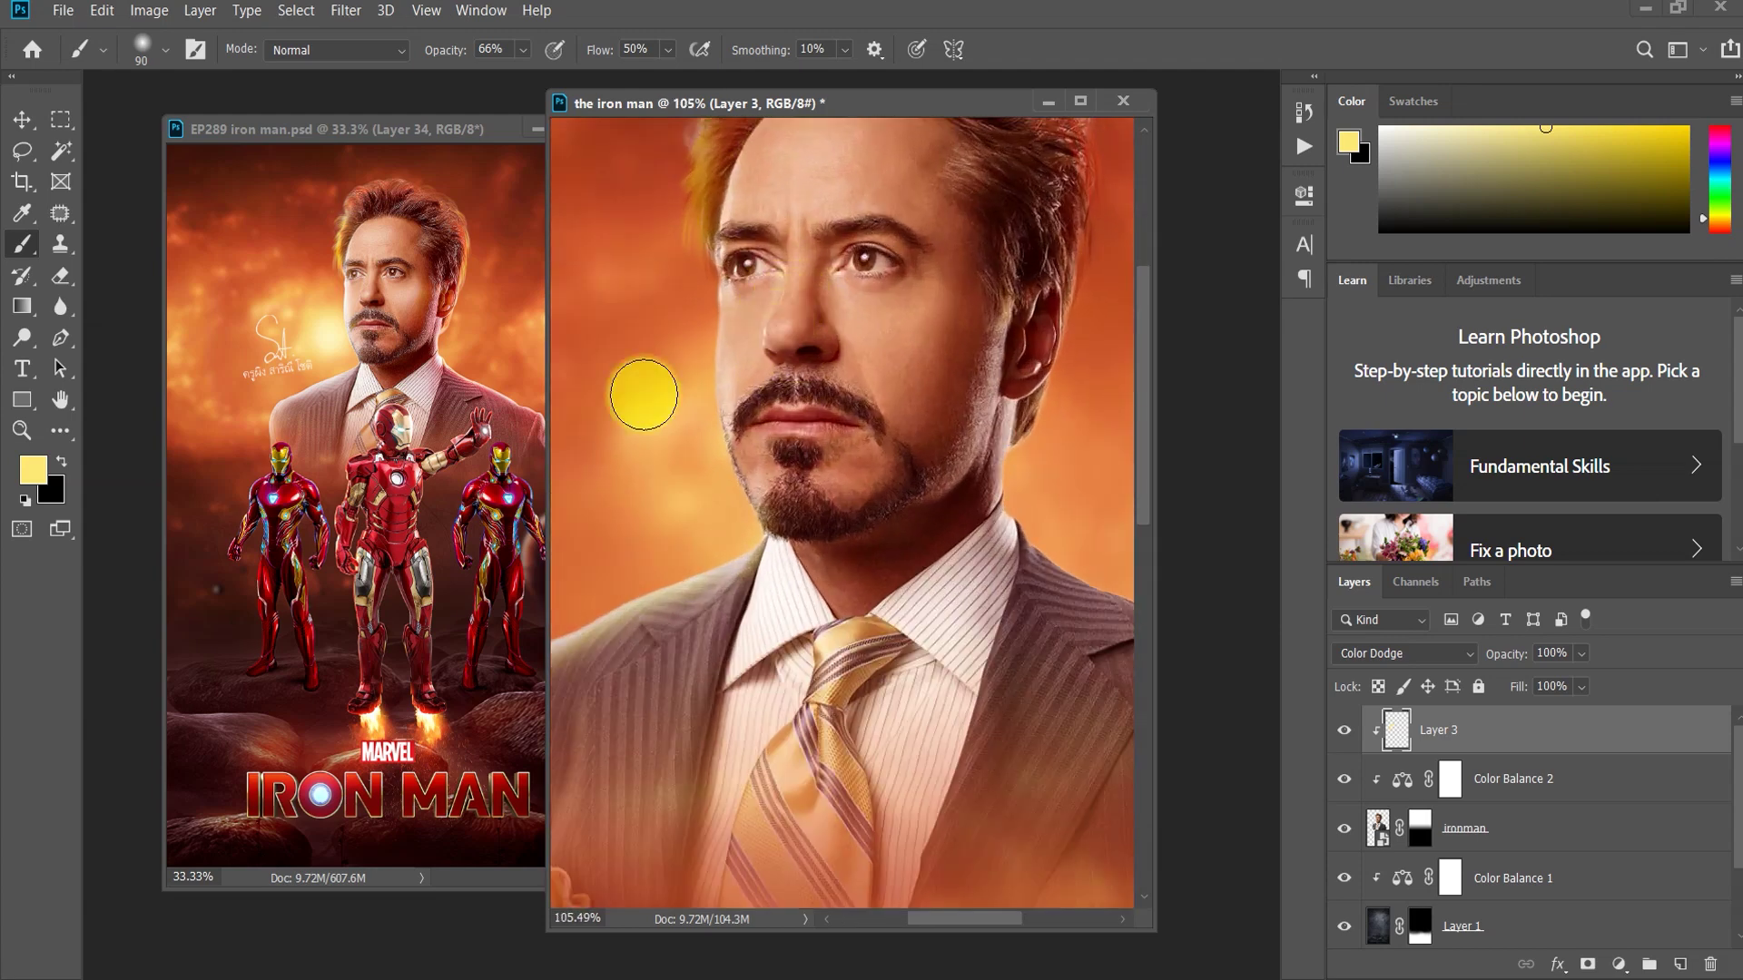
left_click_drag(545, 408, 279, 411)
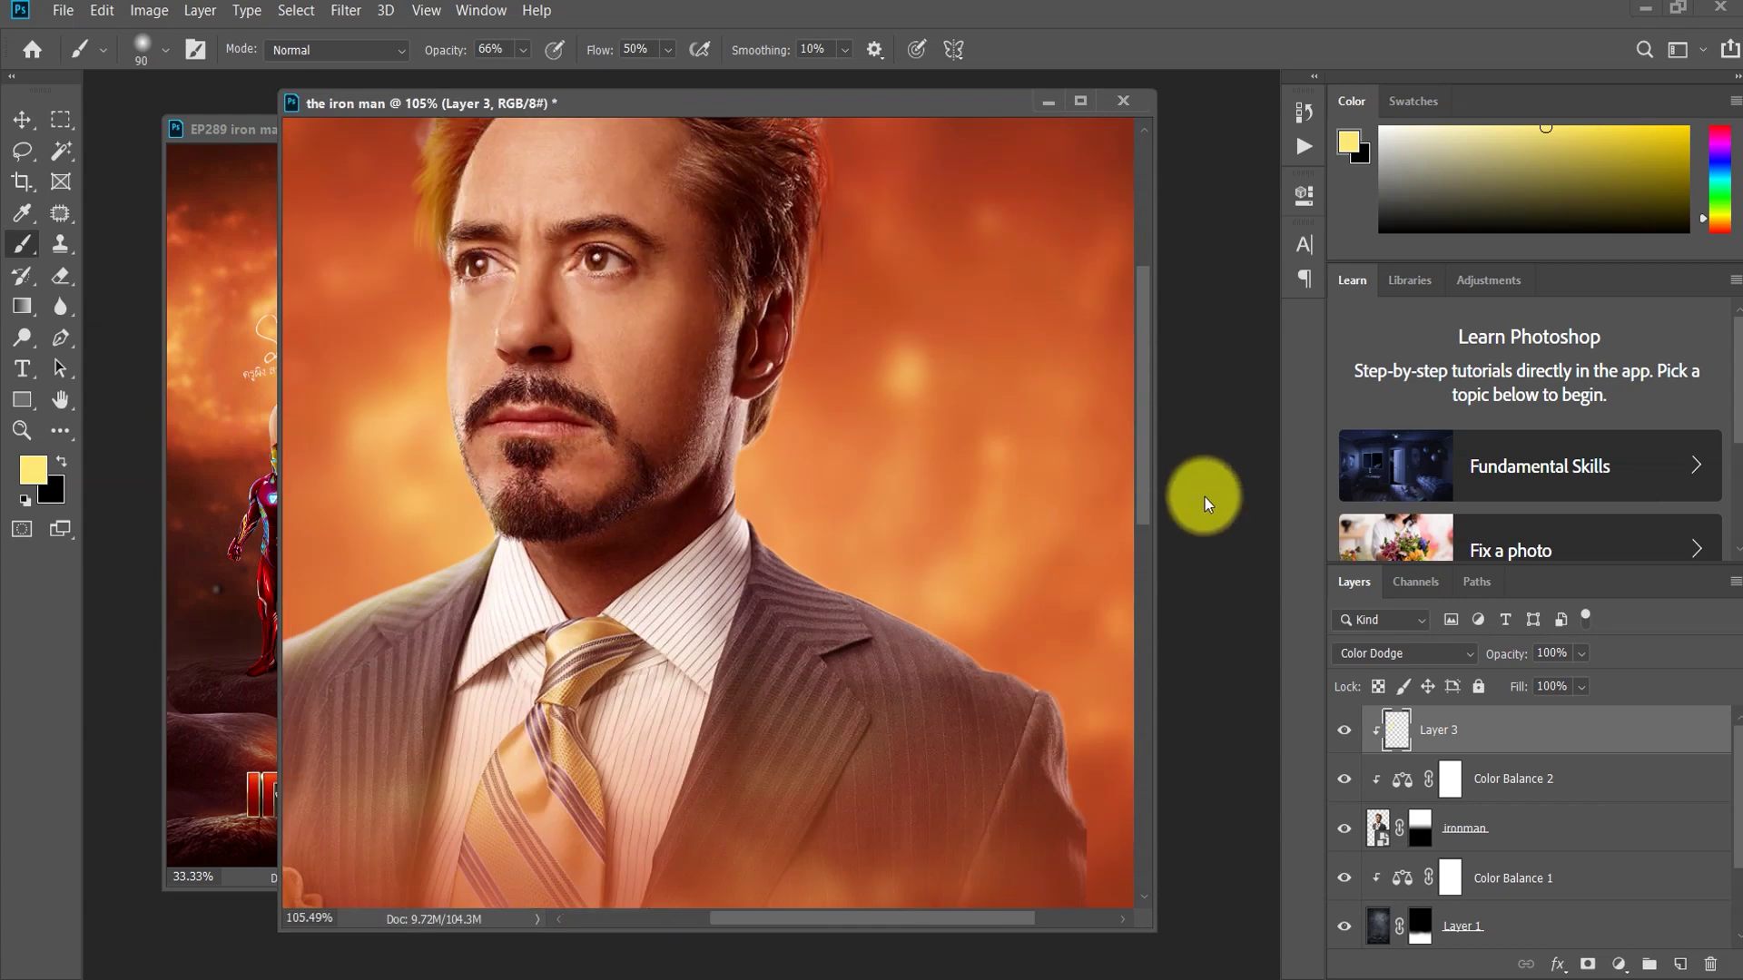
left_click_drag(642, 408, 722, 558)
mouse_move(533, 456)
left_mouse_down()
mouse_move(541, 513)
mouse_move(529, 400)
mouse_move(536, 608)
mouse_move(570, 665)
mouse_move(533, 199)
mouse_move(557, 177)
left_mouse_up()
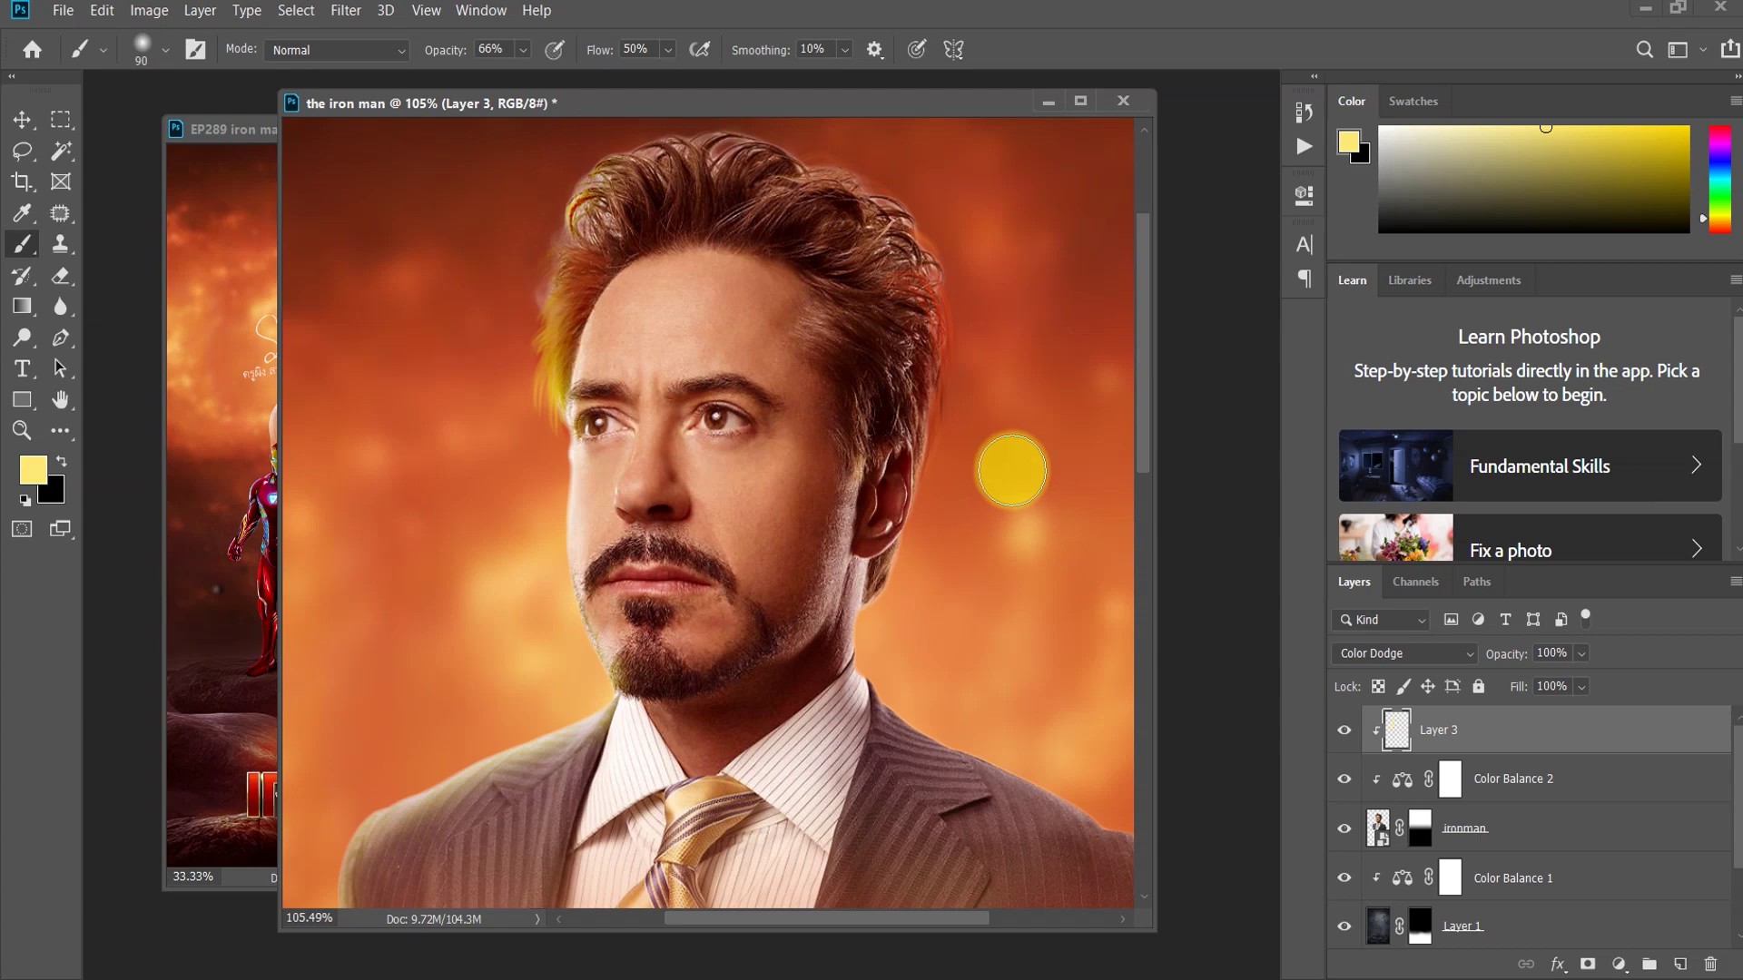
scroll(1011, 472, "down", 2)
scroll(782, 547, "down", 3)
scroll(712, 527, "up", 1)
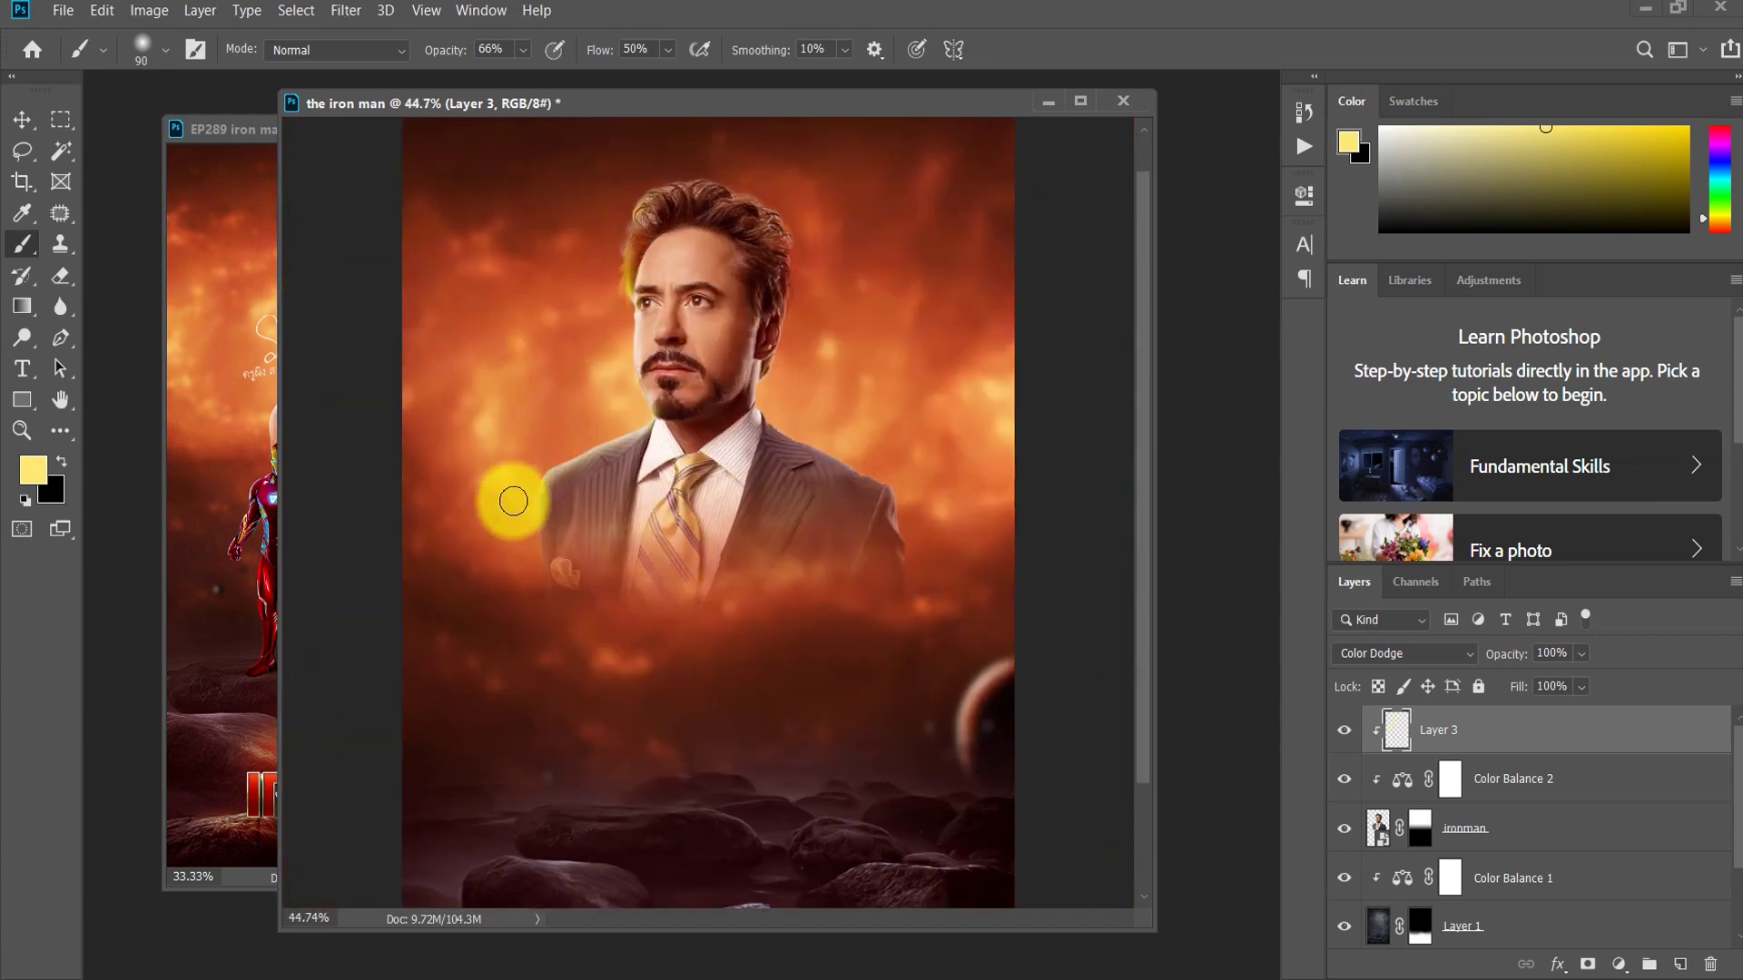
scroll(792, 249, "up", 1)
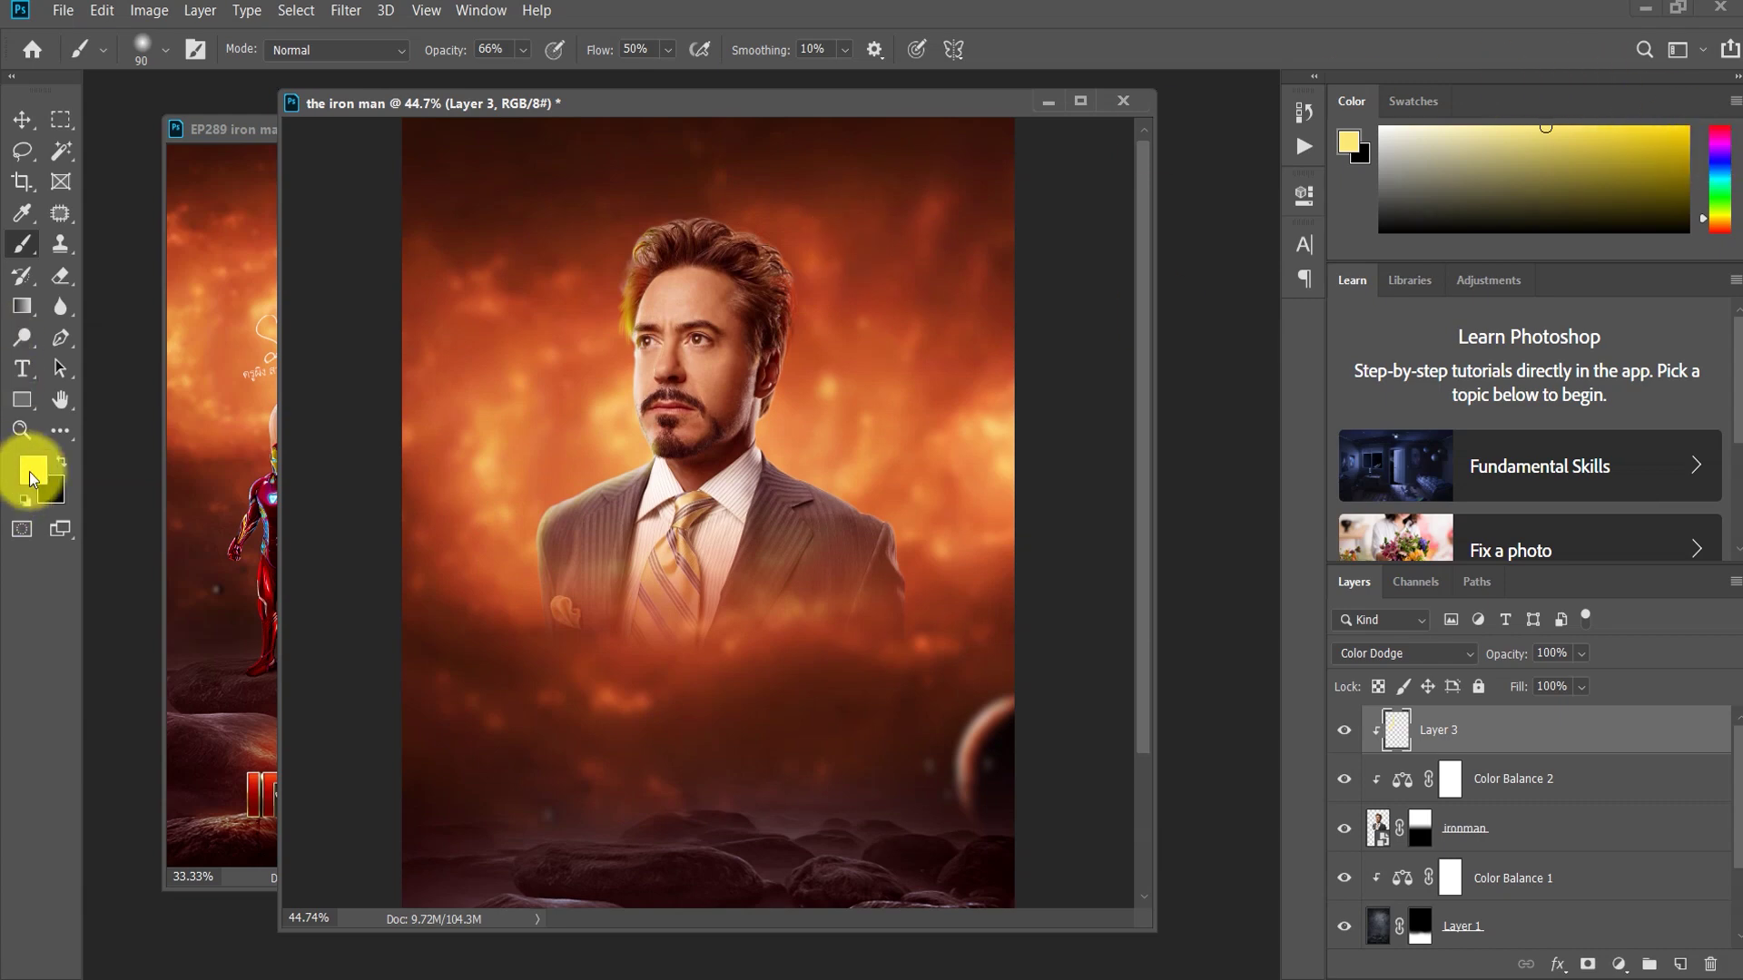
left_click(33, 469)
left_click(1381, 309)
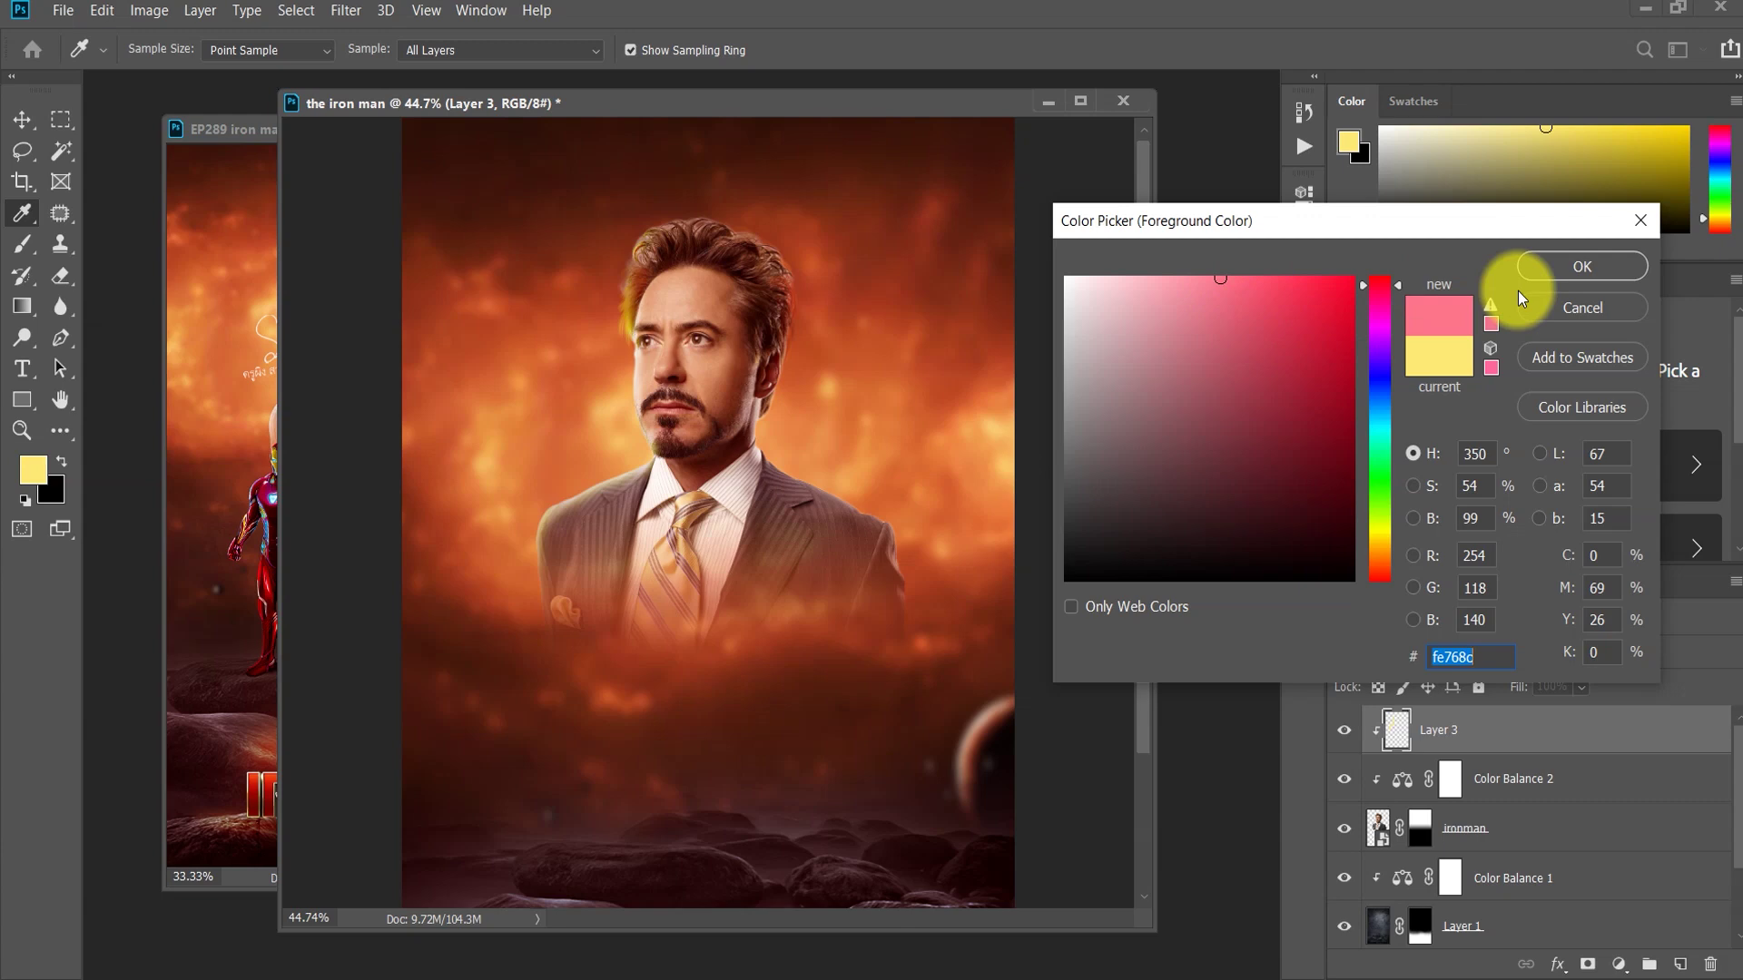
Step: Brush pink dodge glow on Layer 3 around the hair and right shoulder
left_click(1568, 272)
key("b")
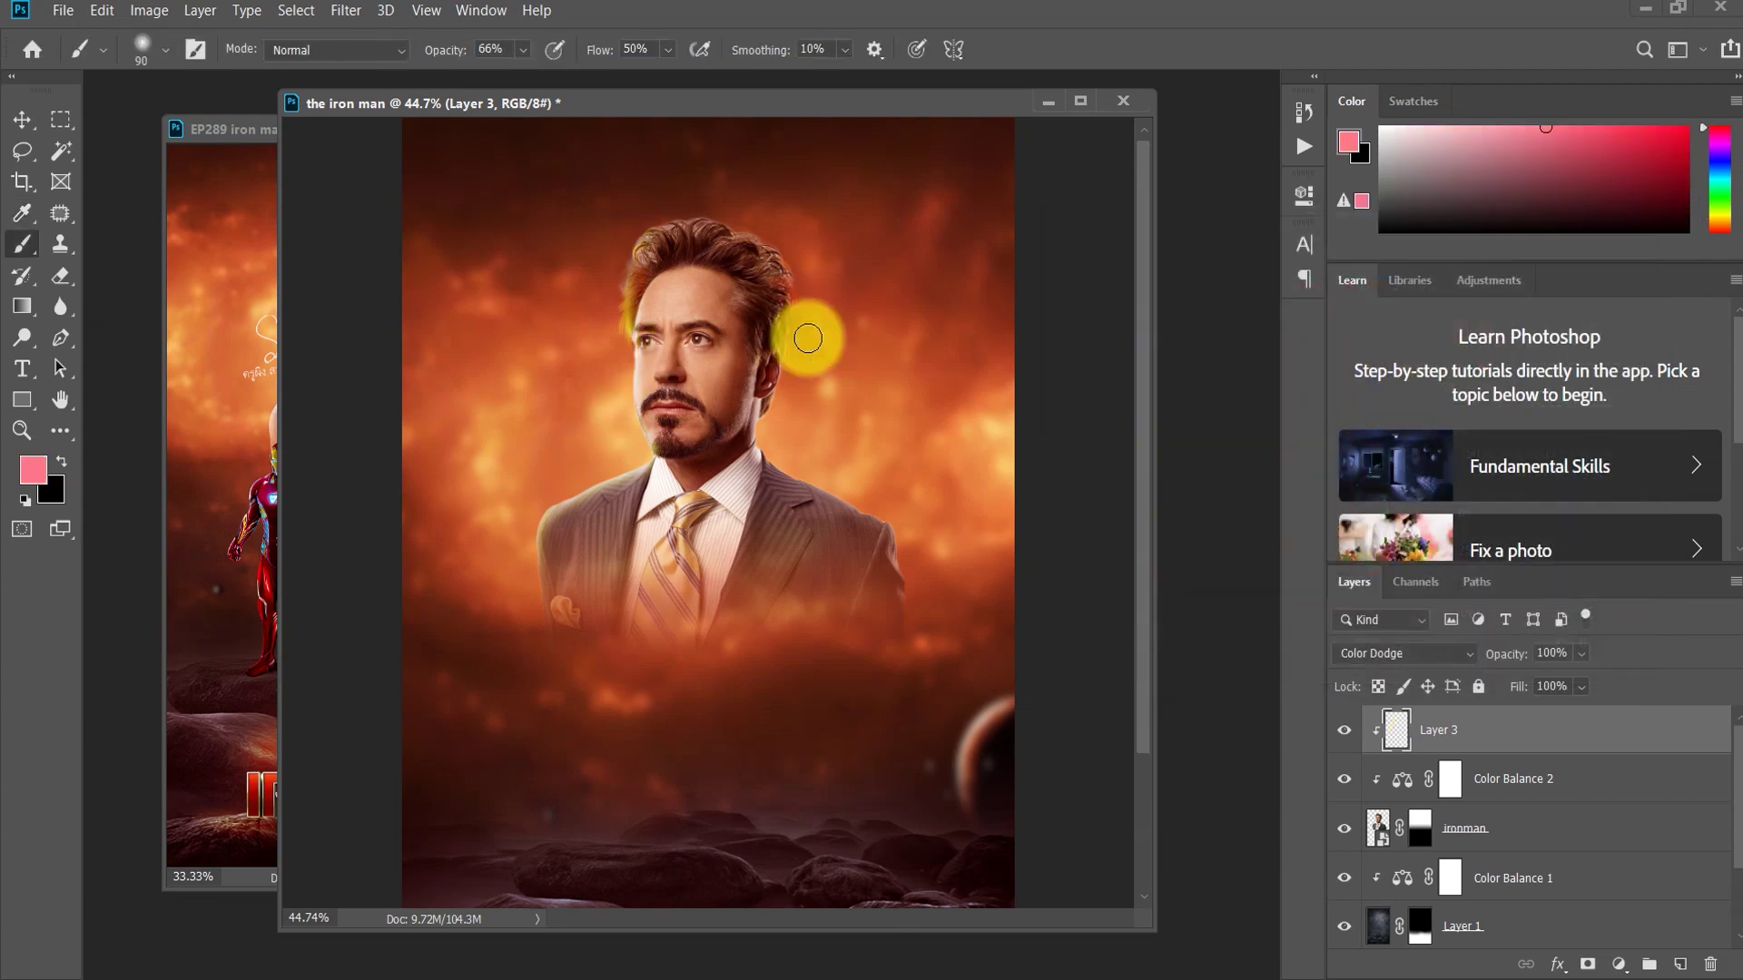
mouse_move(825, 312)
left_mouse_down()
mouse_move(792, 298)
mouse_move(786, 259)
mouse_move(801, 393)
mouse_move(772, 441)
mouse_move(902, 525)
mouse_move(913, 577)
left_mouse_up()
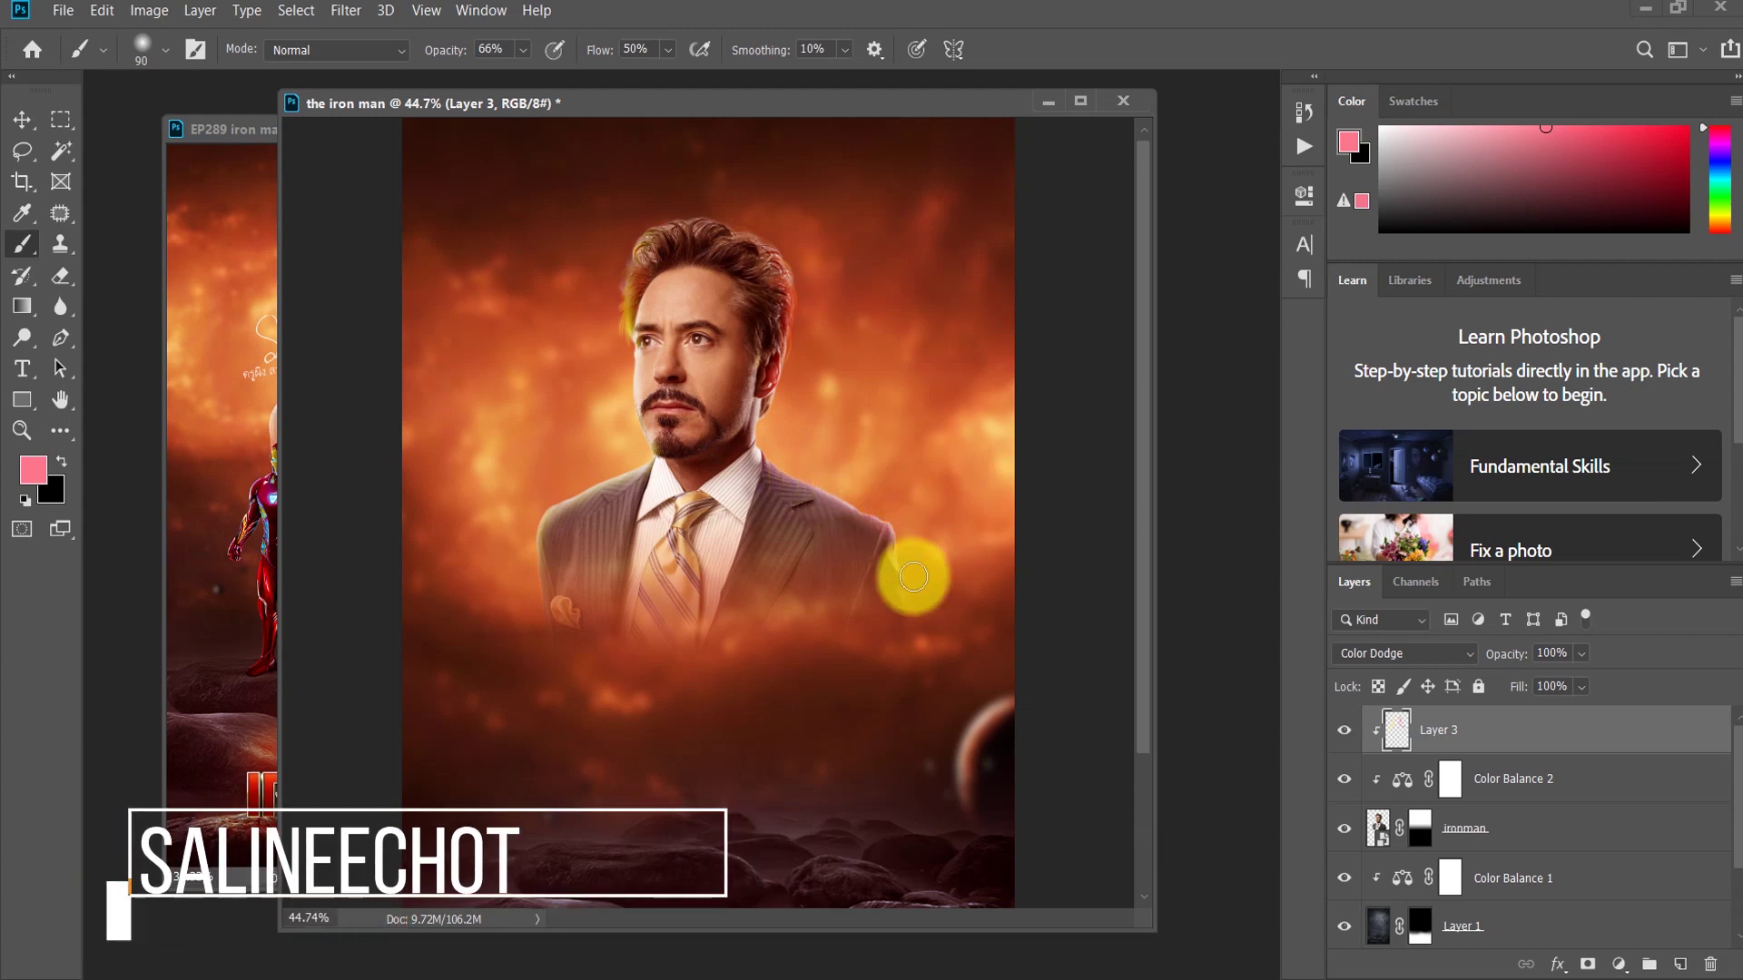
scroll(900, 295, "up", 2)
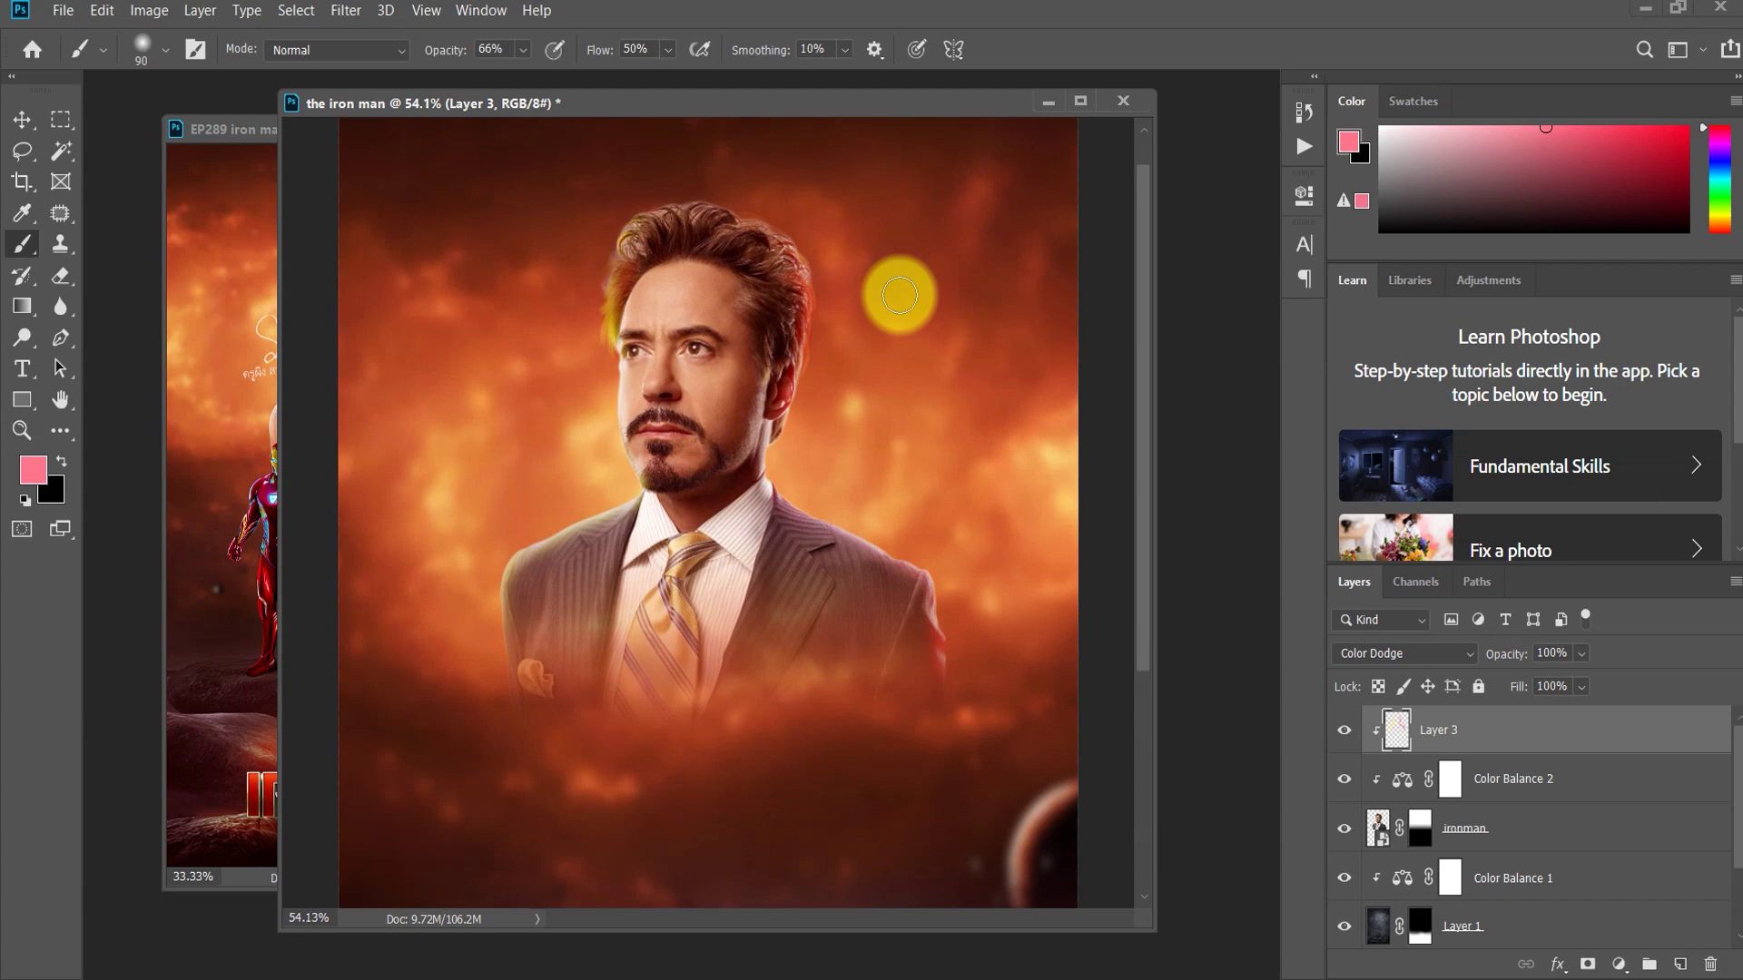
scroll(899, 294, "up", 2)
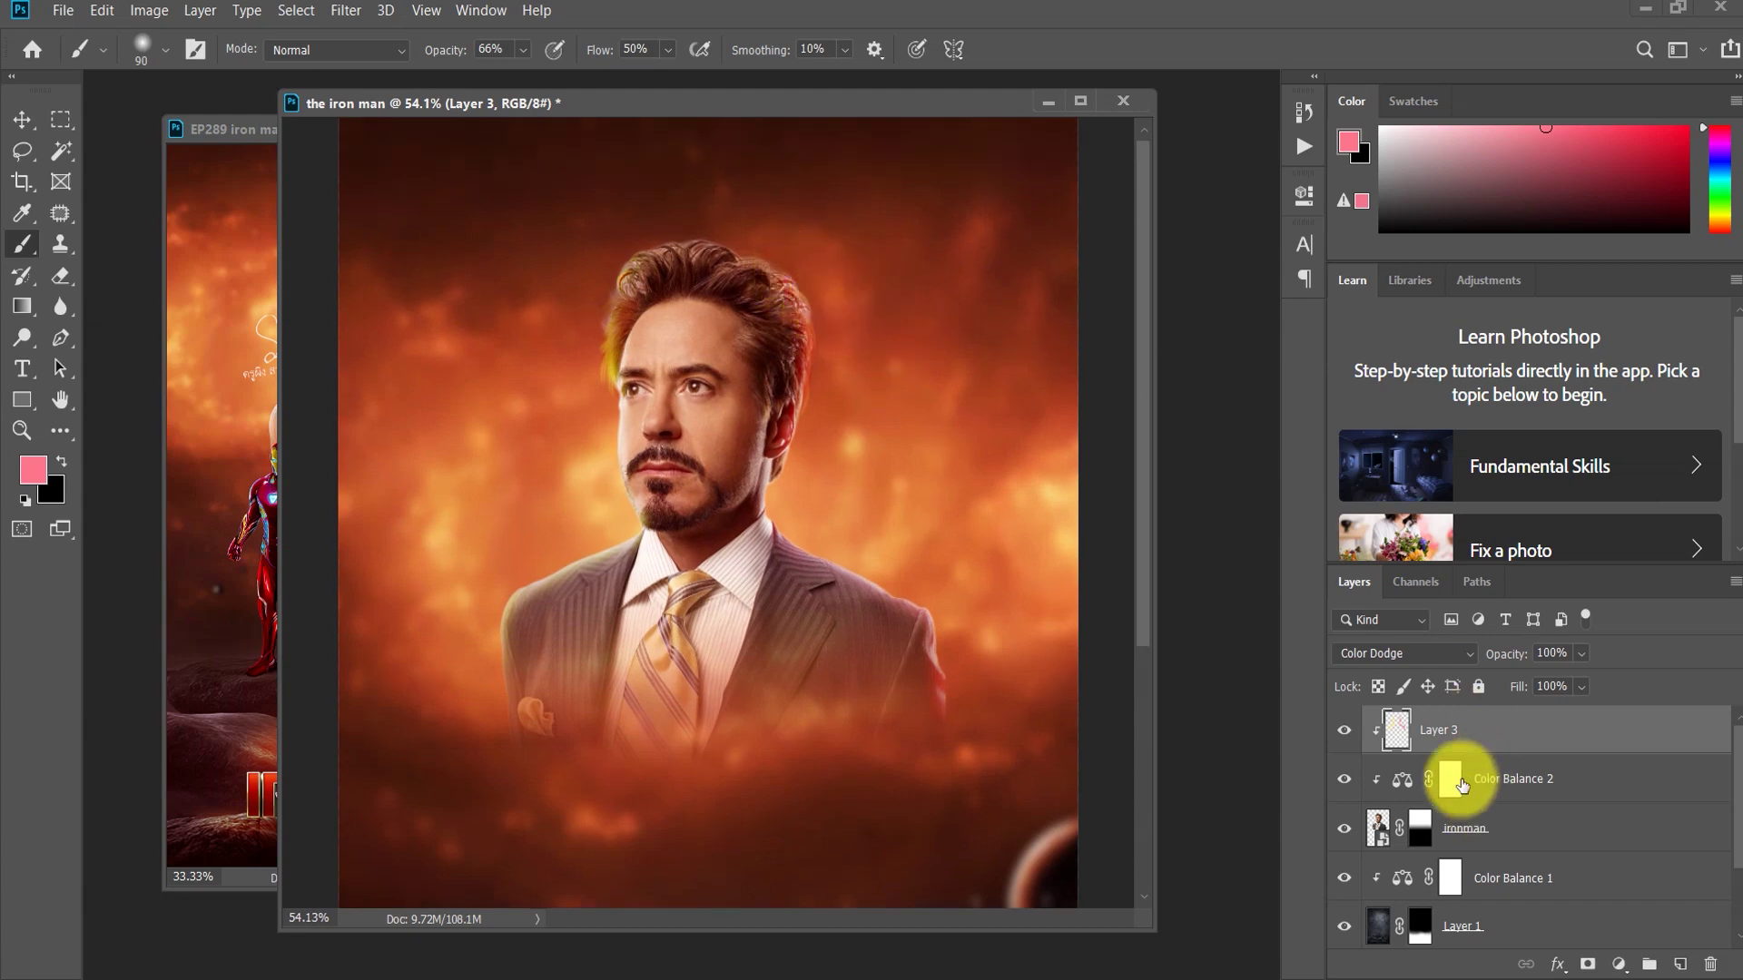
Step: Paint black on the ironman mask to blend the hairline into the sky
scroll(1461, 784, "down", 1)
left_click(1416, 777)
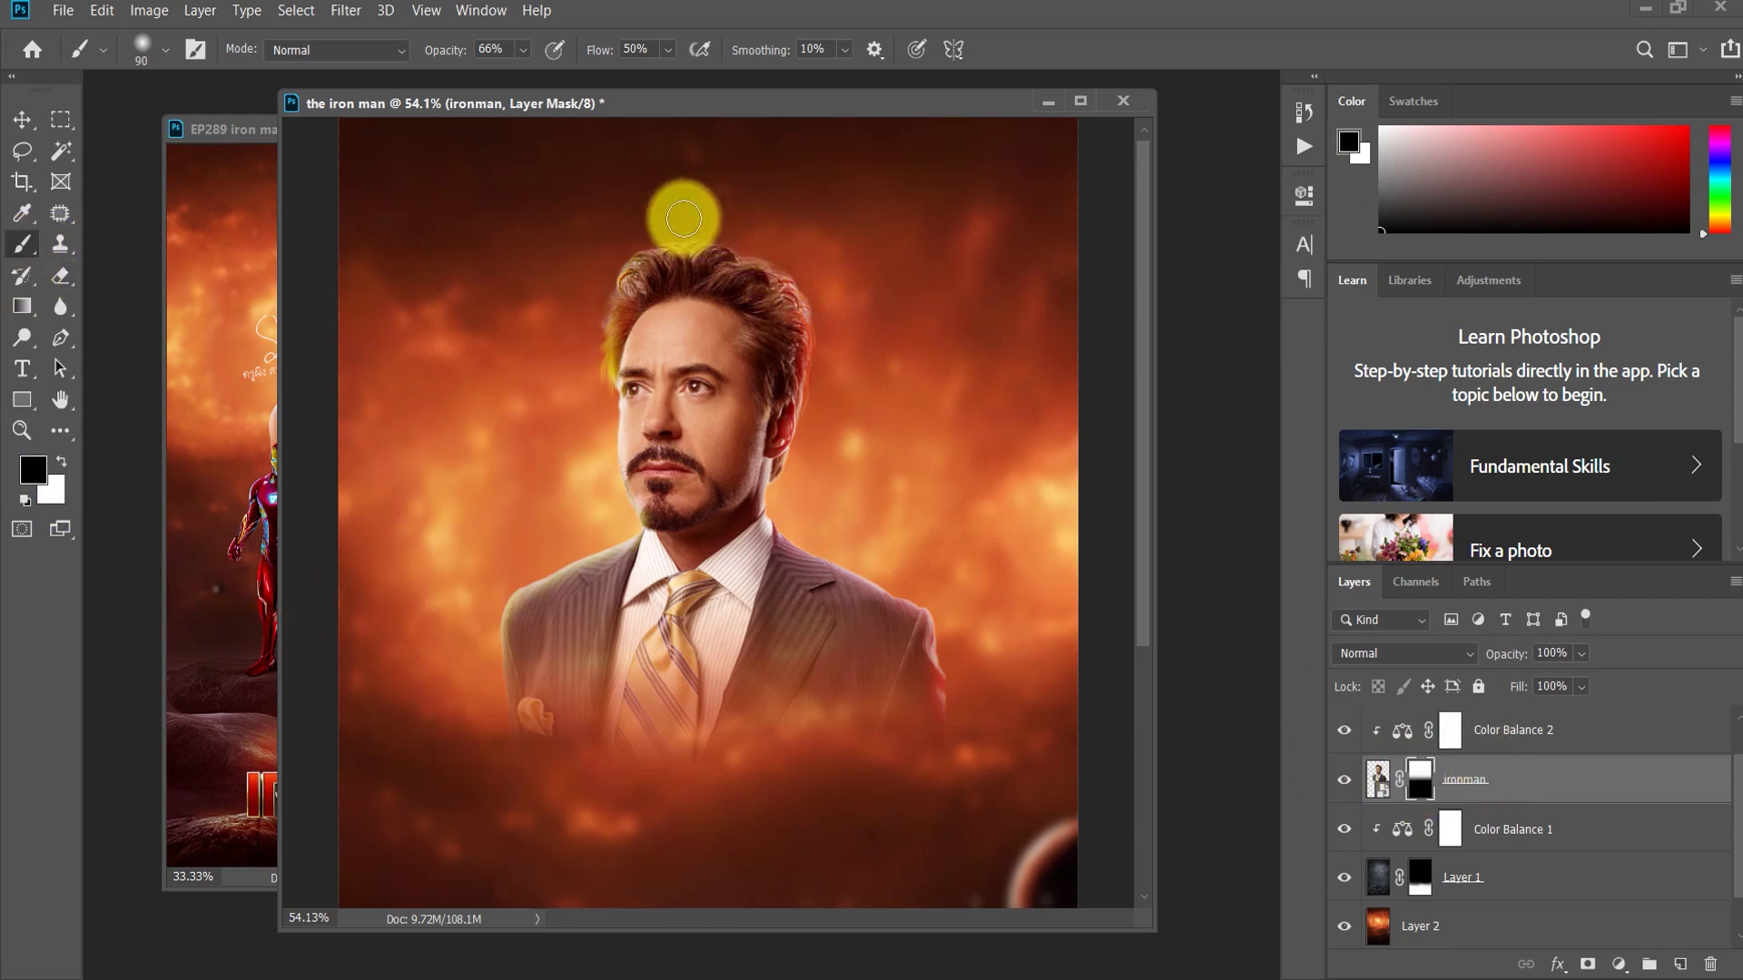
mouse_move(629, 276)
left_mouse_down()
mouse_move(647, 243)
mouse_move(704, 233)
mouse_move(801, 275)
mouse_move(774, 257)
mouse_move(813, 311)
mouse_move(774, 229)
mouse_move(822, 238)
mouse_move(785, 255)
mouse_move(739, 221)
mouse_move(820, 305)
mouse_move(841, 256)
mouse_move(852, 304)
left_mouse_up()
scroll(852, 303, "down", 3)
scroll(847, 486, "up", 1)
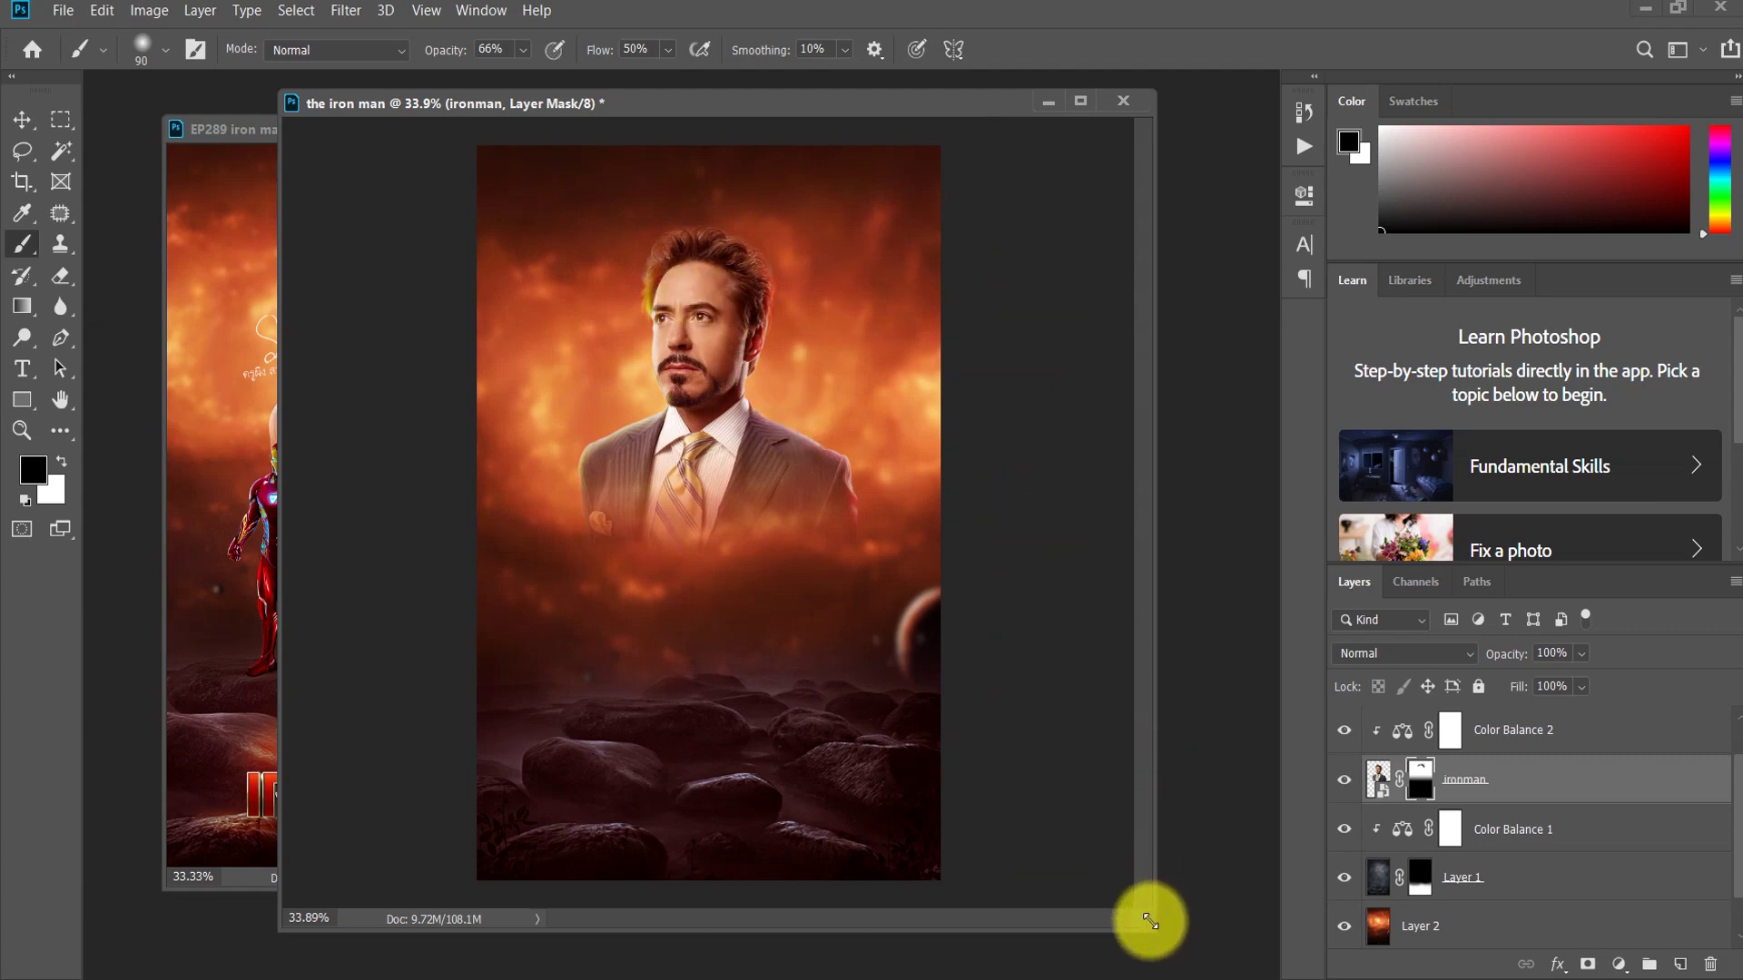
Step: Enlarge the document window and select the Color Balance 2 layer
left_click_drag(1149, 922, 1207, 949)
scroll(817, 273, "up", 3)
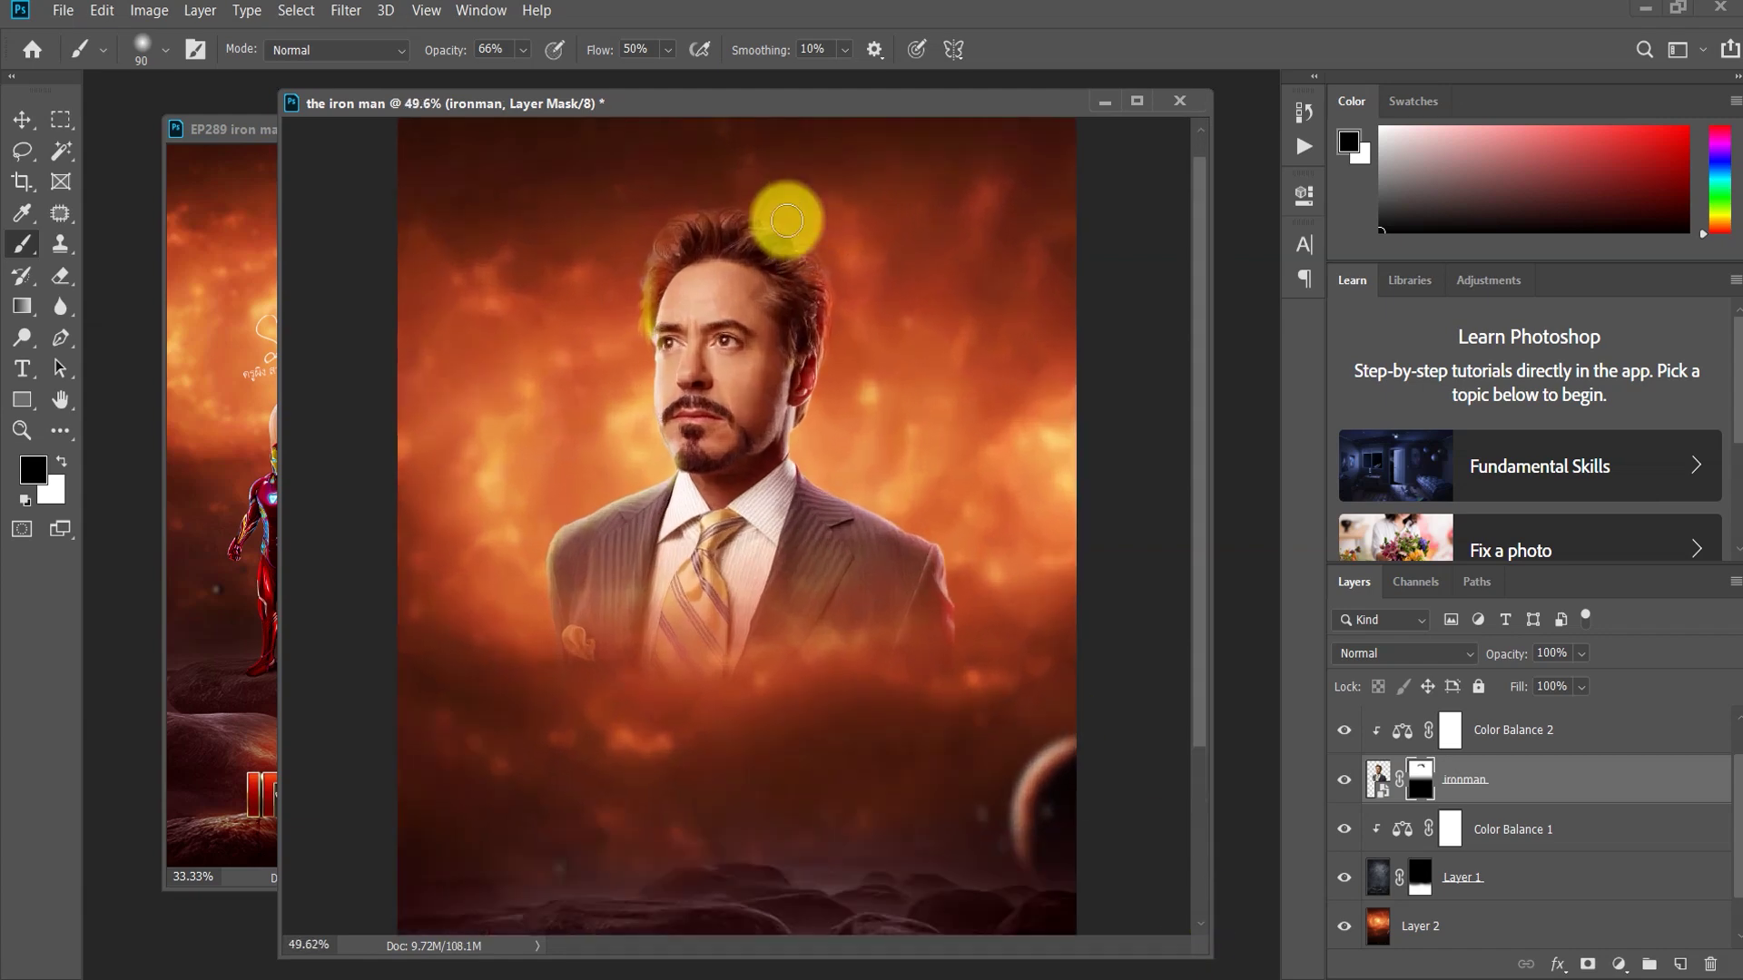
scroll(786, 220, "up", 1)
scroll(1512, 776, "up", 1)
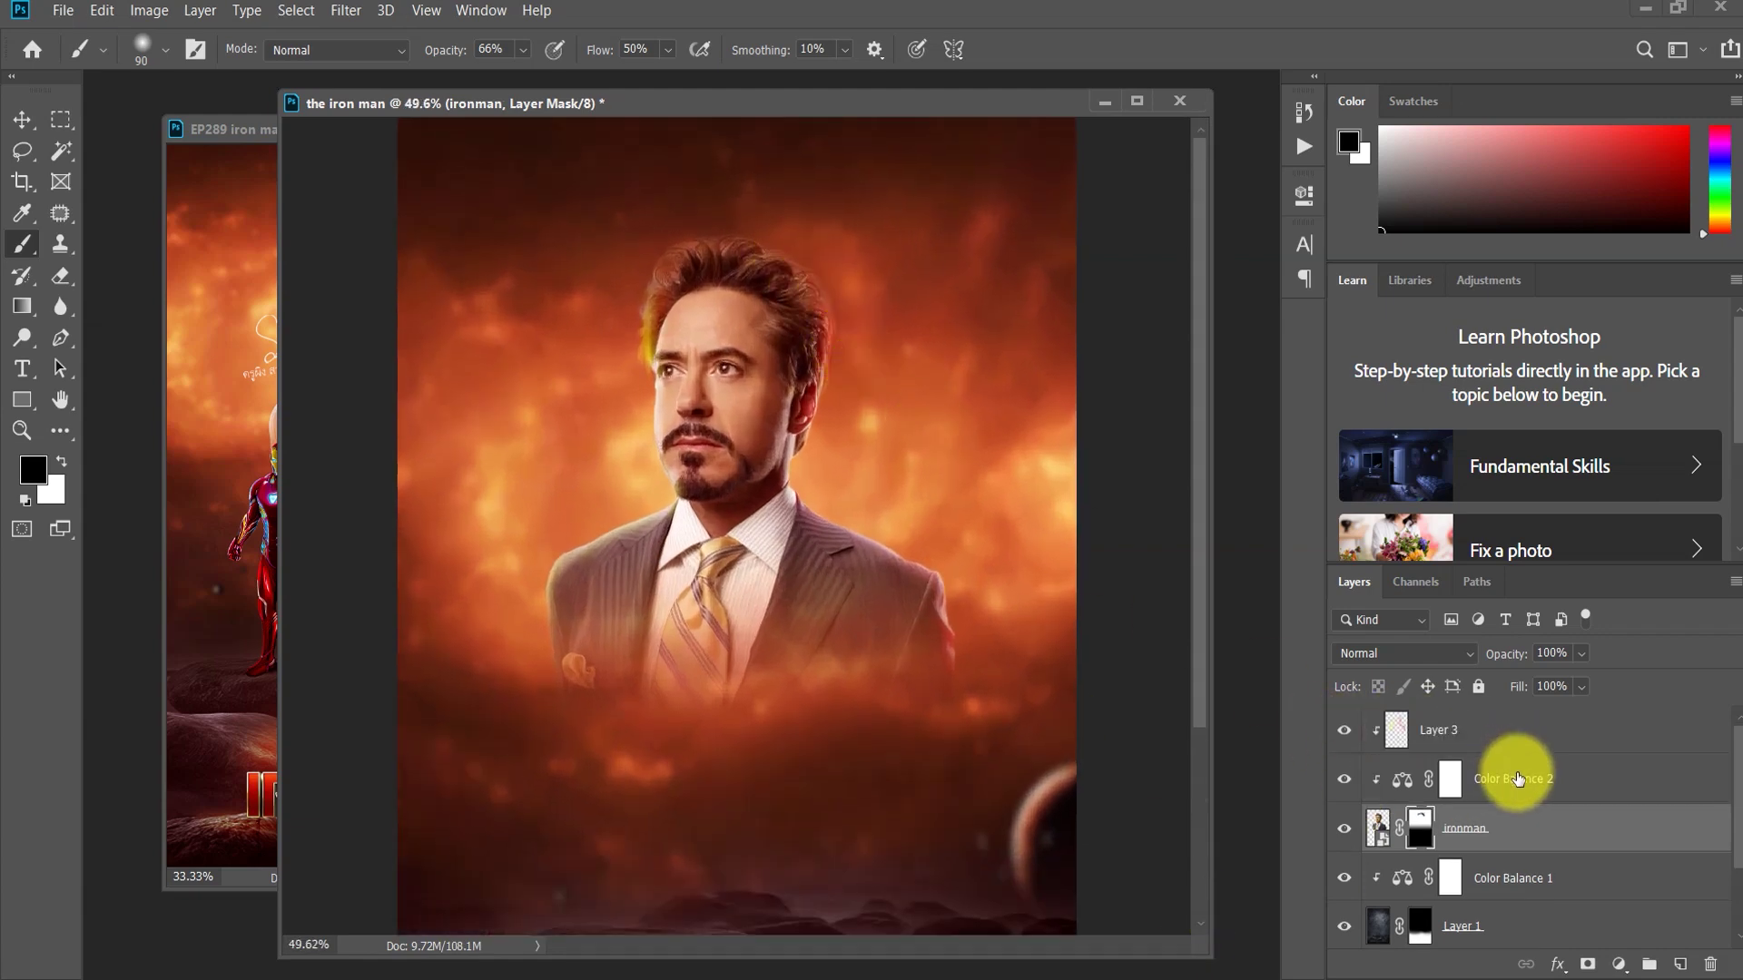
left_click(1517, 779)
Step: Add a Brightness/Contrast adjustment with increased brightness
left_click(1618, 964)
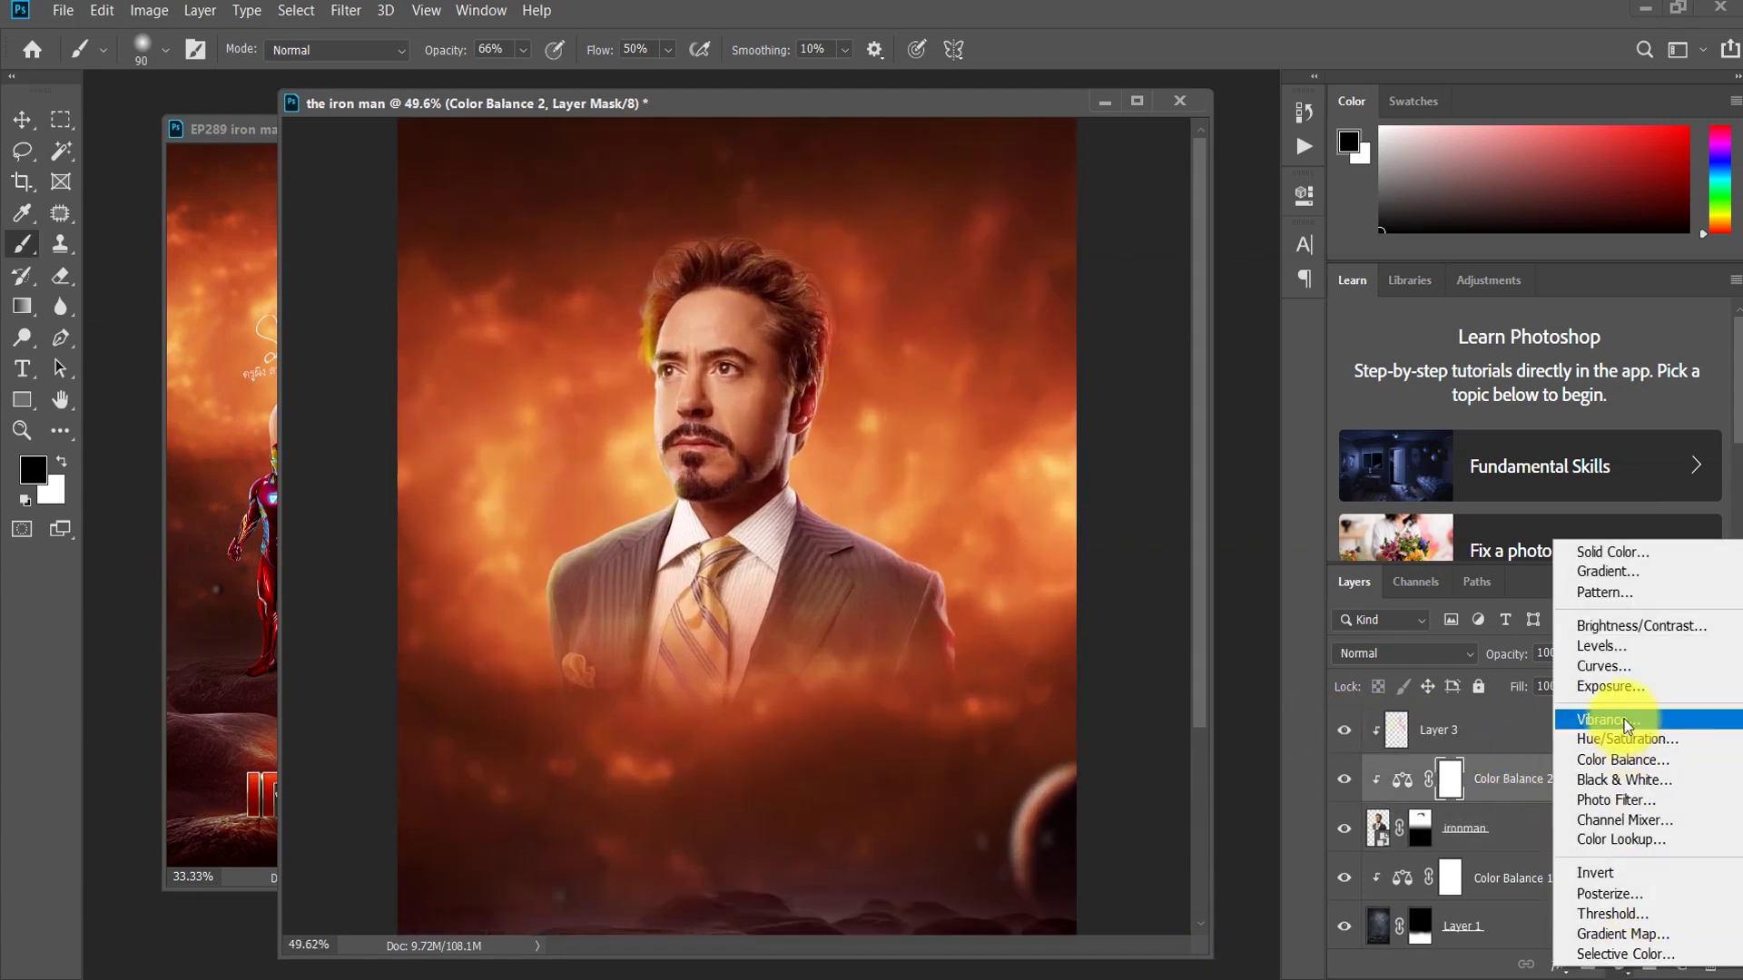
left_click(1610, 626)
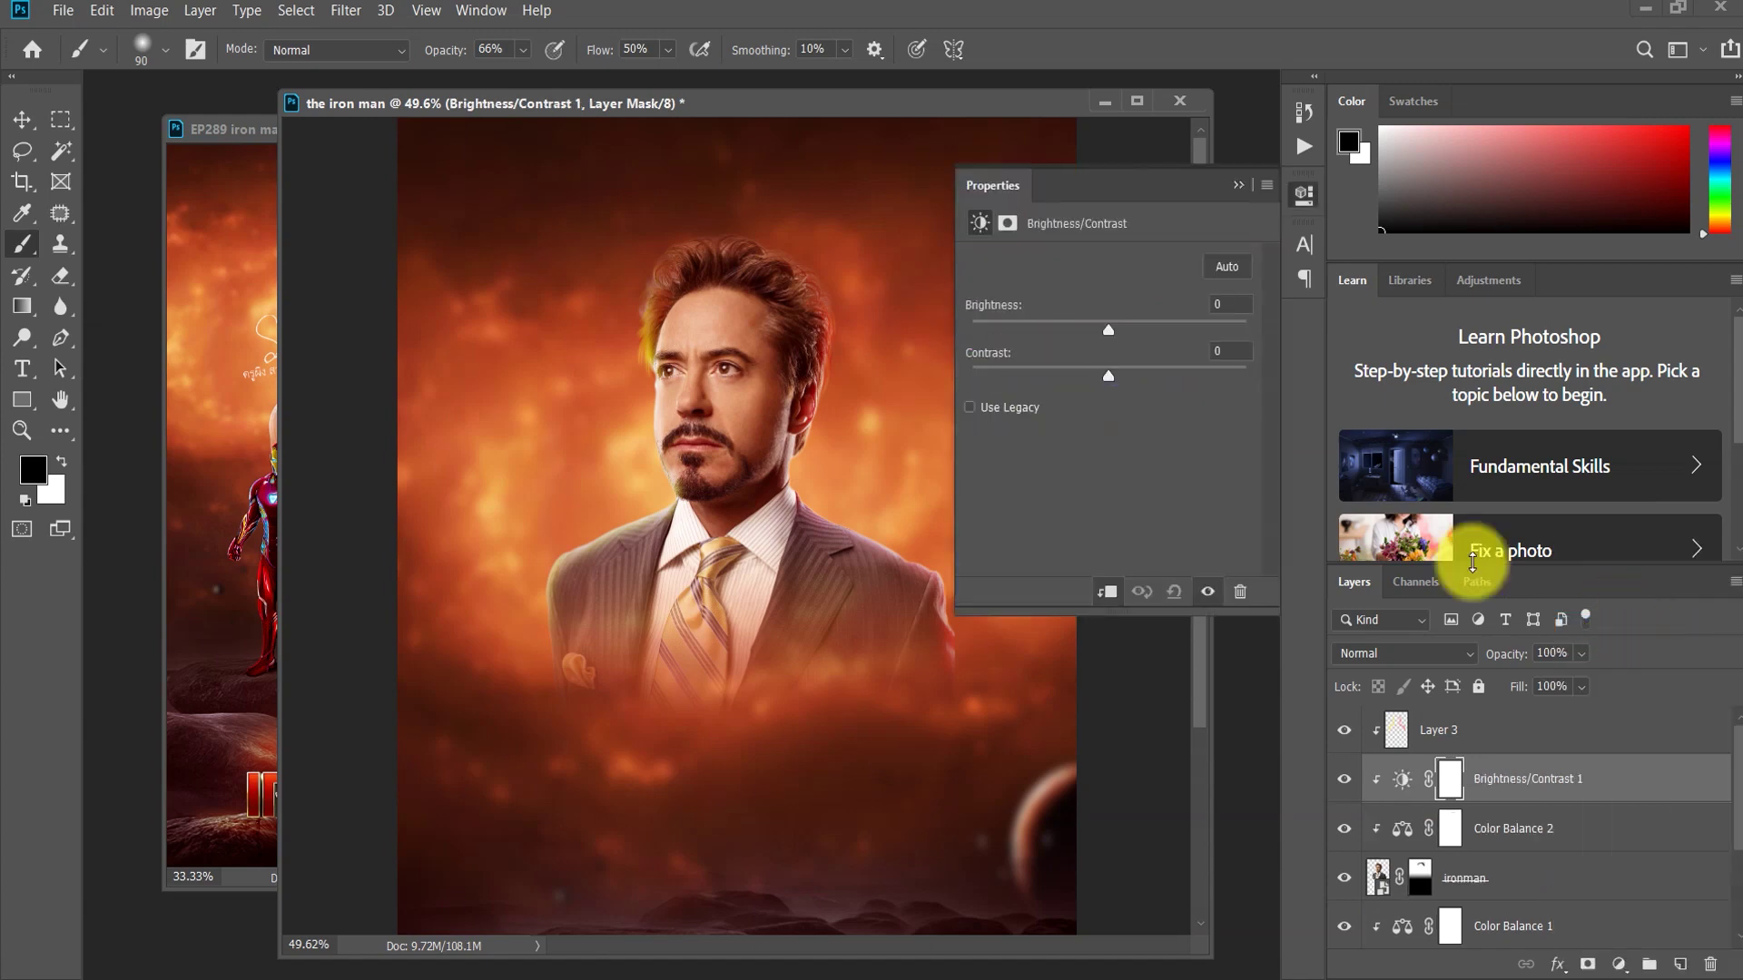
mouse_move(1103, 319)
left_mouse_down()
mouse_move(1087, 324)
mouse_move(1126, 331)
left_mouse_up()
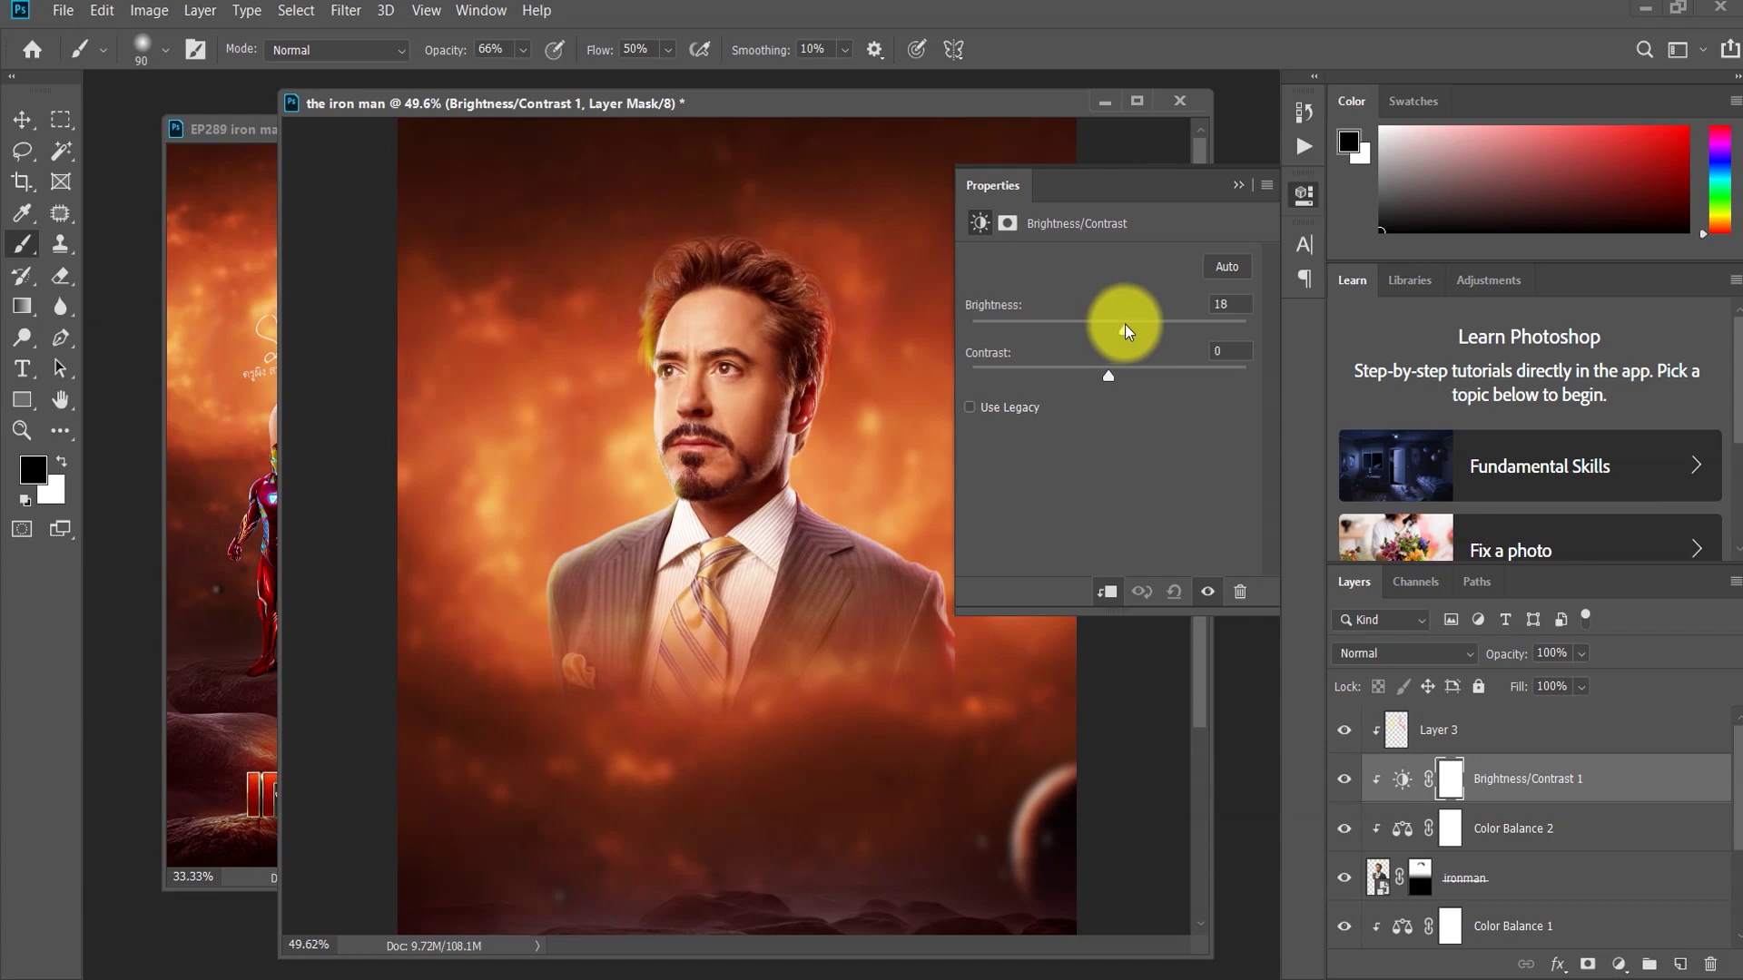
left_click(1303, 197)
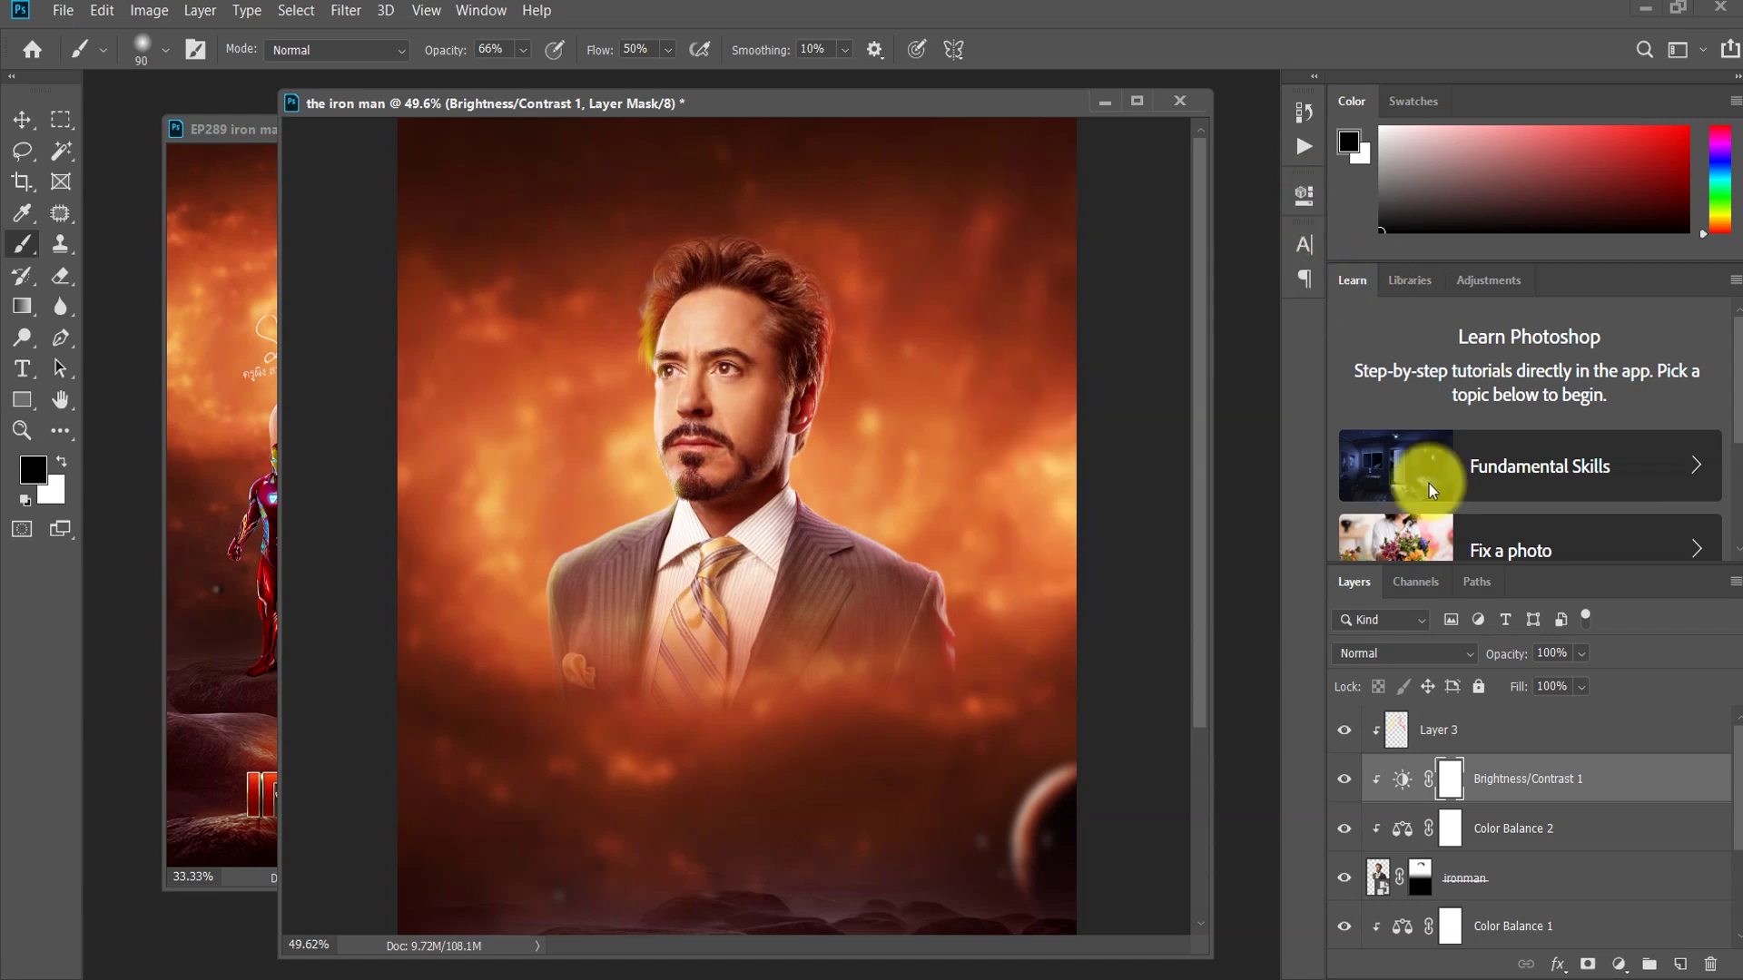
Step: Fill the Brightness/Contrast mask with black using the Paint Bucket
left_click(26, 310)
right_click(28, 314)
left_click(100, 328)
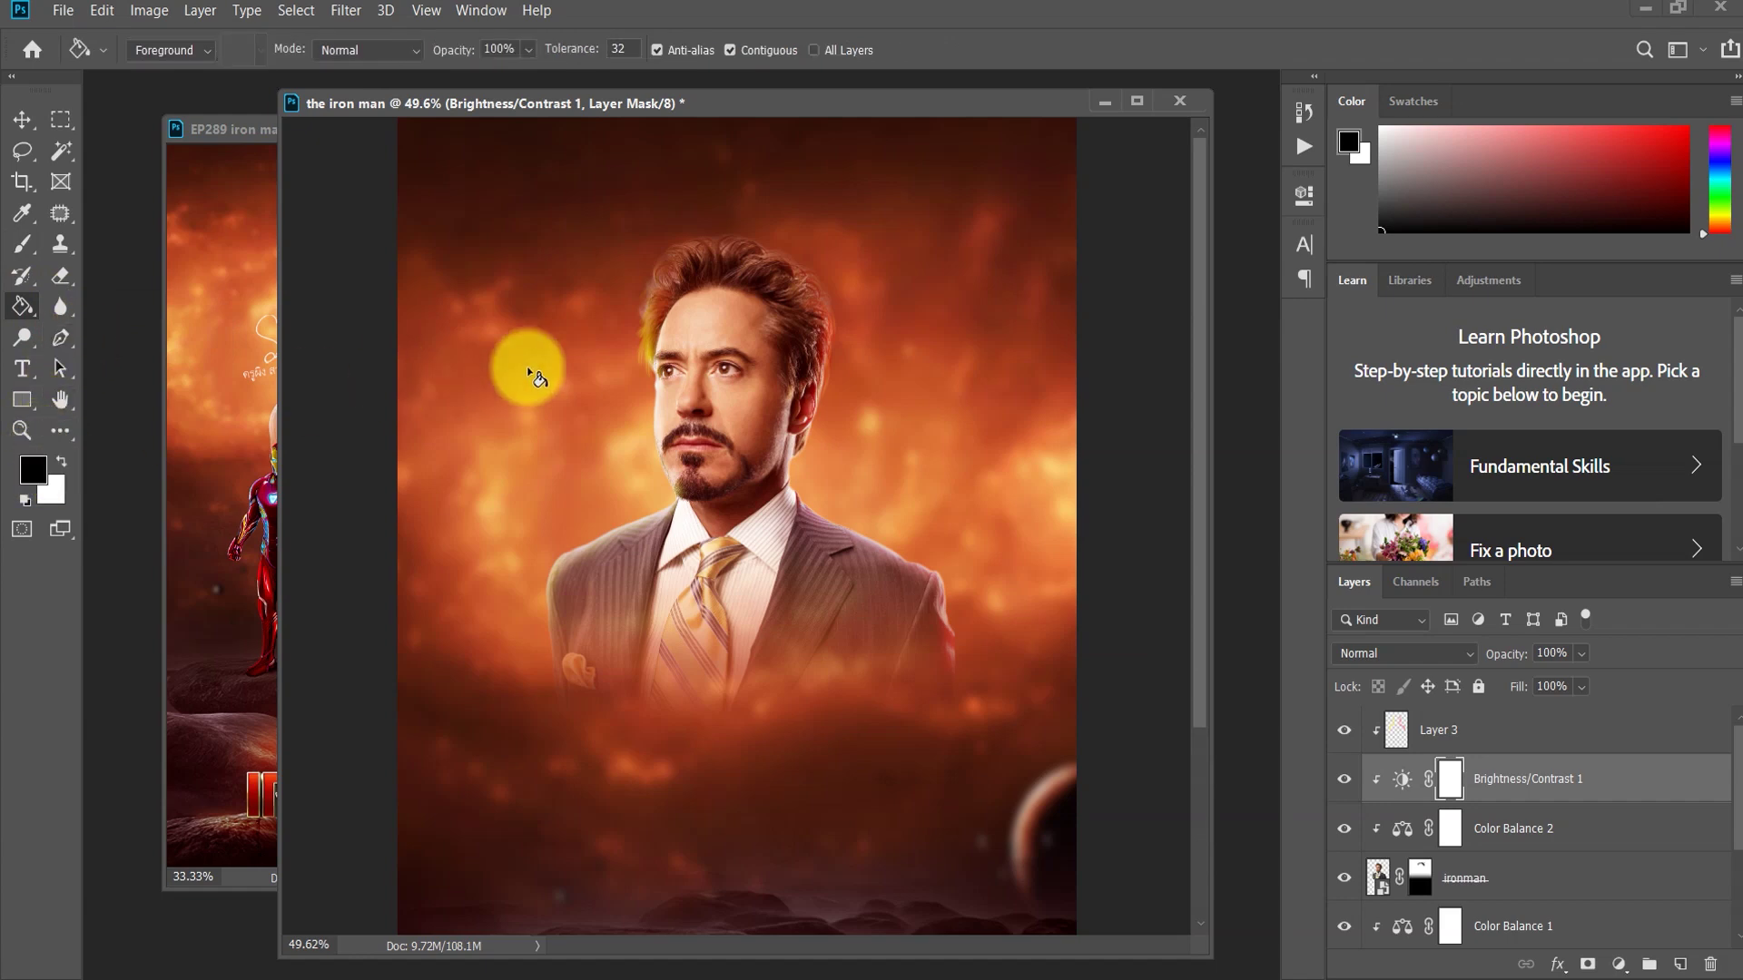
left_click(645, 341)
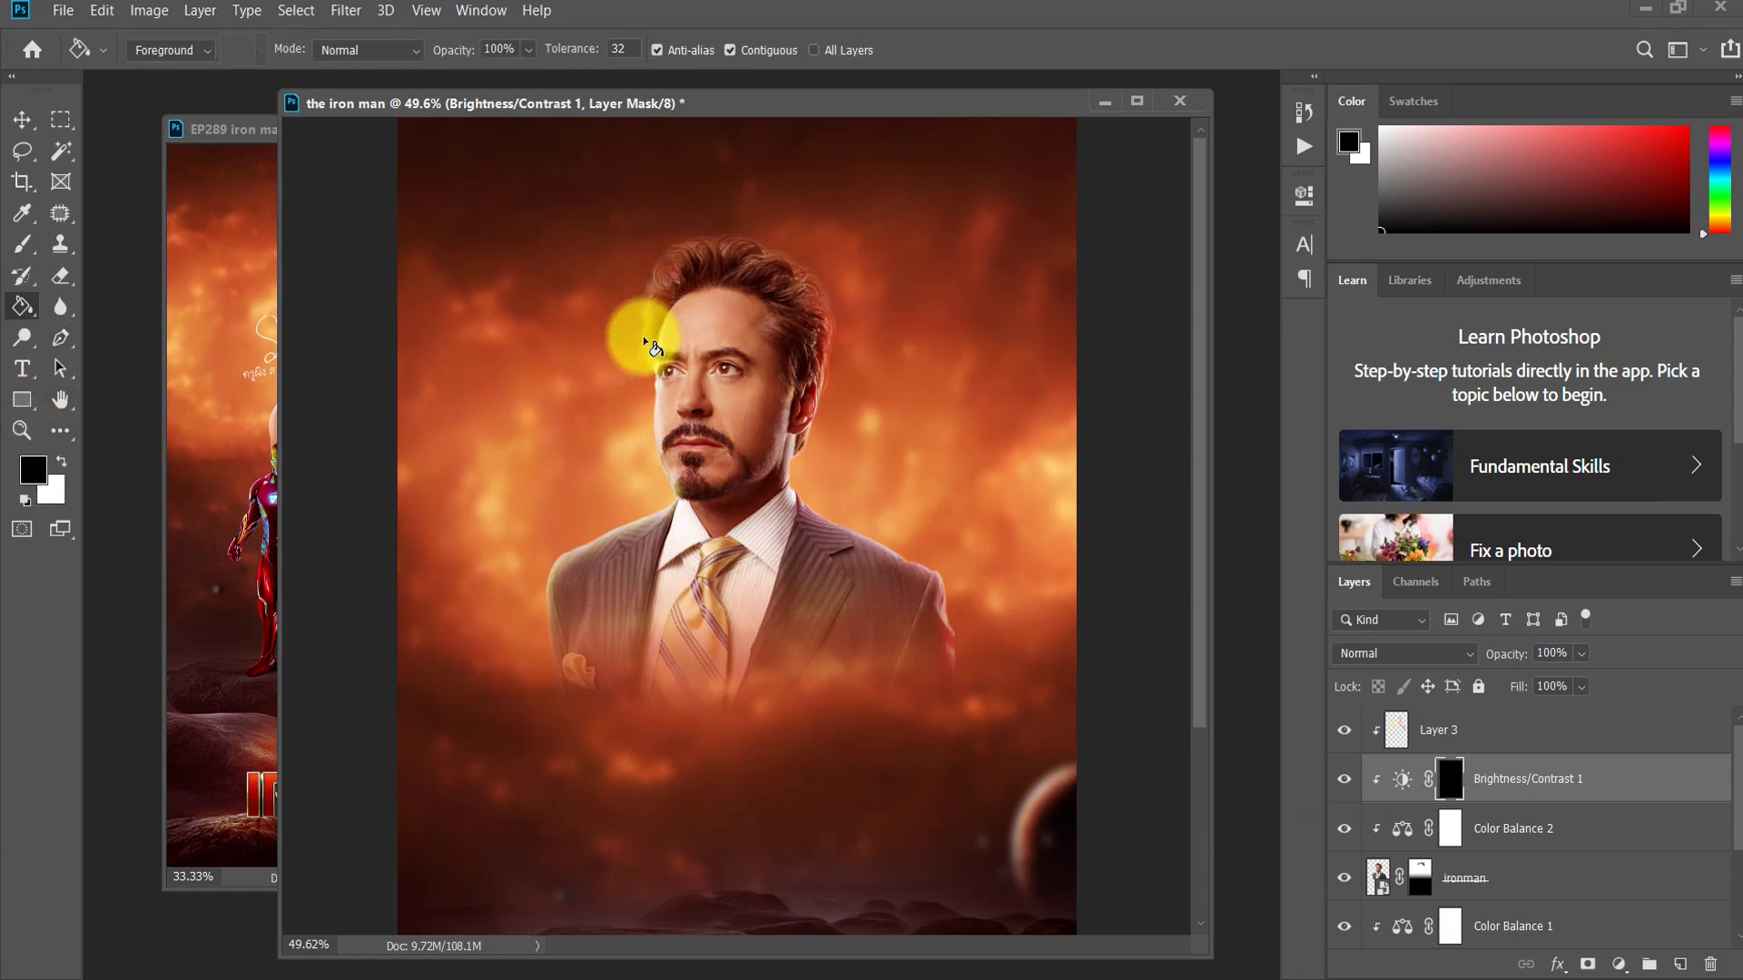
Step: Switch to a small white brush and turn the brightening layer back on
left_click(60, 461)
left_click(22, 245)
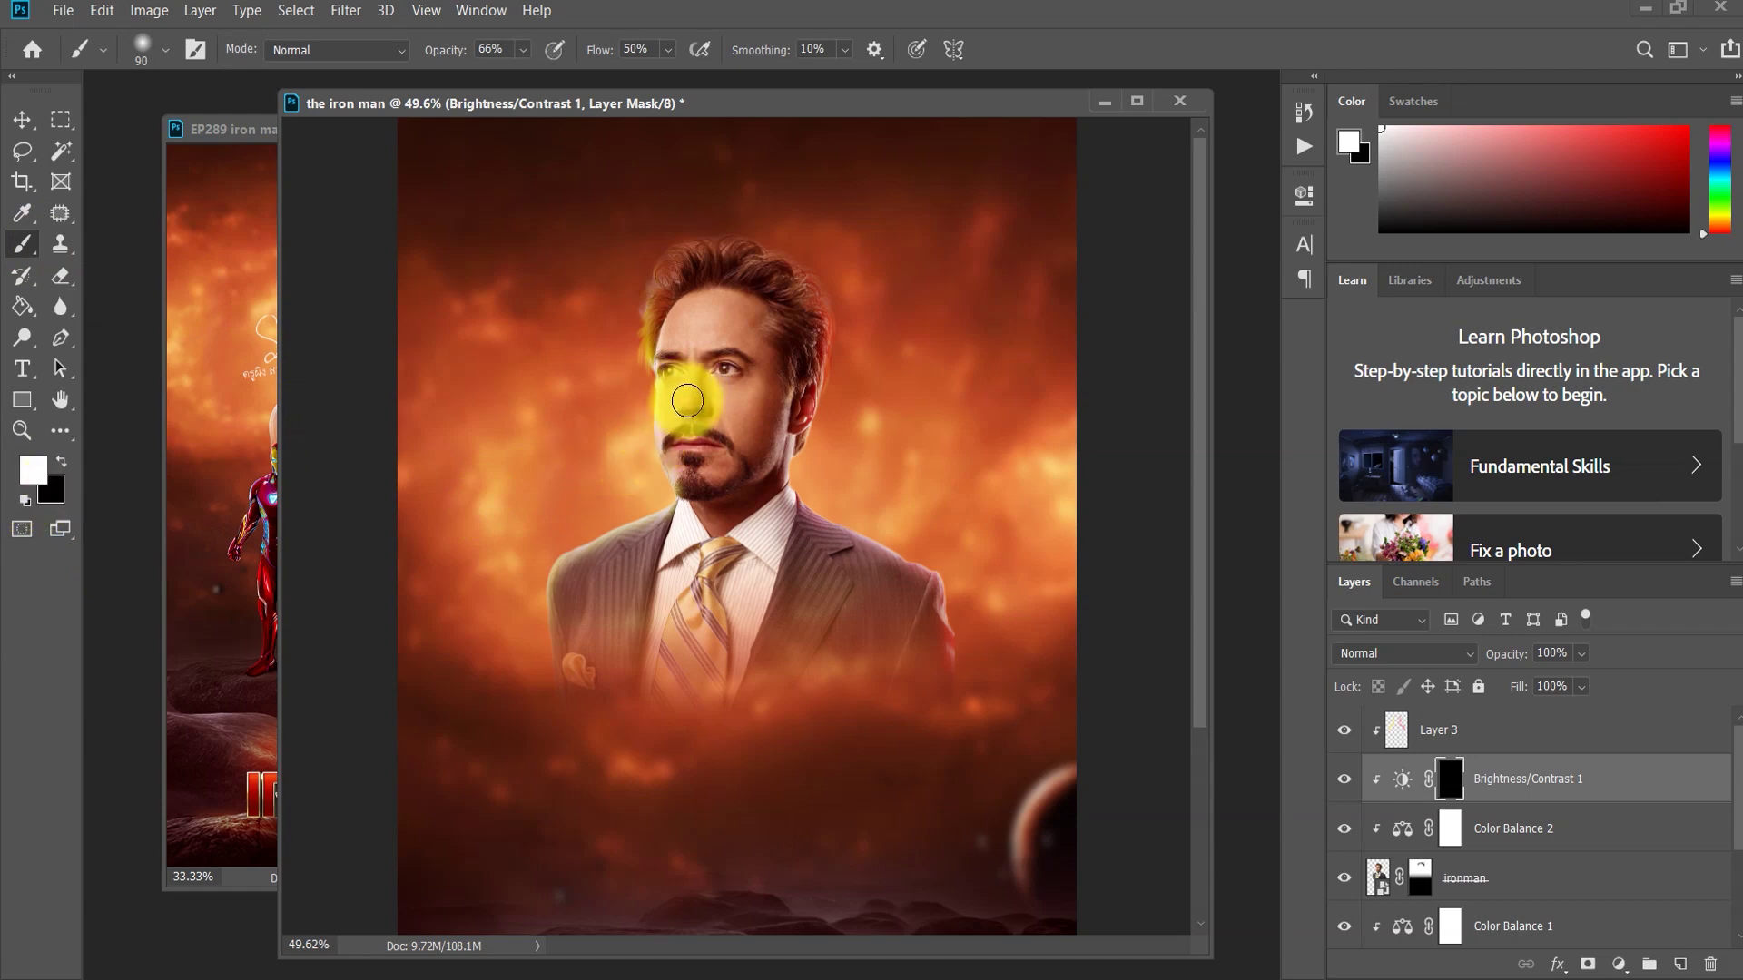
key("bracketleft")
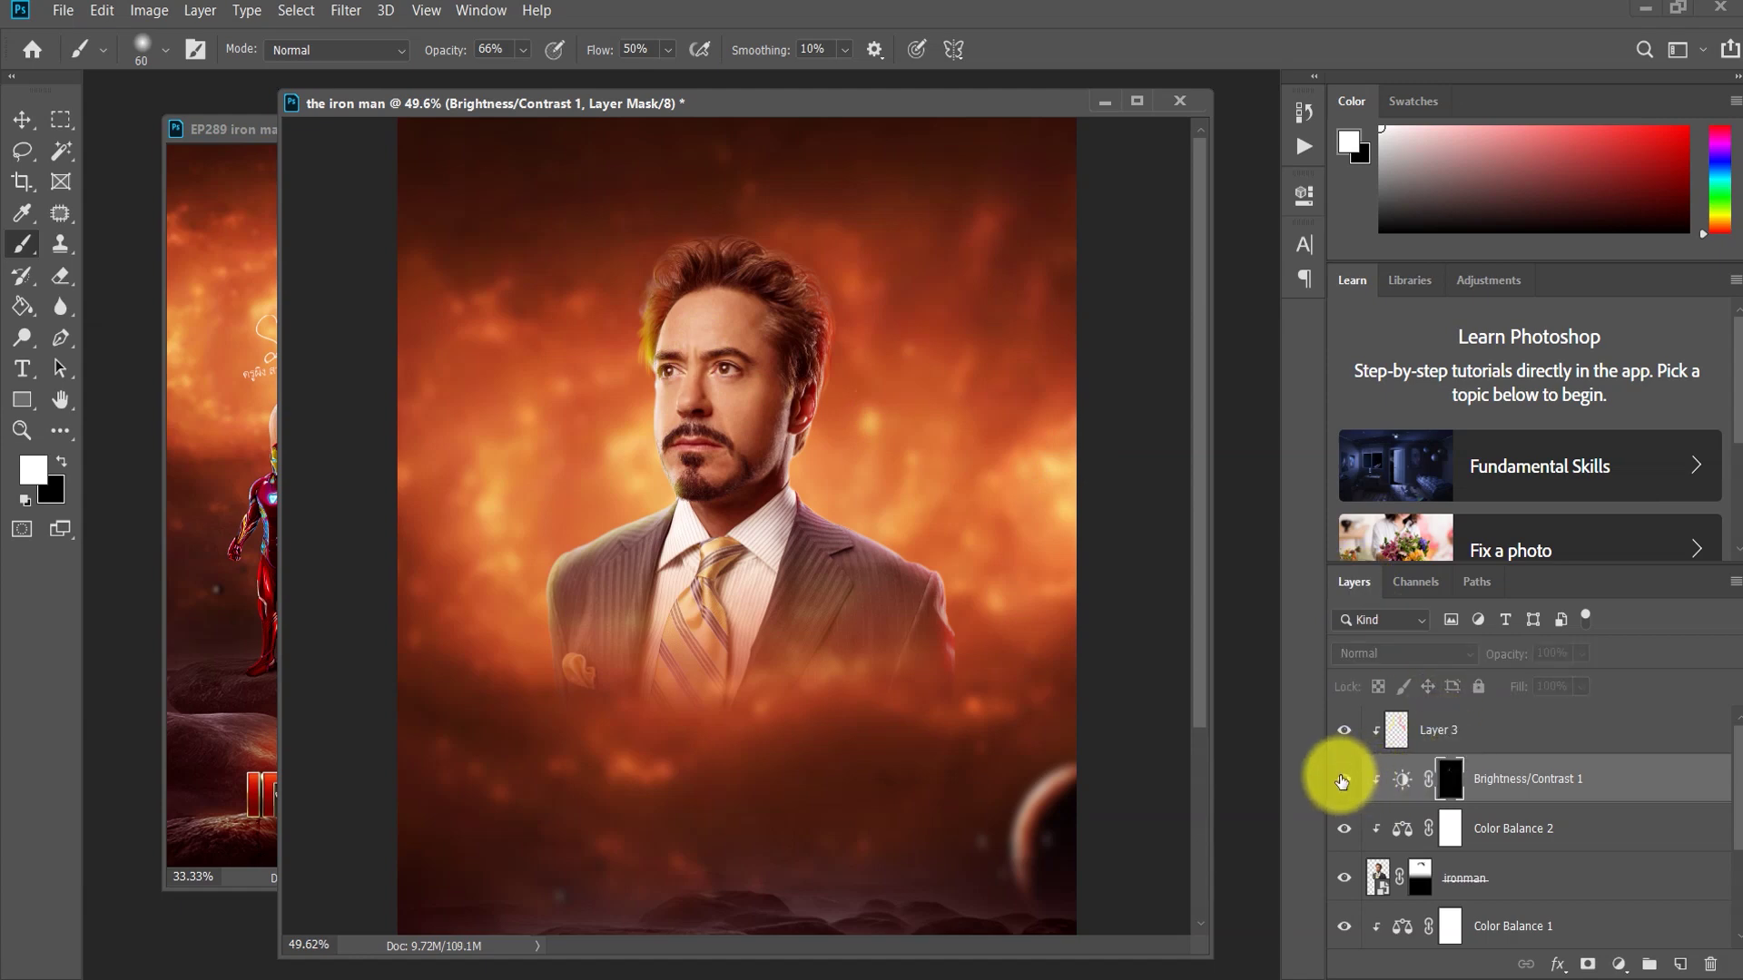
left_click(1343, 779)
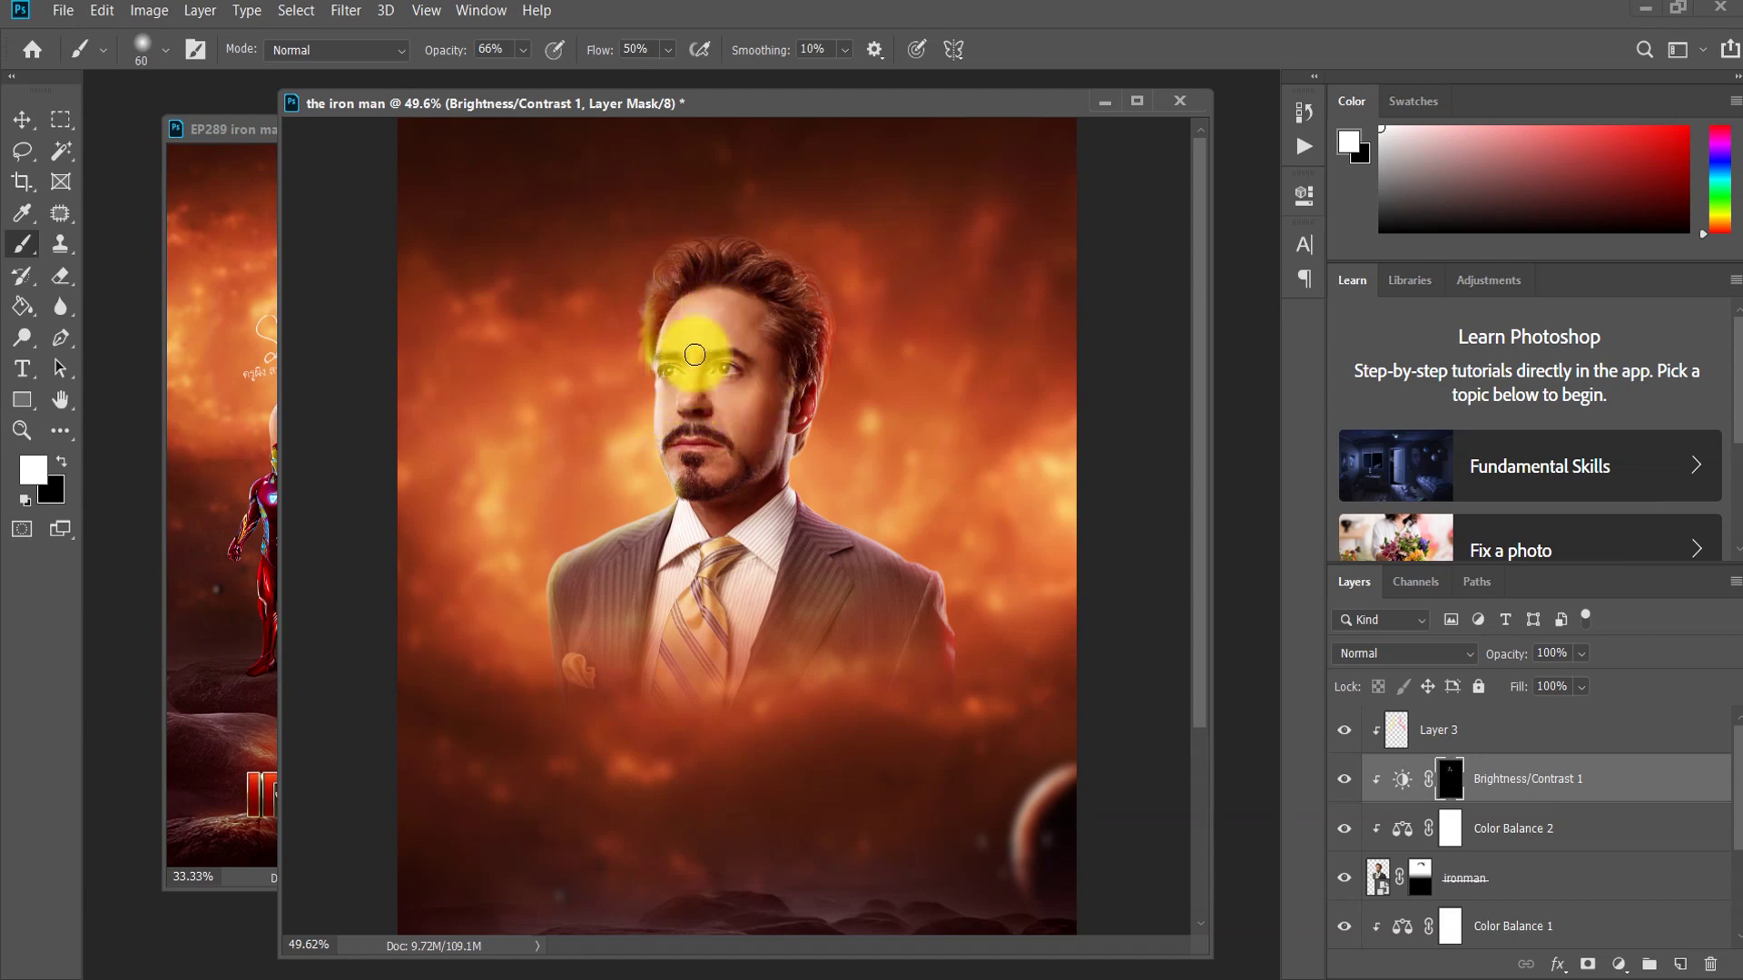
scroll(662, 341, "up", 3)
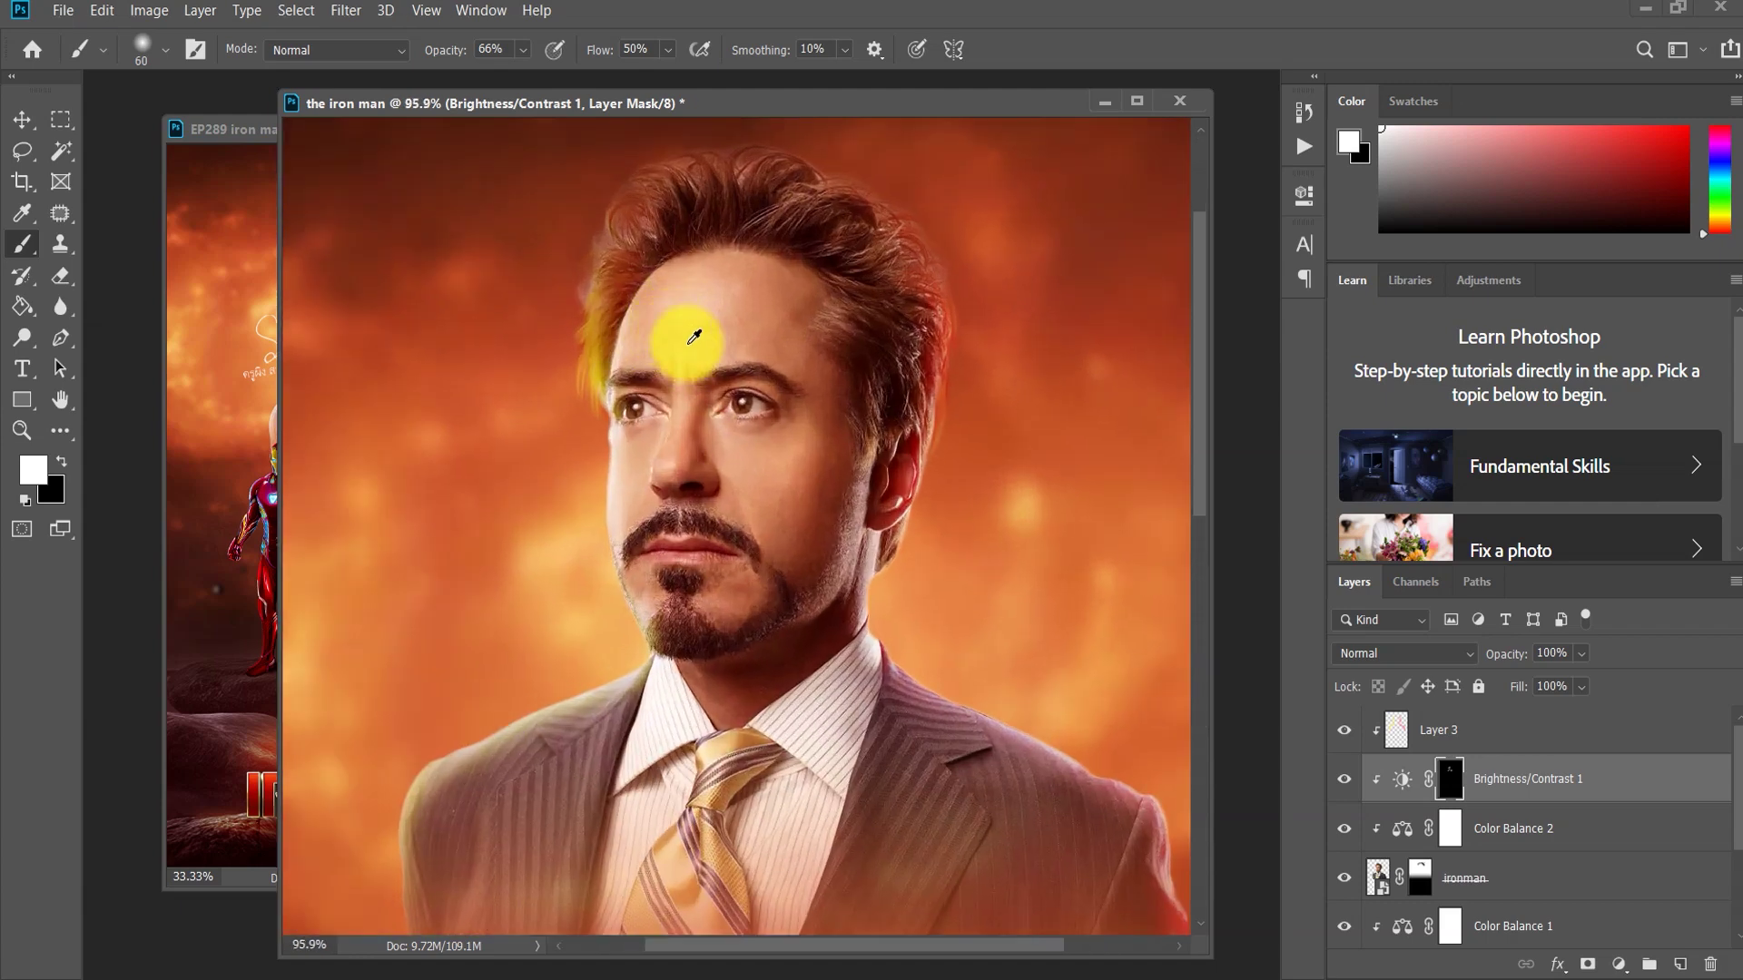
scroll(668, 338, "up", 2)
key("bracketleft")
key("bracketleft")
key("bracketleft")
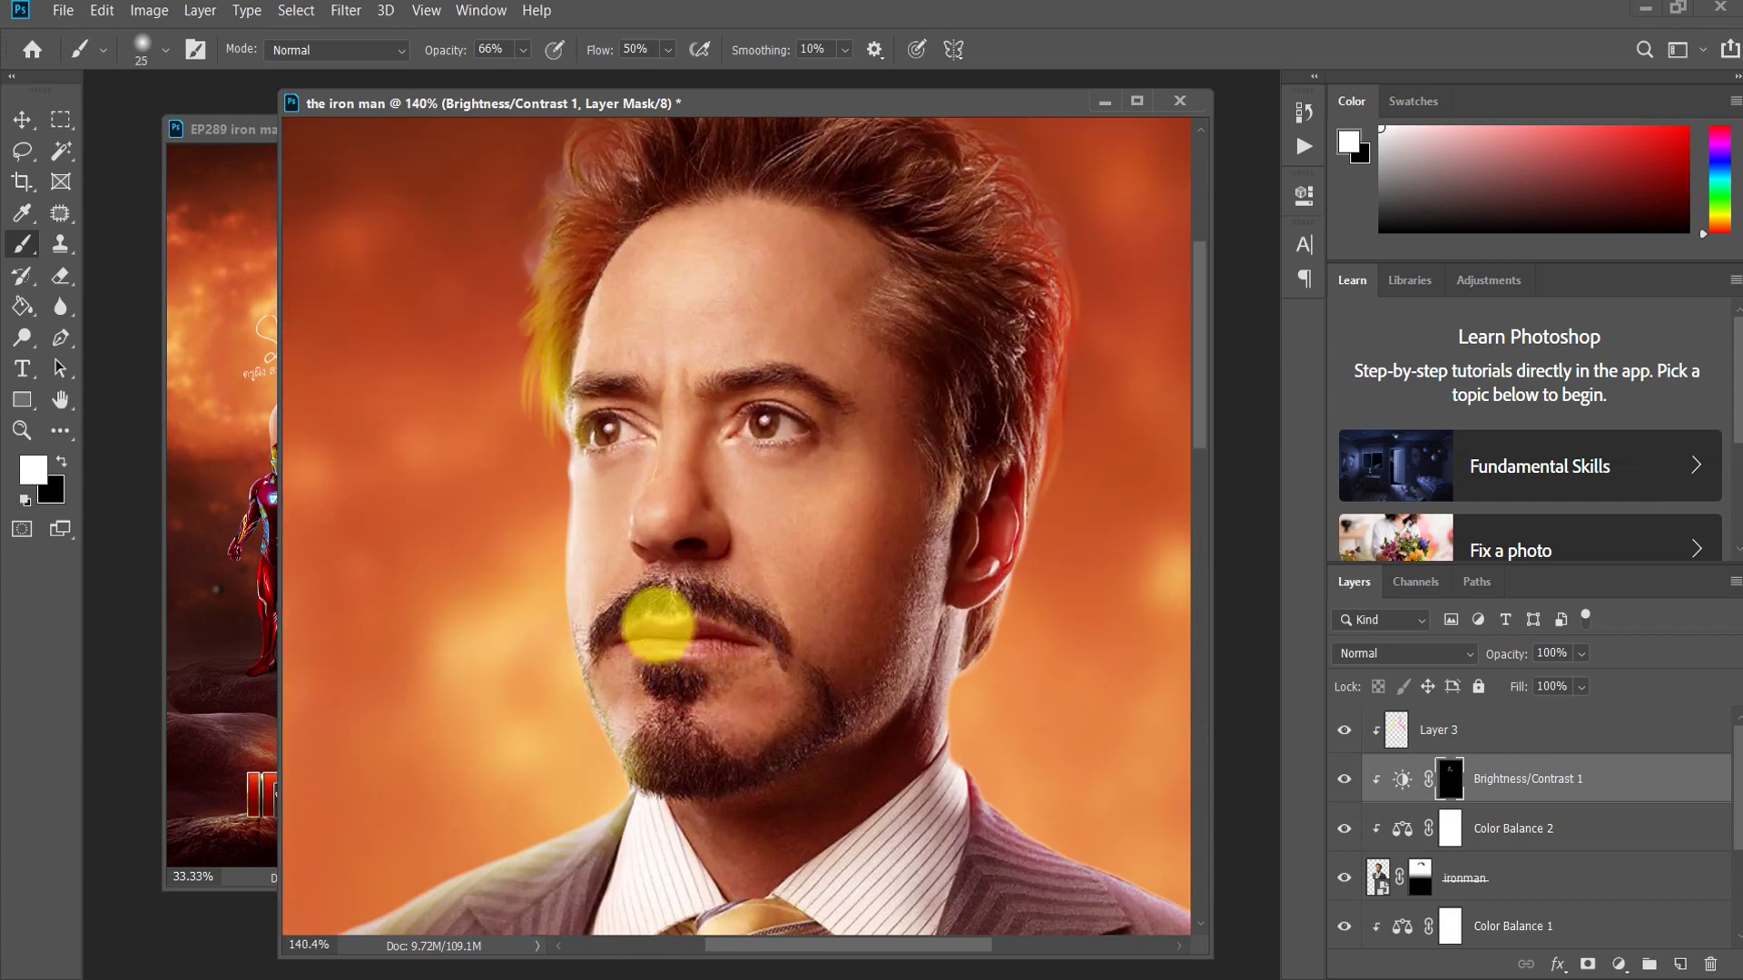
key("bracketleft")
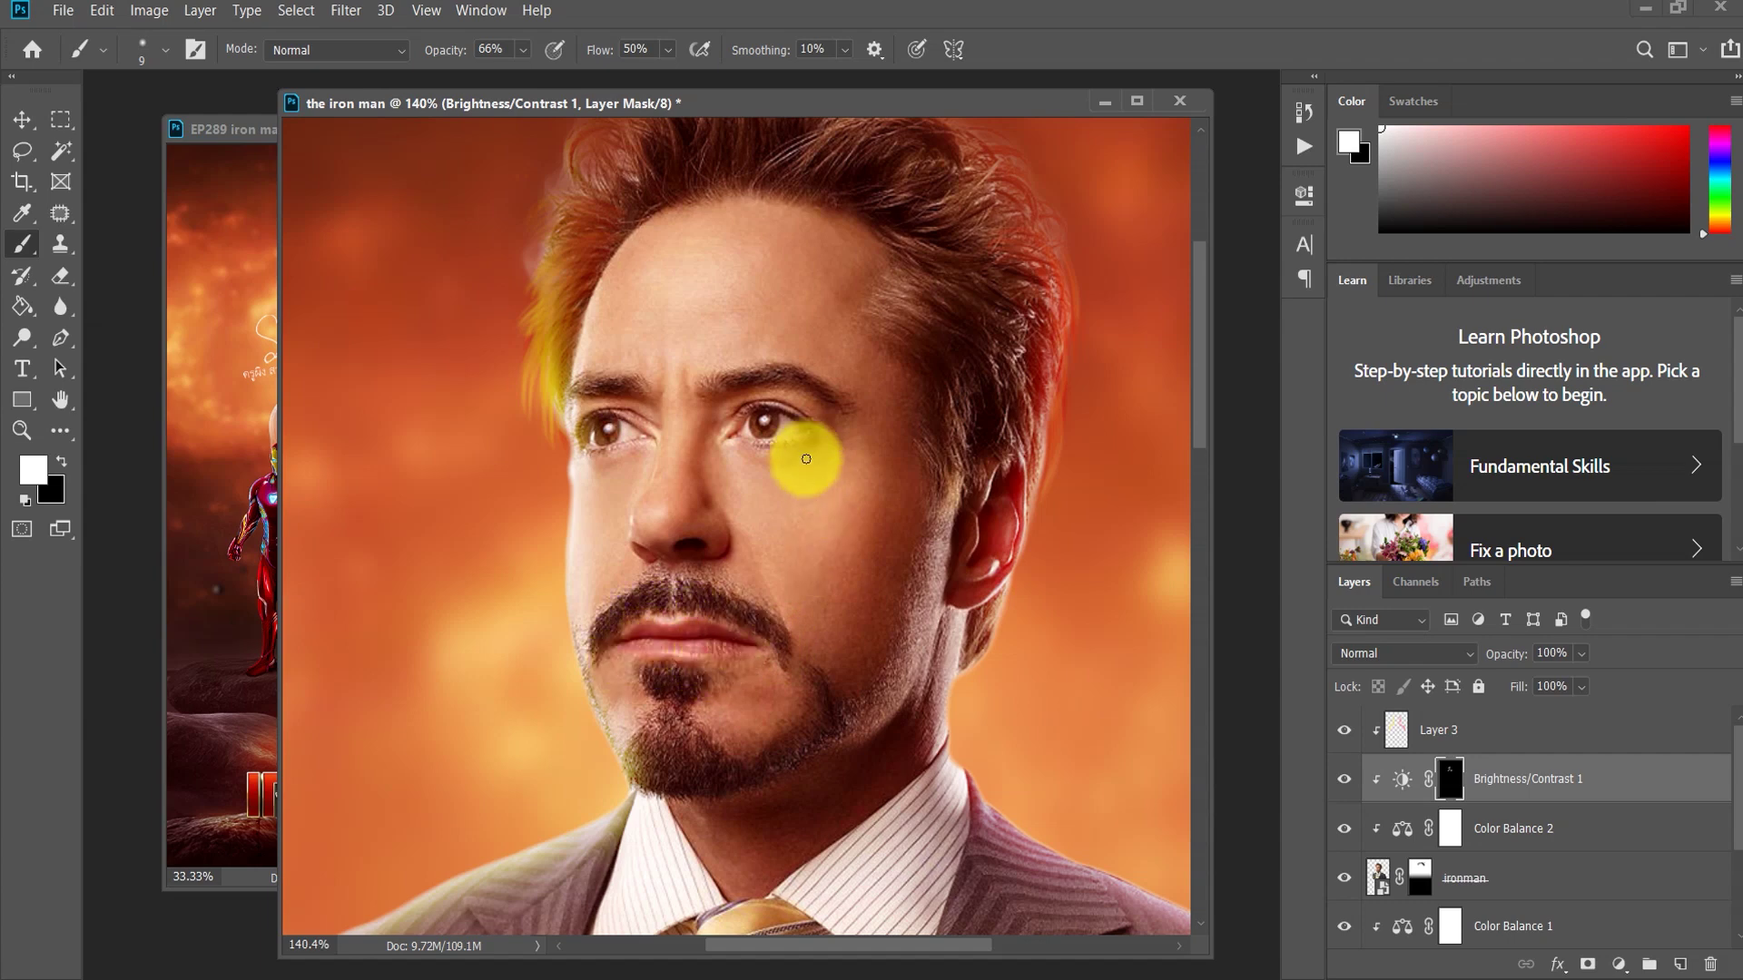
scroll(807, 456, "down", 3)
scroll(808, 453, "down", 2)
scroll(810, 451, "down", 1)
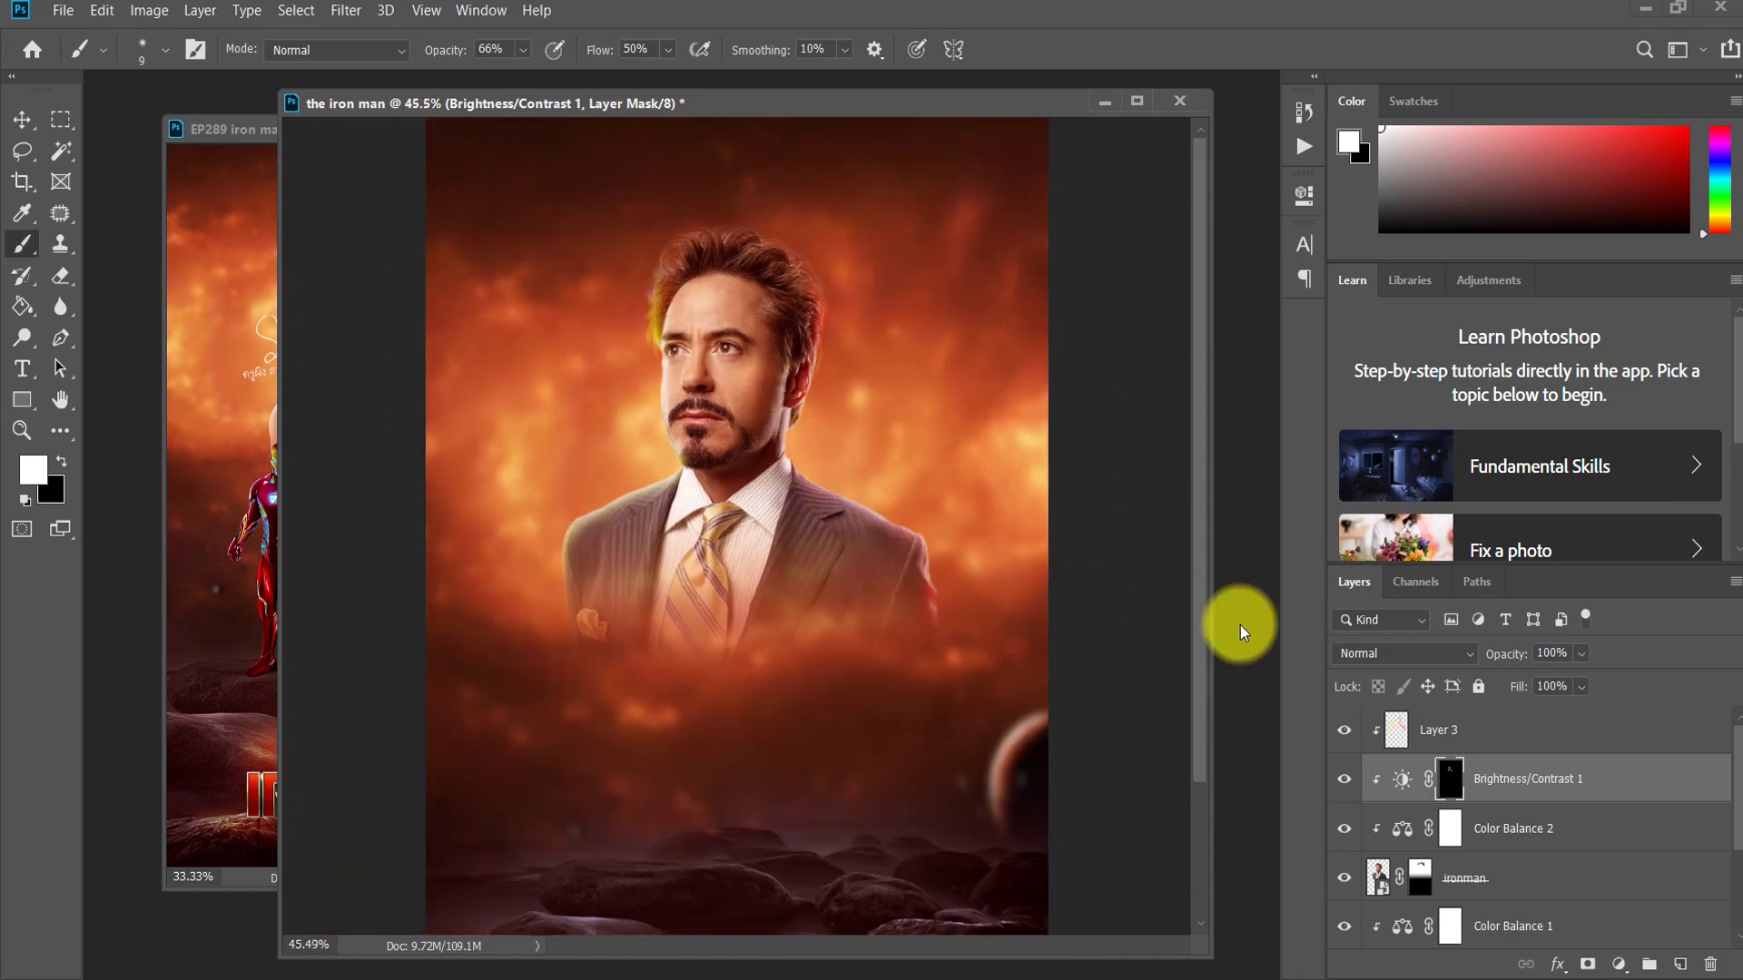
Step: Lower the Brightness/Contrast brightness slightly
double_click(1403, 781)
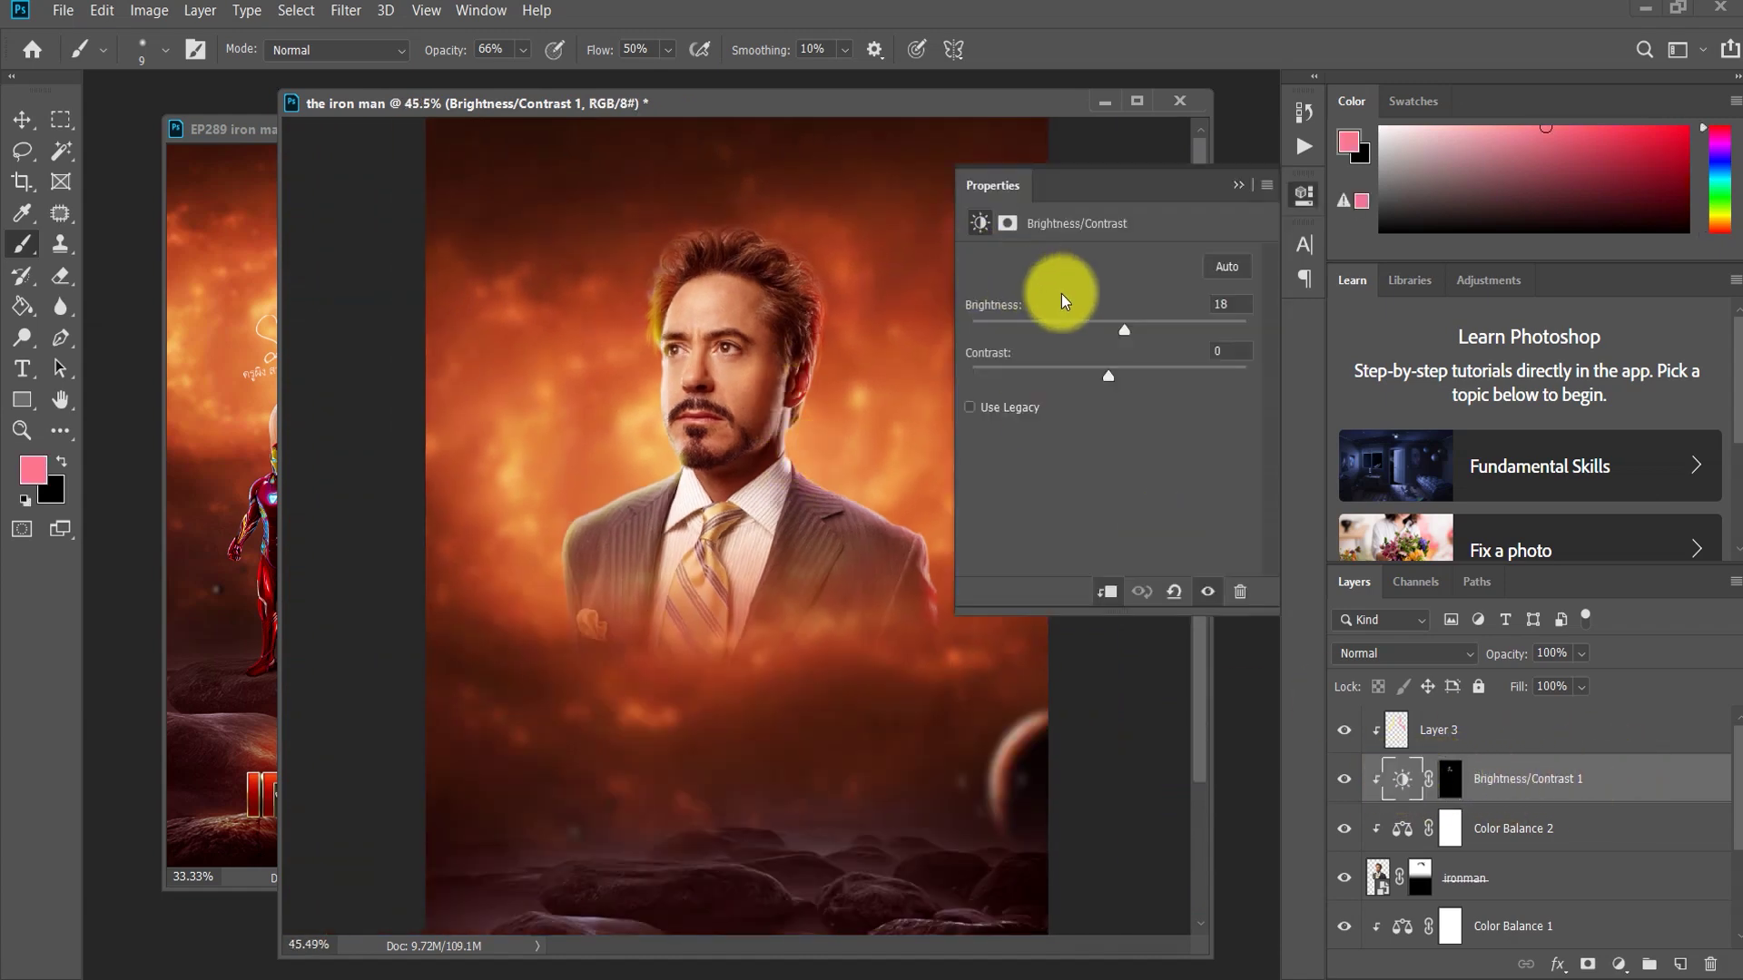
mouse_move(1123, 330)
left_mouse_down()
mouse_move(1149, 330)
mouse_move(1118, 329)
left_mouse_up()
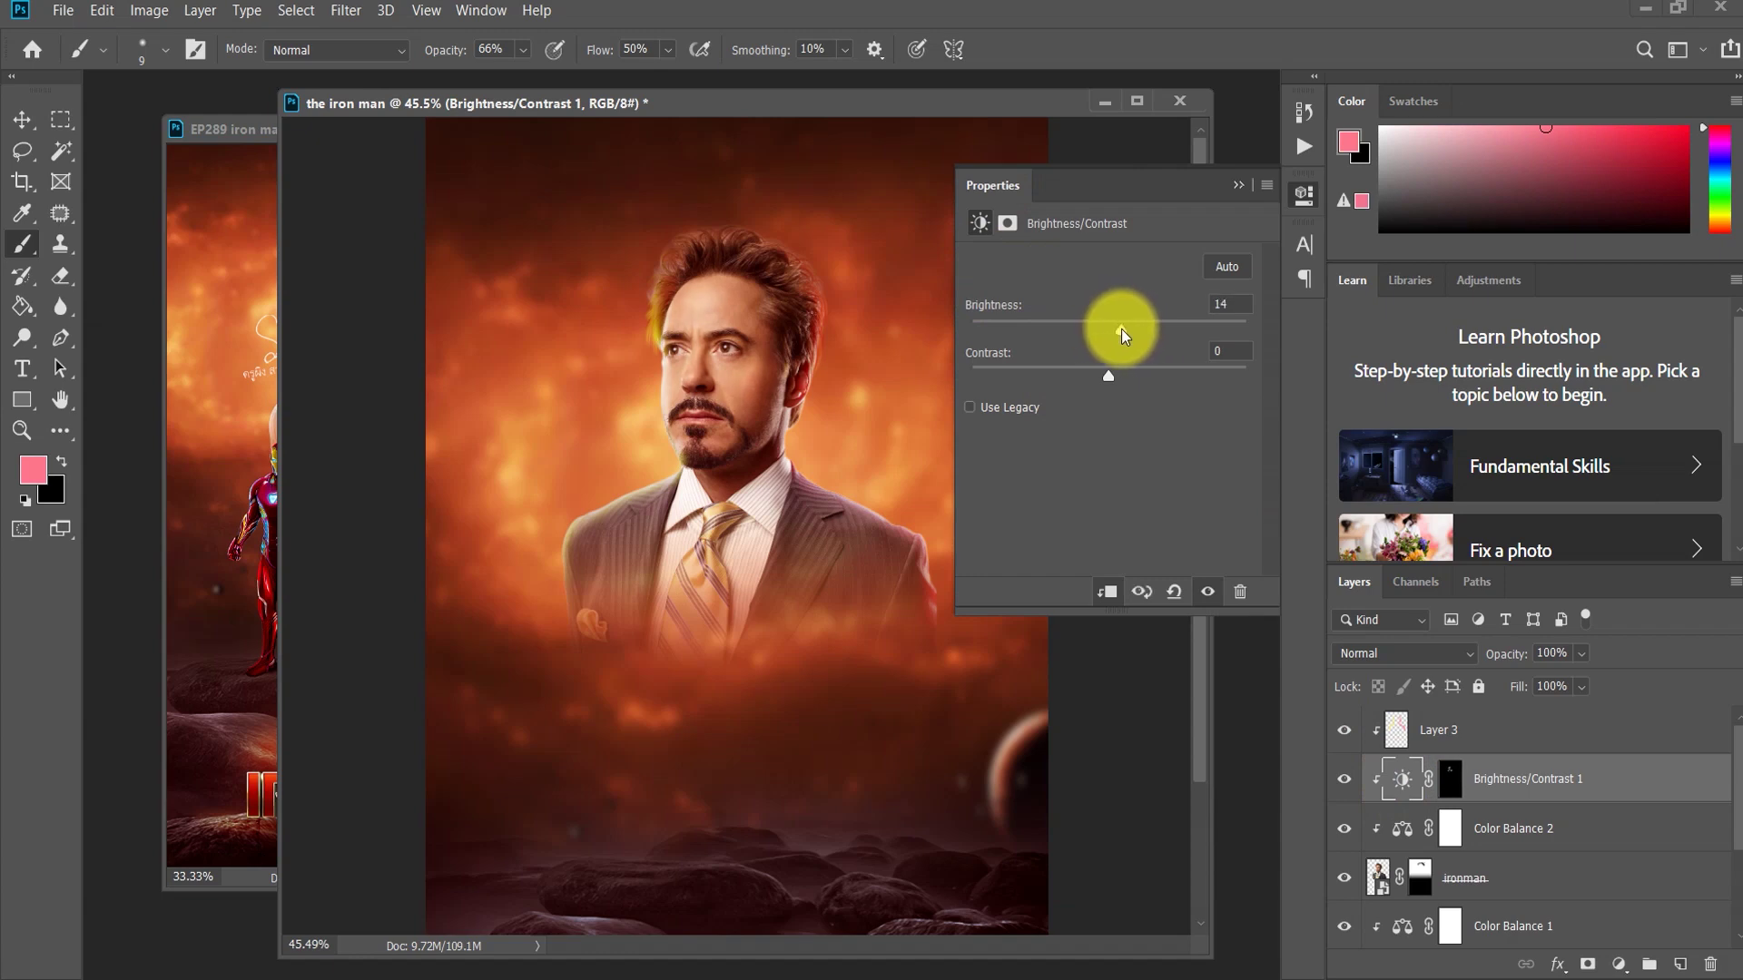
left_click(1287, 189)
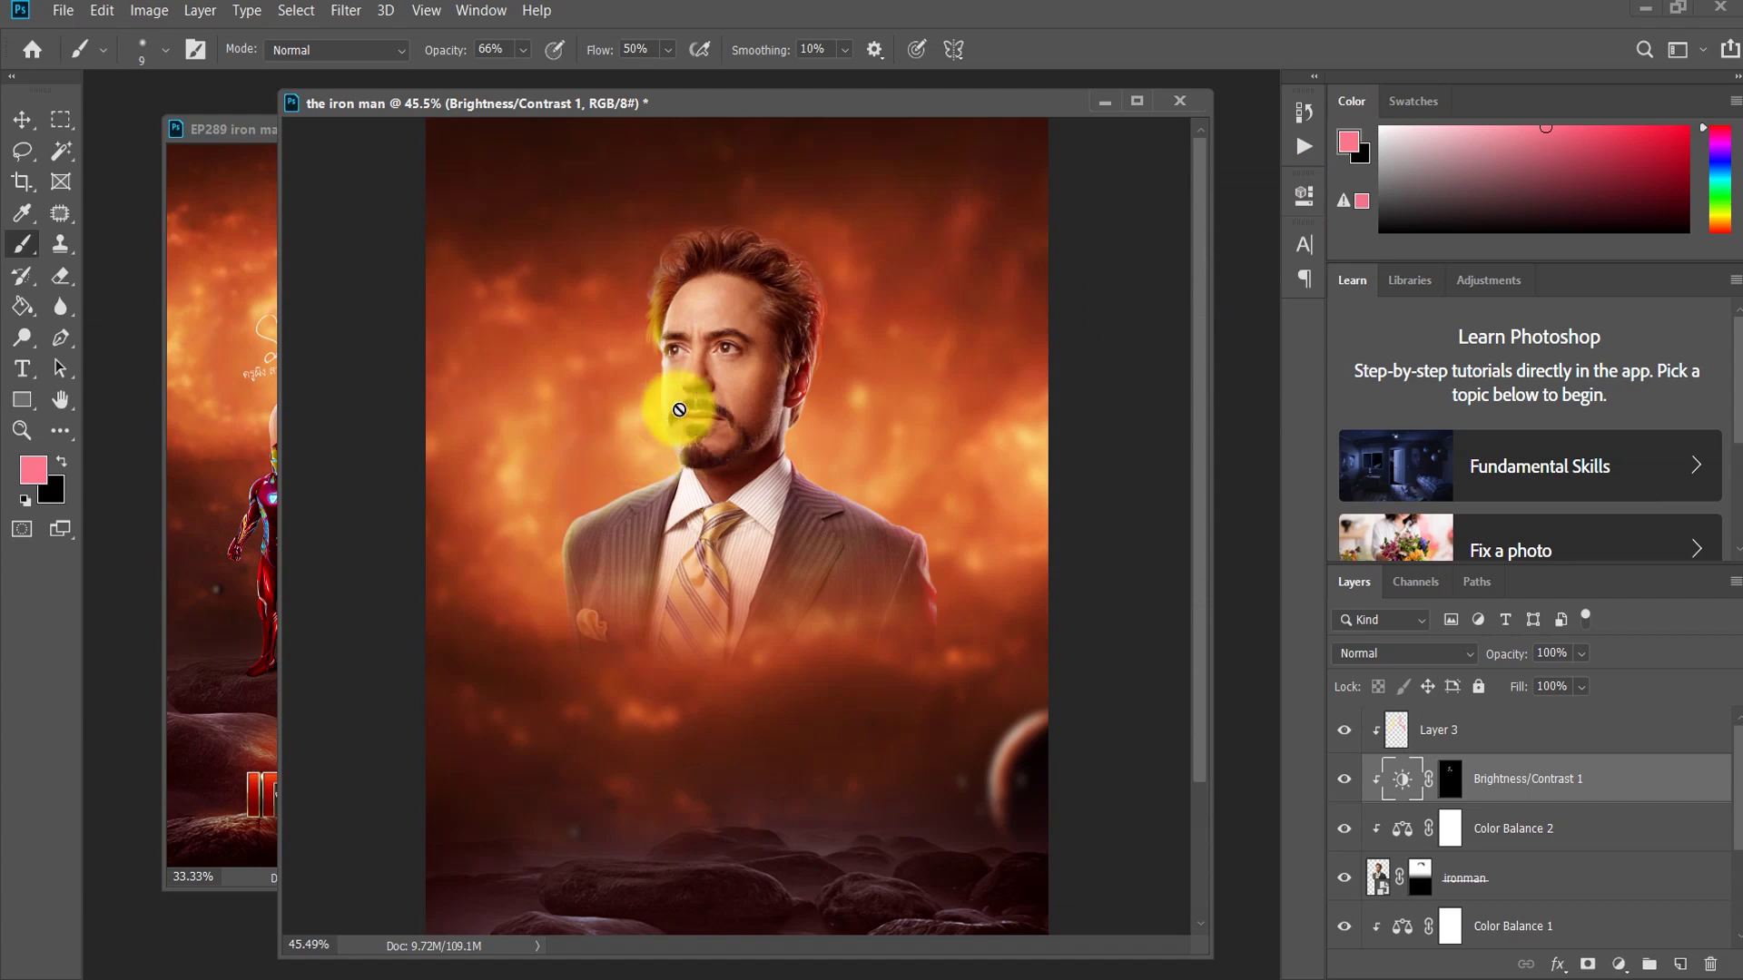
Step: Target the brightness mask with a larger white brush and zoom out beside the reference poster
left_click(1450, 786)
key("d")
key("ctrl+i")
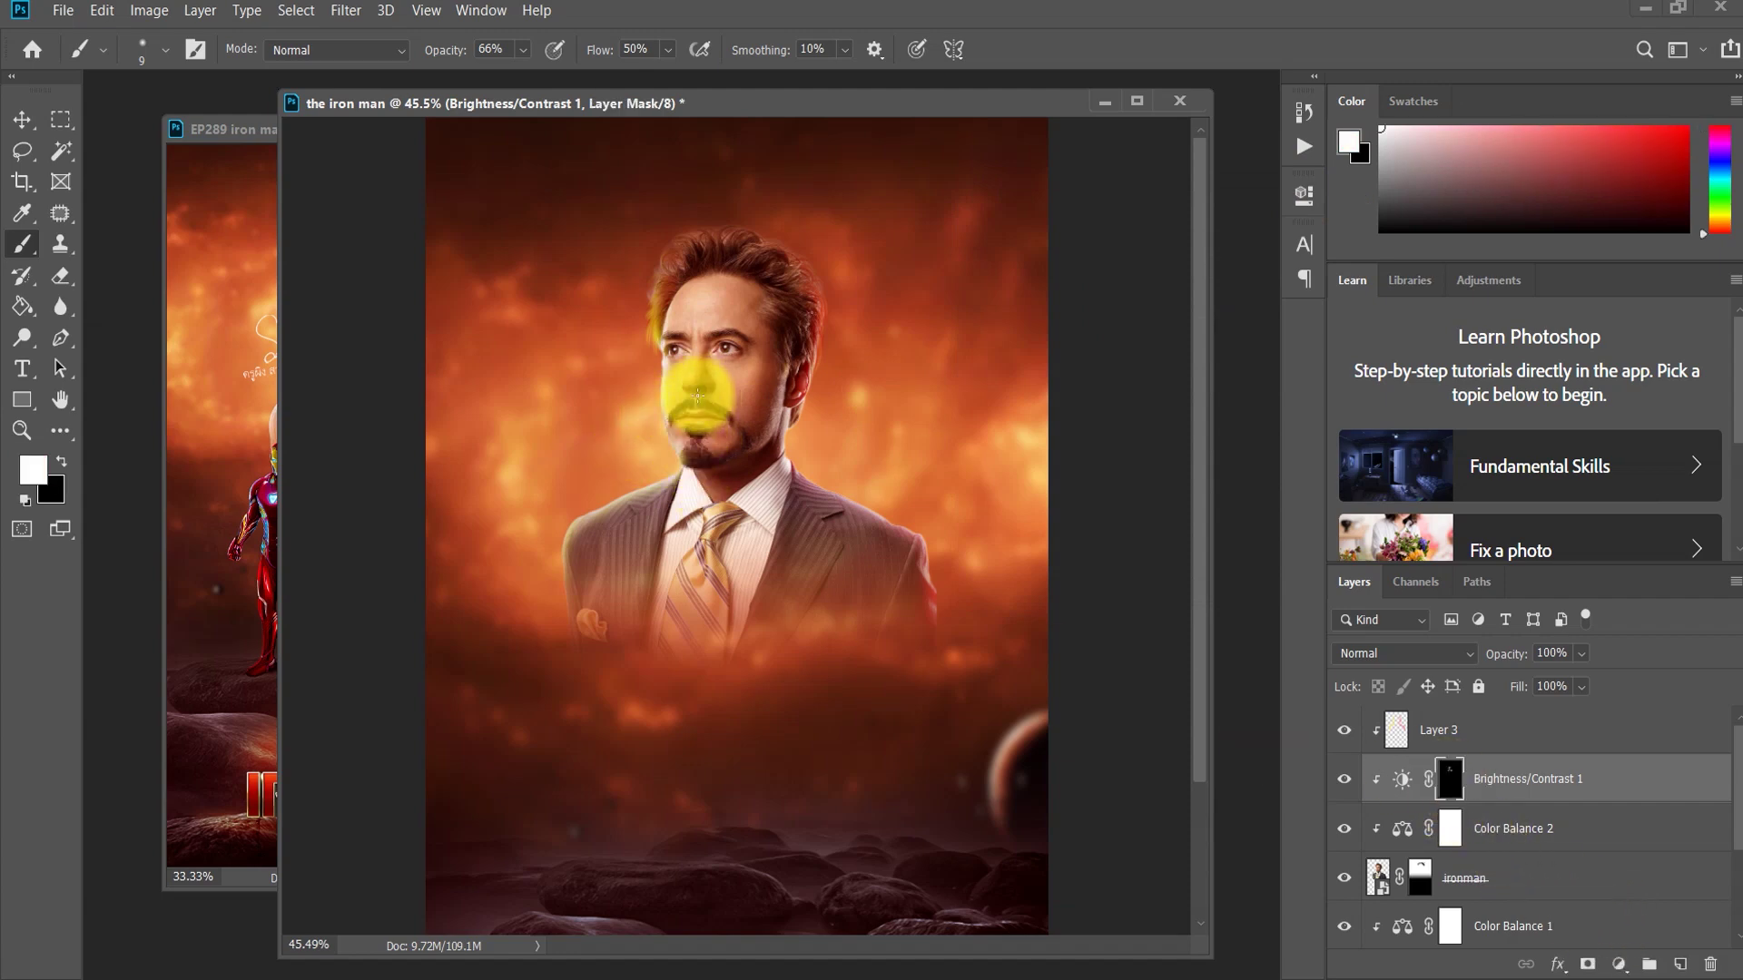
key("bracketright")
key("bracketright")
key("bracketright")
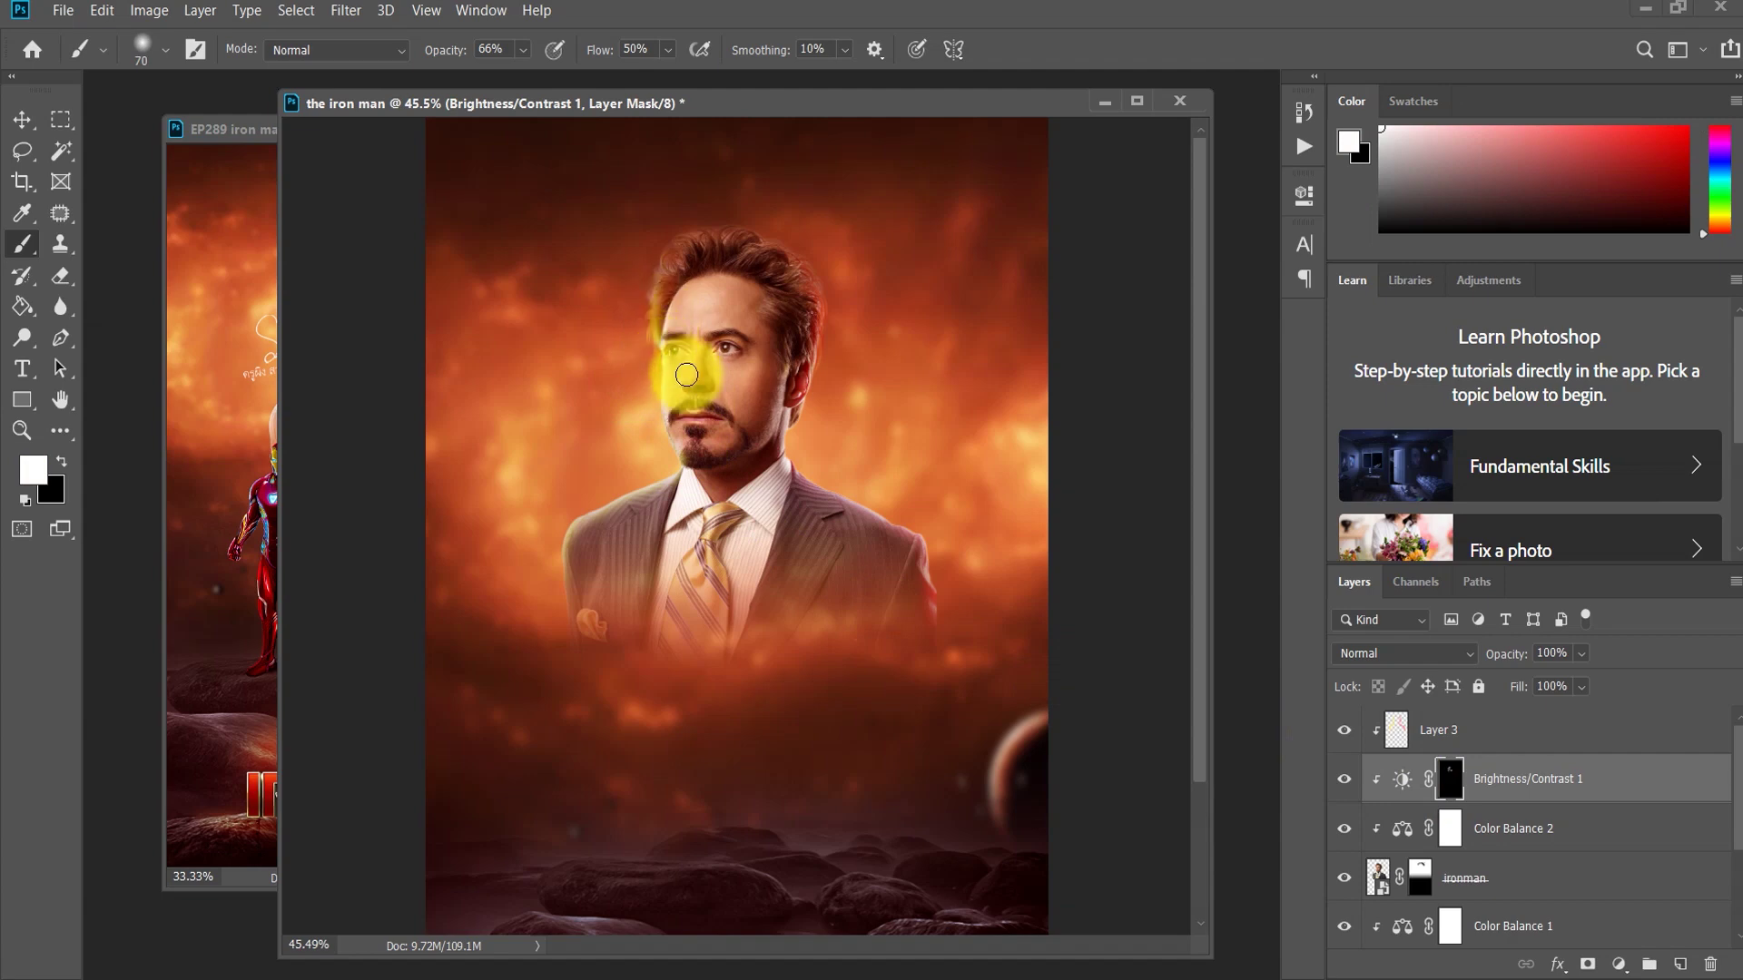
key("ctrl+minus")
scroll(958, 488, "down", 1)
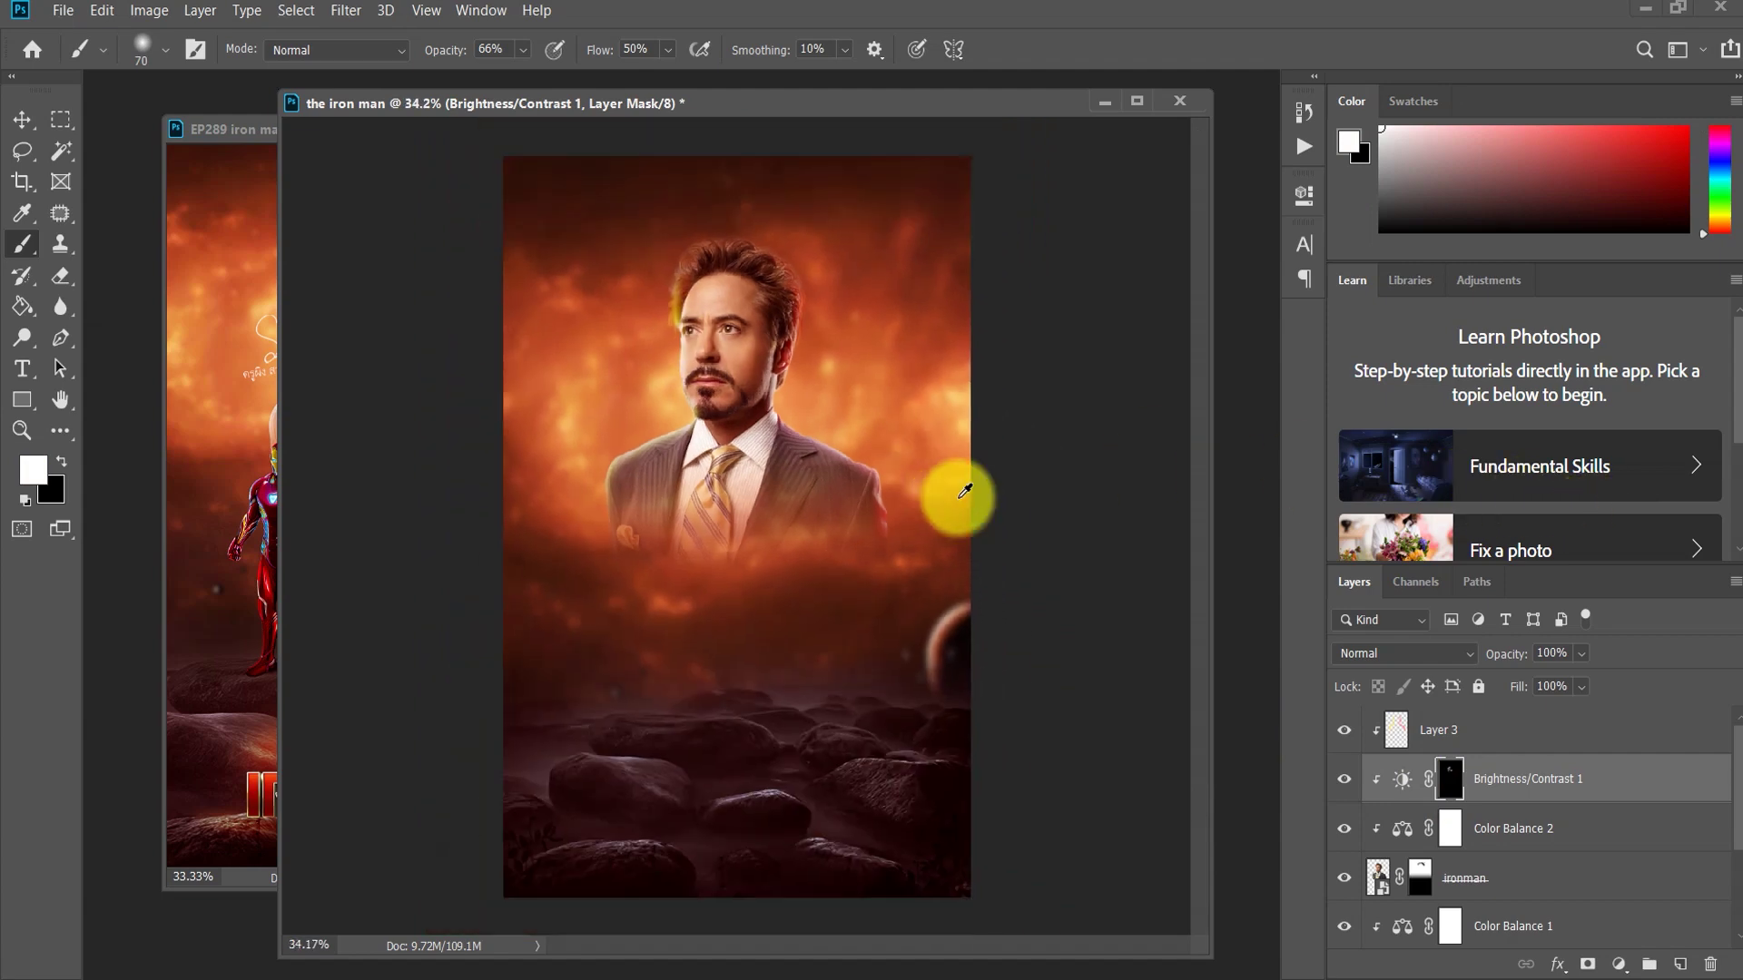
scroll(948, 453, "down", 1)
mouse_move(687, 103)
left_mouse_down()
mouse_move(1200, 103)
mouse_move(1080, 105)
mouse_move(1304, 183)
mouse_move(803, 183)
mouse_move(759, 134)
mouse_move(776, 130)
left_mouse_up()
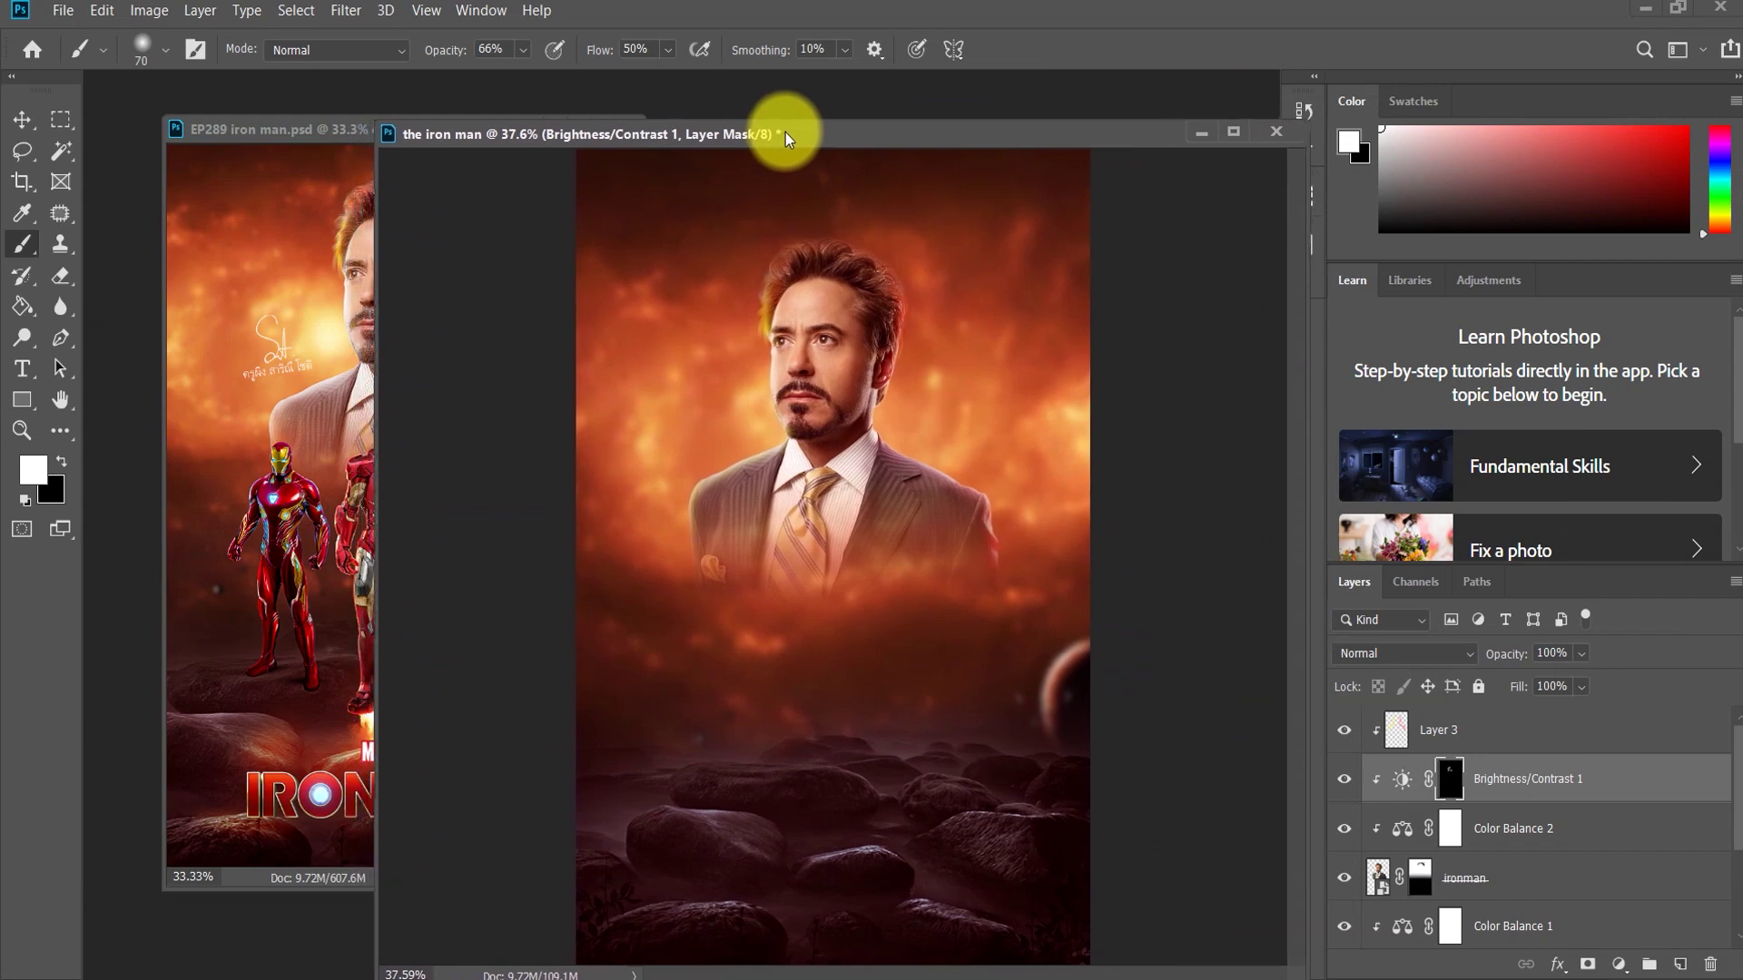
Step: Compare Layer 3 on and off, then brush pinkish-red dodge glow down the hair's right edge
left_click(1344, 731)
left_click(1344, 733)
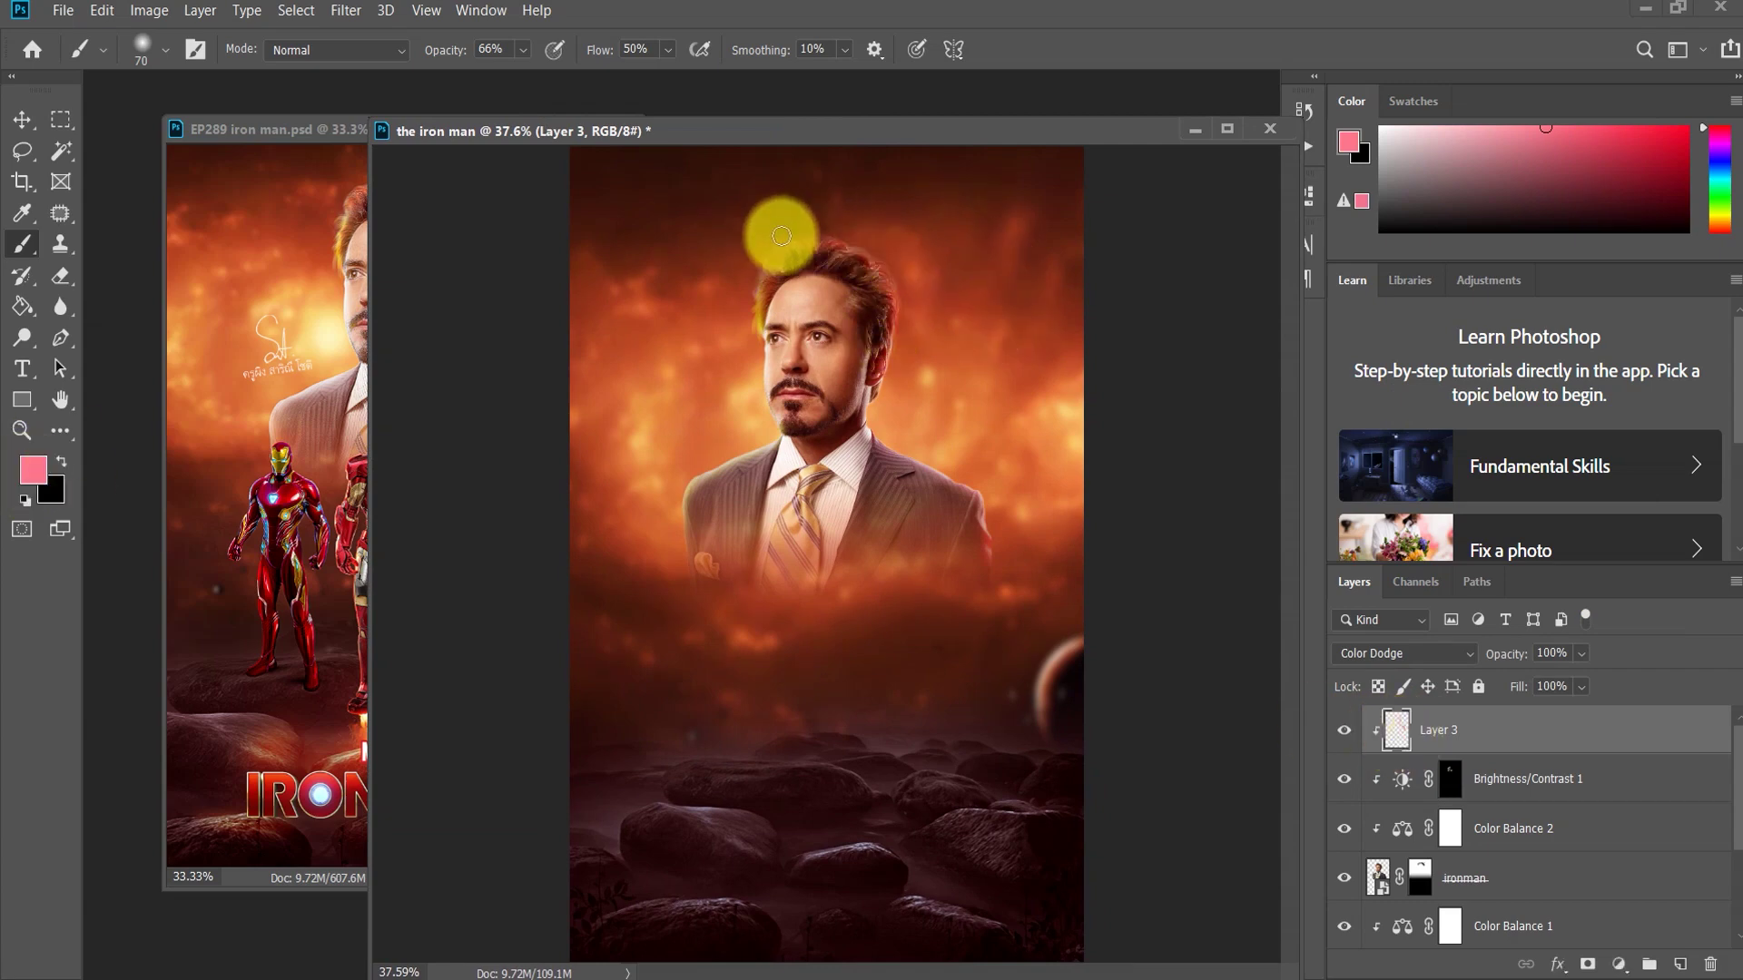
left_click_drag(887, 247, 898, 361)
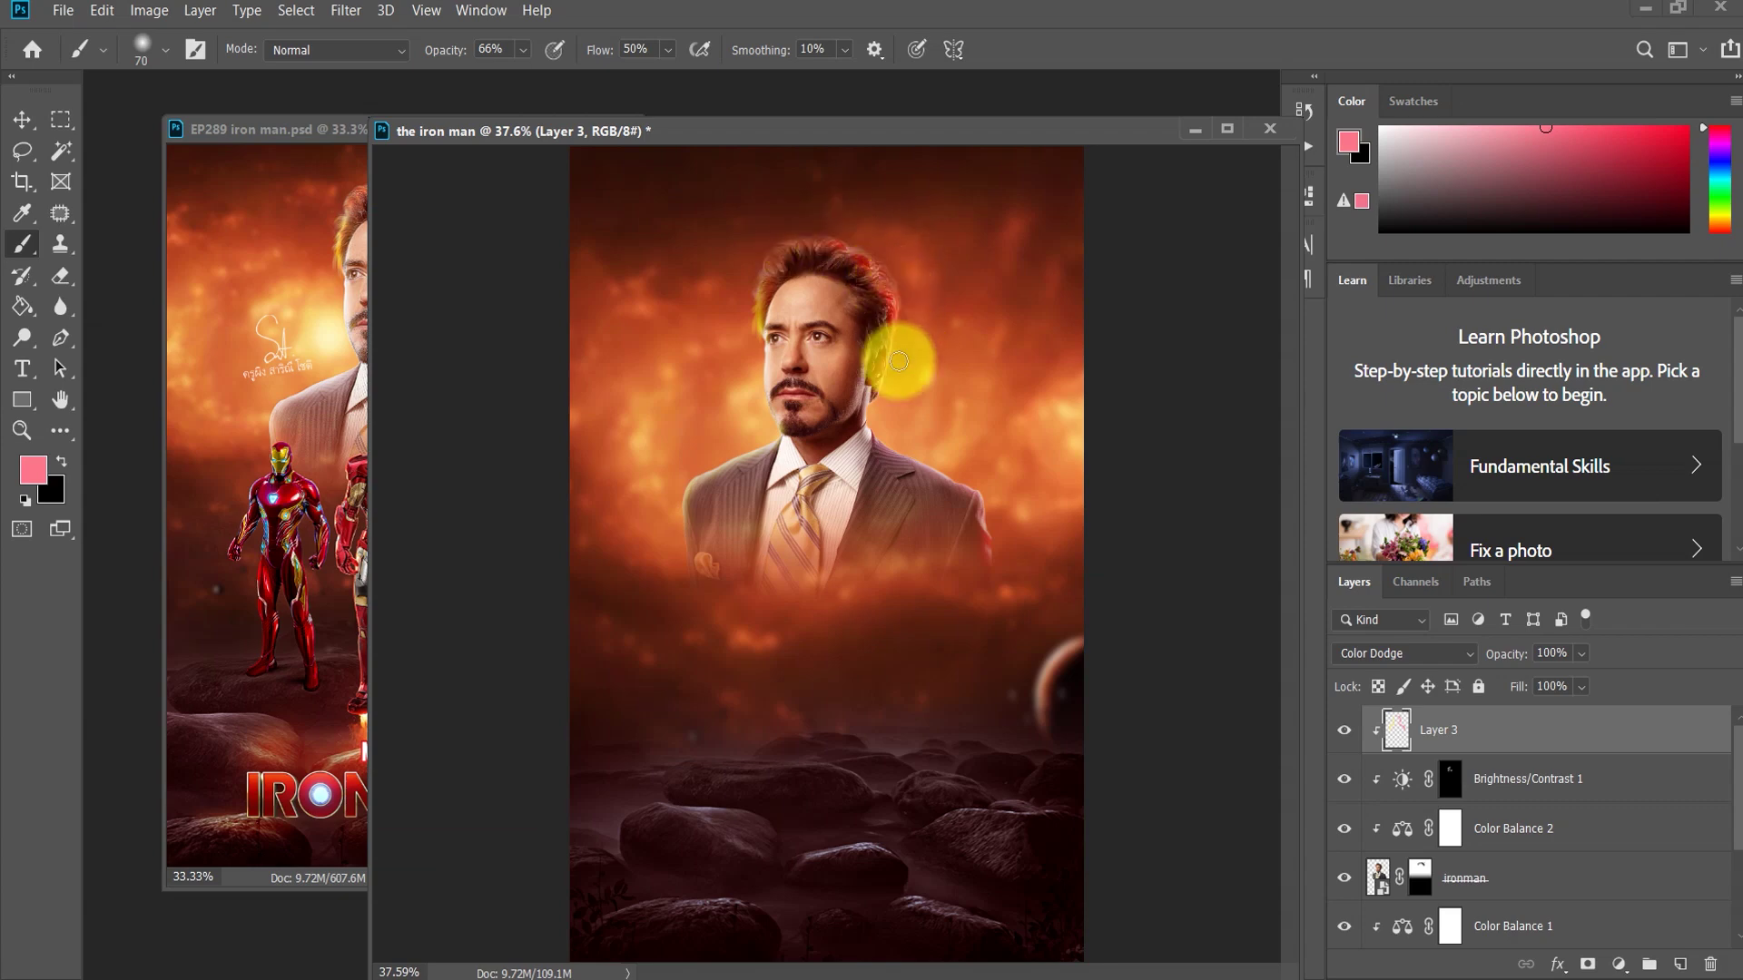
key("]")
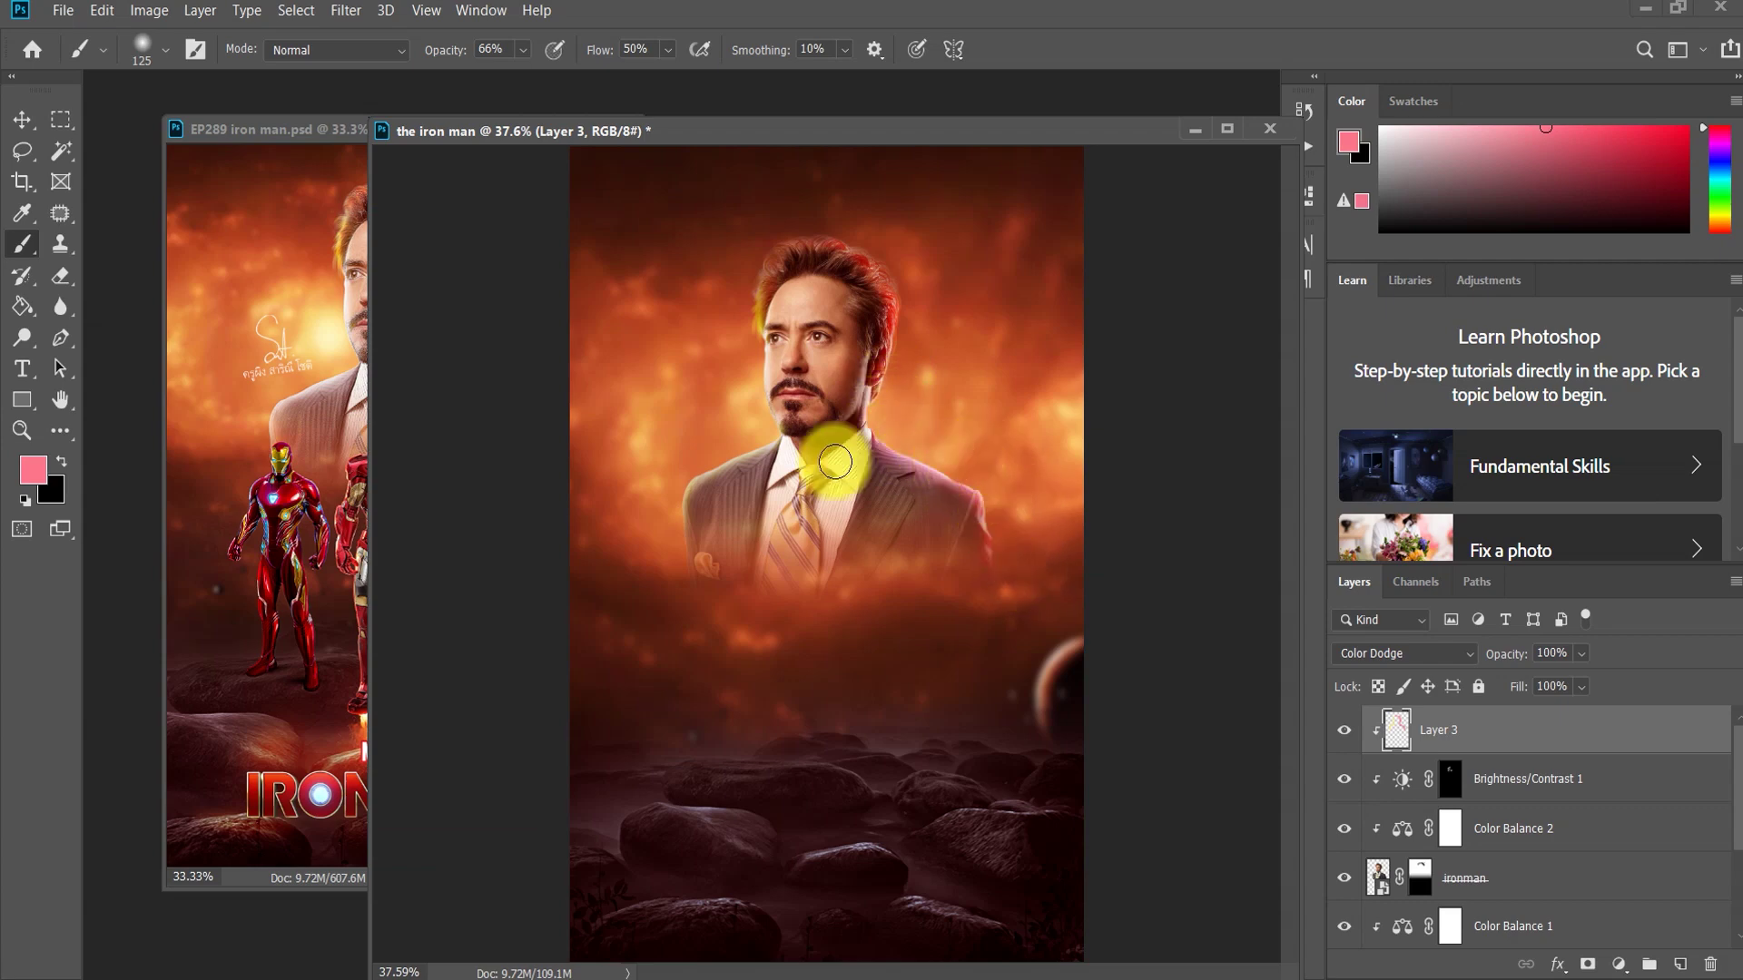
scroll(980, 377, "up", 2)
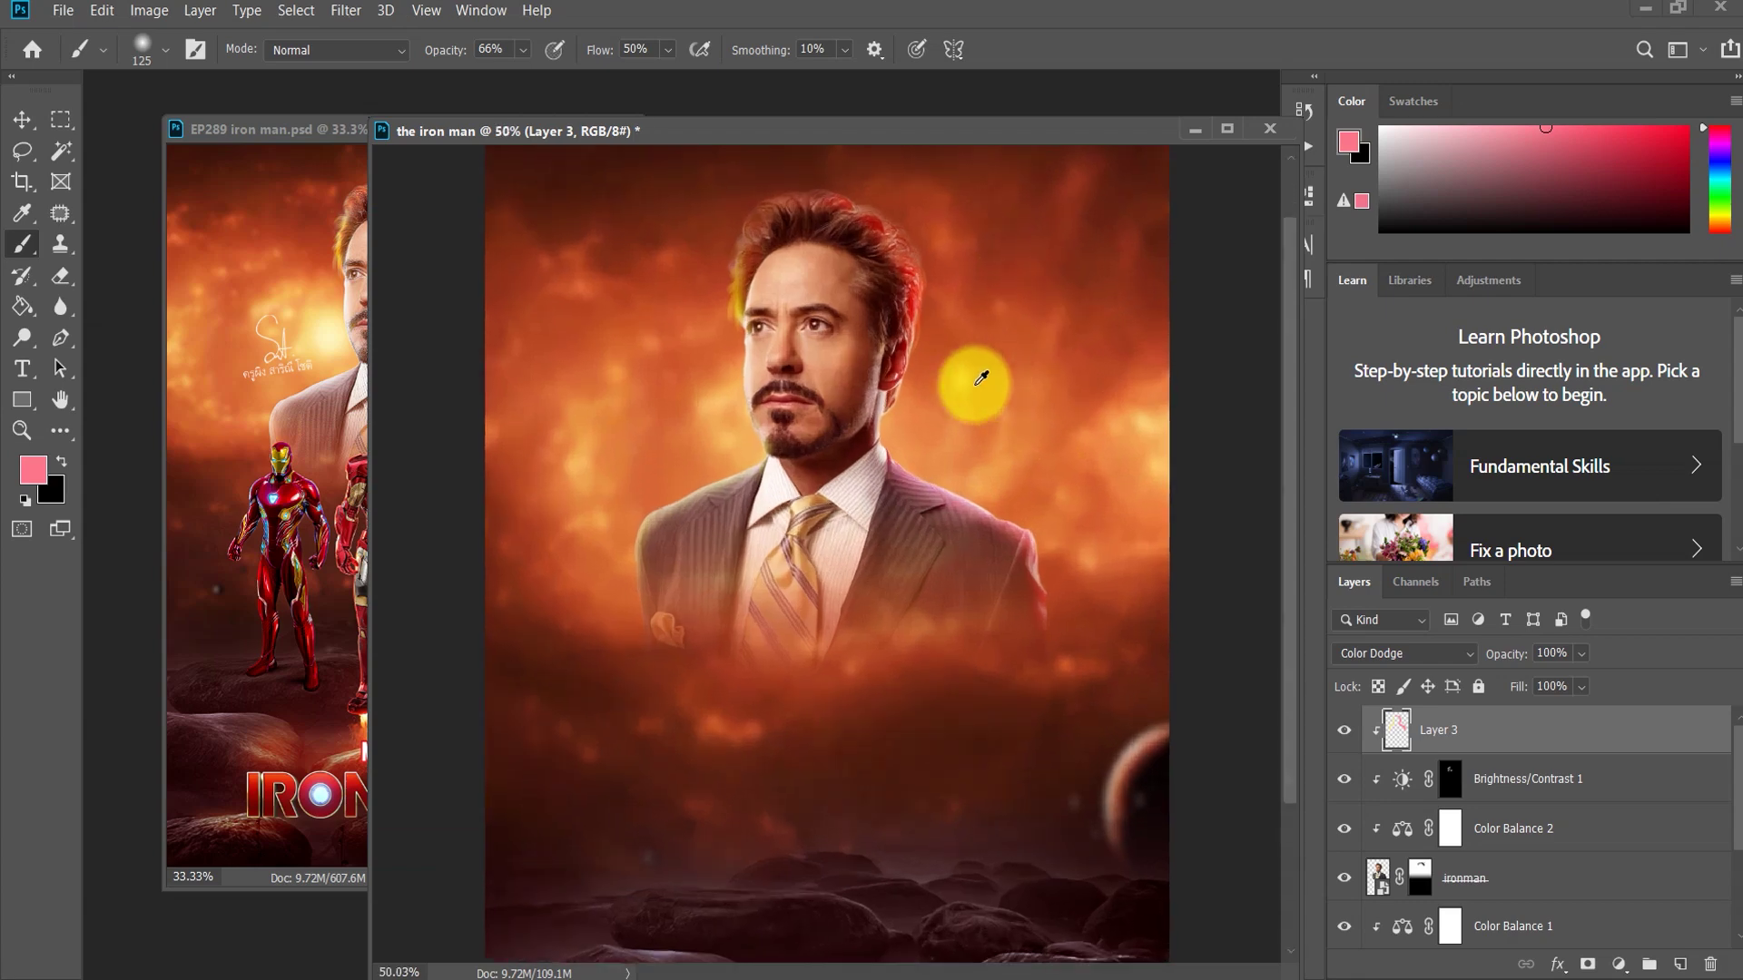
scroll(980, 377, "down", 2)
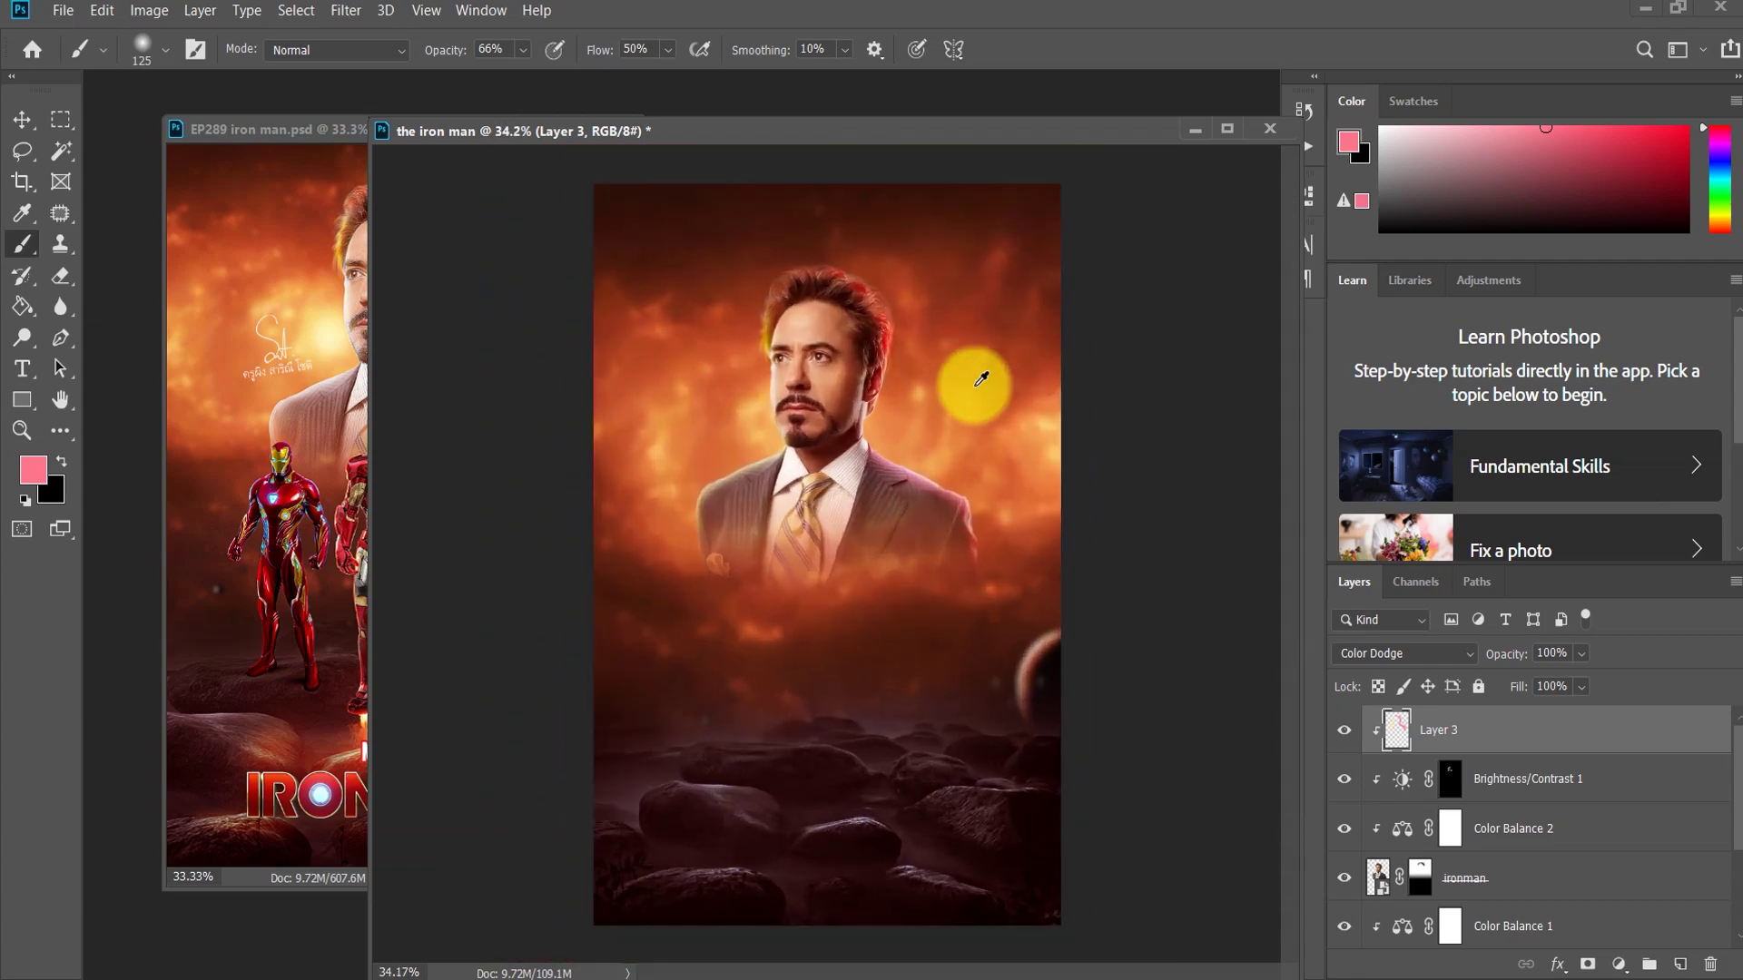
scroll(981, 377, "up", 1)
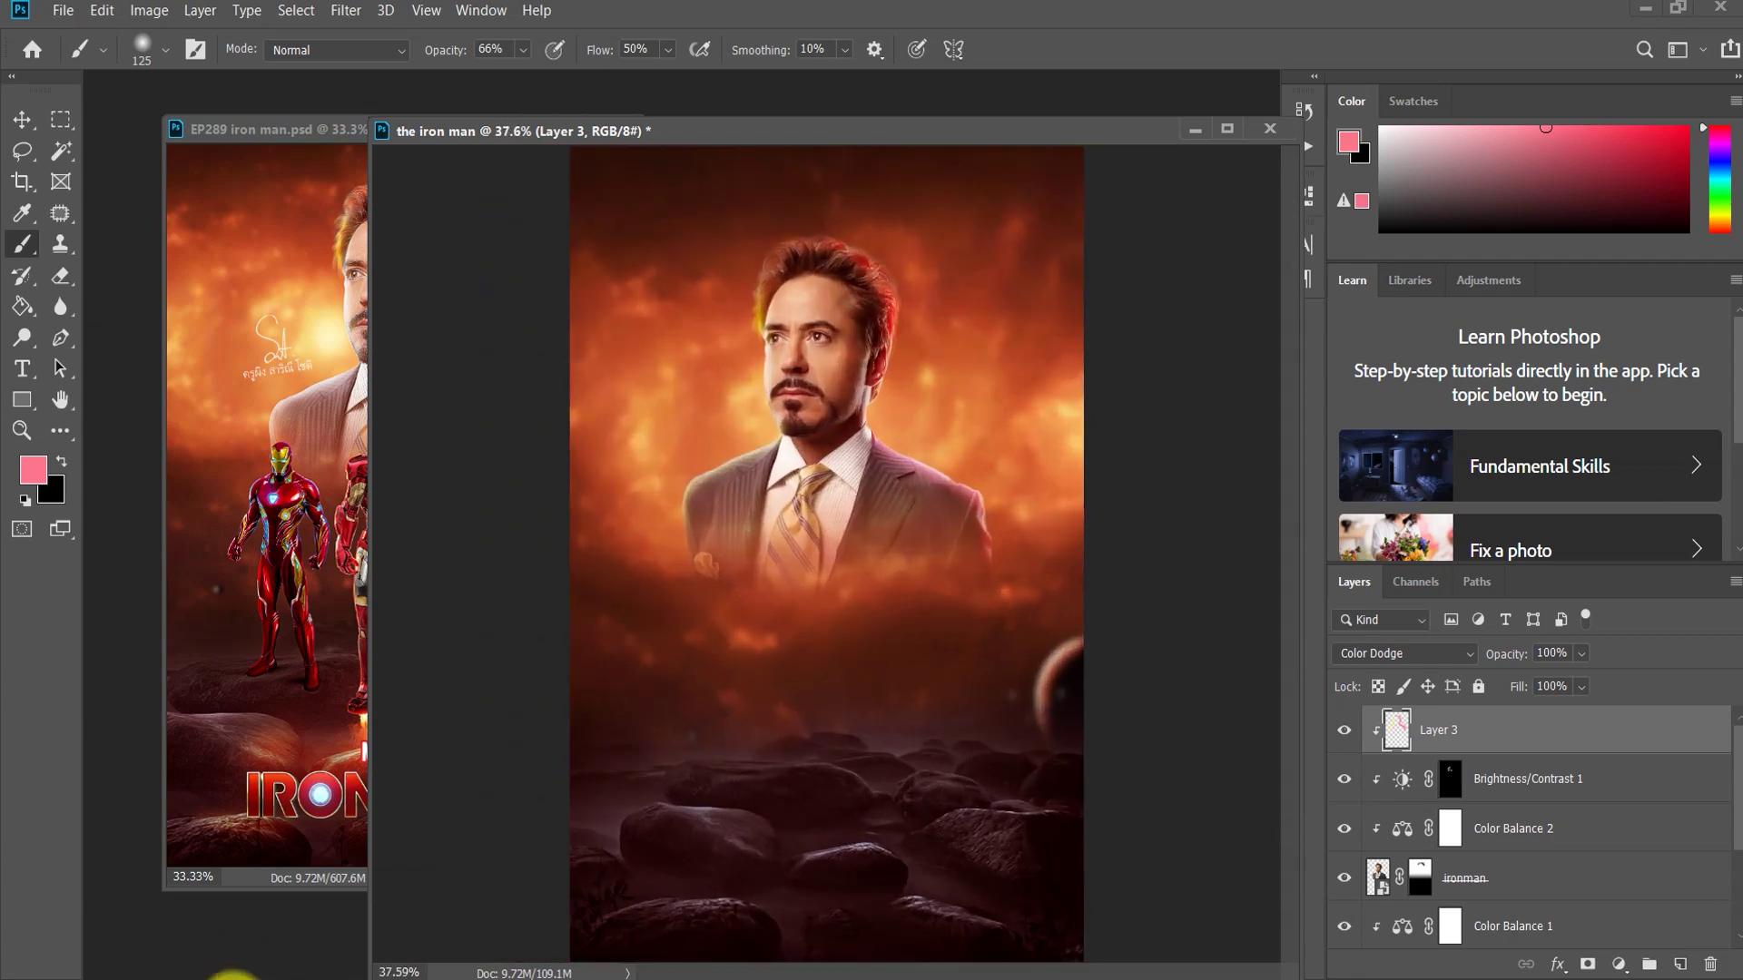
left_click(241, 975)
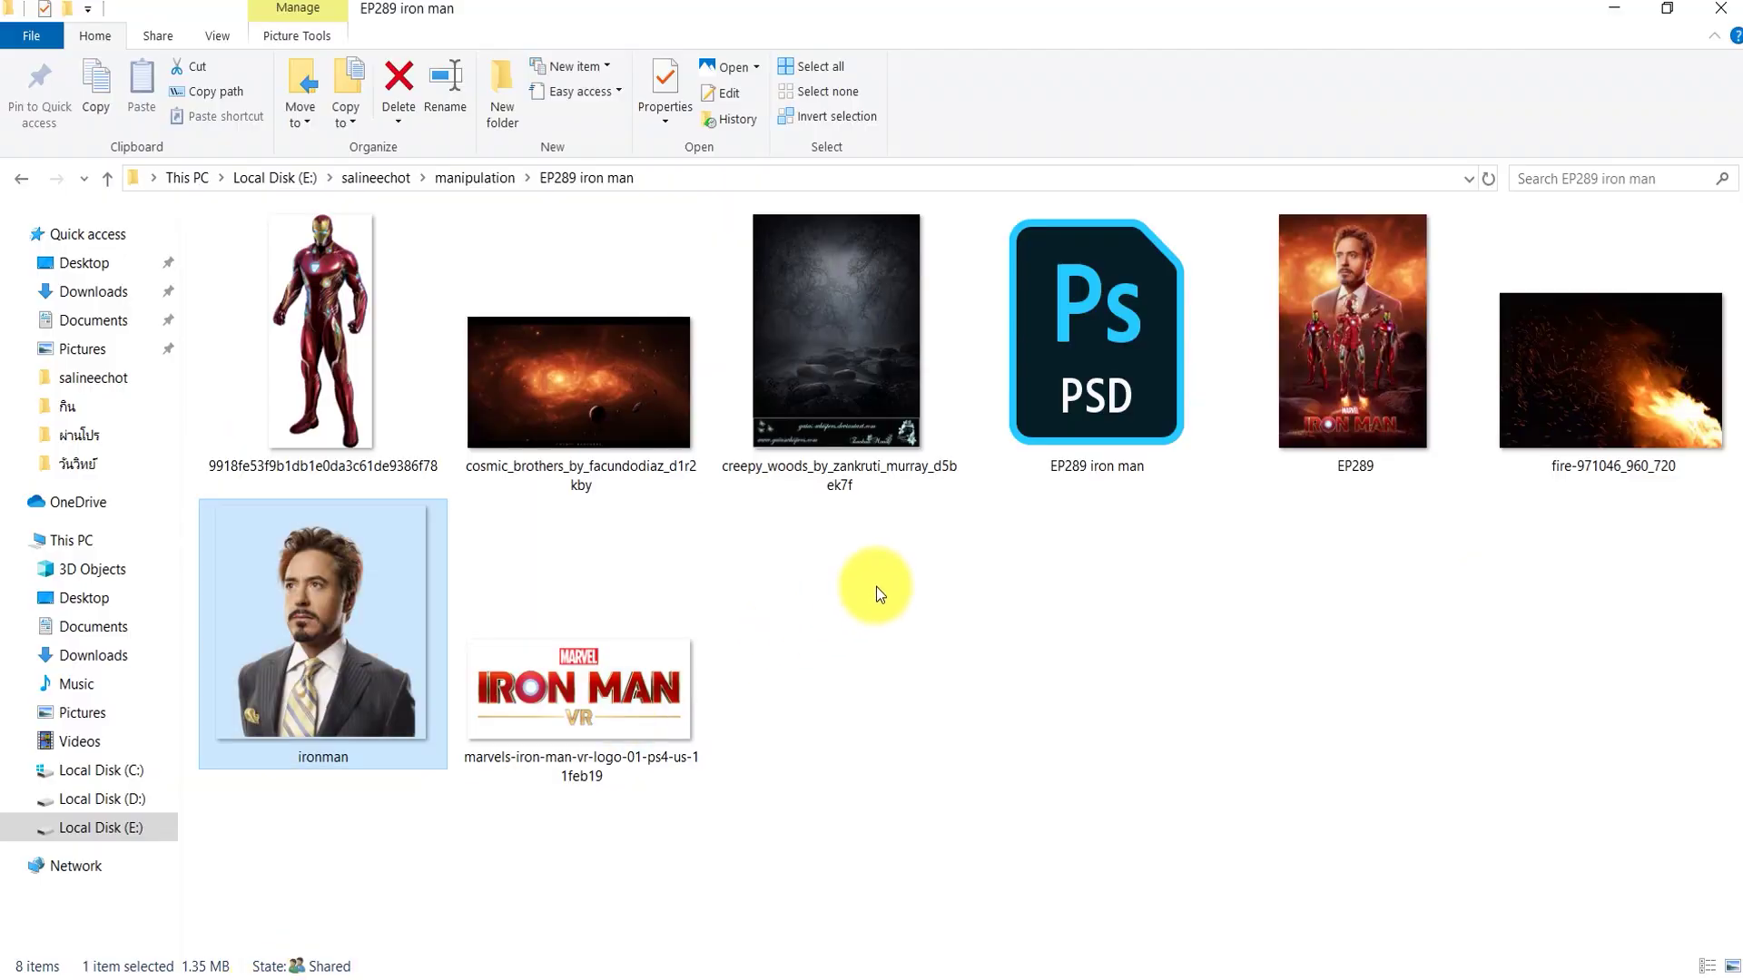
Step: Drag the Iron Man suit PNG from File Explorer over to the Photoshop window
left_click(379, 349)
left_click_drag(338, 265, 323, 929)
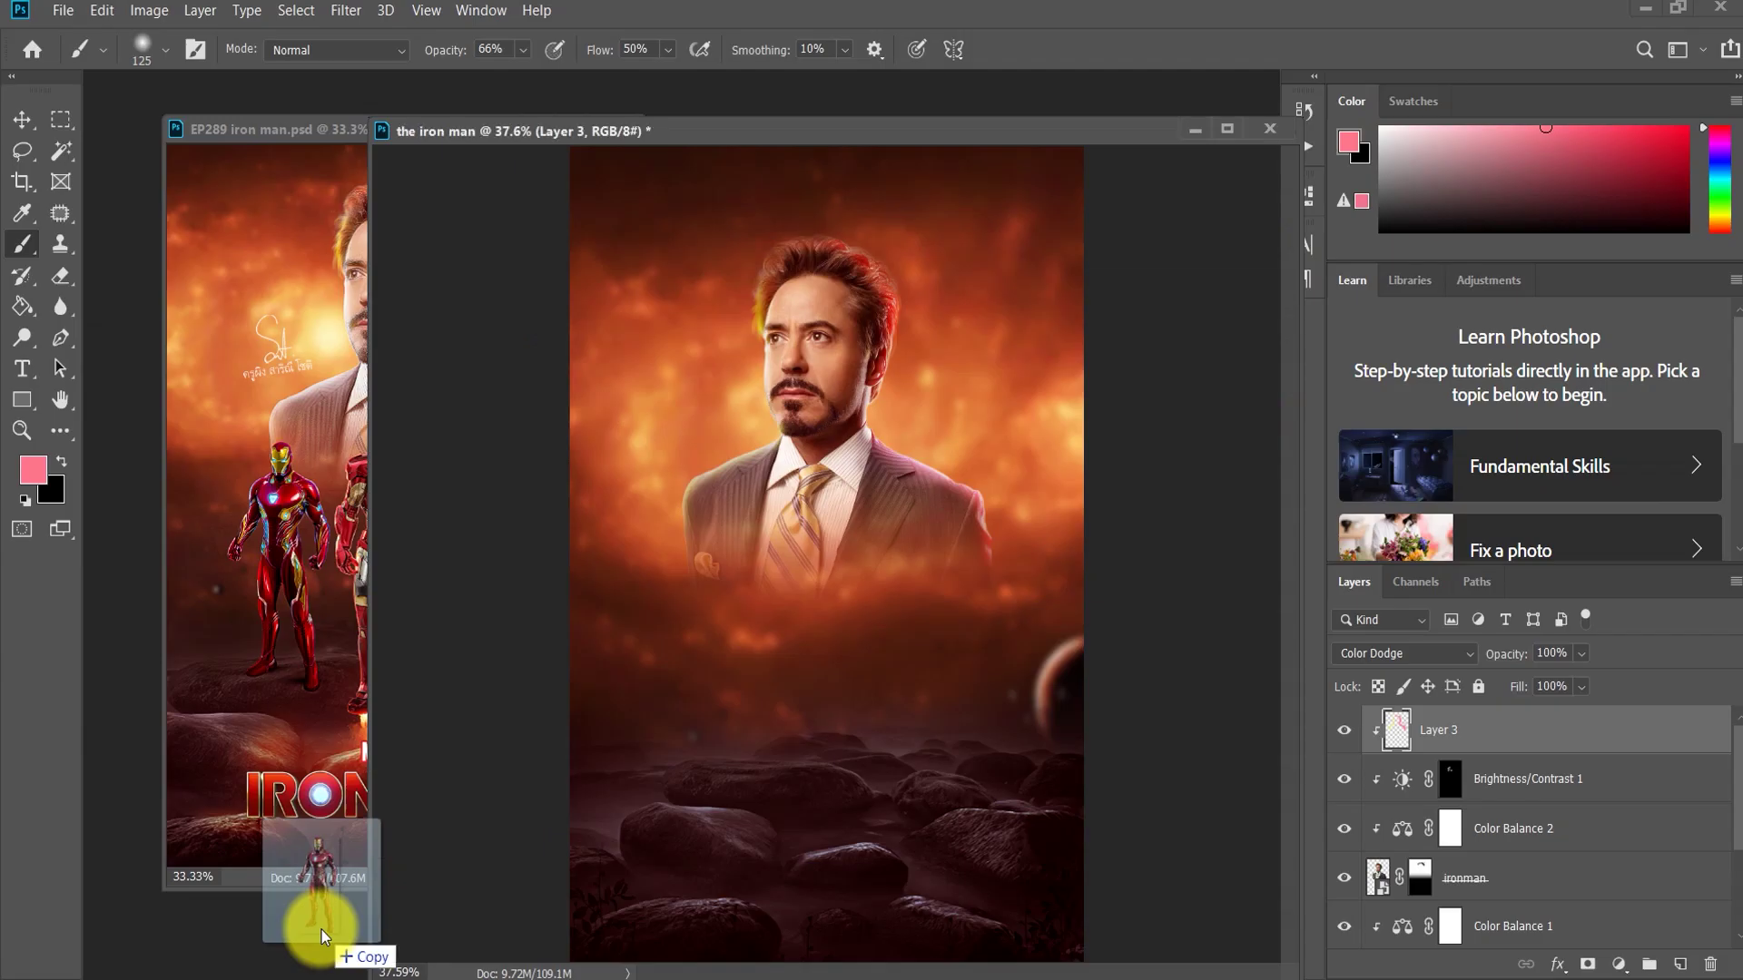
mouse_move(324, 929)
left_mouse_down()
mouse_move(711, 117)
mouse_move(737, 100)
left_mouse_up()
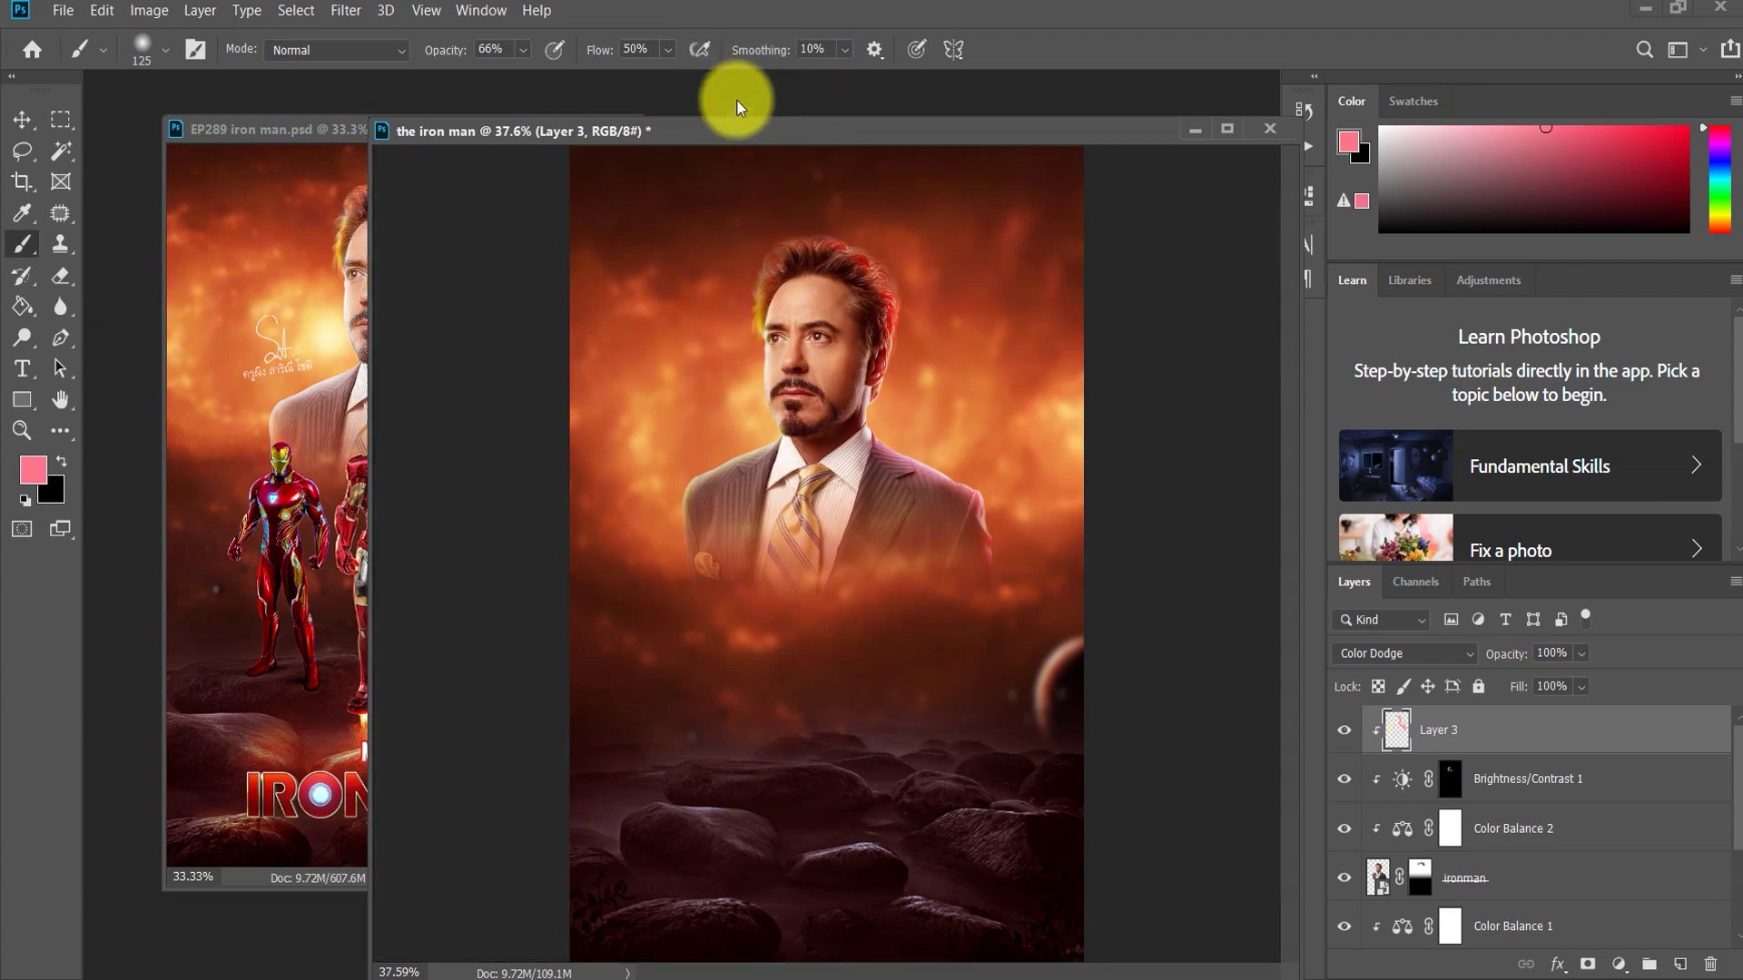
Step: Open the suit image and move the Iron Man figure into the poster
left_click_drag(120, 122, 133, 237)
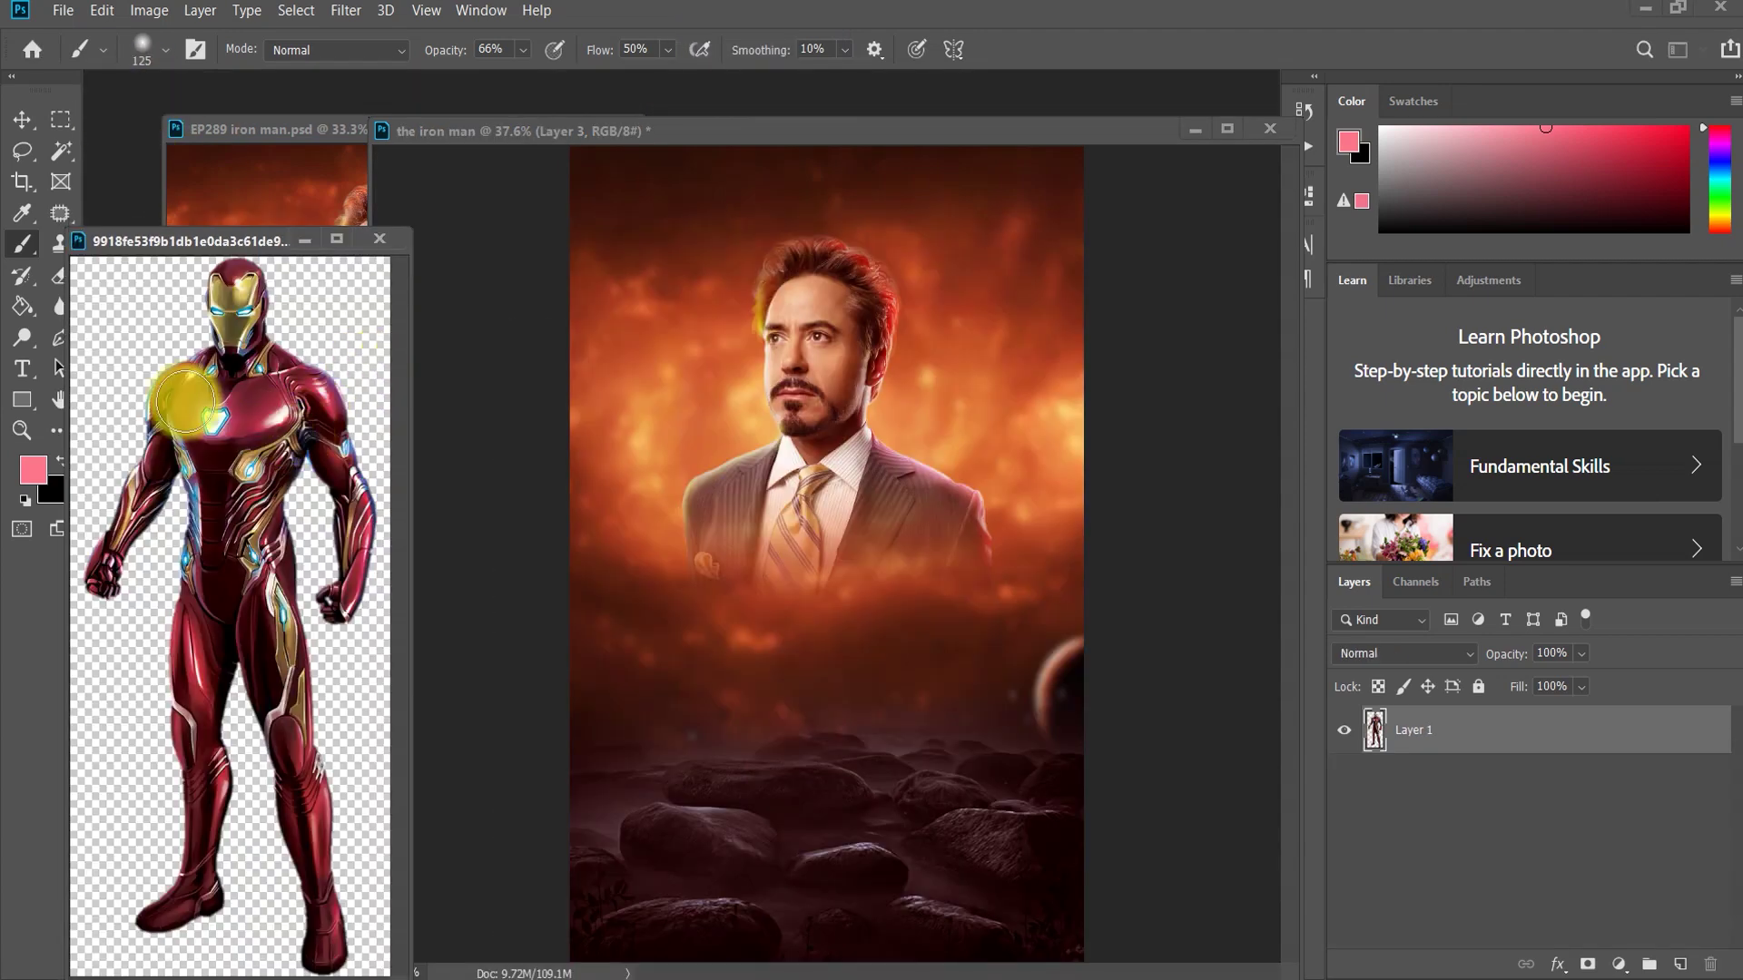
key("v")
left_click_drag(194, 403, 717, 481)
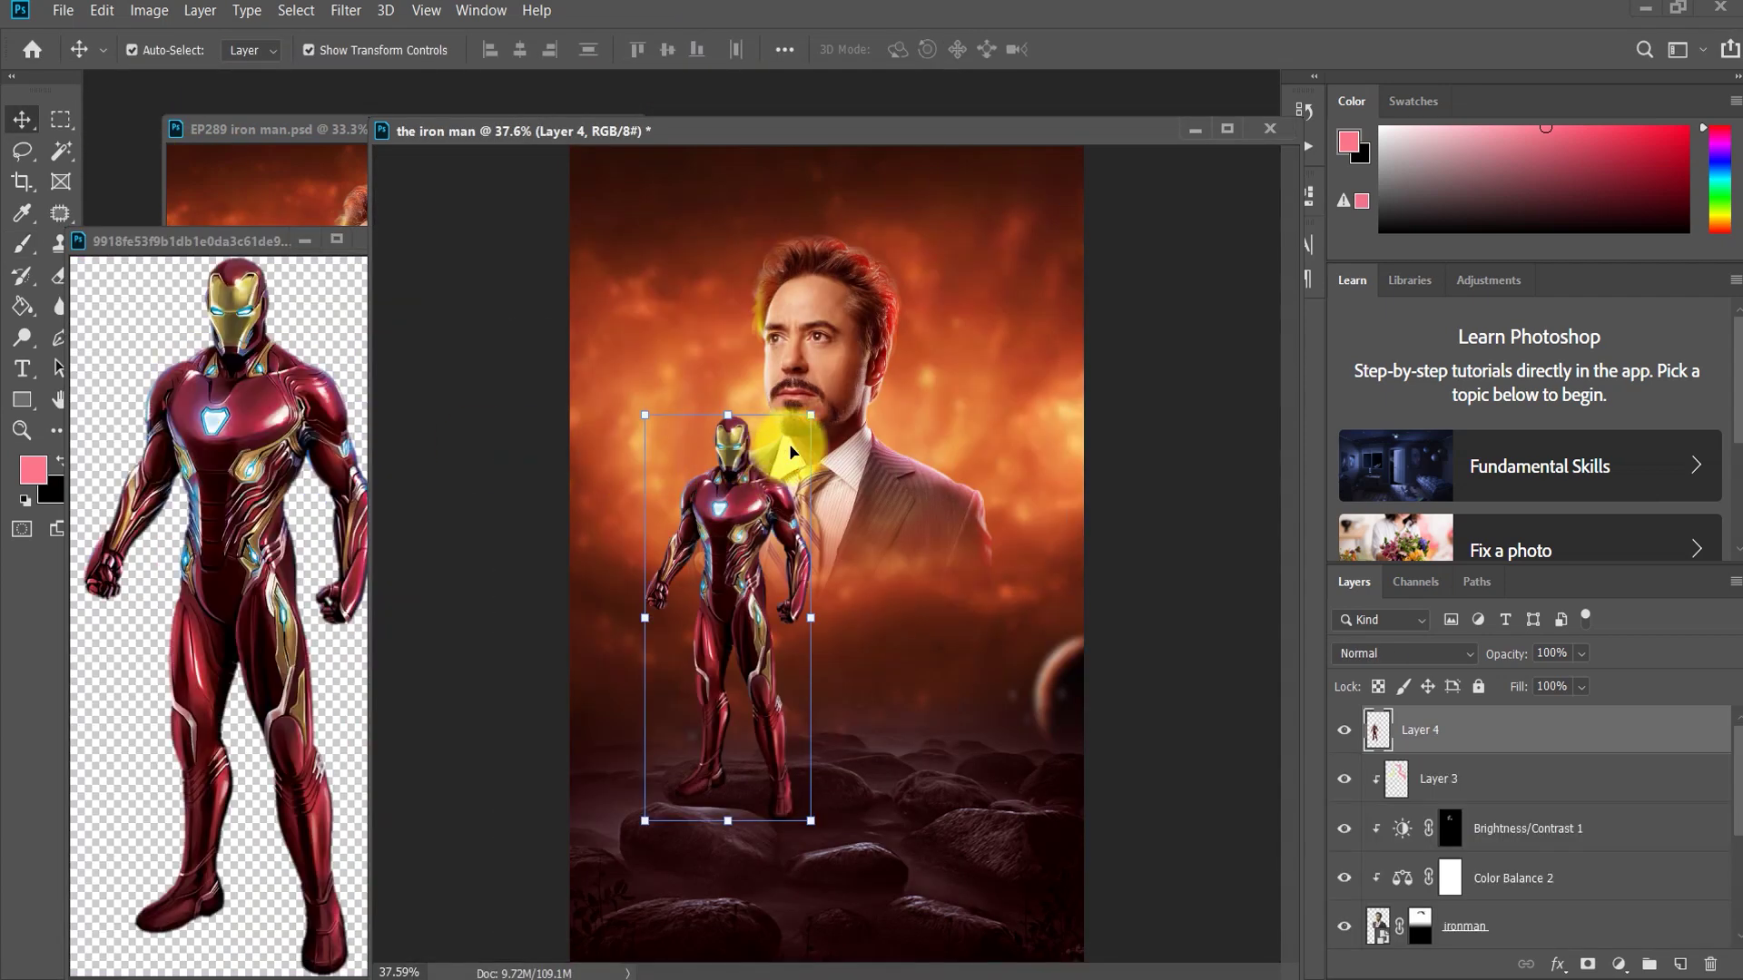
Step: Scale the suit to about 62% on the rocks, then close the source image
key("ctrl+t")
left_click_drag(811, 415, 746, 570)
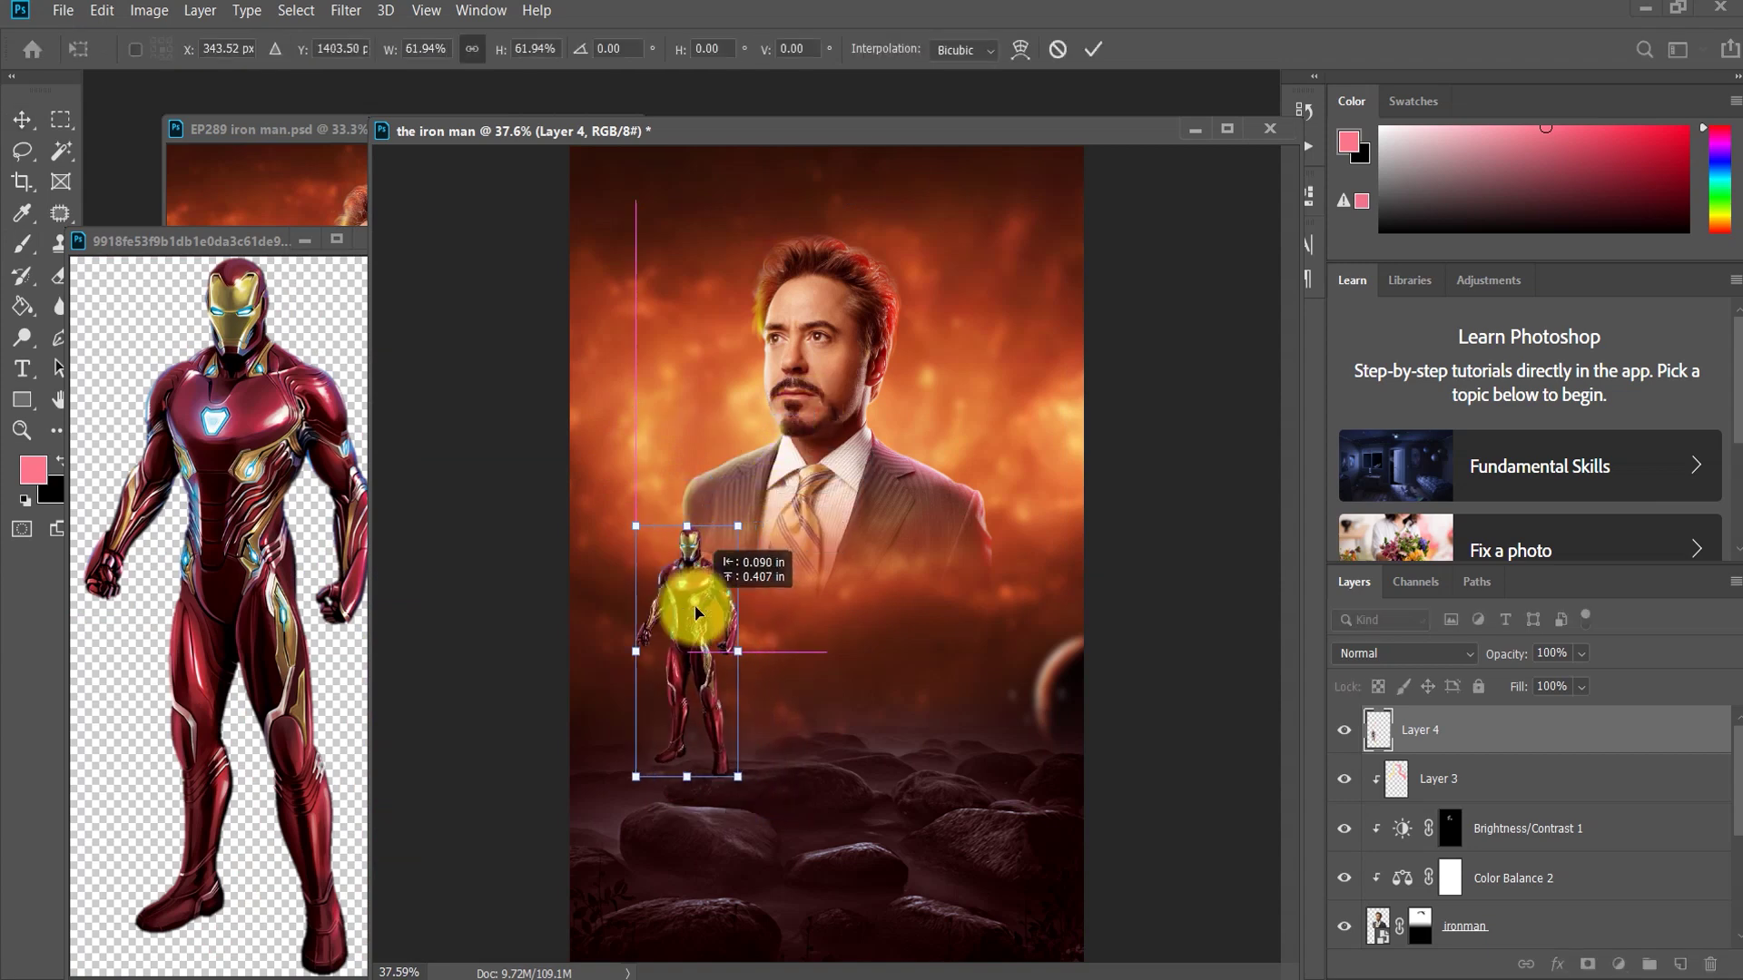
left_click_drag(700, 648, 706, 615)
left_click(1092, 49)
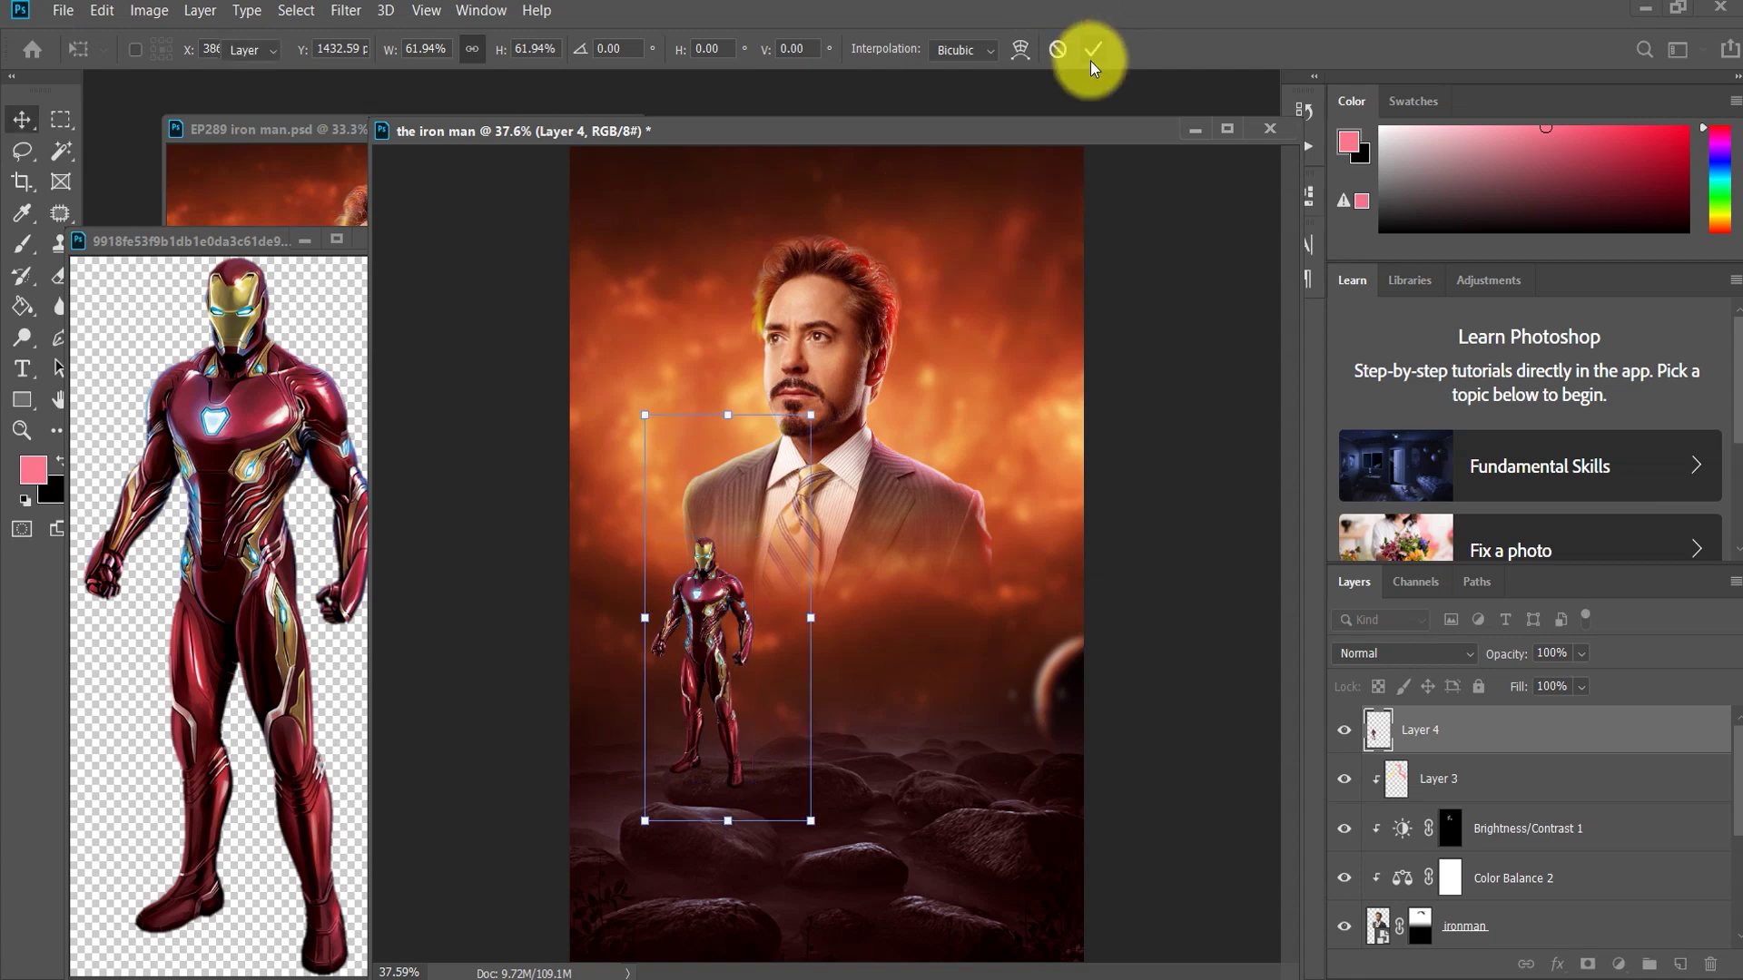
left_click(310, 307)
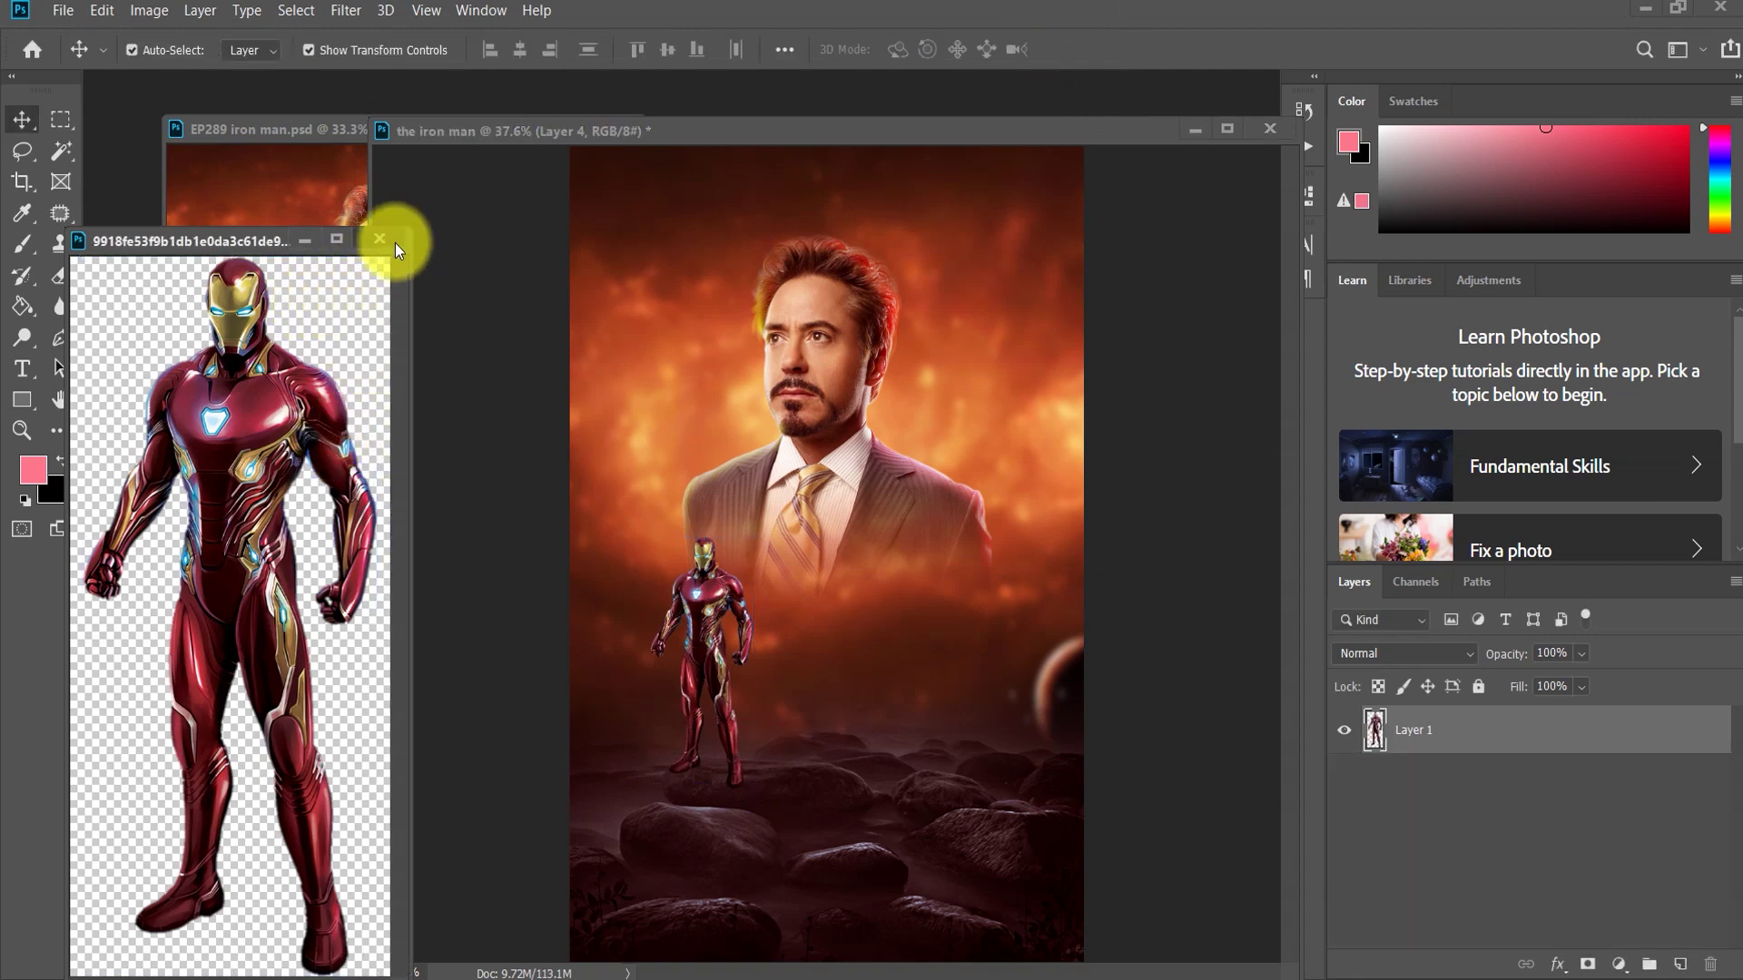
left_click(395, 242)
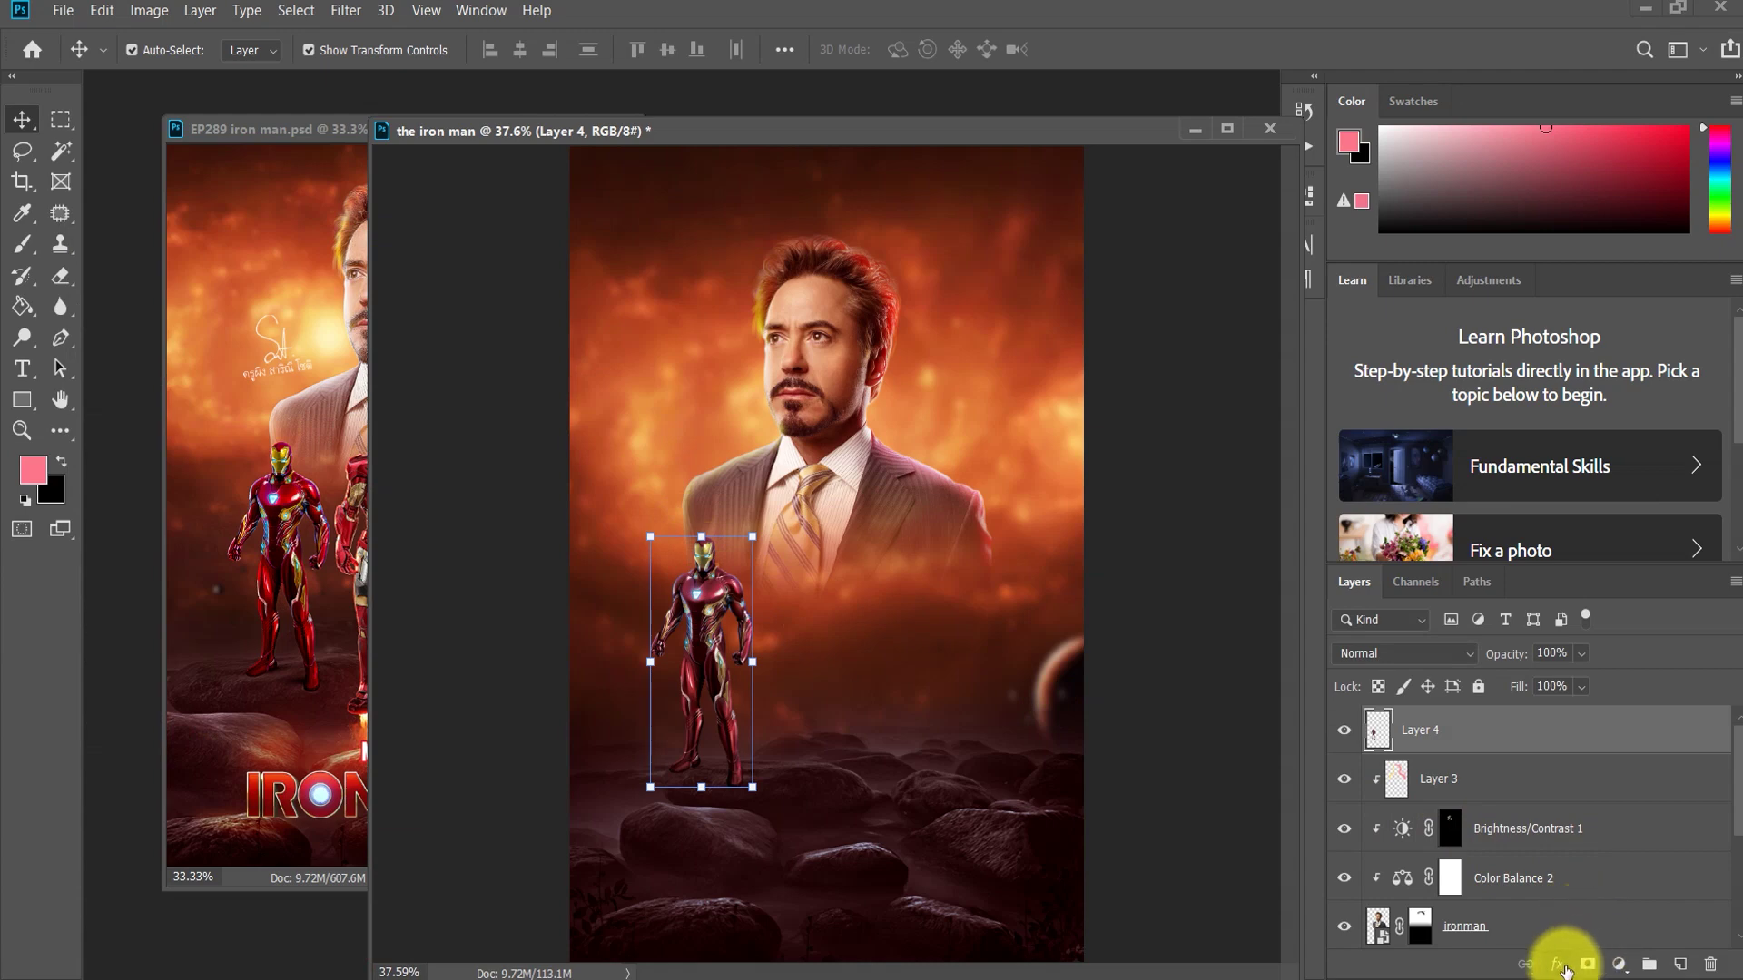
Step: Add a Vibrance adjustment clipped to Layer 4 with vibrance +73 and saturation +23
left_click(1614, 967)
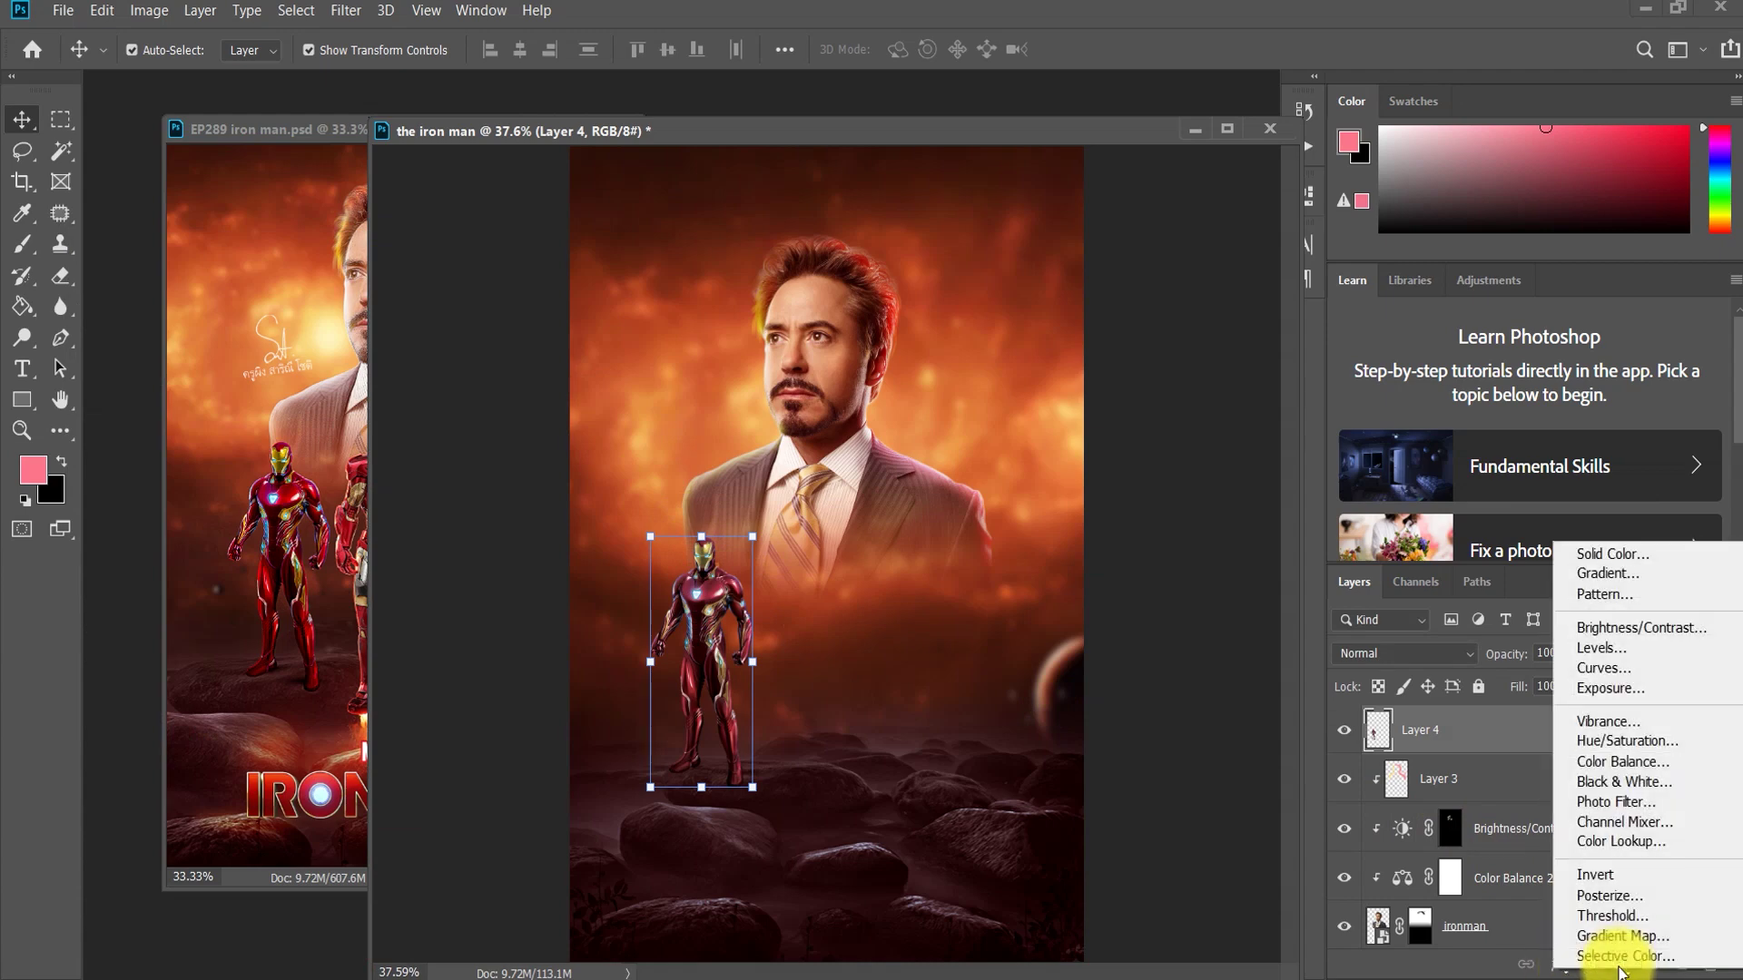
left_click(1608, 723)
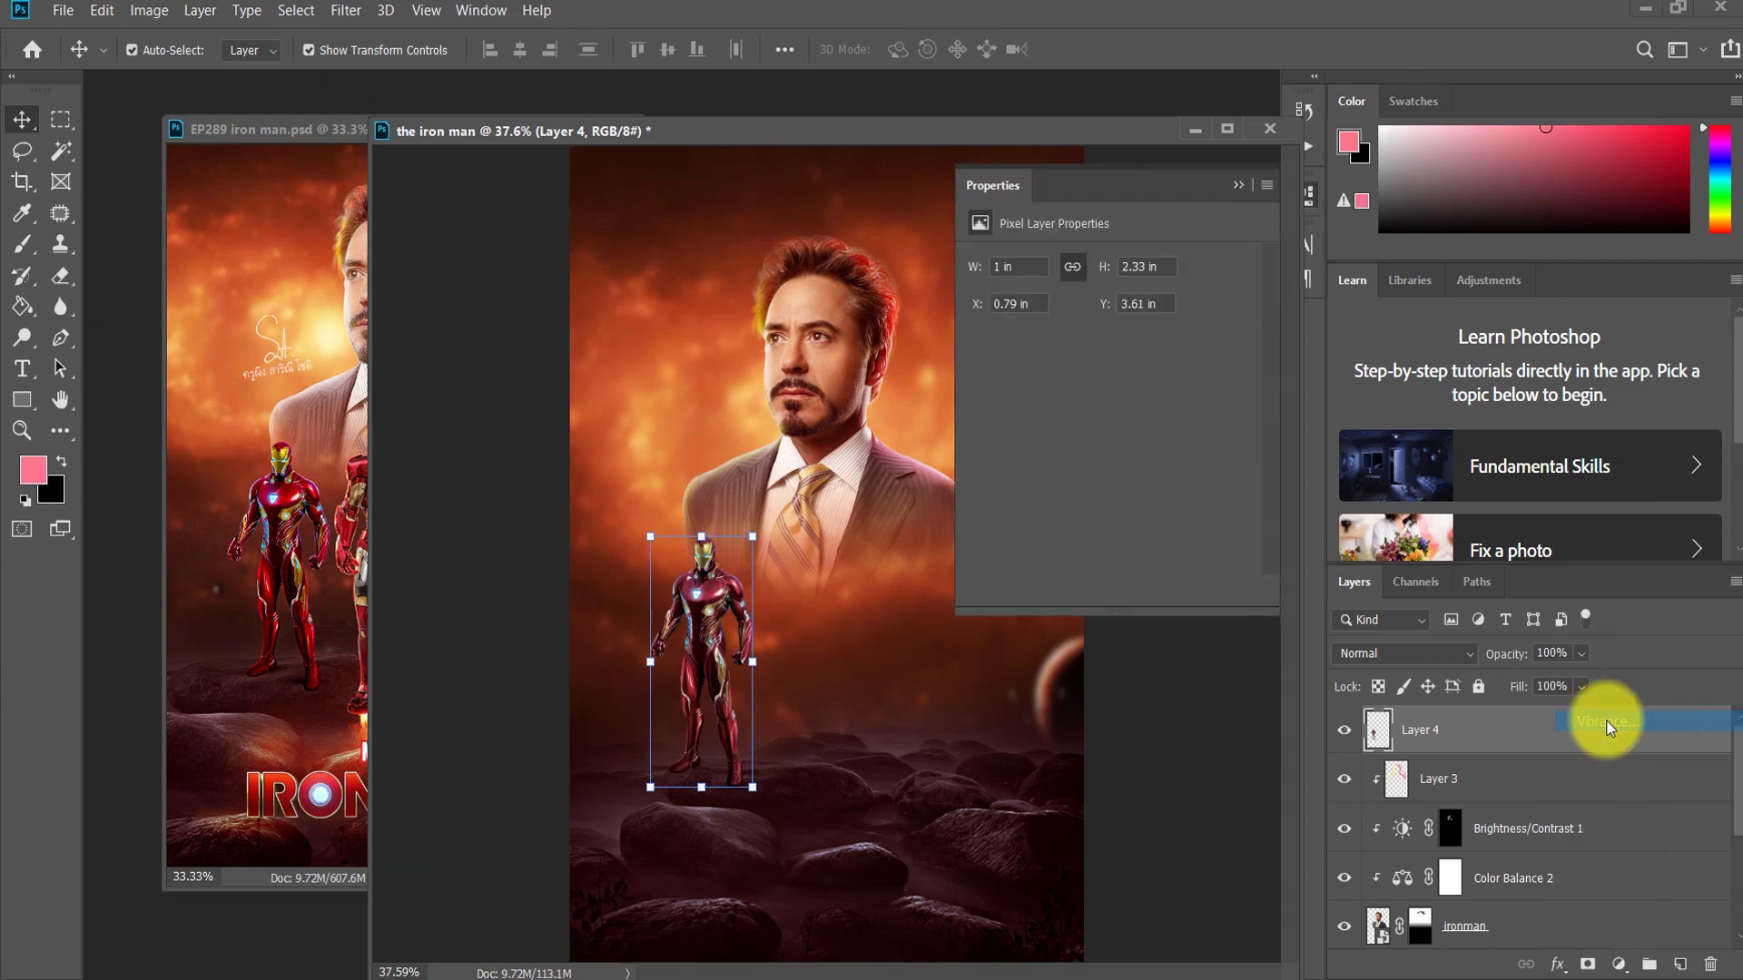
left_click(1109, 588)
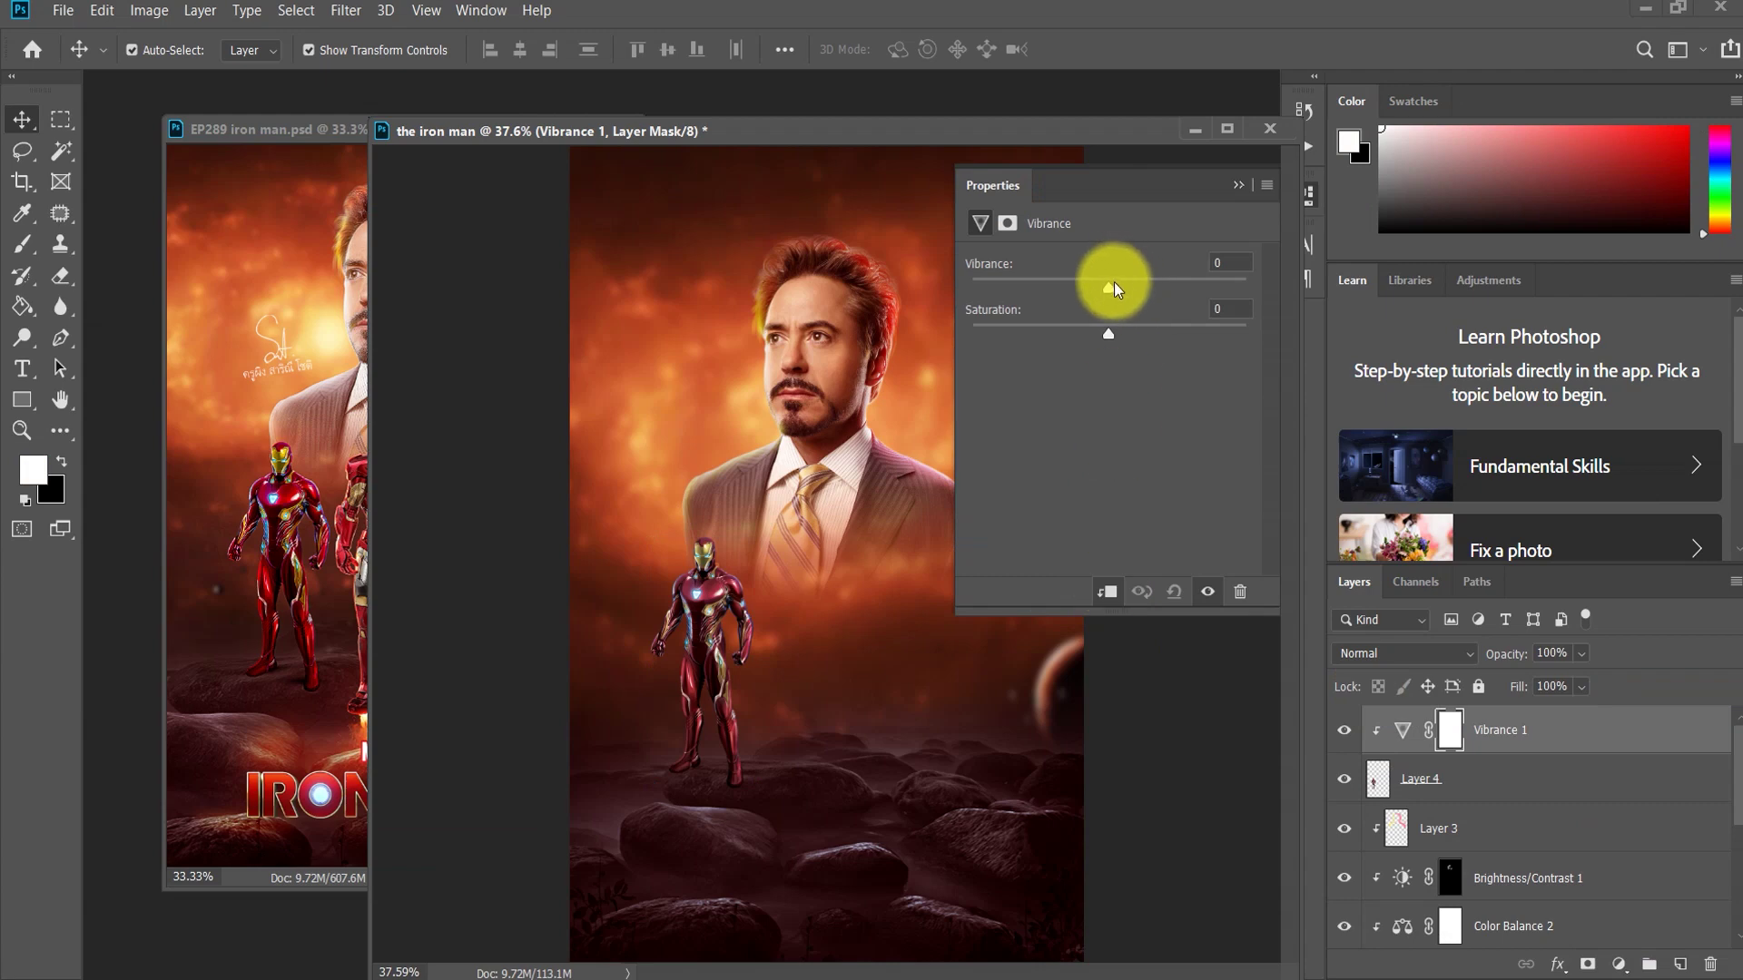
mouse_move(1109, 288)
left_mouse_down()
mouse_move(1063, 289)
mouse_move(1169, 327)
mouse_move(1103, 329)
left_mouse_up()
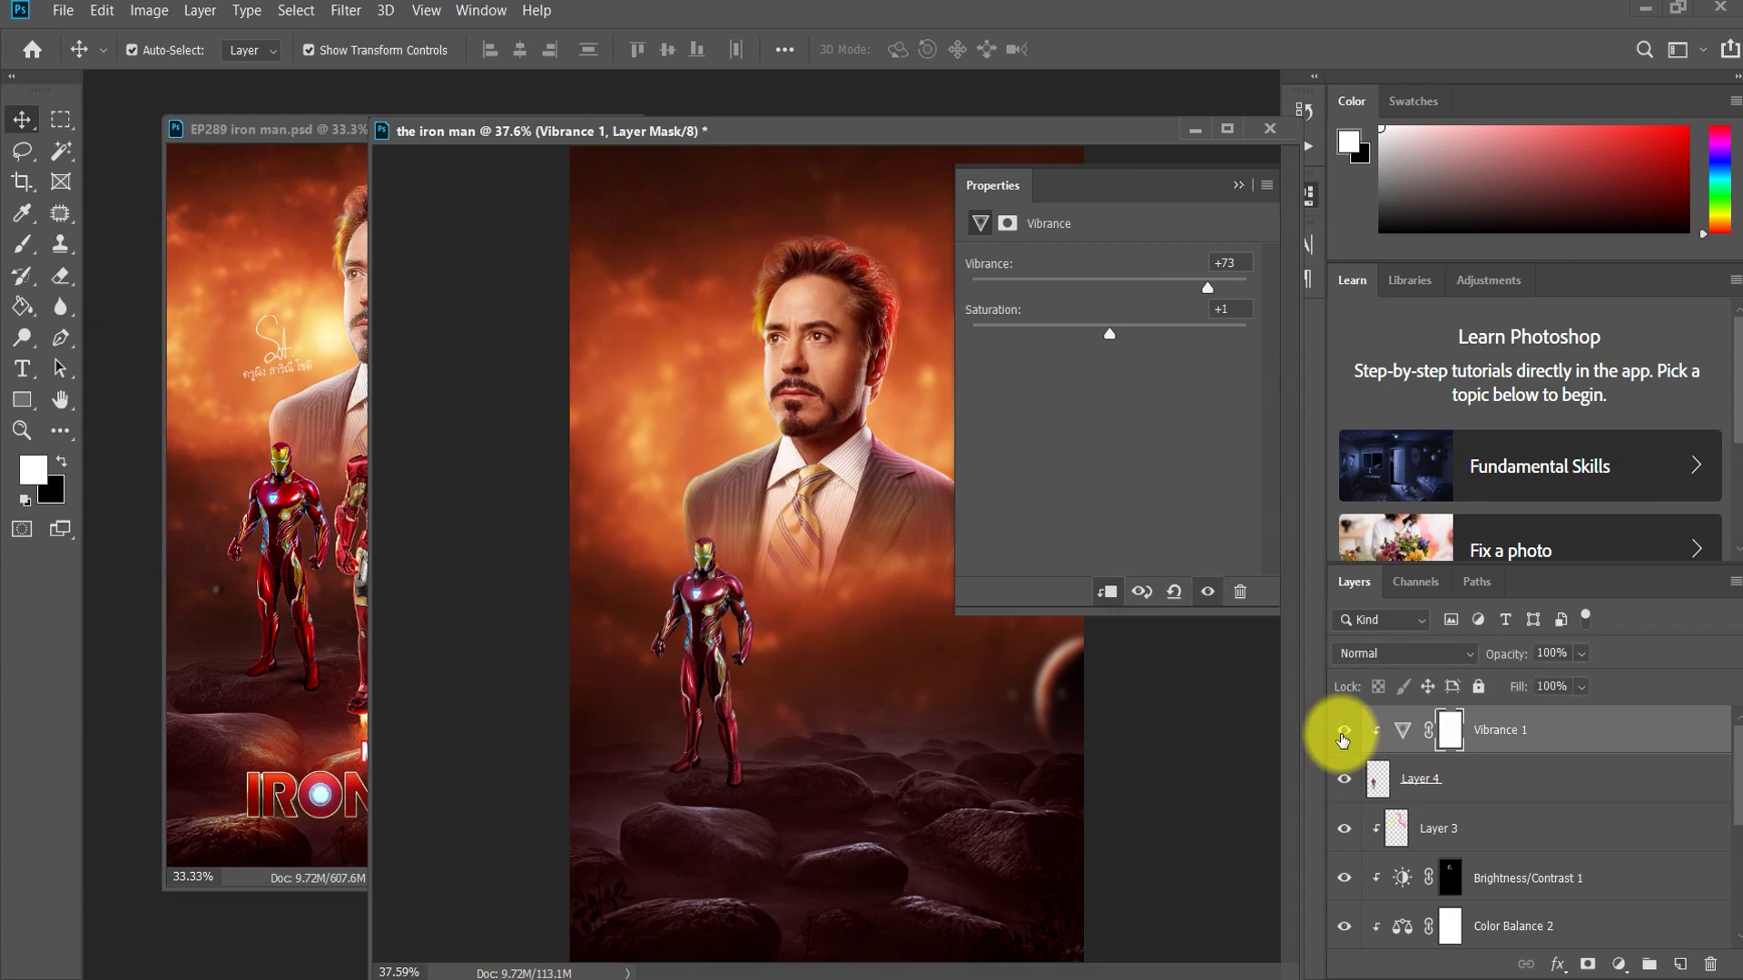
left_click_drag(1109, 334, 1158, 334)
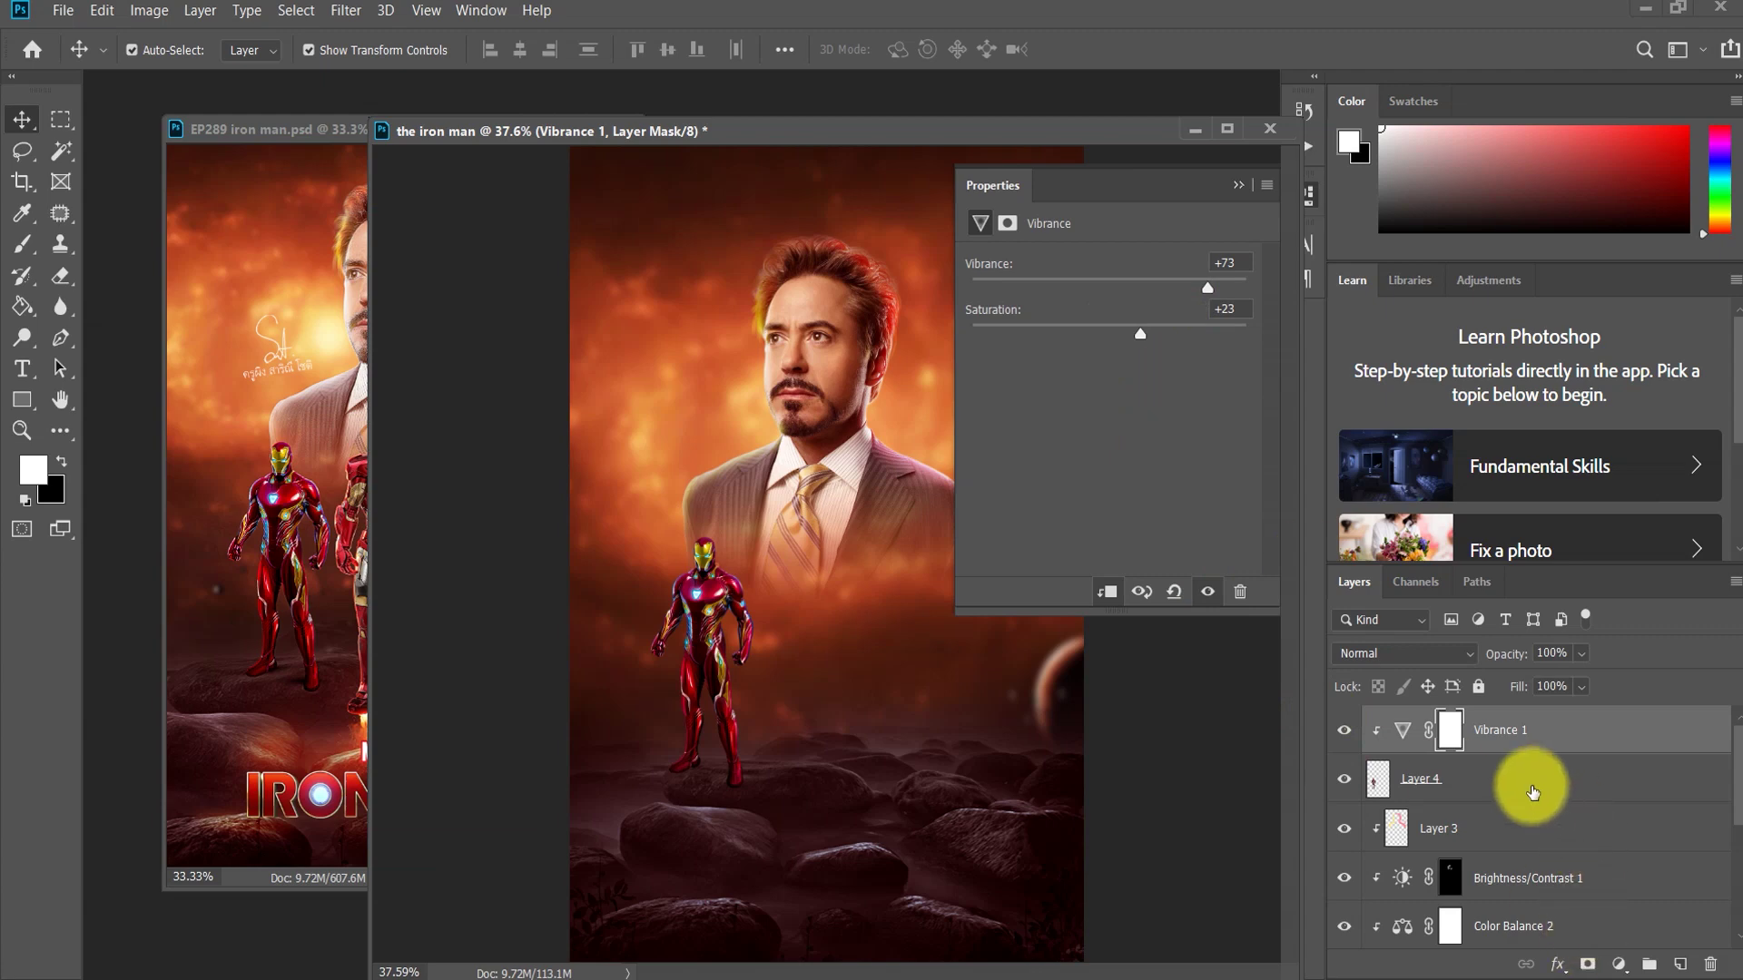
left_click(1475, 789)
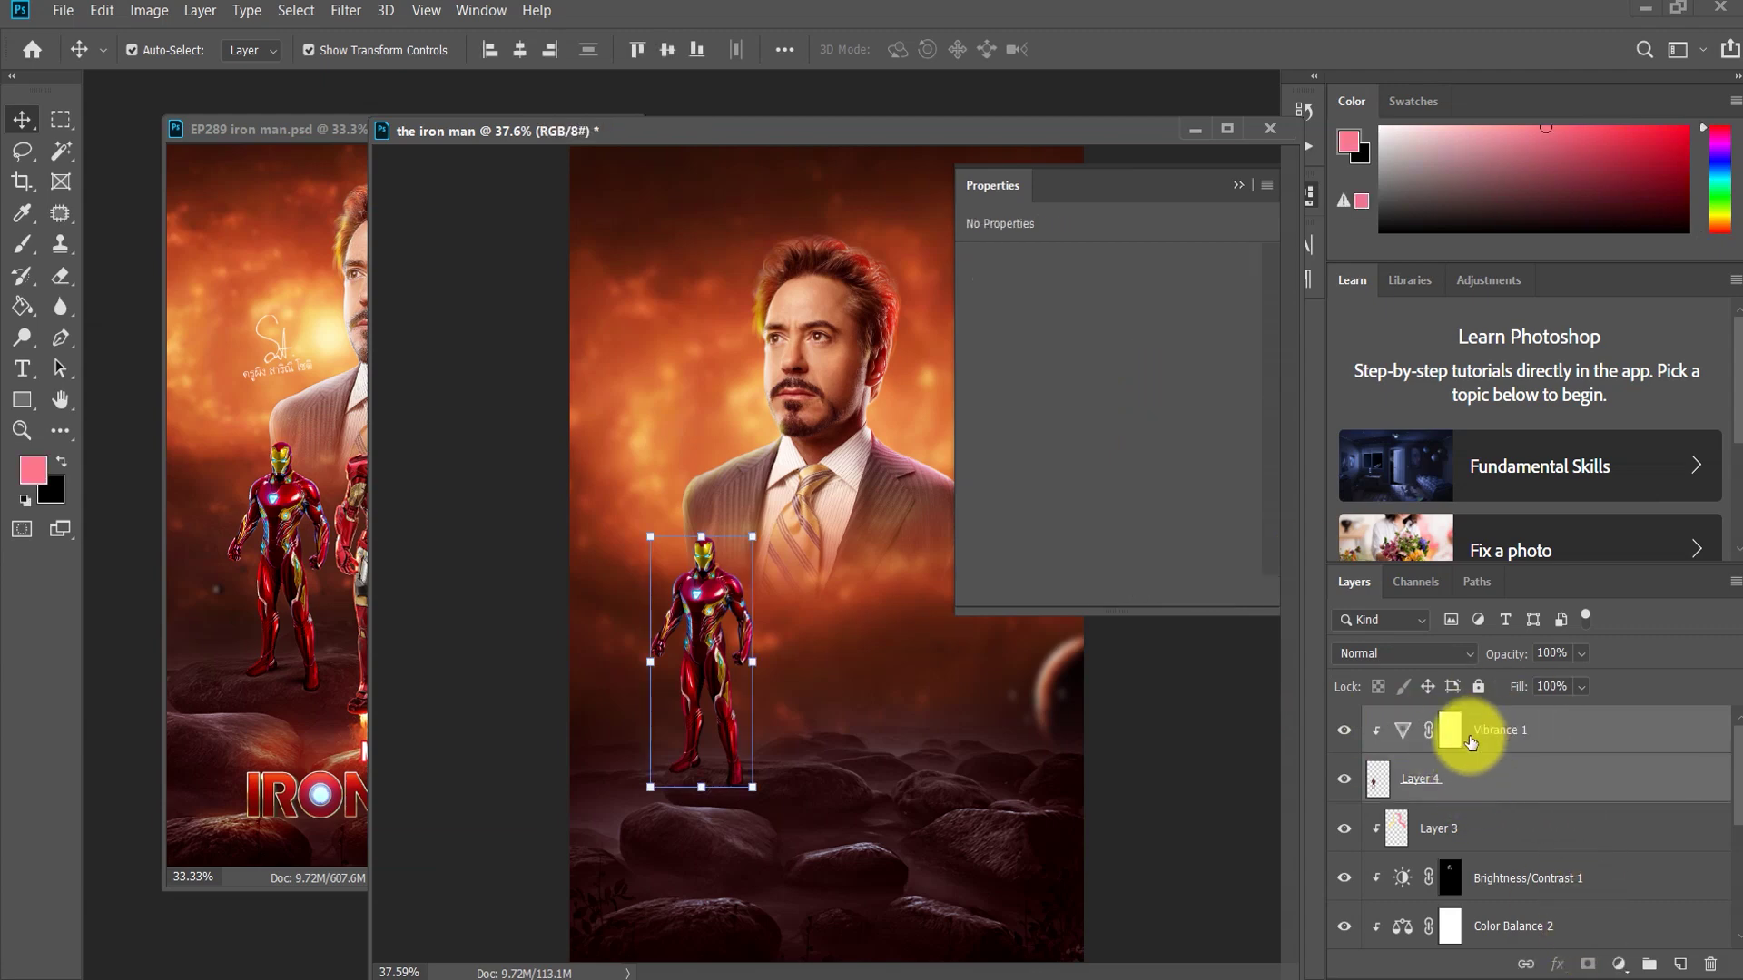
Step: Merge the Vibrance adjustment into the suit, duplicate it, and flip the copy horizontally
key("ctrl+e")
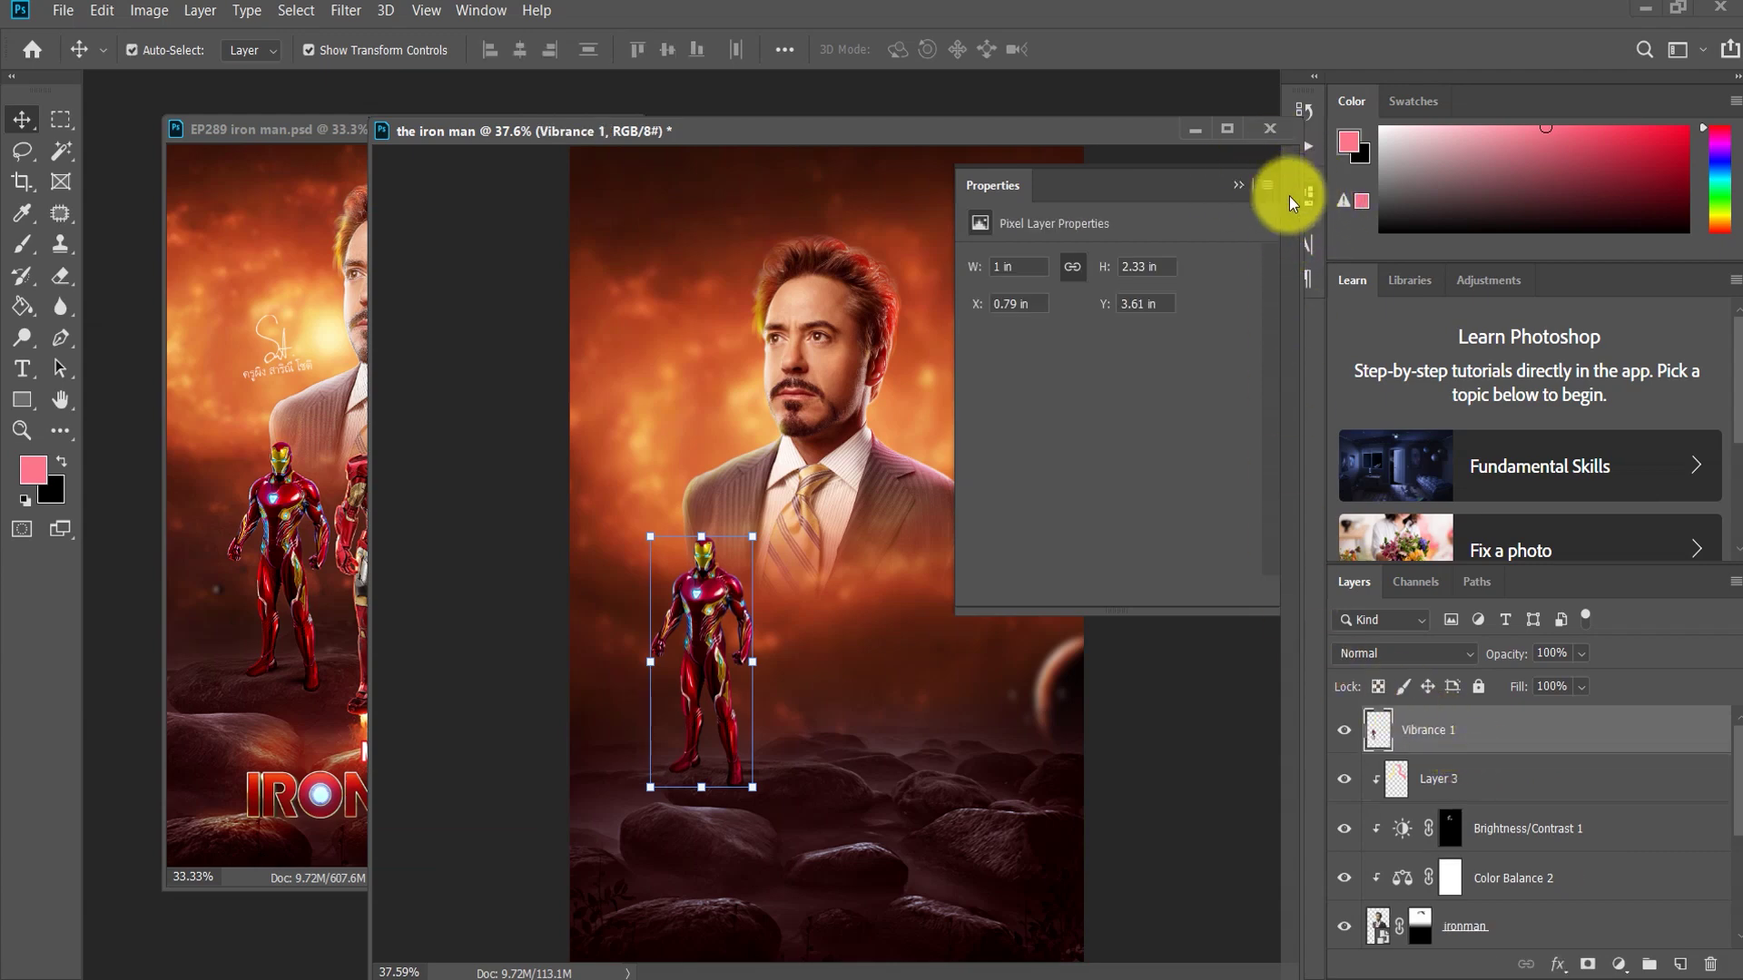
left_click(1238, 182)
left_click_drag(777, 668, 776, 667)
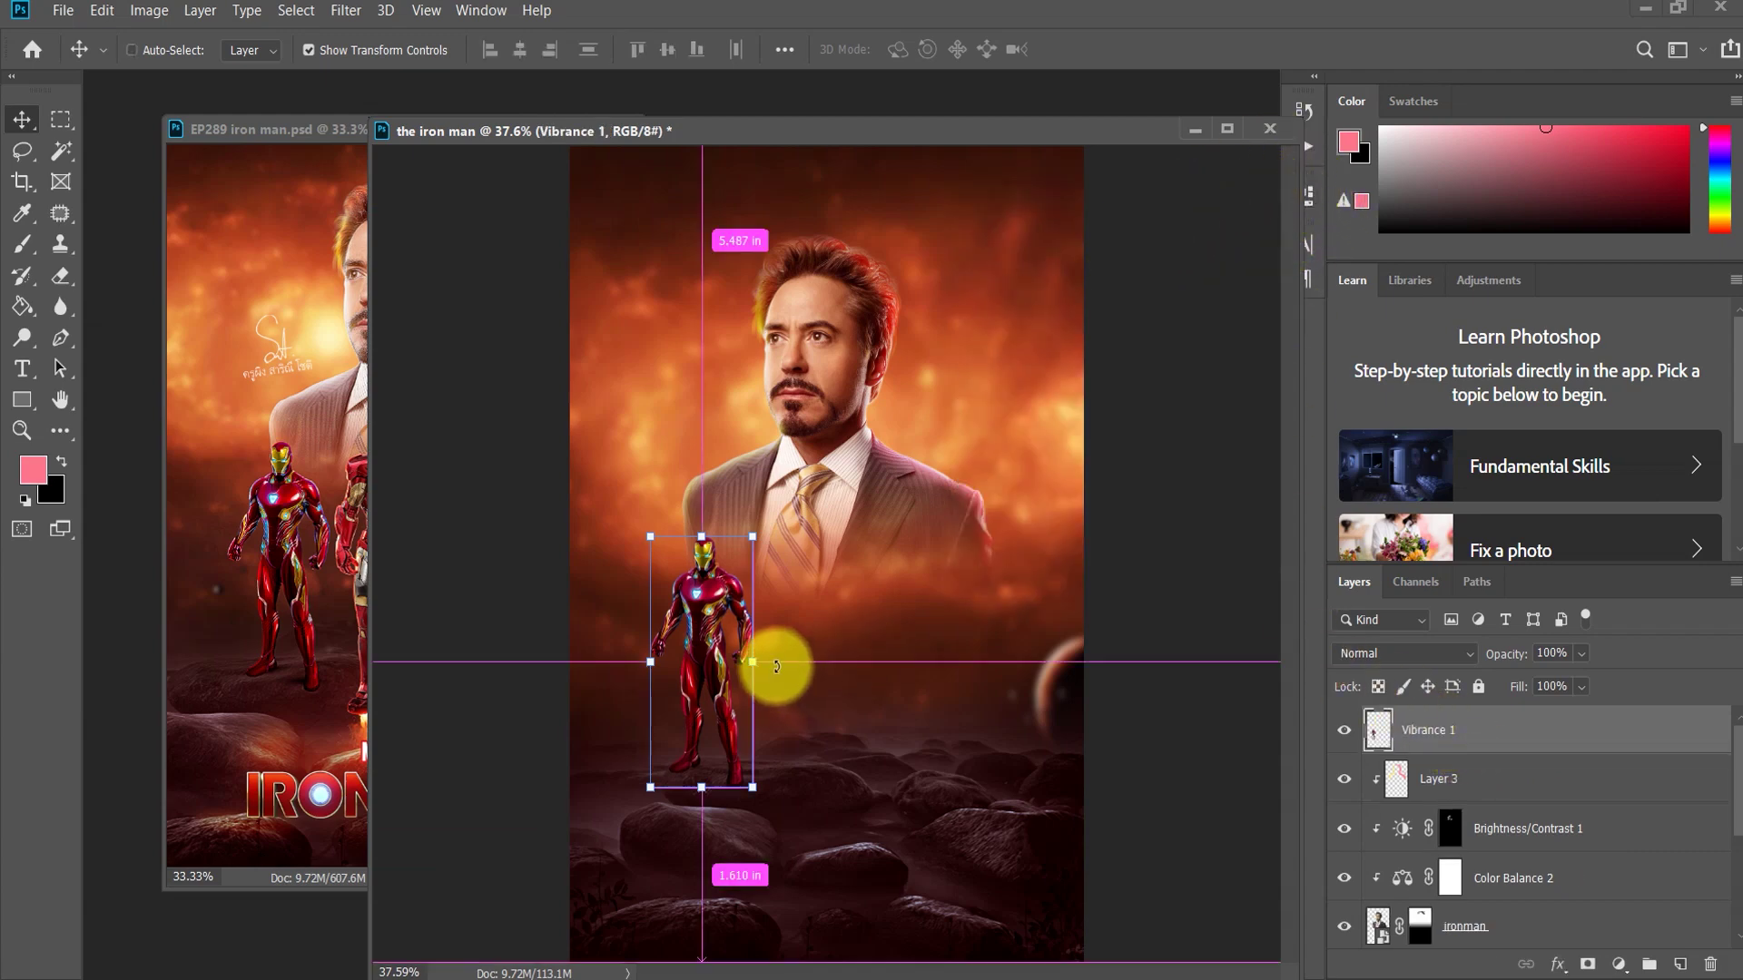
key("ctrl+t")
right_click(717, 585)
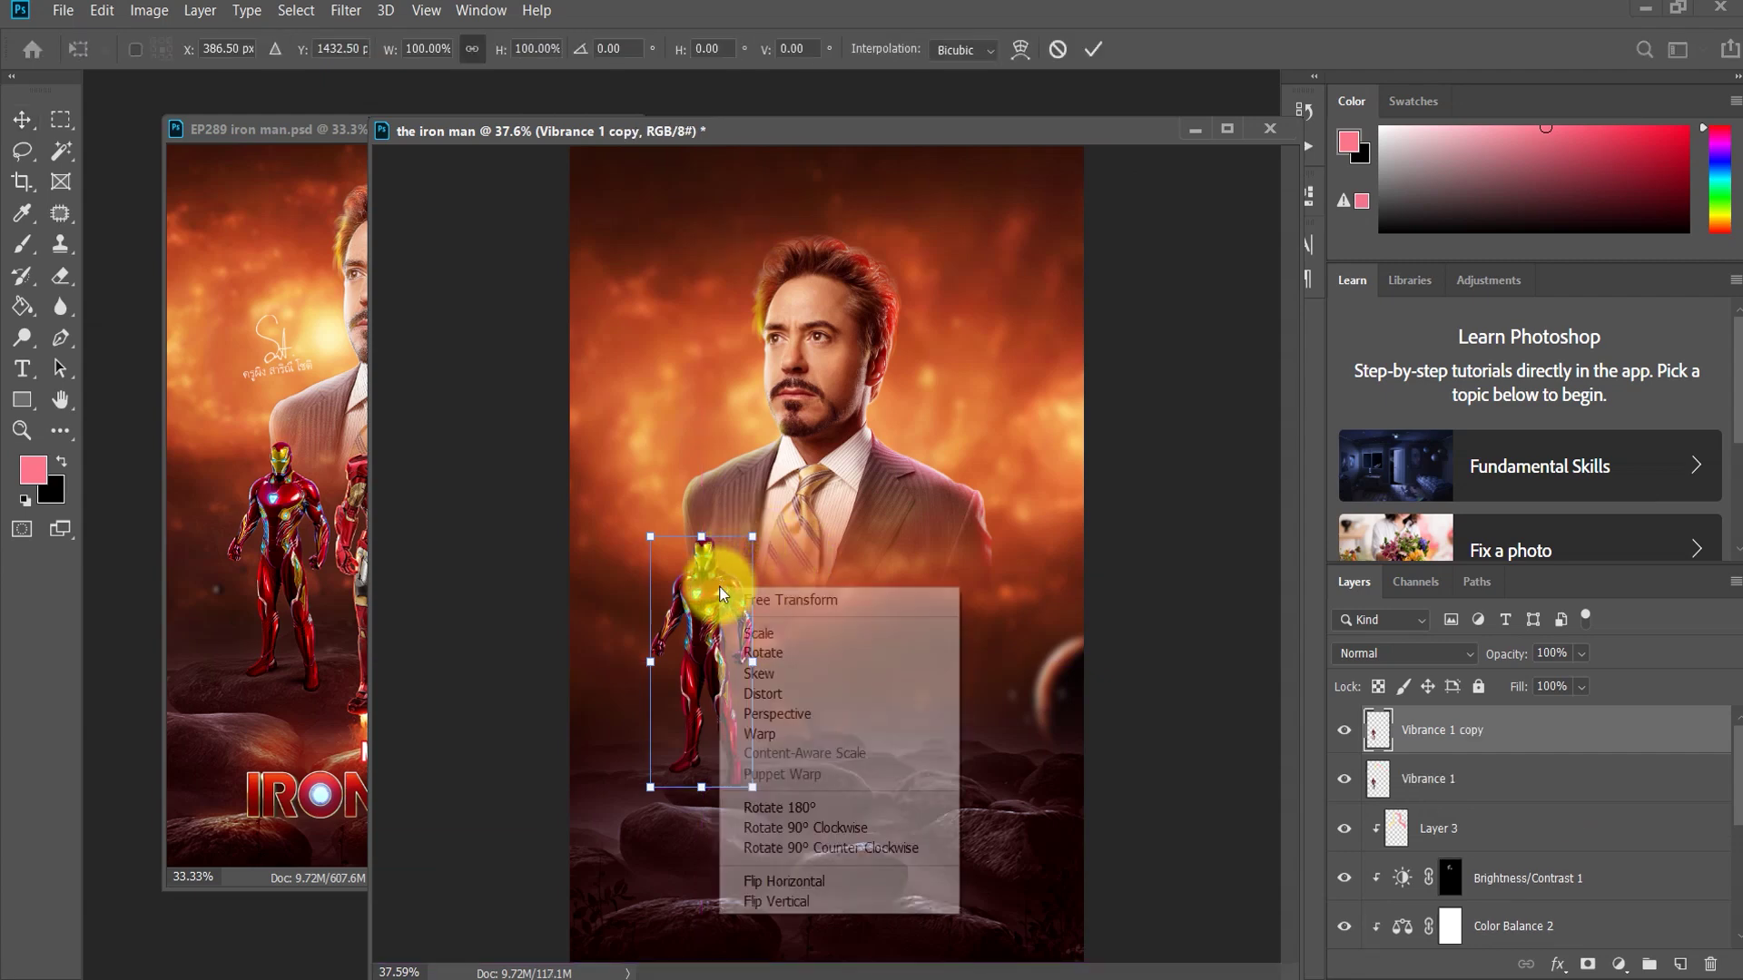
left_click(794, 881)
Step: Move the mirrored suit onto the right-side rocks with a slight tilt
left_click_drag(711, 673, 940, 646)
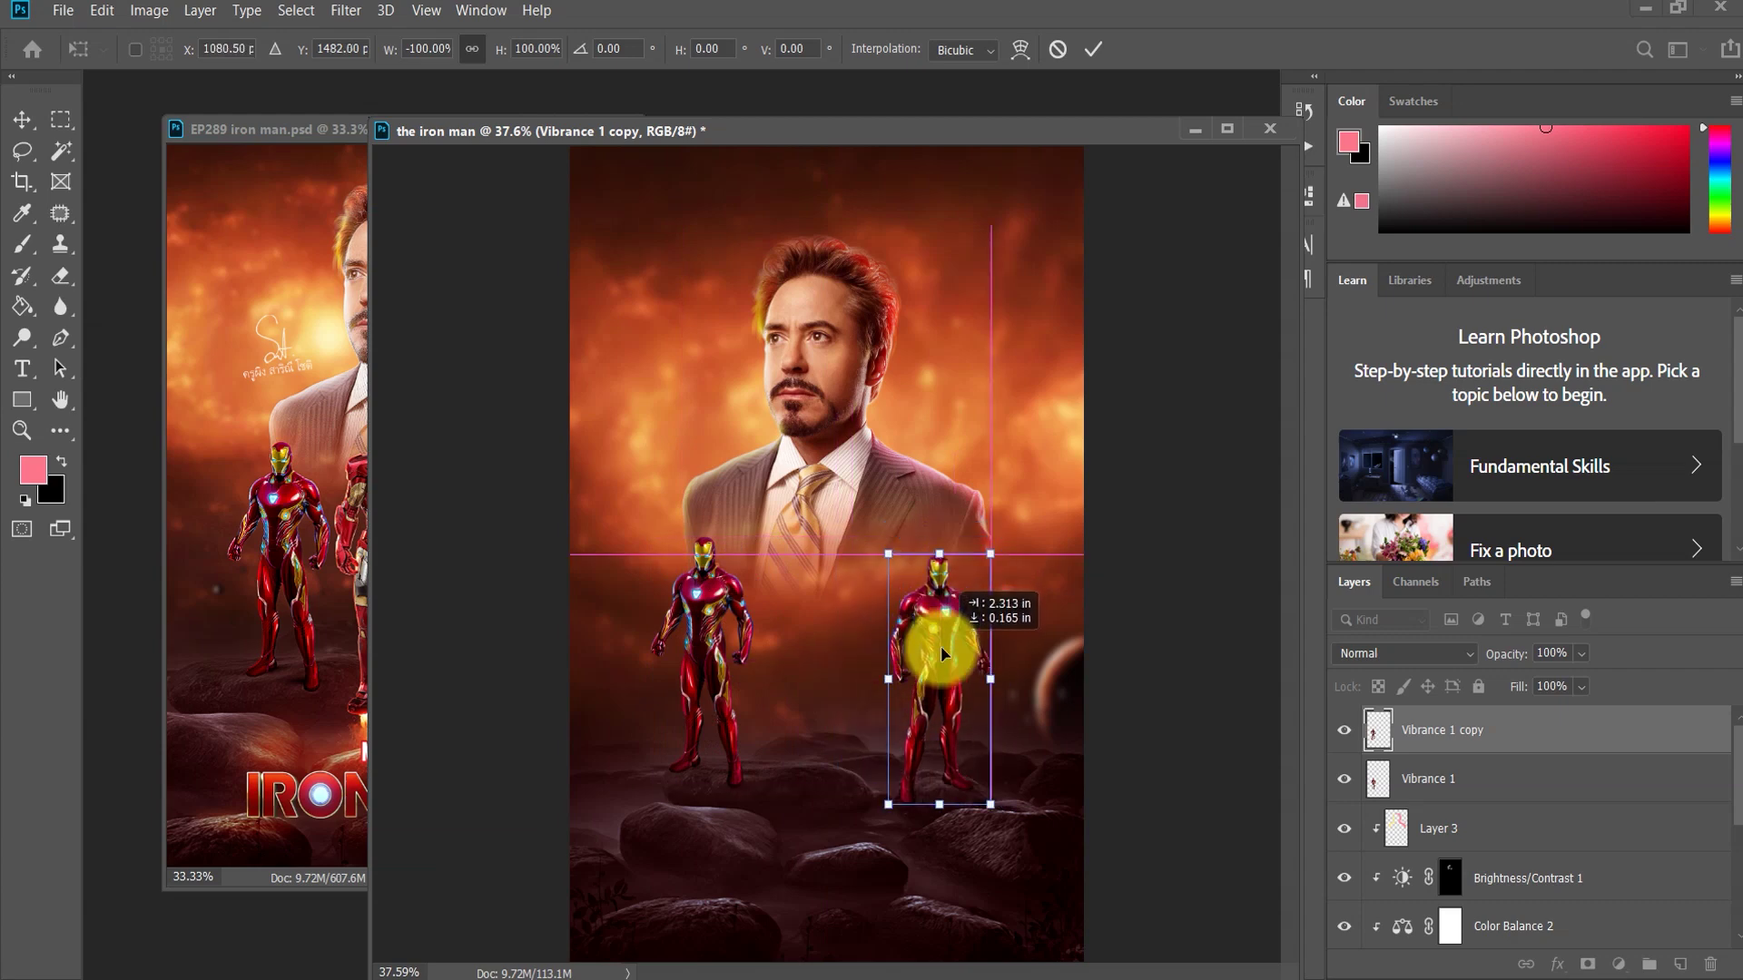
left_click_drag(1022, 700, 1045, 713)
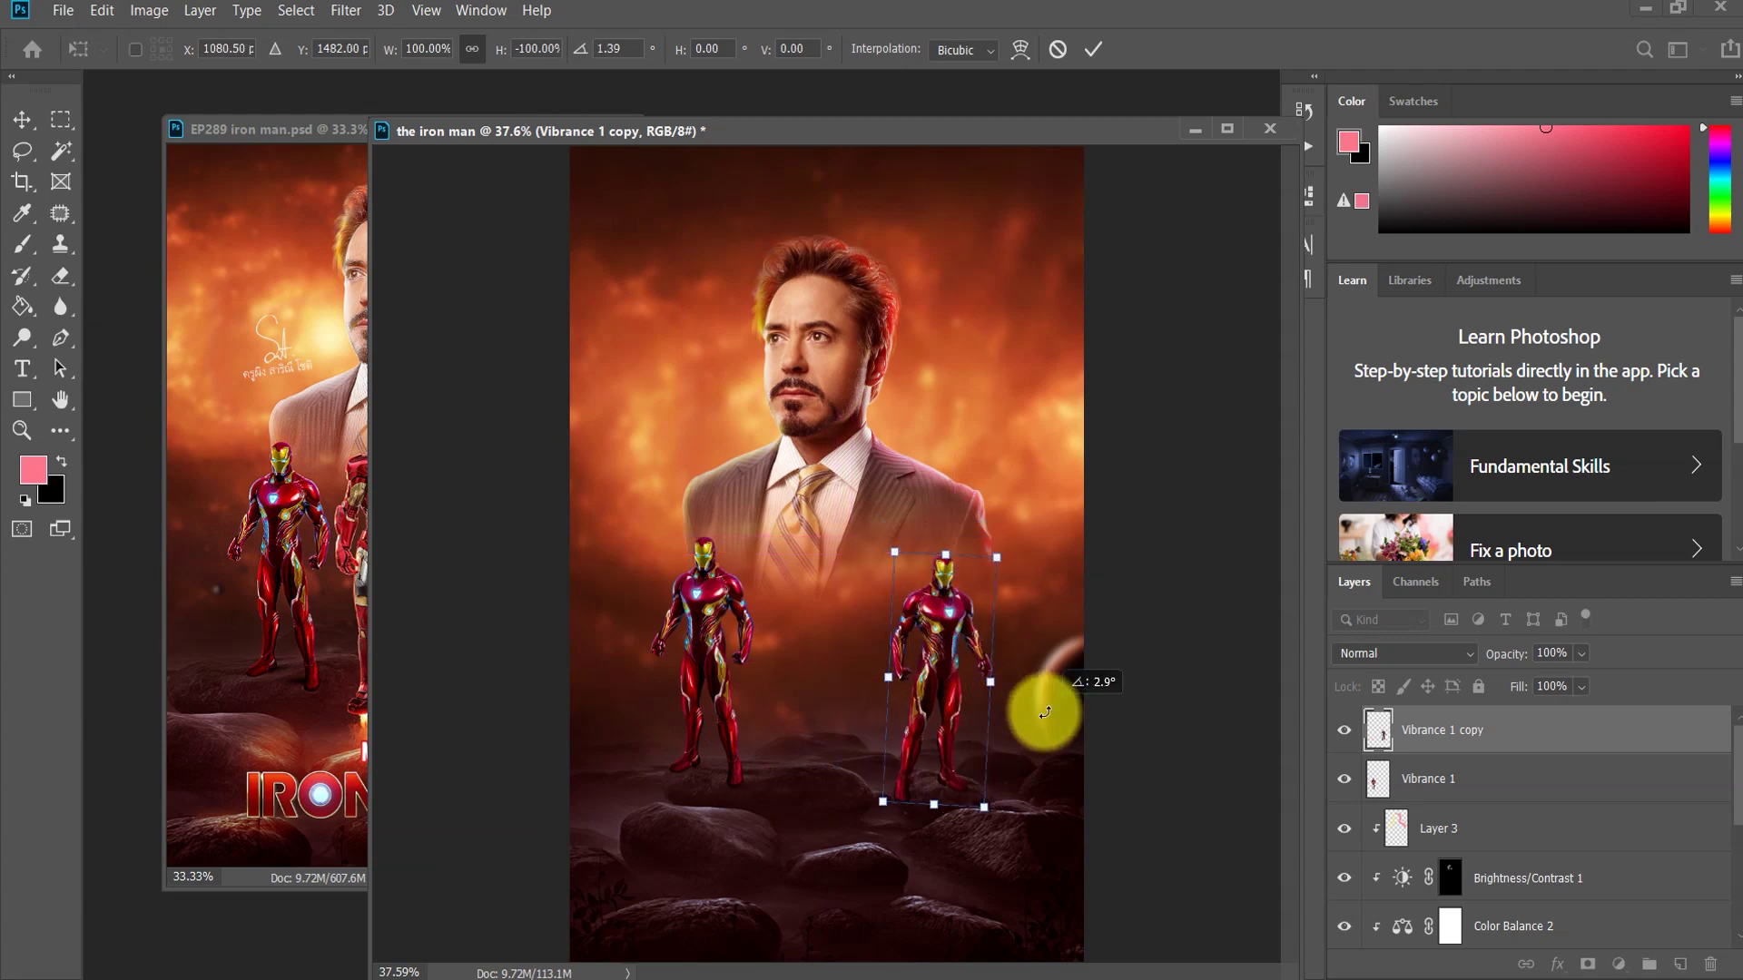
left_click_drag(931, 687, 964, 706)
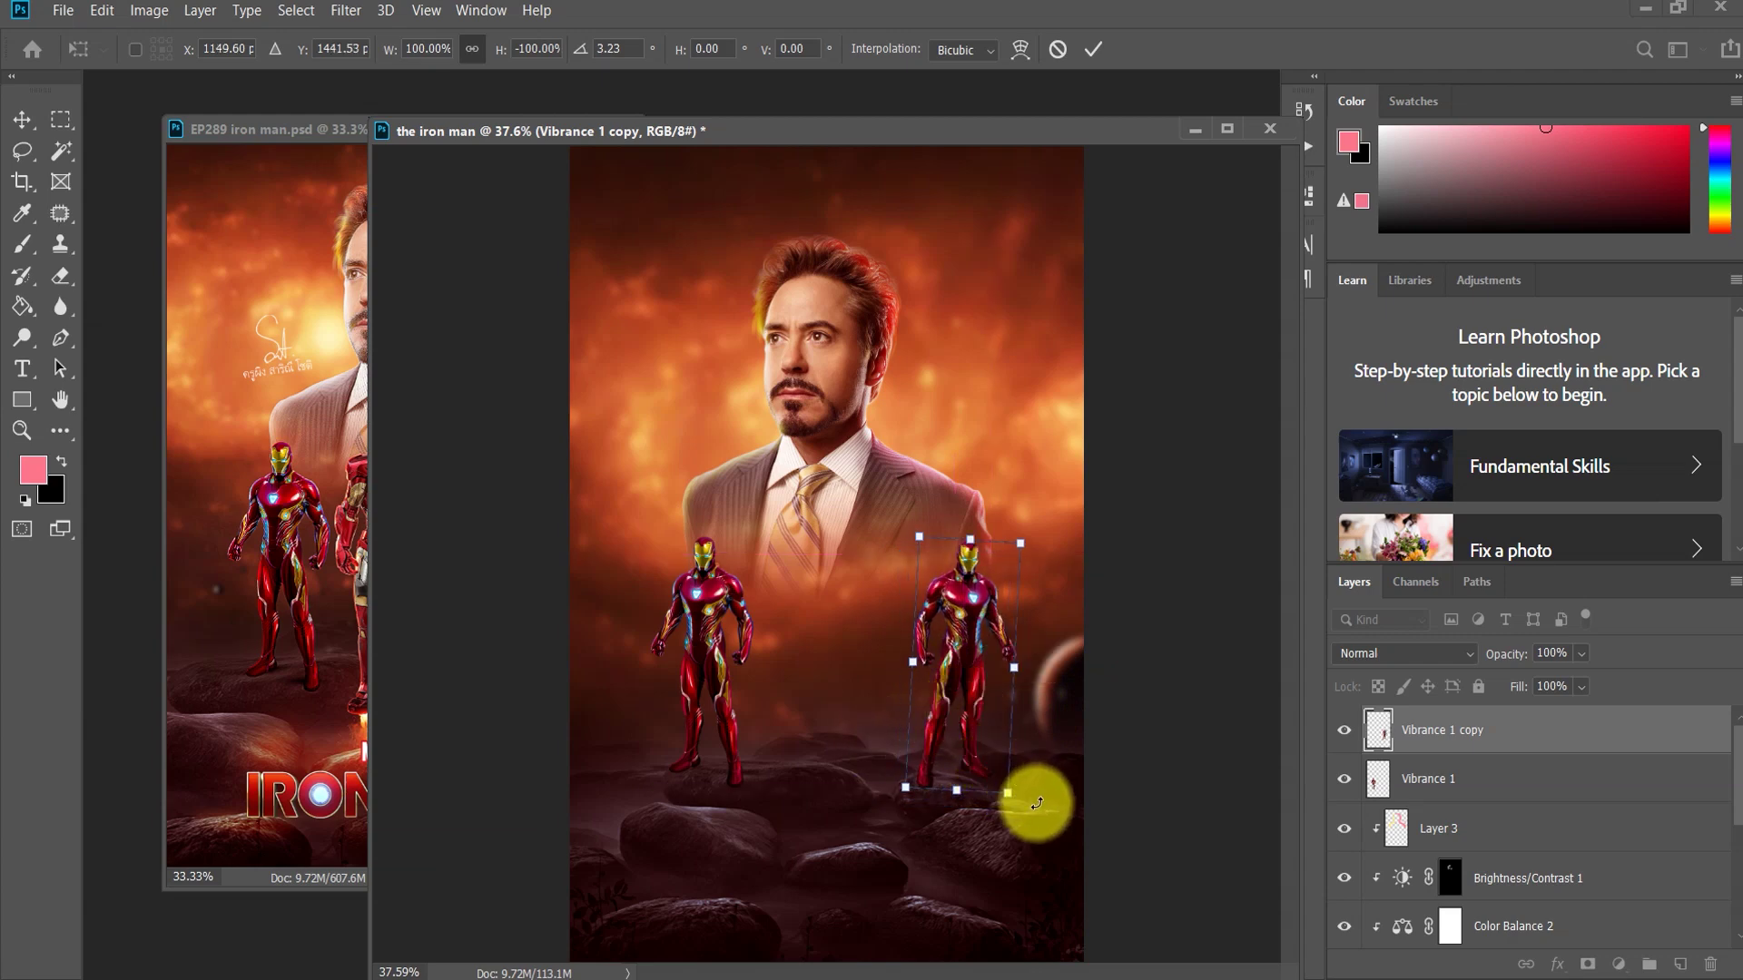
left_click_drag(1031, 802, 1022, 808)
left_click_drag(966, 704, 958, 712)
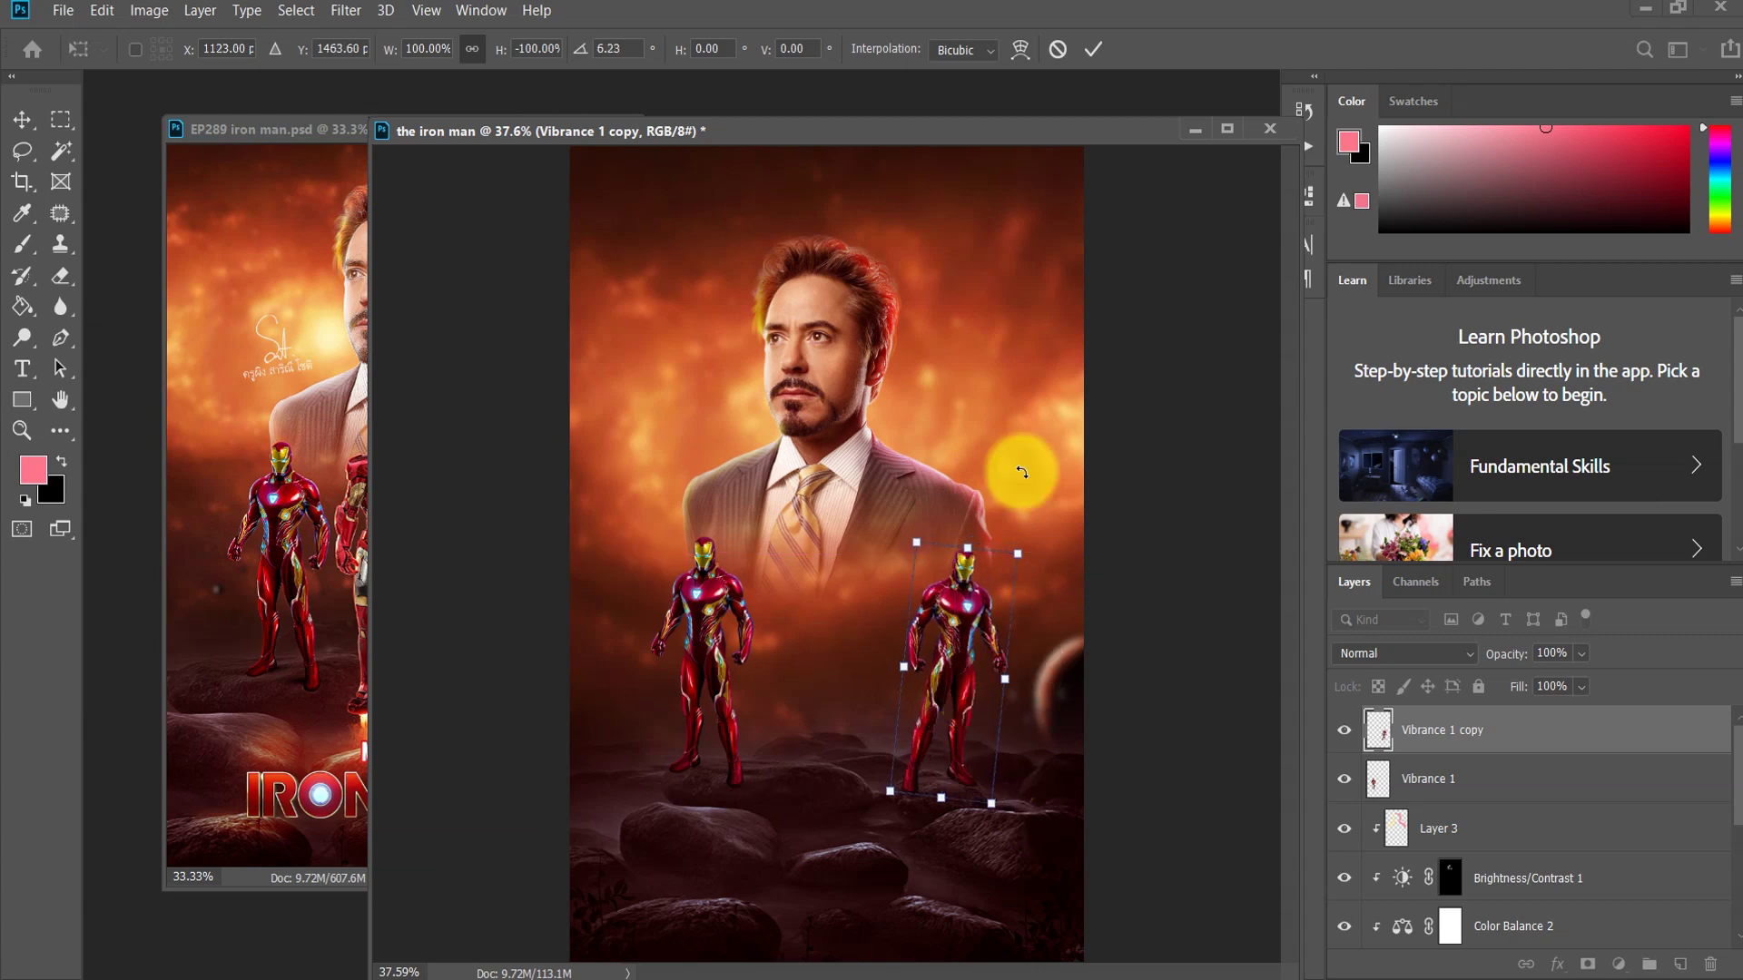
left_click(1094, 49)
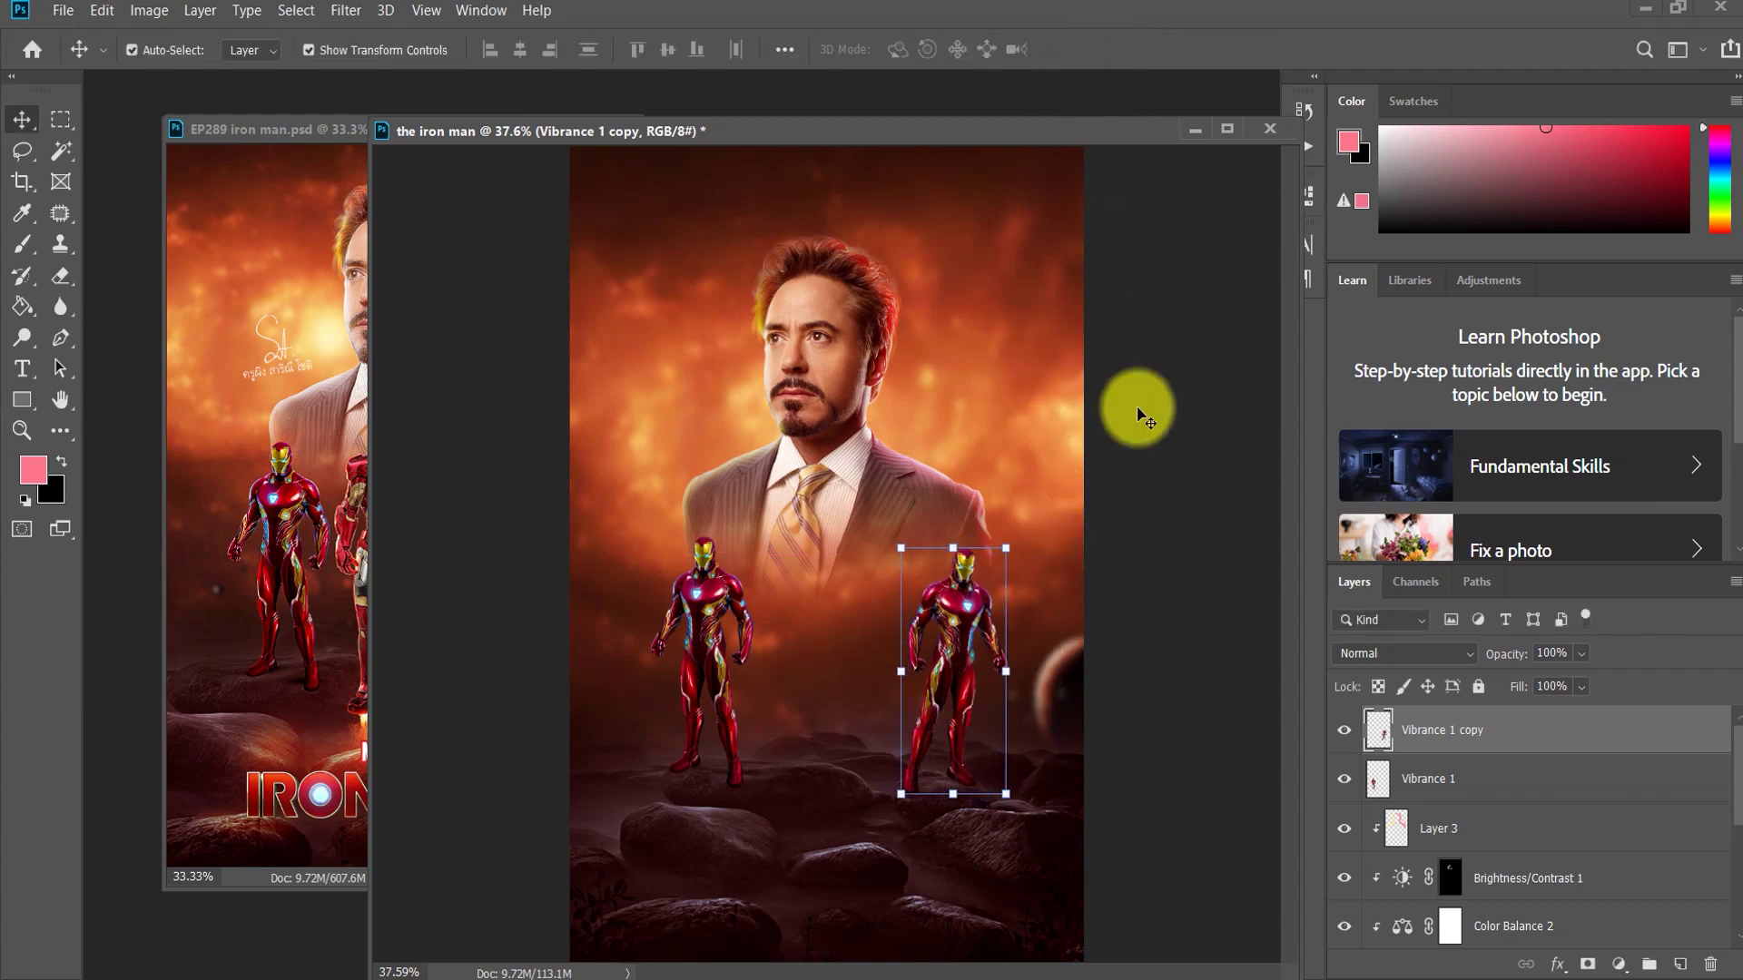
Step: Add a new empty layer above Layer 3
left_click(978, 606)
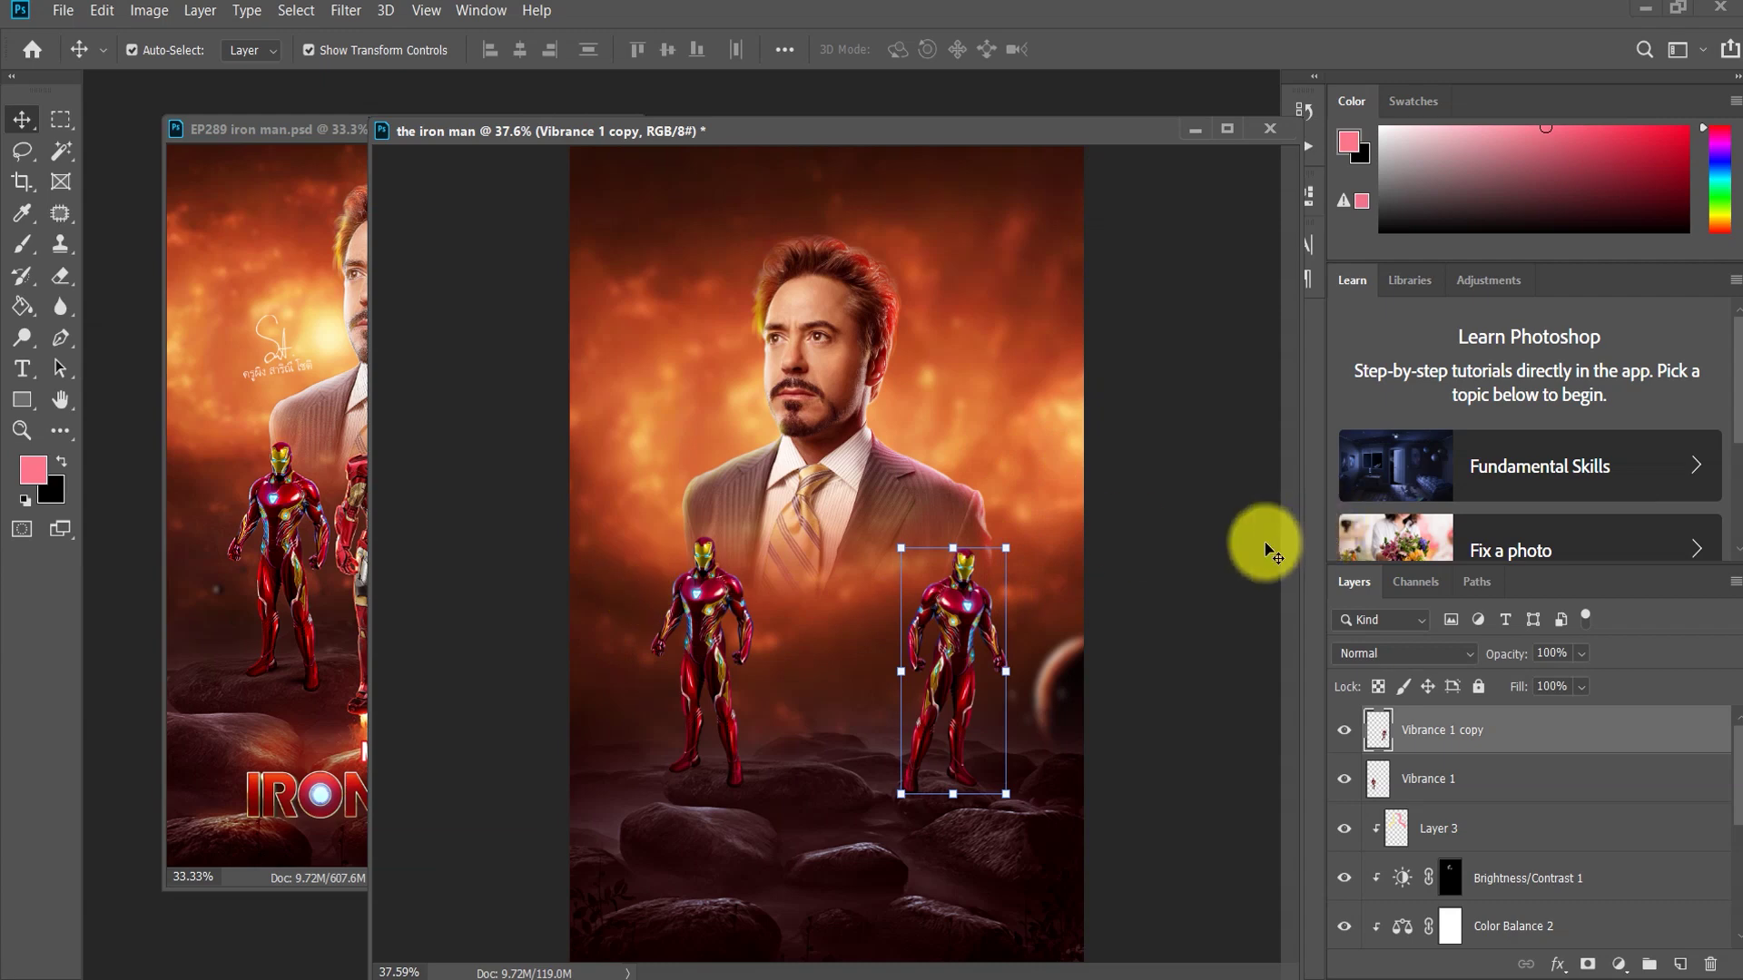
scroll(1003, 638, "up", 1)
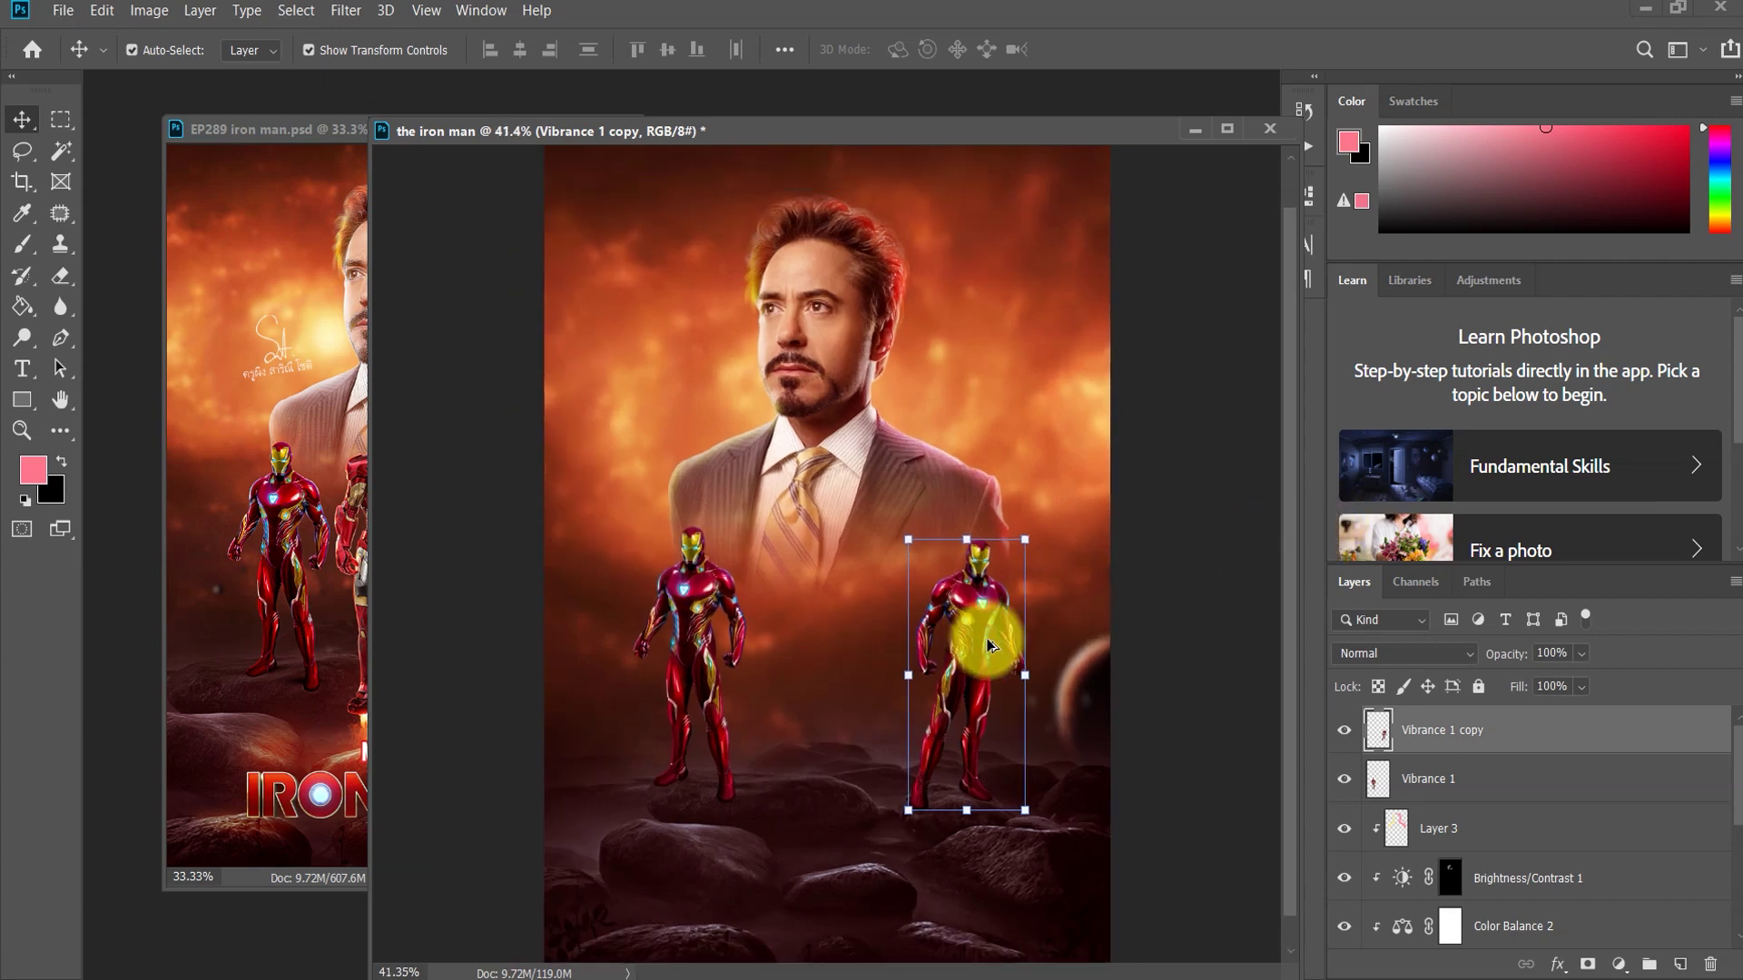
scroll(1026, 753, "down", 1)
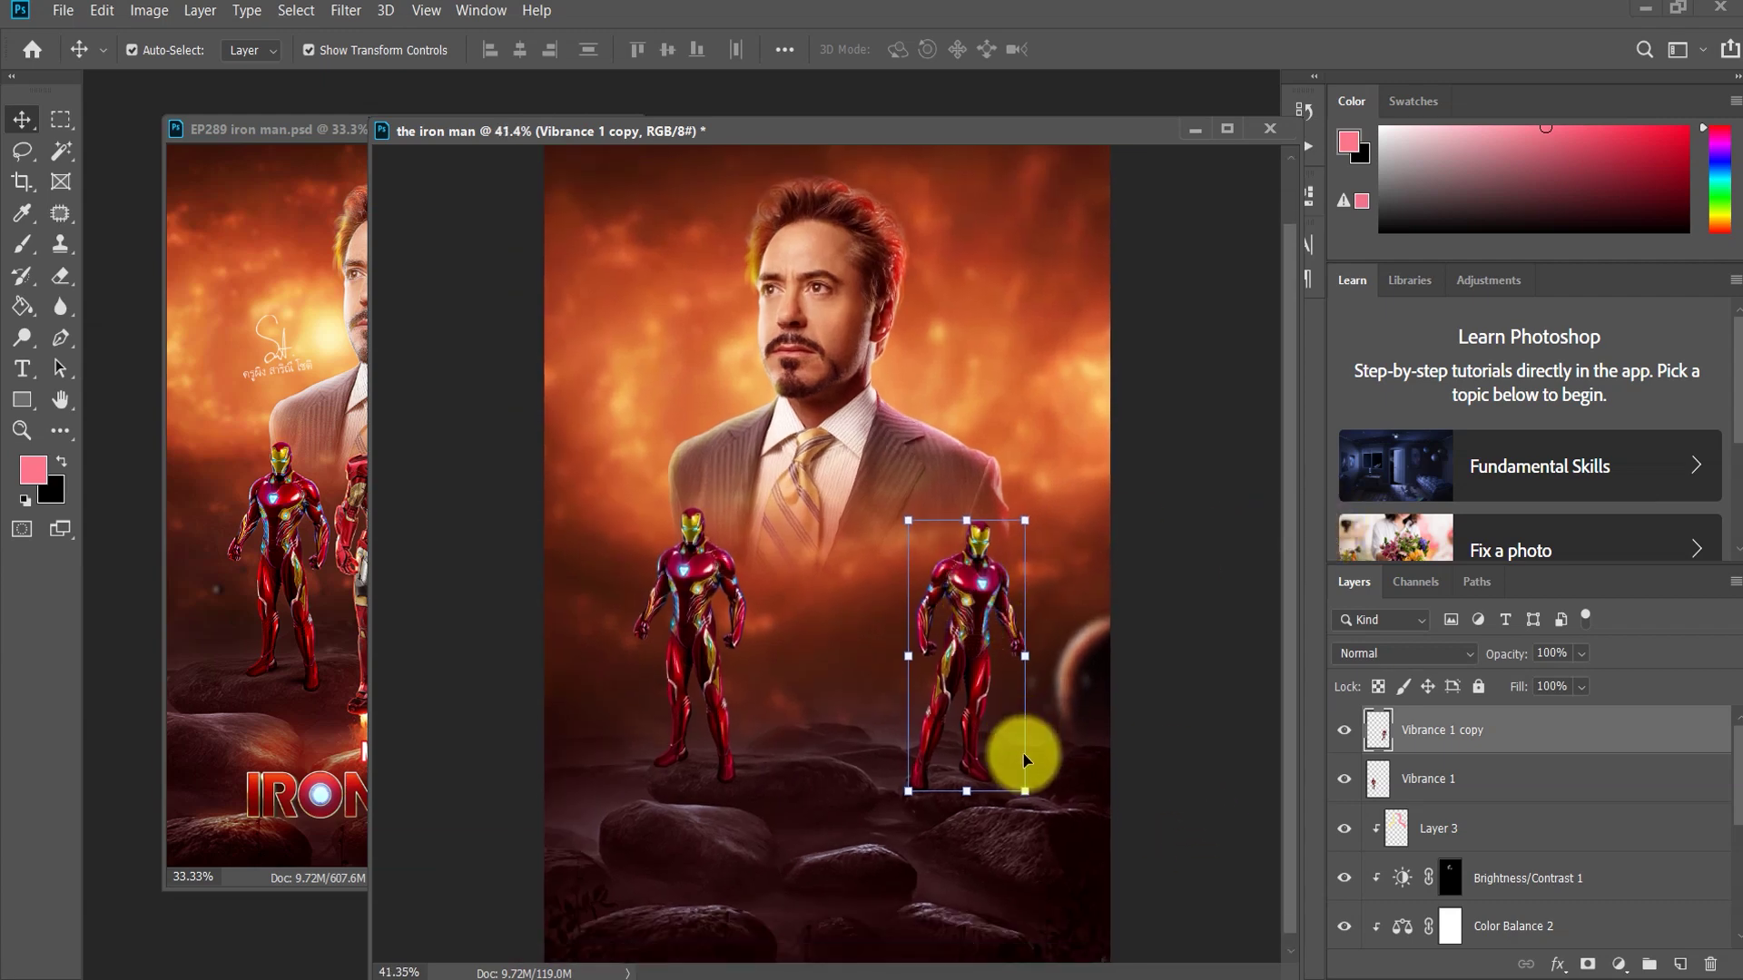
left_click(1549, 830)
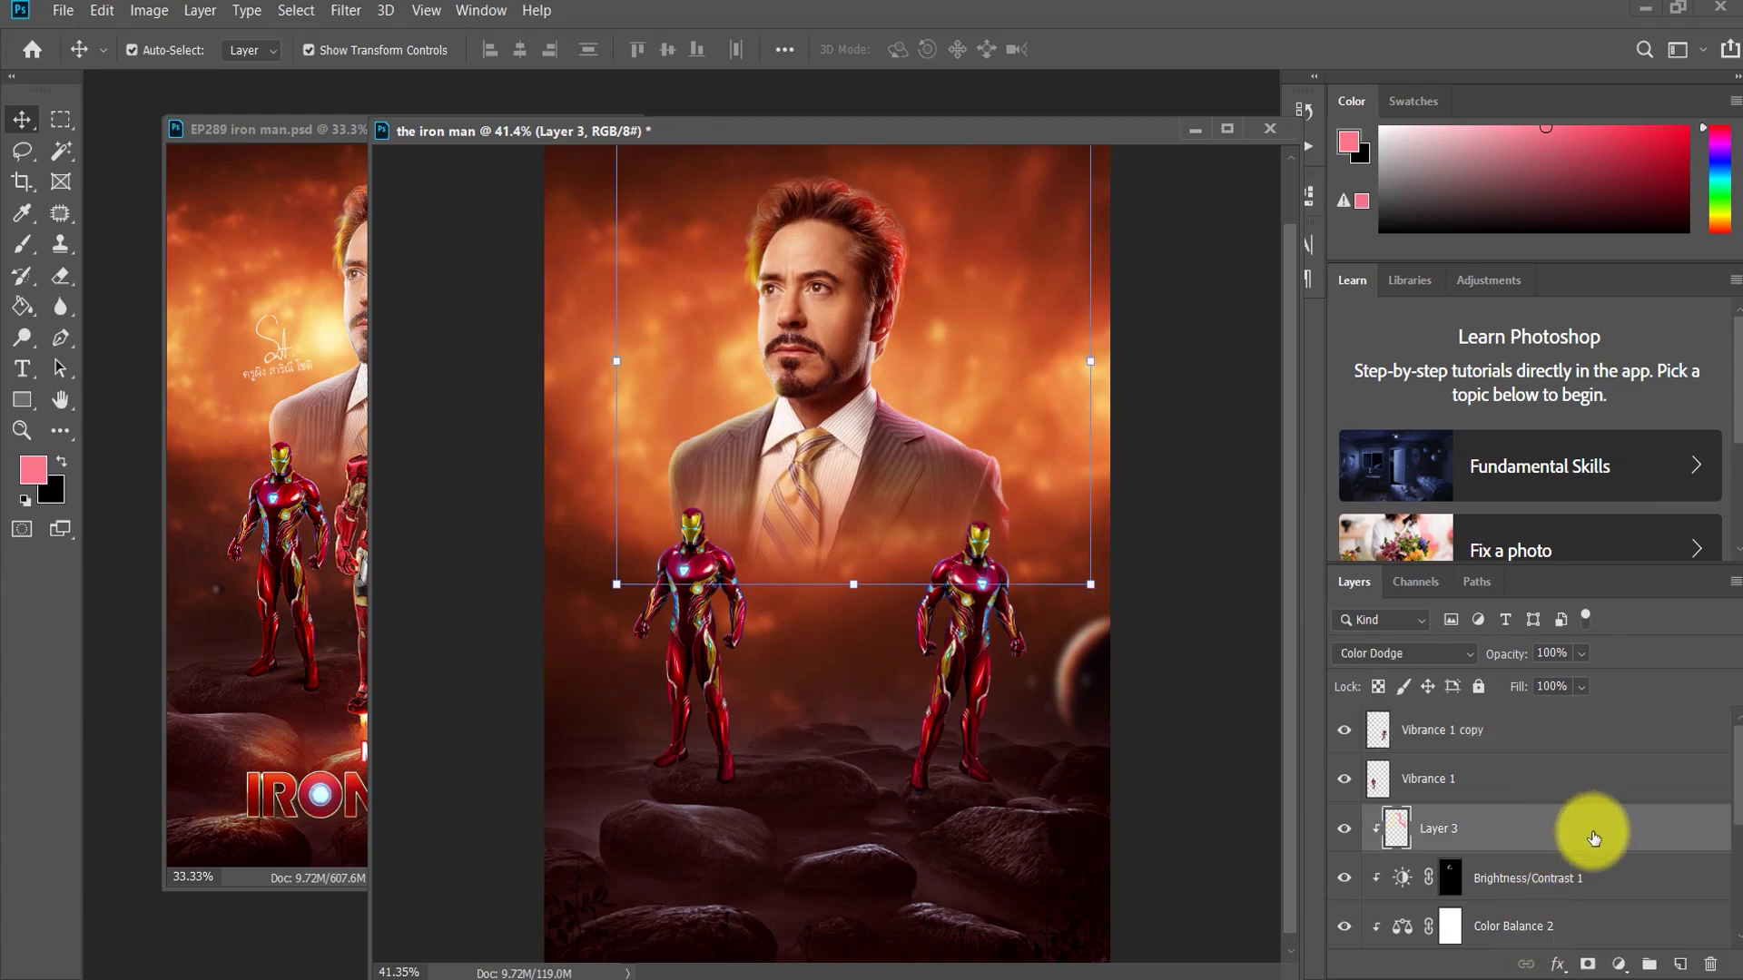
left_click(1682, 963)
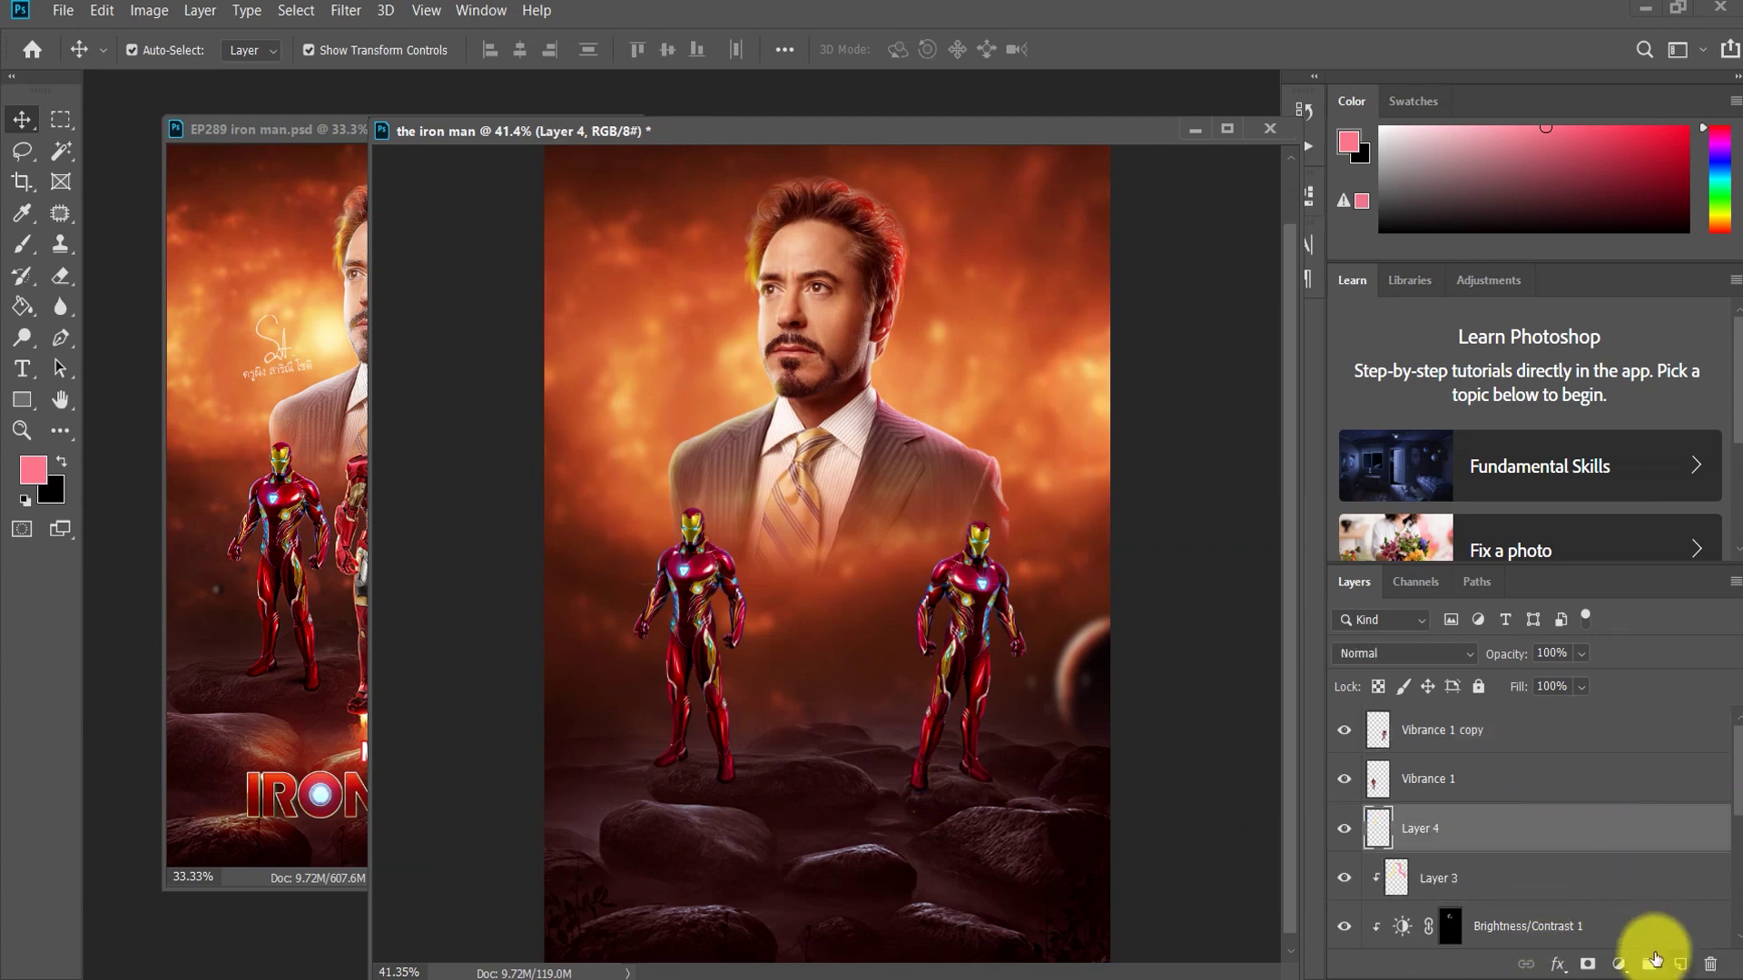
Step: Paint a soft black shadow with an enlarged brush
left_click(23, 244)
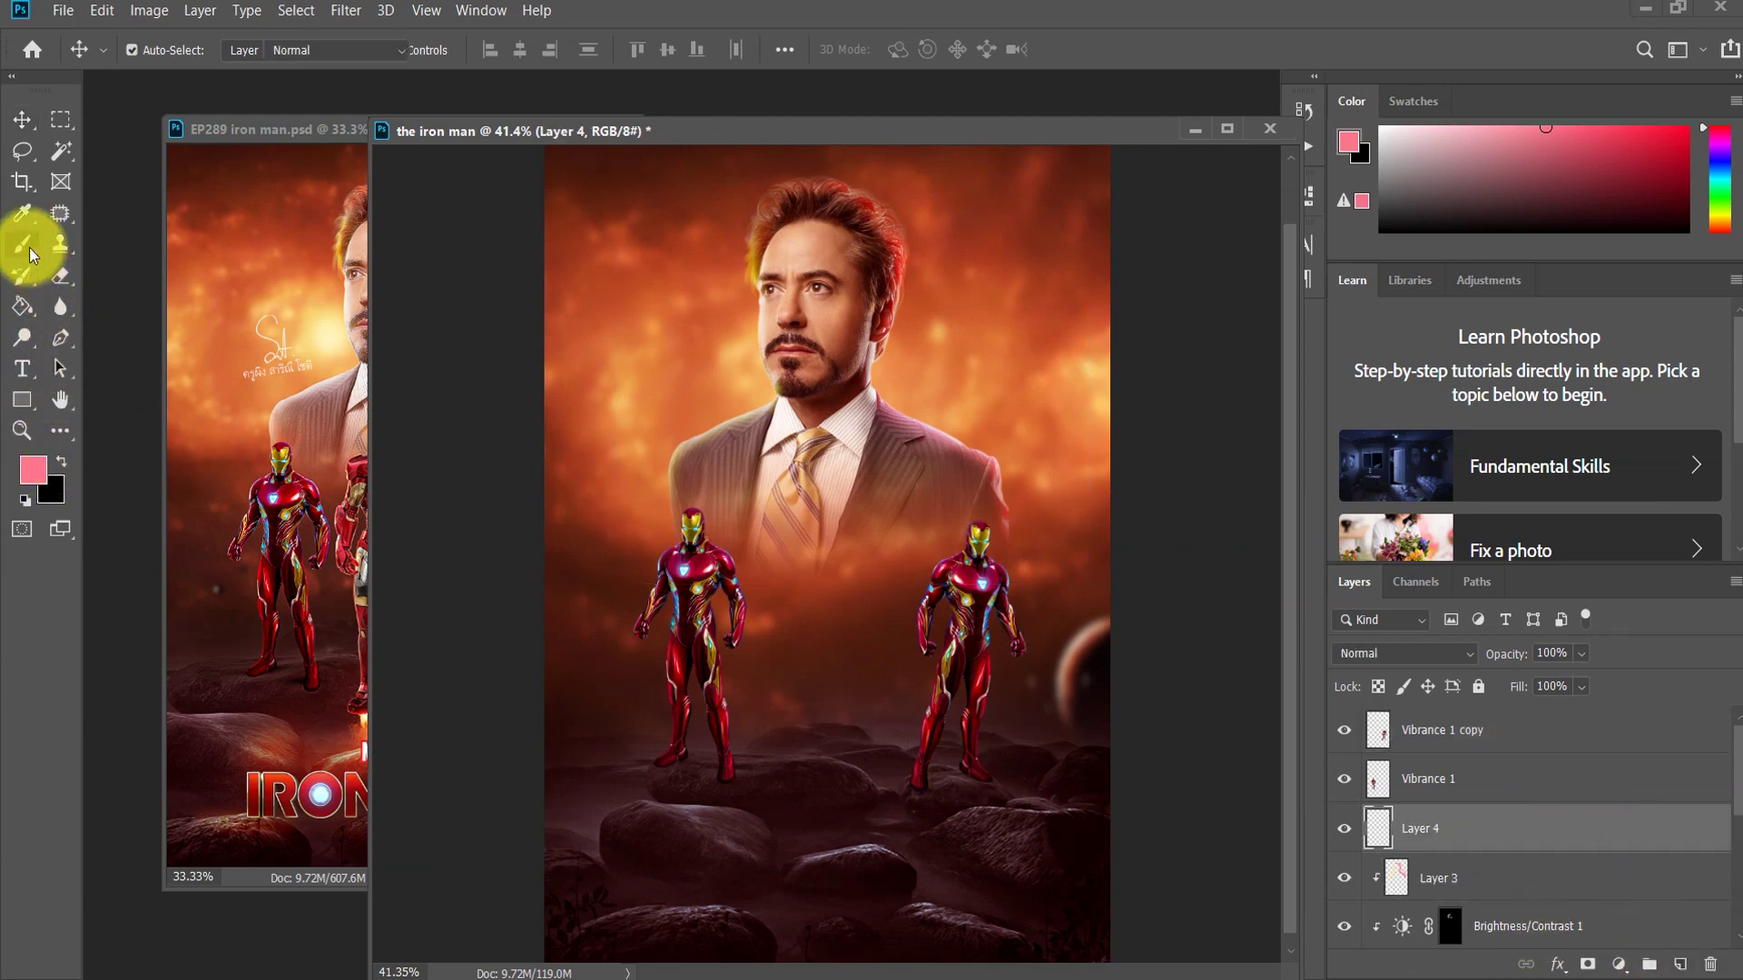
left_click(59, 464)
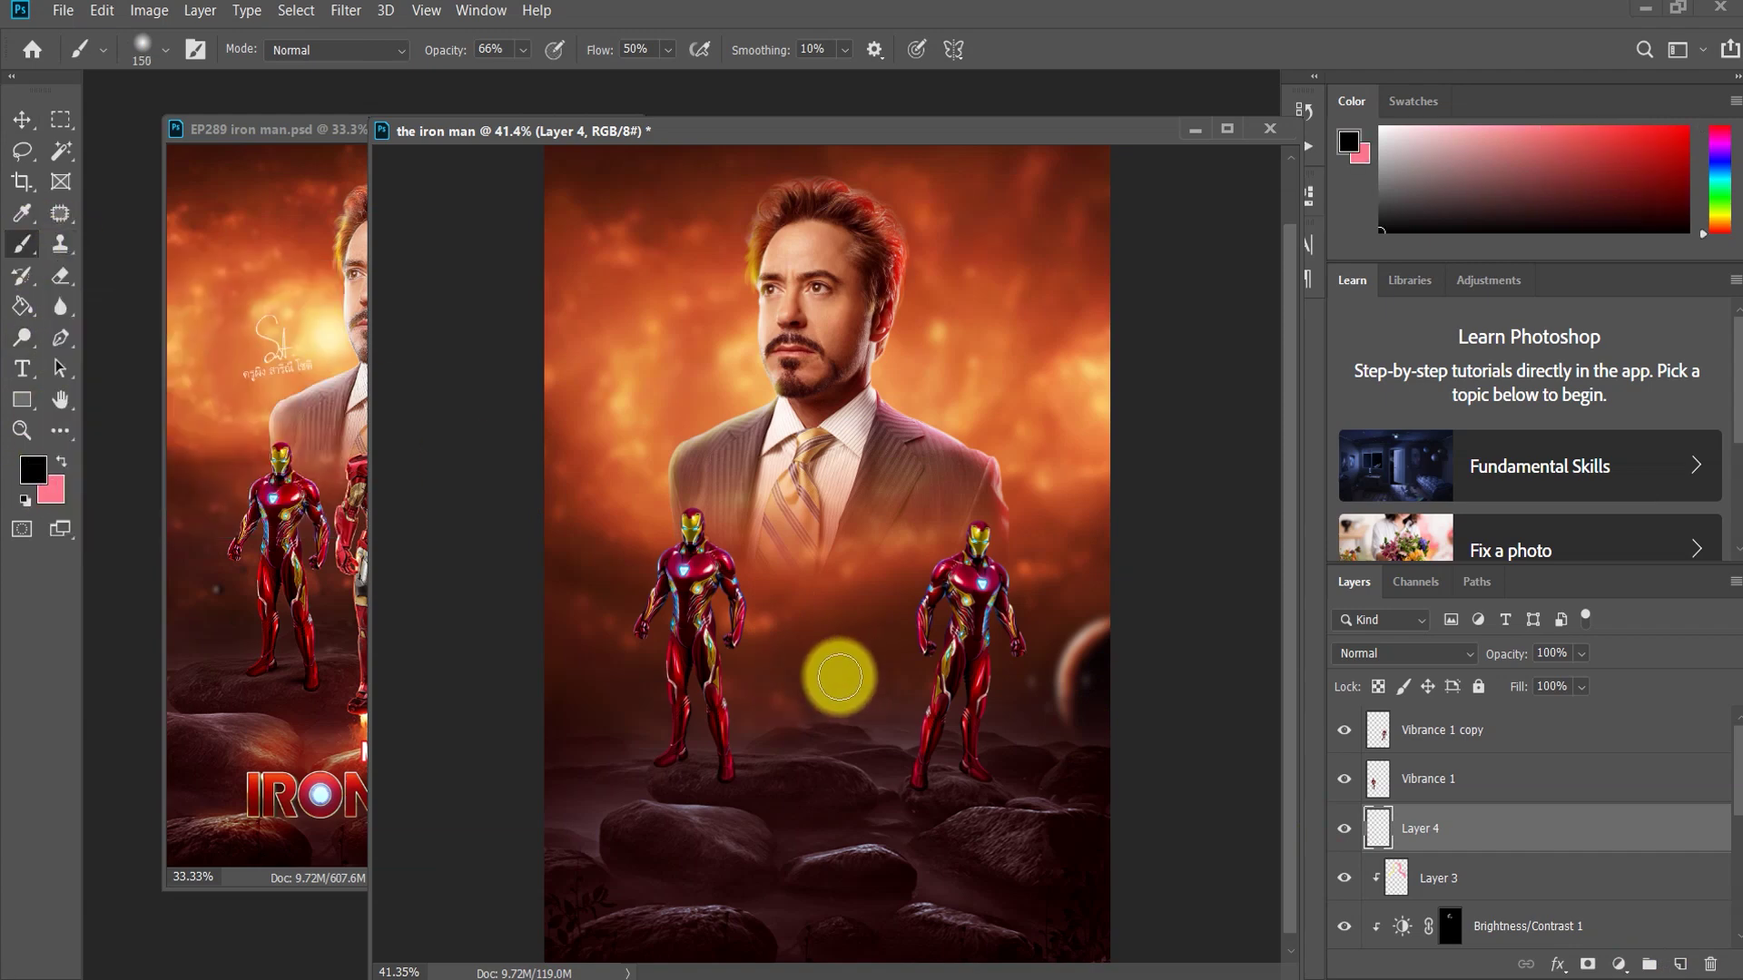
key("bracketright")
key("bracketright")
key("bracketright")
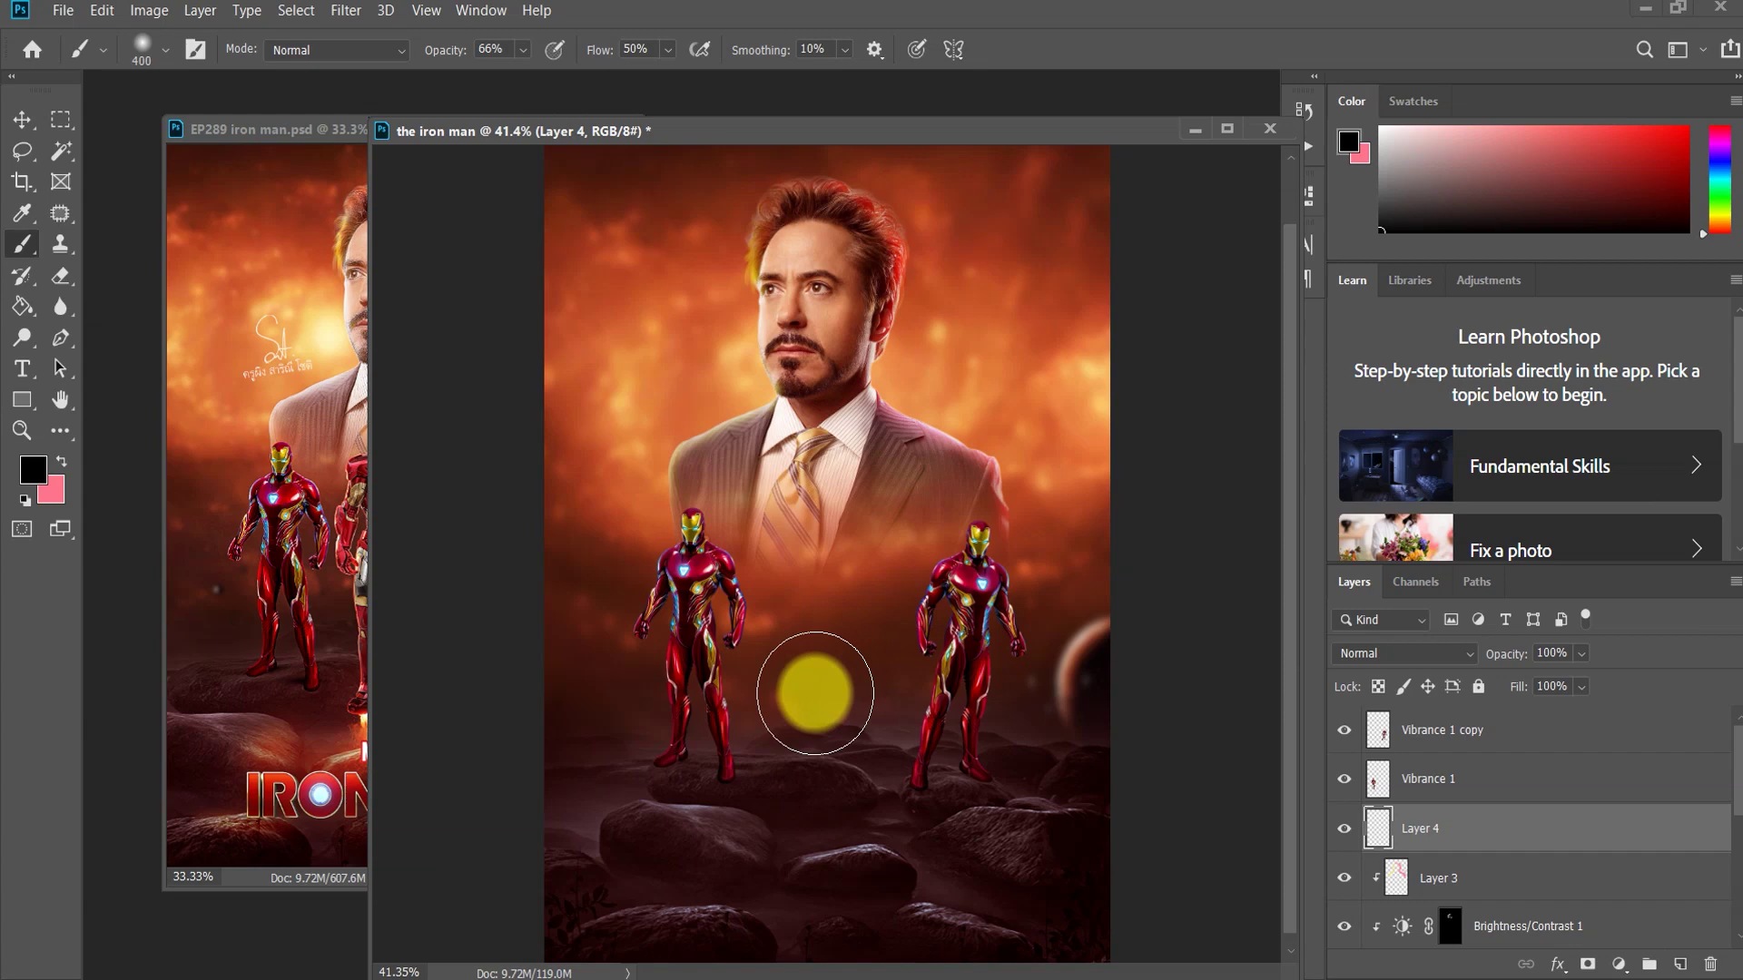
Step: Squash the shadow into a thin strip under the left suit's feet and duplicate it
left_click(21, 118)
left_click_drag(829, 598, 827, 736)
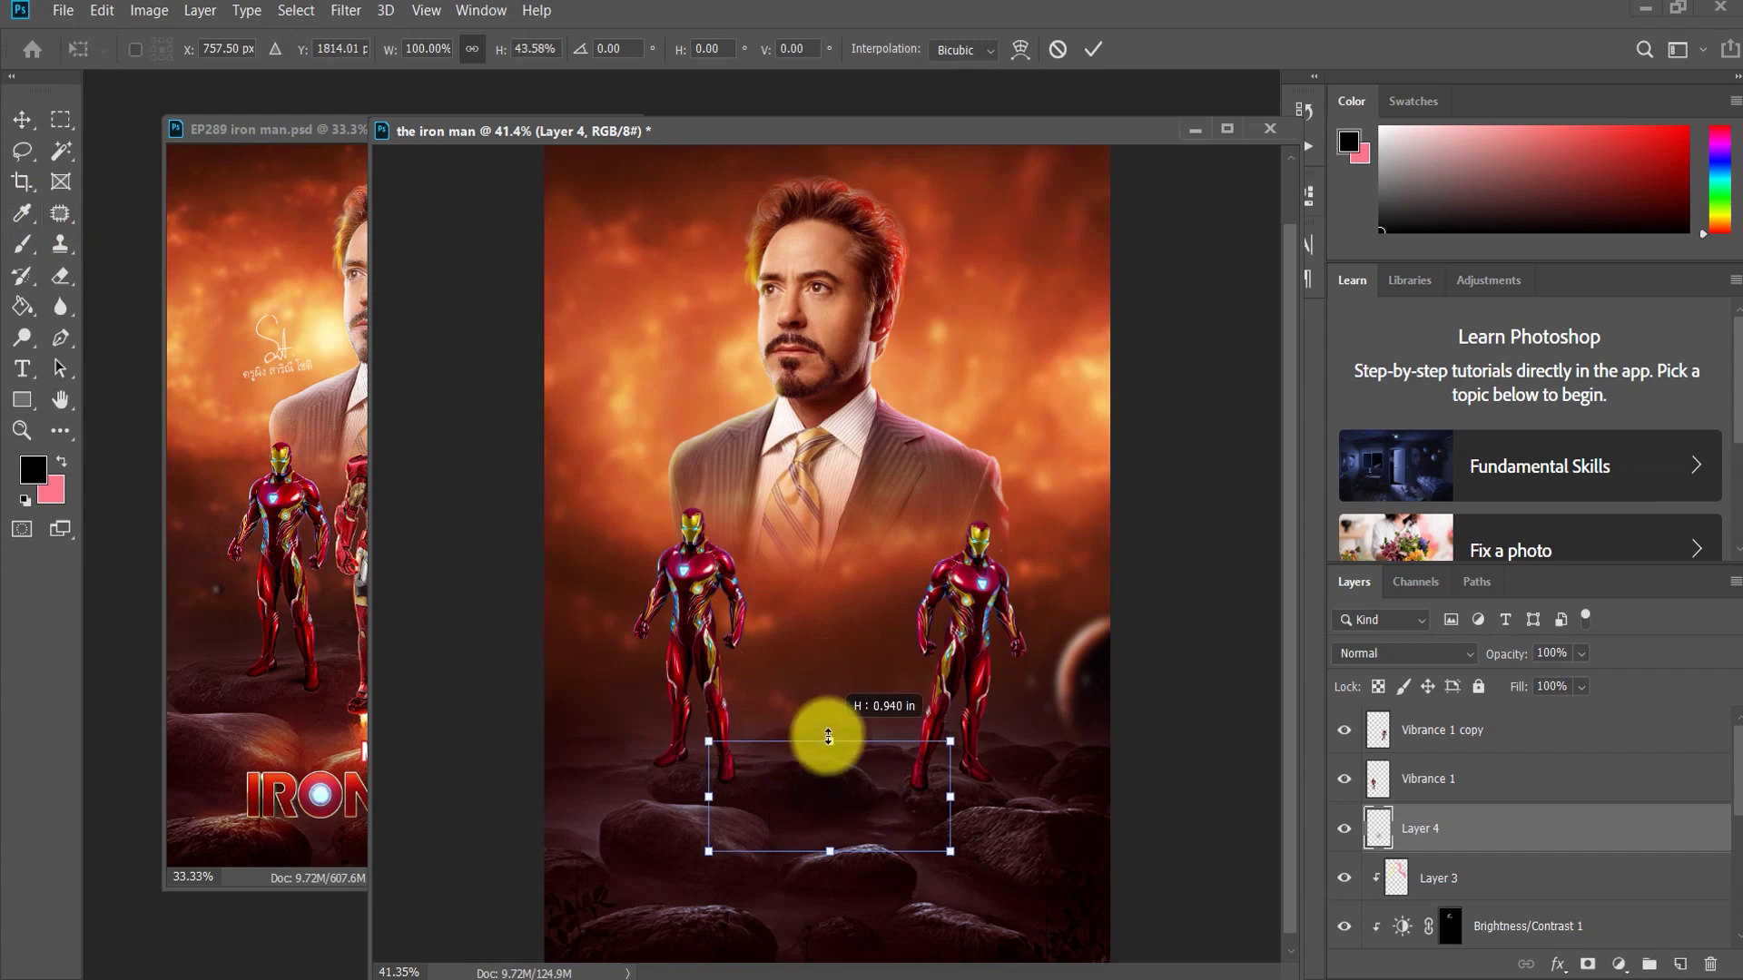
mouse_move(828, 736)
left_mouse_down()
mouse_move(827, 792)
mouse_move(771, 779)
left_mouse_up()
scroll(772, 812, "up", 5)
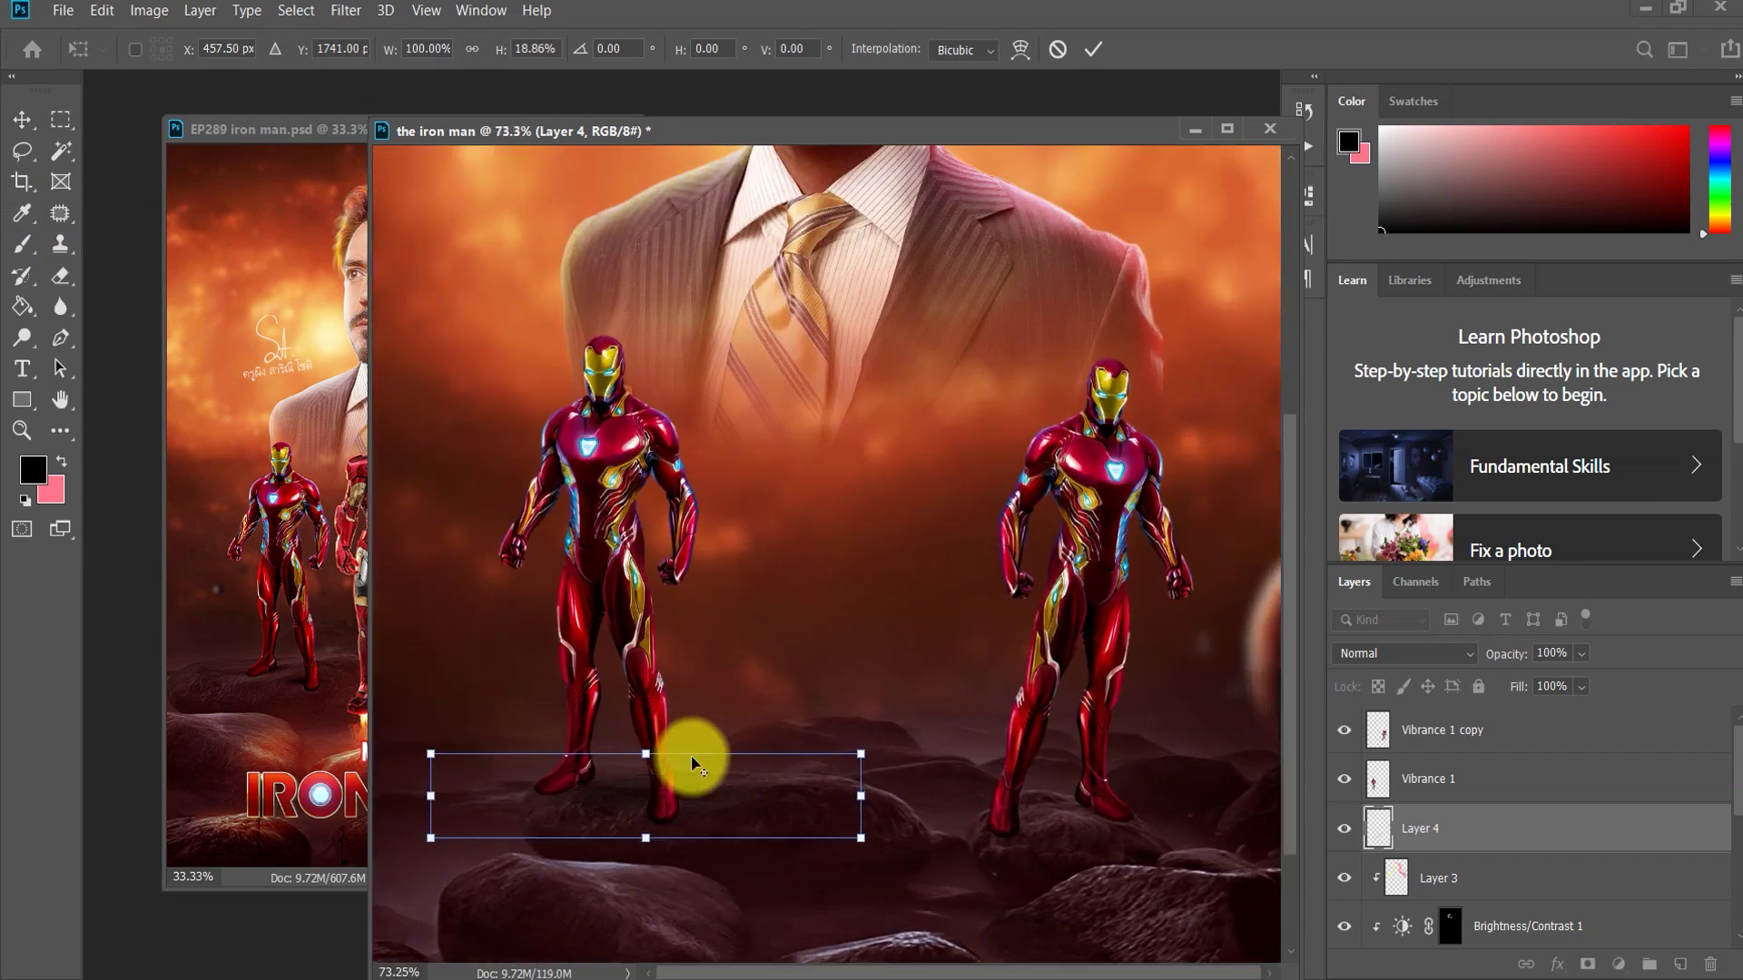
mouse_move(914, 752)
left_mouse_down()
mouse_move(629, 763)
mouse_move(608, 791)
mouse_move(642, 777)
left_mouse_up()
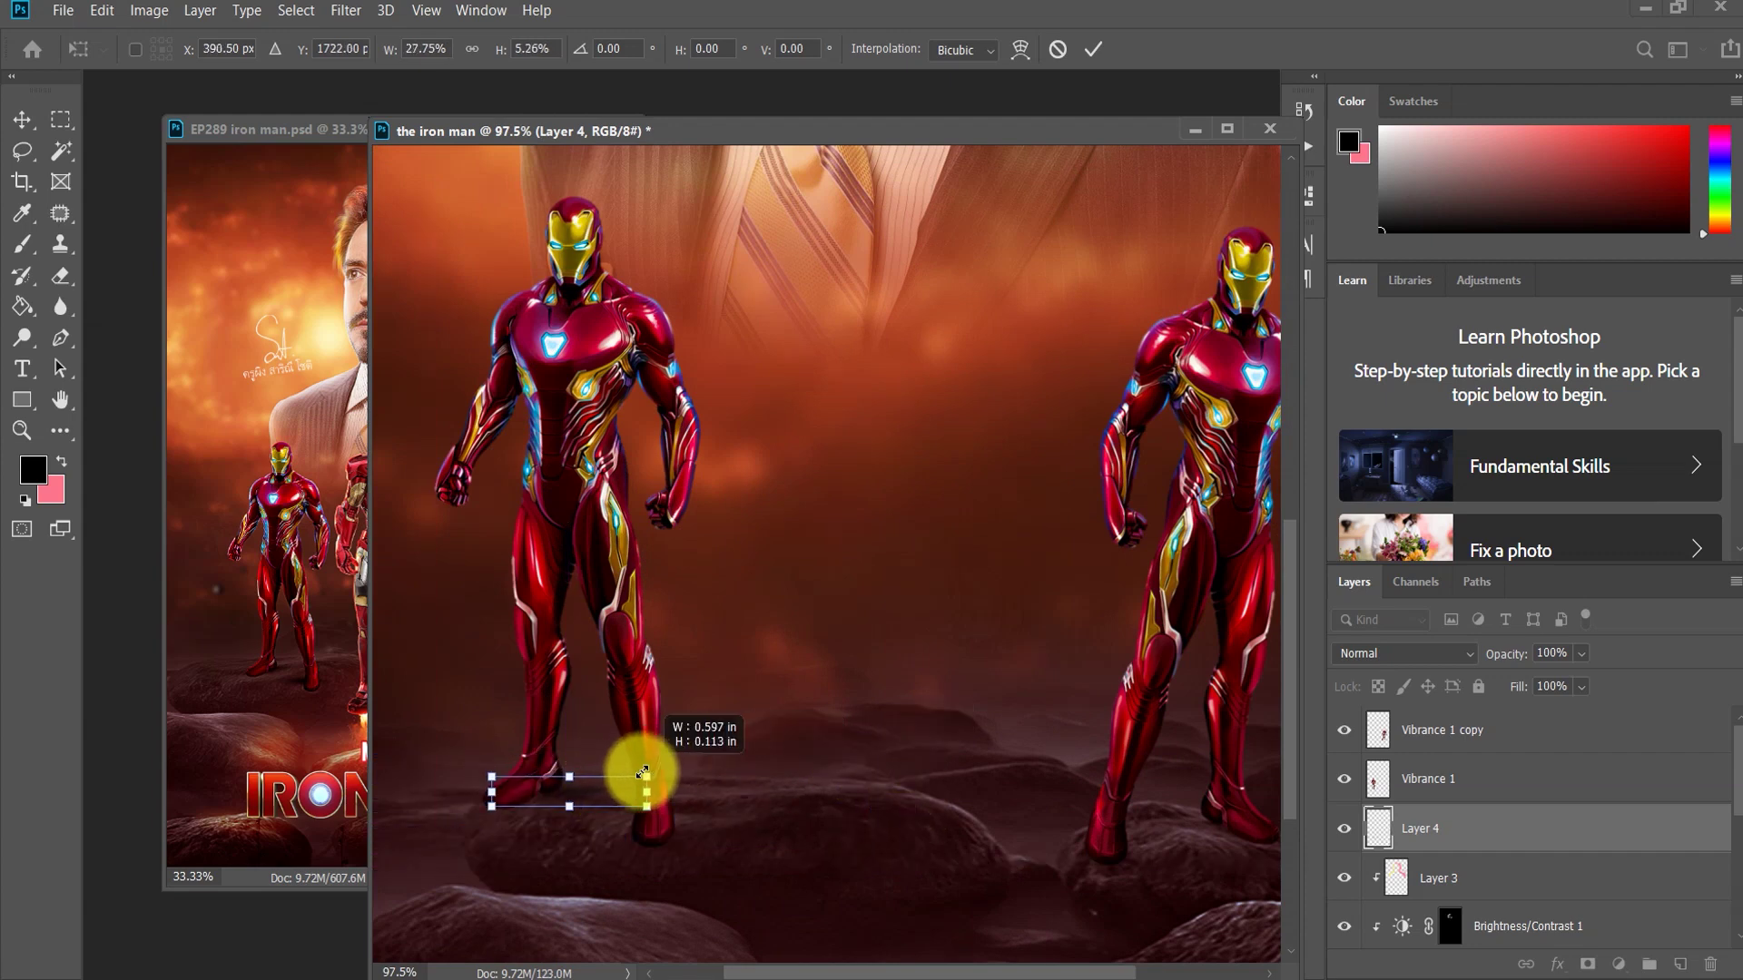
left_click(1087, 50)
key("ctrl+j")
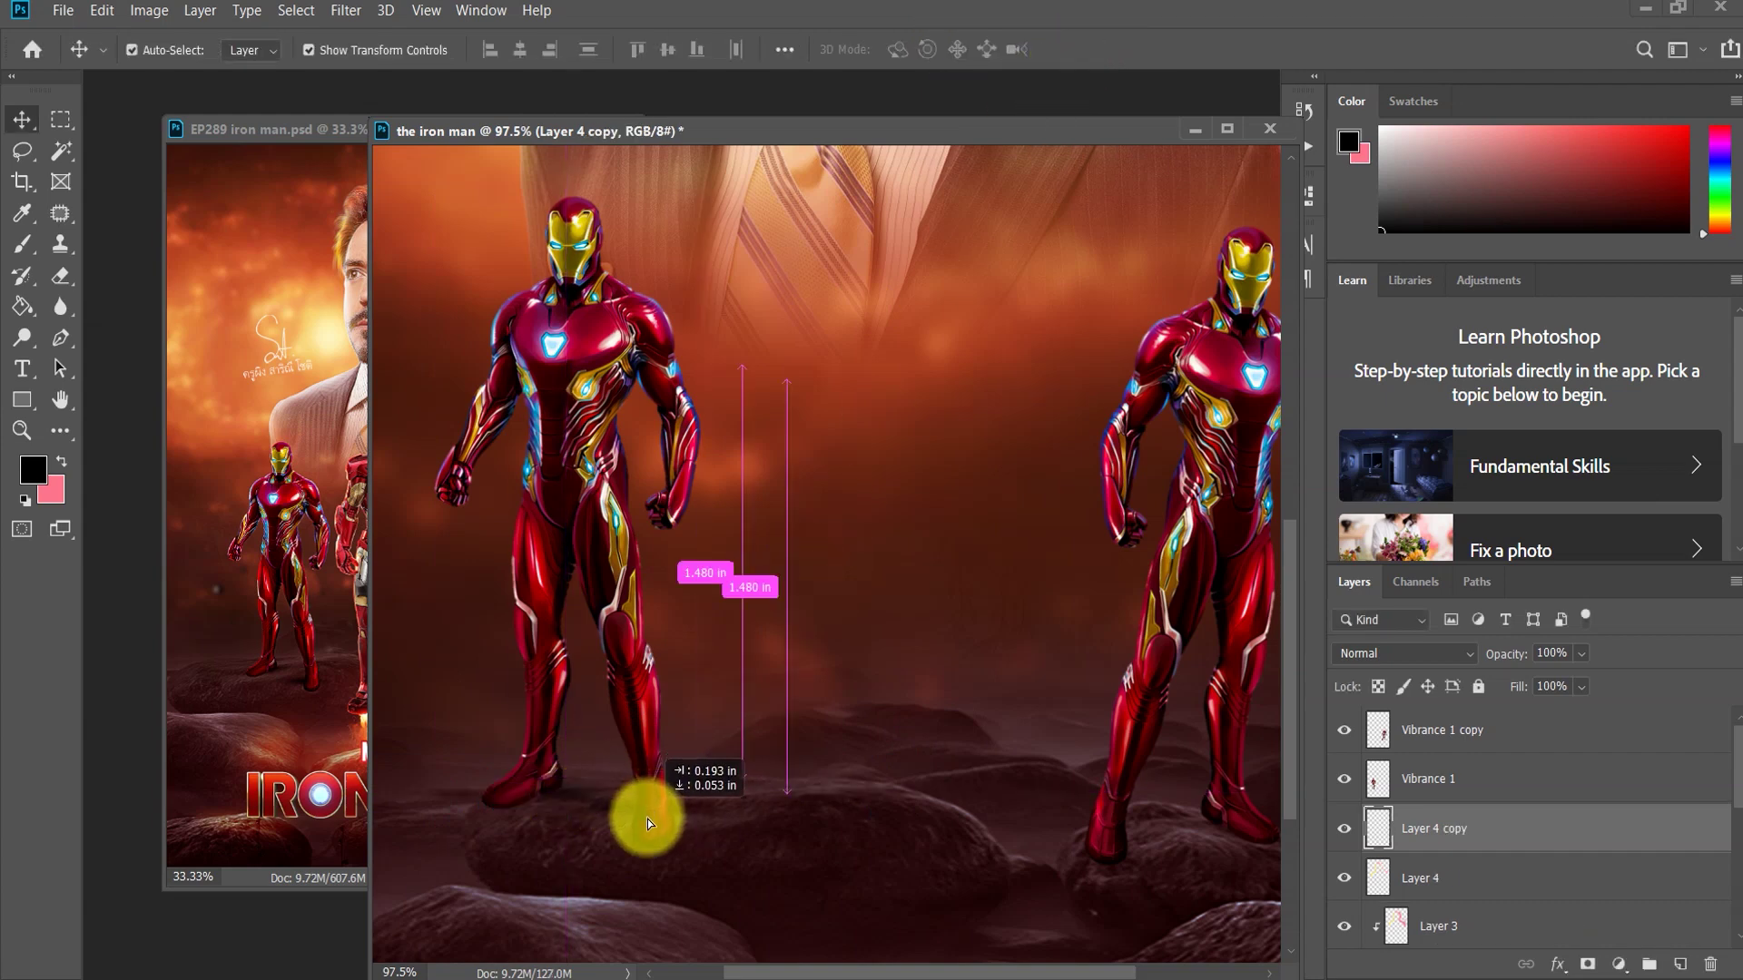
Step: Move the shadow copy under the other foot and merge both shadows into Layer 4
key("ctrl+t")
mouse_move(662, 808)
left_mouse_down()
mouse_move(646, 821)
mouse_move(616, 796)
mouse_move(661, 822)
left_mouse_up()
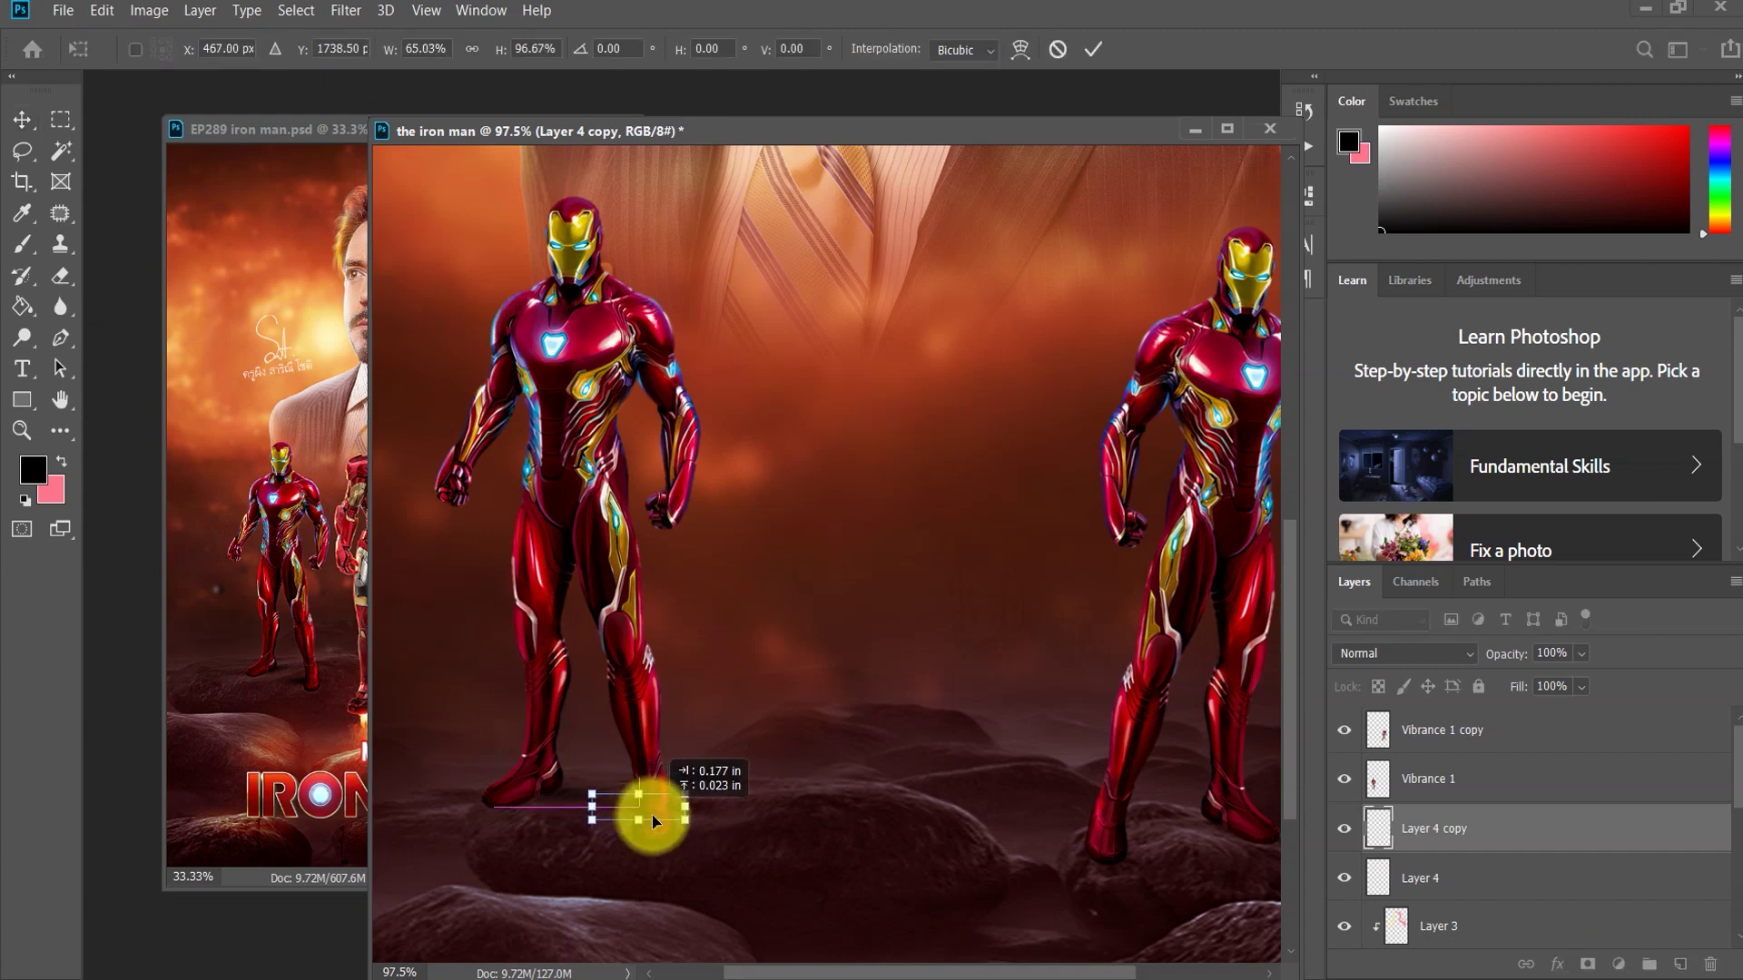
key("Return")
key("ctrl+e")
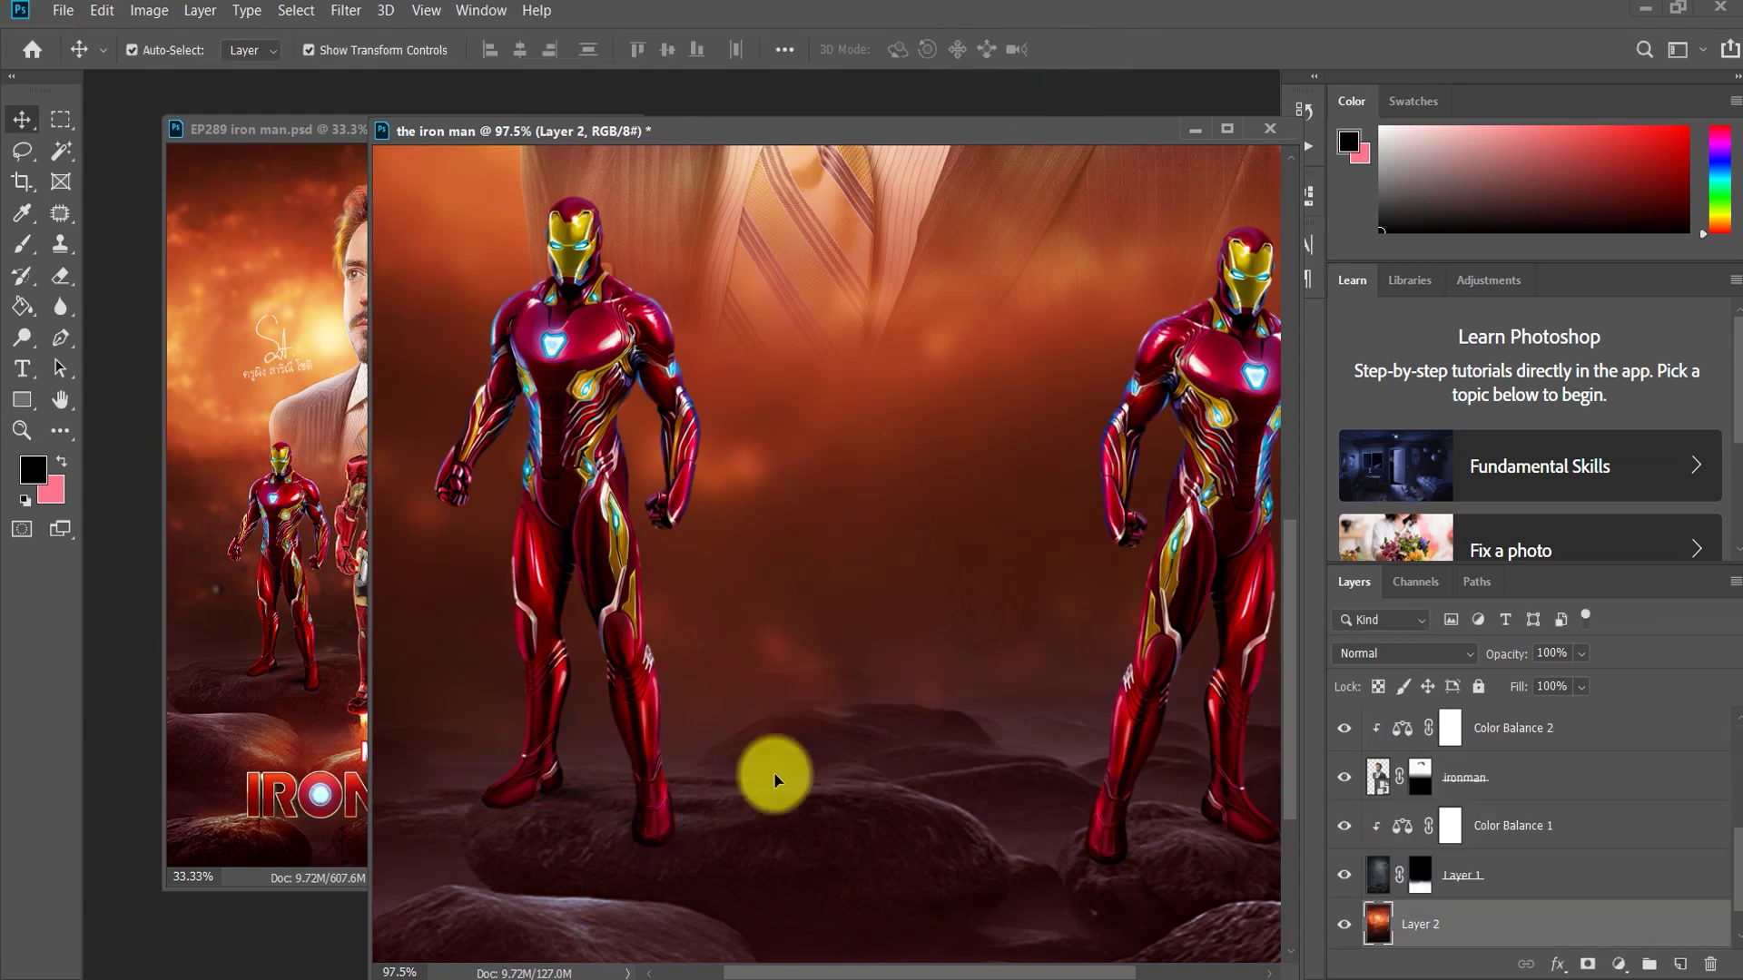
left_click_drag(564, 802, 557, 803)
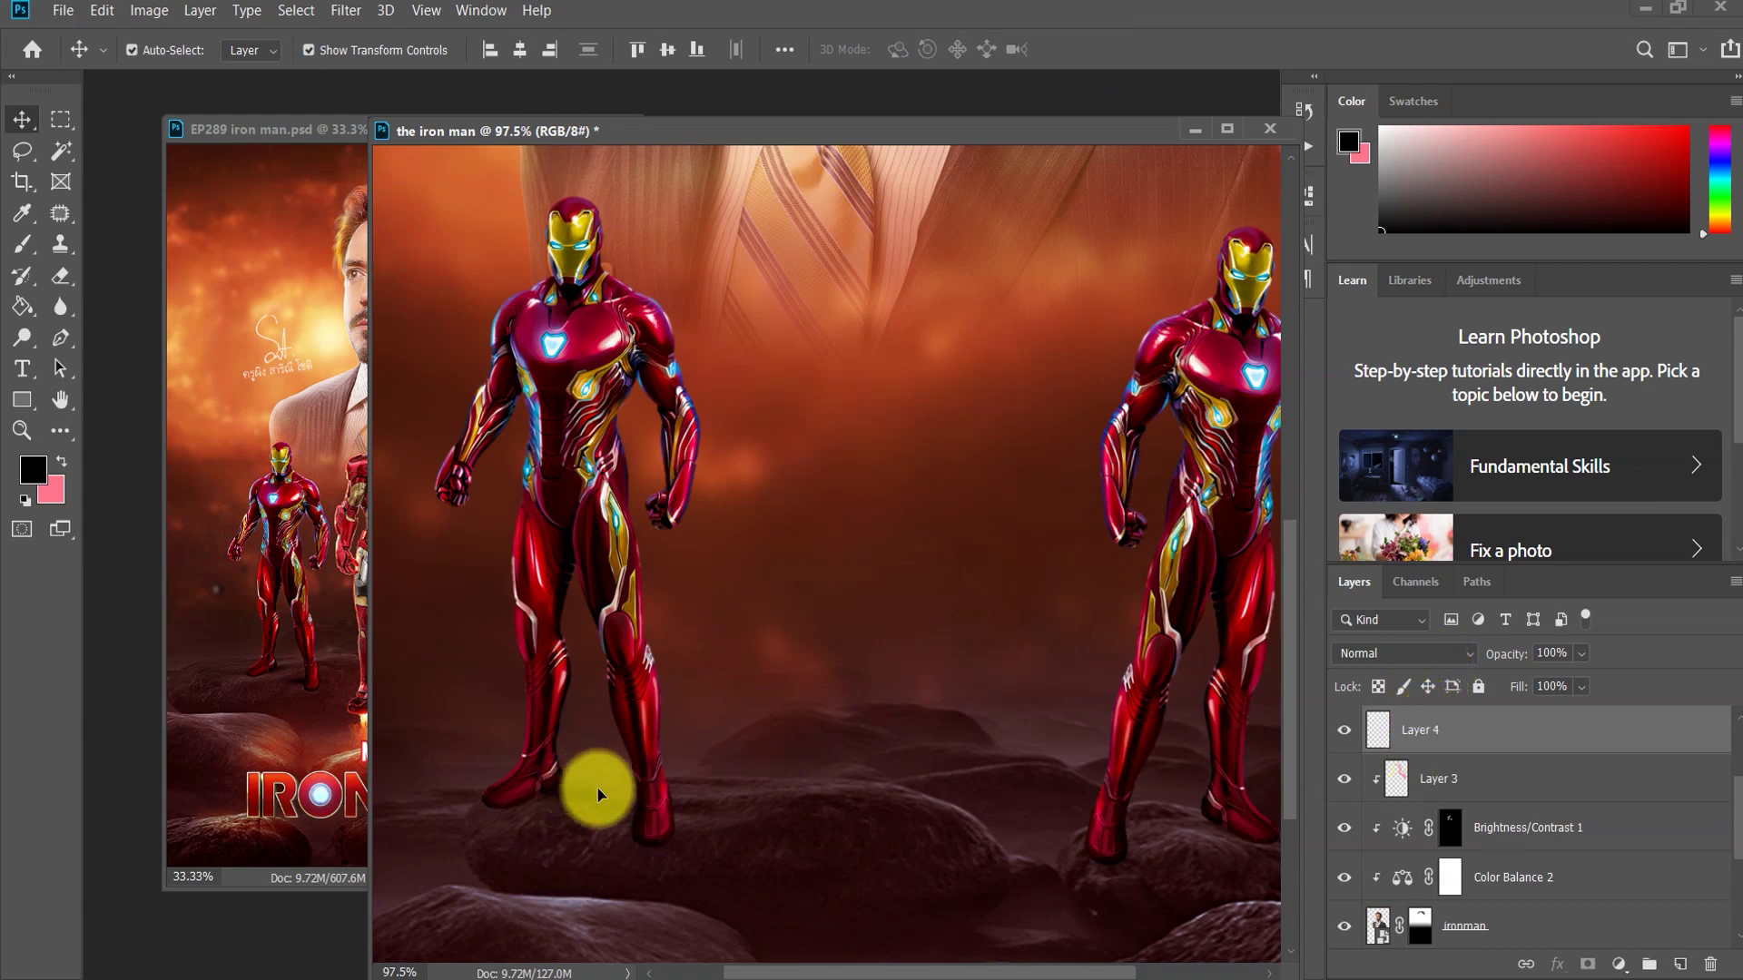
Step: Narrow the Layer 4 shadow from its right end, then duplicate it as Layer 4 copy 2
left_click(1506, 776)
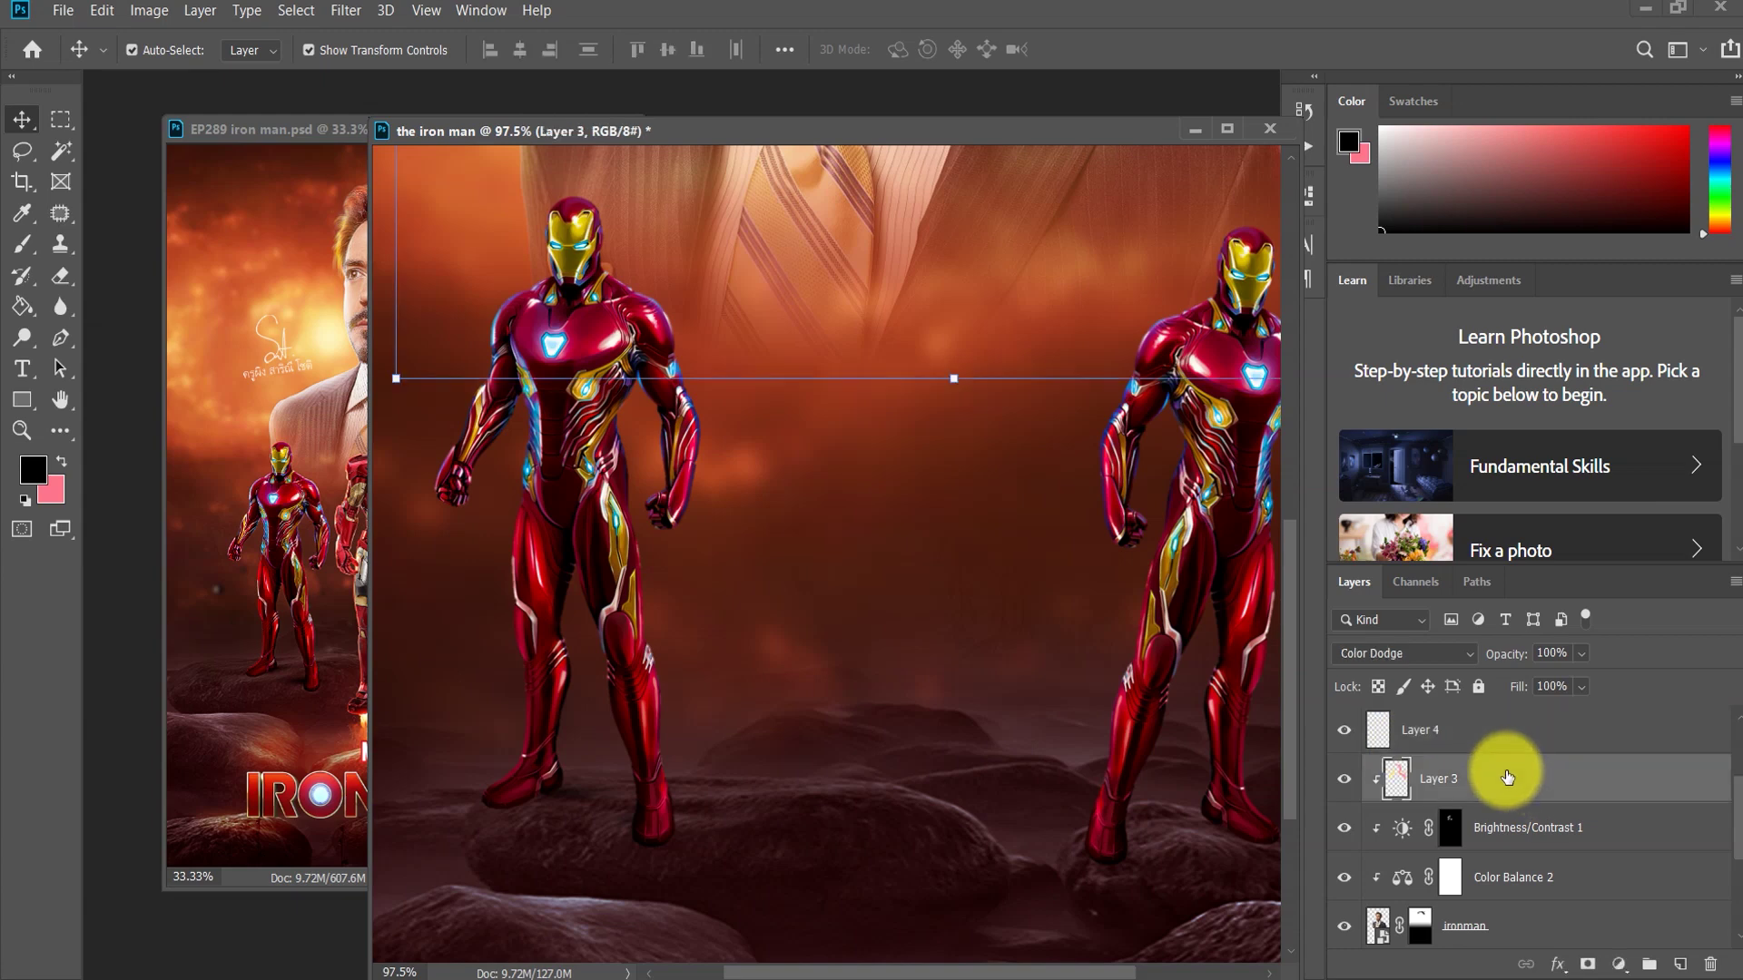
left_click(1503, 732)
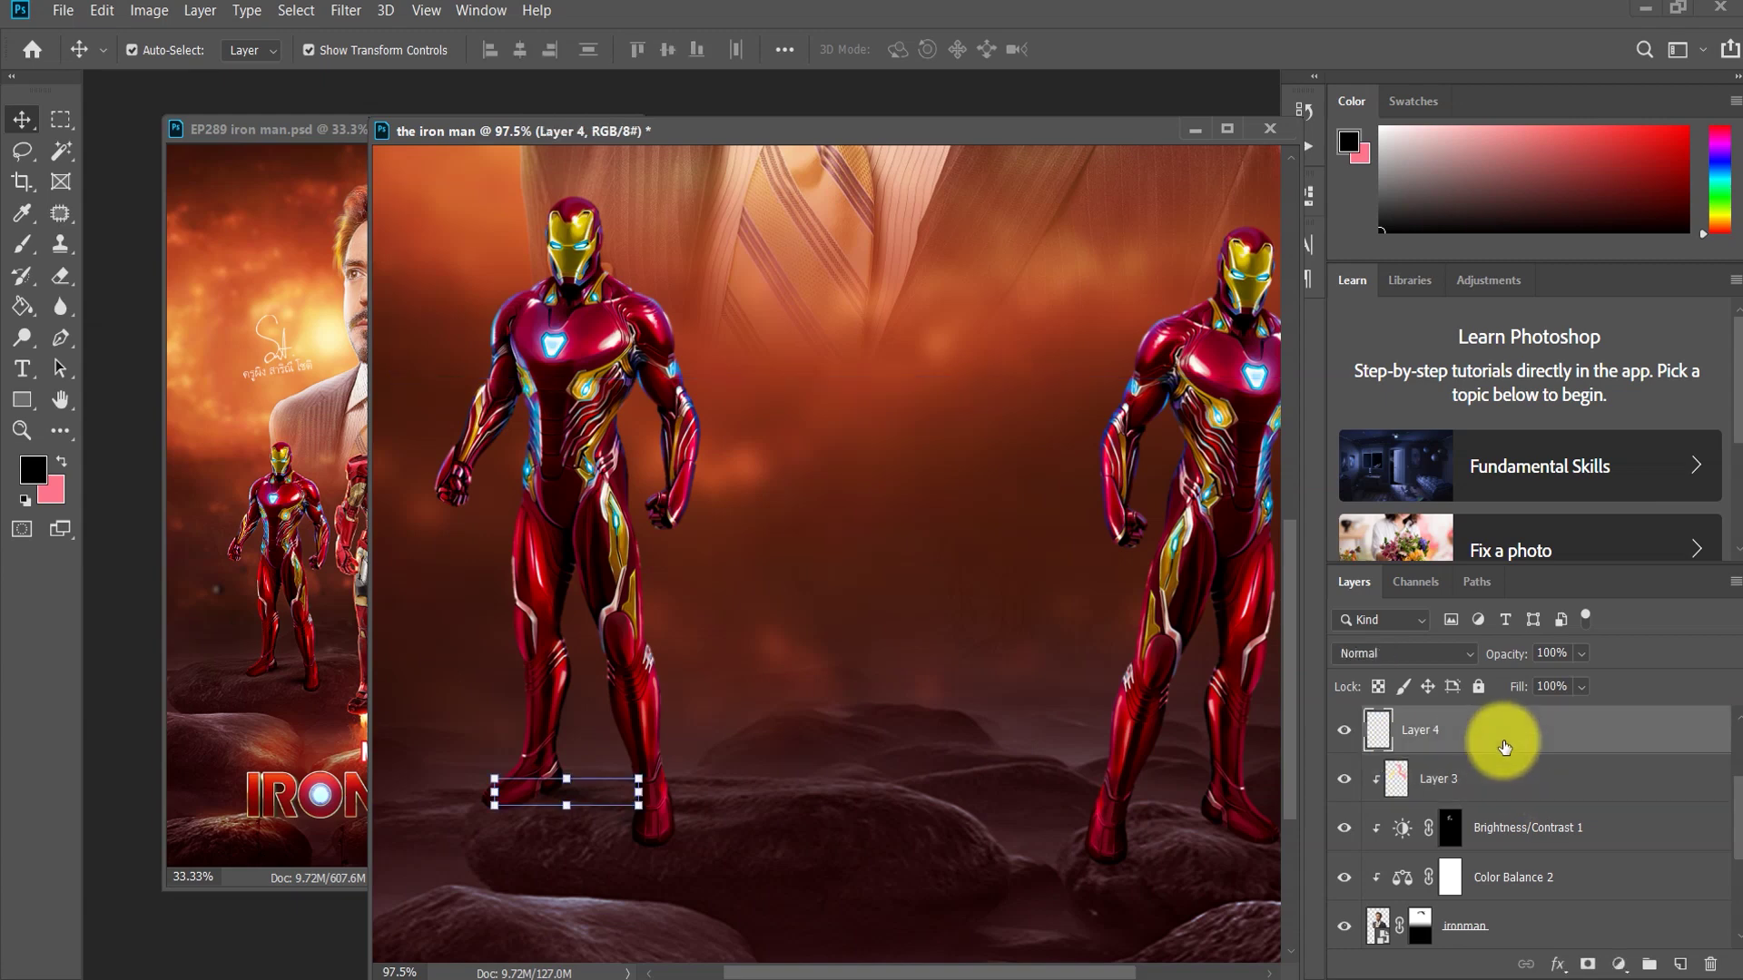
left_click(622, 793)
left_click(636, 799)
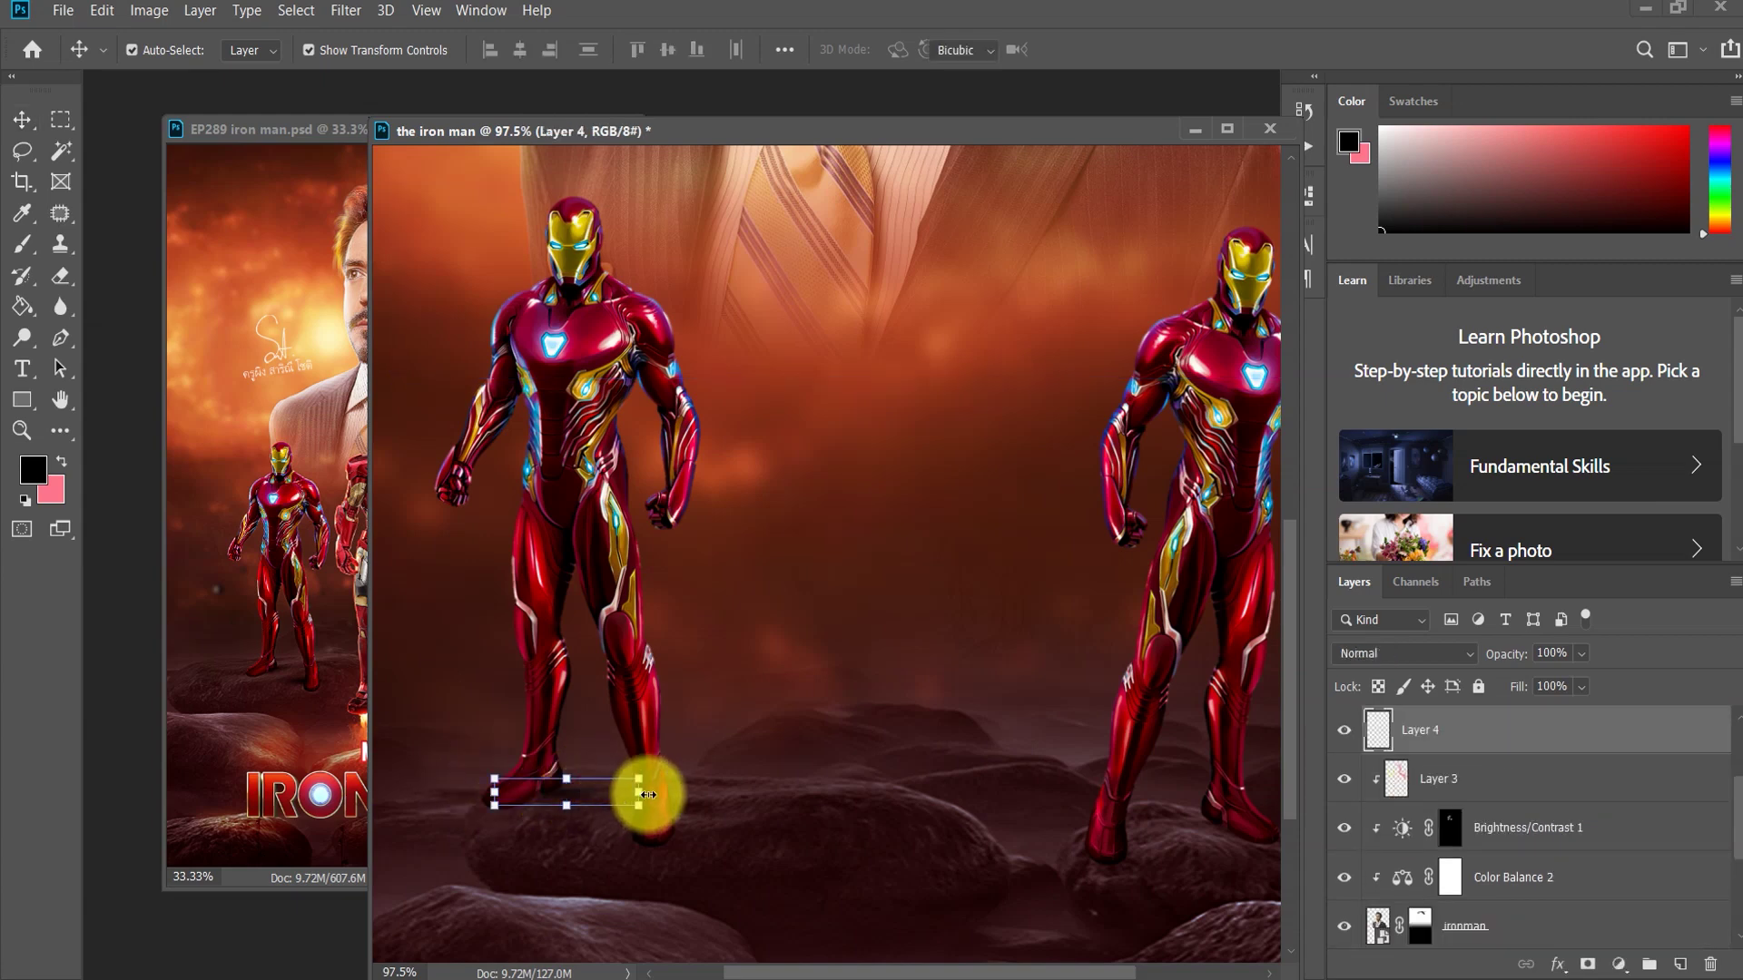
left_click_drag(650, 794, 625, 794)
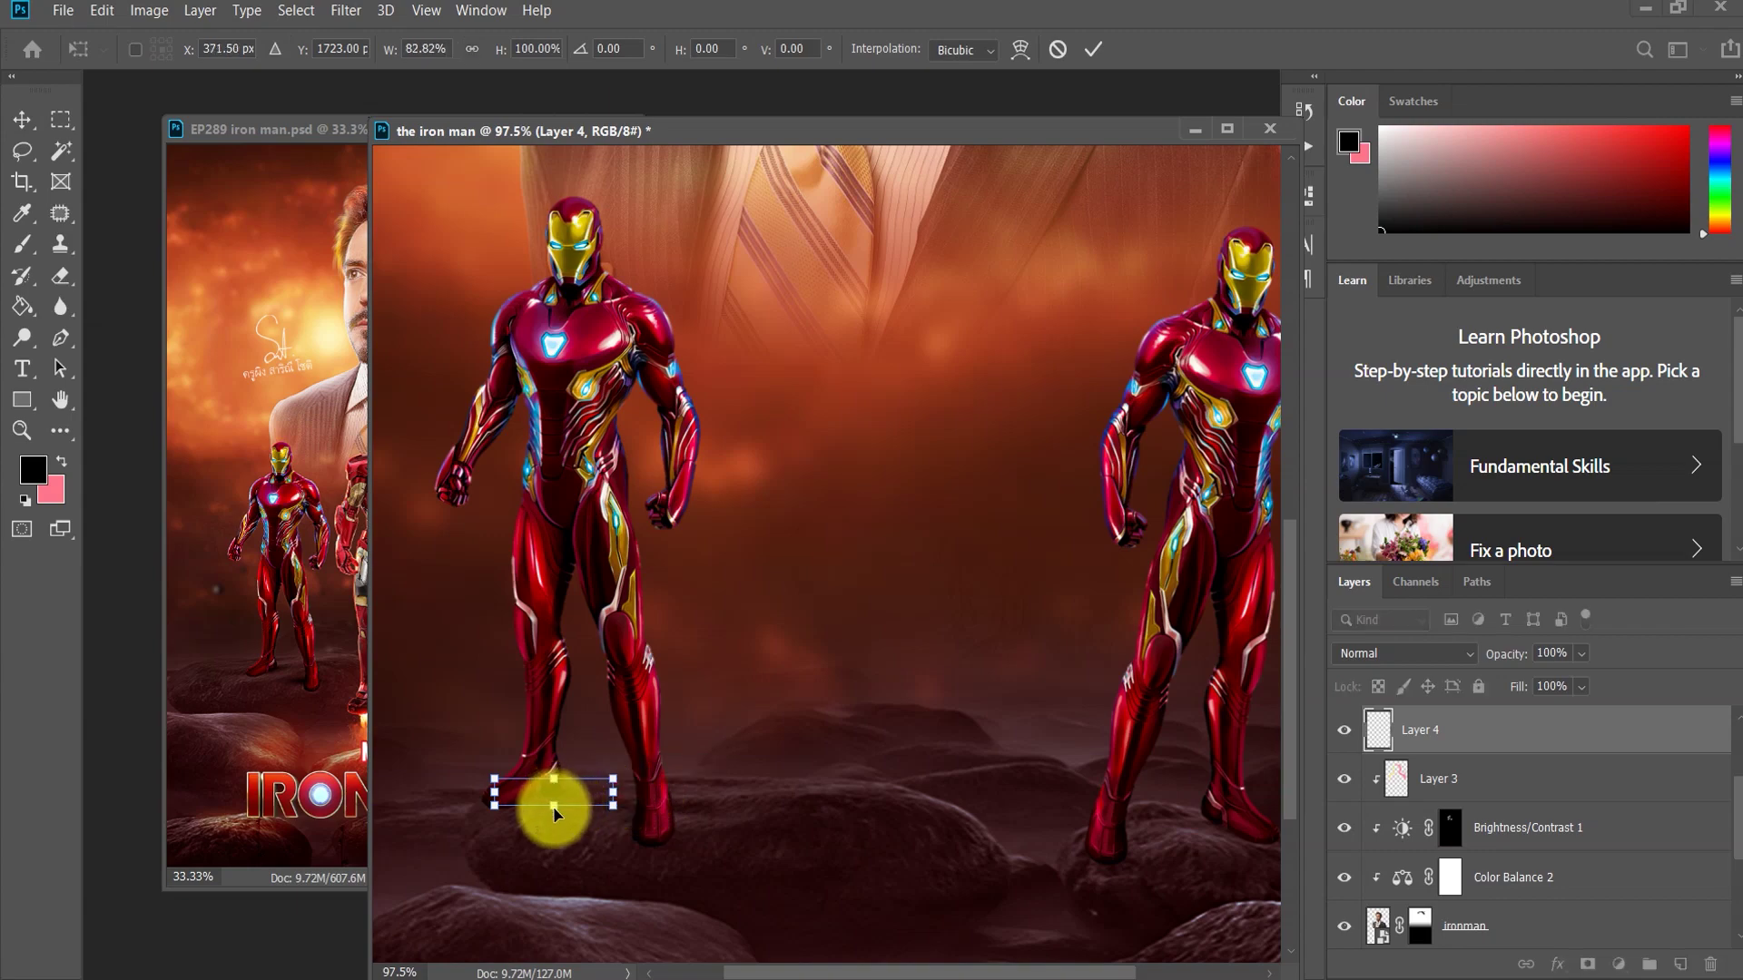
left_click(1091, 51)
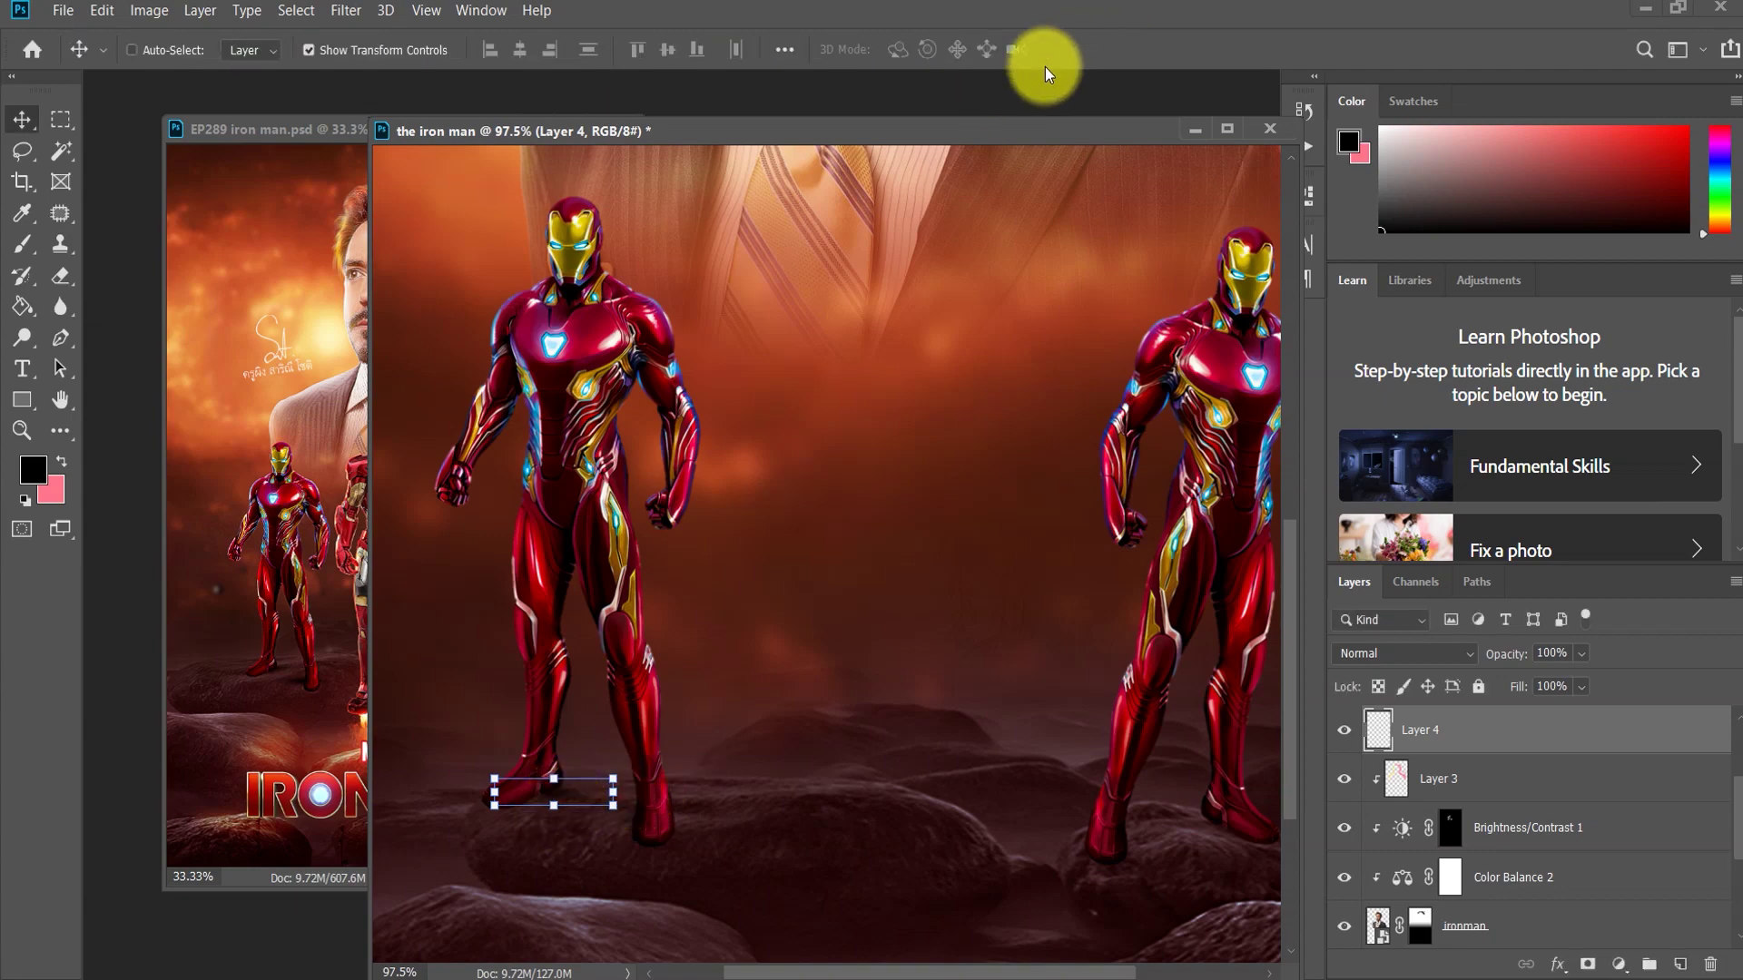
key("ctrl+j")
scroll(706, 682, "down", 2)
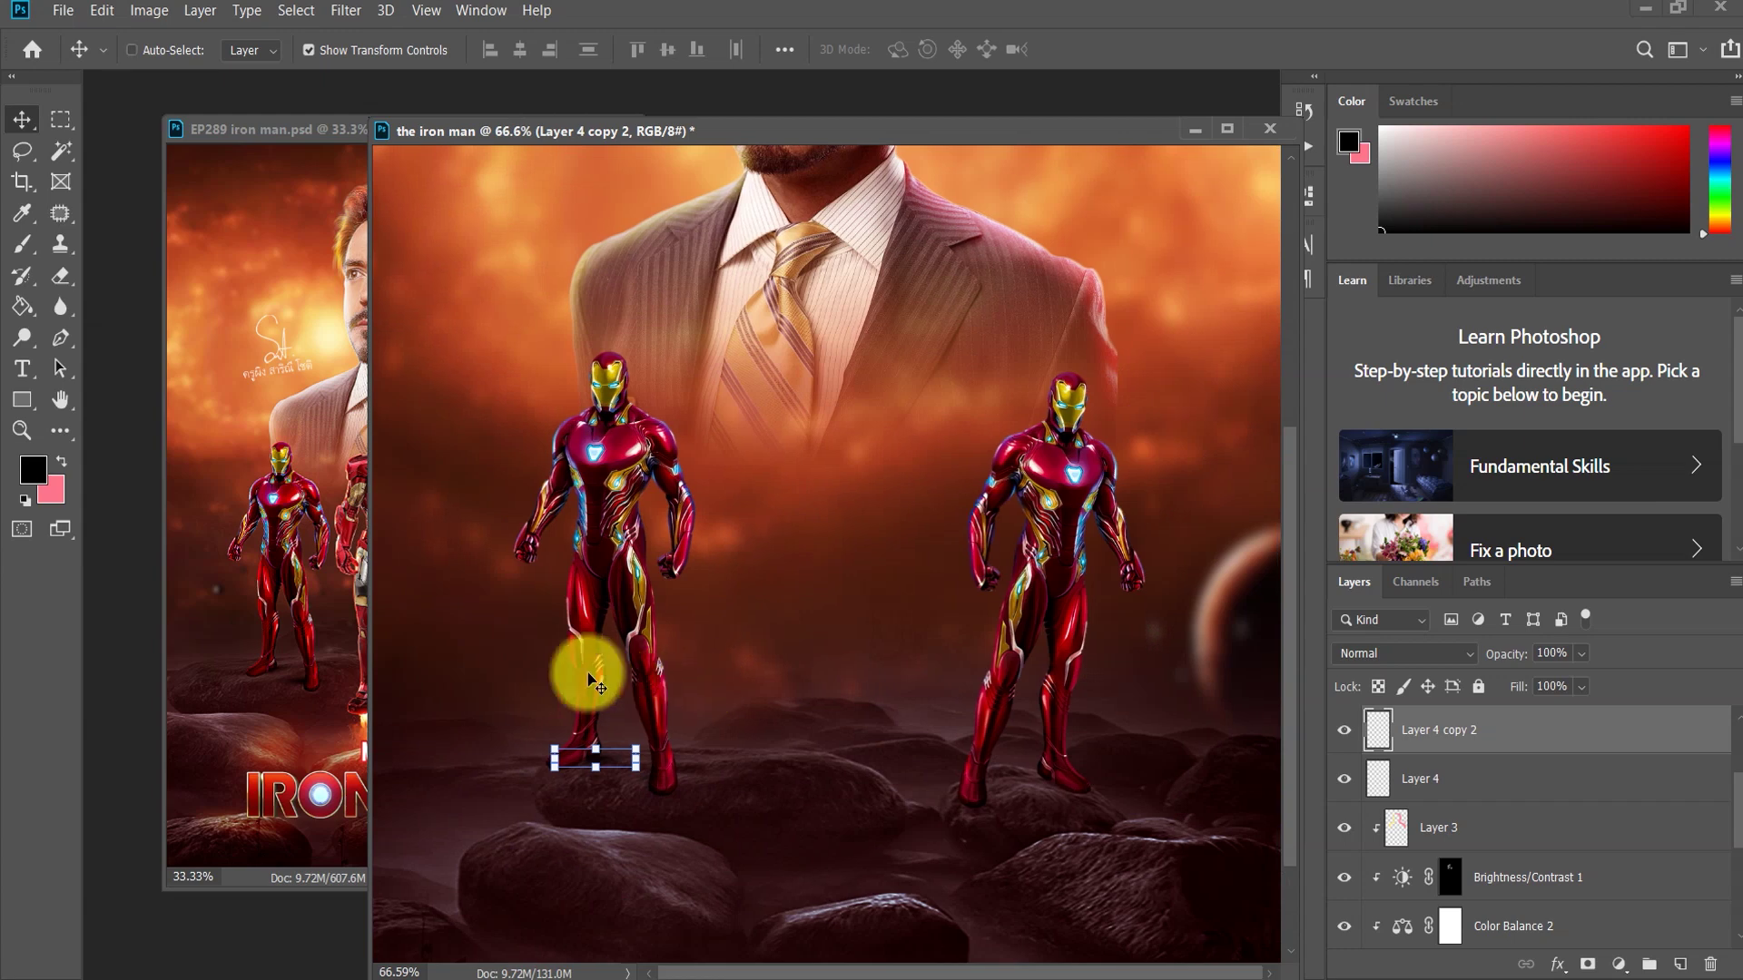
Step: Move a foot shadow over to the right suit, undoing an accidental background shift
left_click(611, 754, "ctrl")
left_click_drag(611, 759, 776, 758)
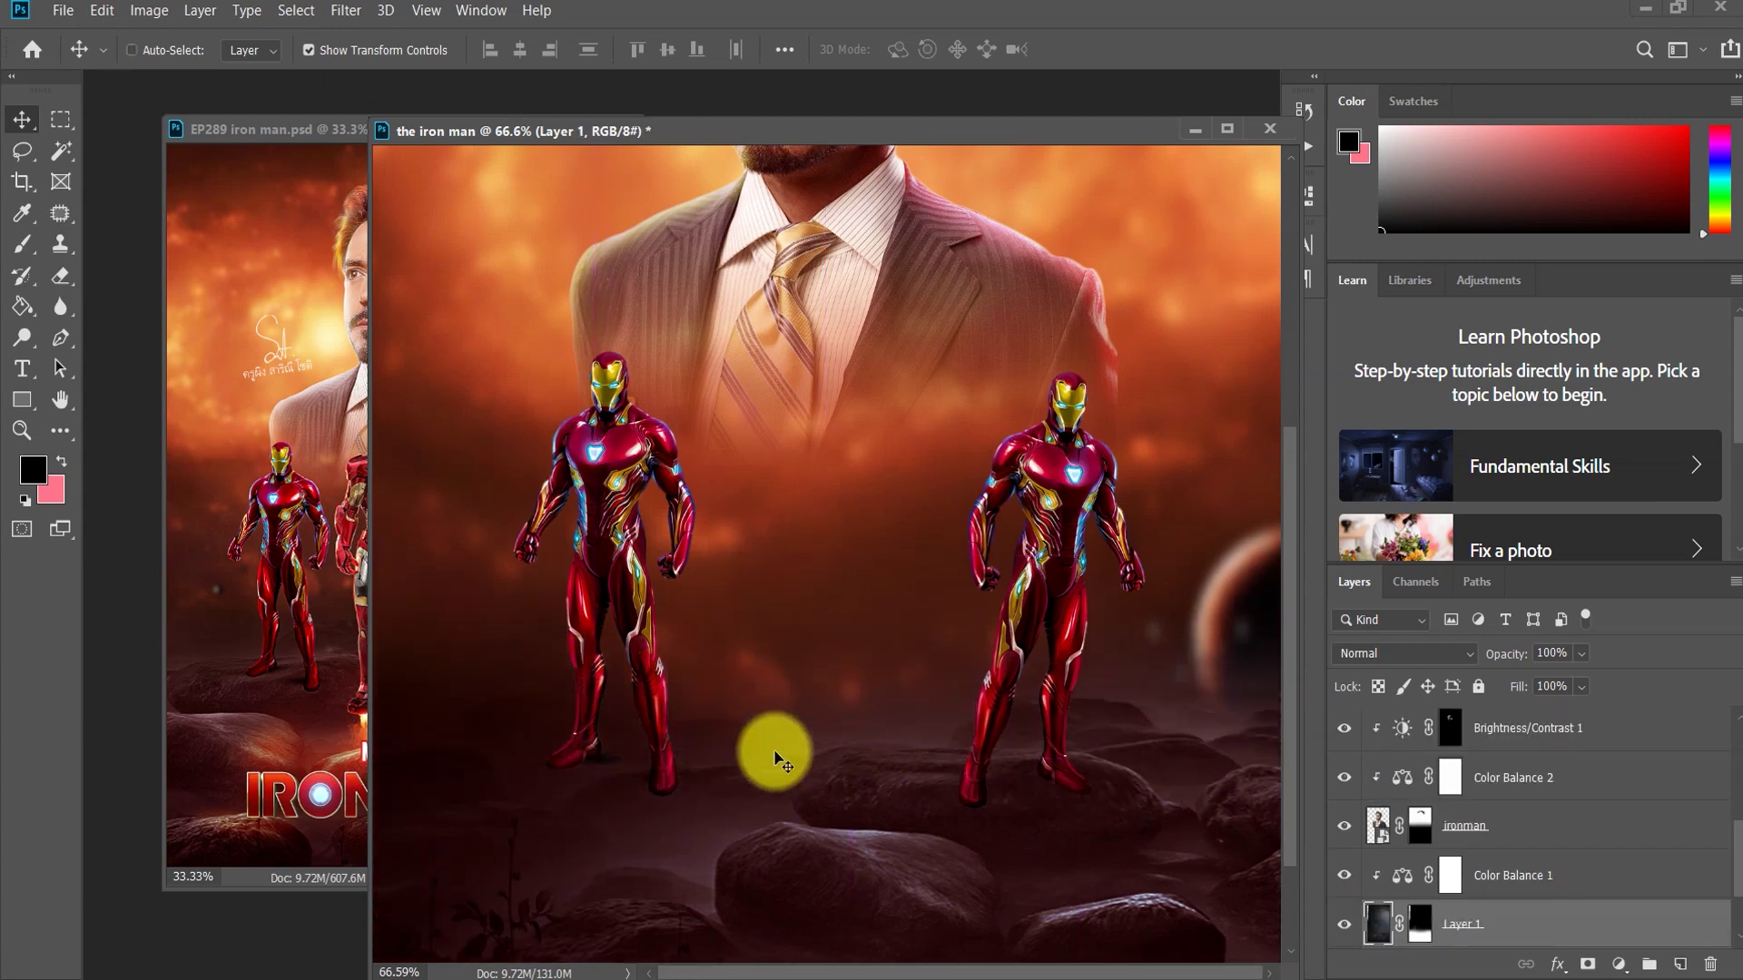
key("ctrl+z")
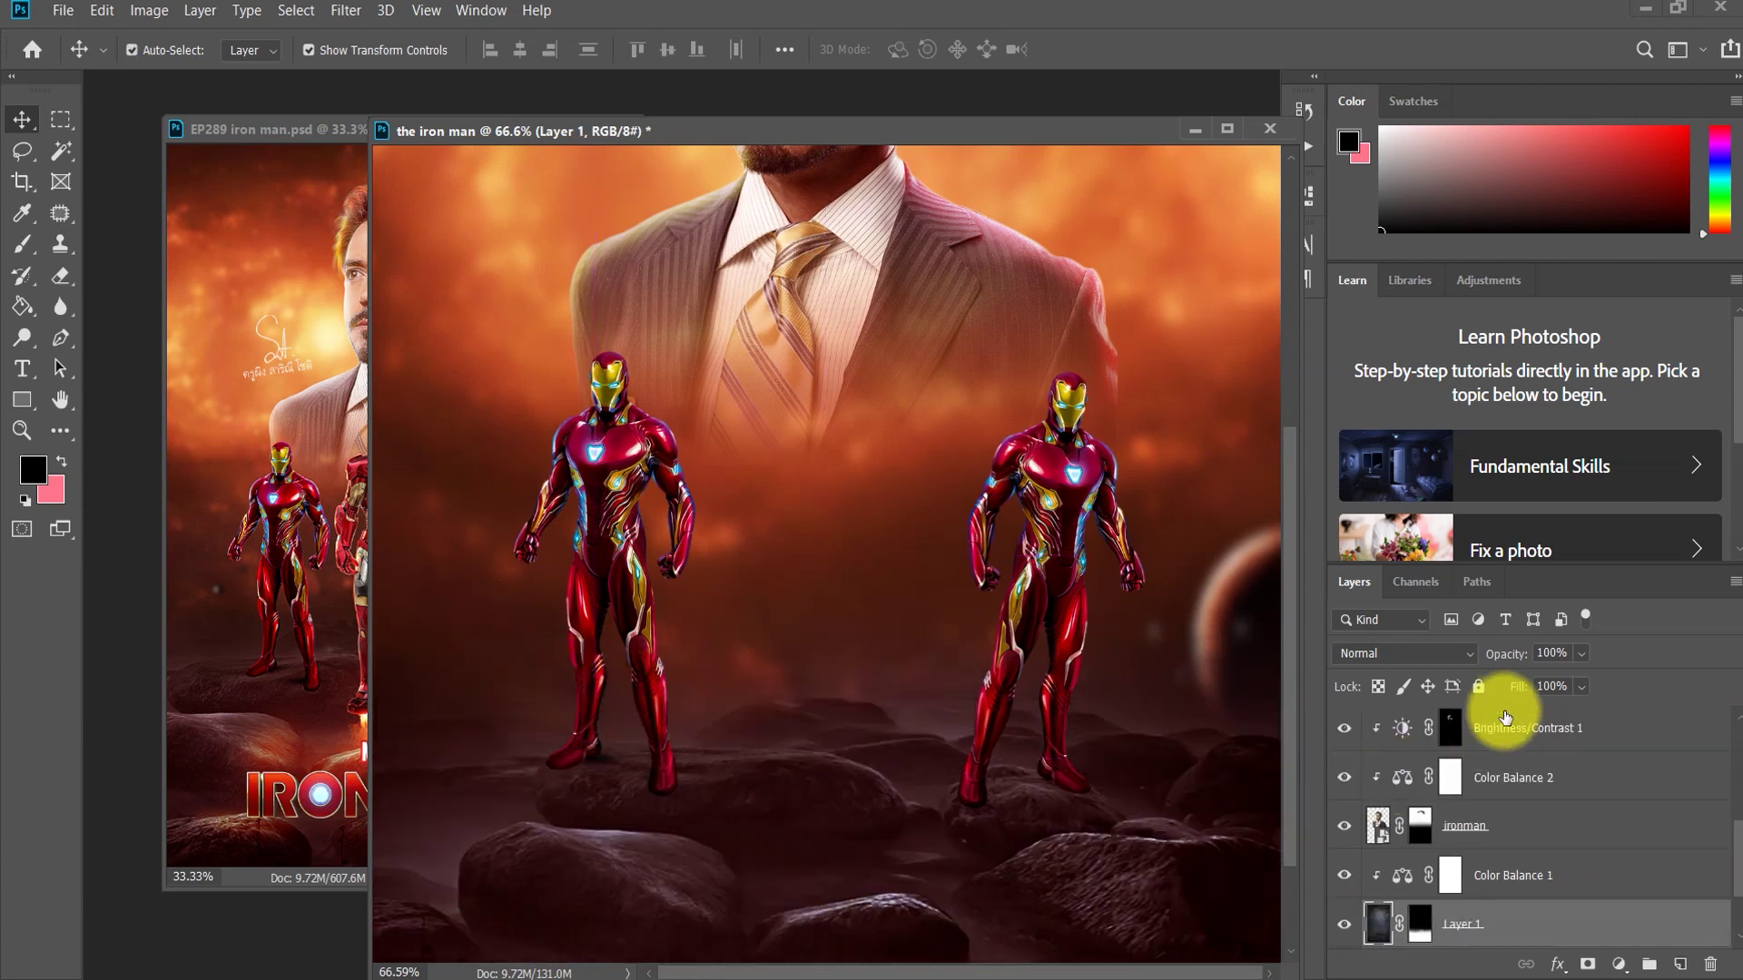
left_click(606, 765)
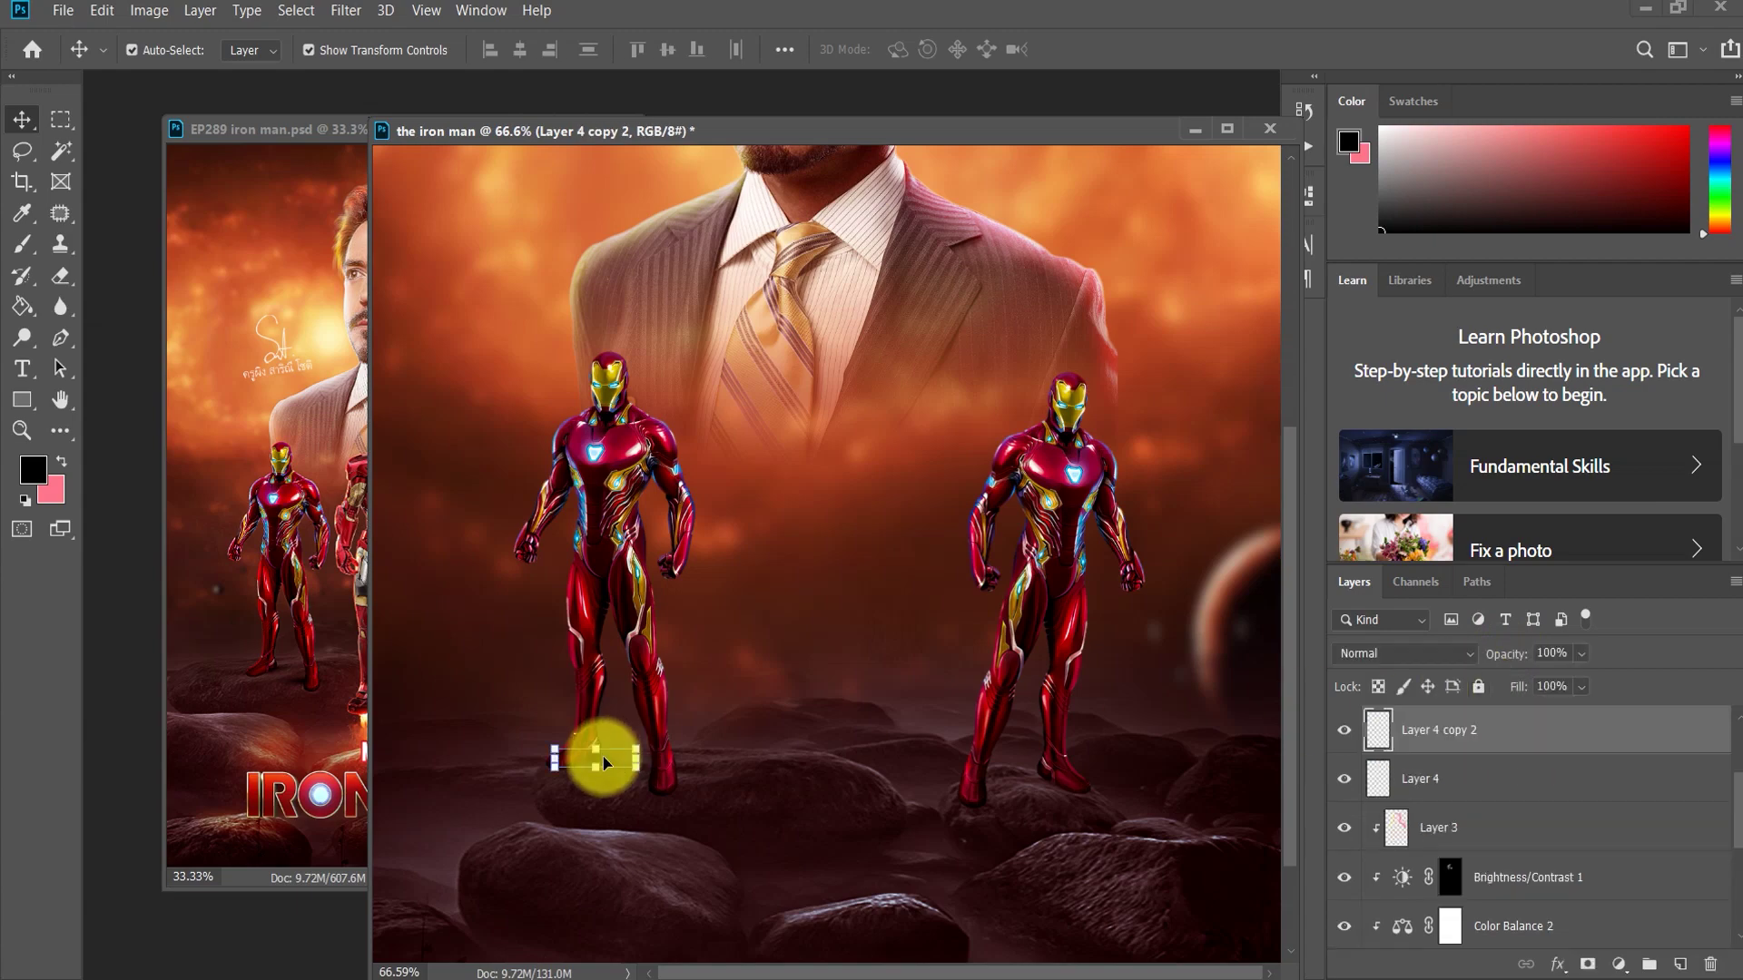
left_click_drag(608, 763, 1060, 780)
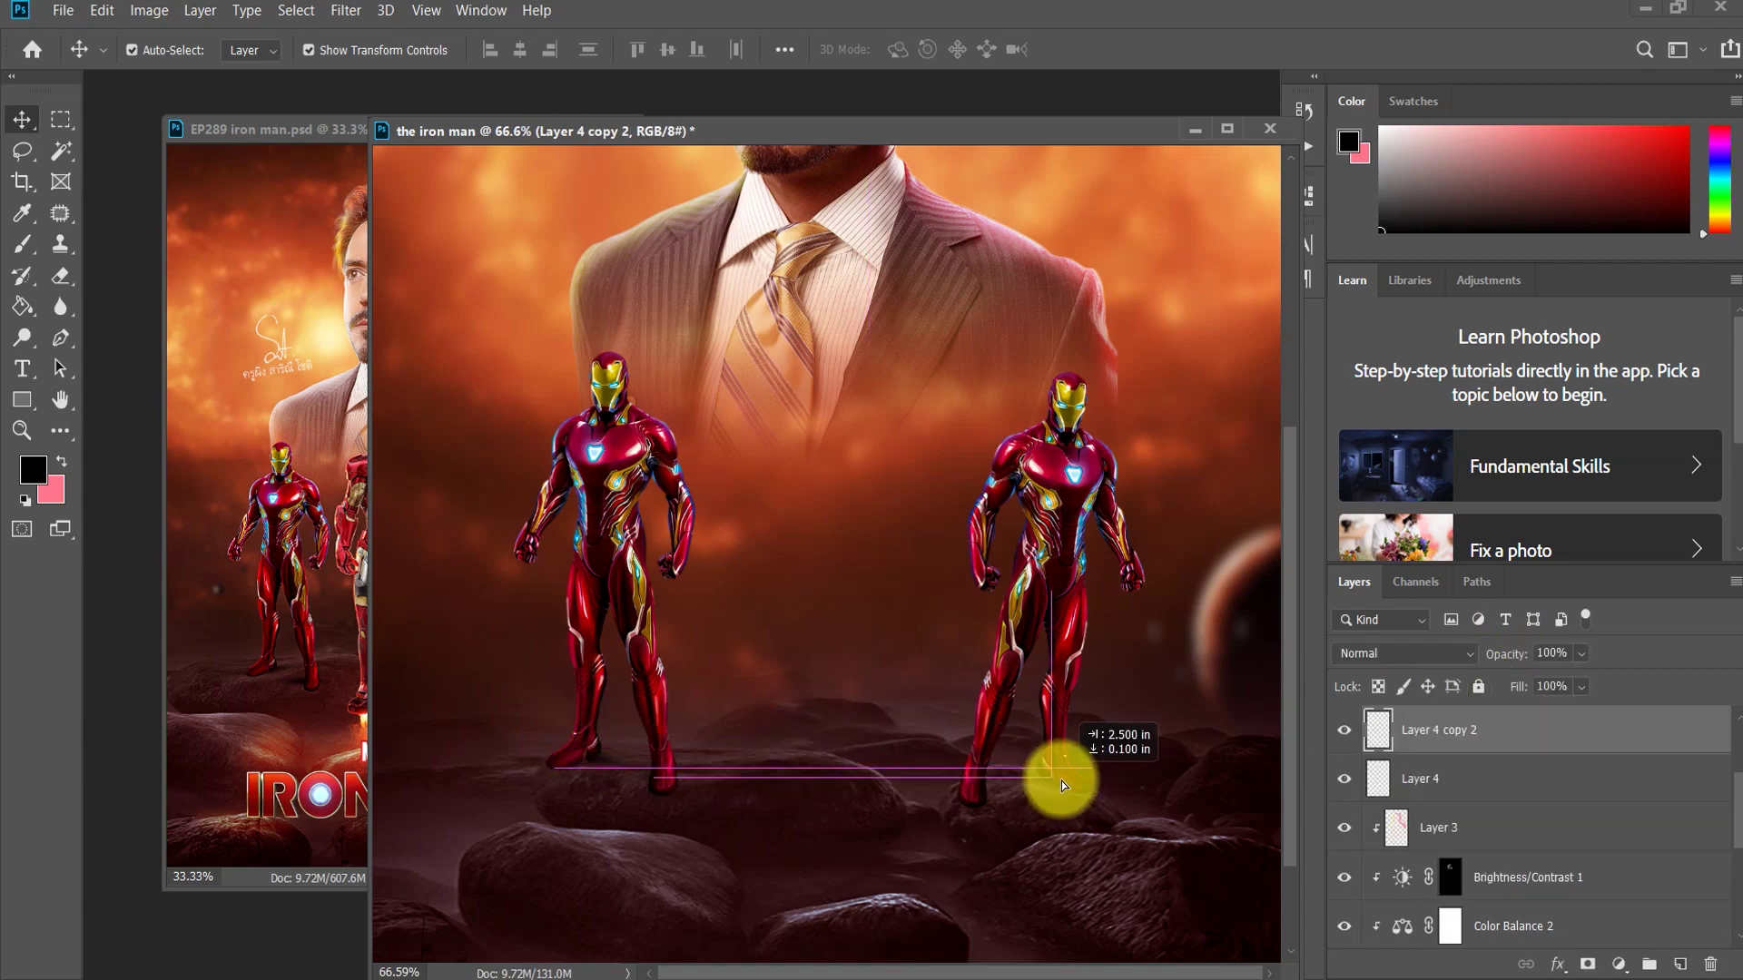
Step: Lock the Vibrance 1 copy layer and fit the shadow under the right suit's boot
scroll(1098, 796, "up", 3)
scroll(1071, 753, "up", 2)
scroll(1017, 726, "up", 2)
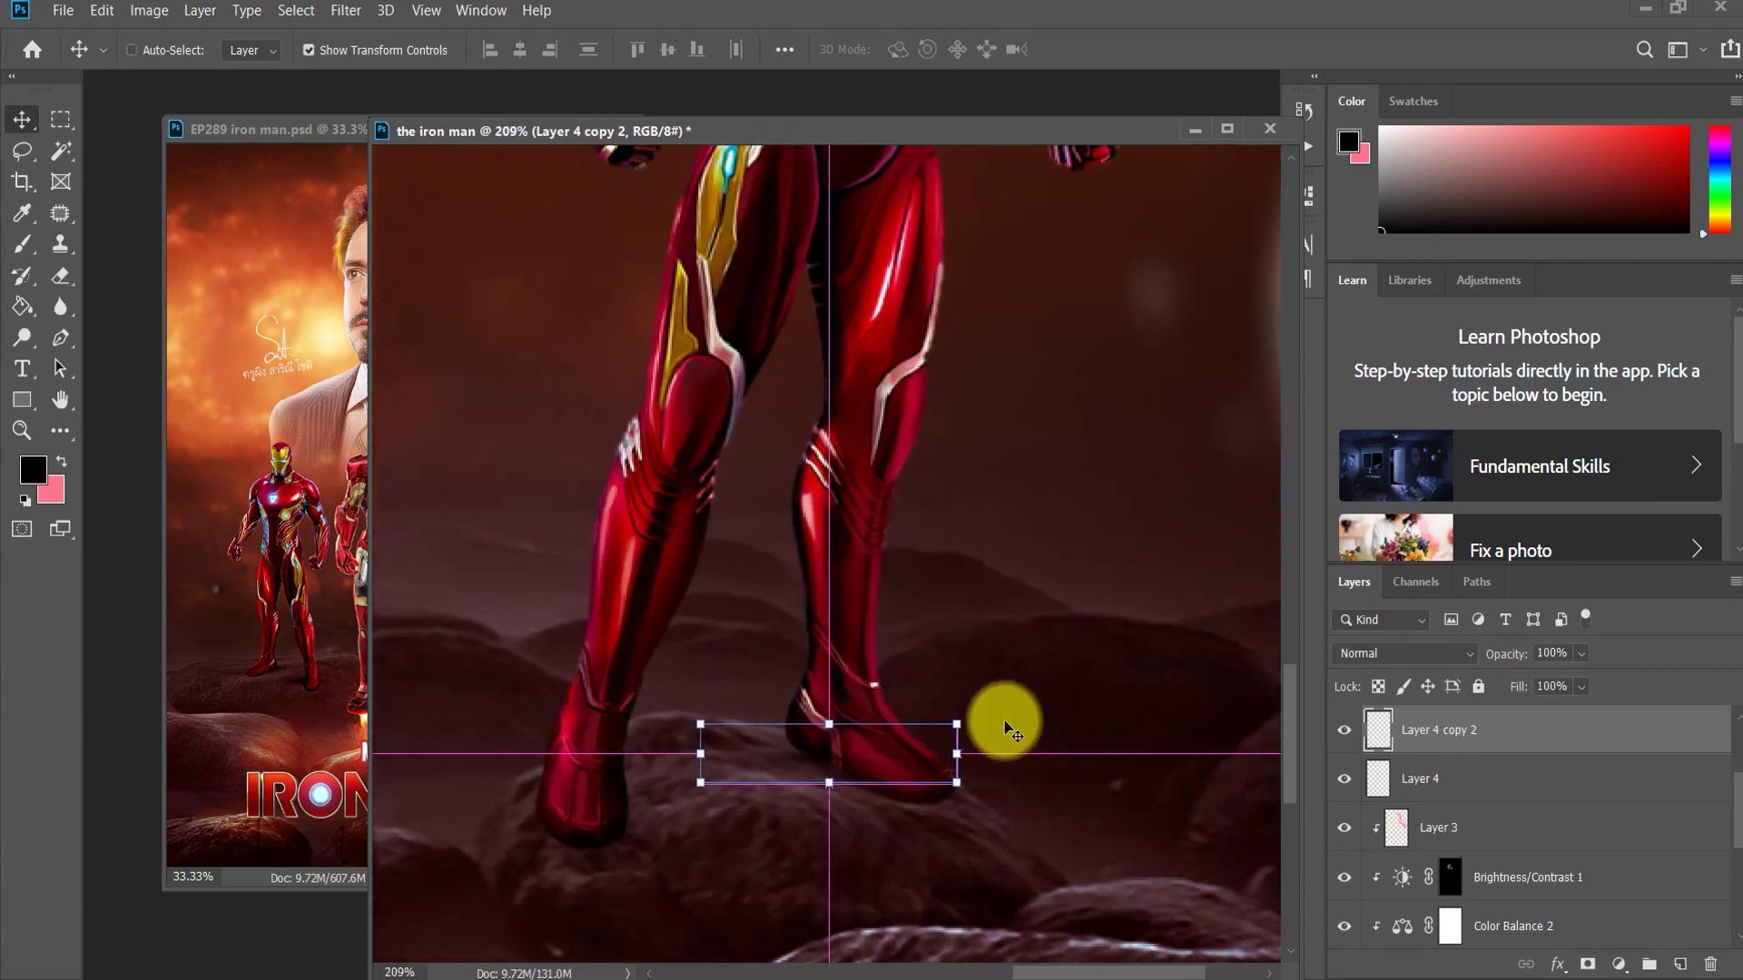
left_click_drag(857, 776, 781, 765)
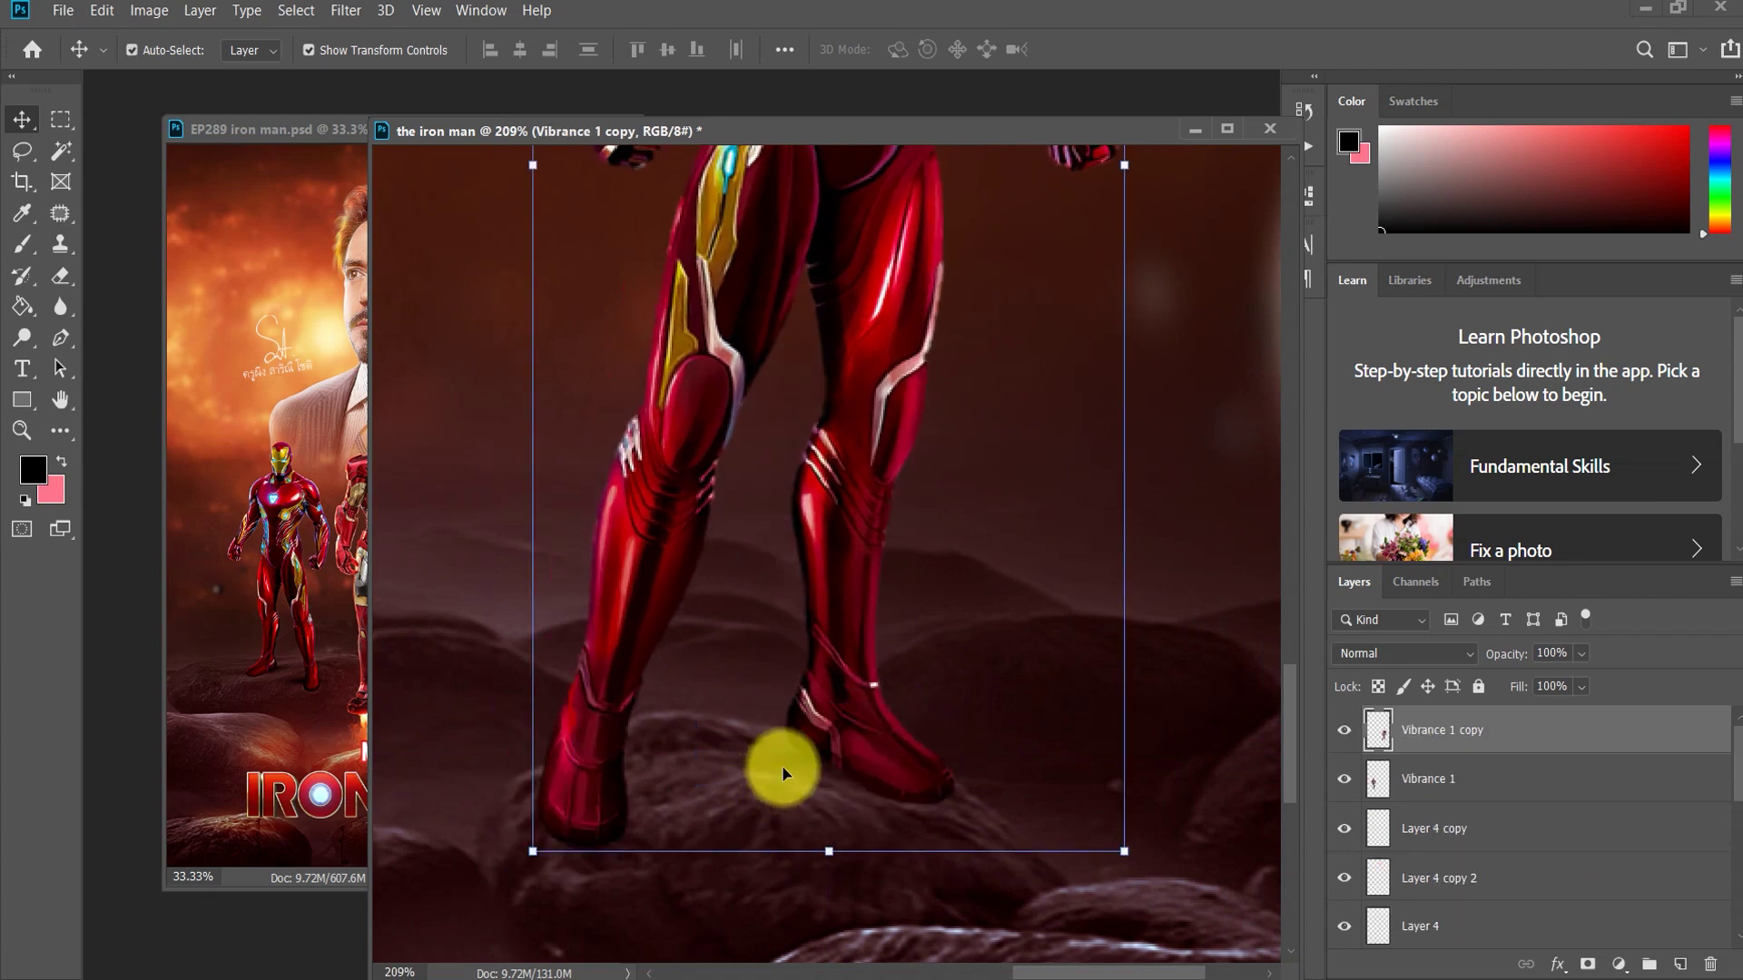
left_click(1479, 686)
mouse_move(791, 759)
left_mouse_down()
mouse_move(782, 786)
mouse_move(781, 766)
left_mouse_up()
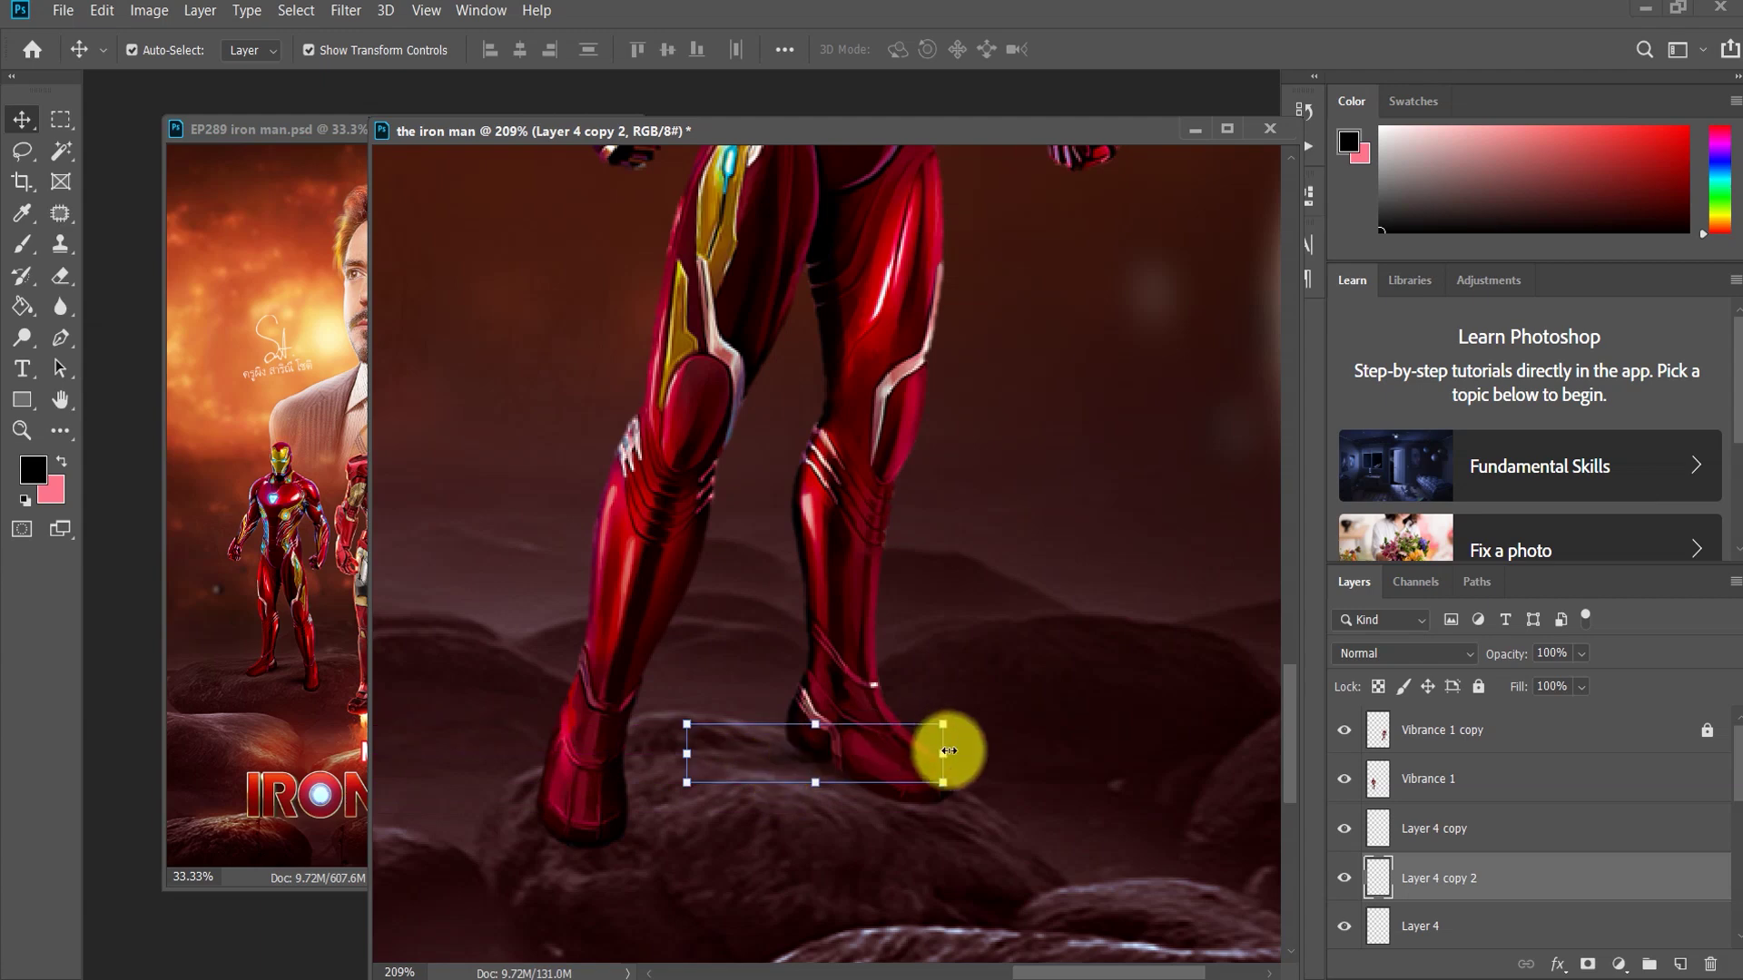
Step: Duplicate the foot shadow and place the copy under the right suit's other boot
key("ctrl")
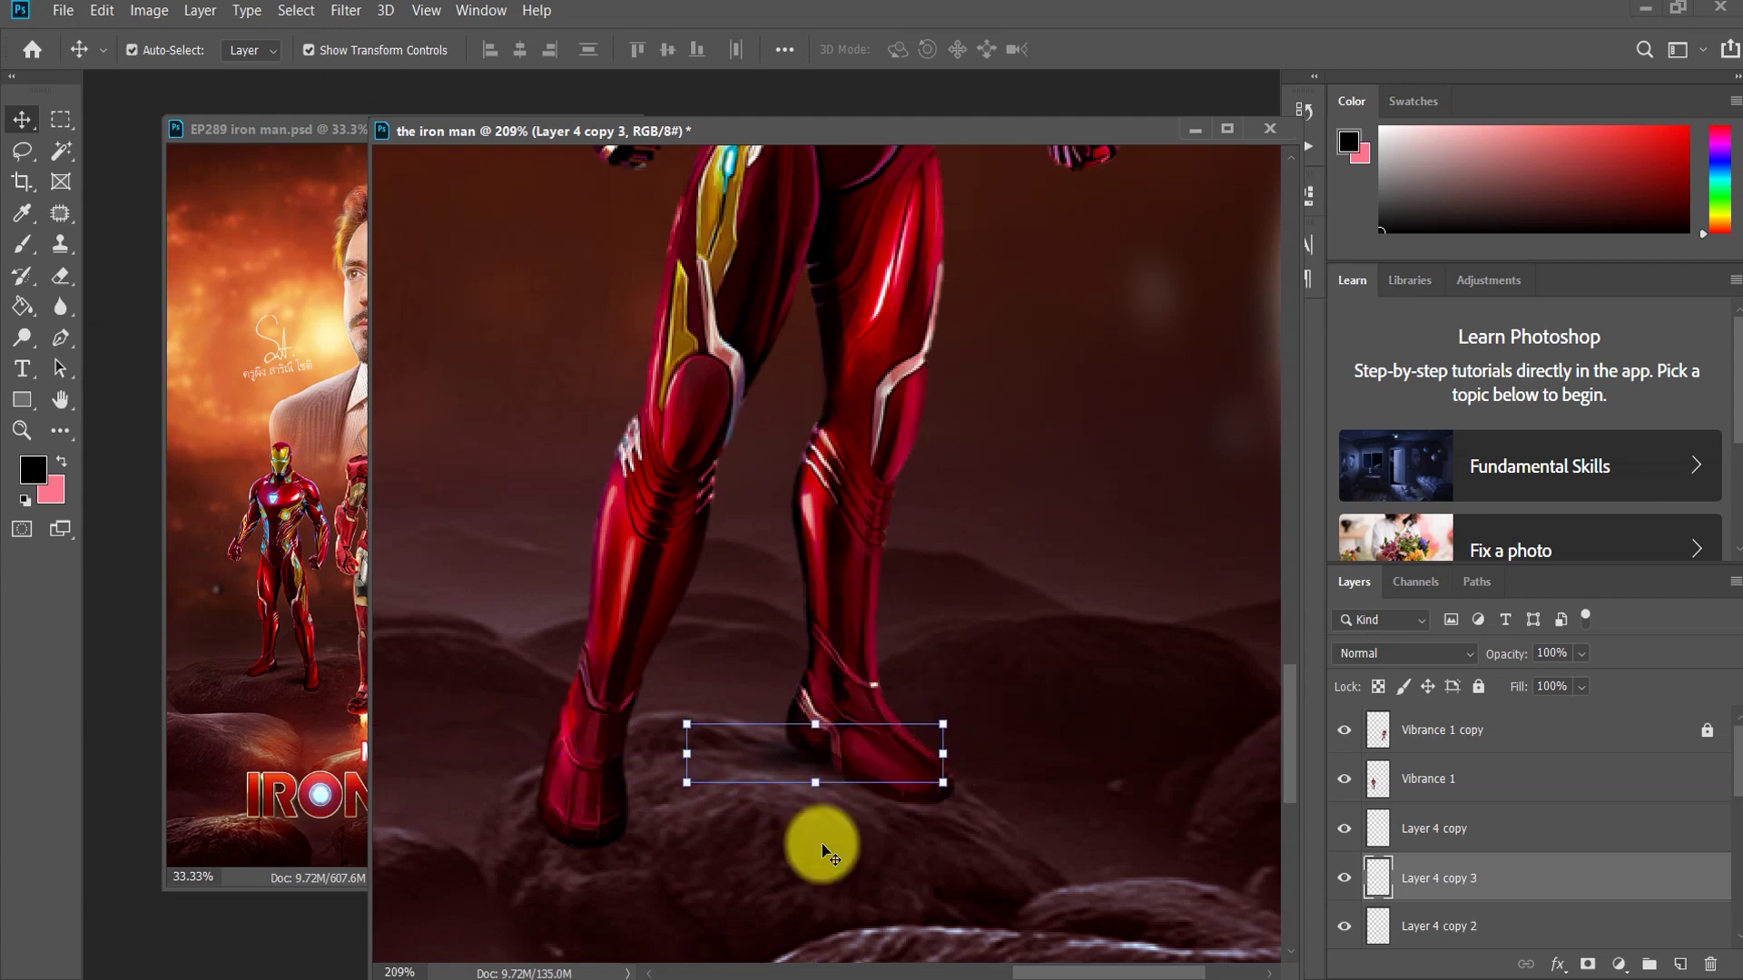
left_click_drag(902, 758, 705, 801)
key("ctrl+z")
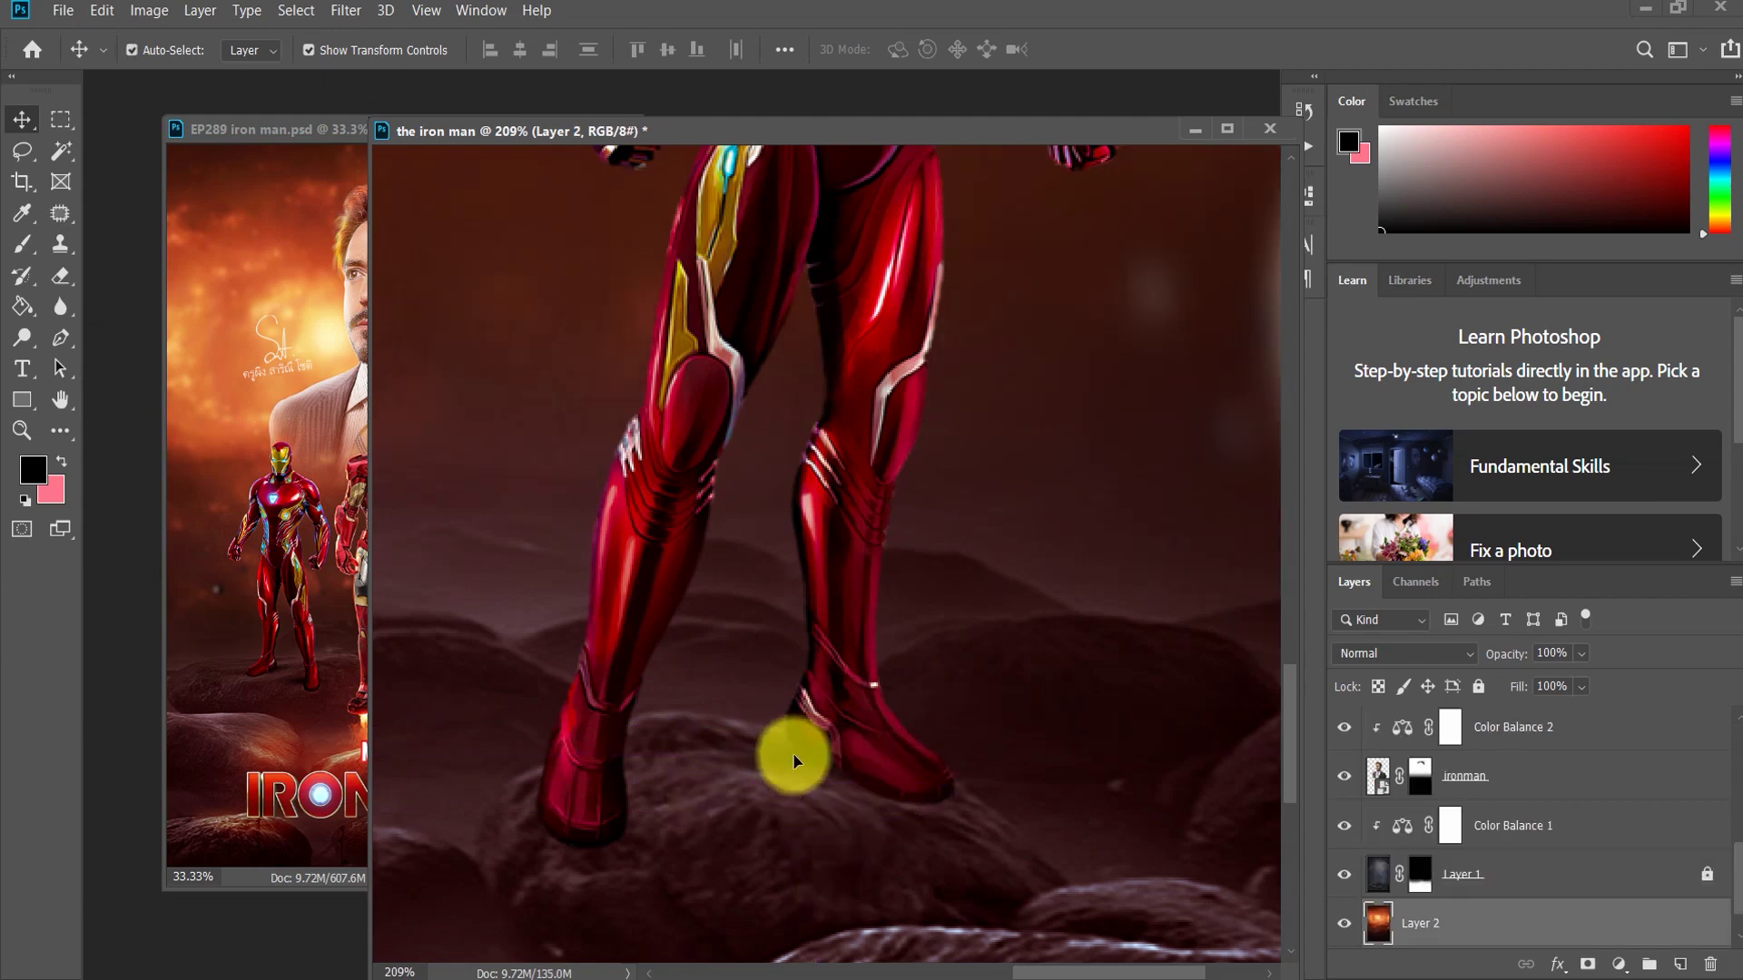
left_click_drag(799, 758, 619, 822)
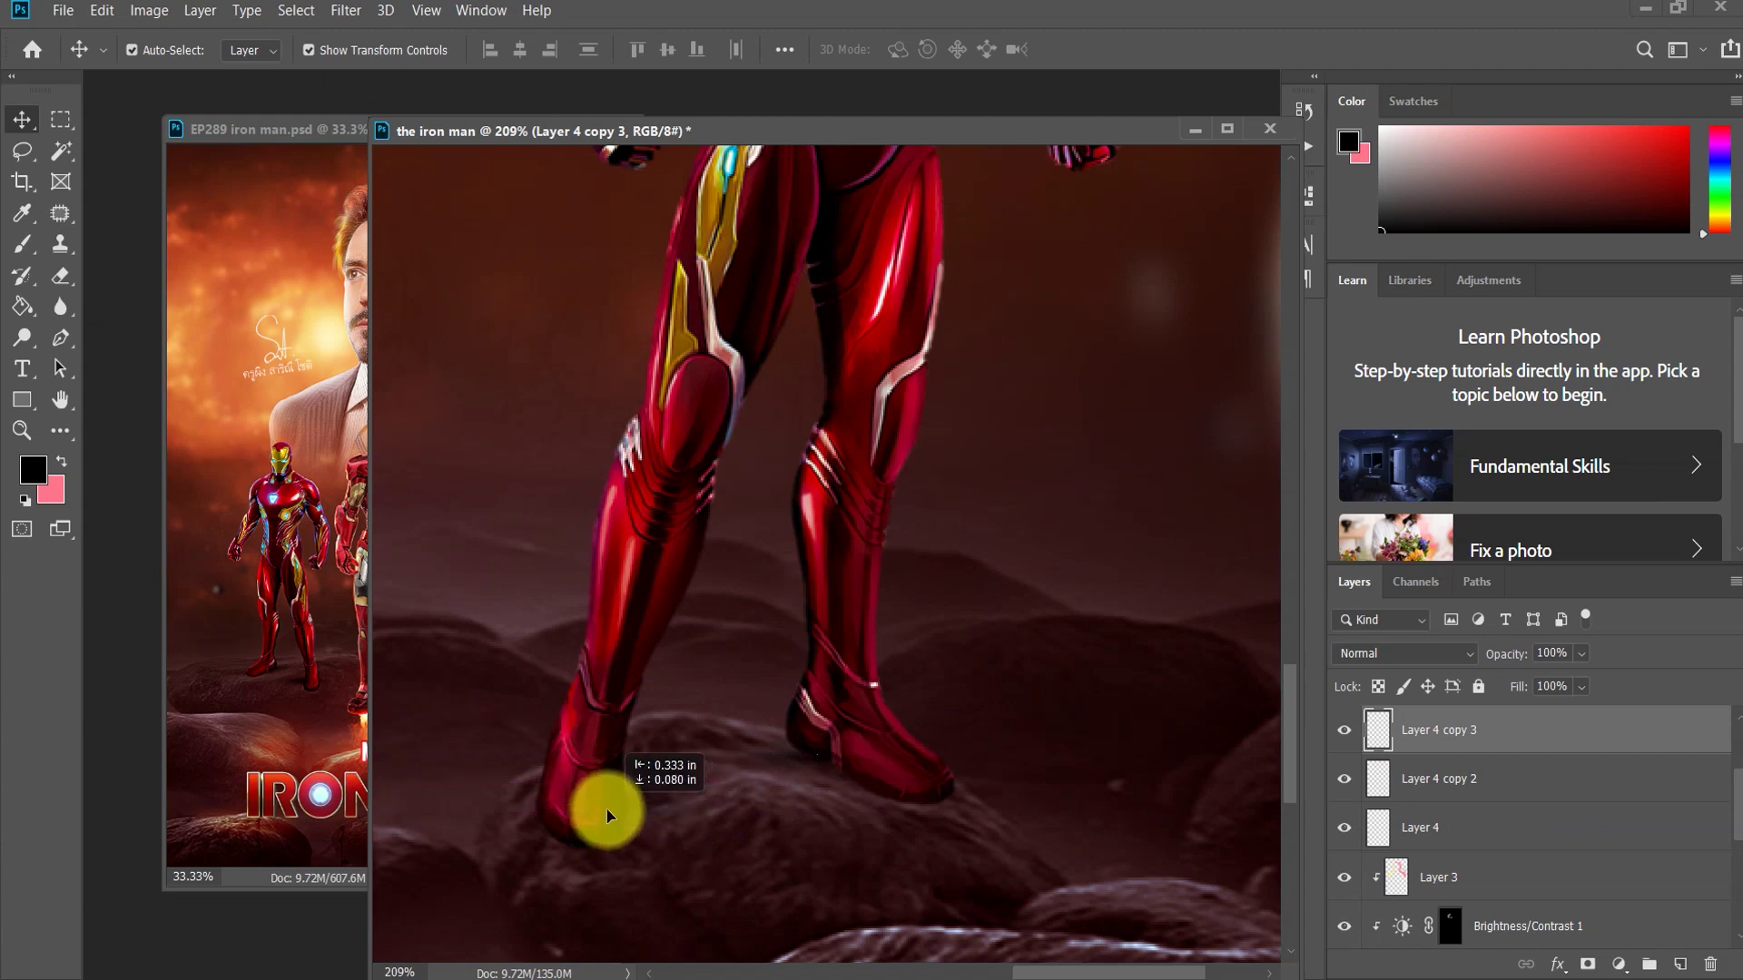
left_click_drag(618, 818, 606, 813)
left_click(802, 778)
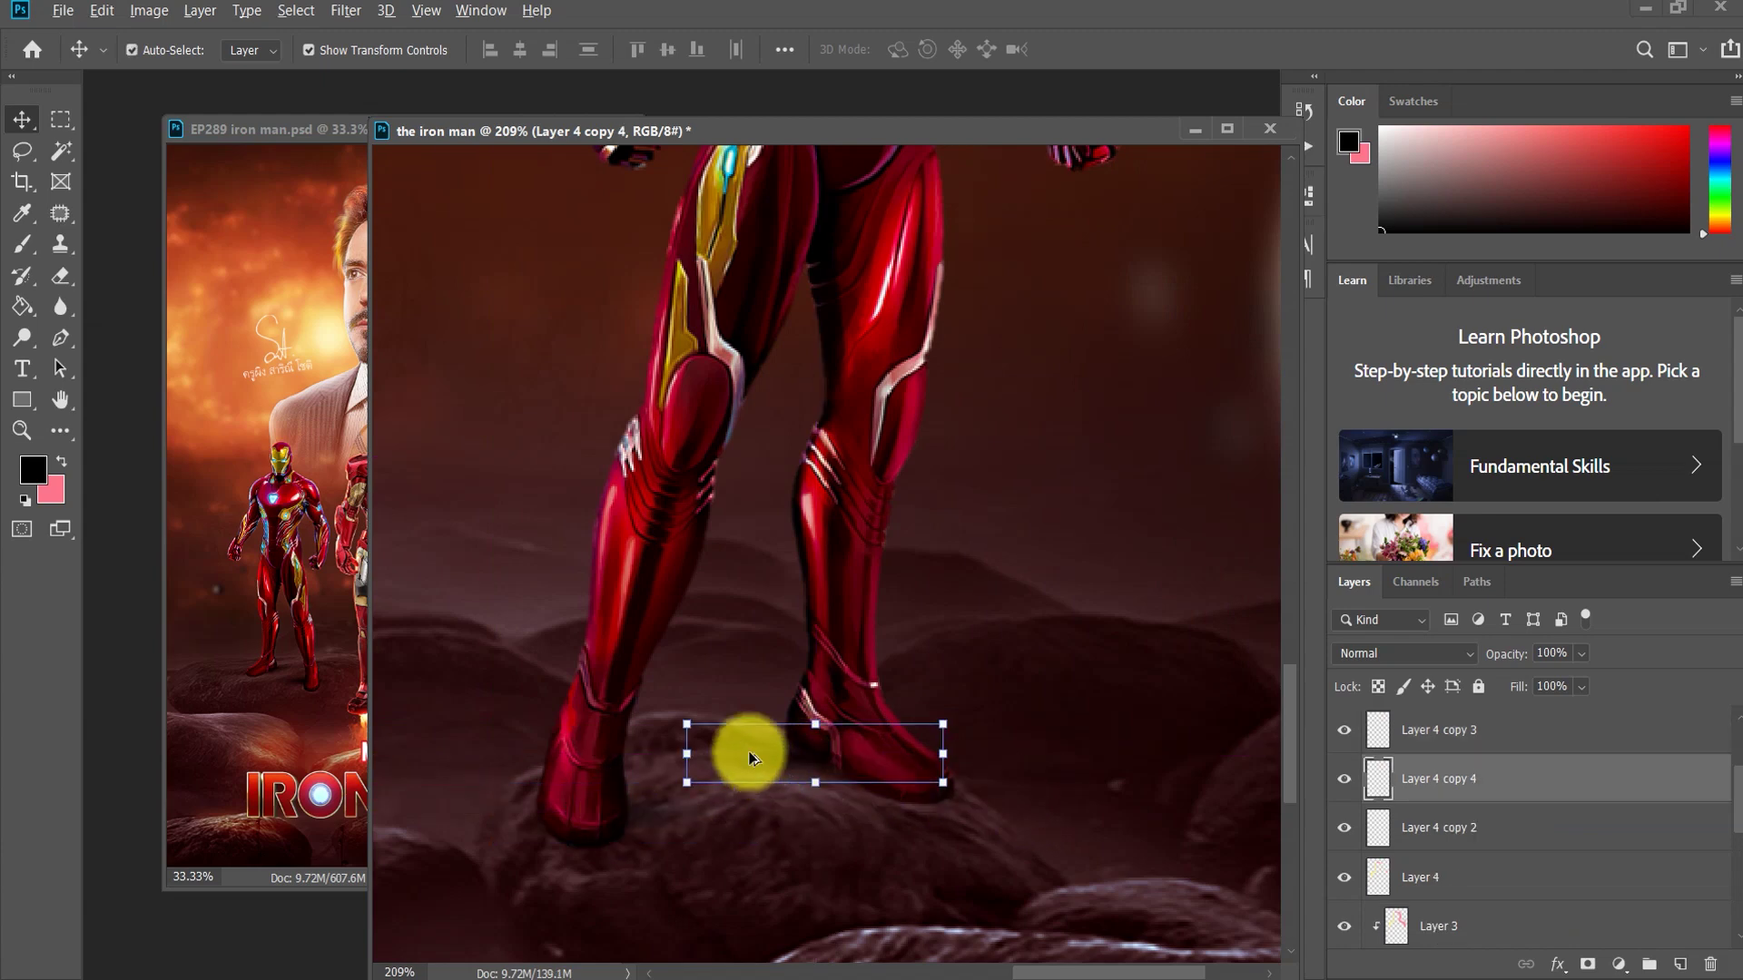
scroll(747, 750, "down", 5)
scroll(746, 744, "down", 2)
scroll(753, 731, "up", 2)
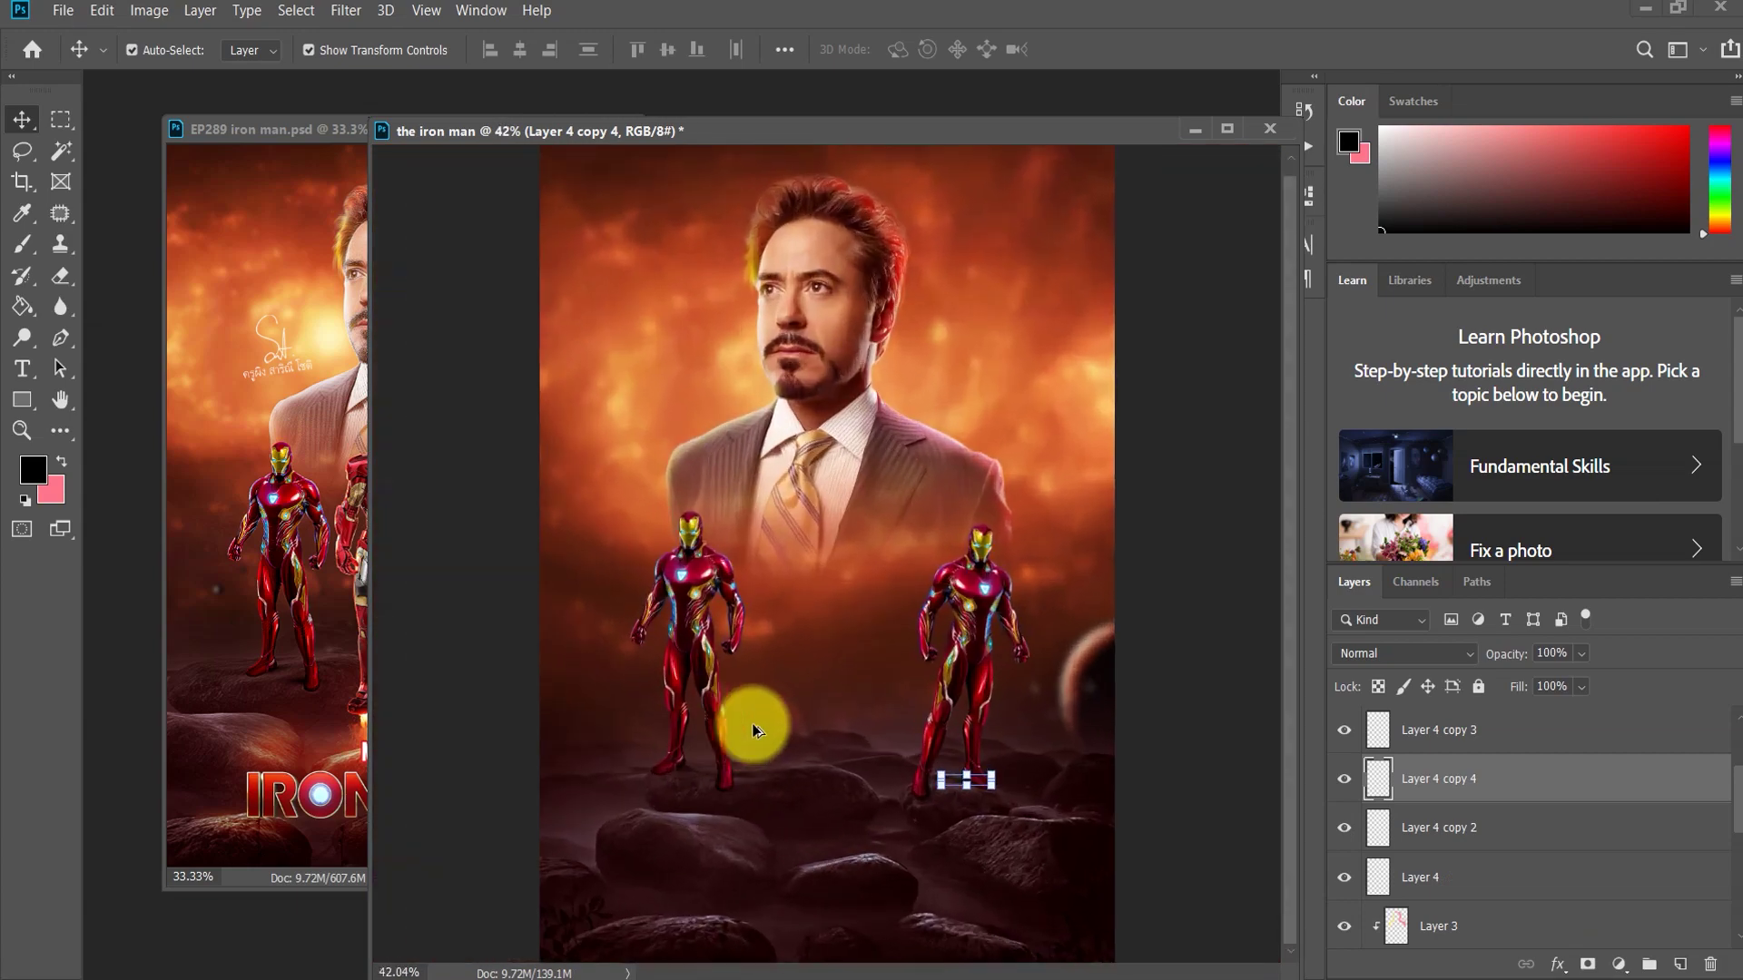
left_click(757, 725)
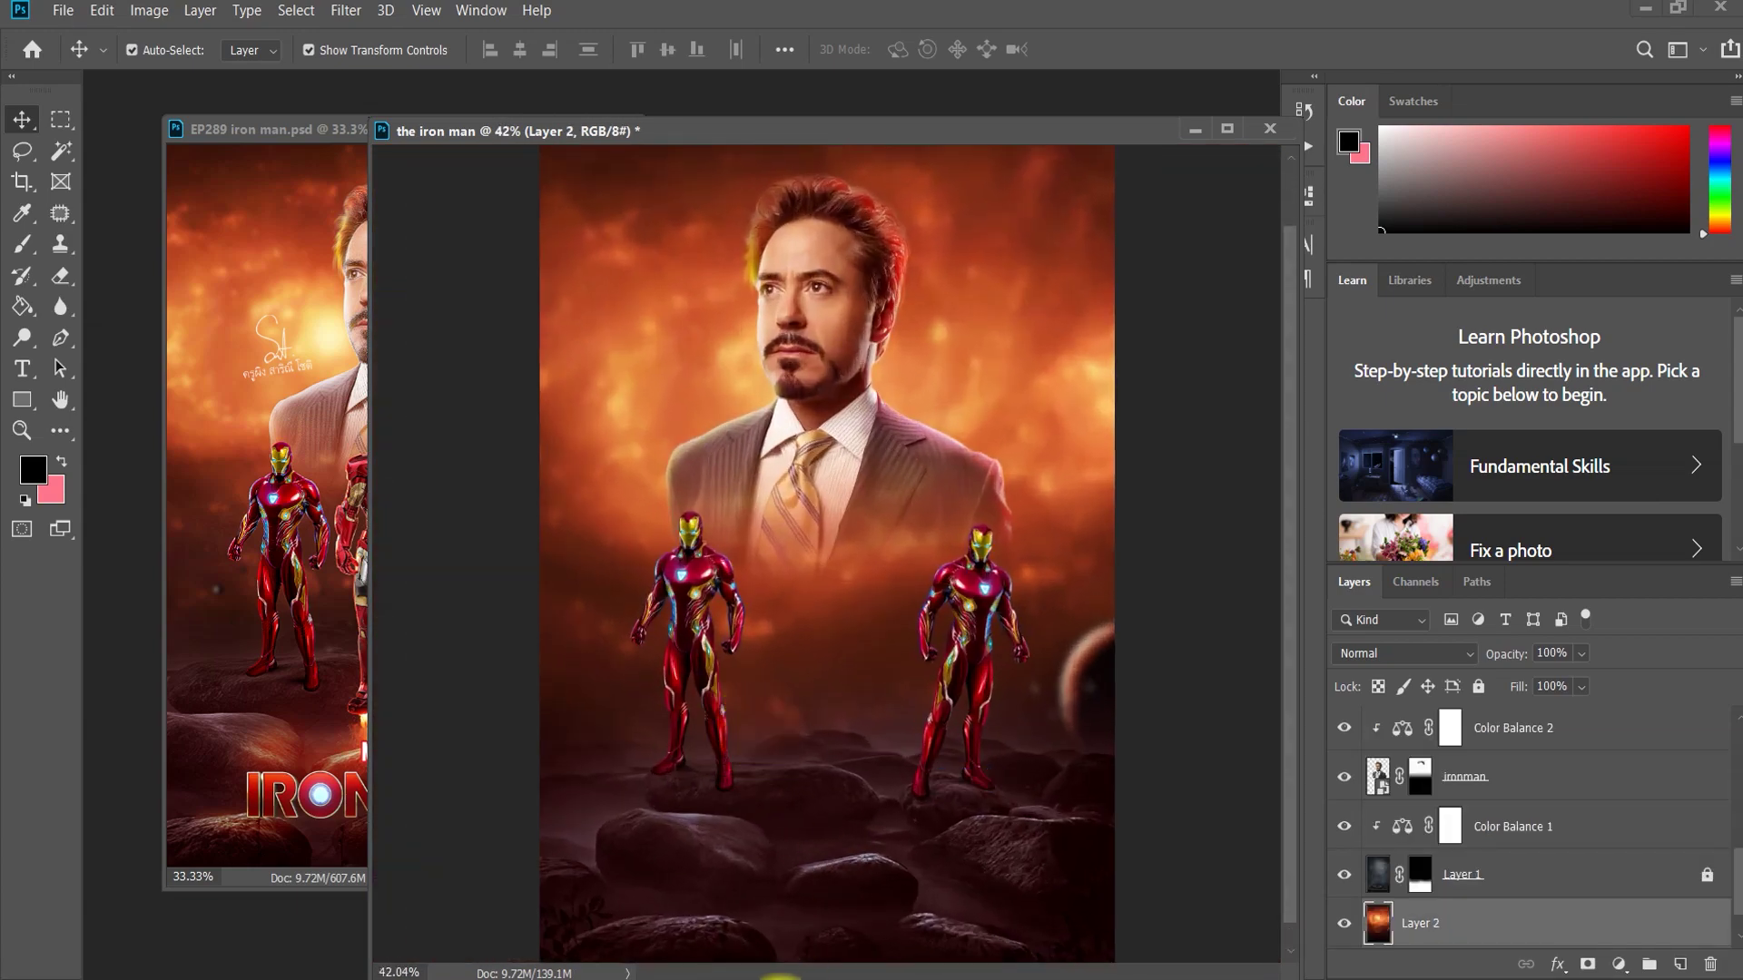
Step: Duplicate a shadow under the left suit's front boot and stretch it to 200% height
scroll(692, 855, "up", 2)
scroll(617, 812, "up", 3)
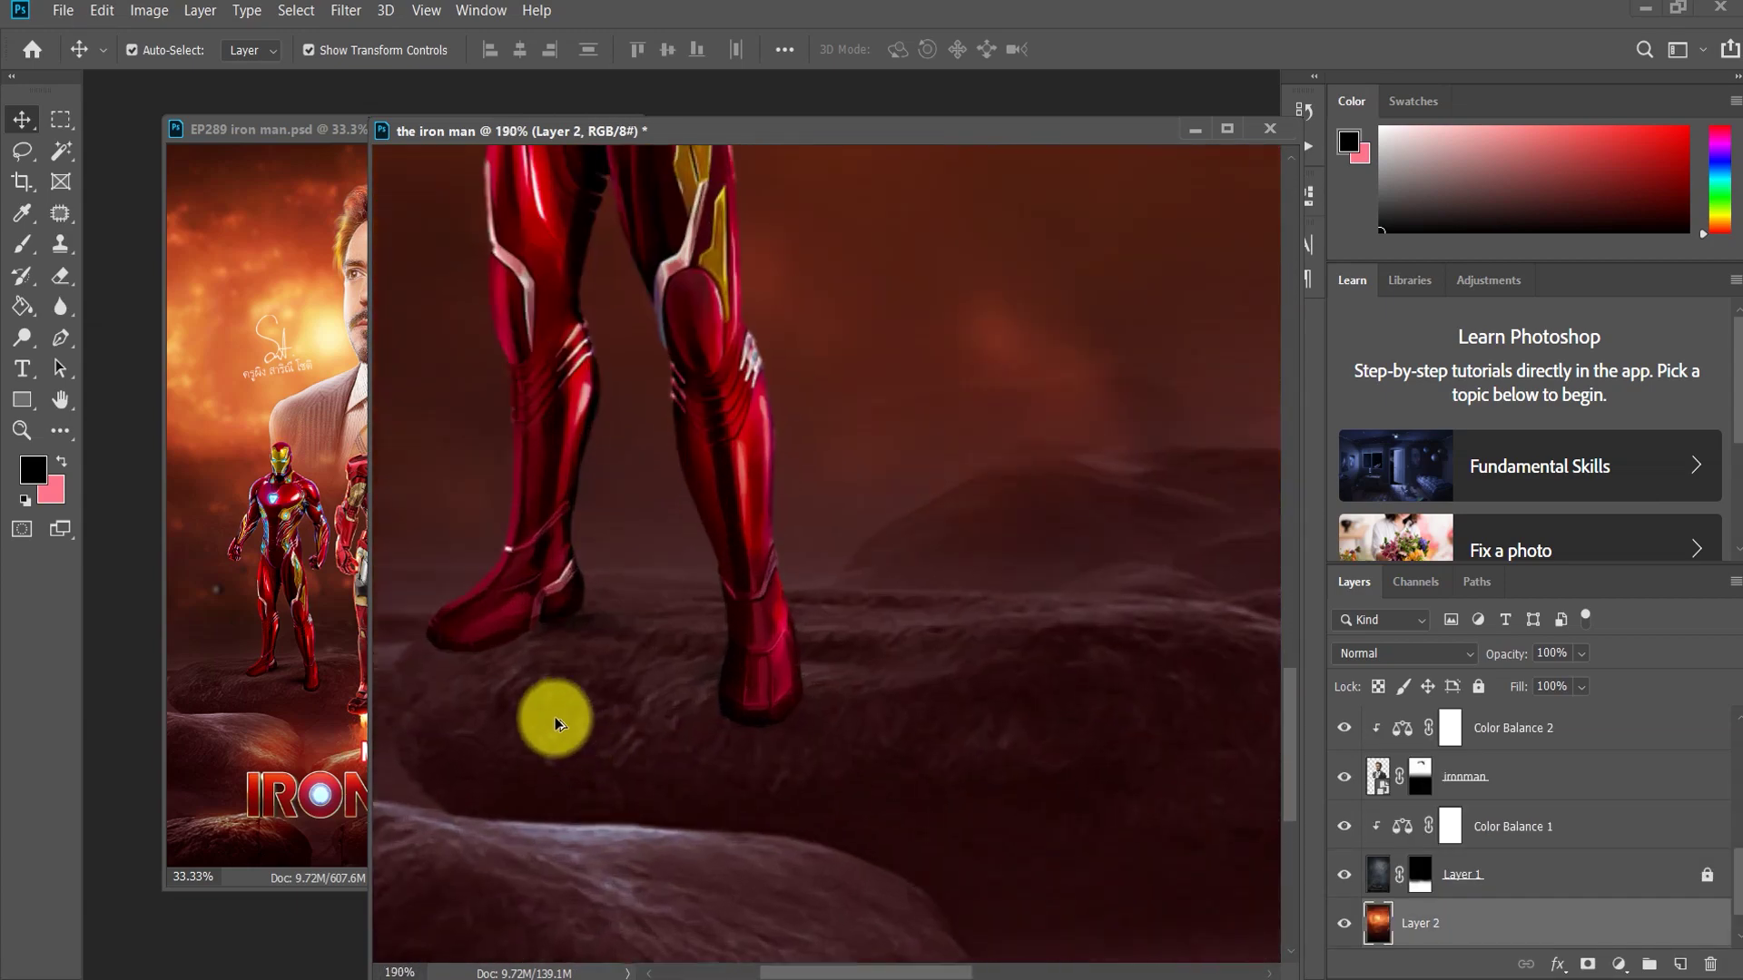
left_click(588, 631)
key("ctrl+j")
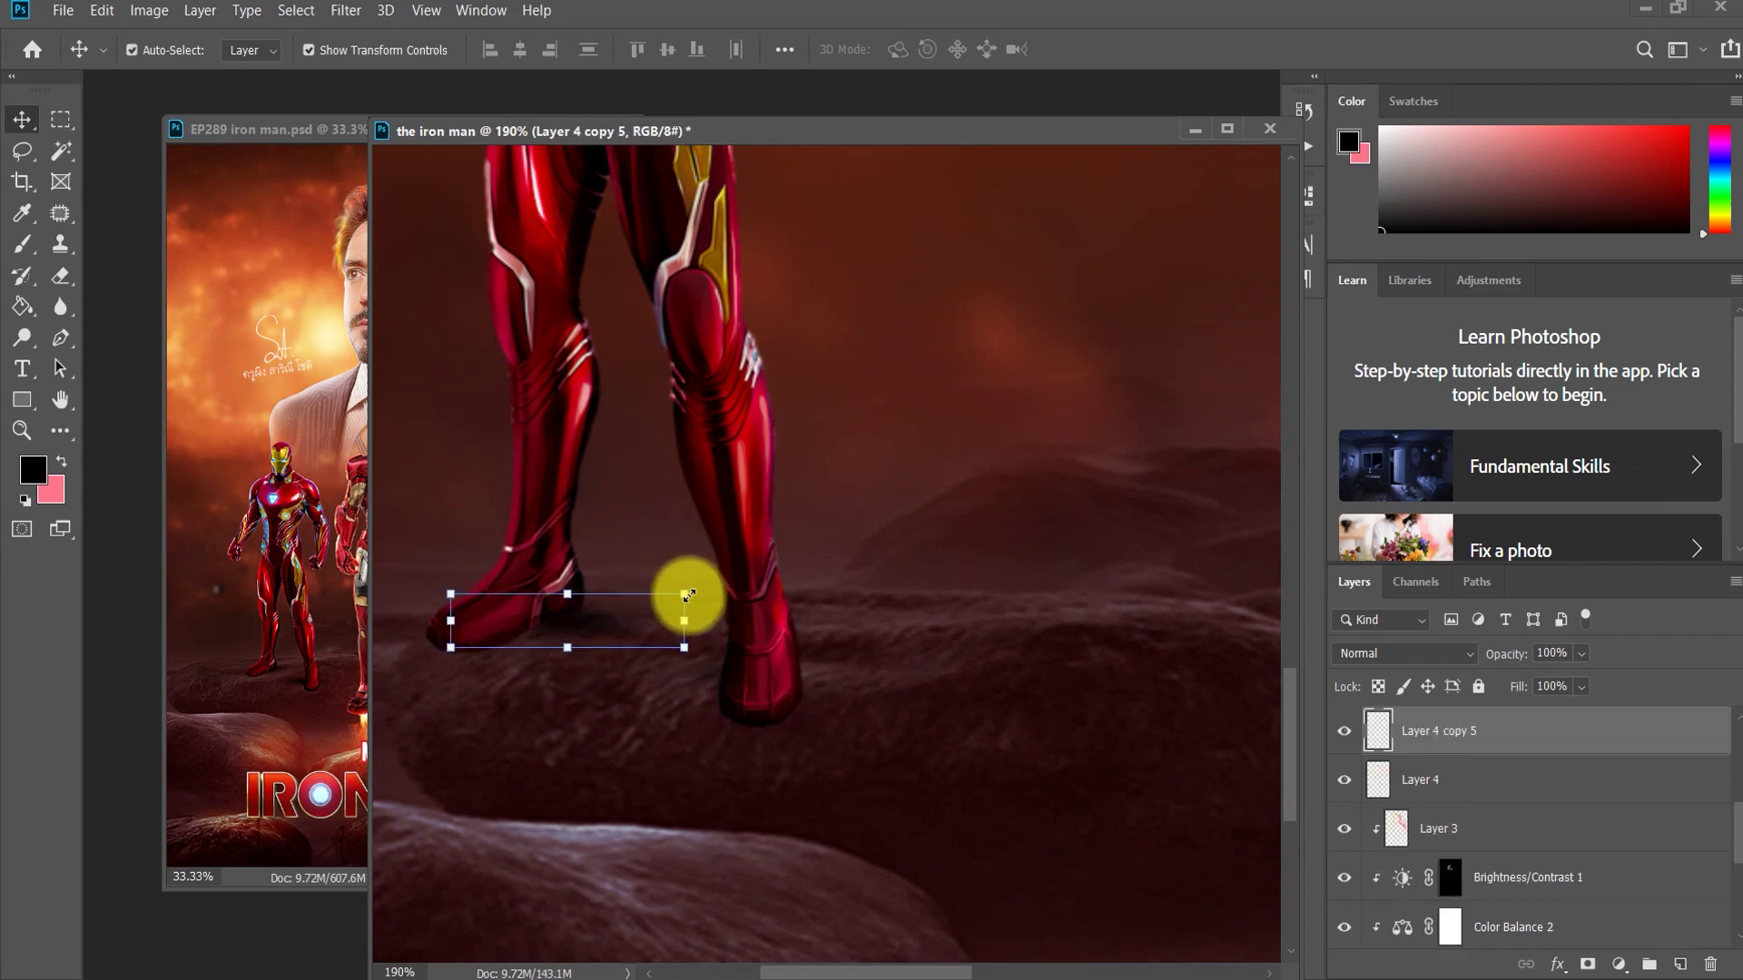
mouse_move(634, 615)
left_mouse_down()
mouse_move(543, 641)
mouse_move(572, 636)
left_mouse_up()
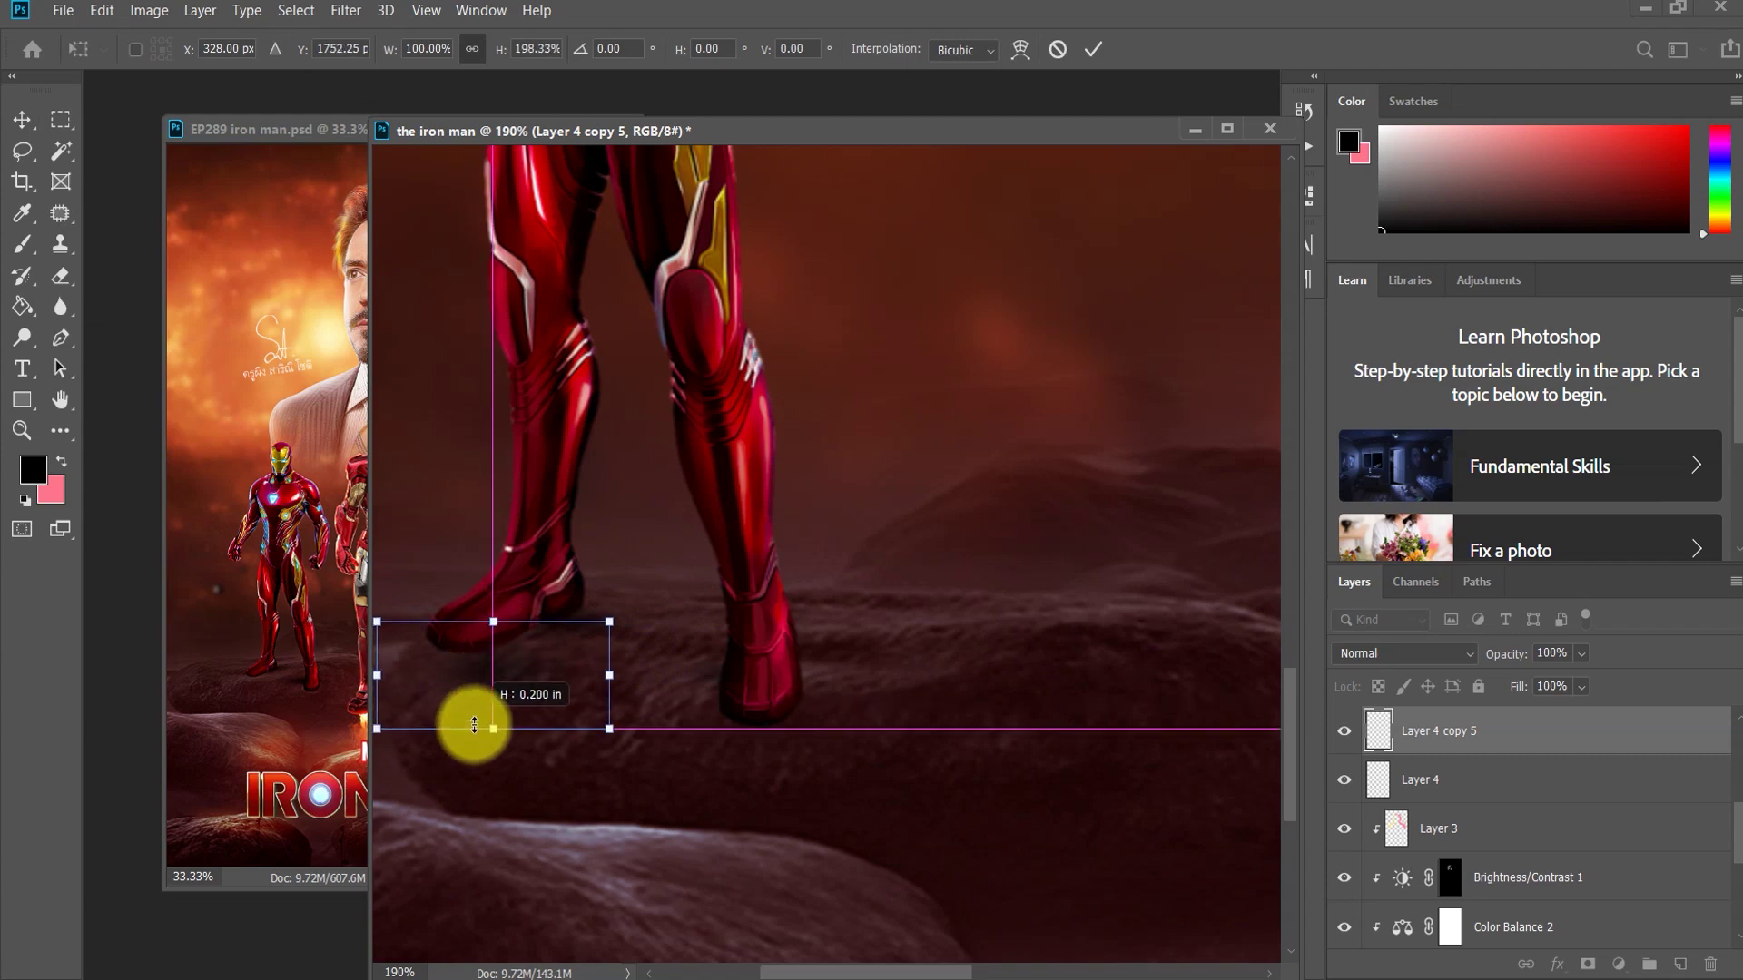
left_click_drag(482, 675, 479, 701)
left_click_drag(542, 630, 557, 628)
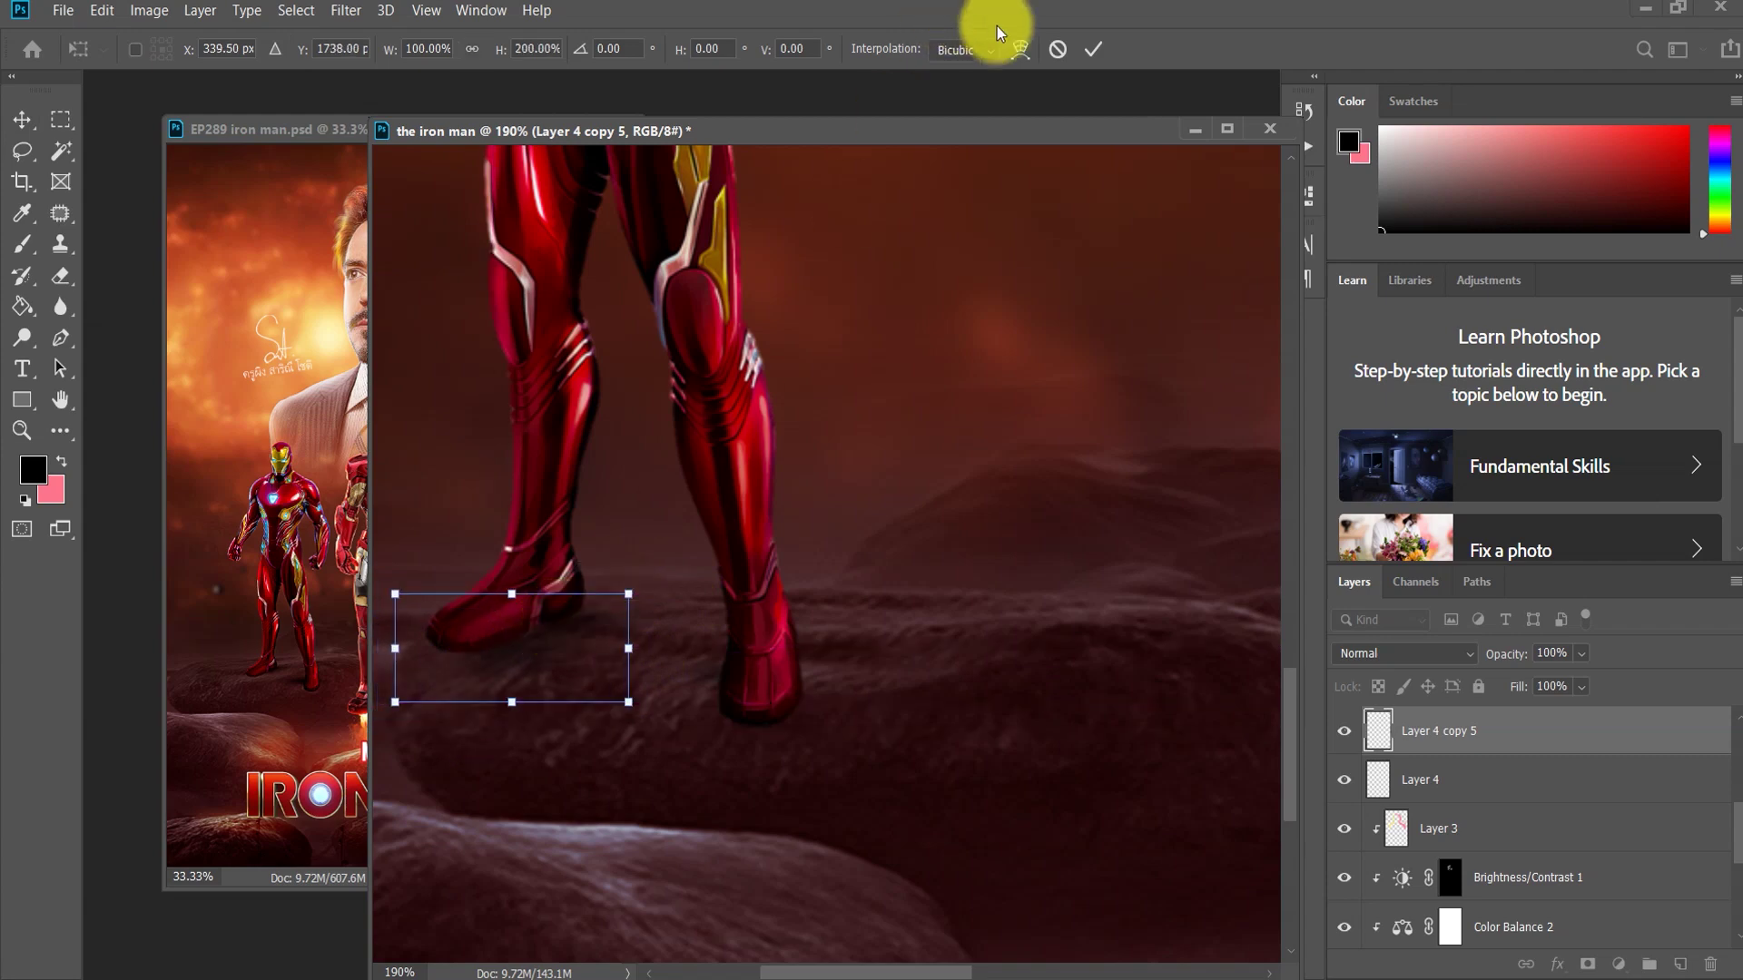
left_click(1089, 55)
Step: Duplicate the stretched shadow and place it under the left suit's other boot
left_click(844, 497)
scroll(790, 577, "down", 4)
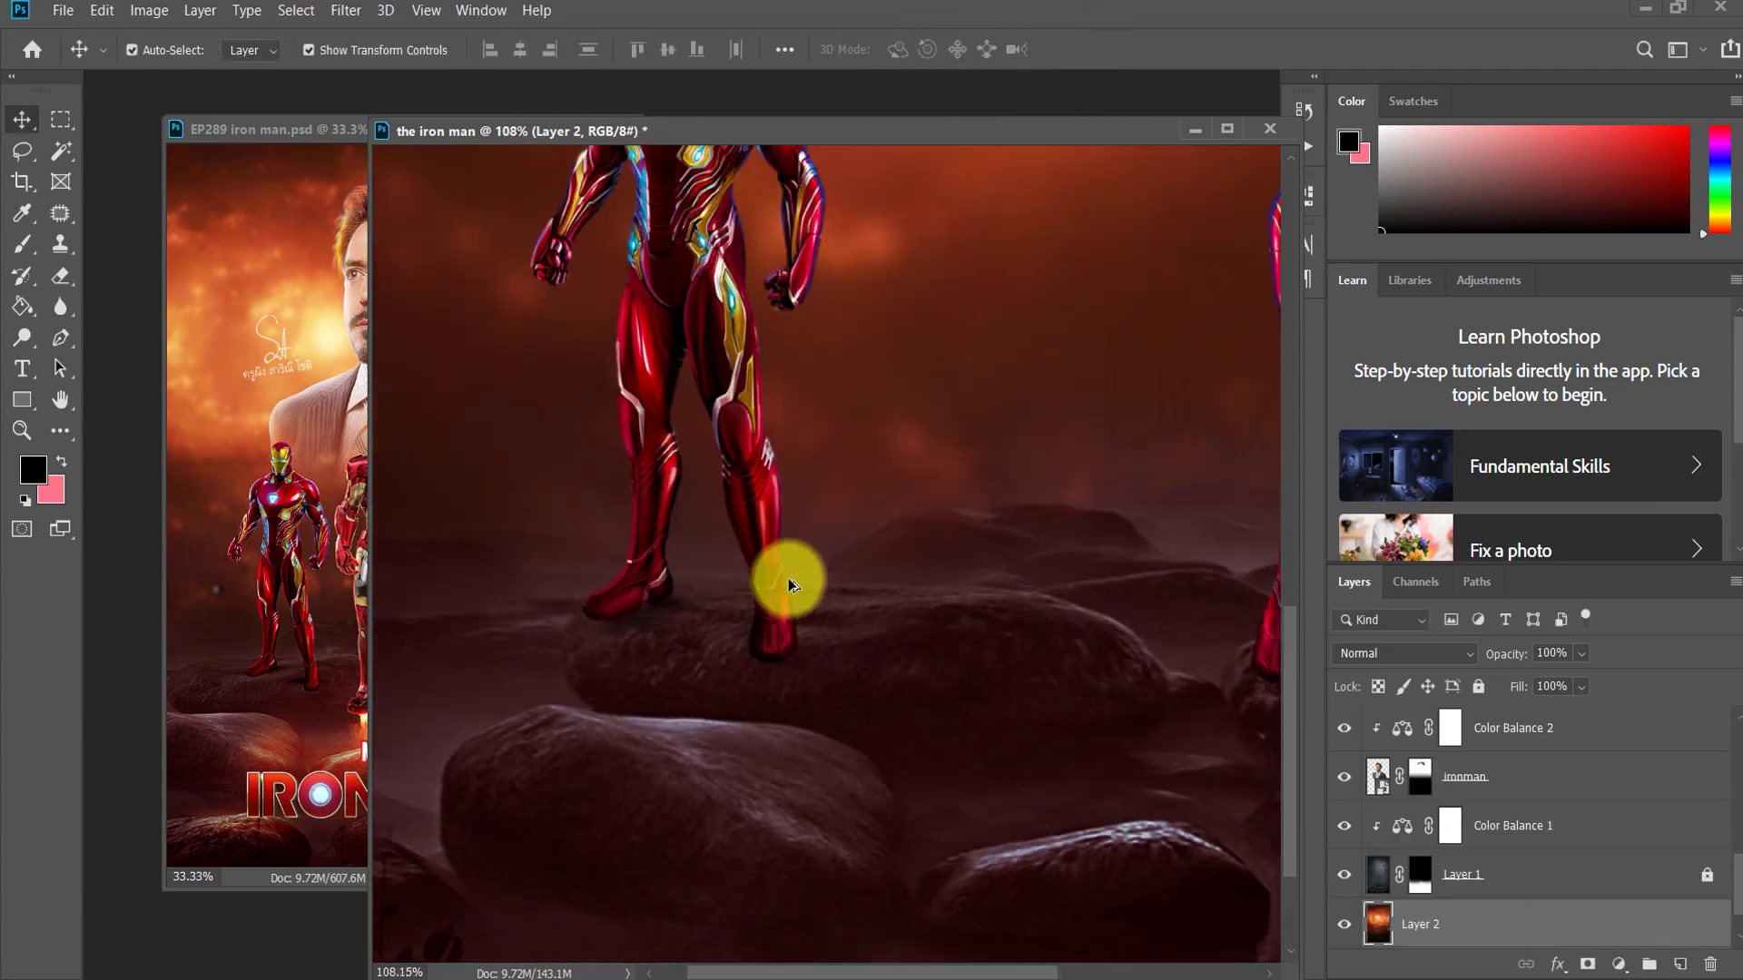
scroll(798, 567, "down", 2)
scroll(805, 551, "up", 2)
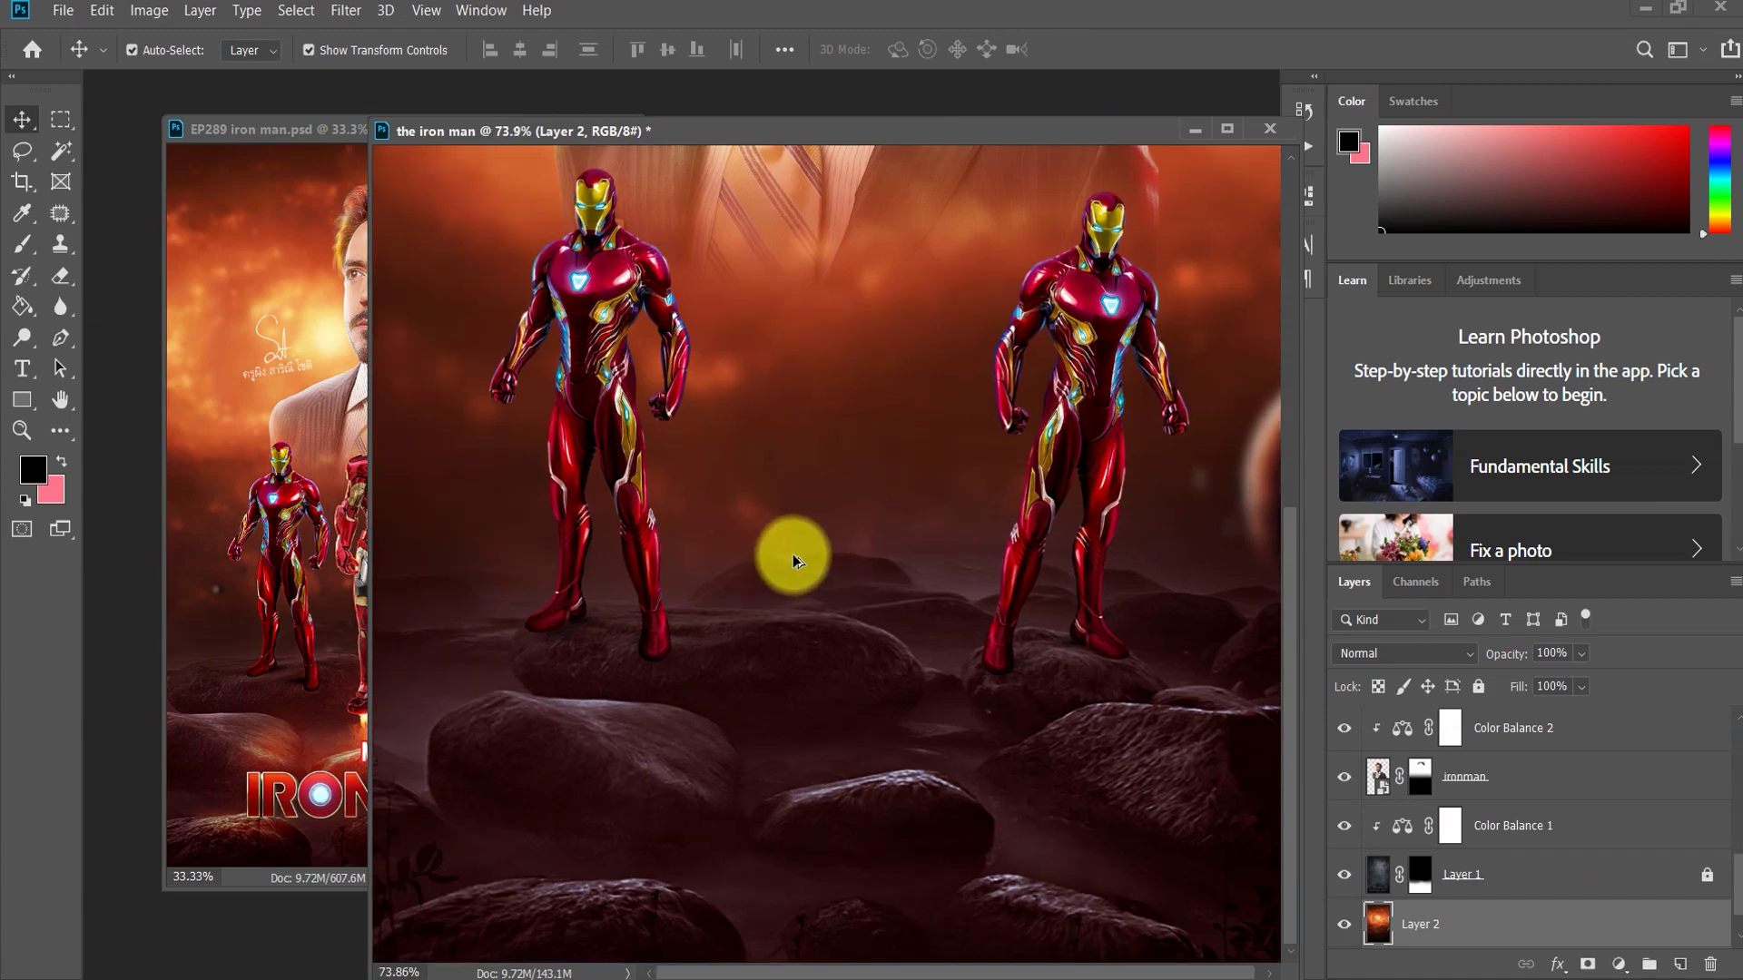
scroll(792, 554, "up", 2)
scroll(532, 796, "up", 1)
scroll(578, 584, "up", 1)
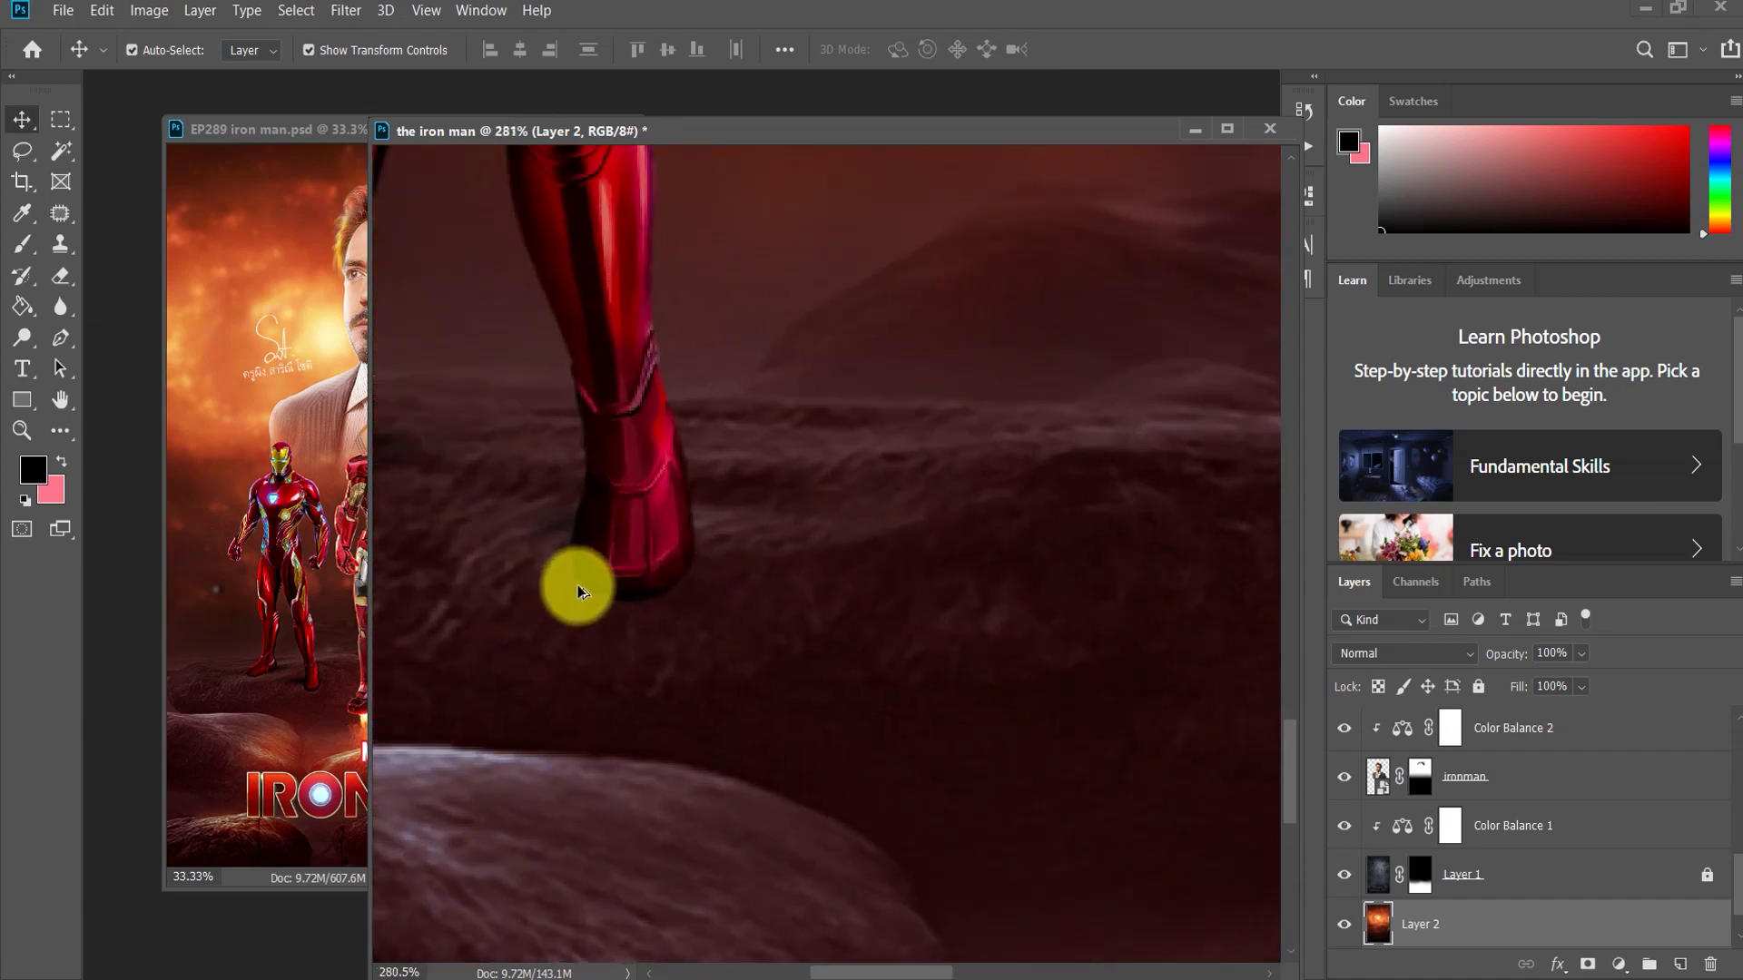
scroll(602, 564, "up", 1)
scroll(601, 565, "down", 3)
left_click(468, 528)
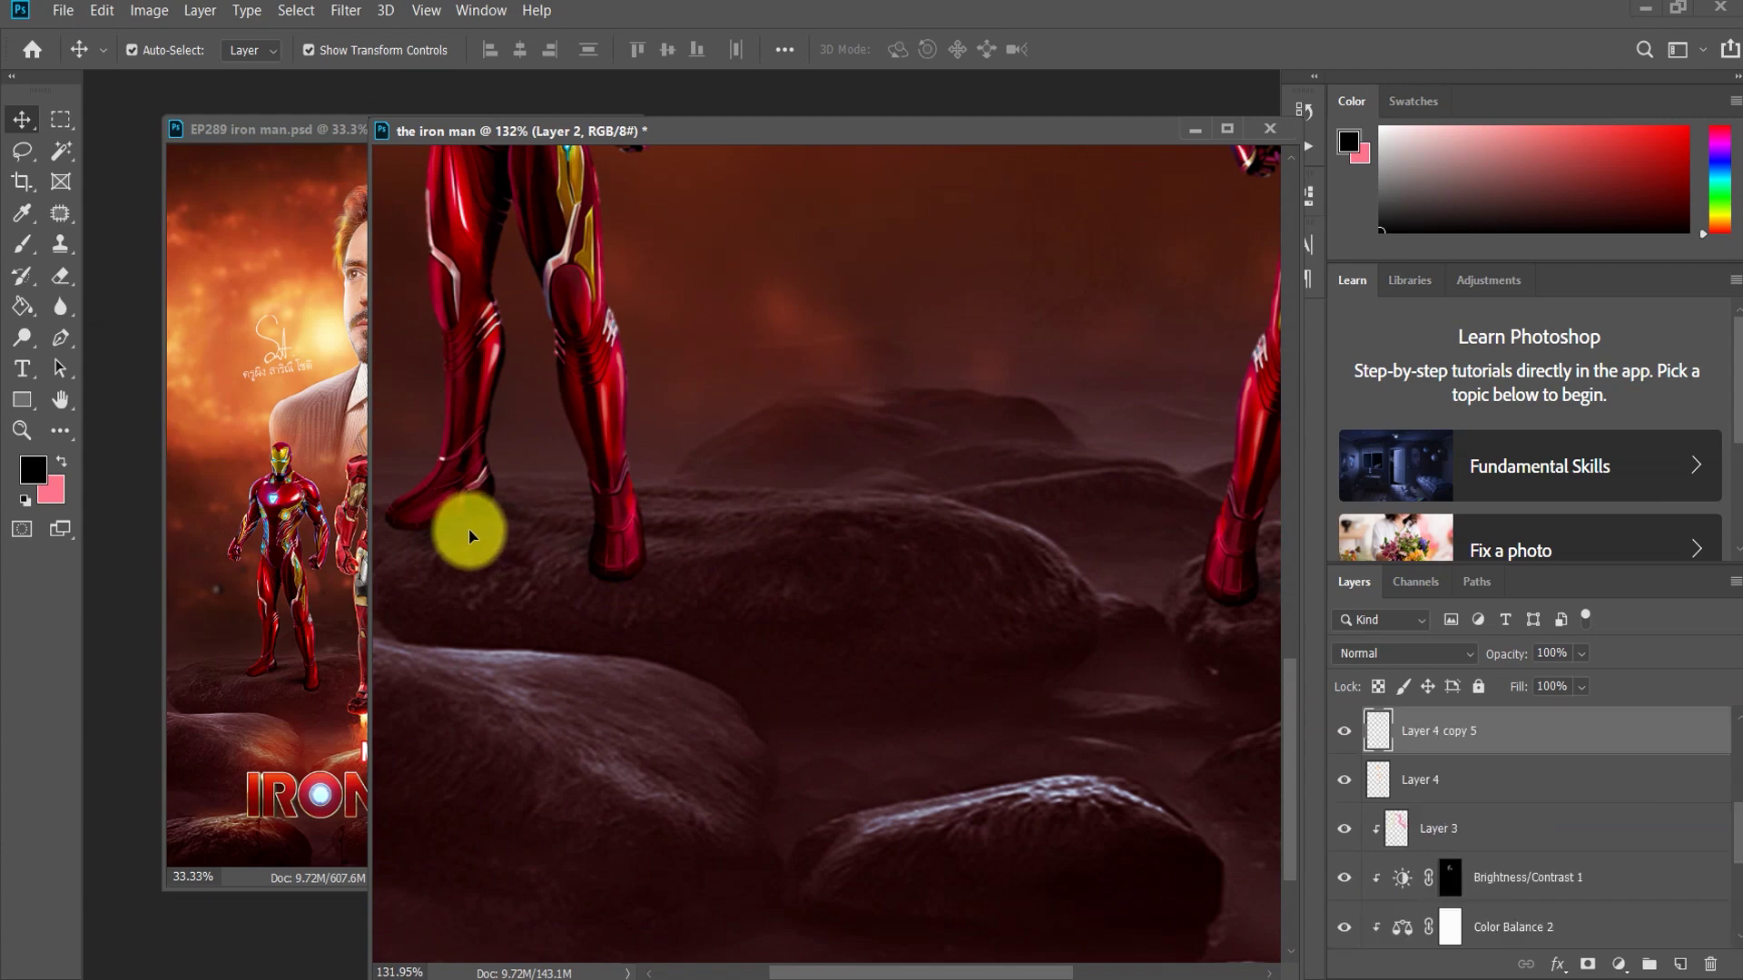
key("ctrl+j")
key("ctrl+t")
left_click_drag(486, 526, 638, 572)
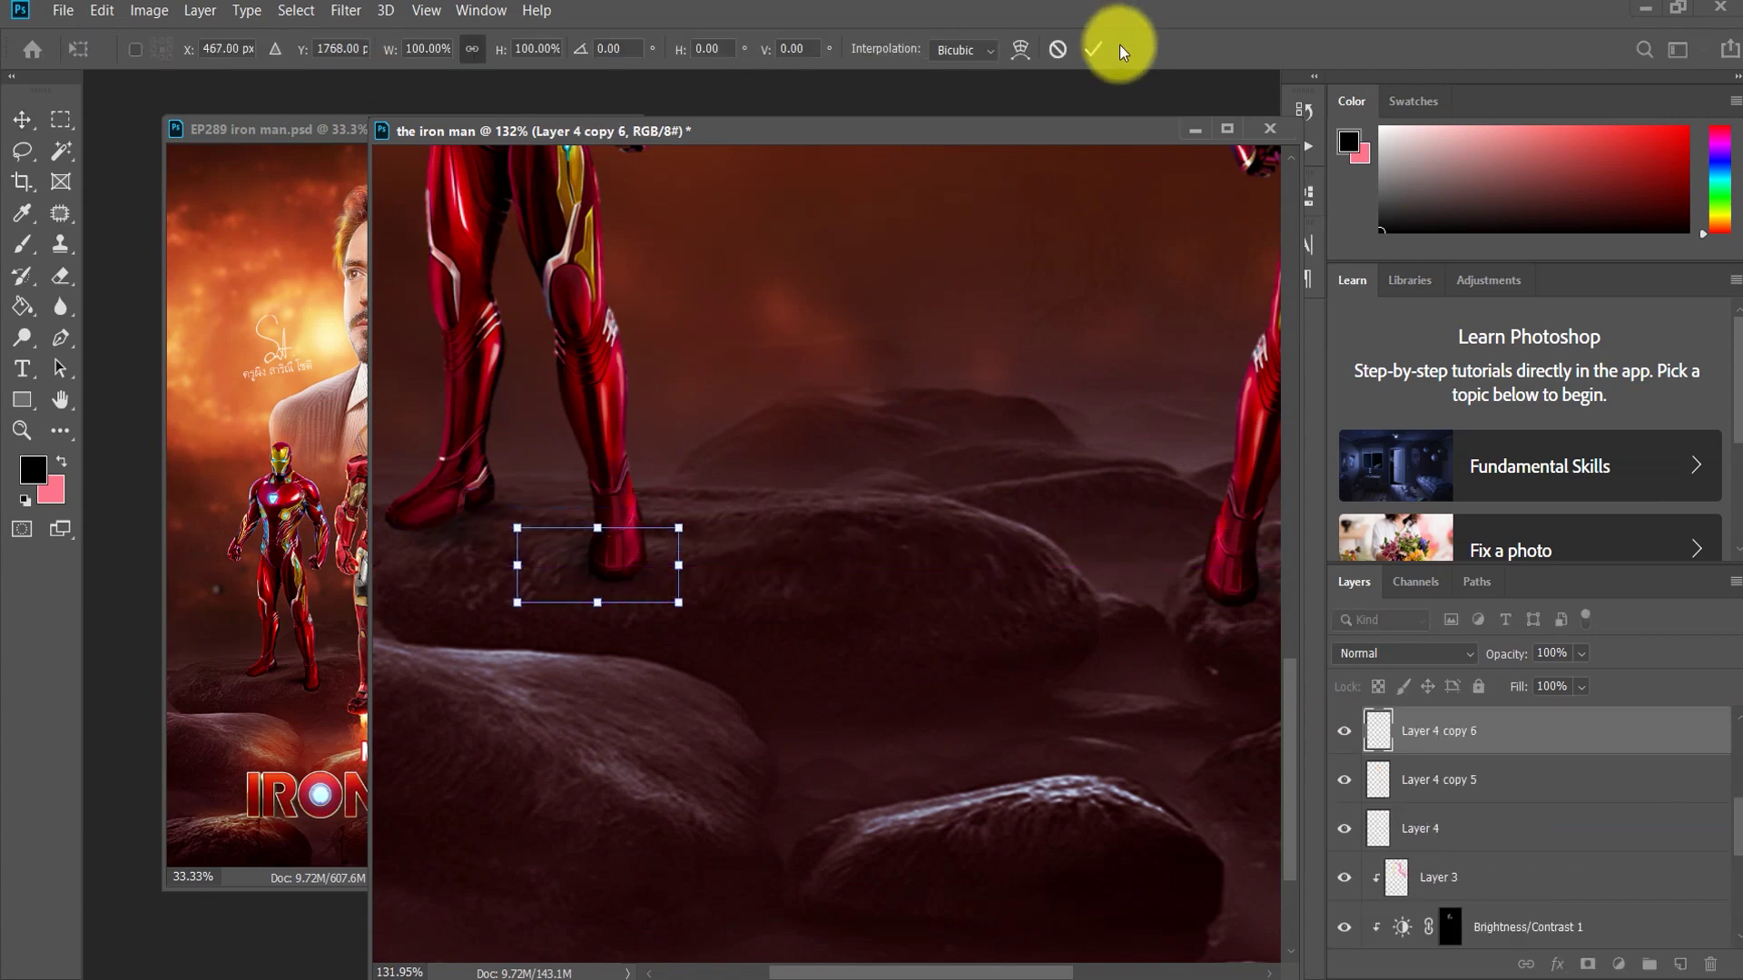
left_click(1095, 49)
left_click(779, 526)
scroll(731, 536, "down", 5)
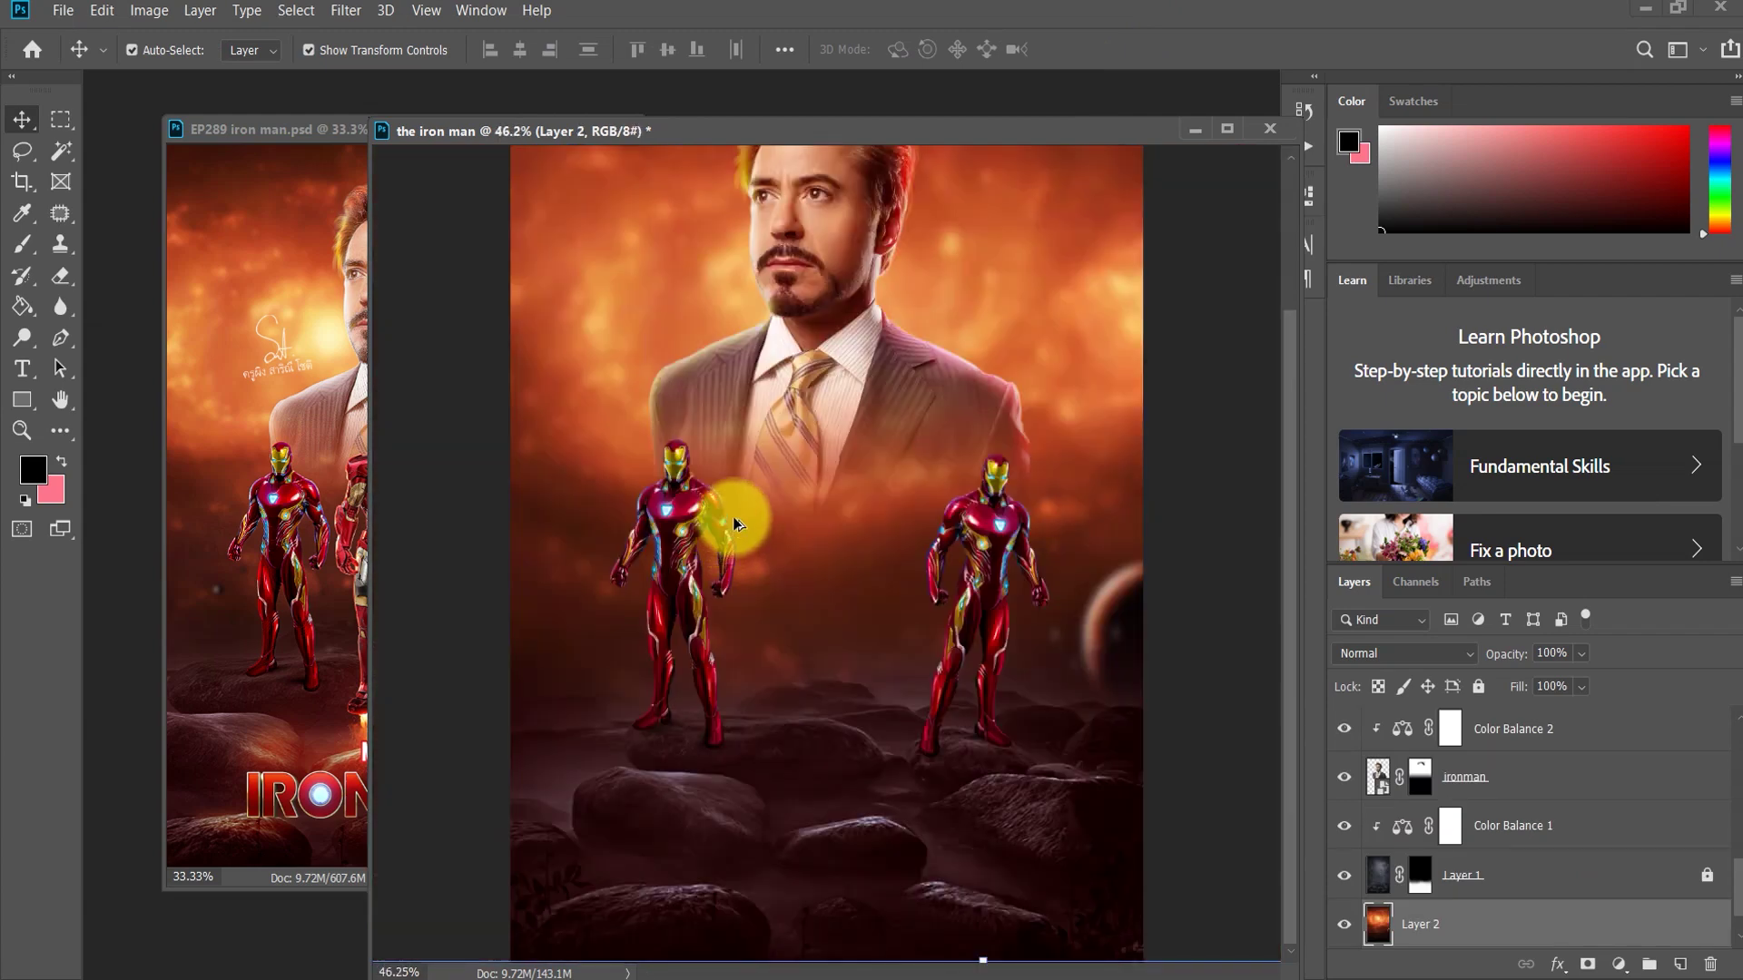
scroll(759, 499, "down", 2)
scroll(969, 730, "down", 1)
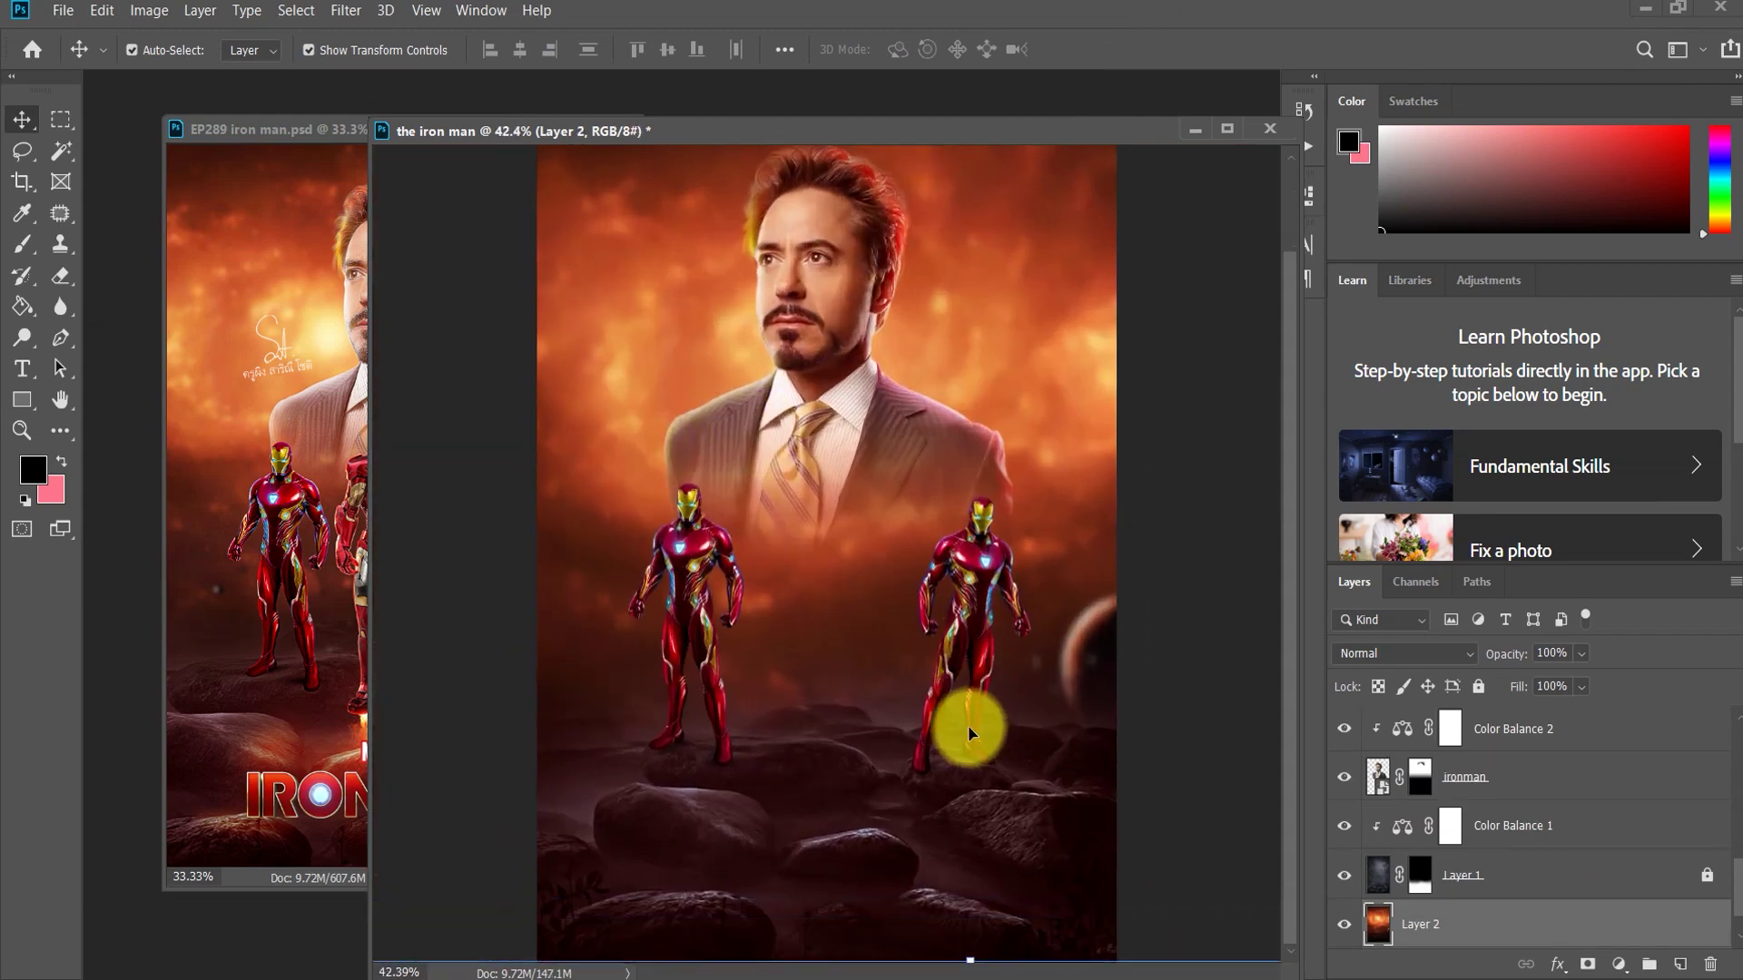
scroll(936, 691, "down", 2)
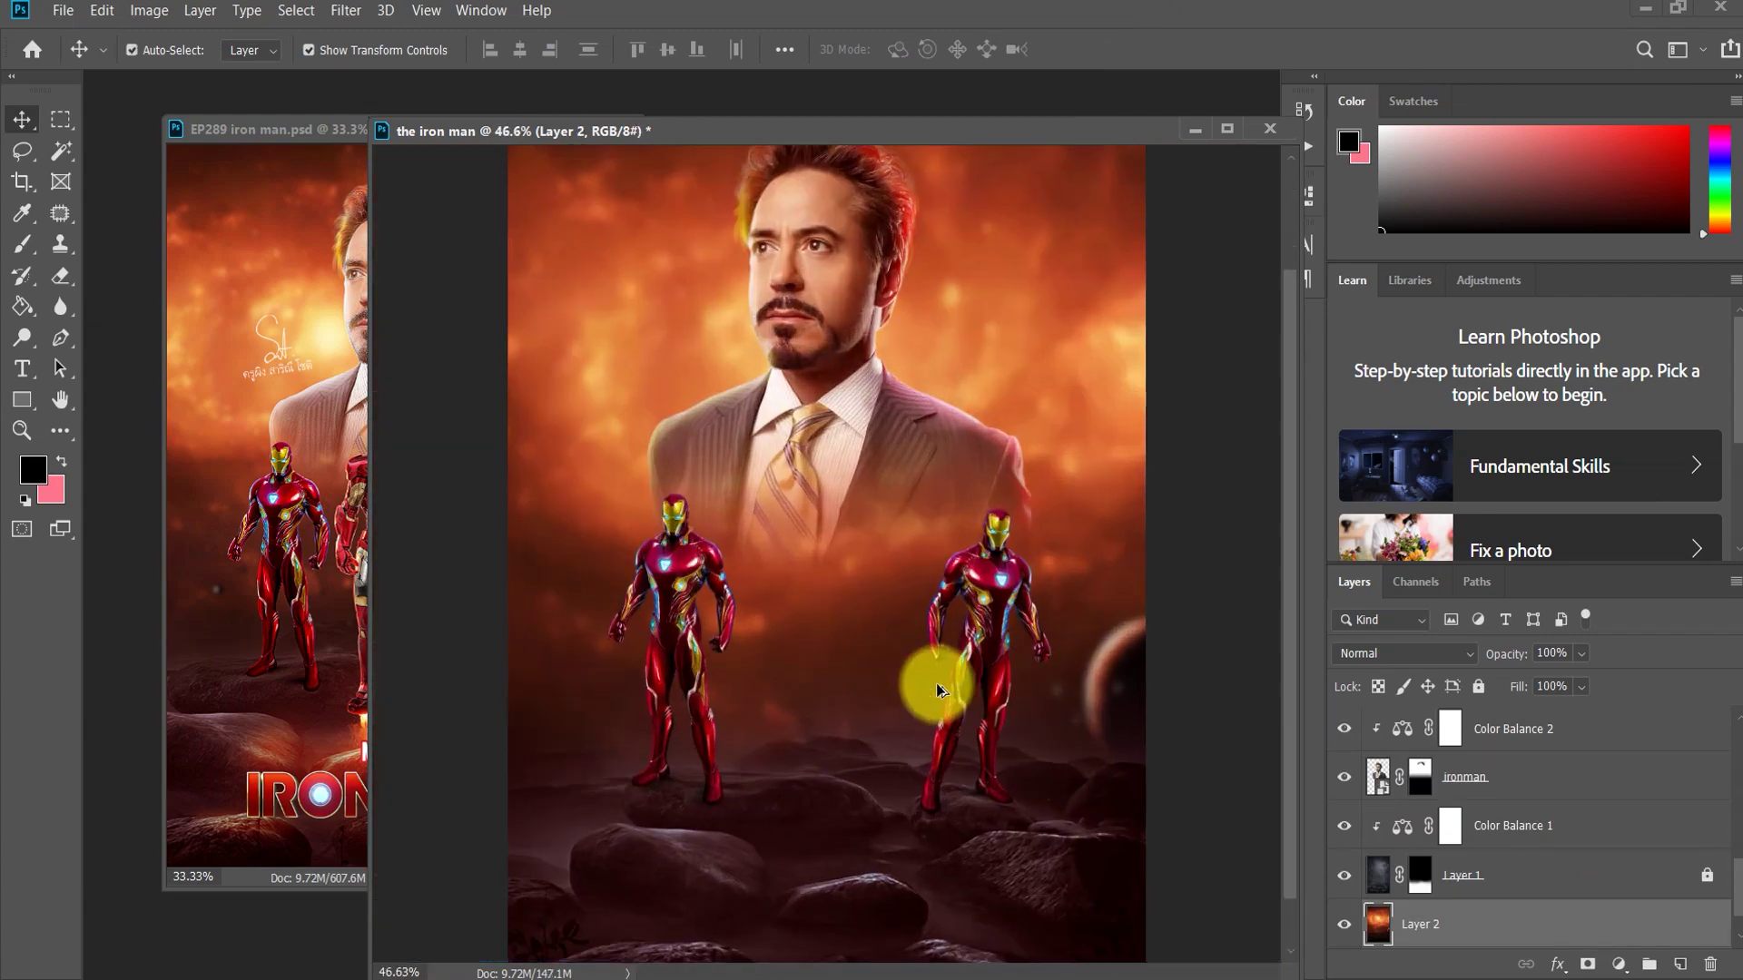
scroll(936, 688, "down", 1)
scroll(936, 683, "up", 2)
scroll(936, 682, "up", 1)
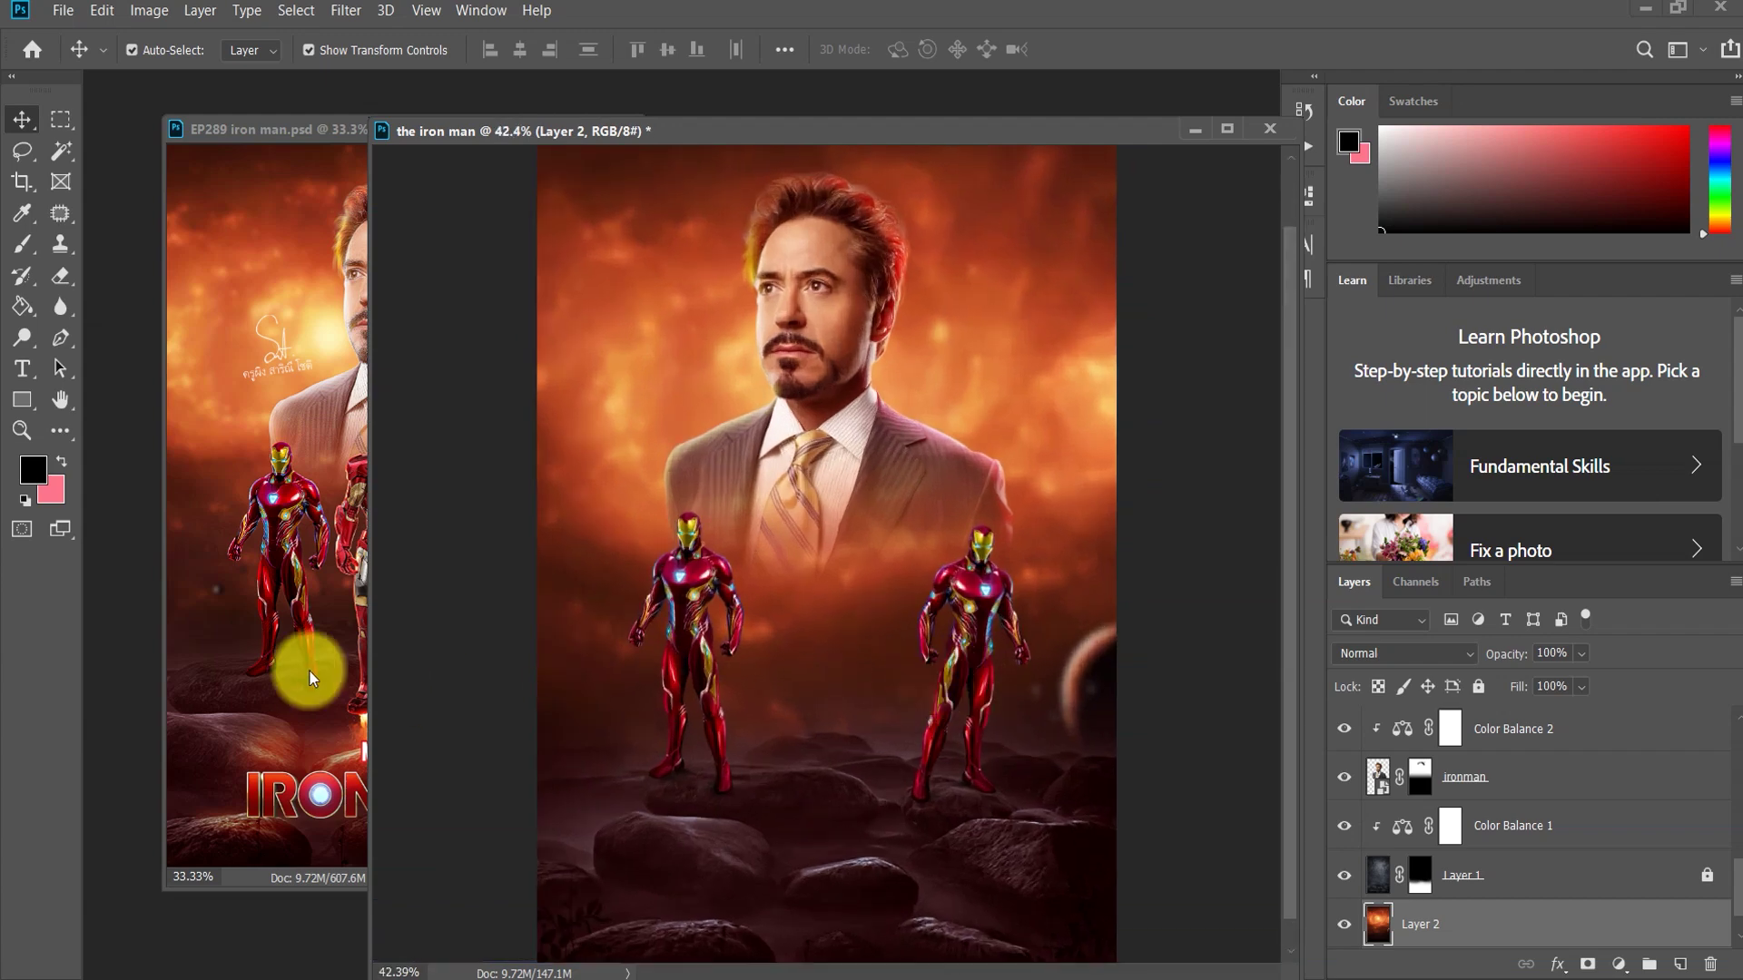
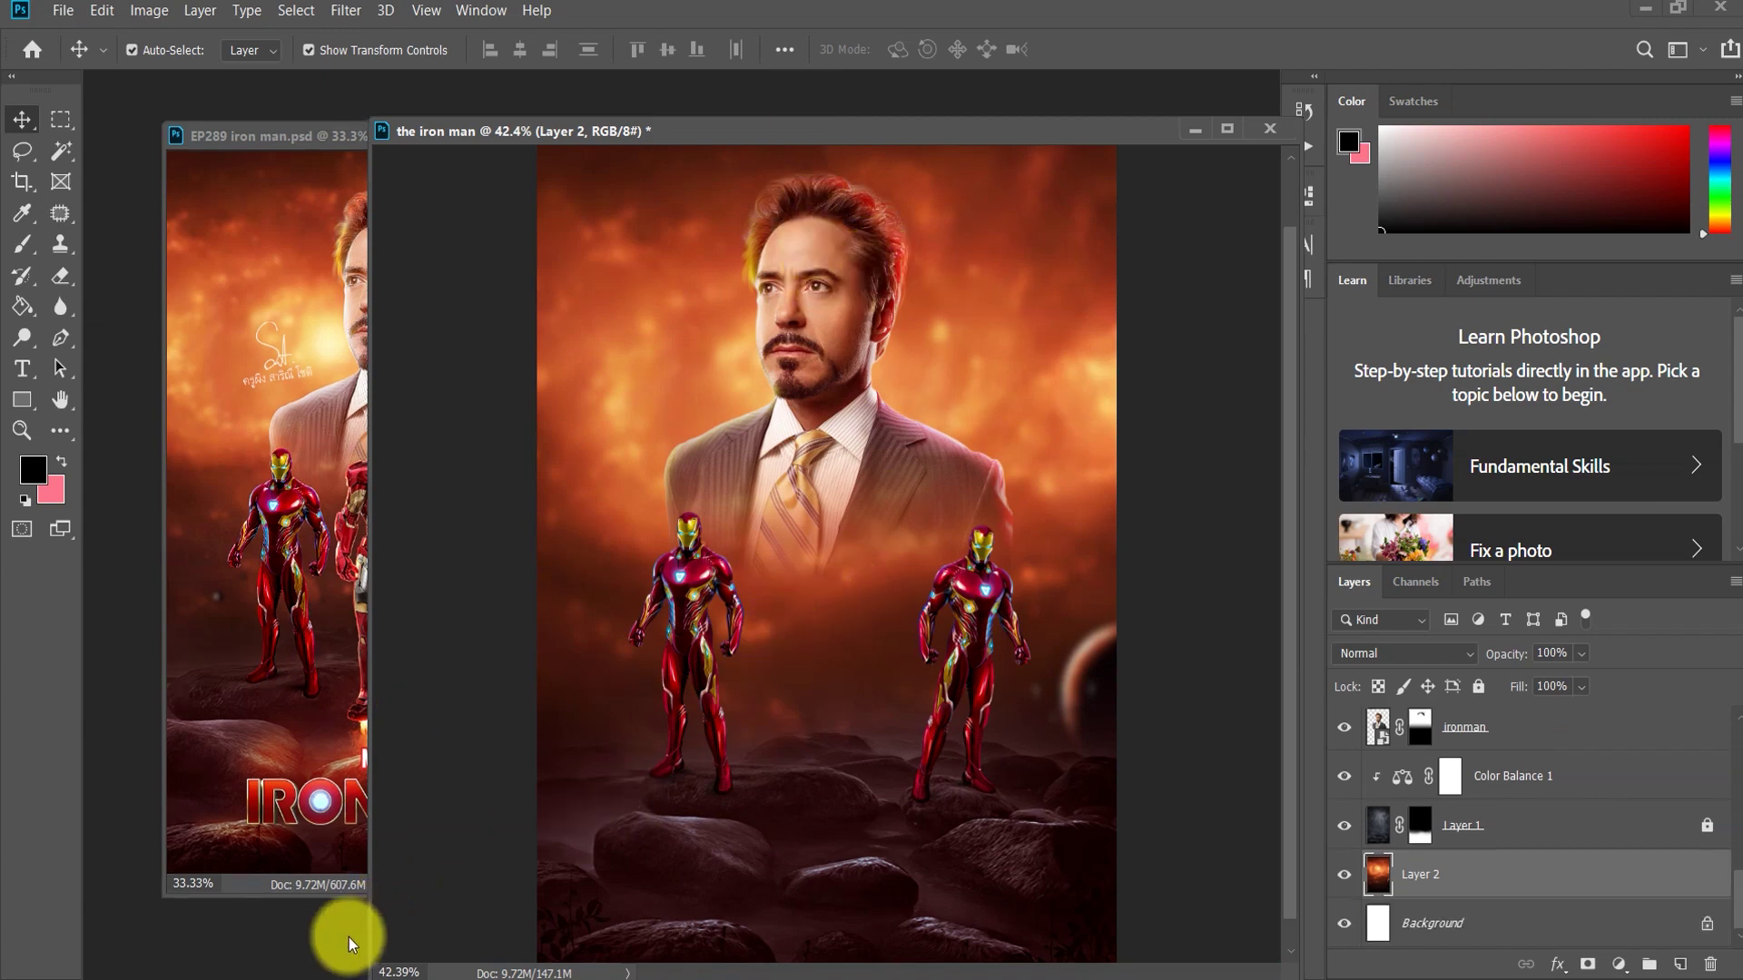
Step: Drag the ironman3 image from the EP289 iron man folder into the Photoshop poster
left_click(263, 976)
left_click(534, 716)
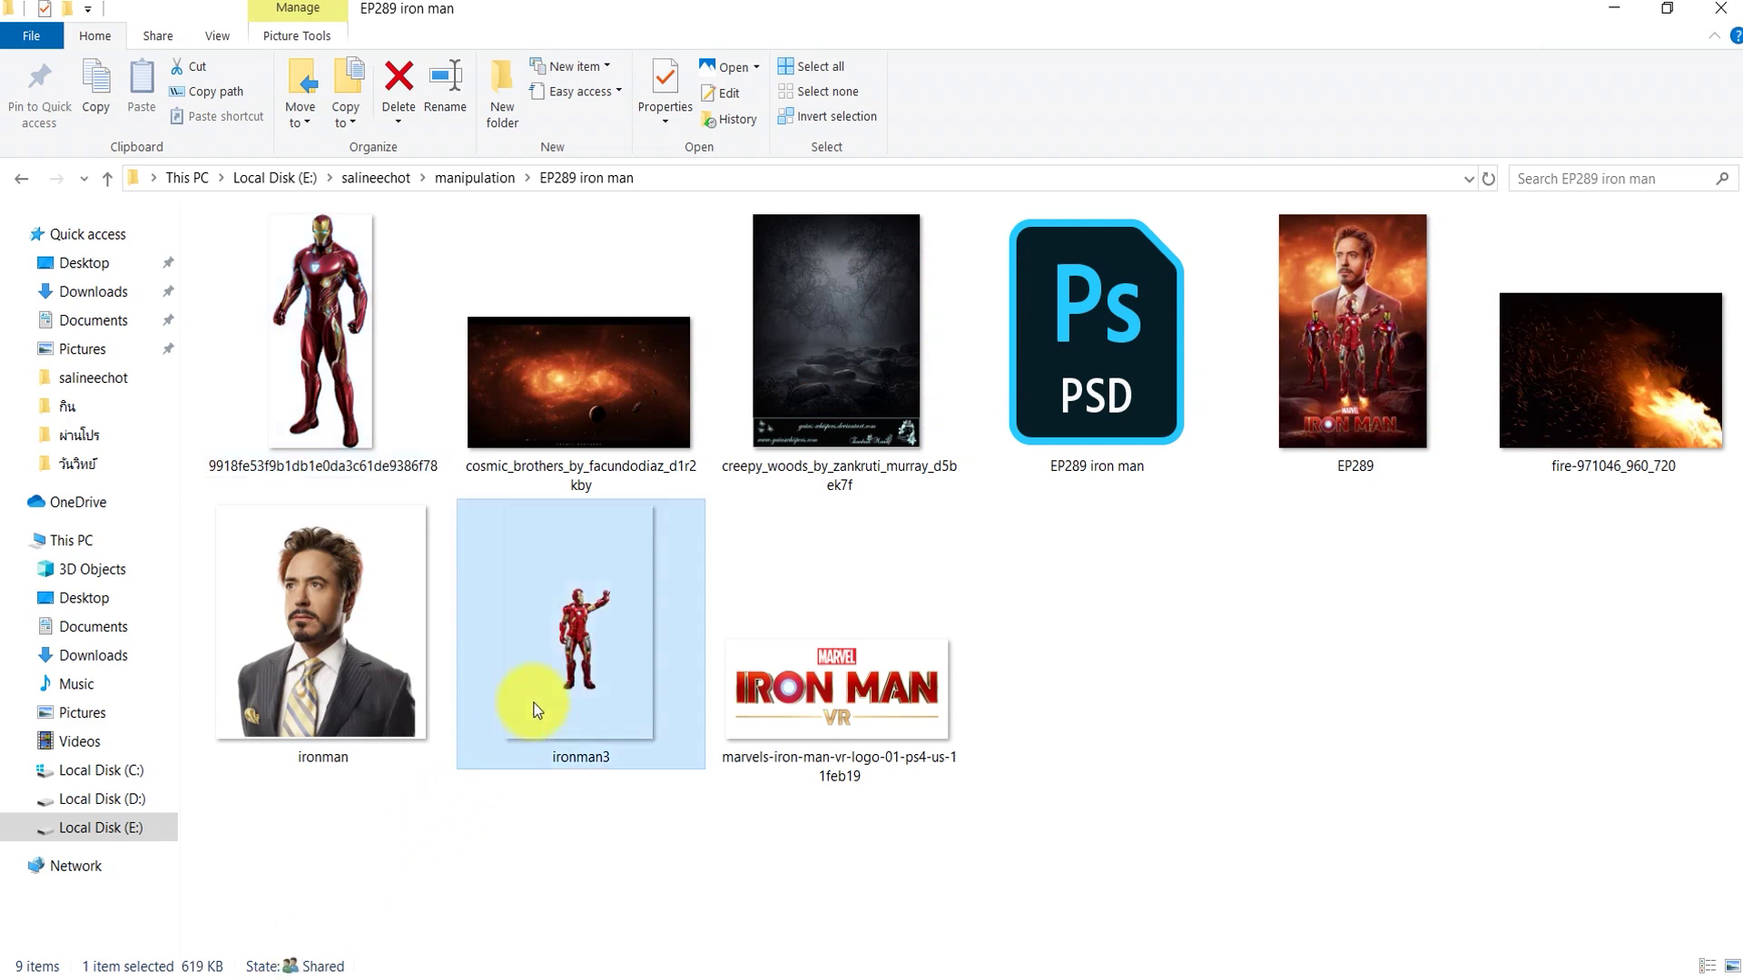
left_click_drag(463, 840, 308, 911)
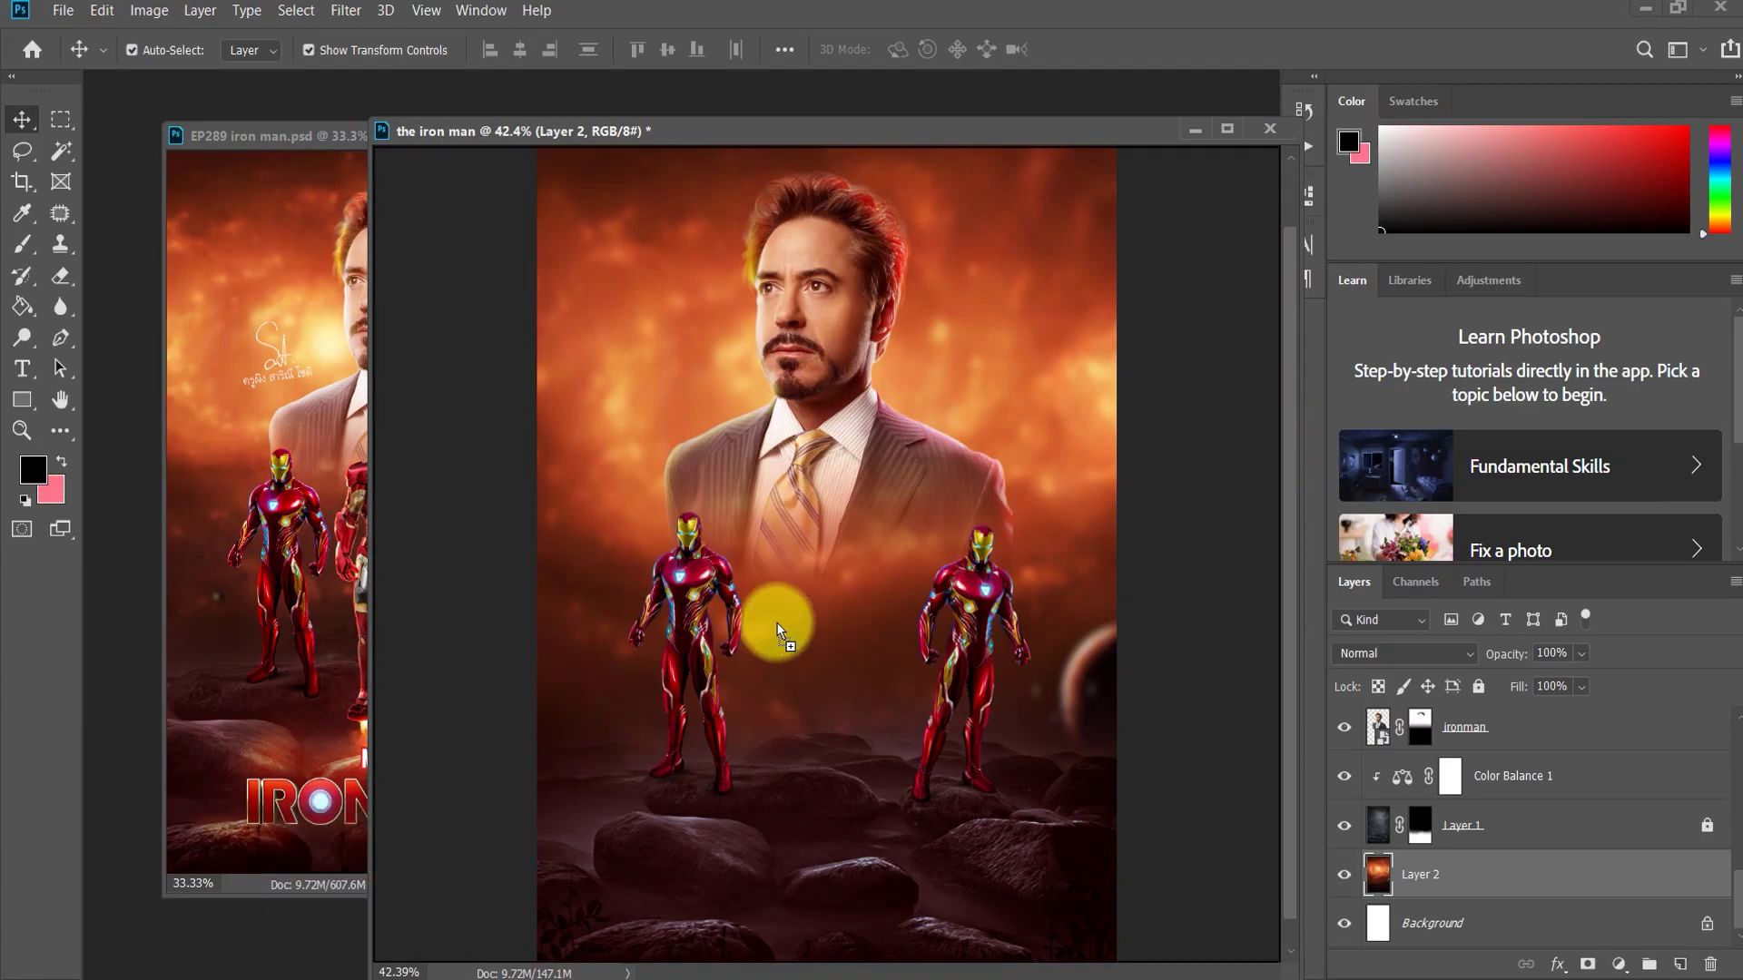
left_click_drag(308, 911, 855, 583)
Step: Move the ironman3 layer to the top of the Layers stack and reselect the centre Iron Man
mouse_move(1507, 871)
left_mouse_down()
mouse_move(1490, 695)
mouse_move(1499, 717)
left_mouse_up()
left_click_drag(837, 521, 826, 555)
scroll(887, 556, "down", 2)
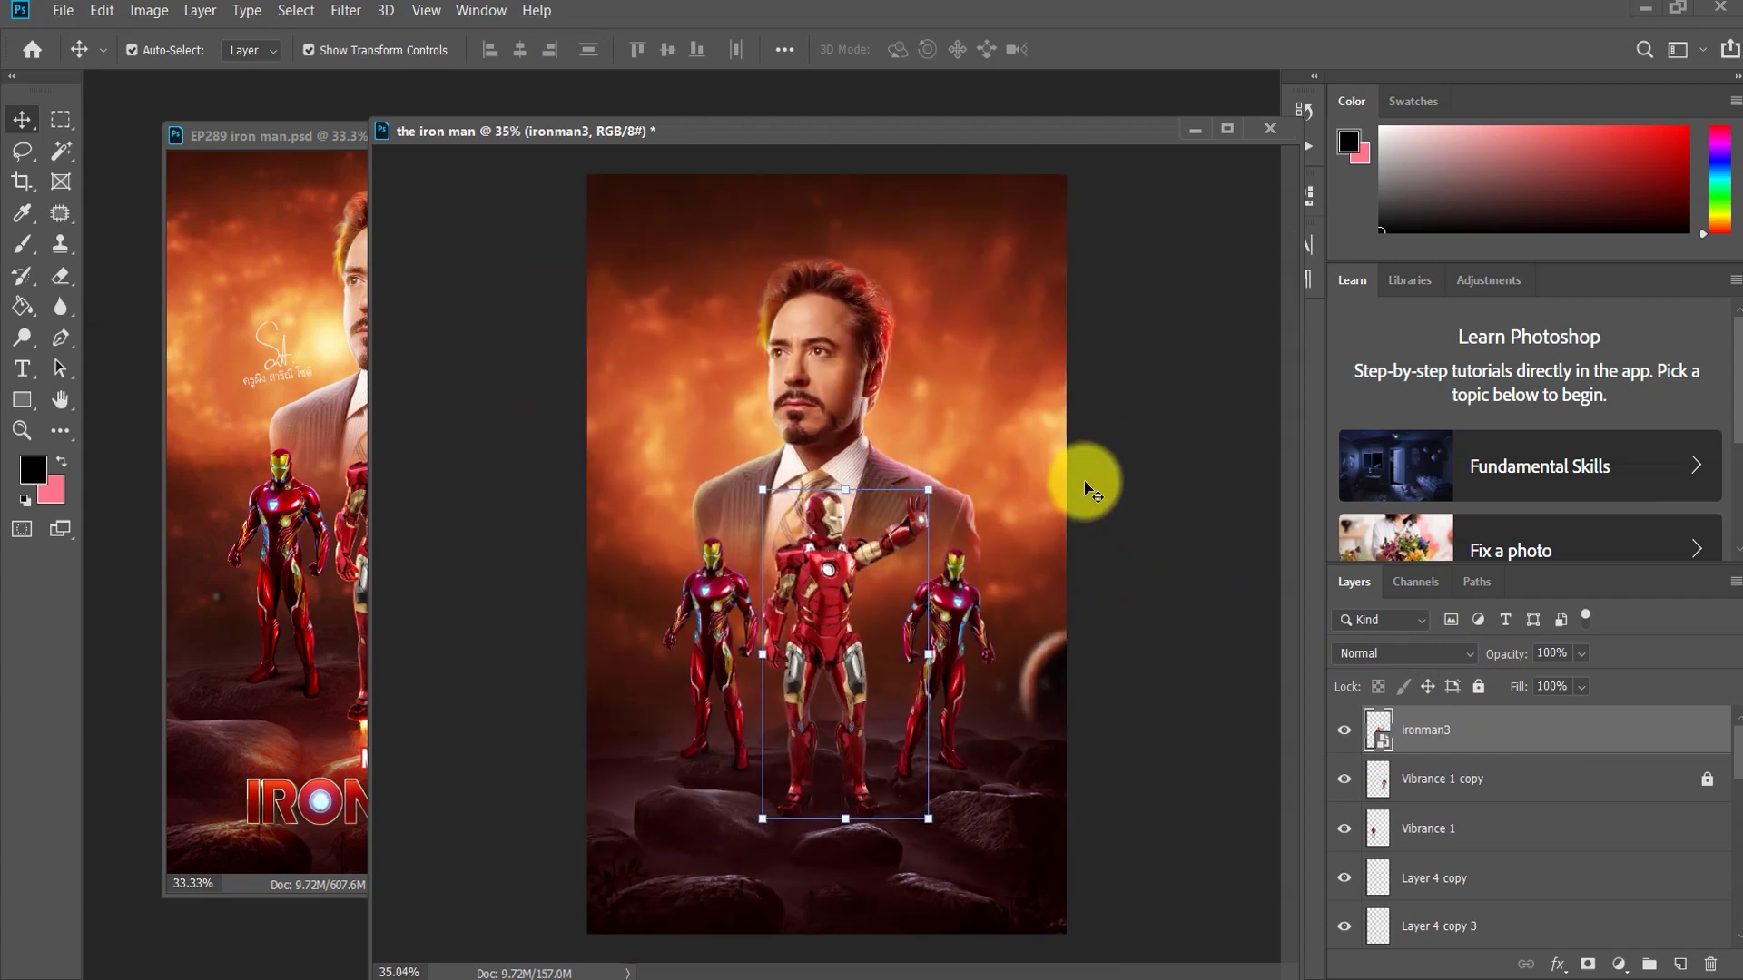
left_click(1089, 490)
scroll(1059, 530, "up", 1)
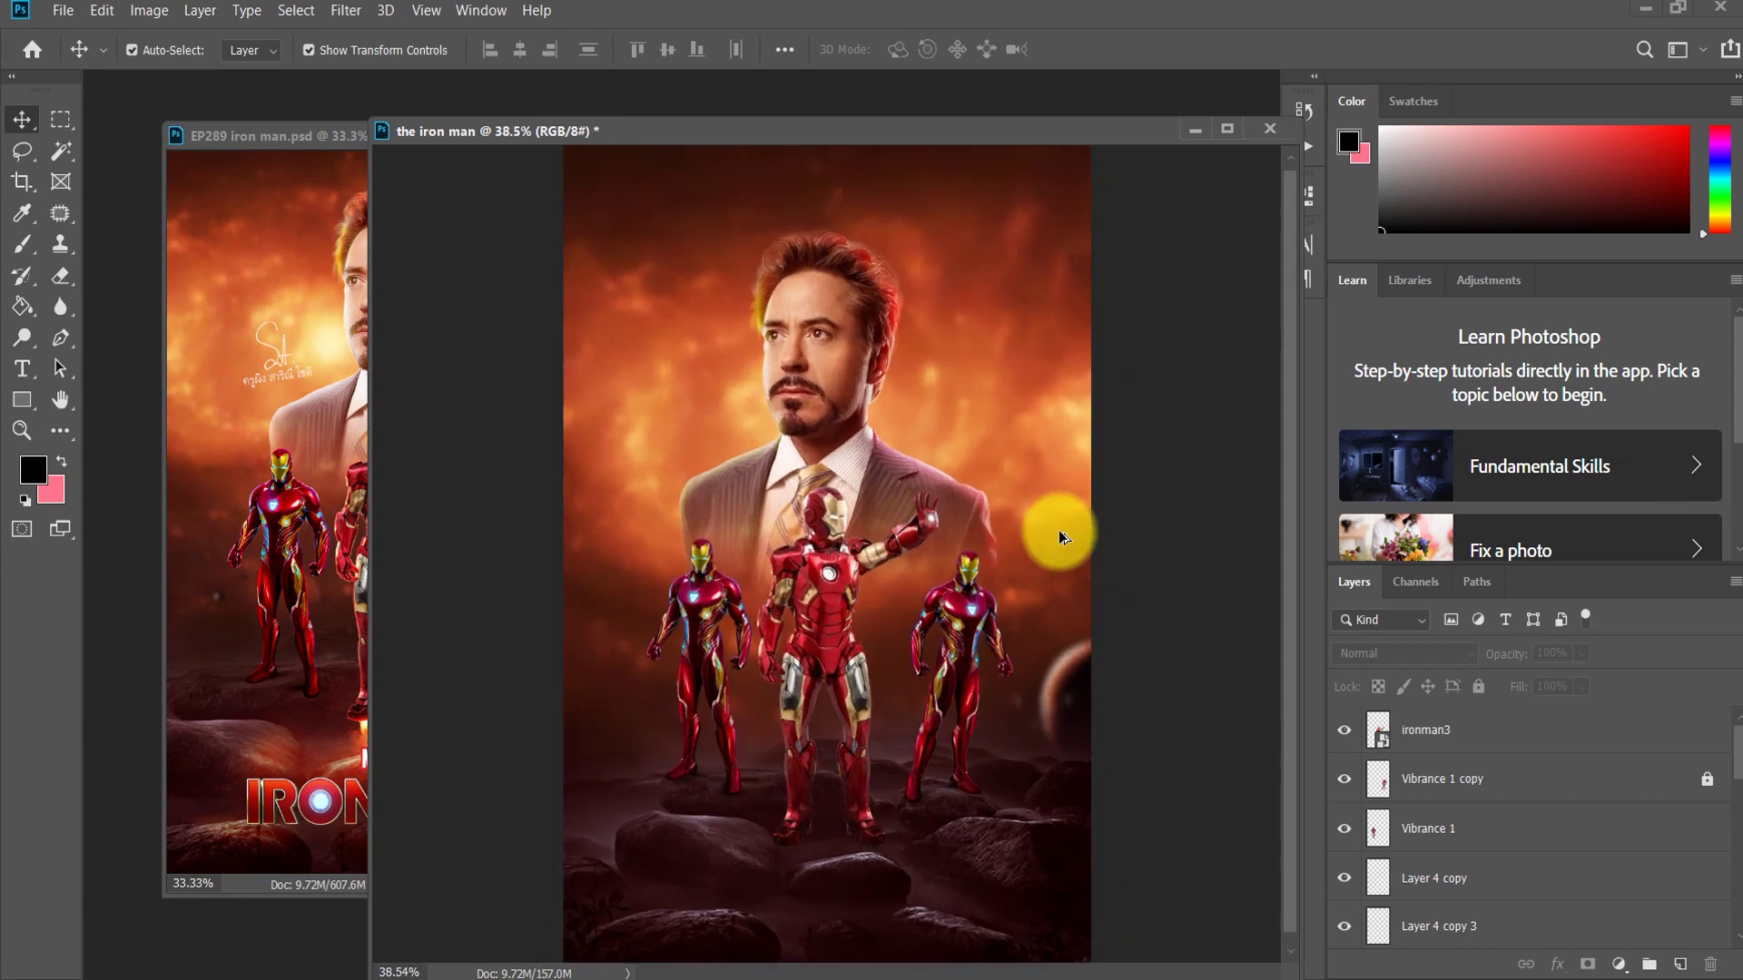
left_click(796, 563)
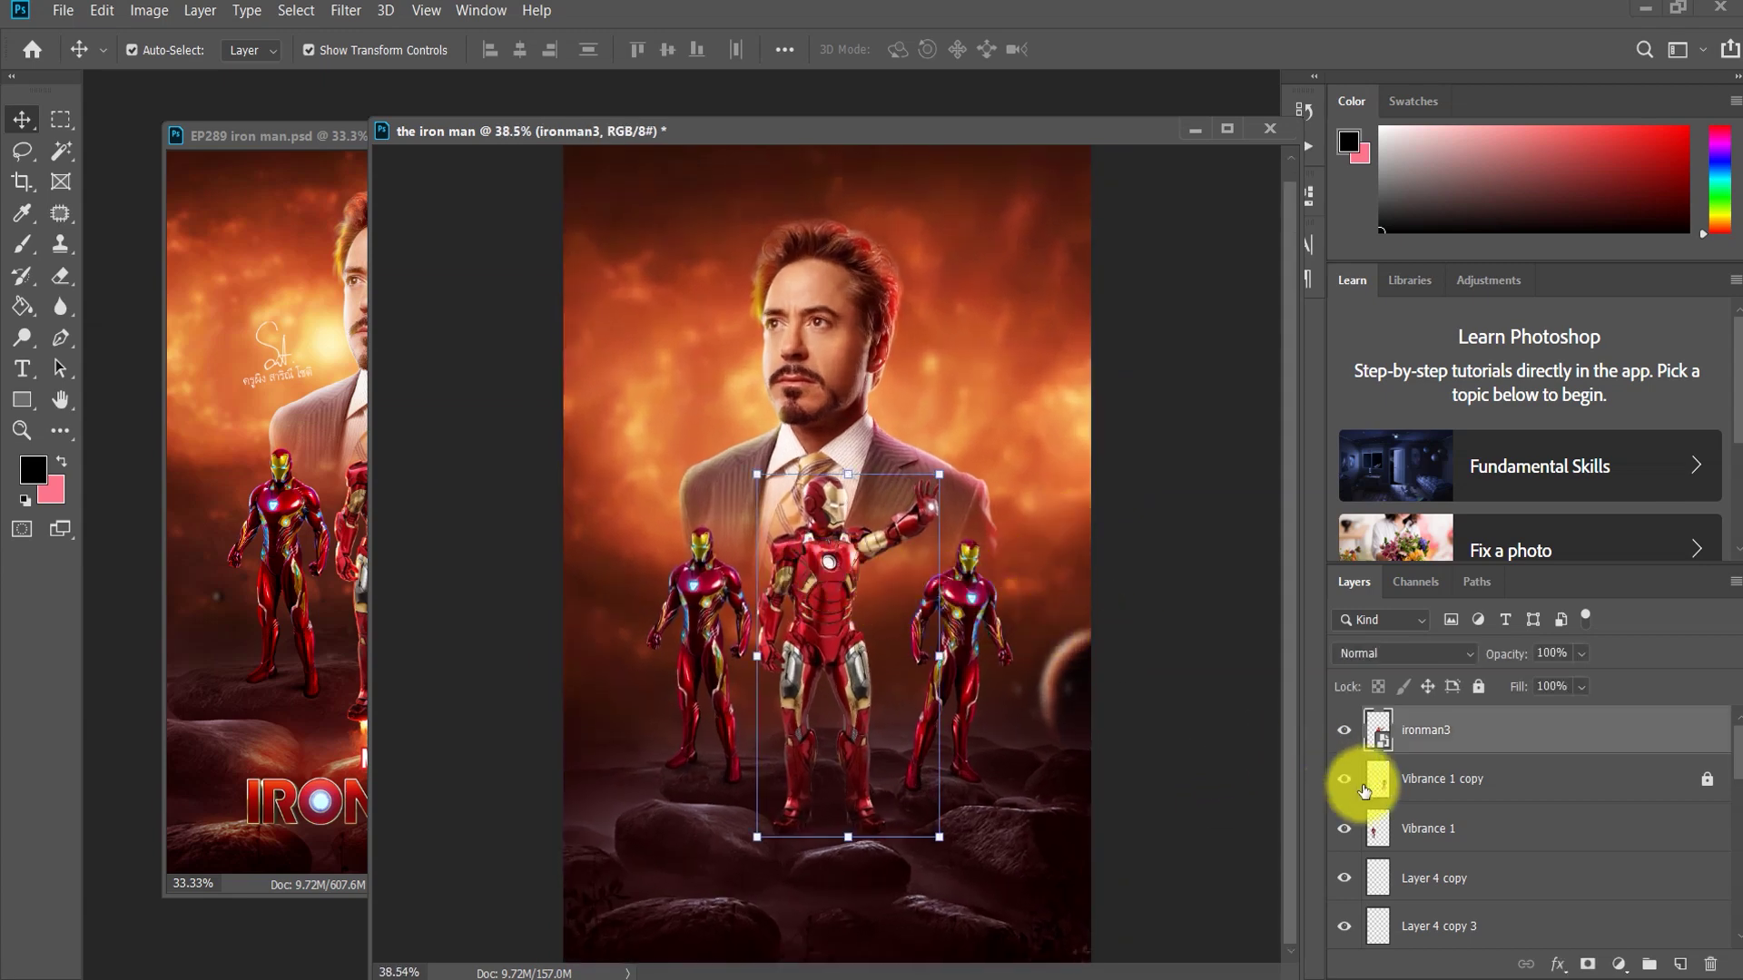
left_click(1556, 970)
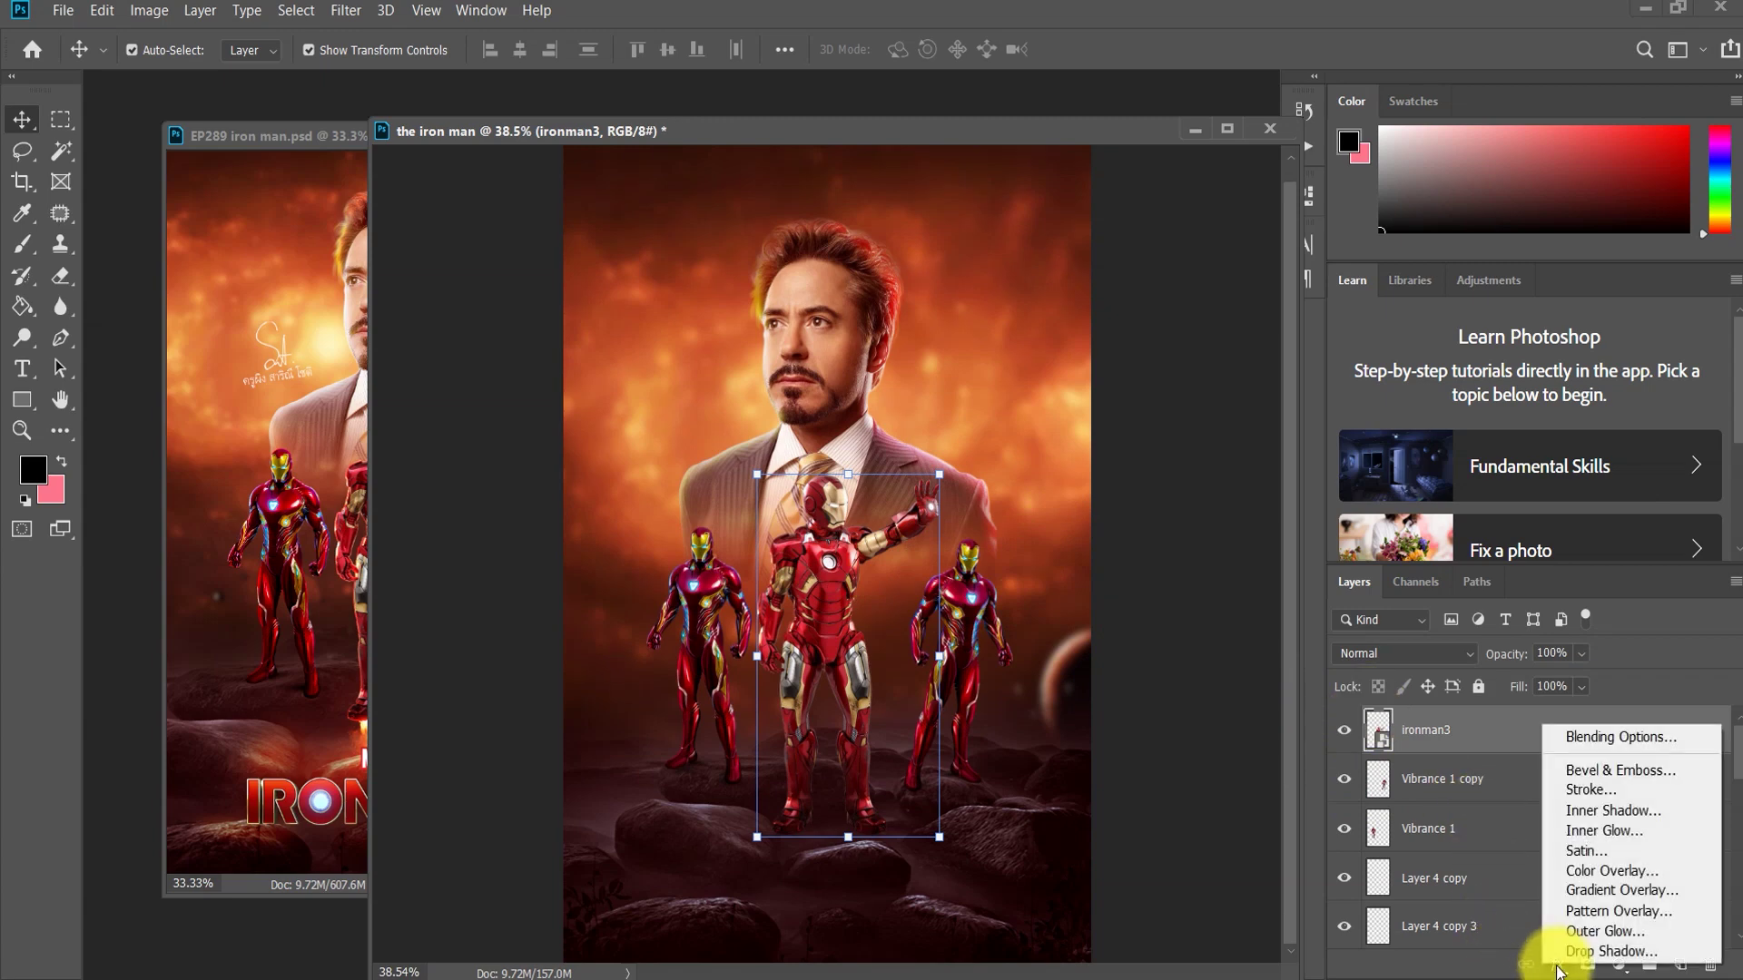
Step: Add an orange Color Dodge Inner Glow to the centre Iron Man, roughing in size and opacity
left_click(1595, 830)
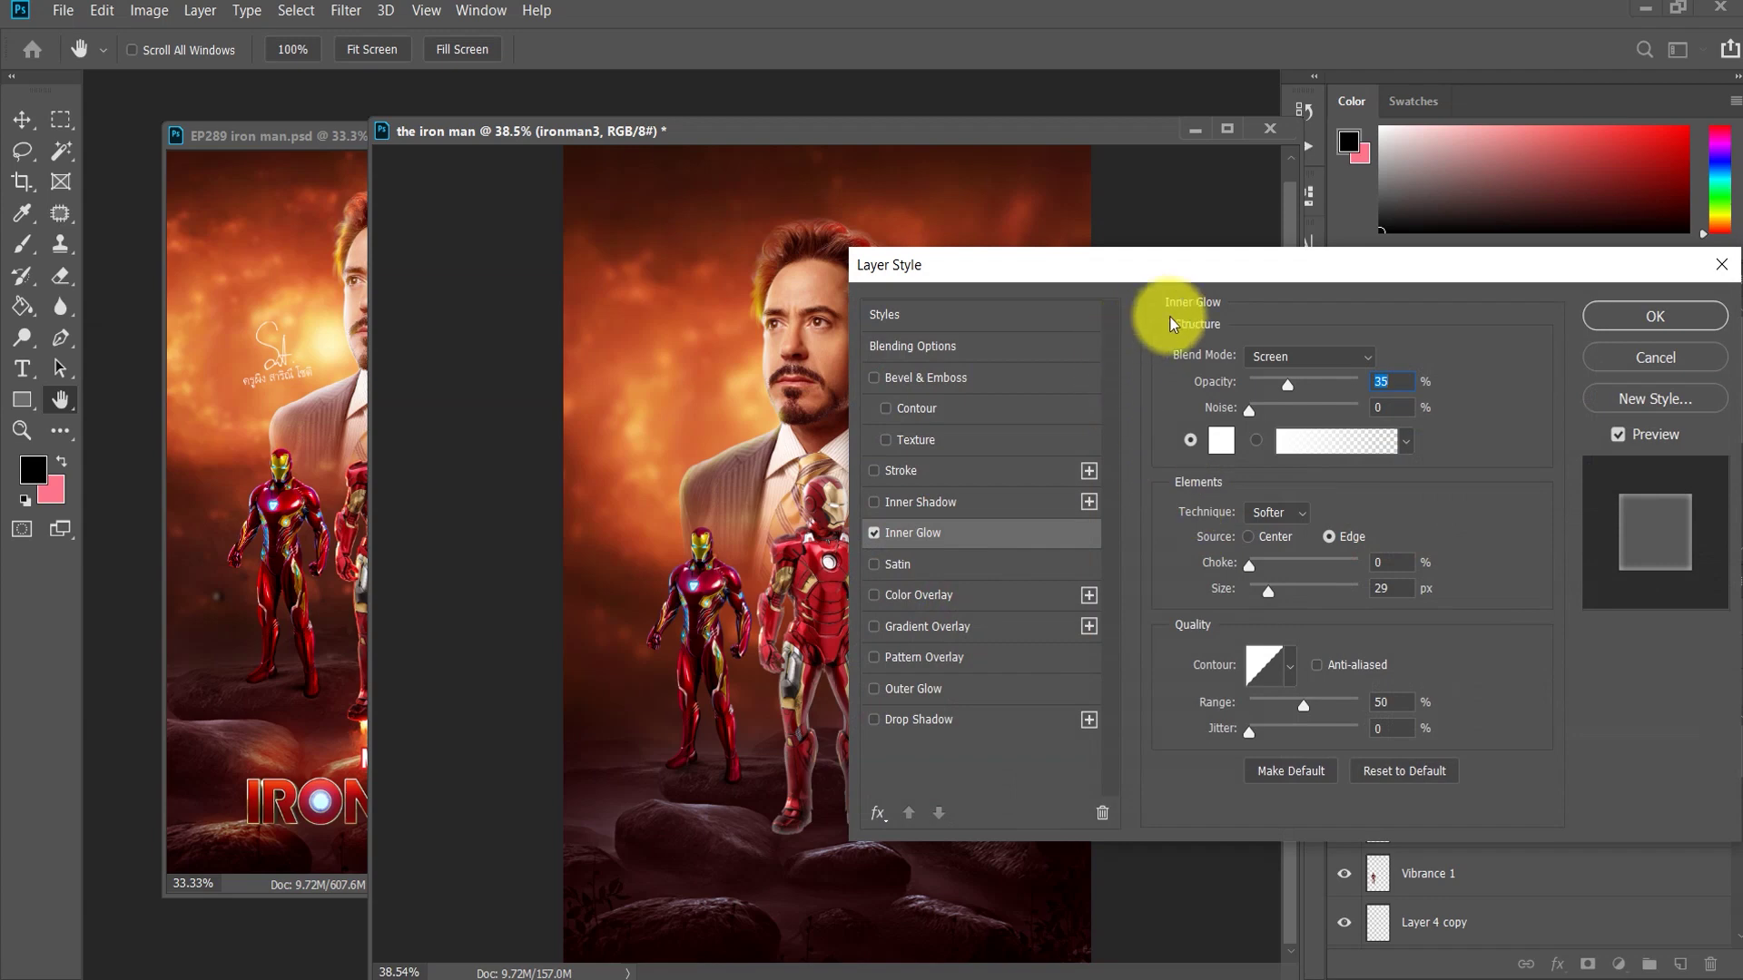
left_click(1321, 359)
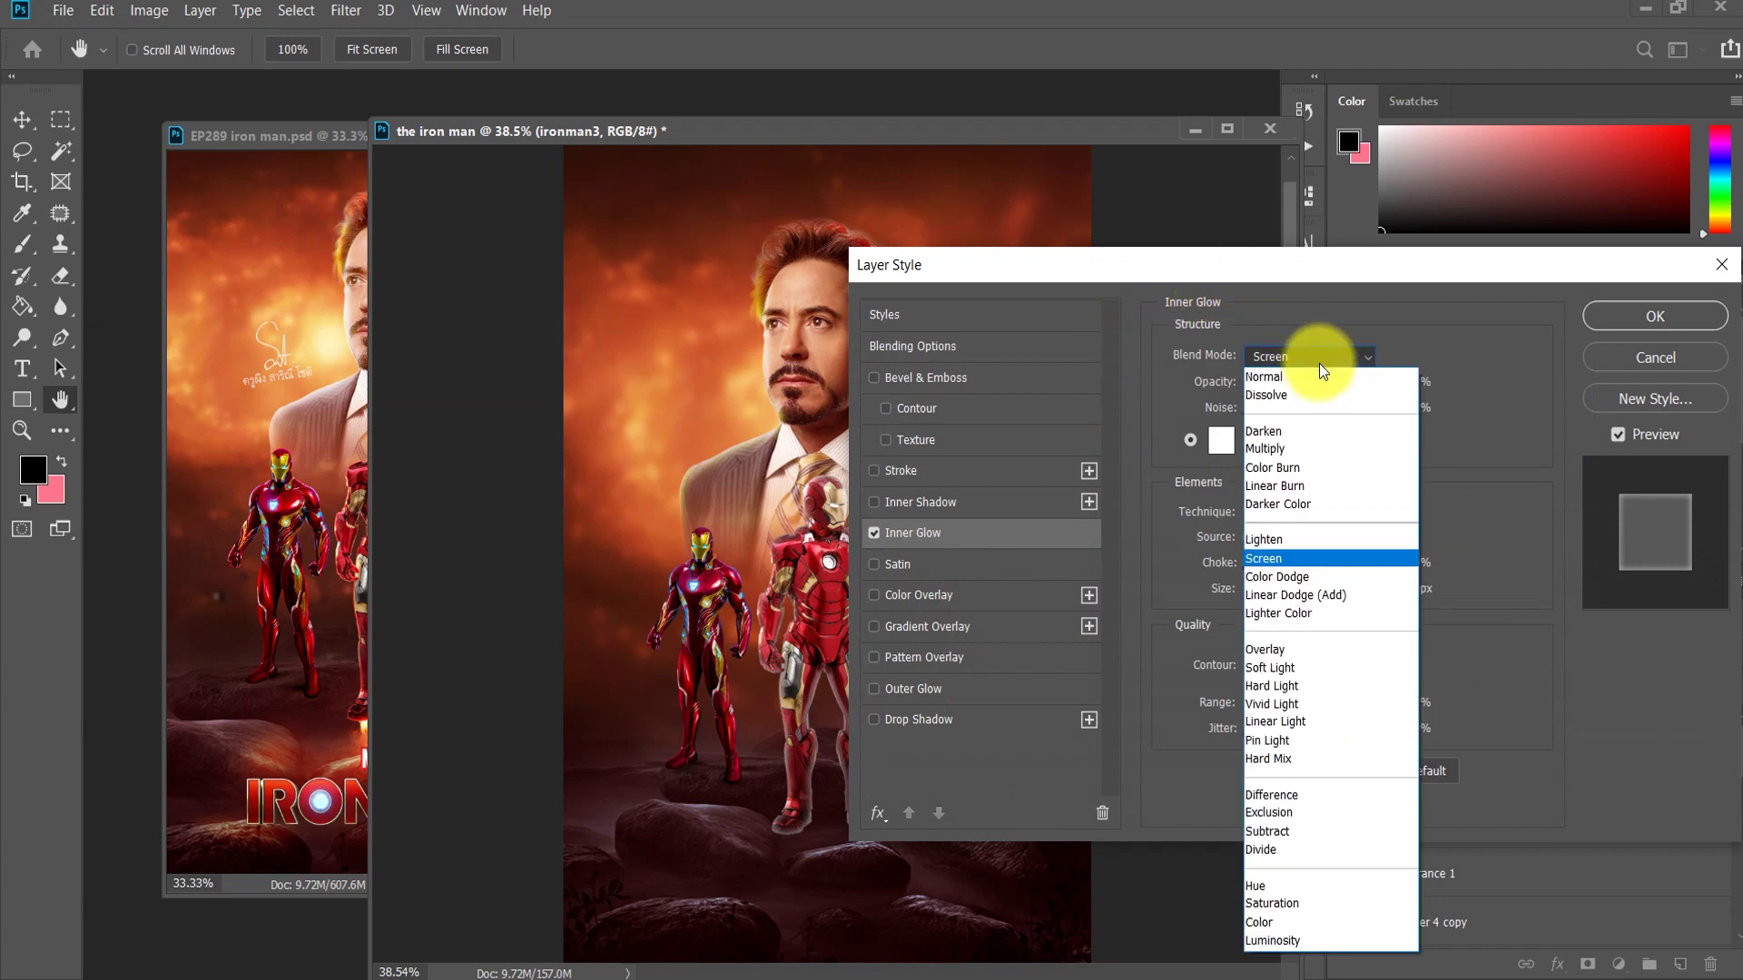
left_click(1324, 576)
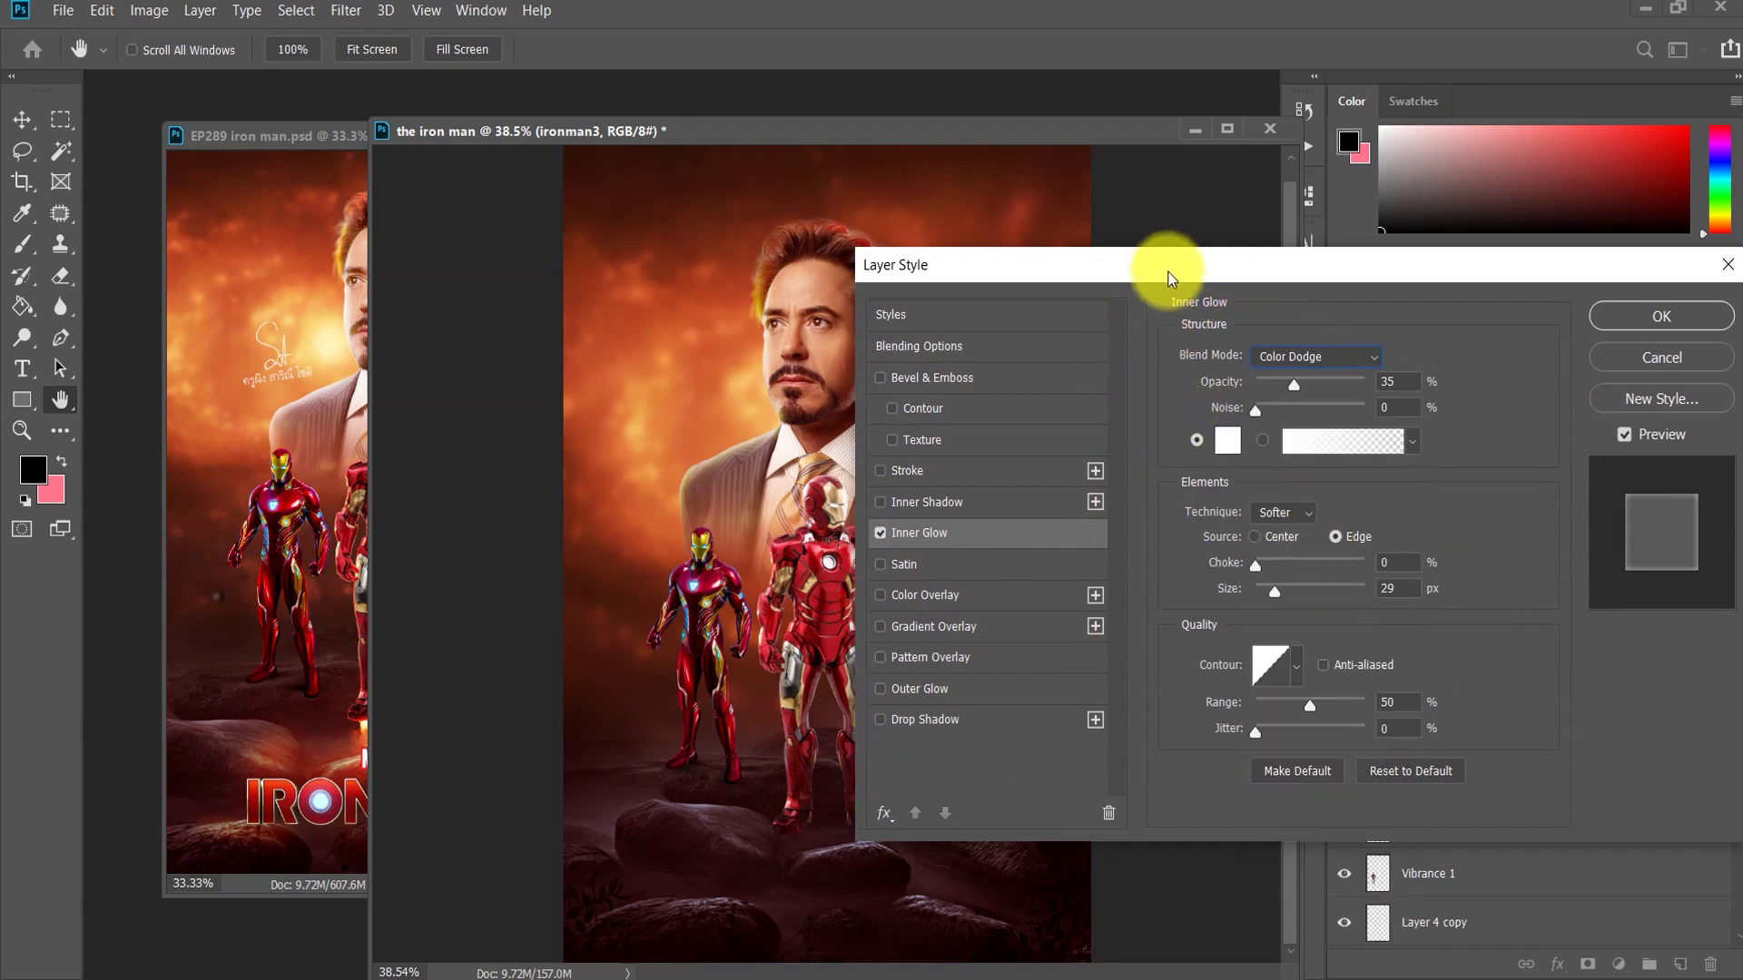
left_click_drag(1167, 272, 1246, 268)
left_click(1298, 437)
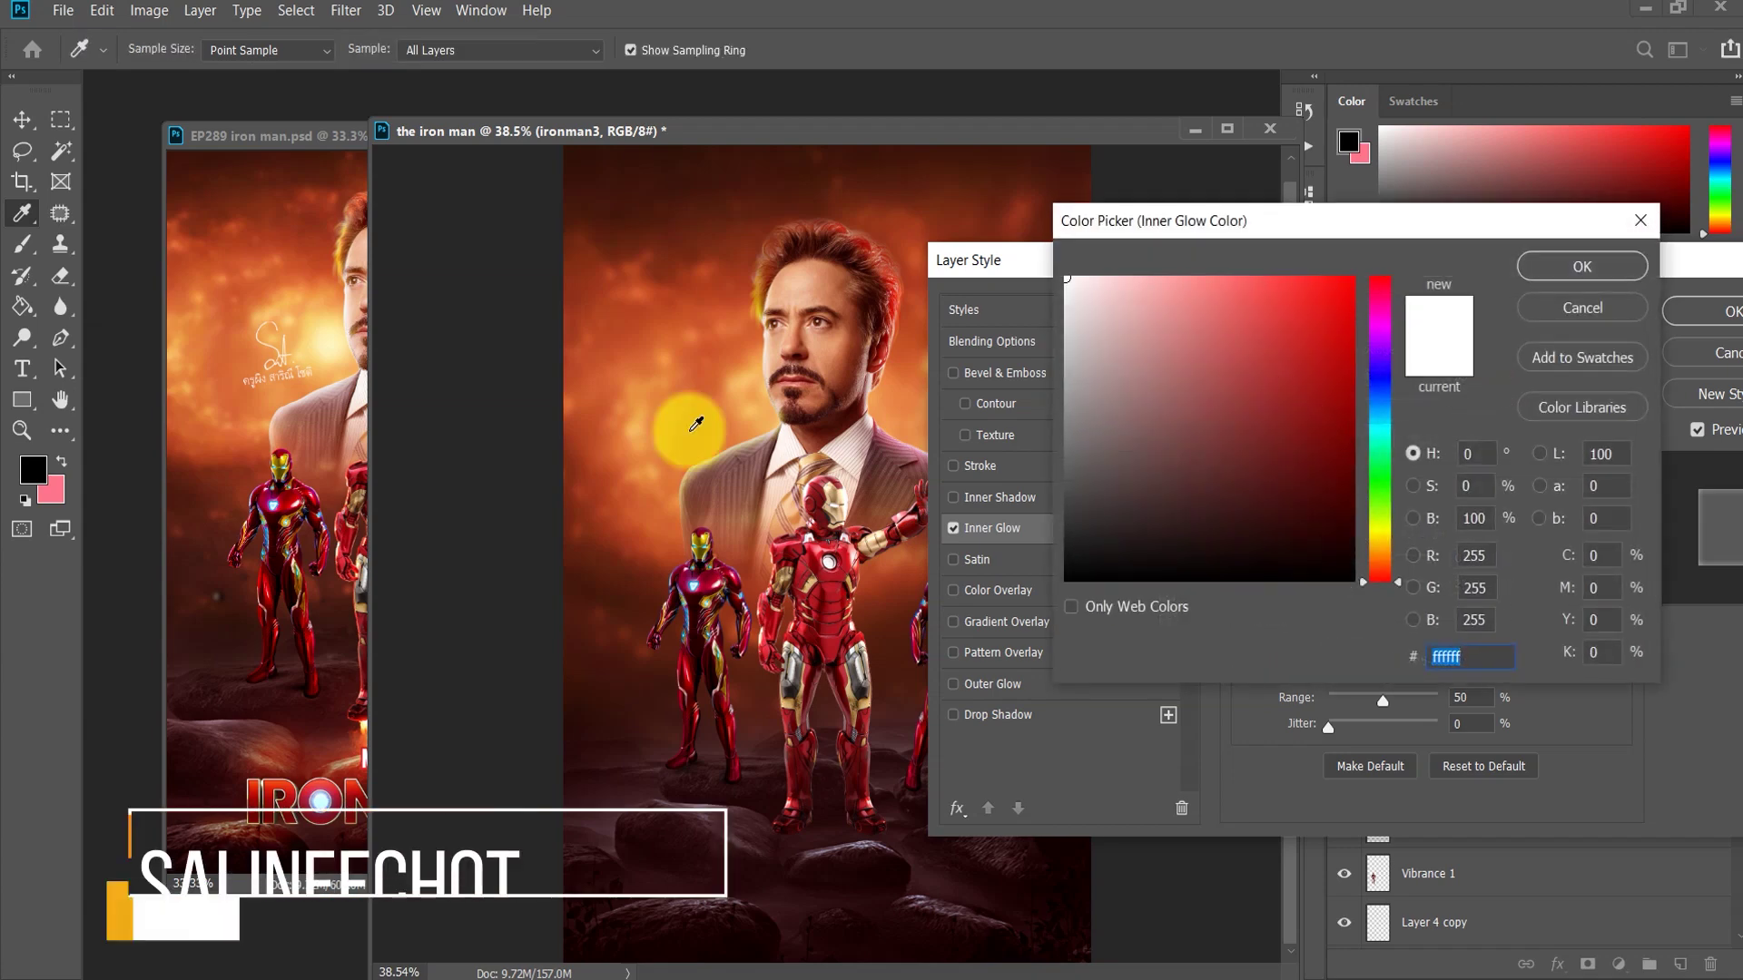
left_click(641, 421)
left_click(1275, 269)
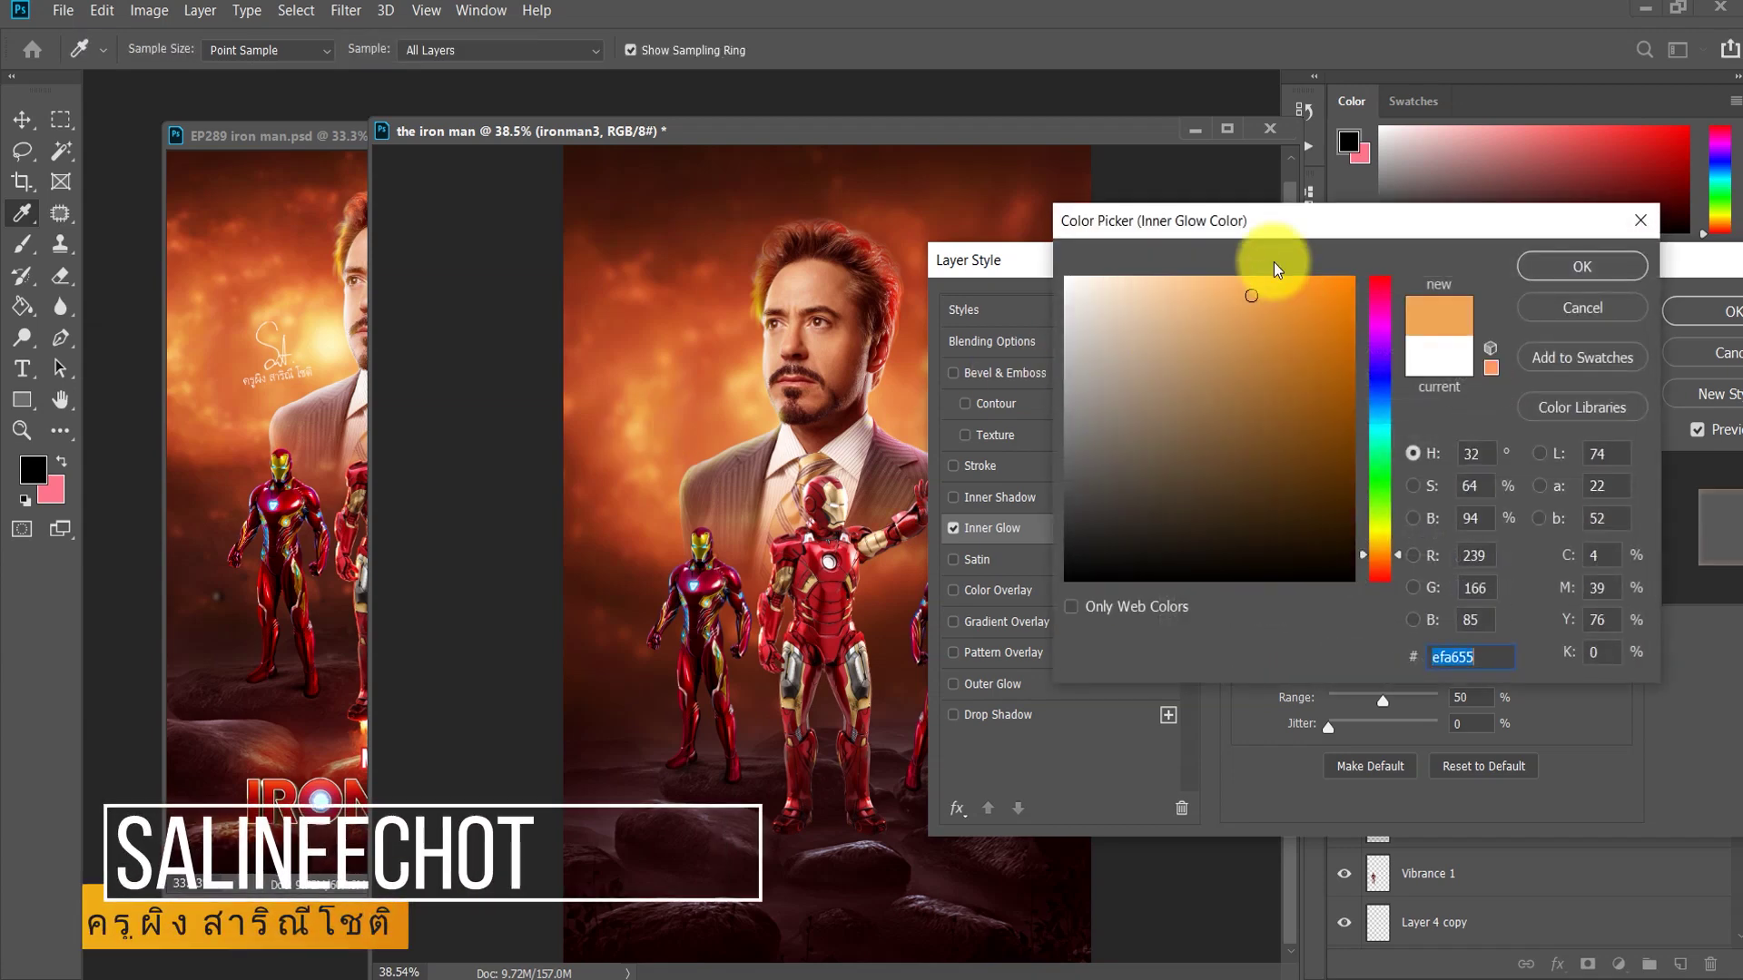
left_click(1489, 659)
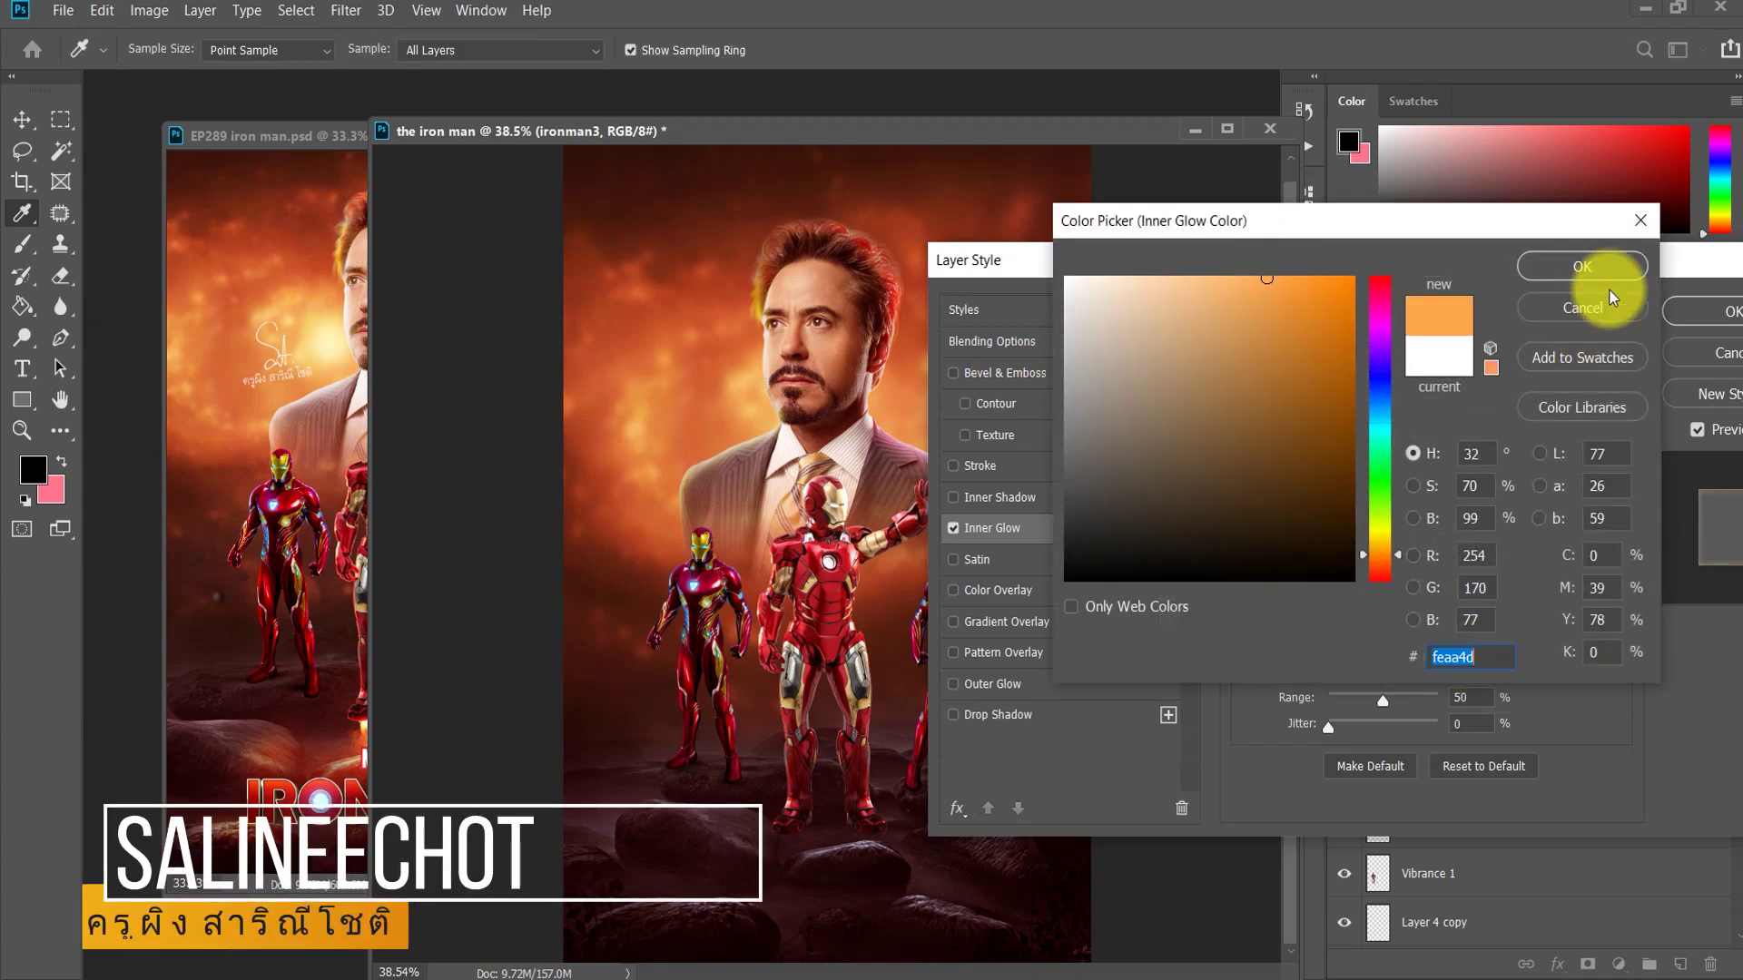
left_click(1609, 273)
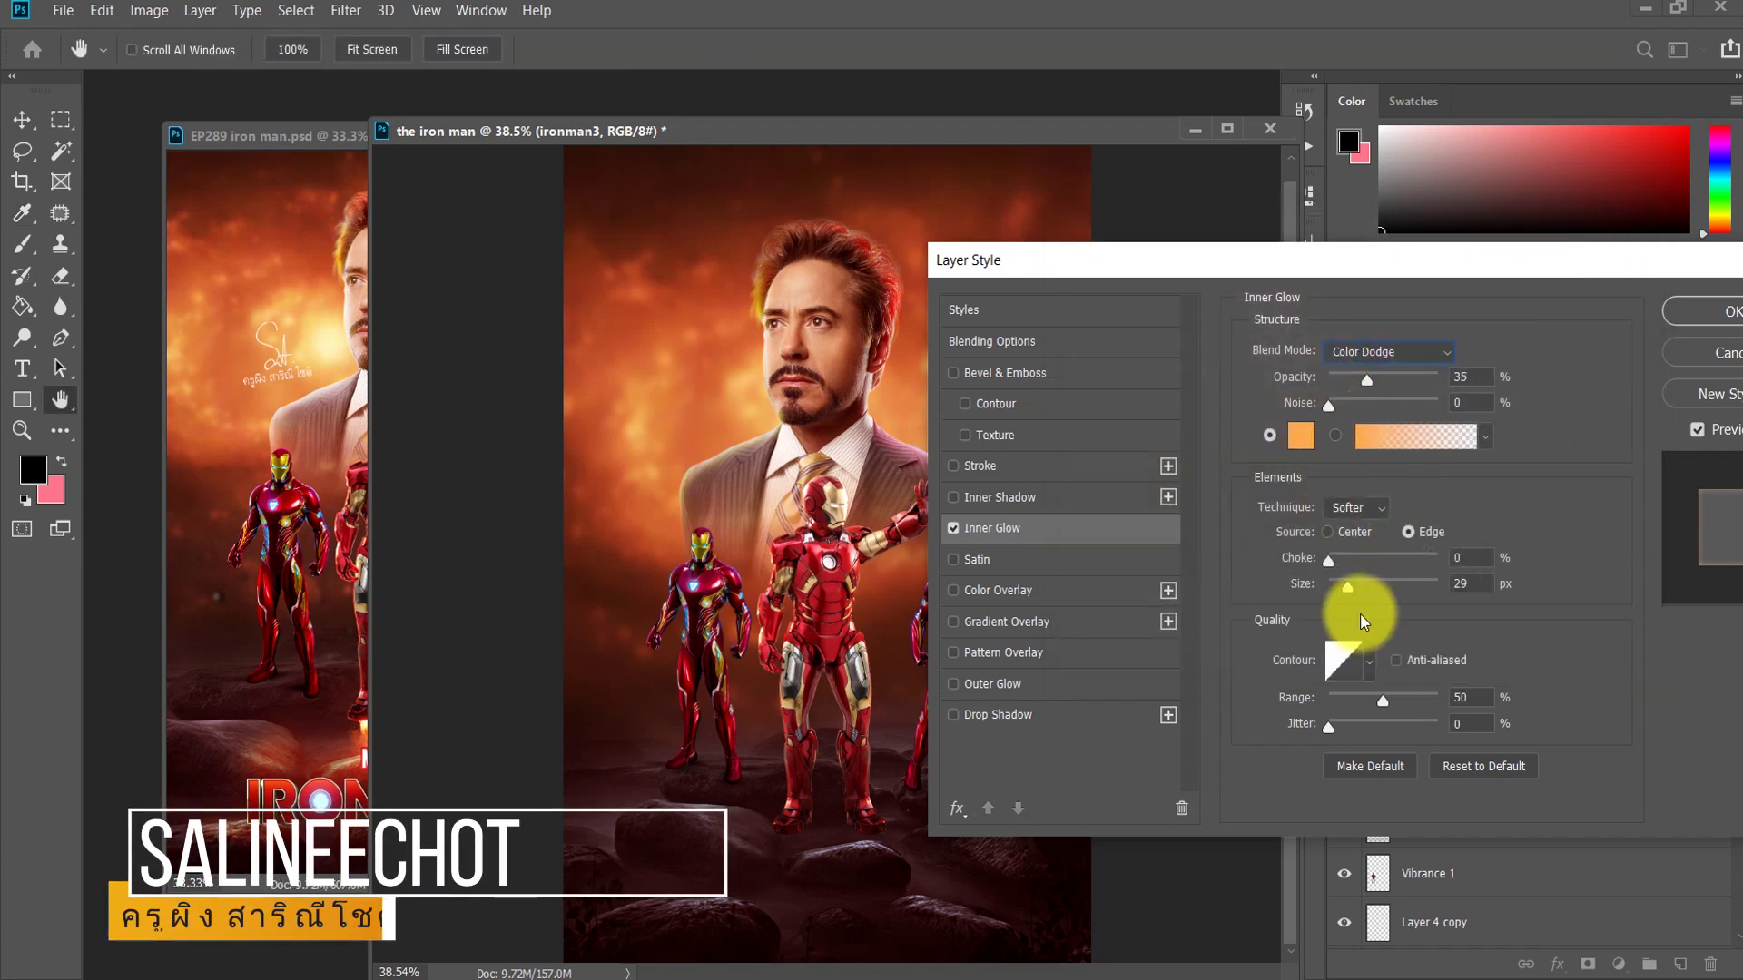
left_click_drag(1349, 588, 1337, 586)
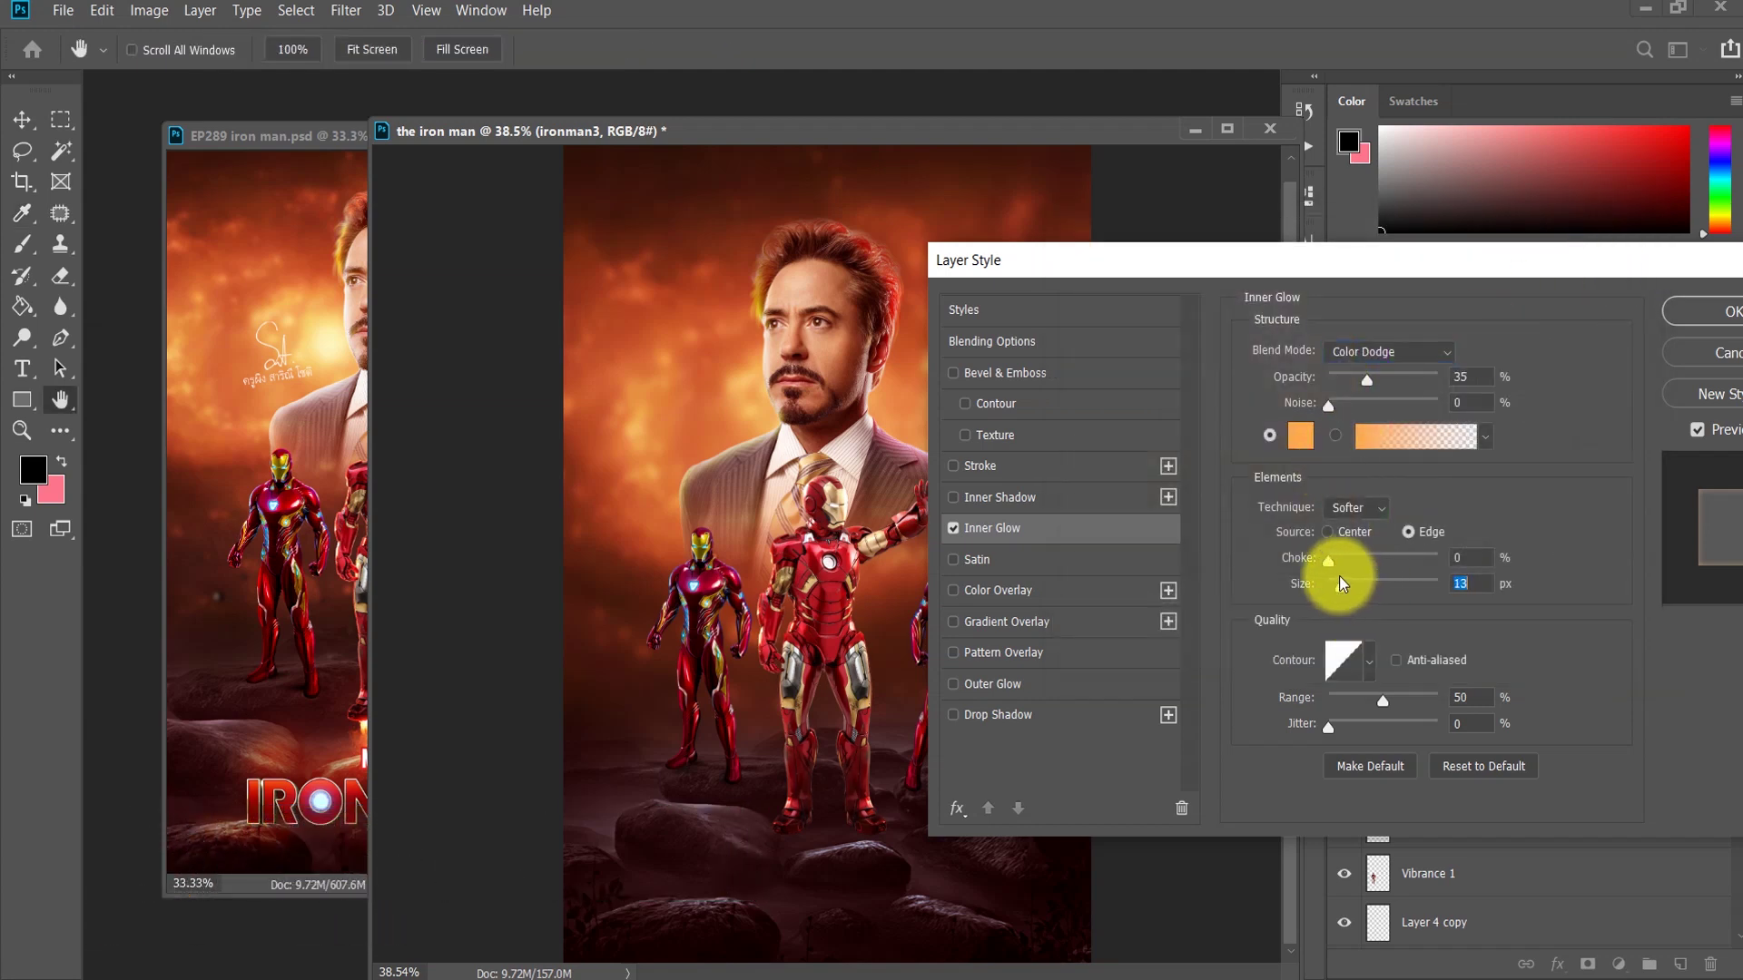
left_click_drag(1367, 379, 1416, 381)
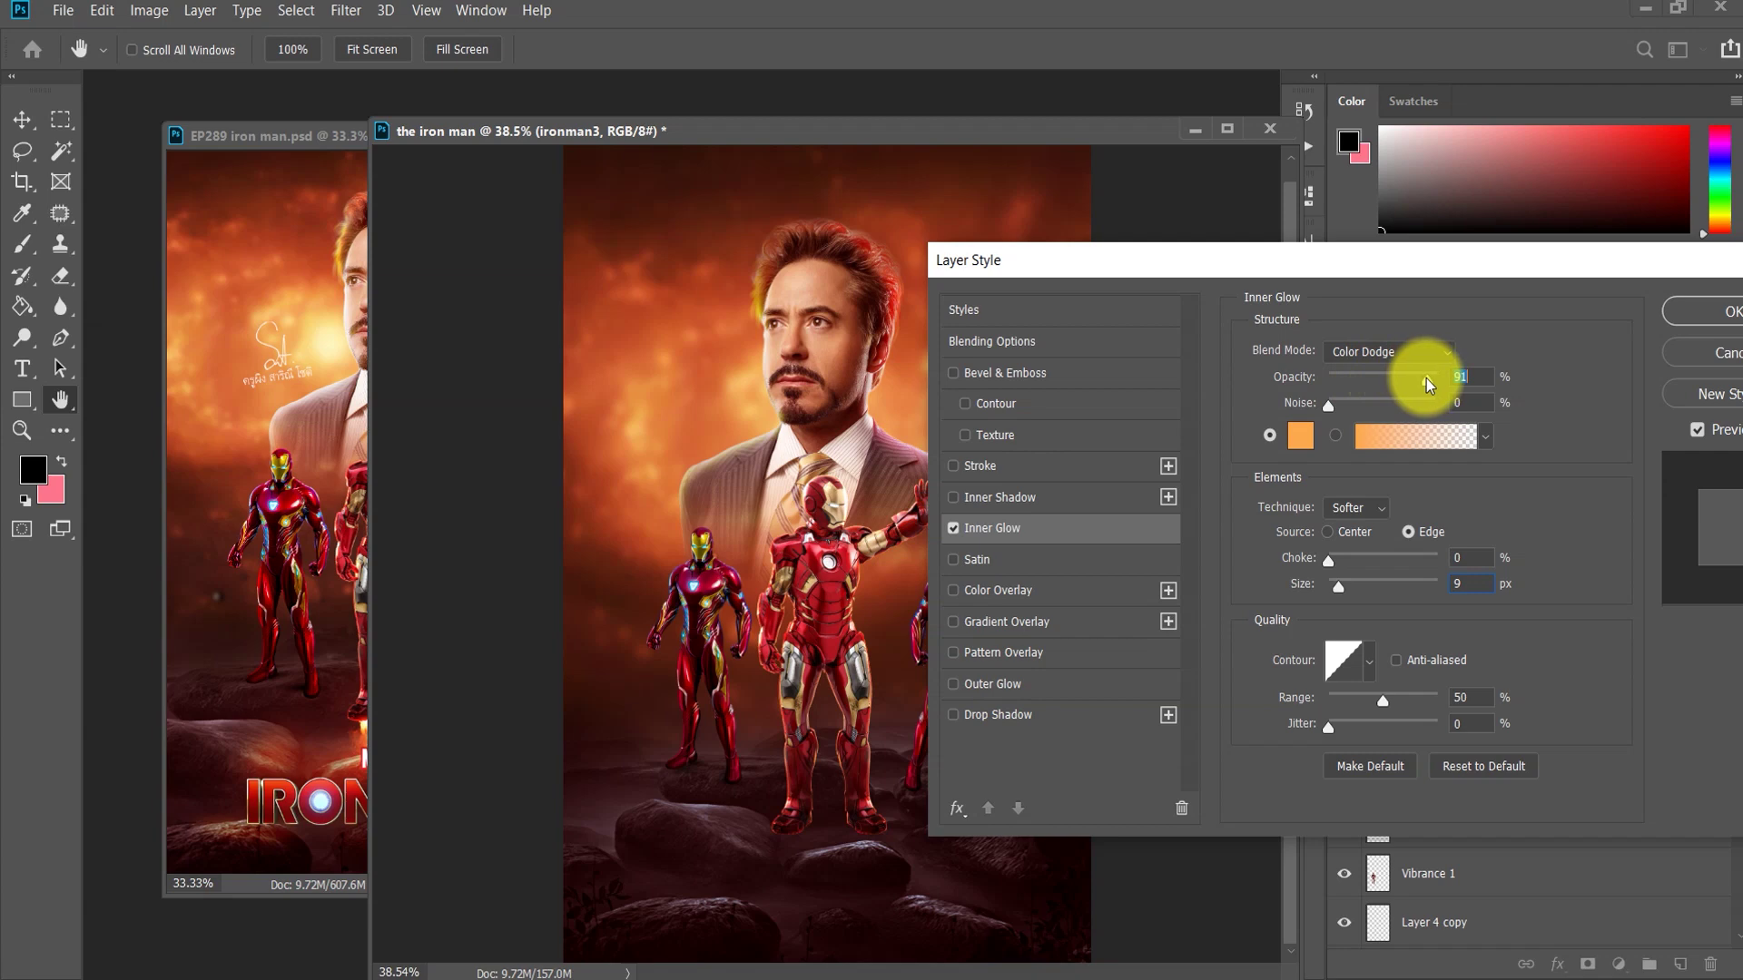
left_click_drag(1338, 585, 1342, 592)
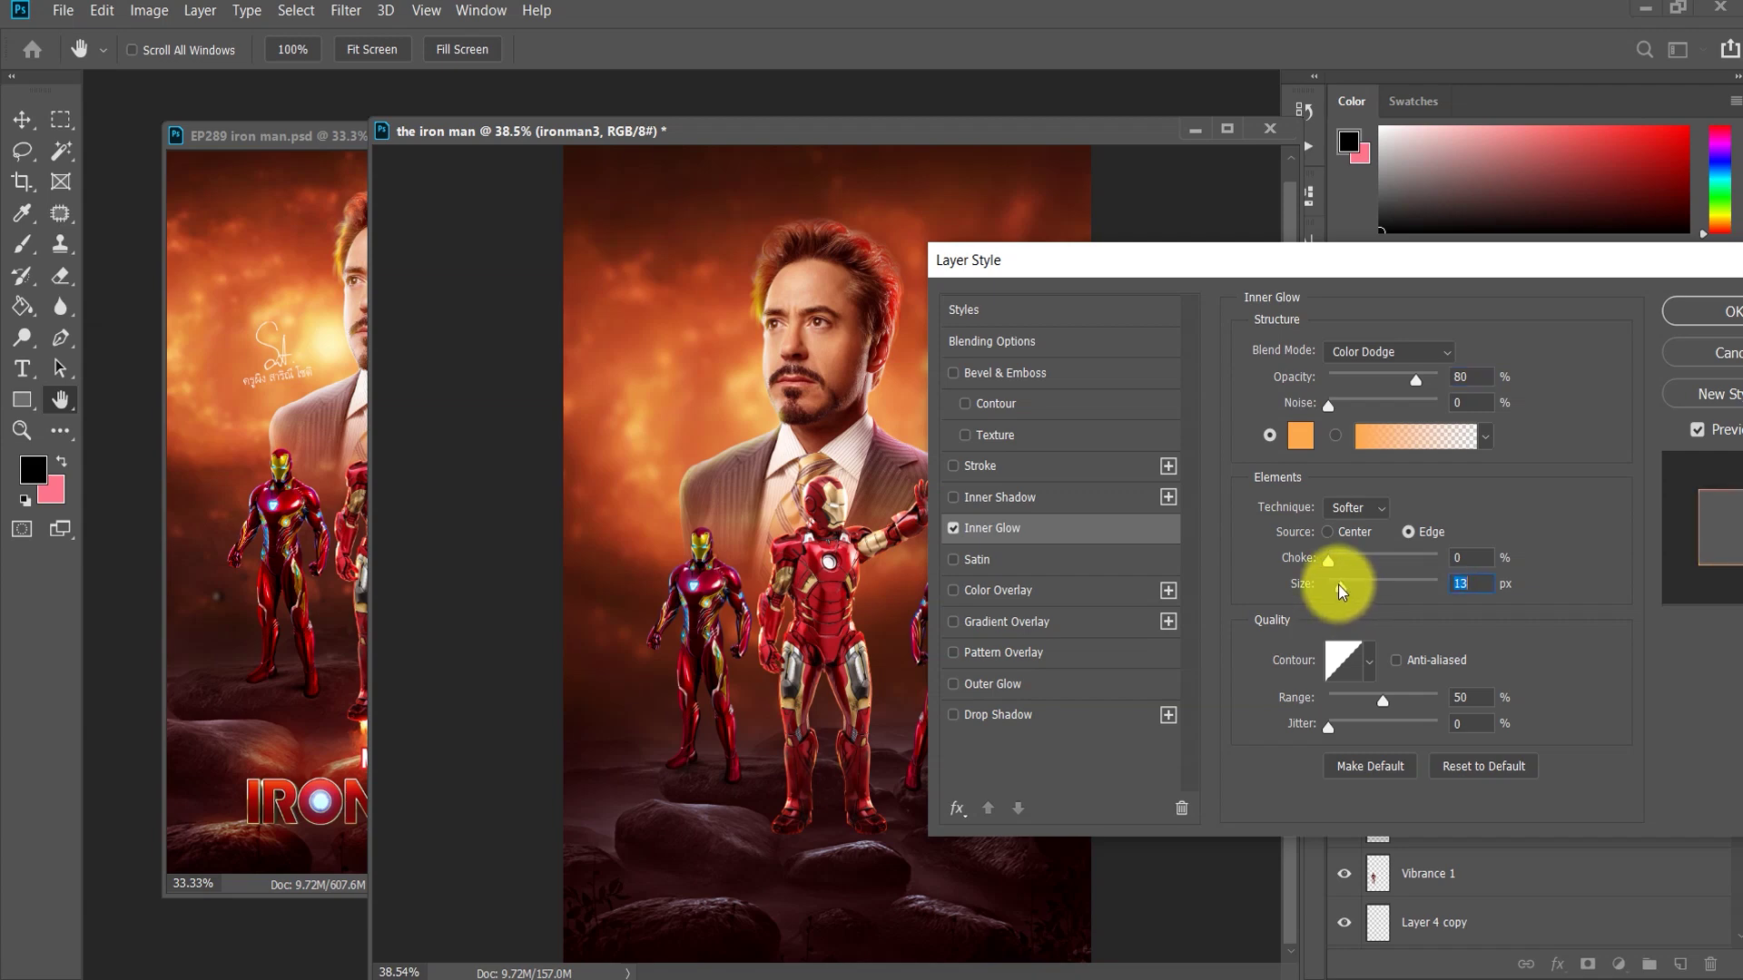
Step: Shift the glow to reddish-orange fe764d and apply it at 80% opacity, 13 px size
left_click(1300, 435)
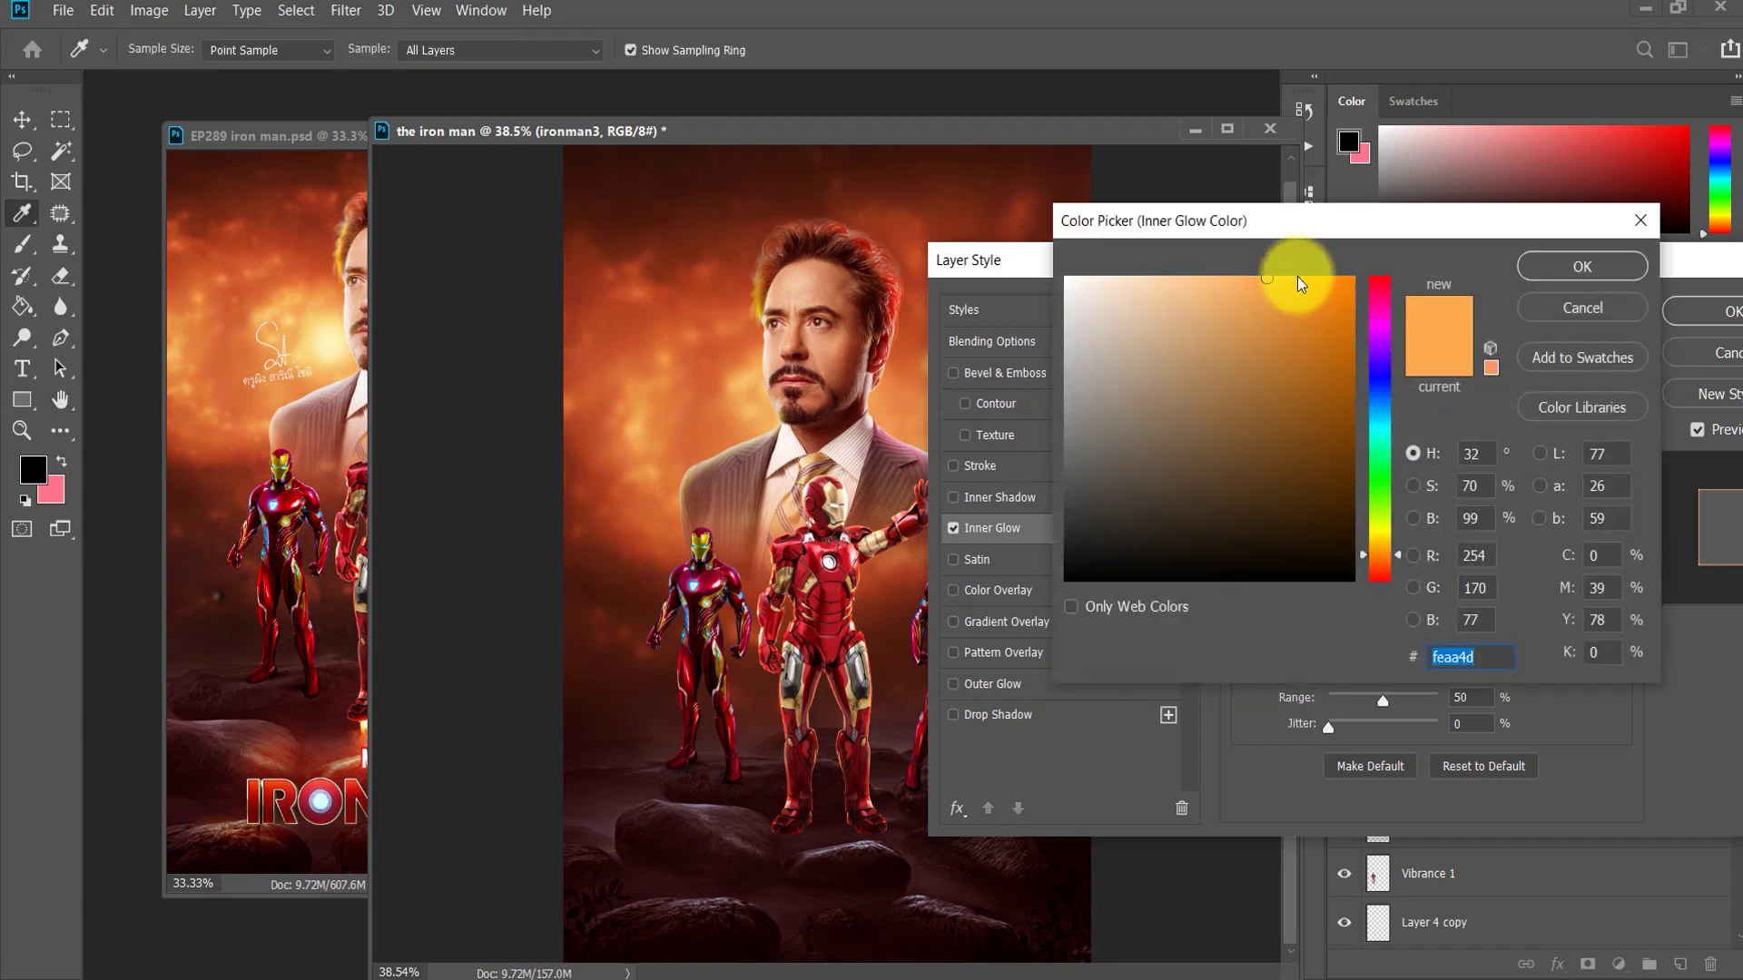
left_click(1382, 563)
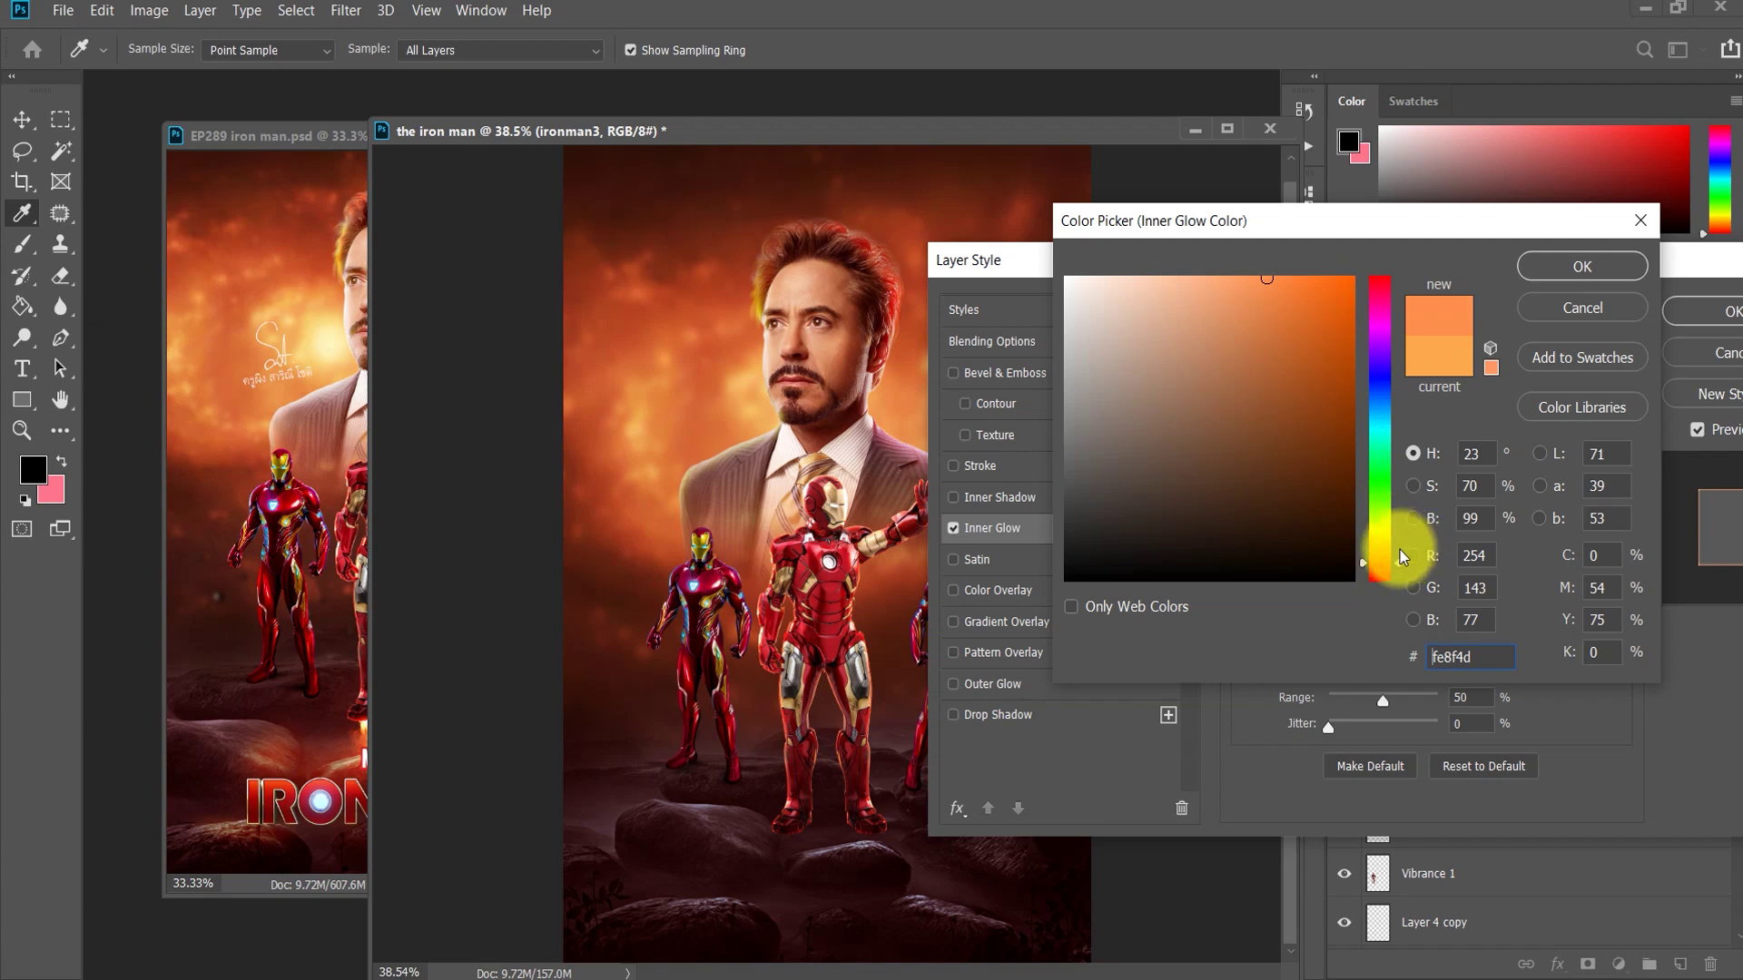
left_click(1384, 572)
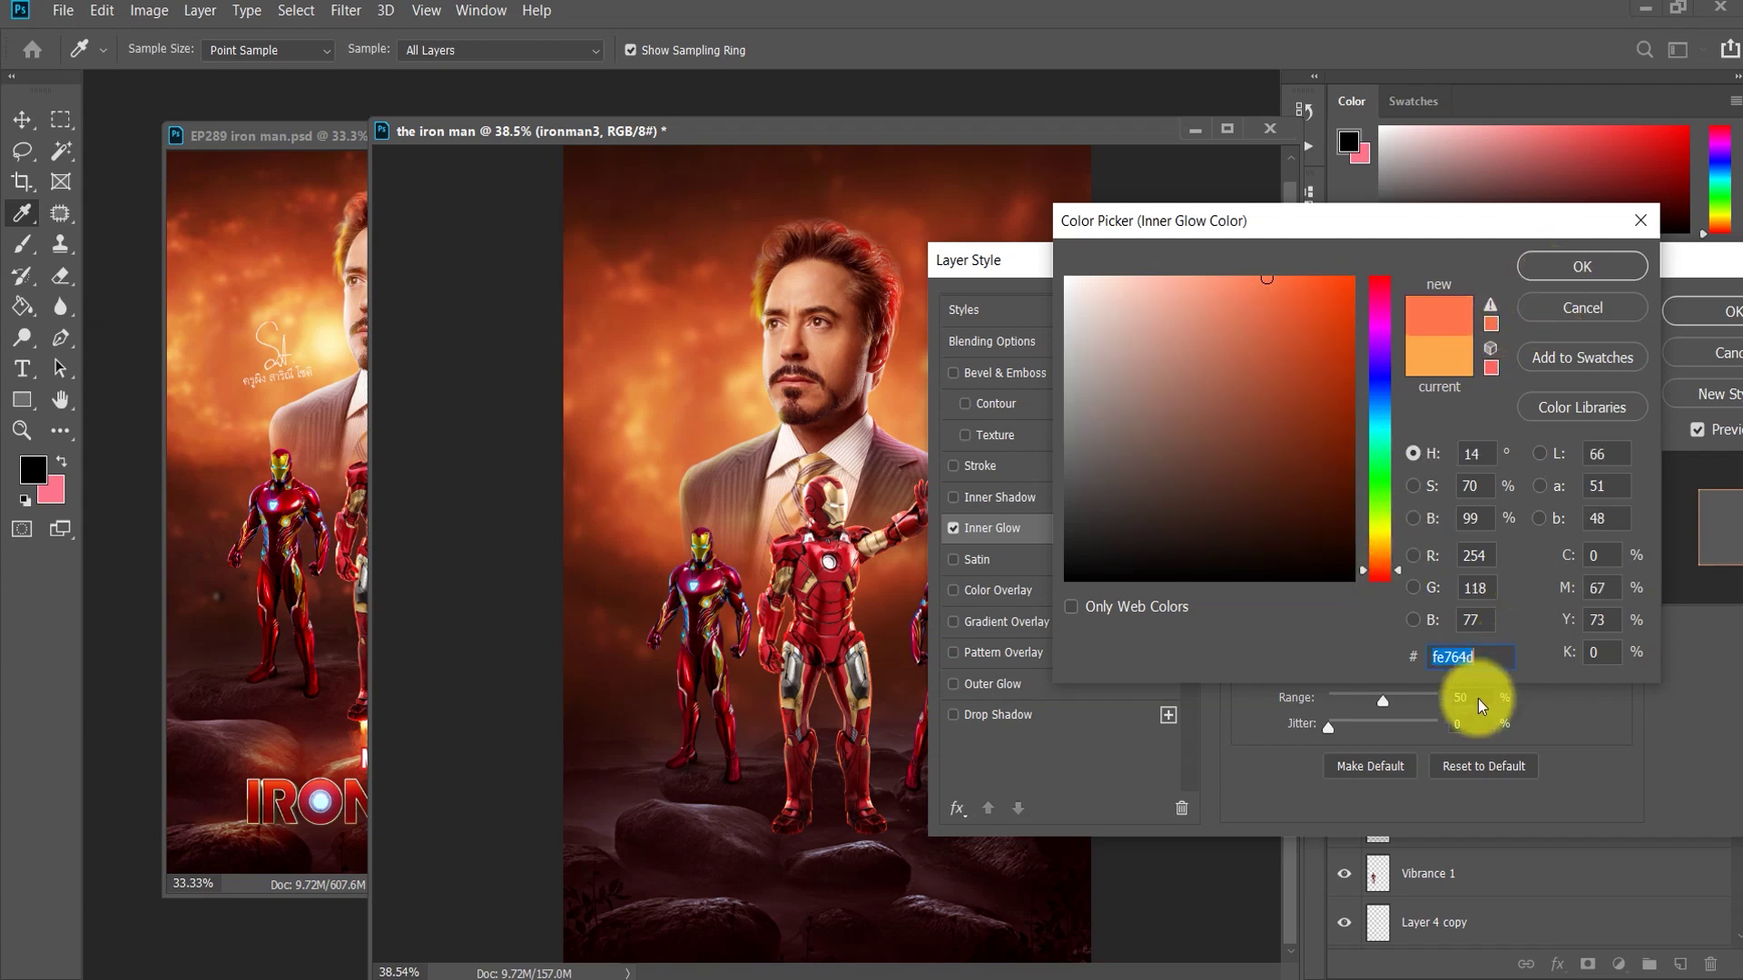
left_click(1554, 265)
left_click_drag(1341, 282, 1636, 276)
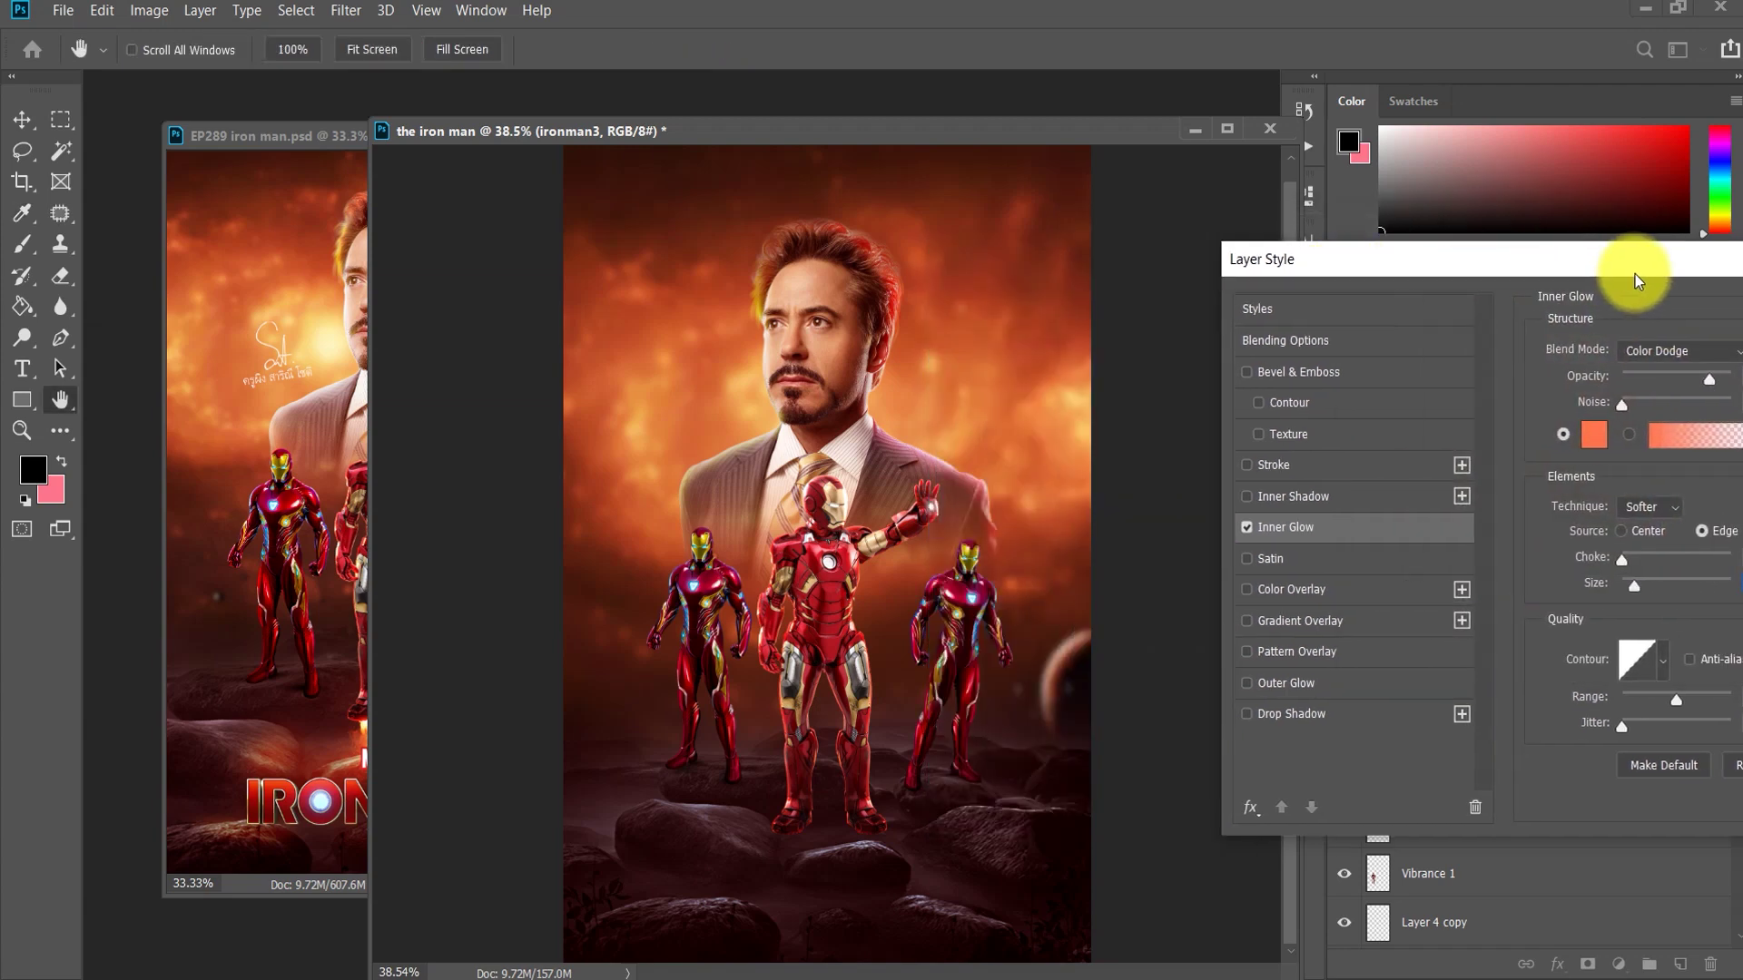
left_click_drag(1635, 273, 1302, 293)
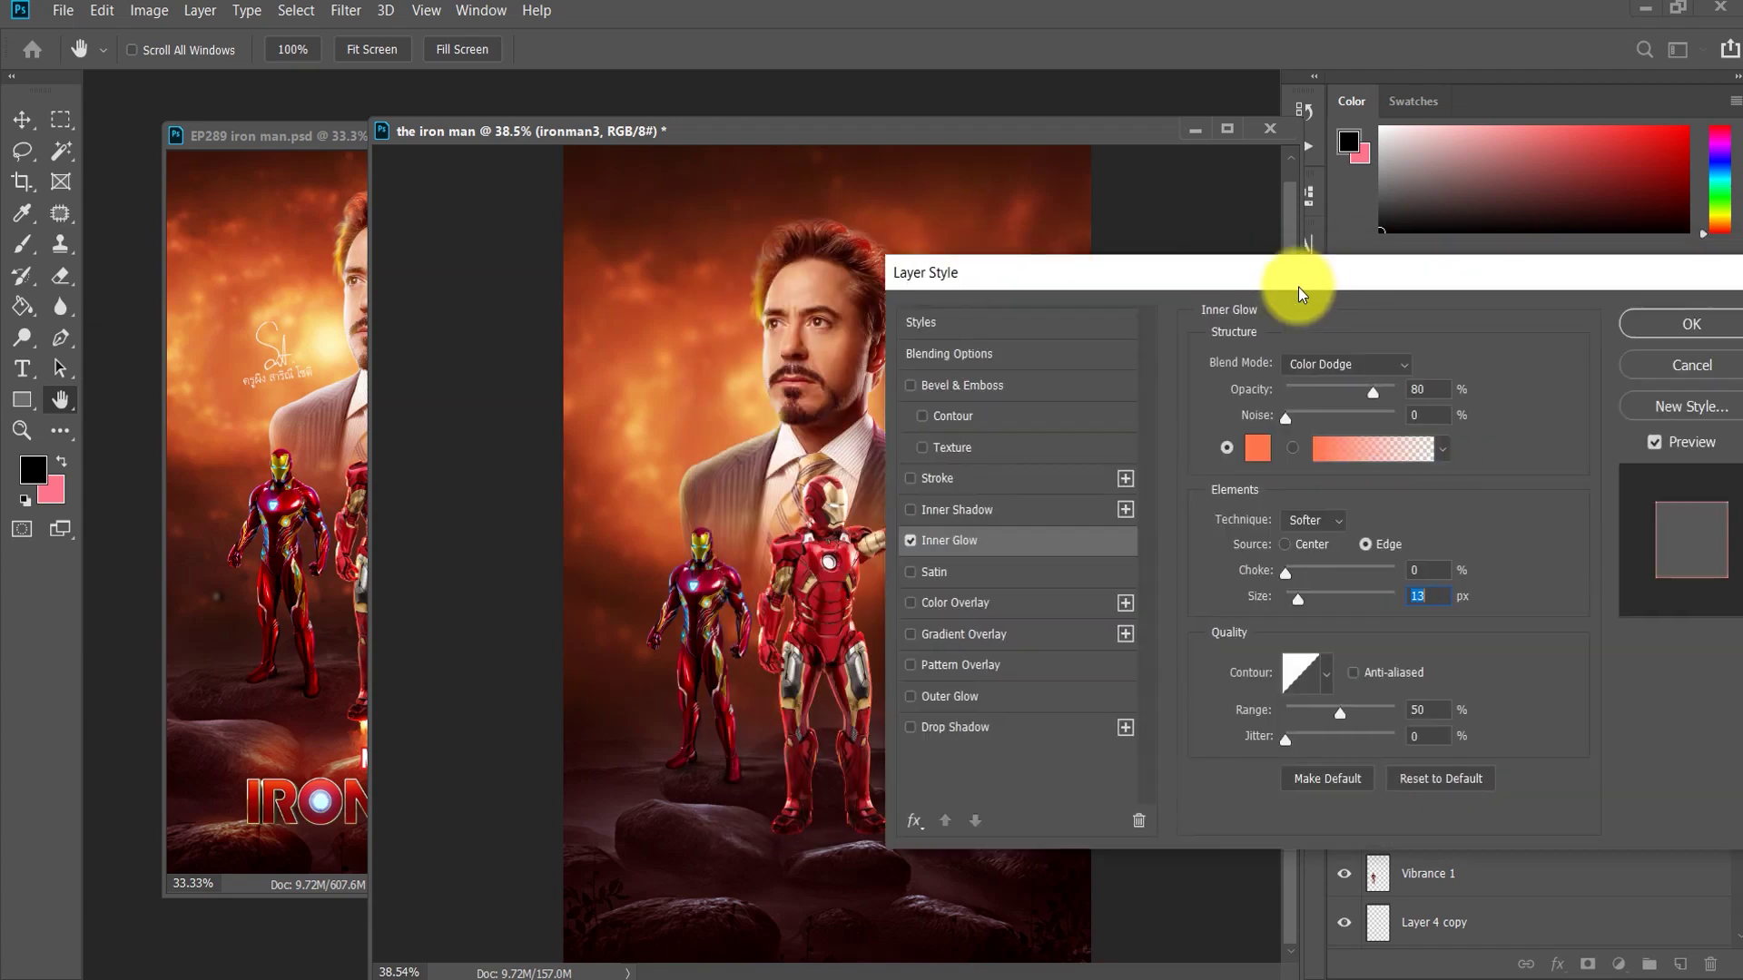
left_click(1429, 390)
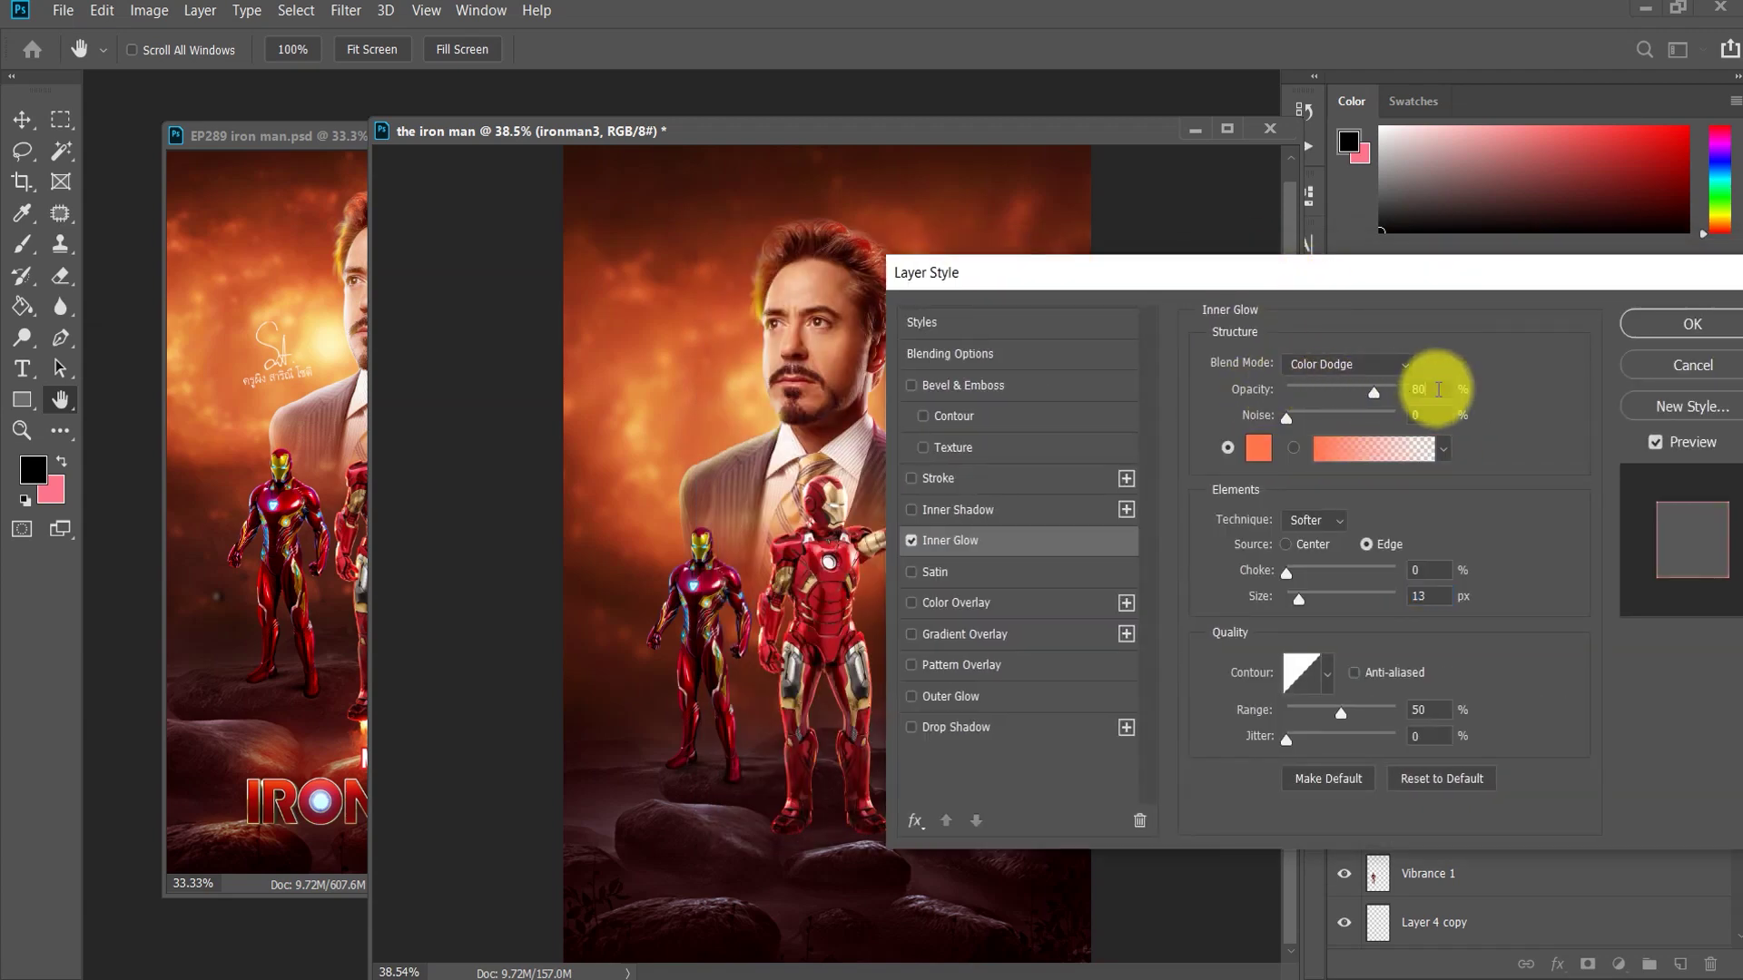
left_click(1421, 596)
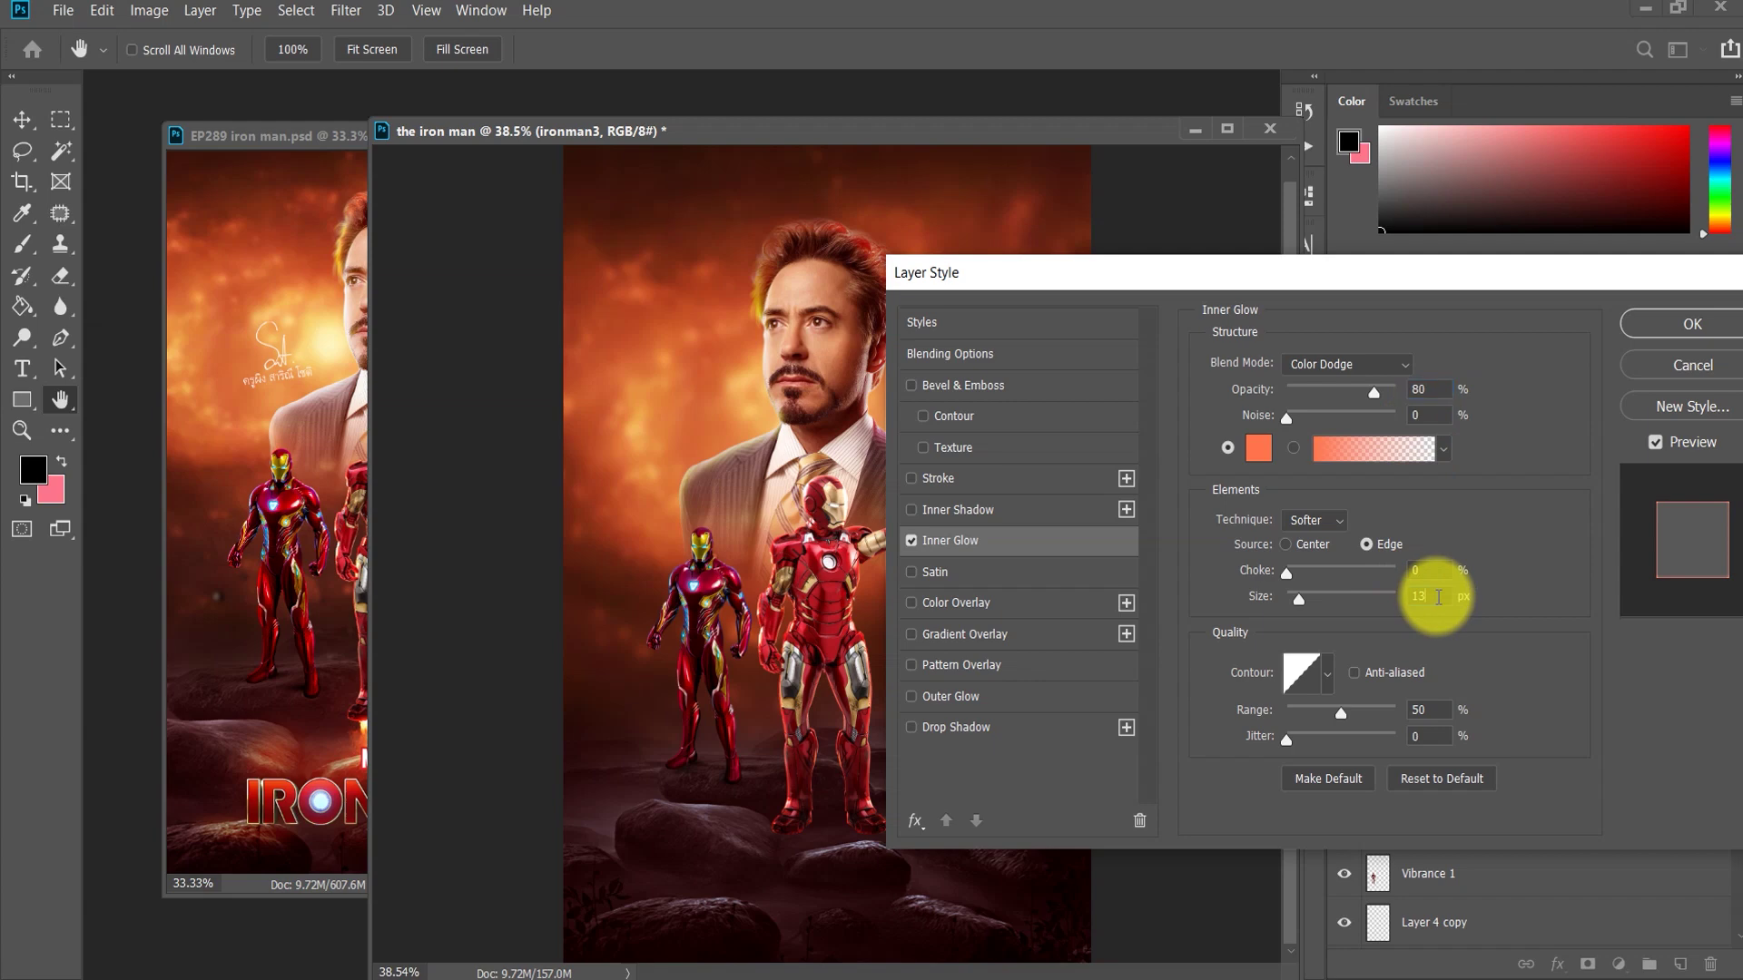
left_click(1428, 710)
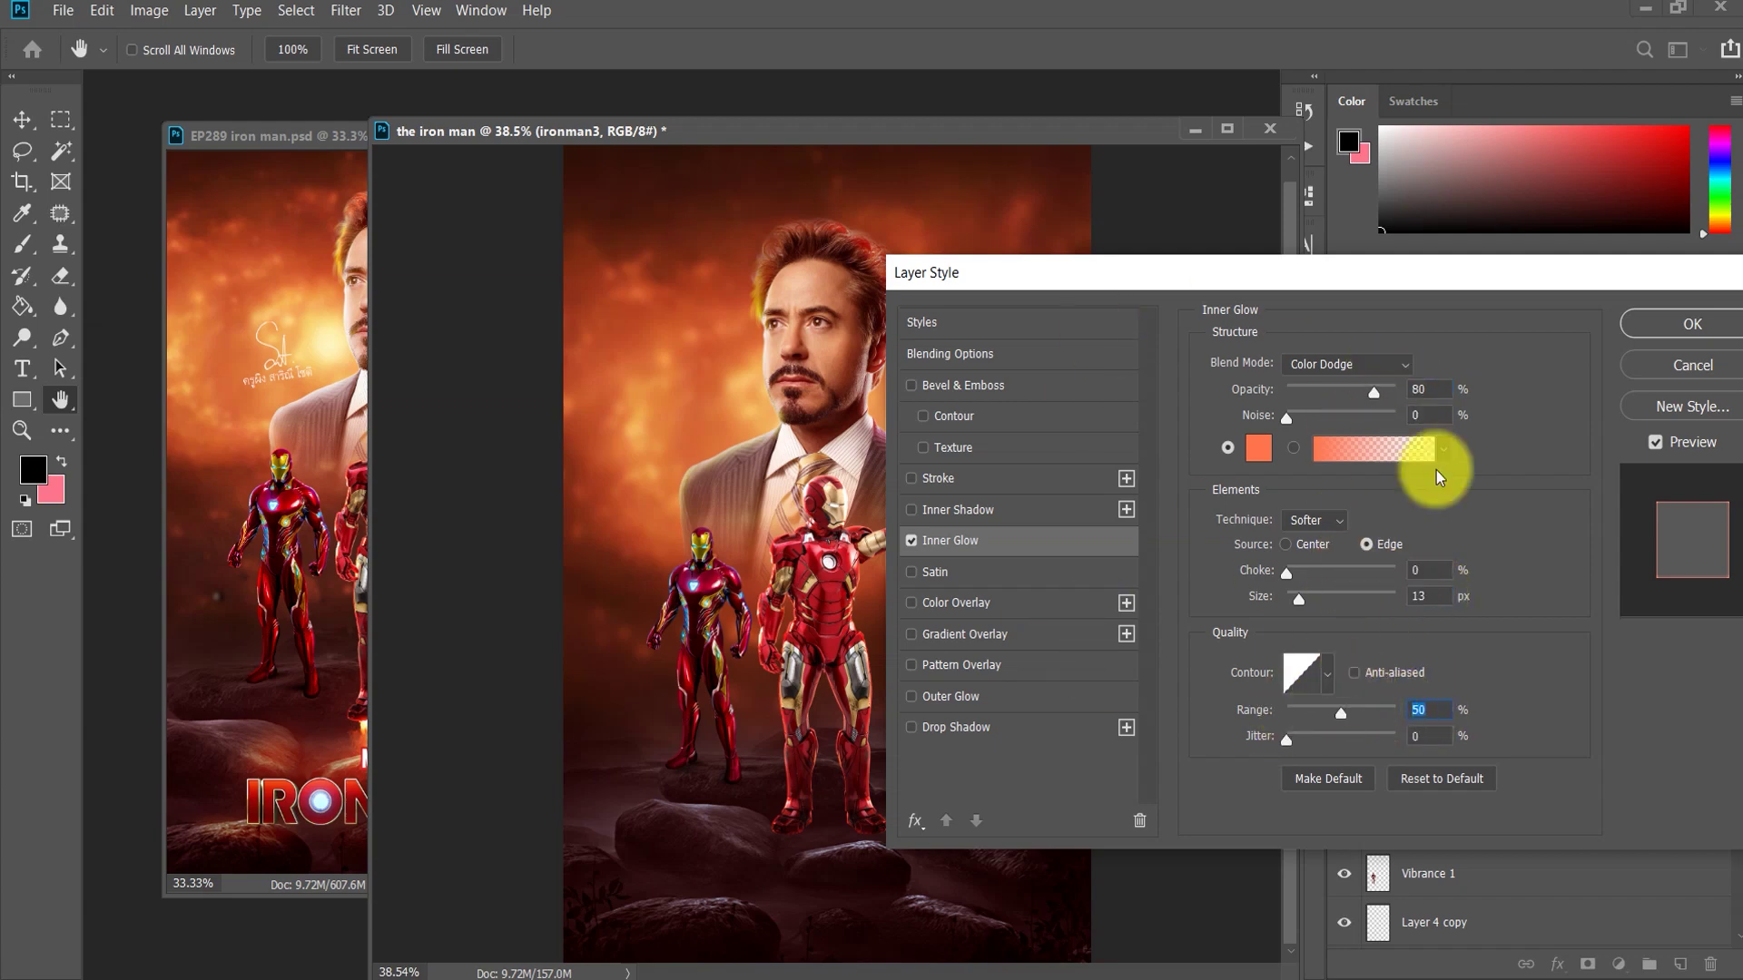
left_click(1679, 327)
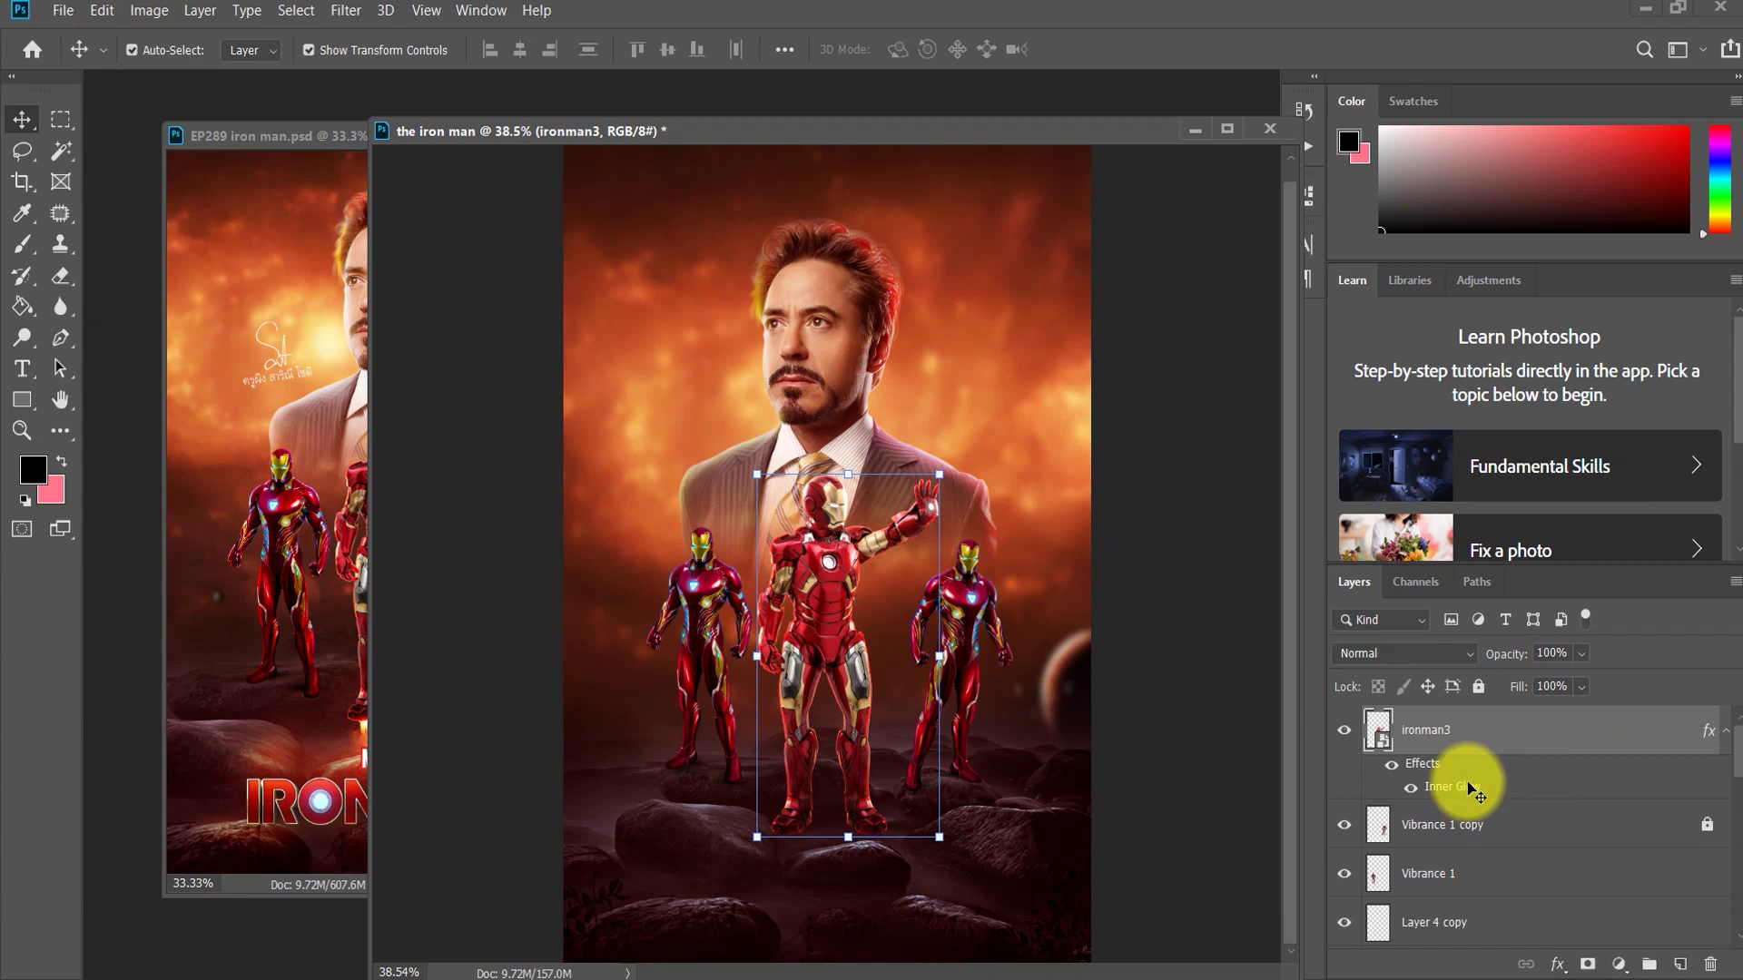
Step: Turn the ironman3 Inner Glow effect into its own layer and give it a layer mask
double_click(1470, 787)
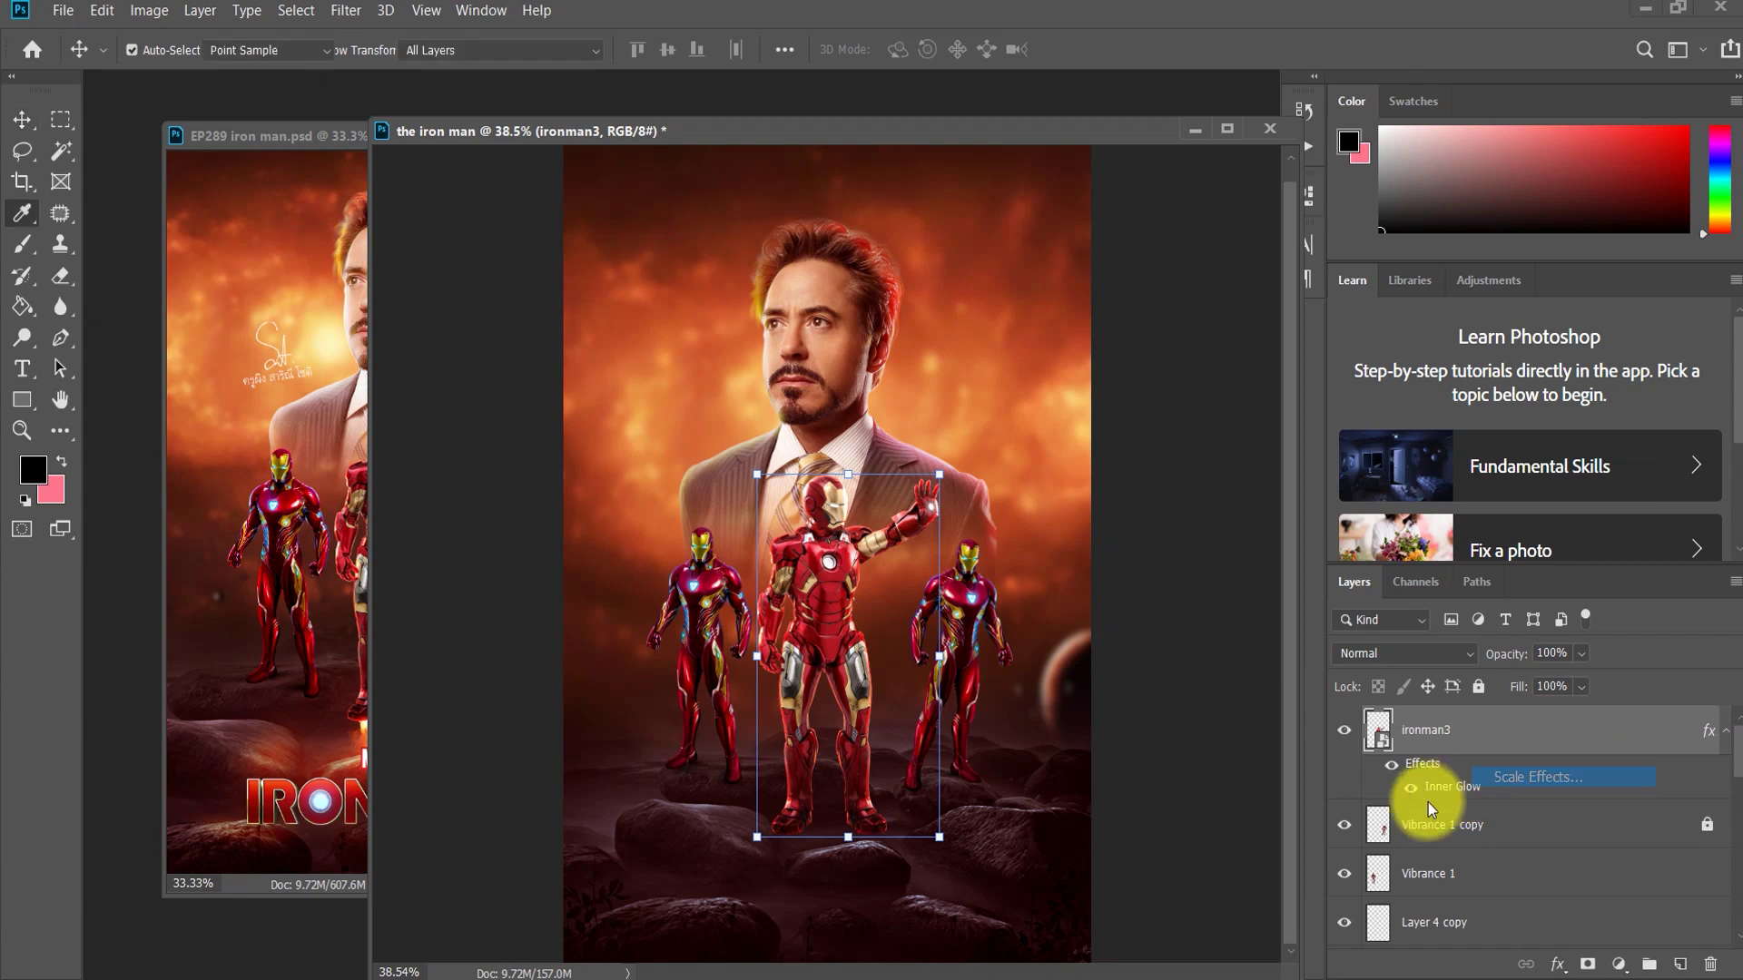
left_click(939, 328)
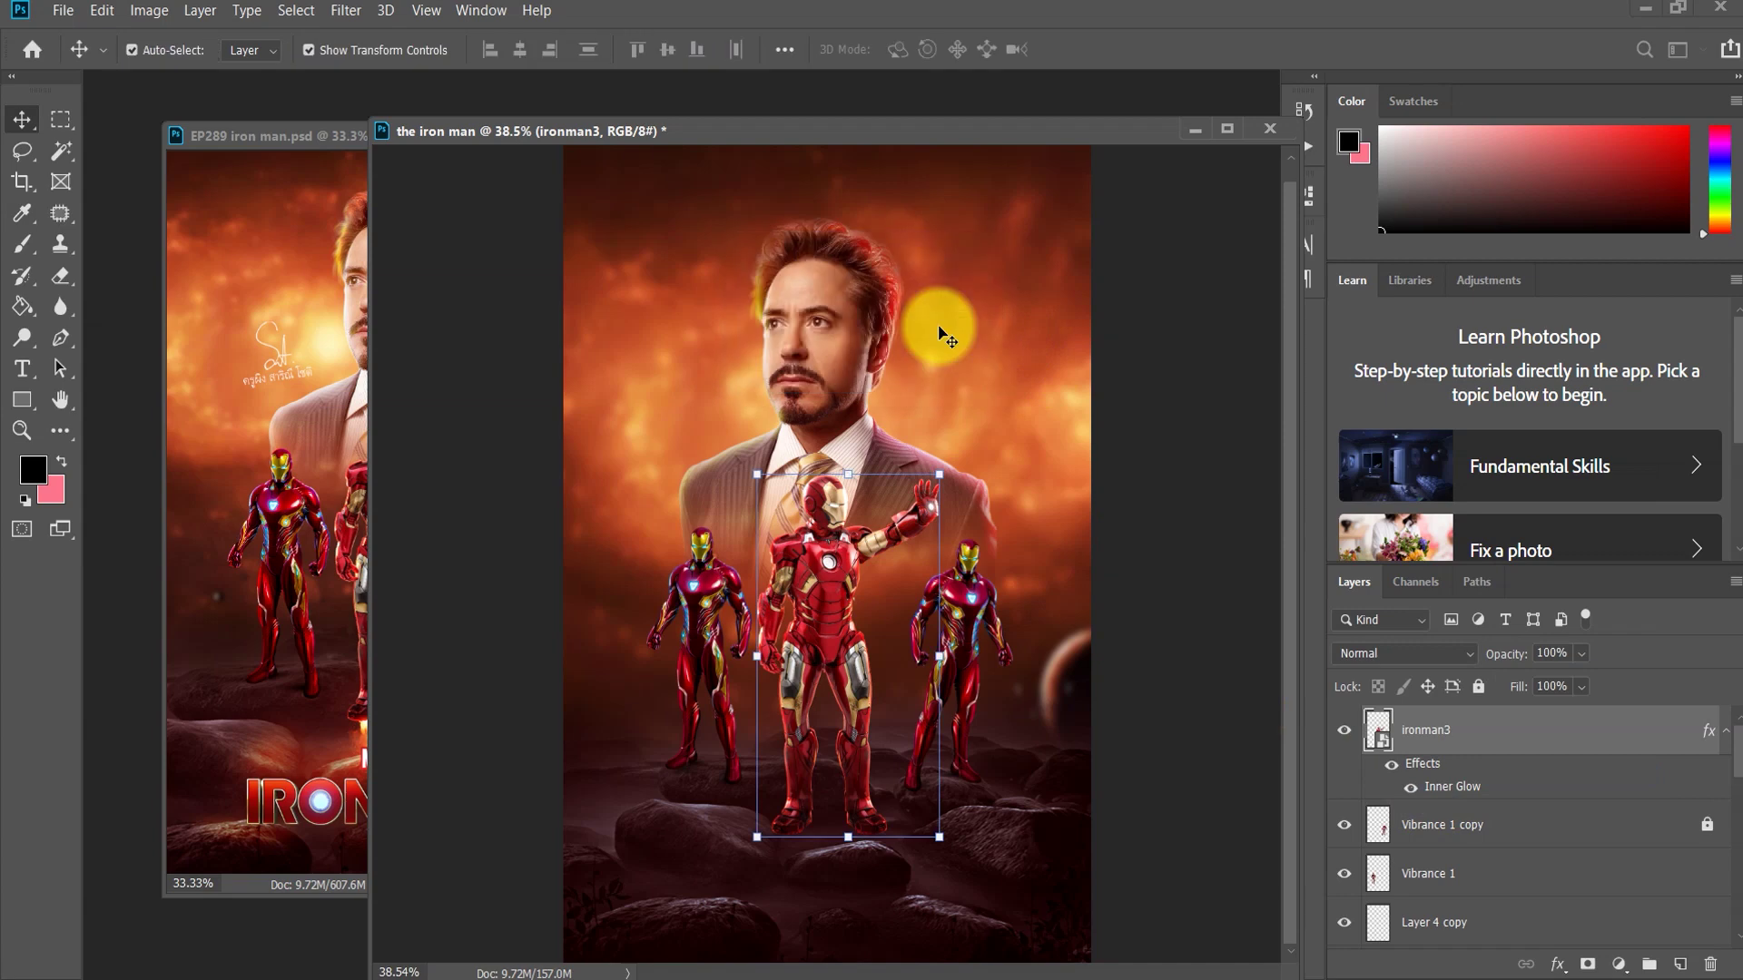
right_click(1447, 788)
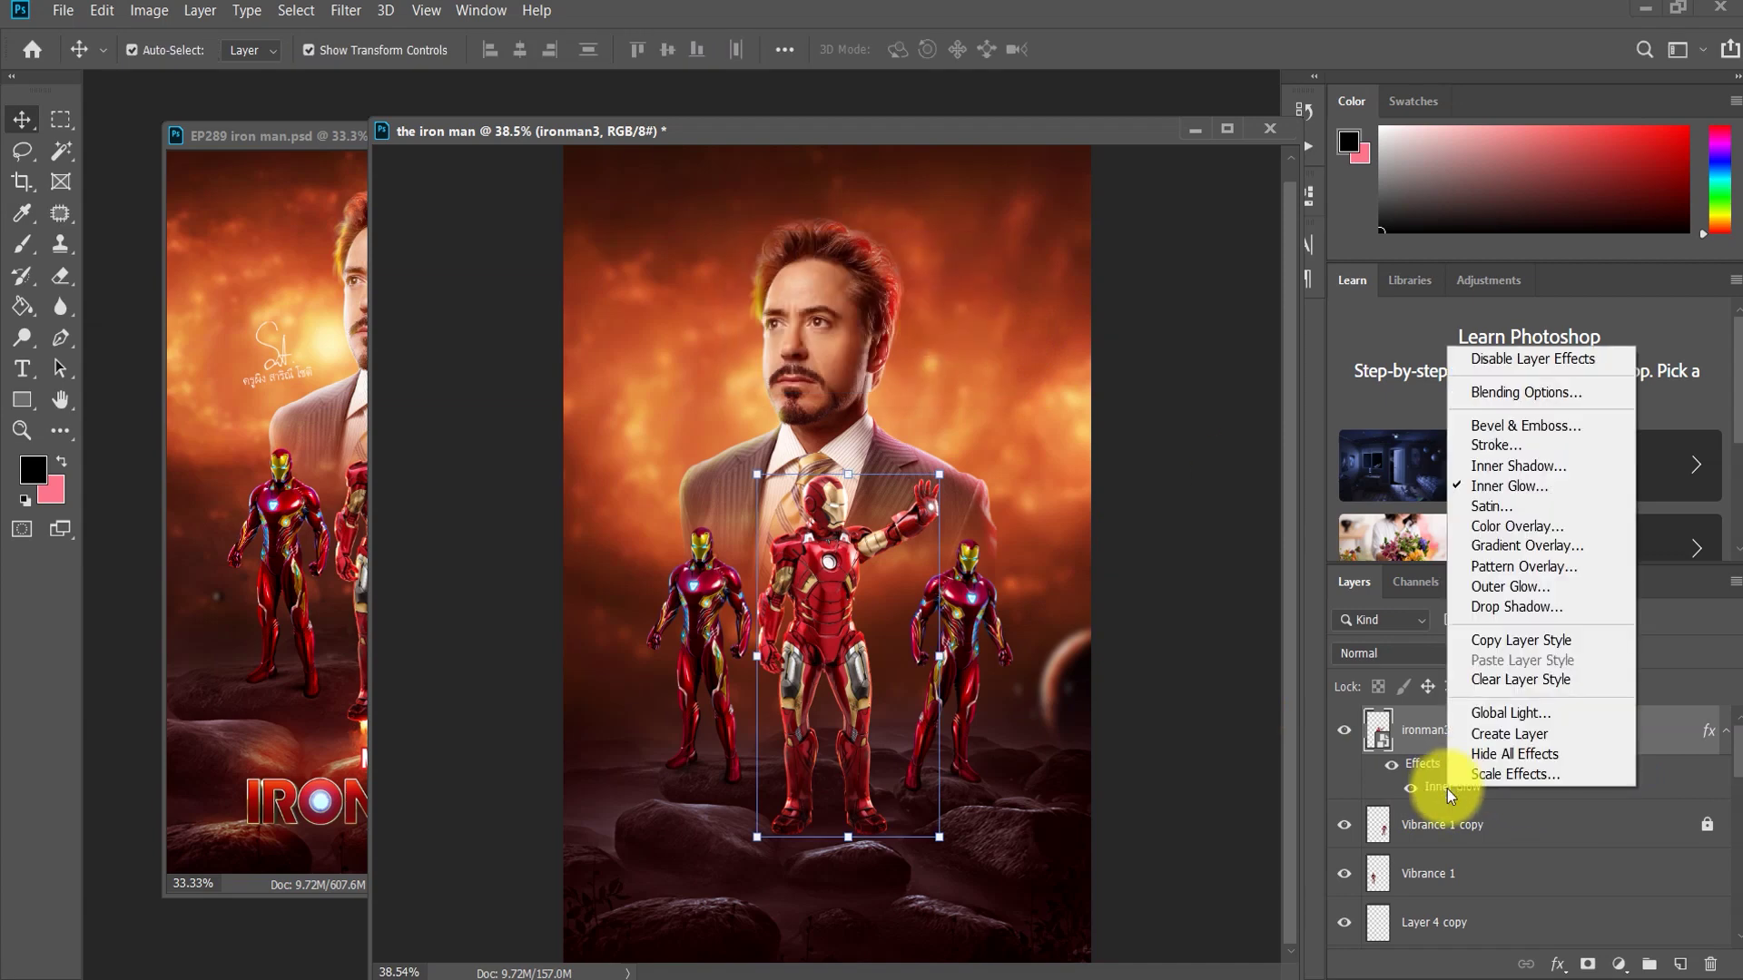
left_click(1471, 737)
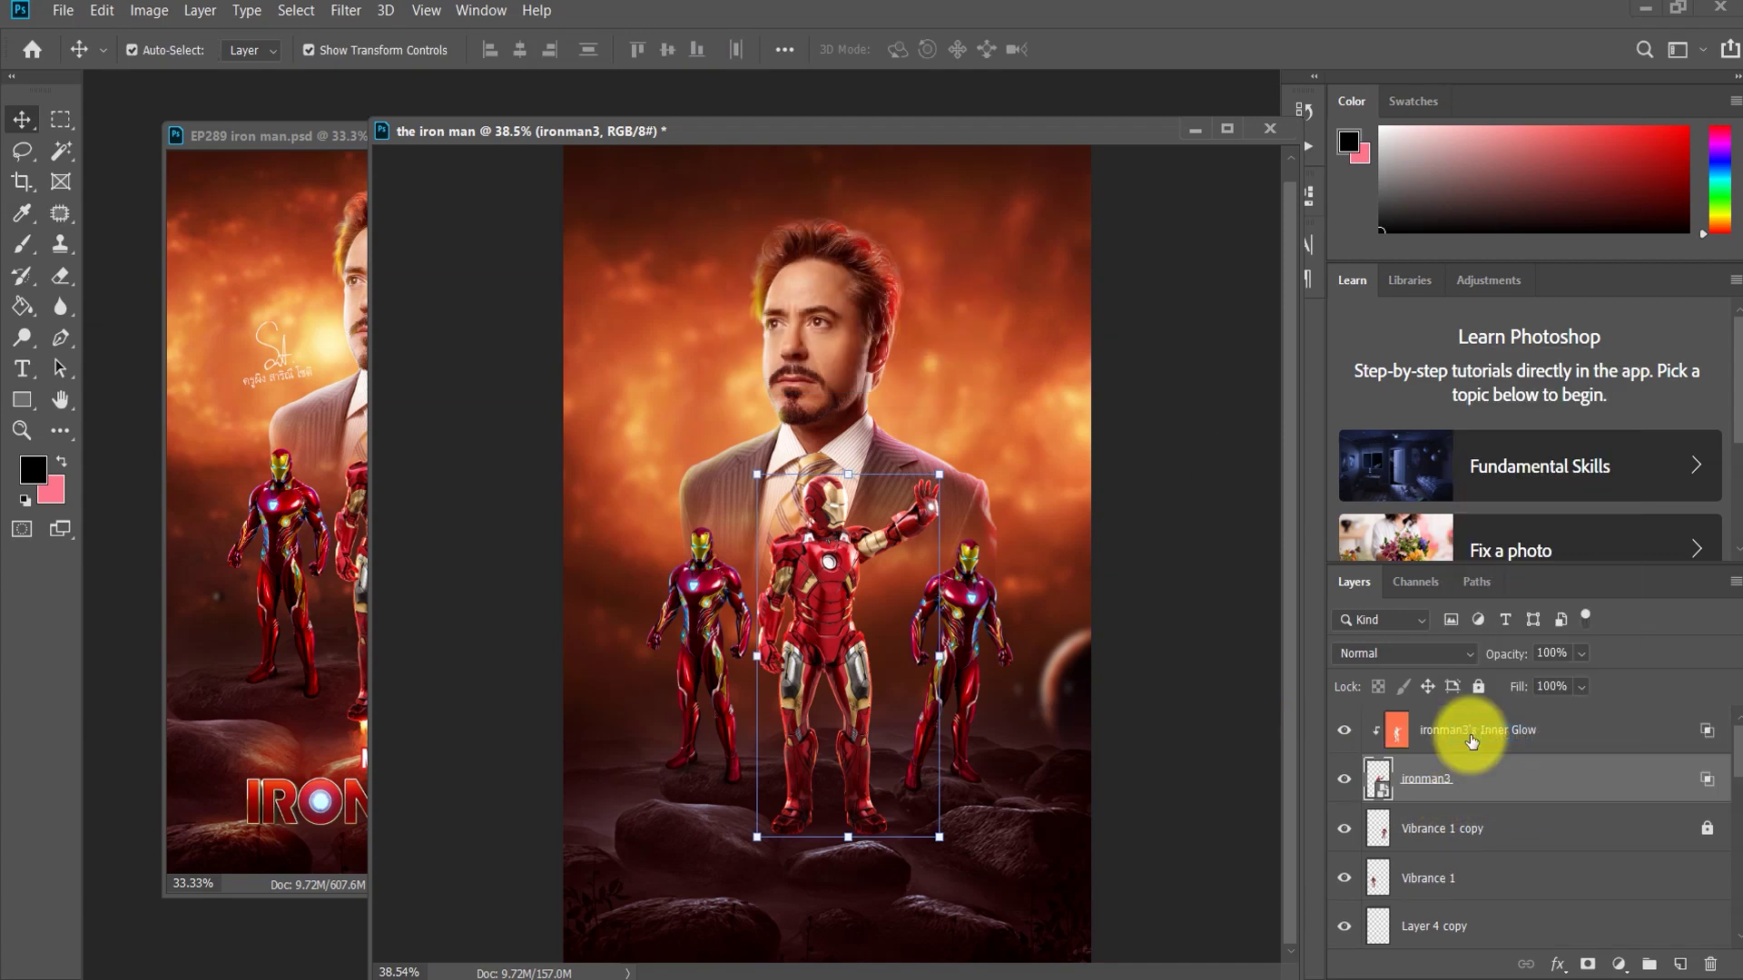
left_click(1385, 735)
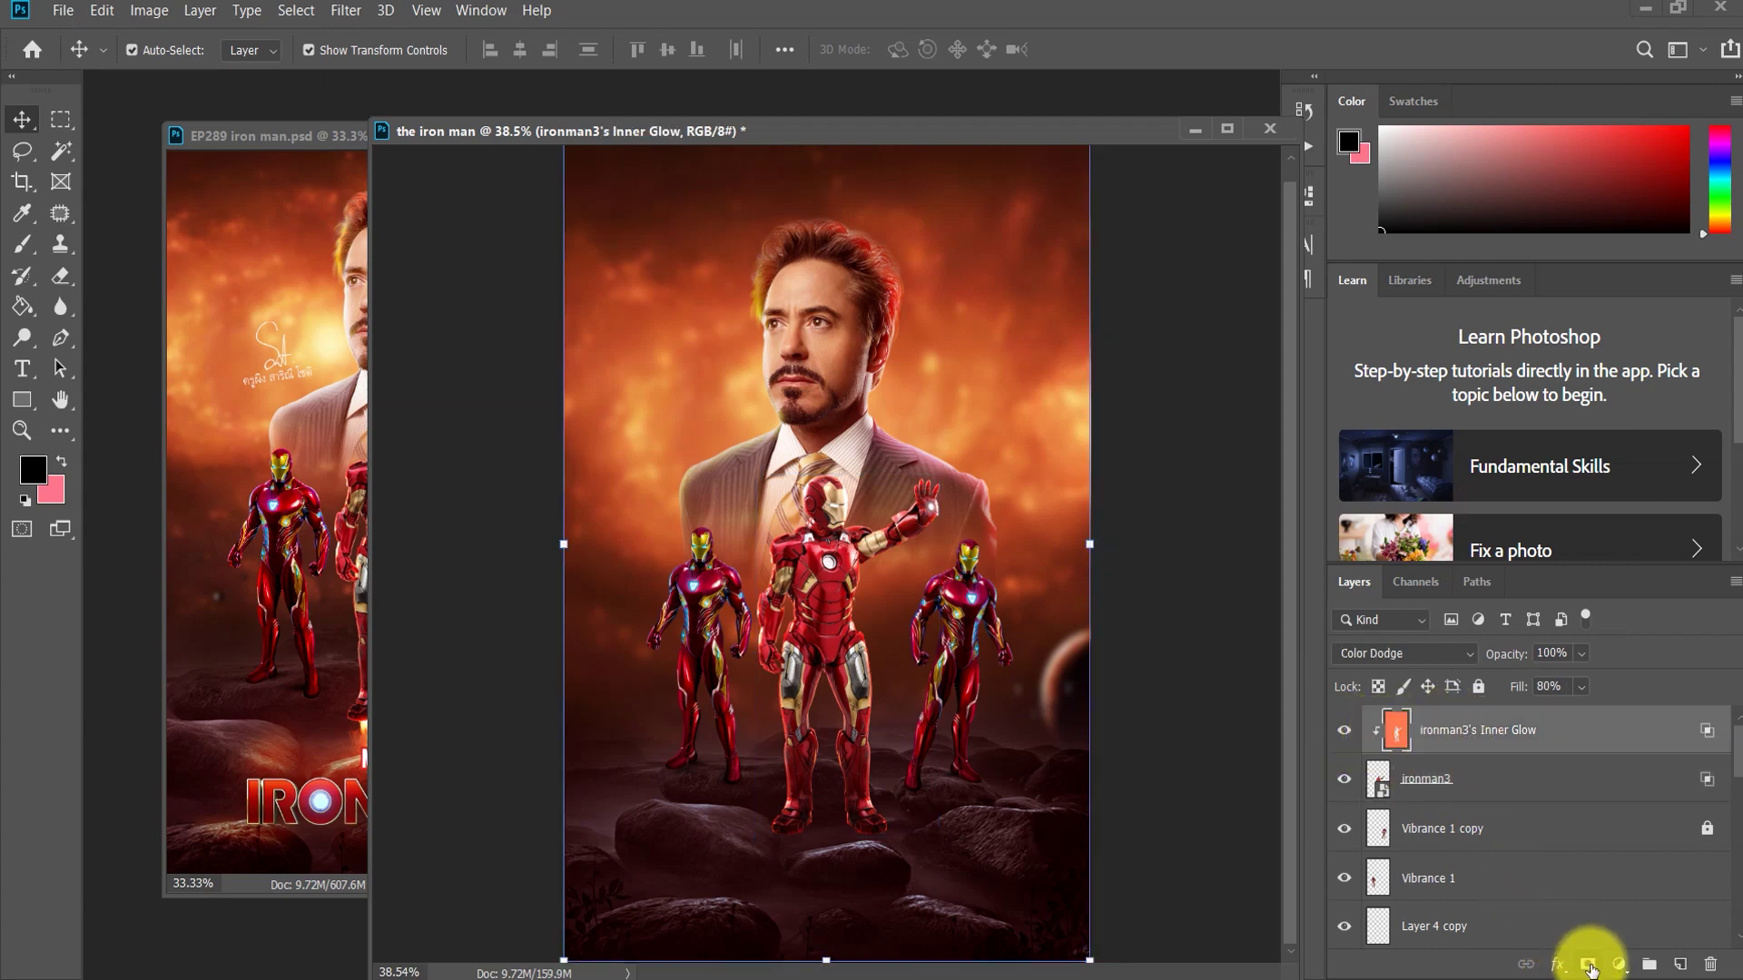
left_click(1588, 964)
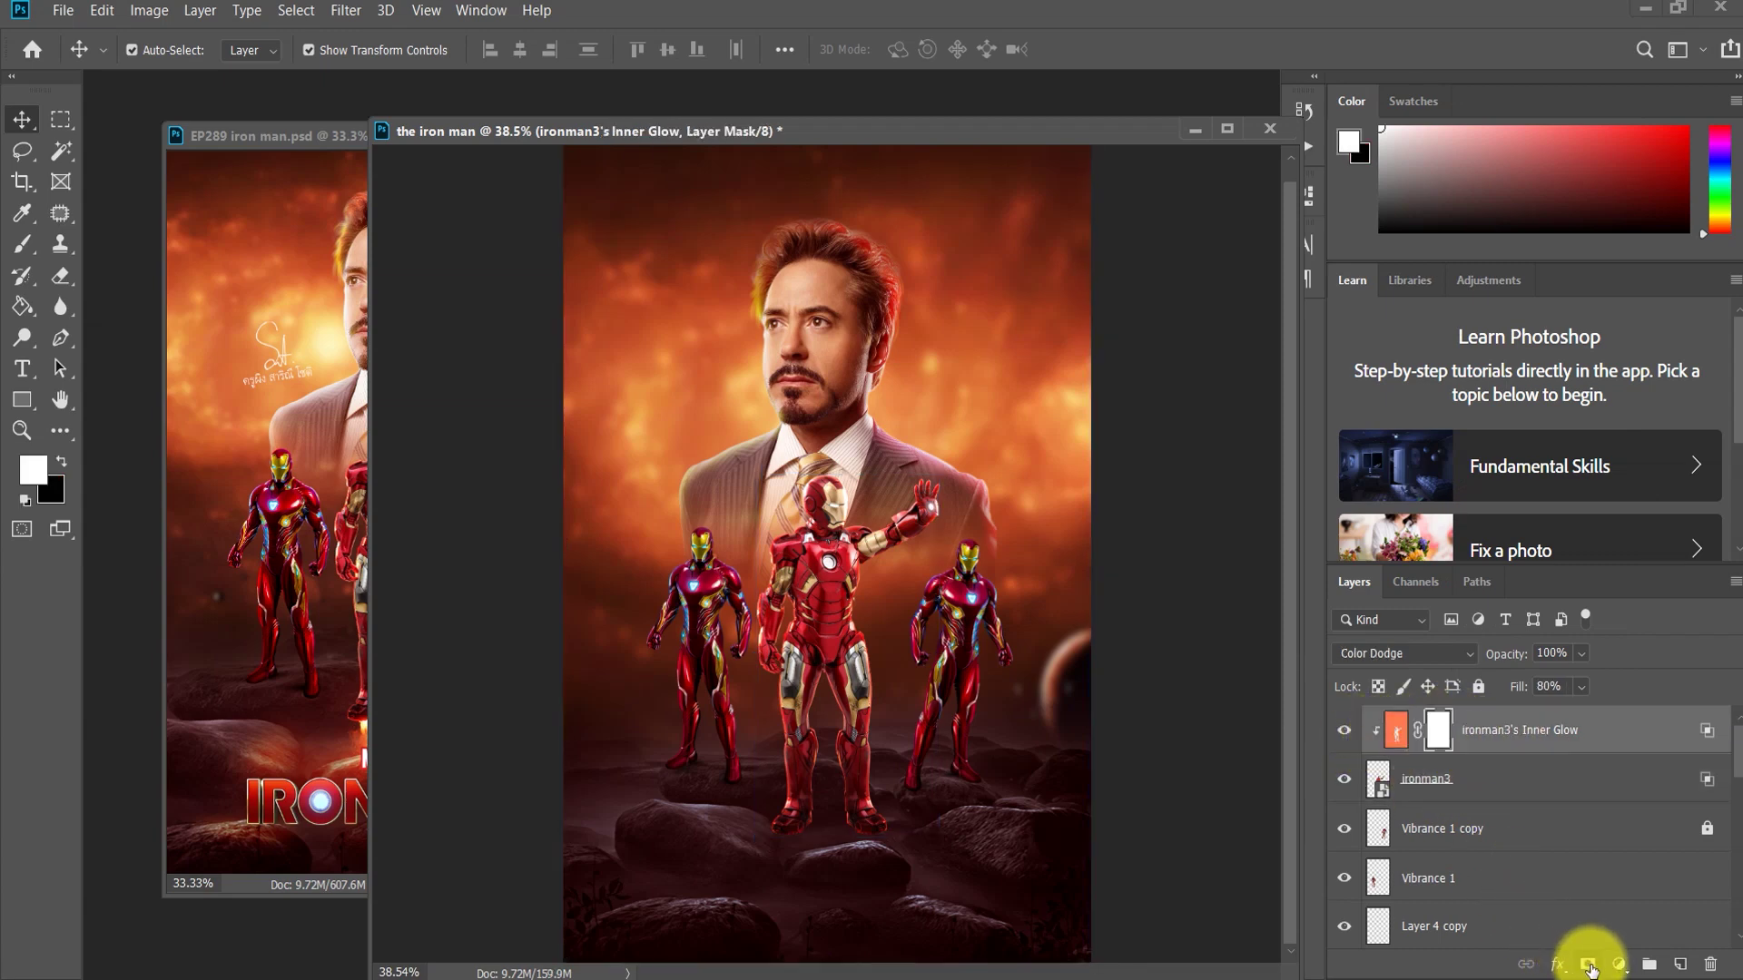
Step: Paint black on the glow mask to hide the glow over the legs and left thigh
left_click(30, 245)
key("x")
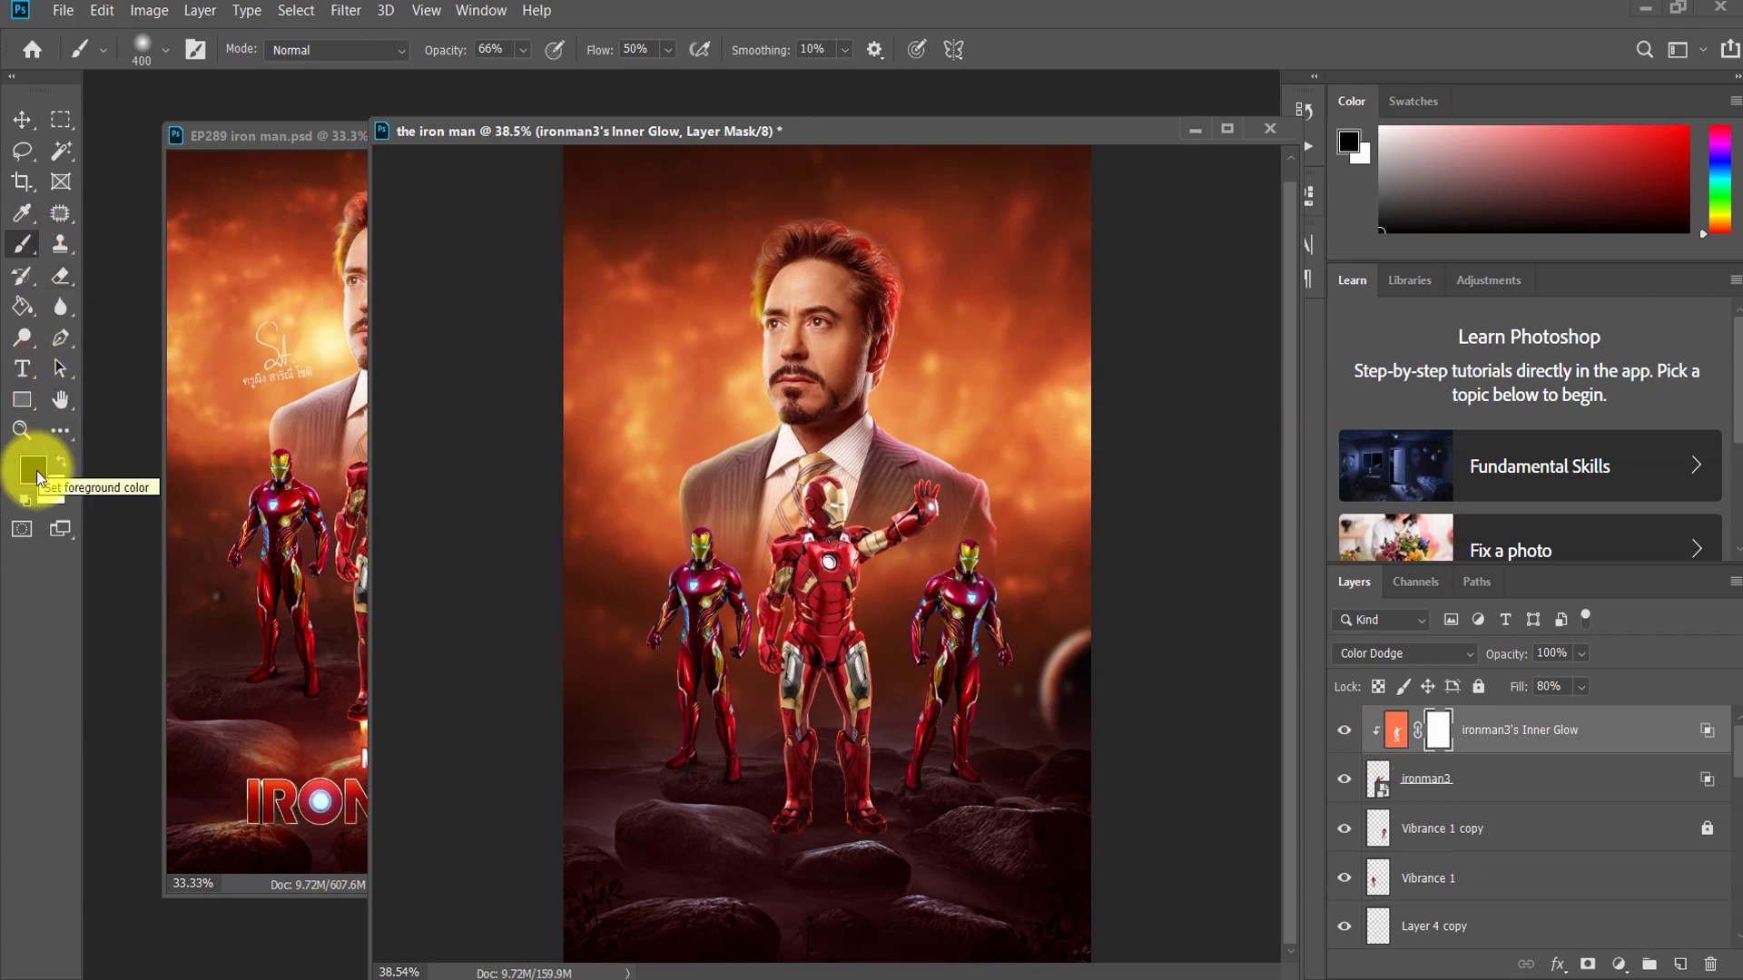
key("bracketleft")
key("bracketleft")
key("bracketleft")
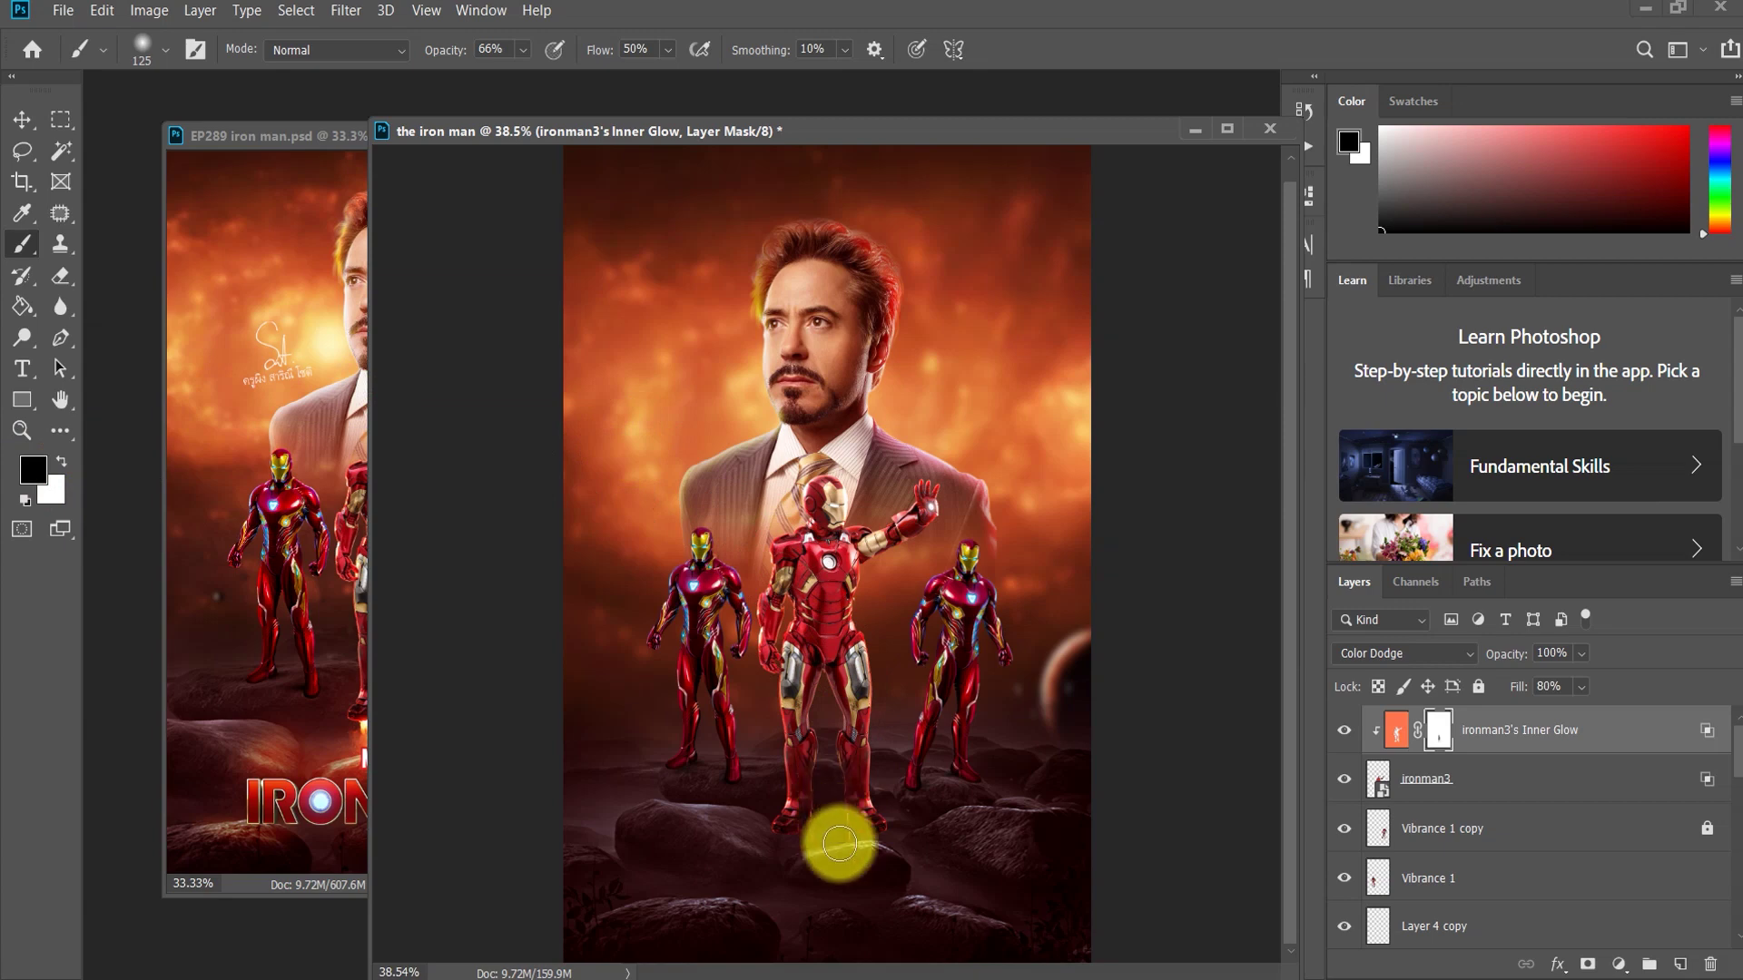
mouse_move(819, 752)
left_mouse_down()
mouse_move(843, 699)
mouse_move(817, 583)
mouse_move(810, 605)
mouse_move(863, 545)
mouse_move(896, 554)
mouse_move(828, 576)
mouse_move(840, 771)
mouse_move(851, 722)
mouse_move(825, 662)
mouse_move(813, 706)
mouse_move(836, 700)
mouse_move(836, 834)
mouse_move(798, 750)
mouse_move(829, 665)
mouse_move(1174, 641)
mouse_move(912, 705)
left_mouse_up()
key("x")
scroll(913, 705, "up", 2)
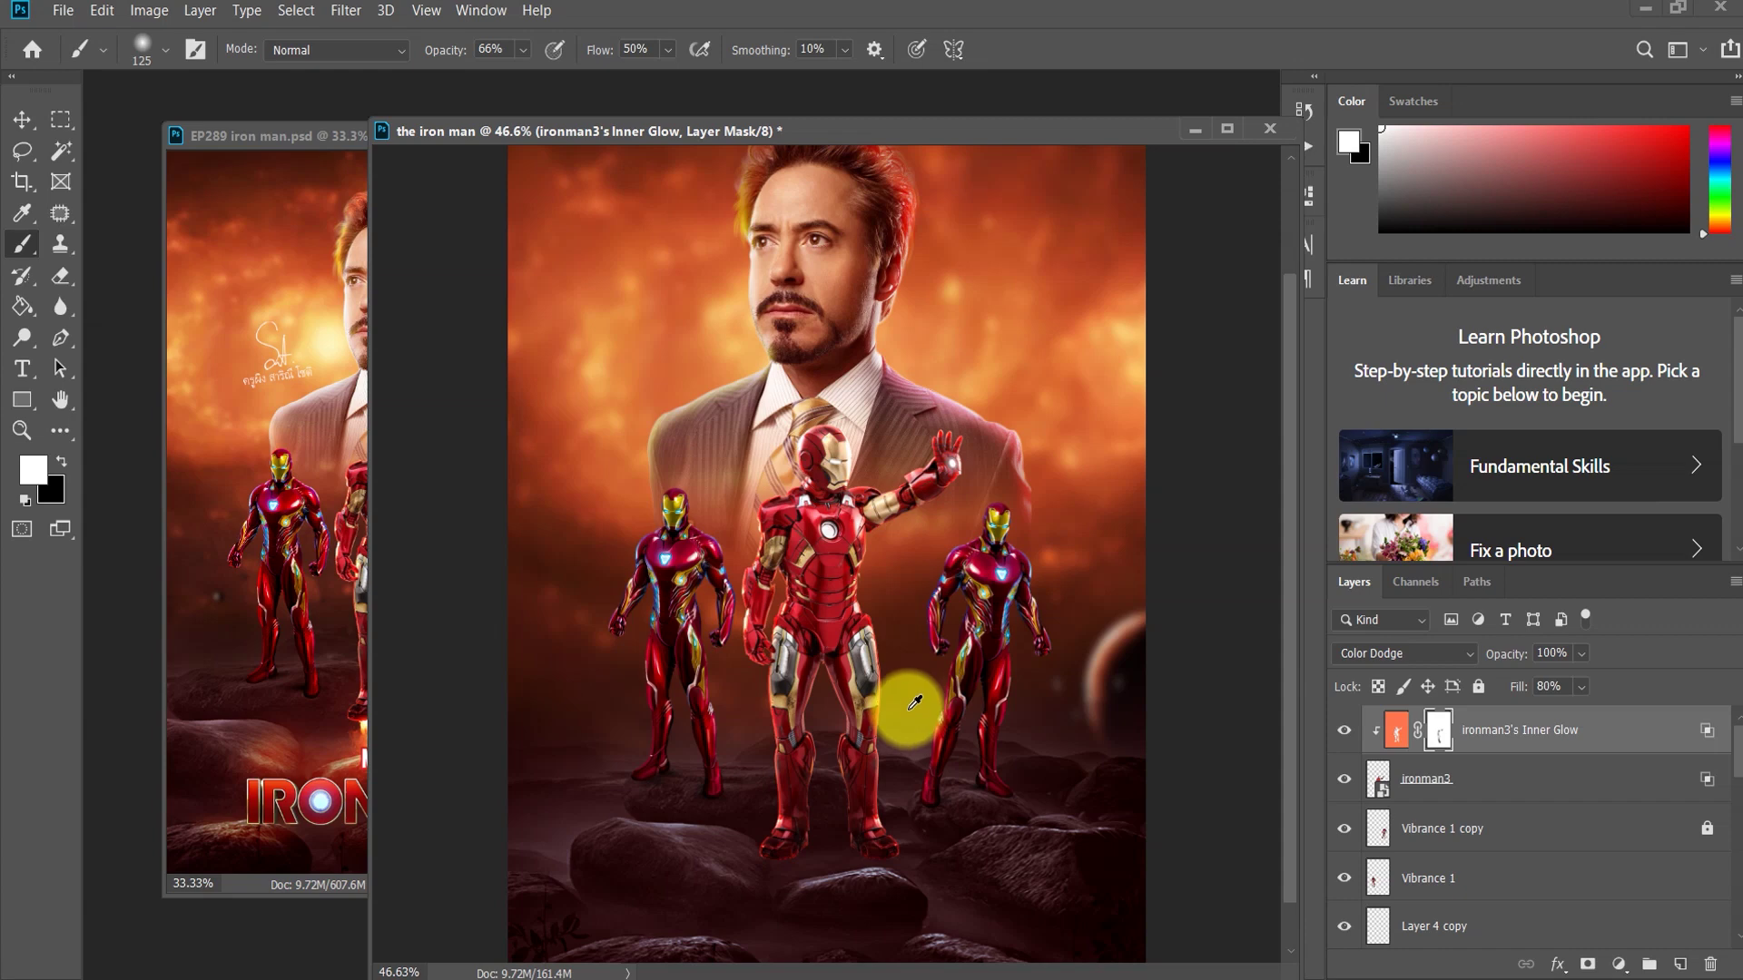
scroll(853, 646, "up", 3)
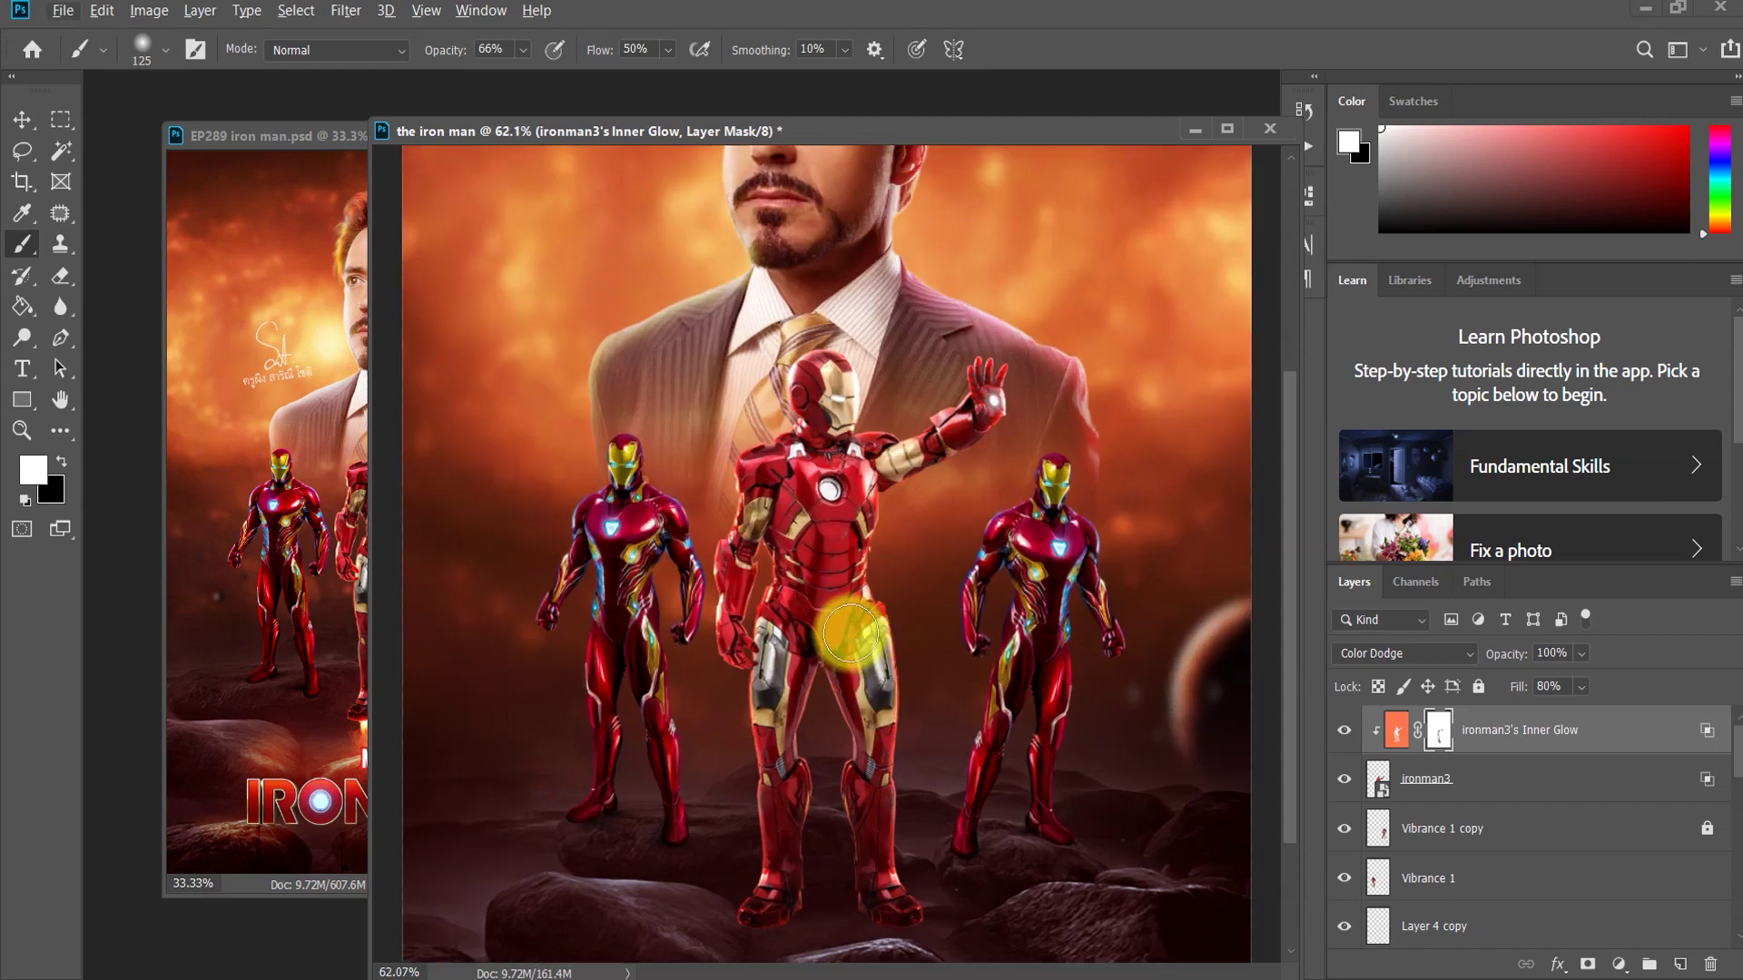
left_click(26, 501)
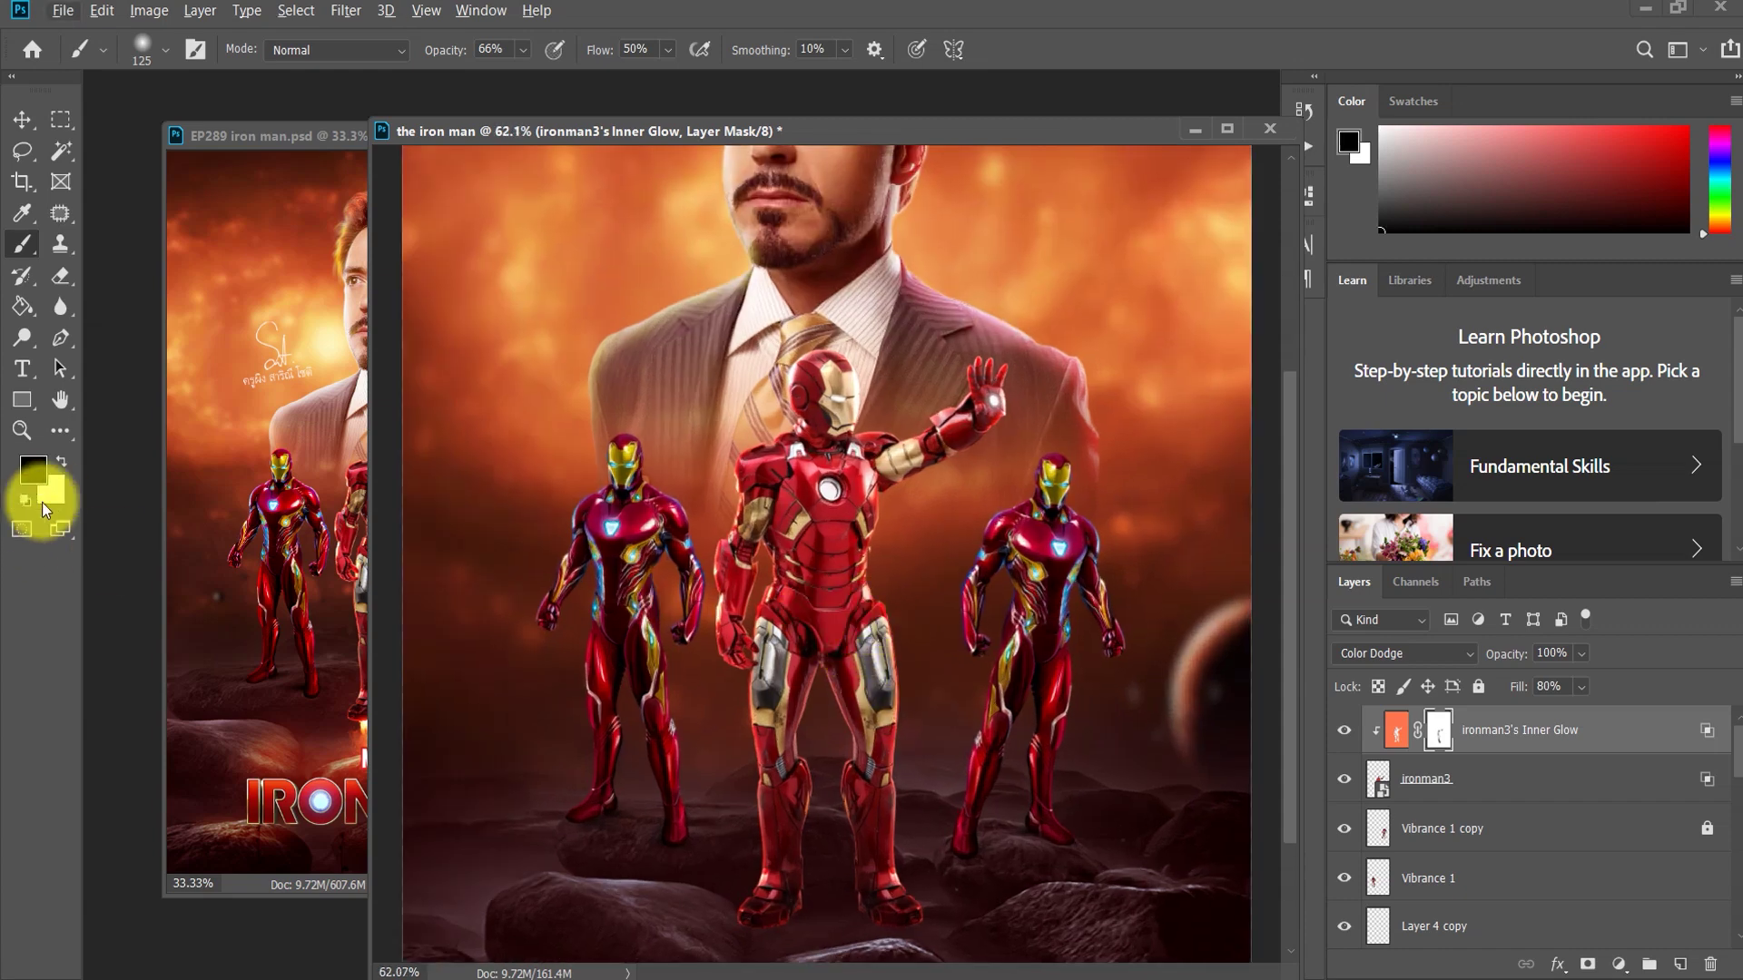
mouse_move(762, 687)
left_mouse_down()
mouse_move(774, 603)
mouse_move(770, 739)
mouse_move(828, 763)
mouse_move(839, 670)
mouse_move(856, 720)
mouse_move(1101, 782)
mouse_move(828, 798)
mouse_move(855, 803)
left_mouse_up()
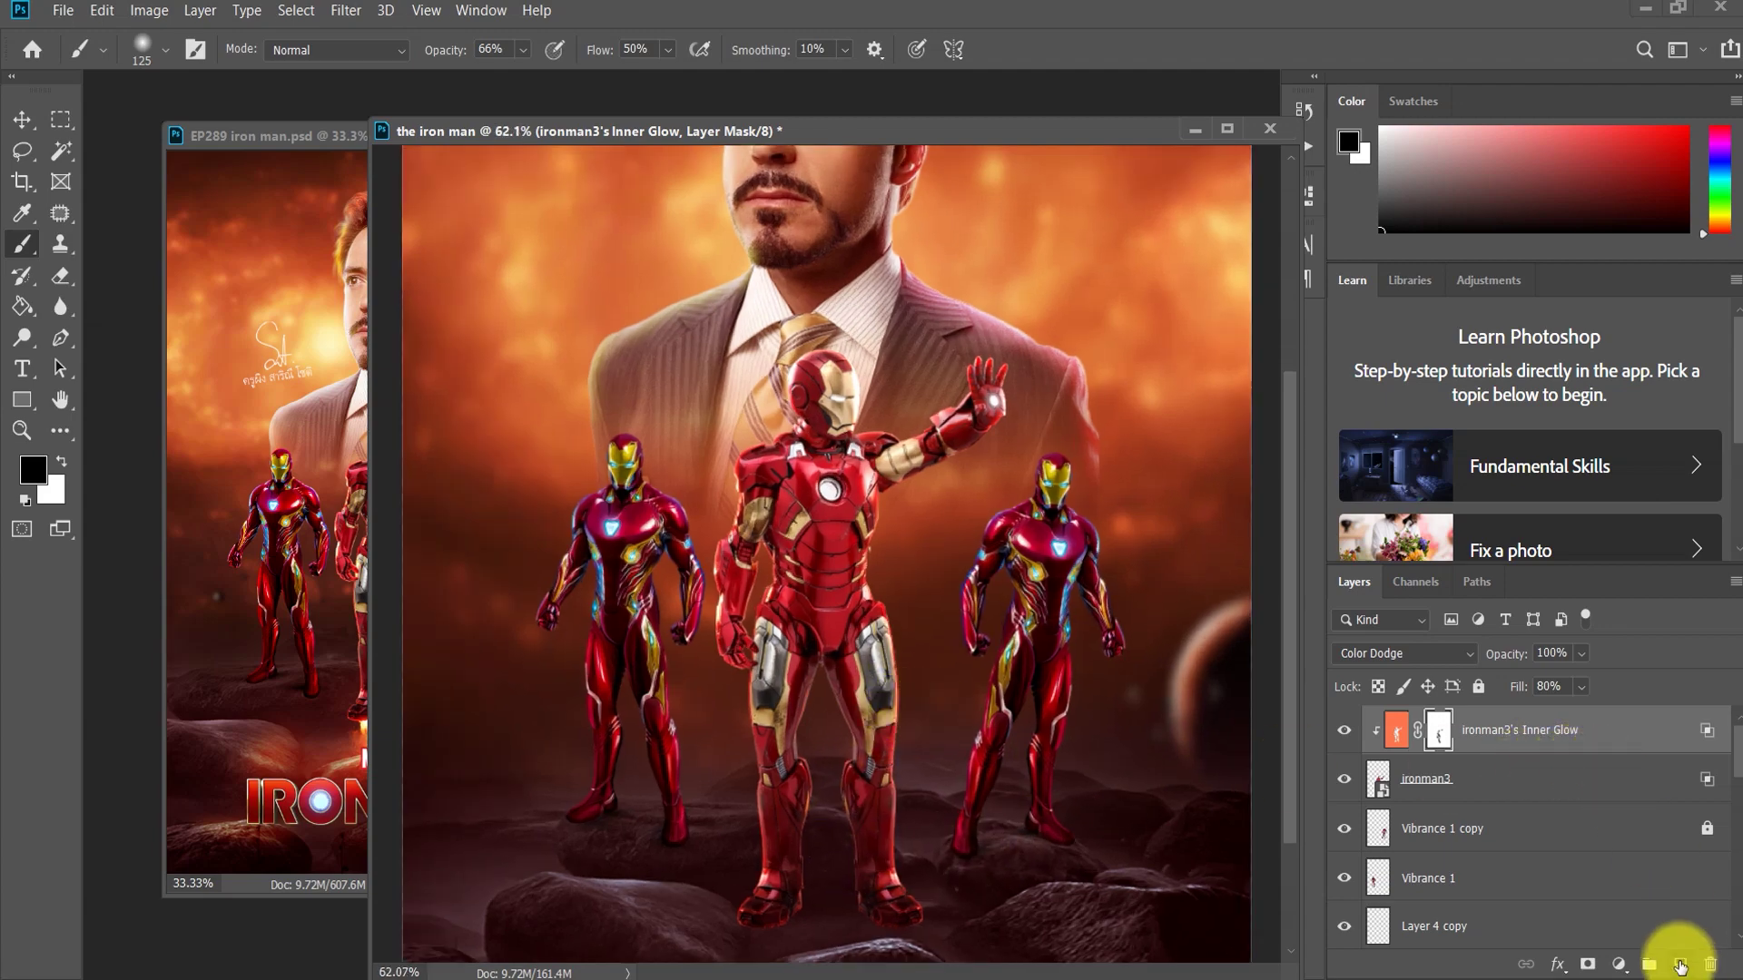
left_click(1680, 964)
Step: Clip the new layer to the glow, set it to Color Dodge, and sample an orange colour
right_click(1521, 739)
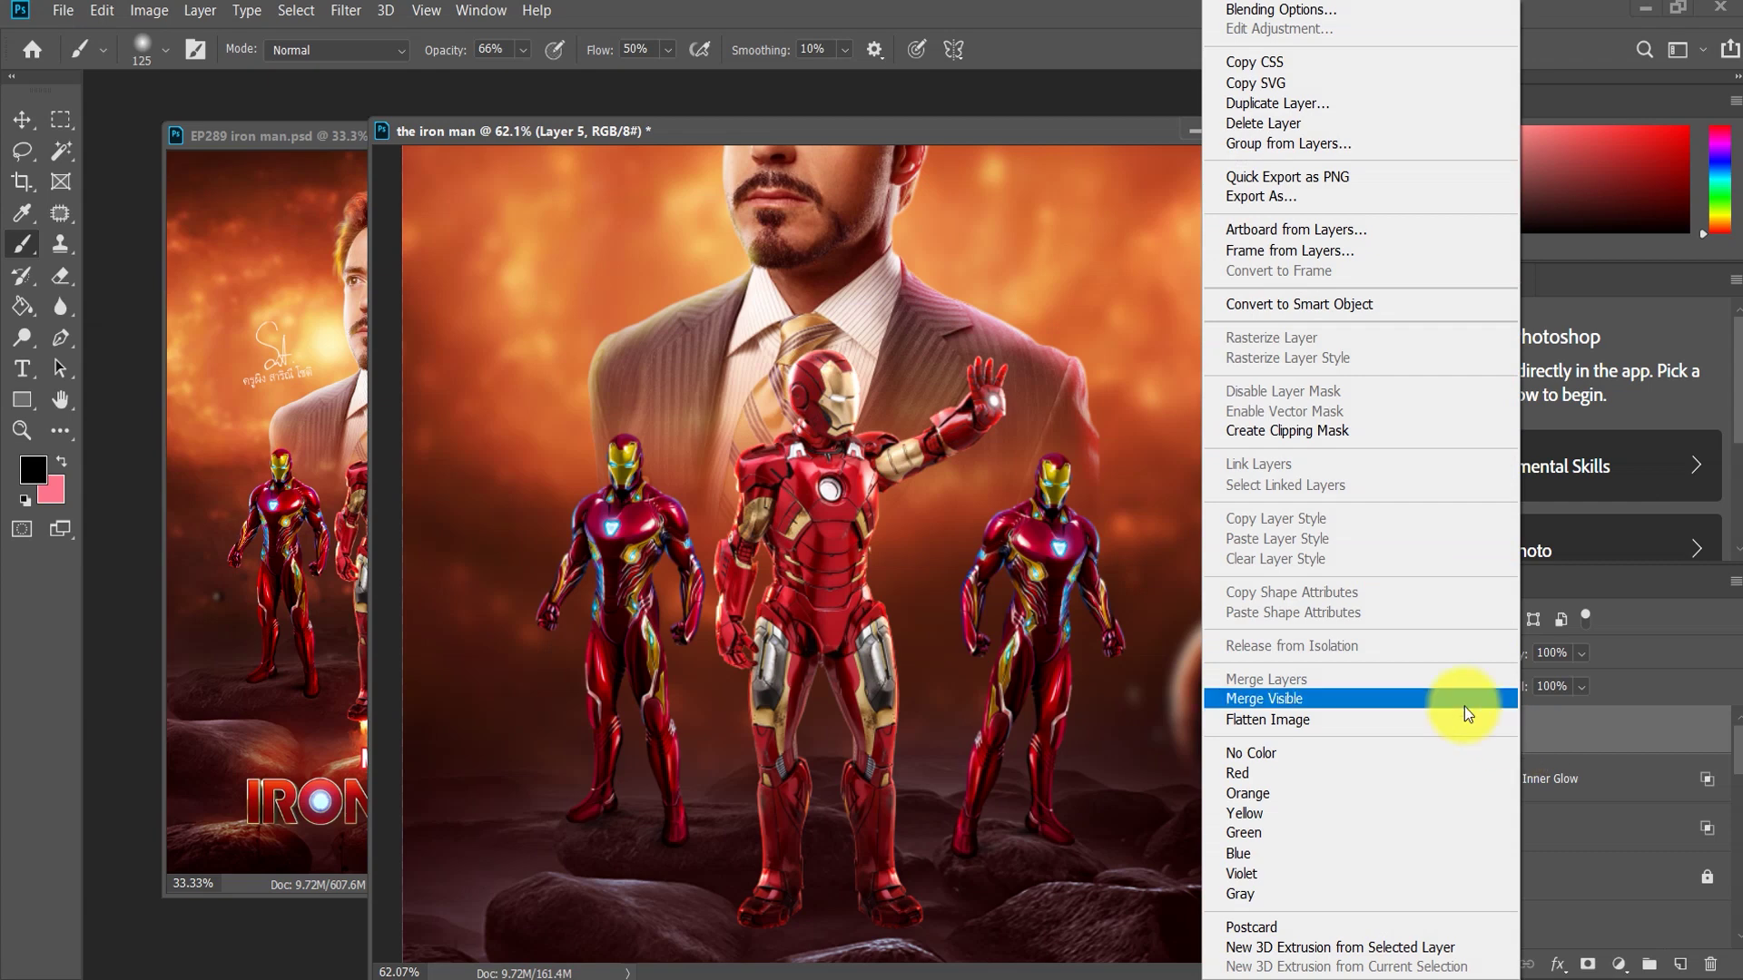
left_click(1330, 431)
left_click(1435, 652)
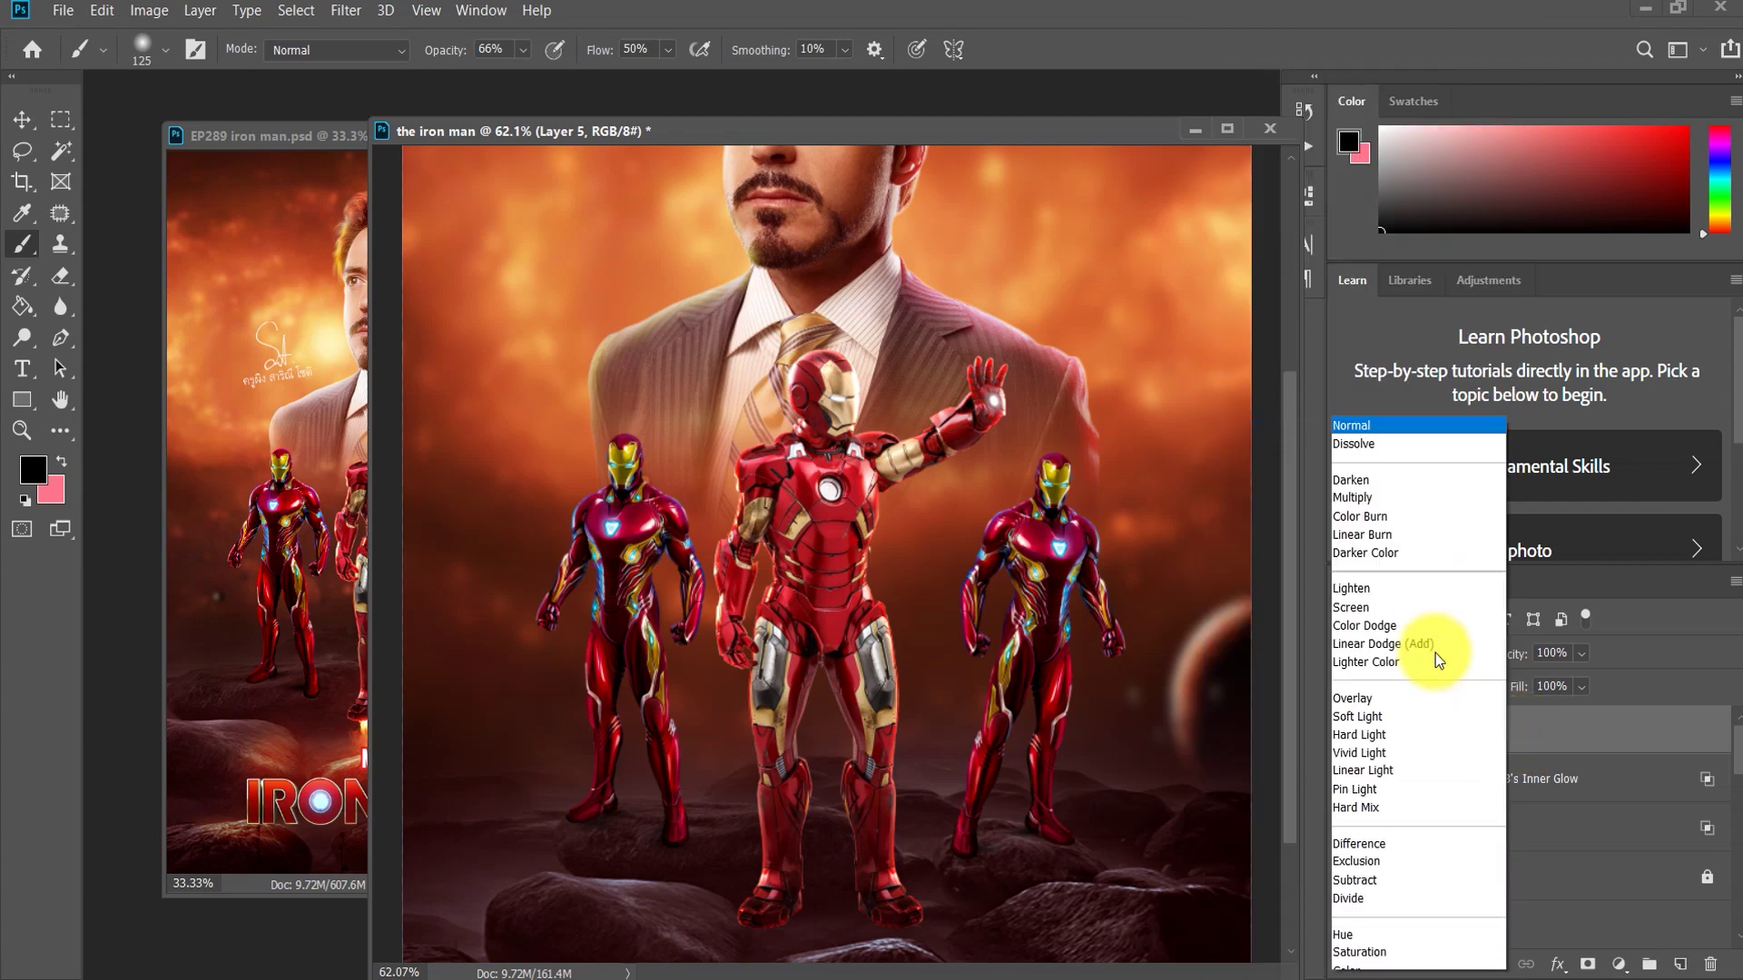
left_click(1416, 625)
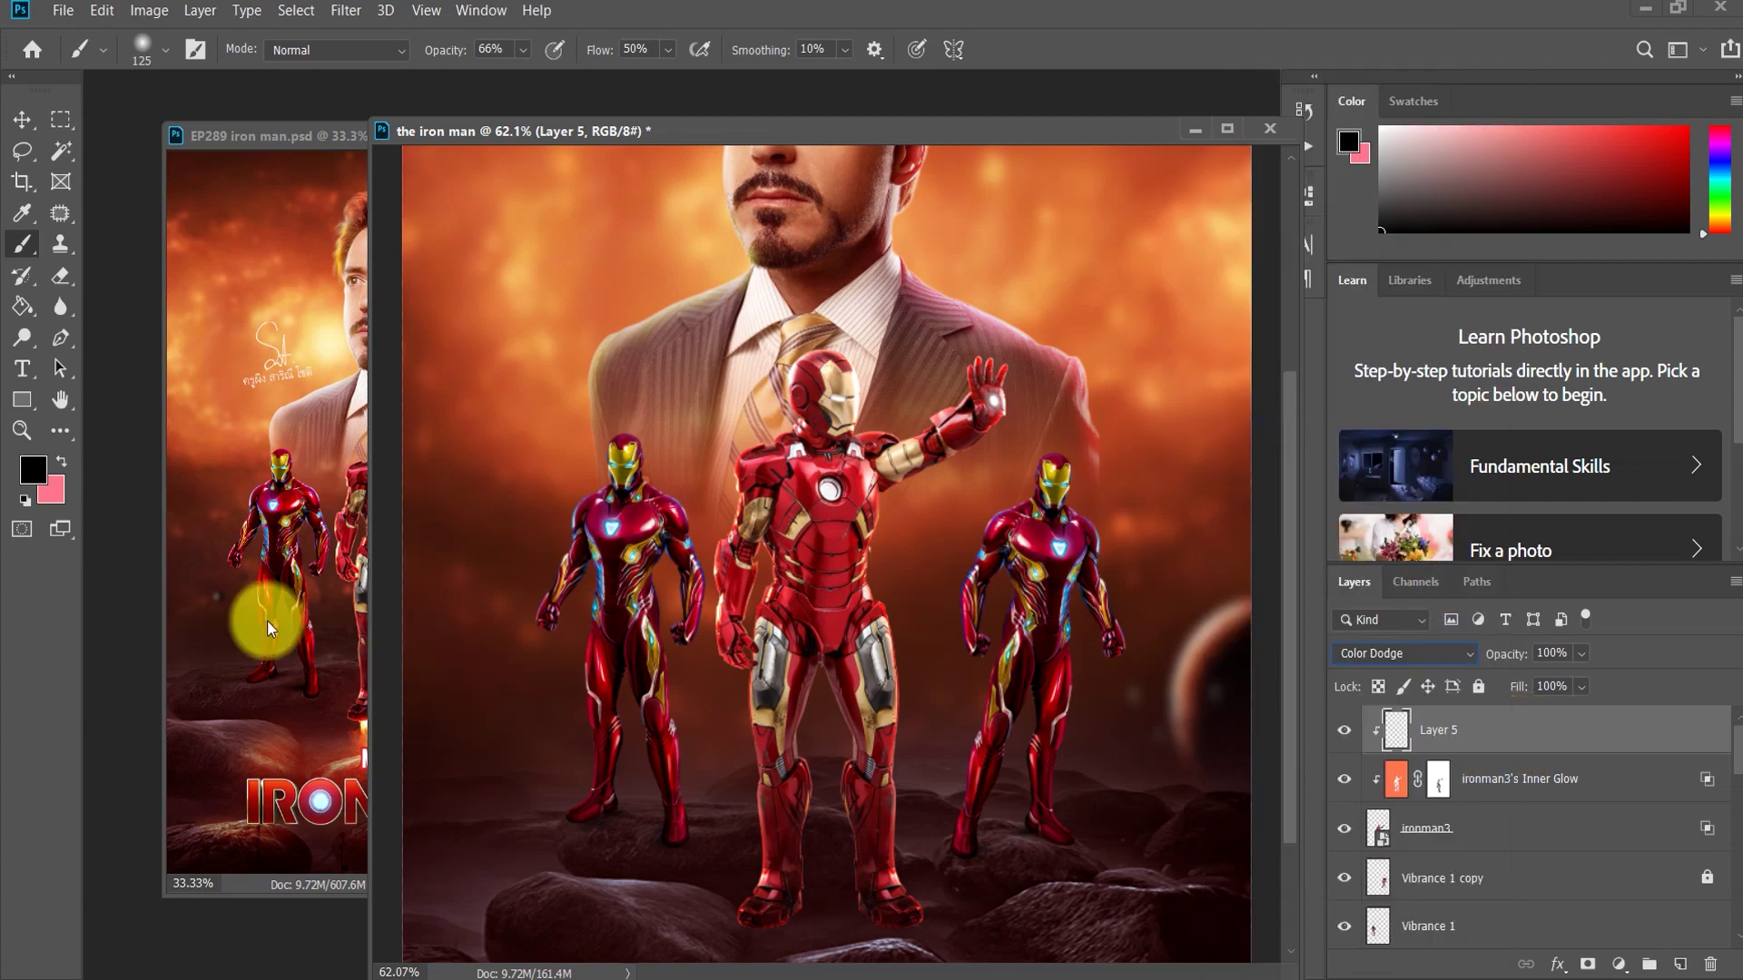
left_click(31, 470)
left_click(693, 216)
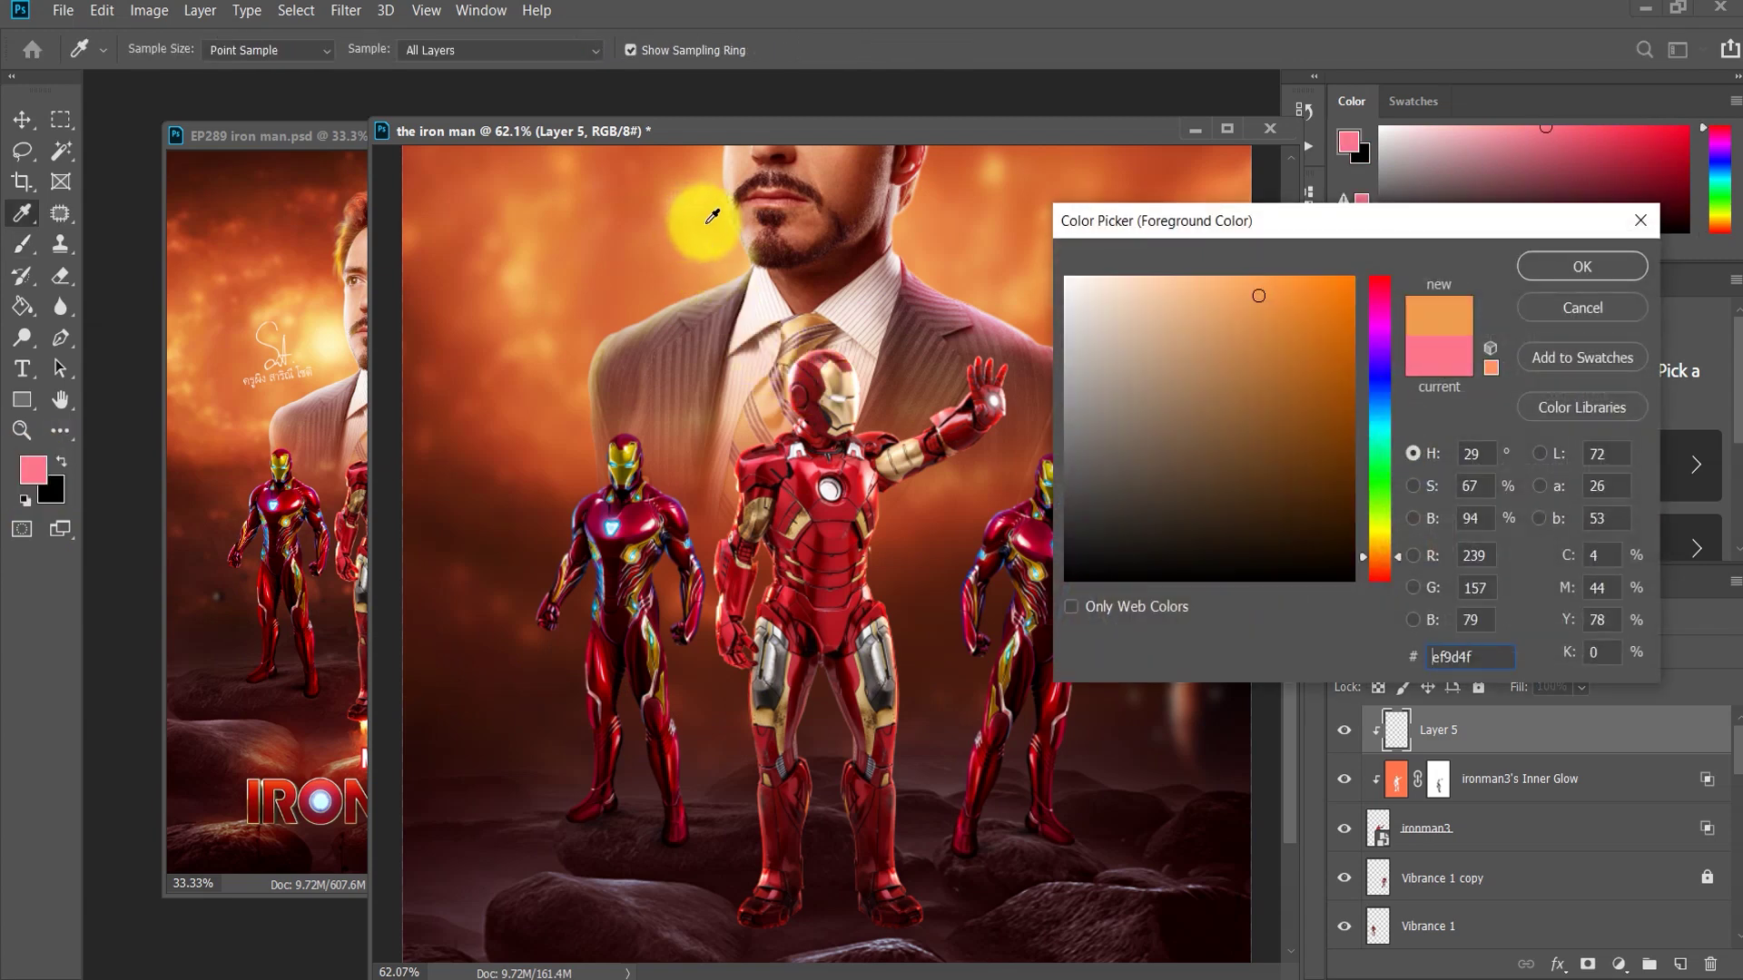
left_click_drag(1500, 672, 1445, 671)
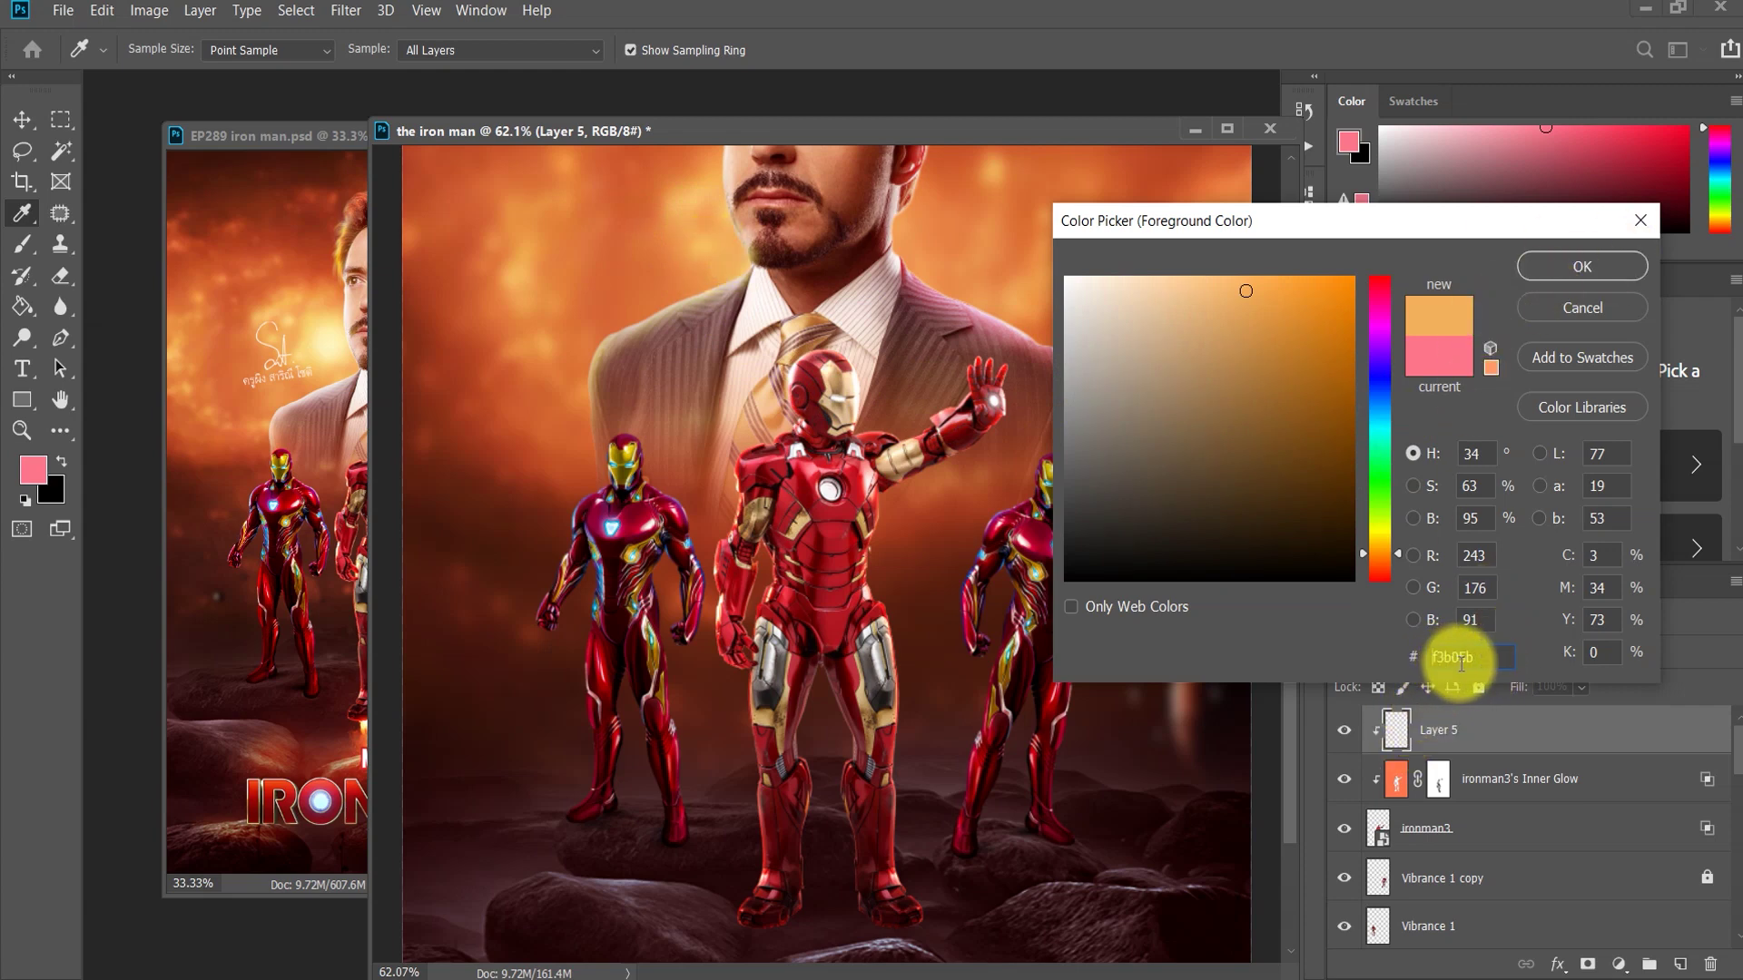
left_click(1577, 259)
Step: Brush a faint orange glow over the central Iron Man's boots
key("b")
scroll(891, 876, "up", 2)
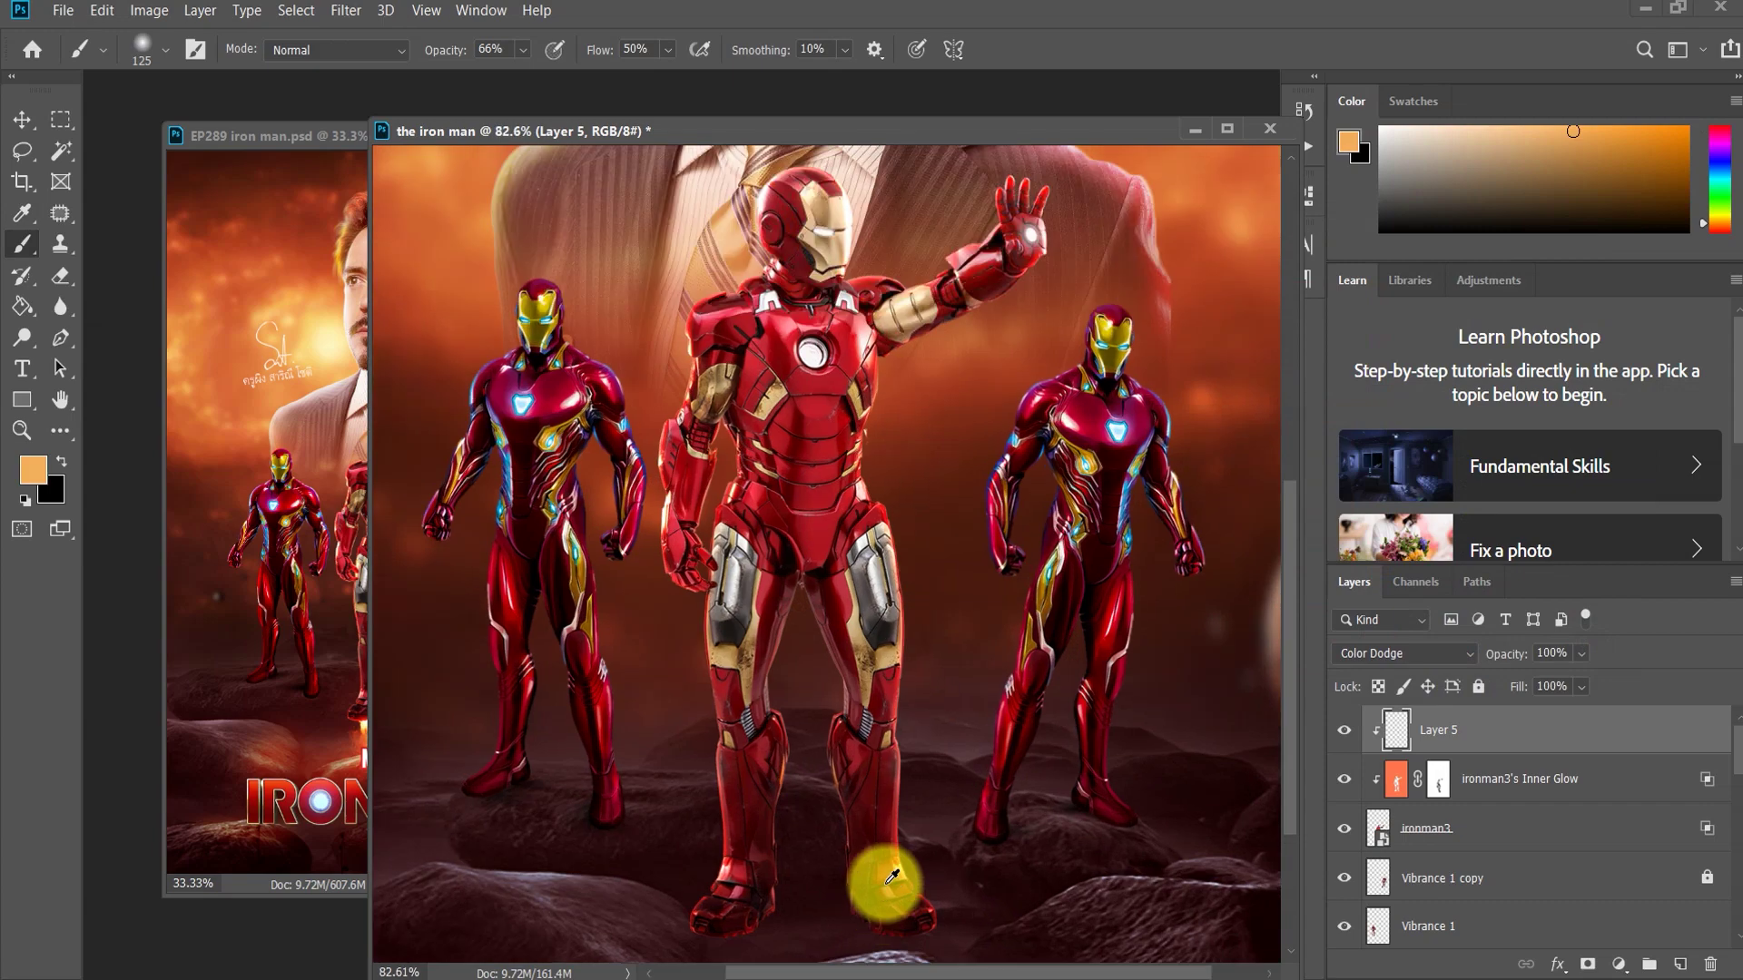
scroll(891, 876, "up", 1)
scroll(880, 817, "up", 1)
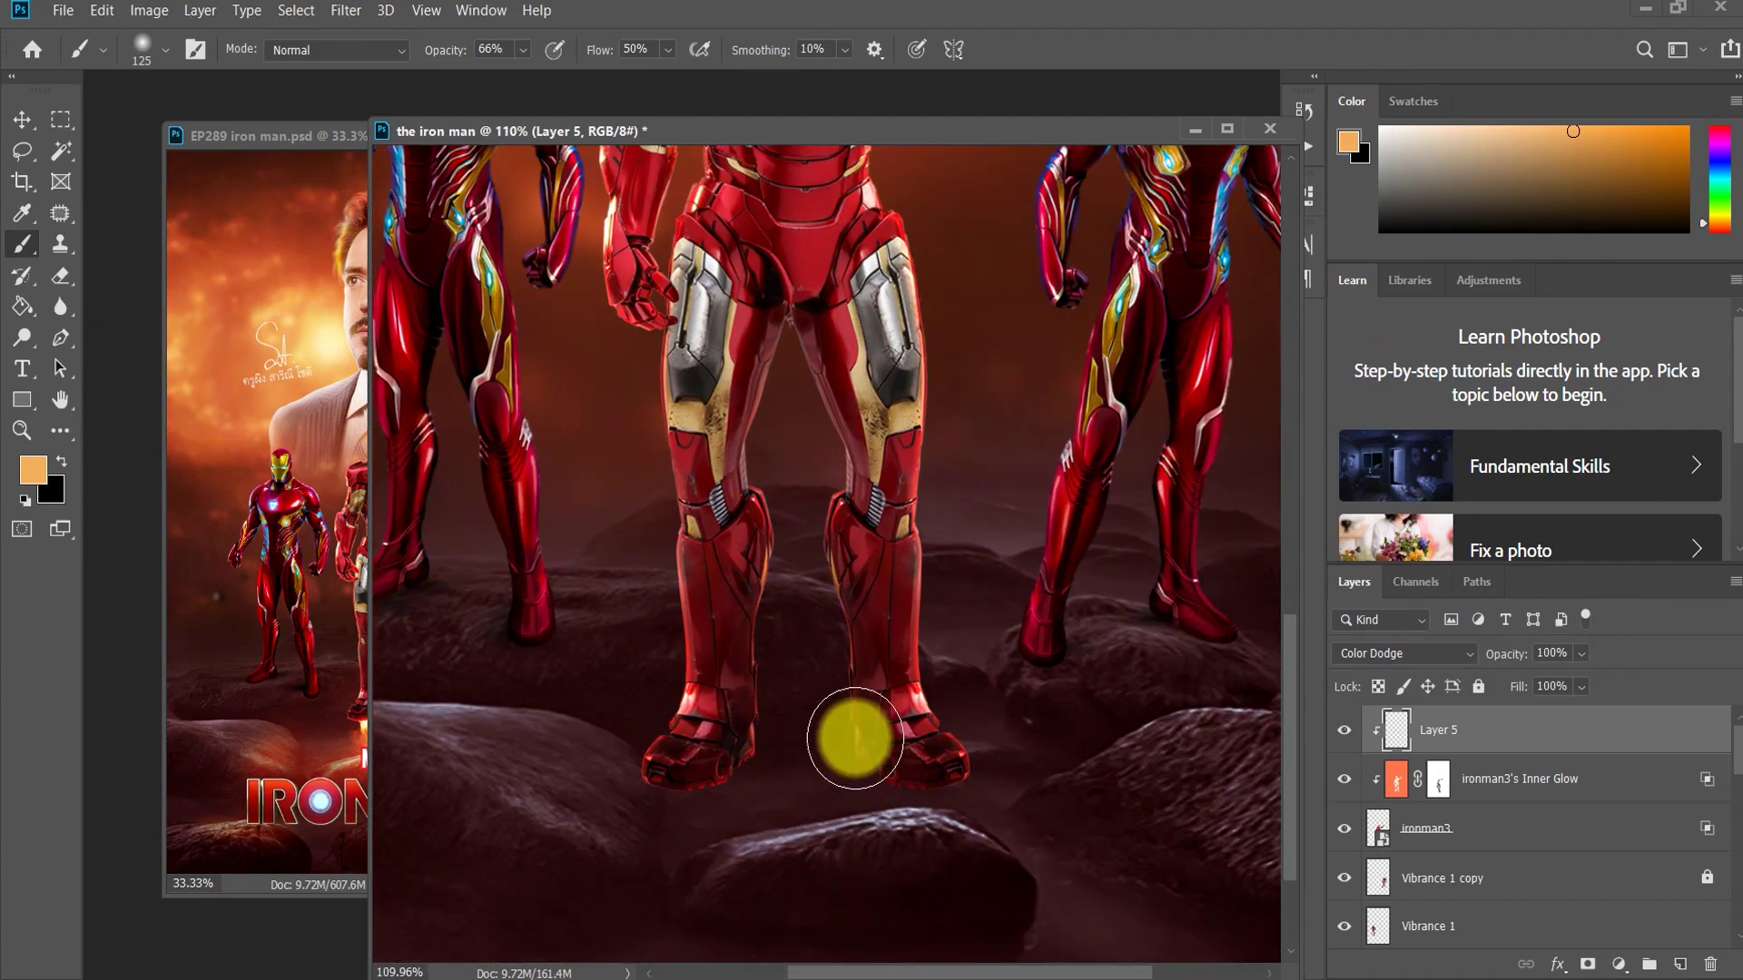
mouse_move(871, 736)
left_mouse_down()
mouse_move(858, 754)
mouse_move(909, 795)
left_mouse_up()
key("]")
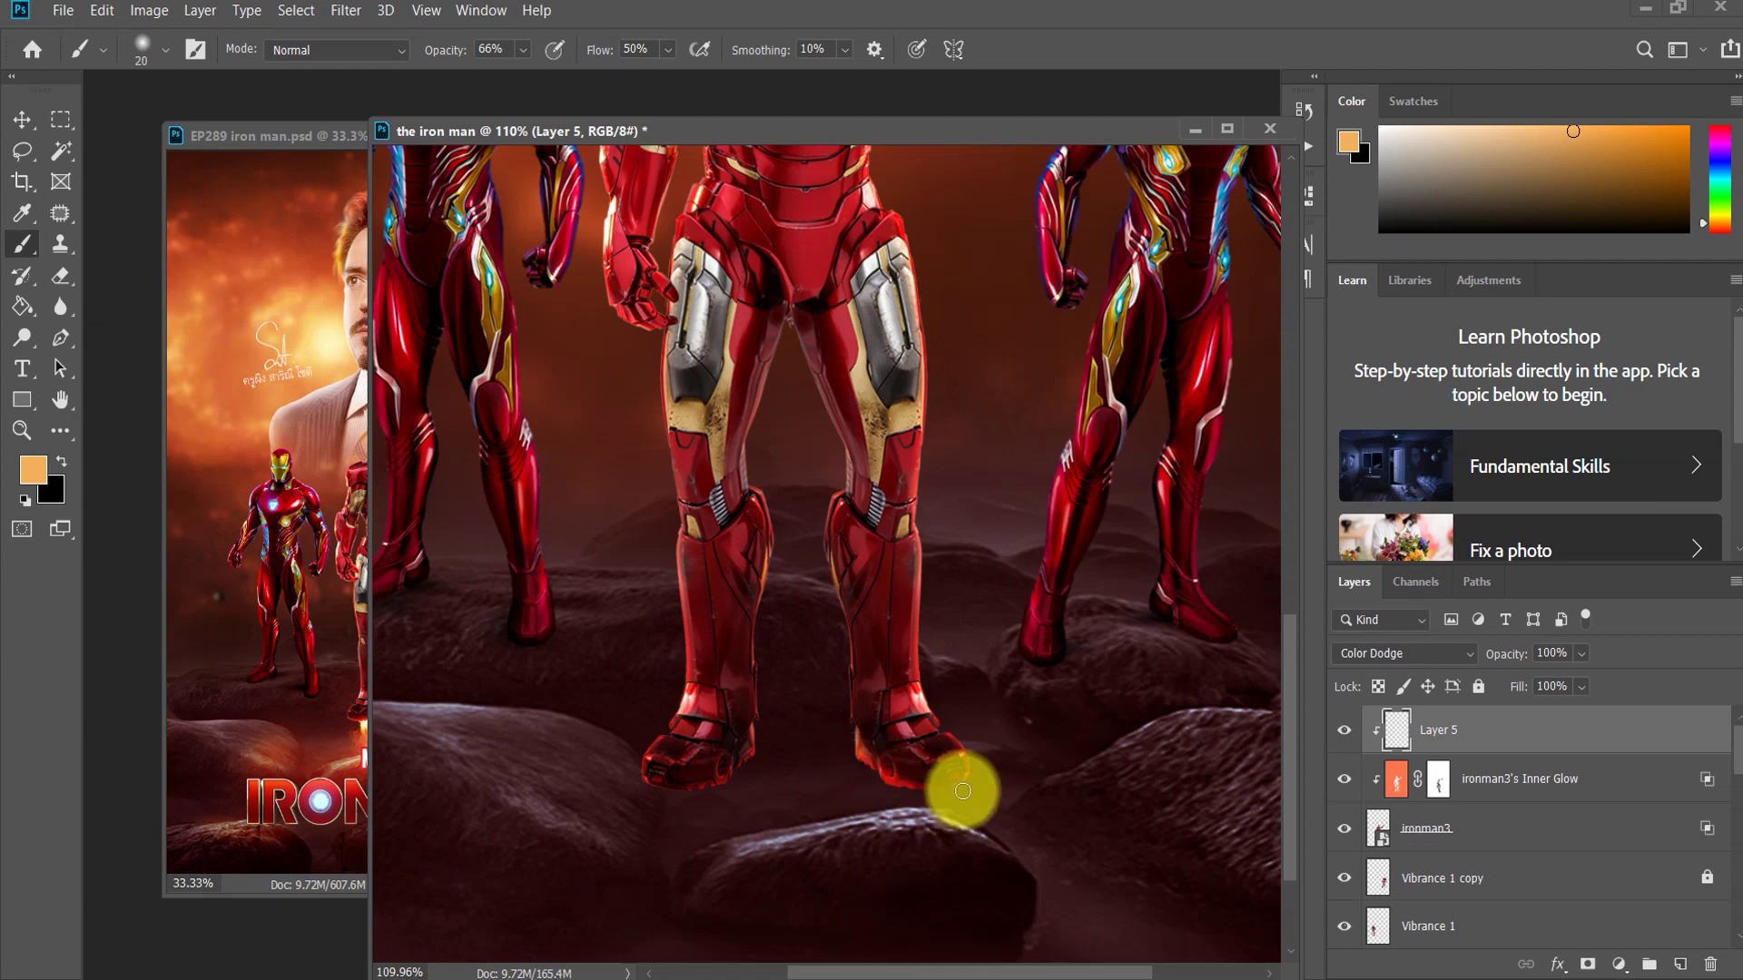
key("bracketright")
mouse_move(908, 796)
left_mouse_down()
mouse_move(879, 796)
mouse_move(973, 778)
left_mouse_up()
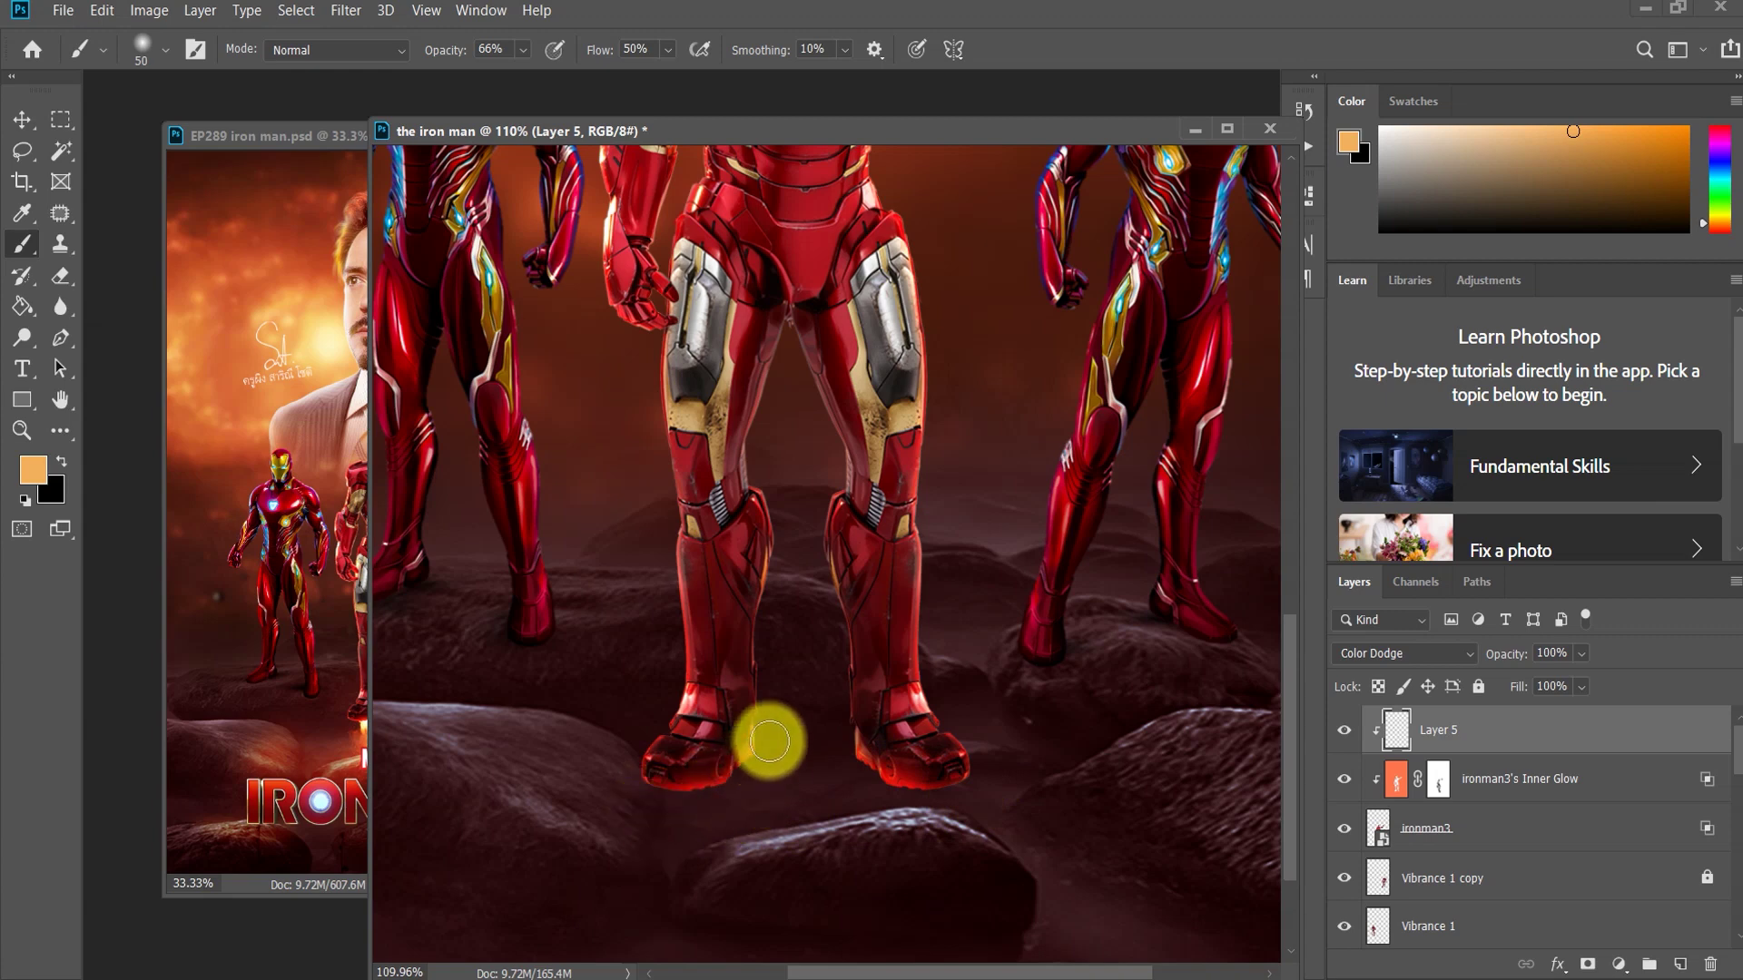
Step: Switch to a paler orange and brighten the soles and ground under the feet
left_click(33, 471)
left_click_drag(1233, 331, 1187, 284)
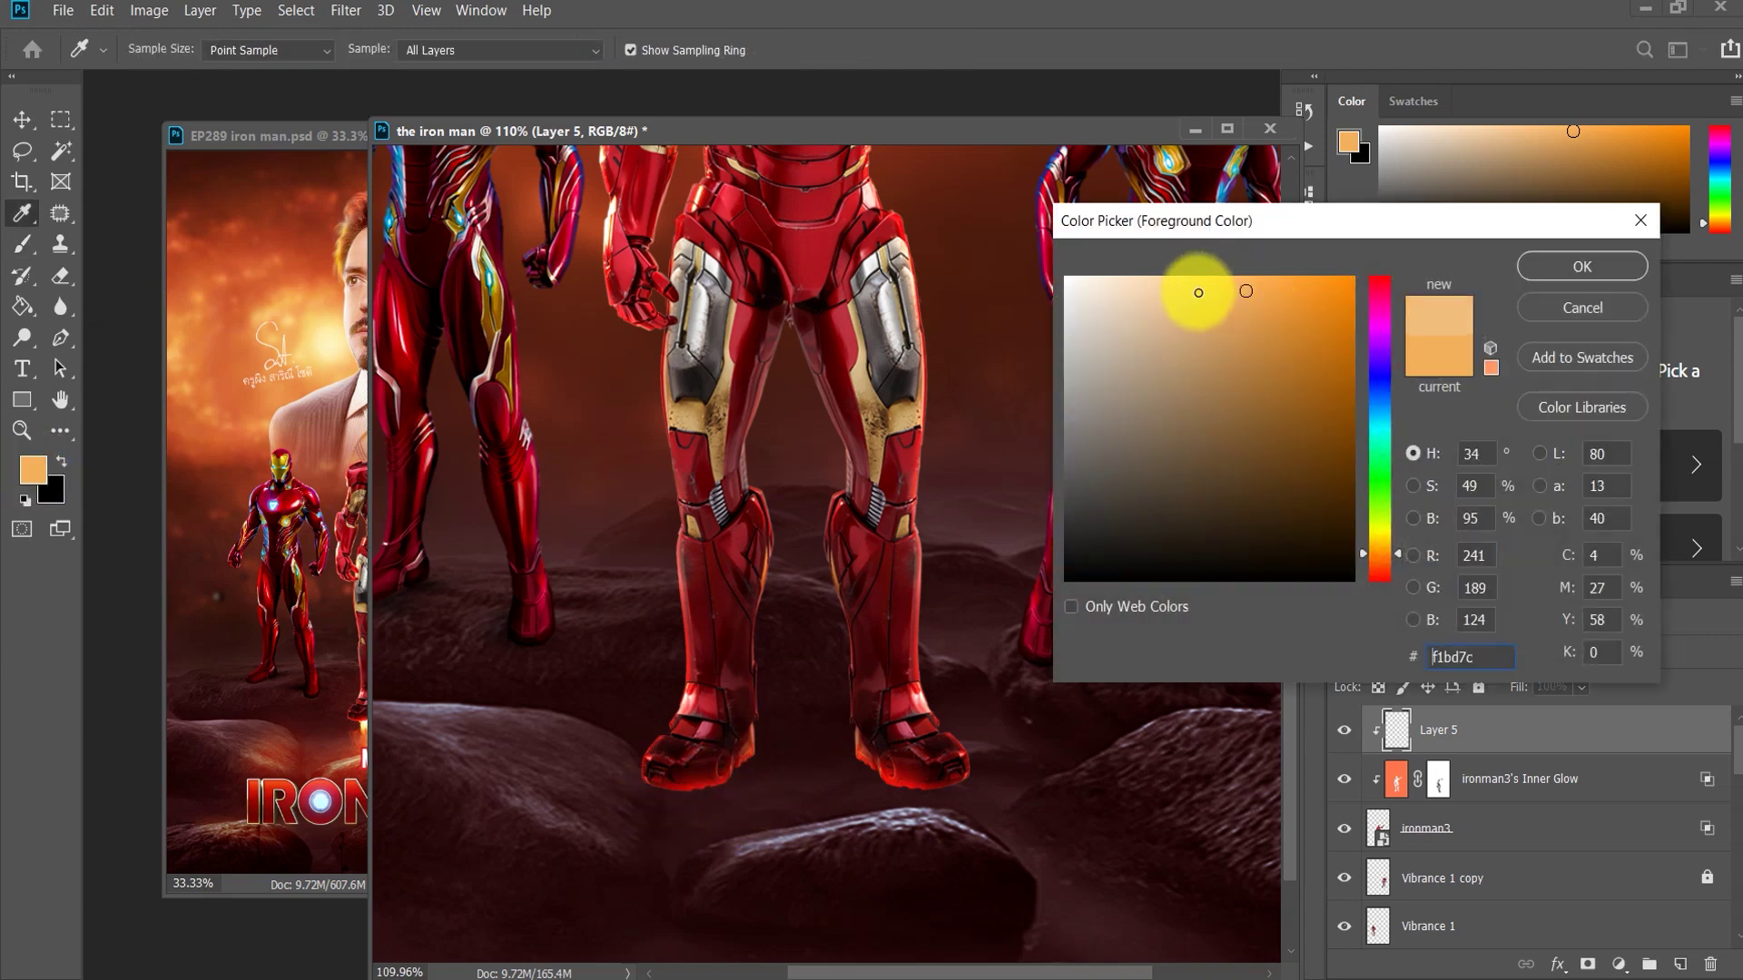
left_click(1555, 270)
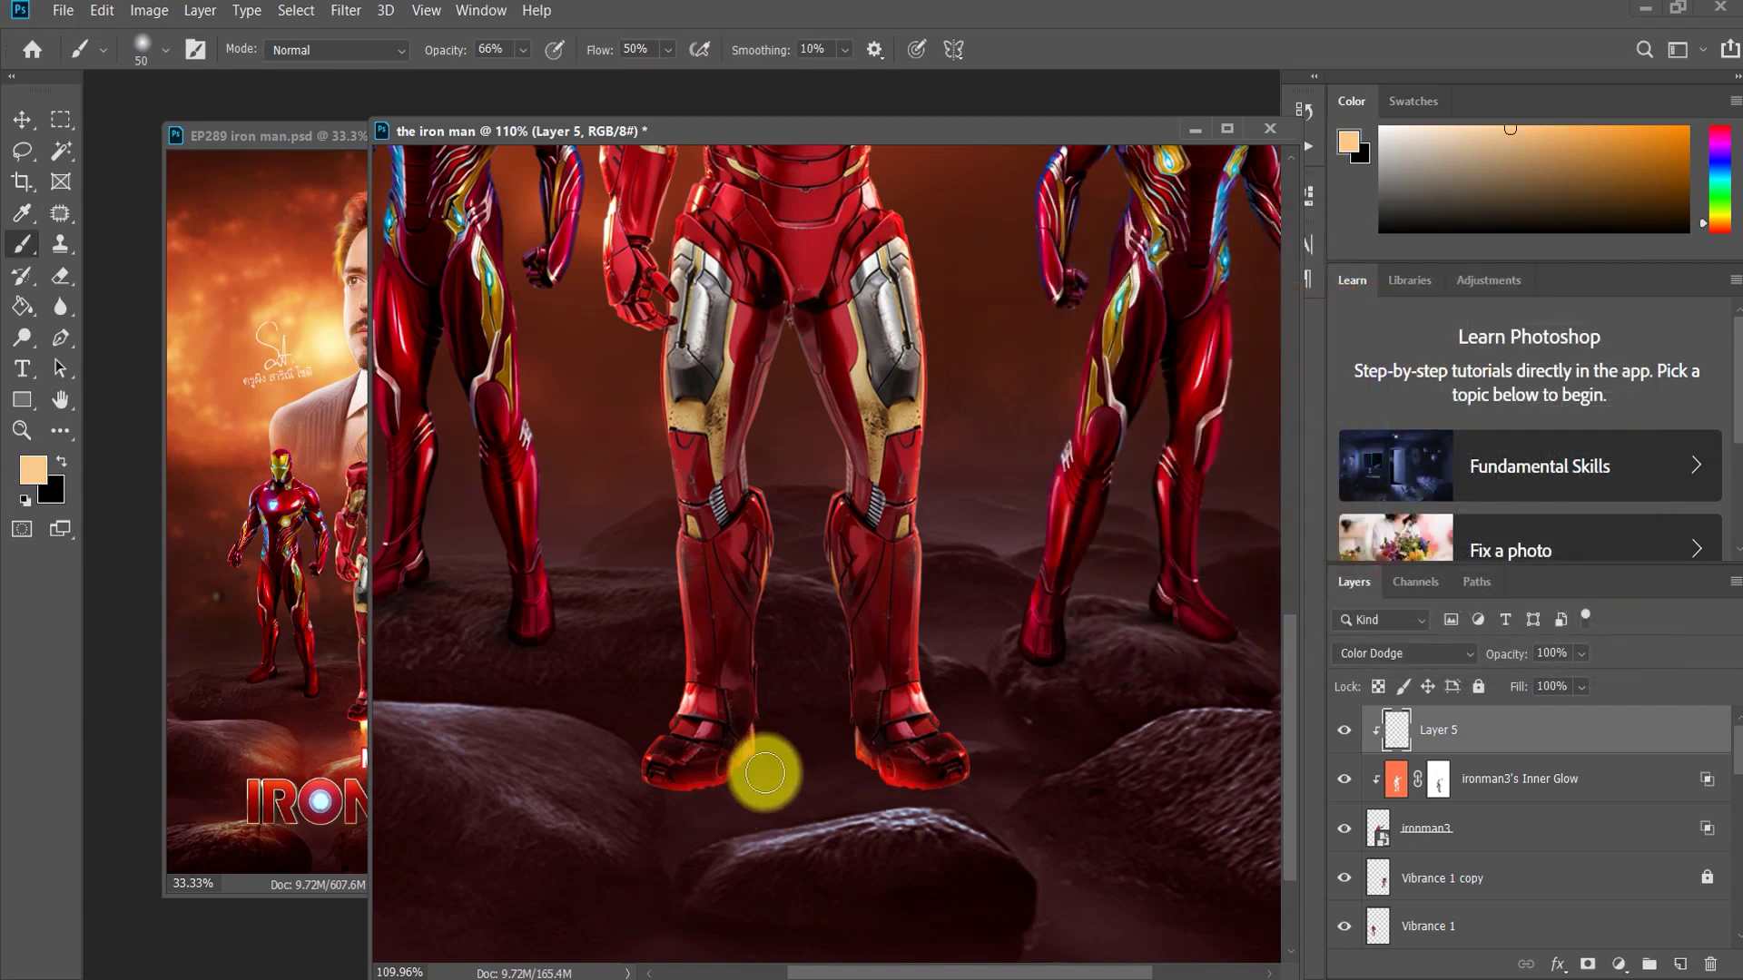
left_click_drag(685, 822, 911, 811)
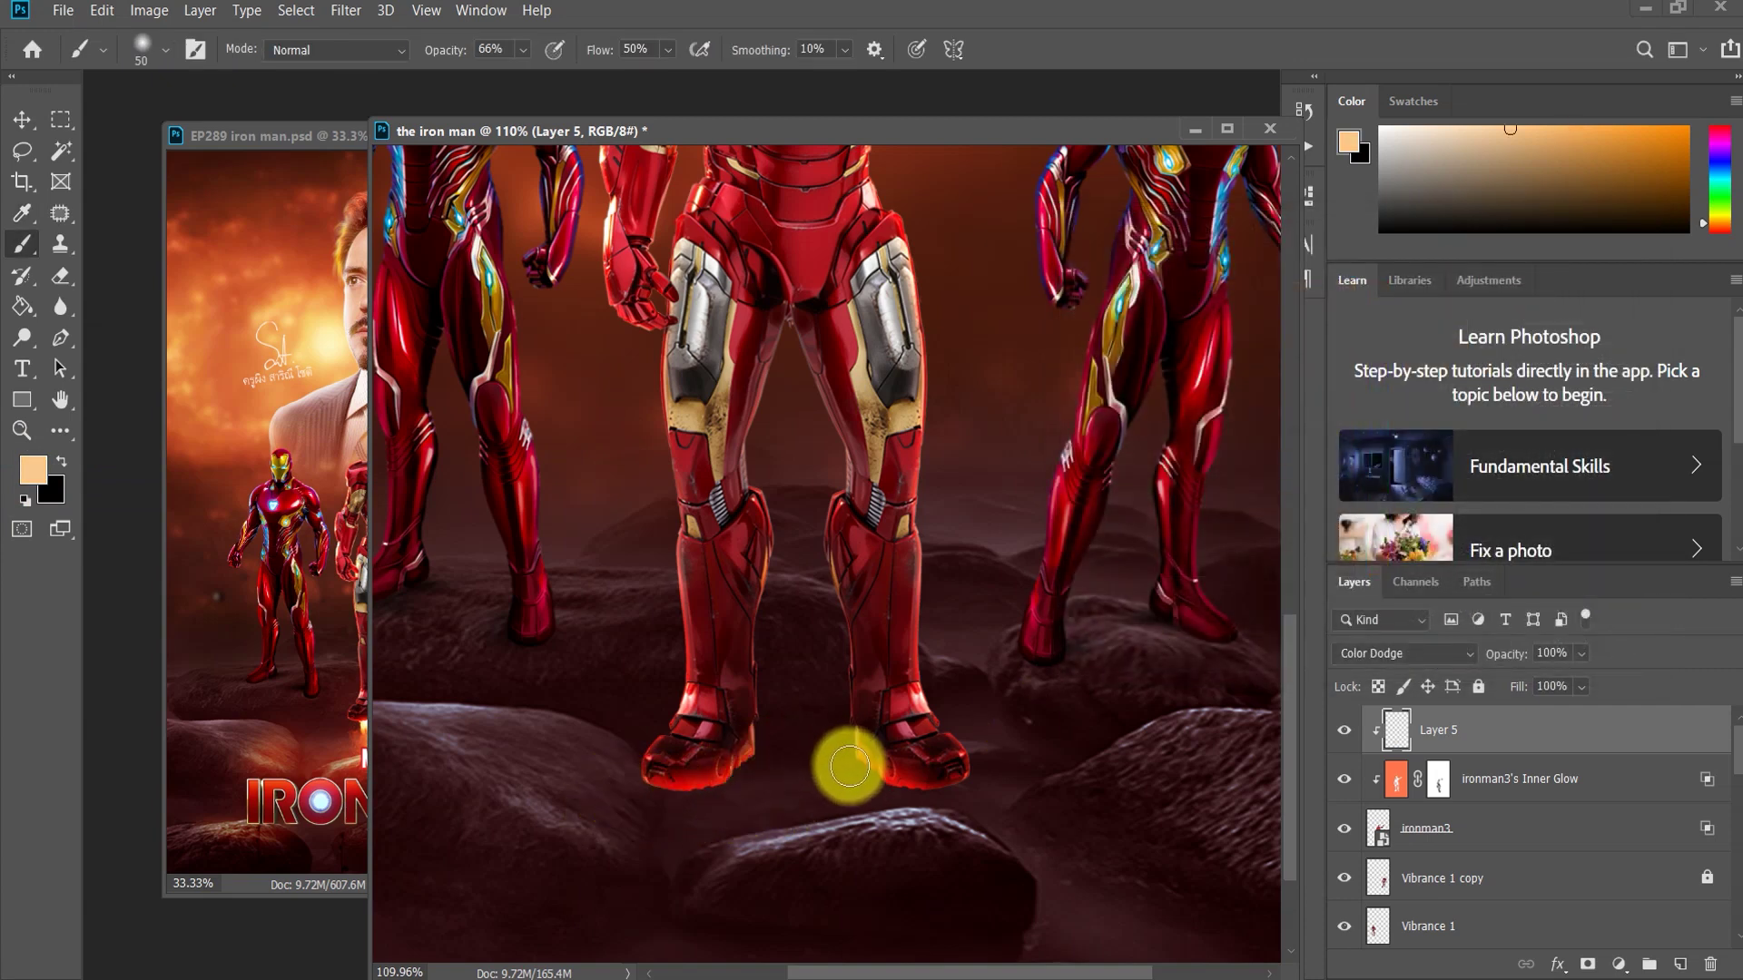
Step: Paint a bright orange glow over the central Iron Man's raised hand
scroll(752, 459, "up", 3)
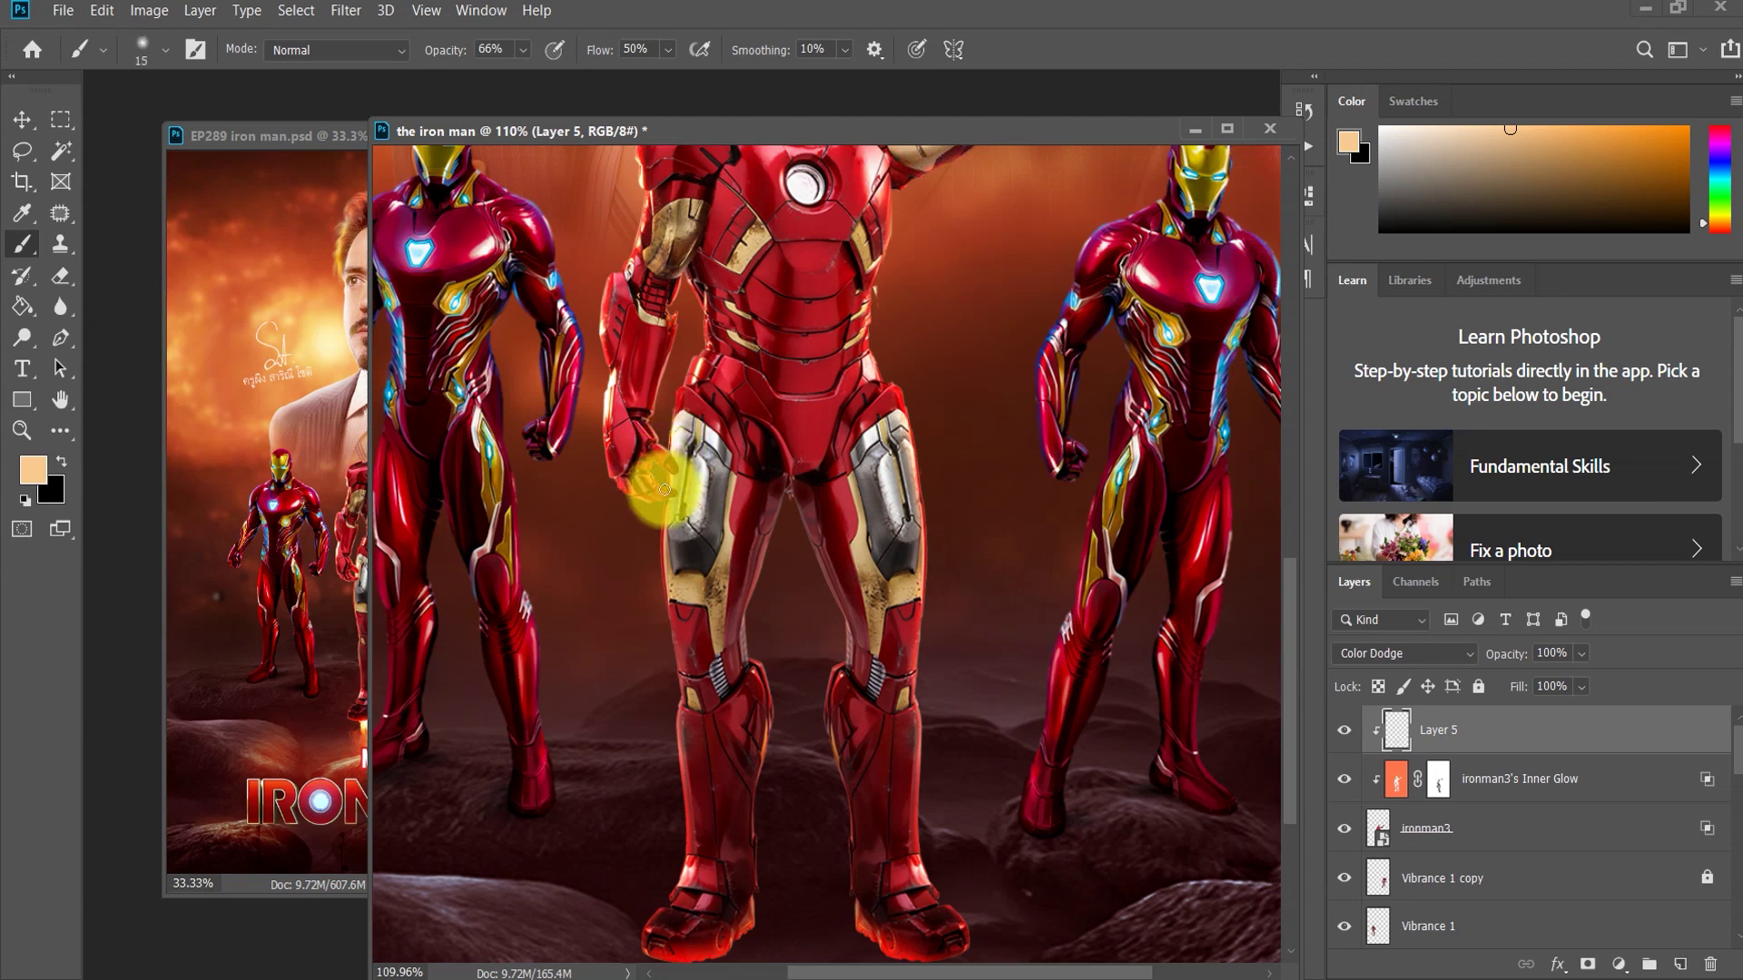
scroll(908, 382, "up", 5)
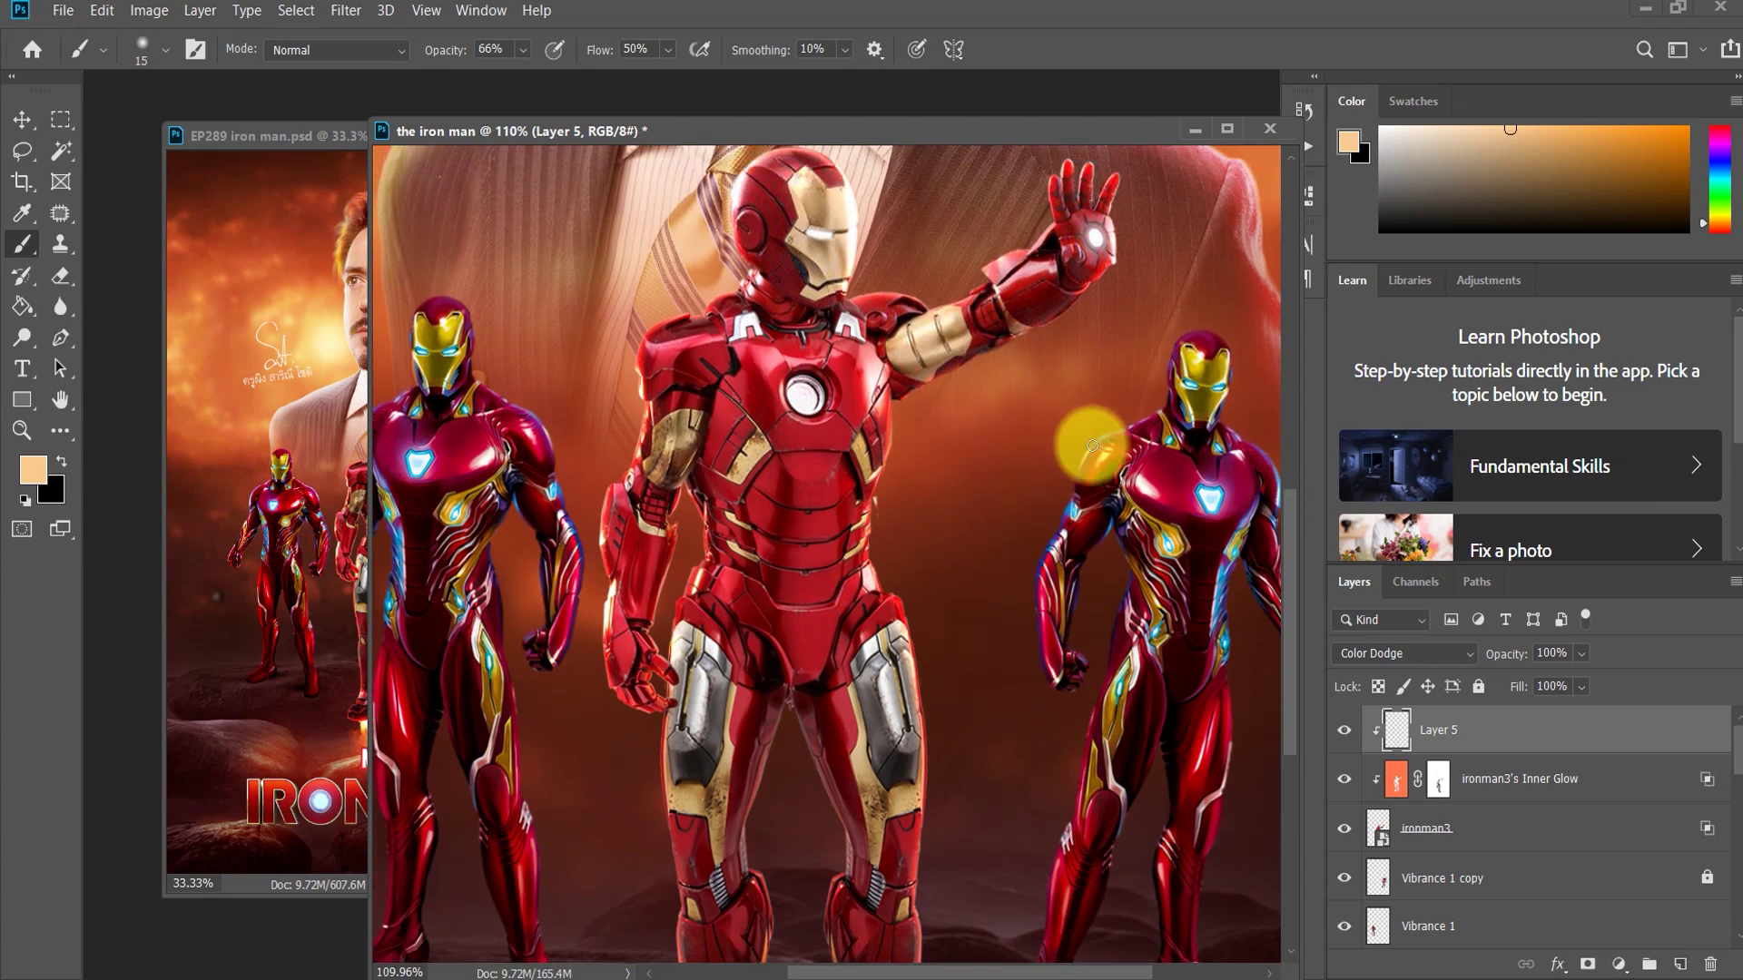
scroll(770, 584, "down", 1)
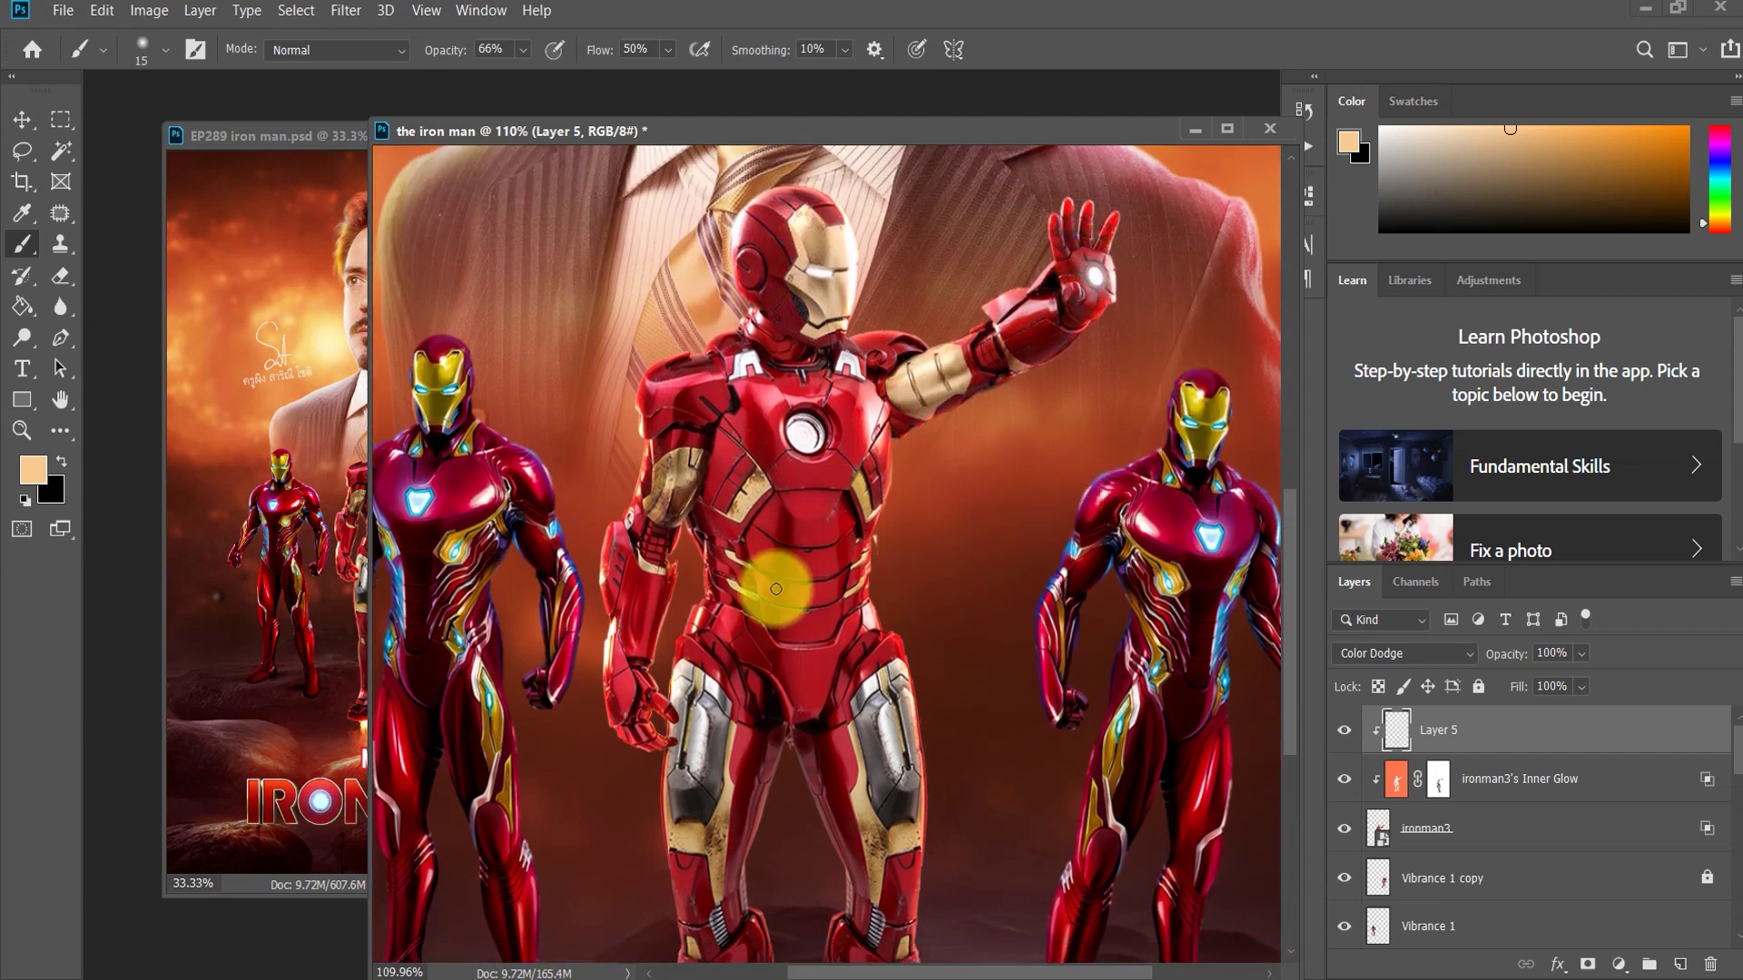
scroll(672, 576, "down", 3)
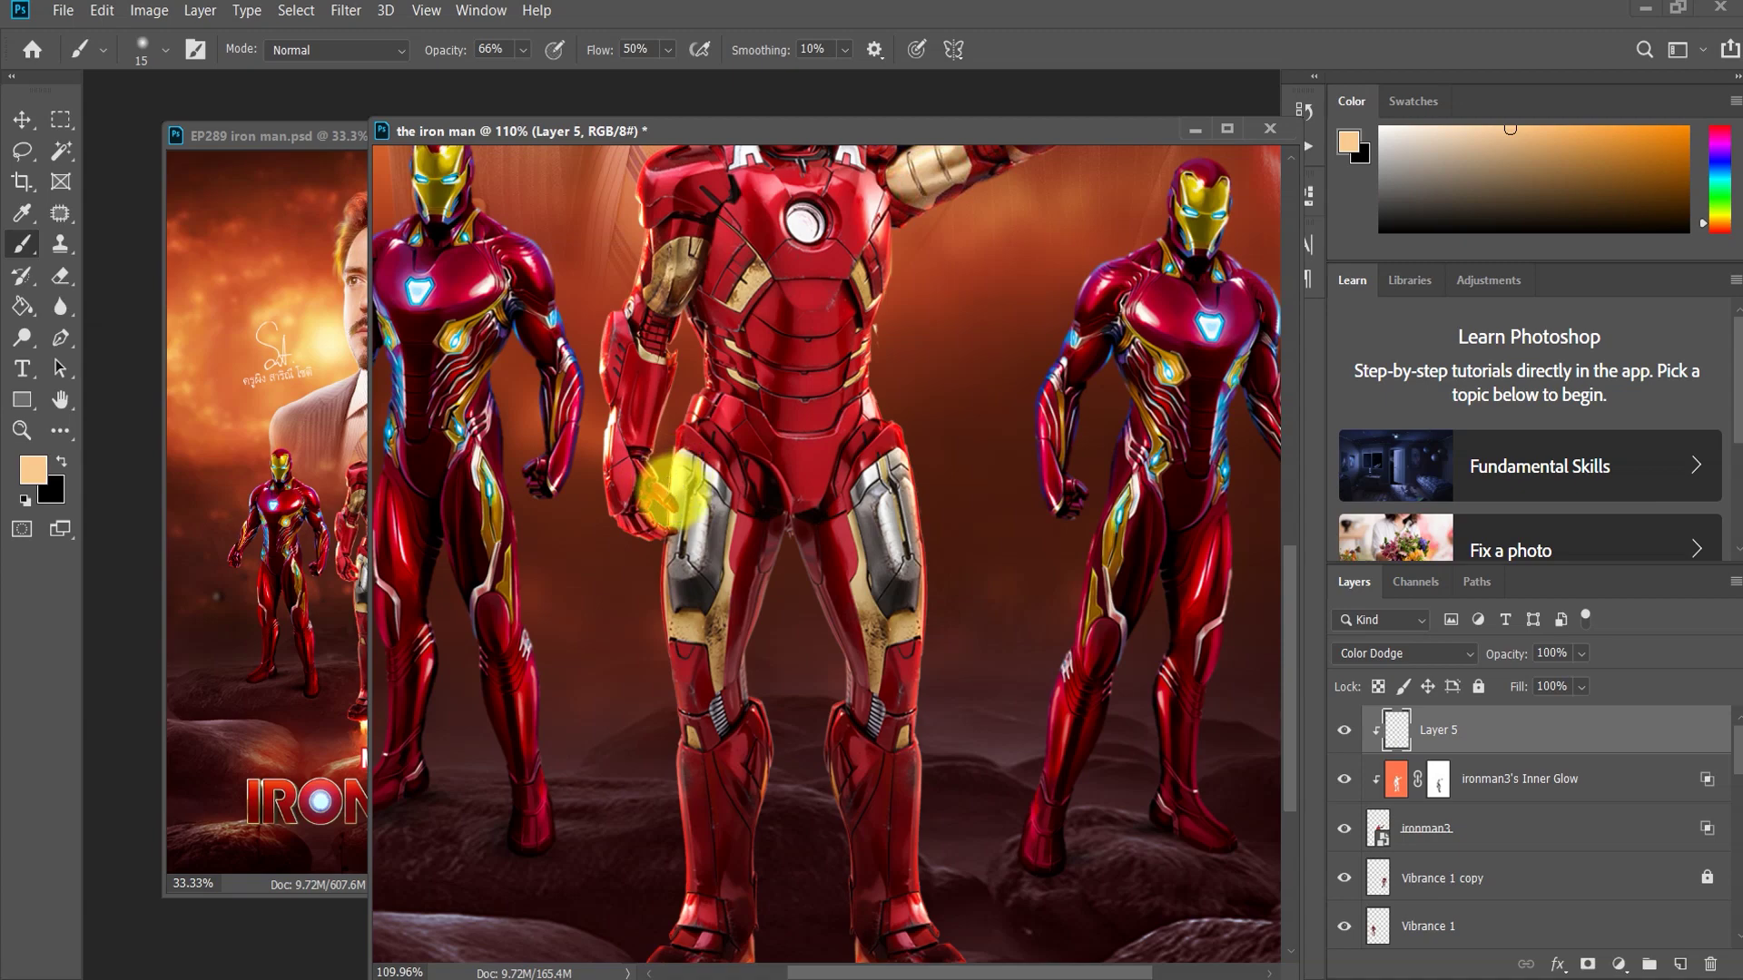
left_click_drag(766, 533, 829, 330)
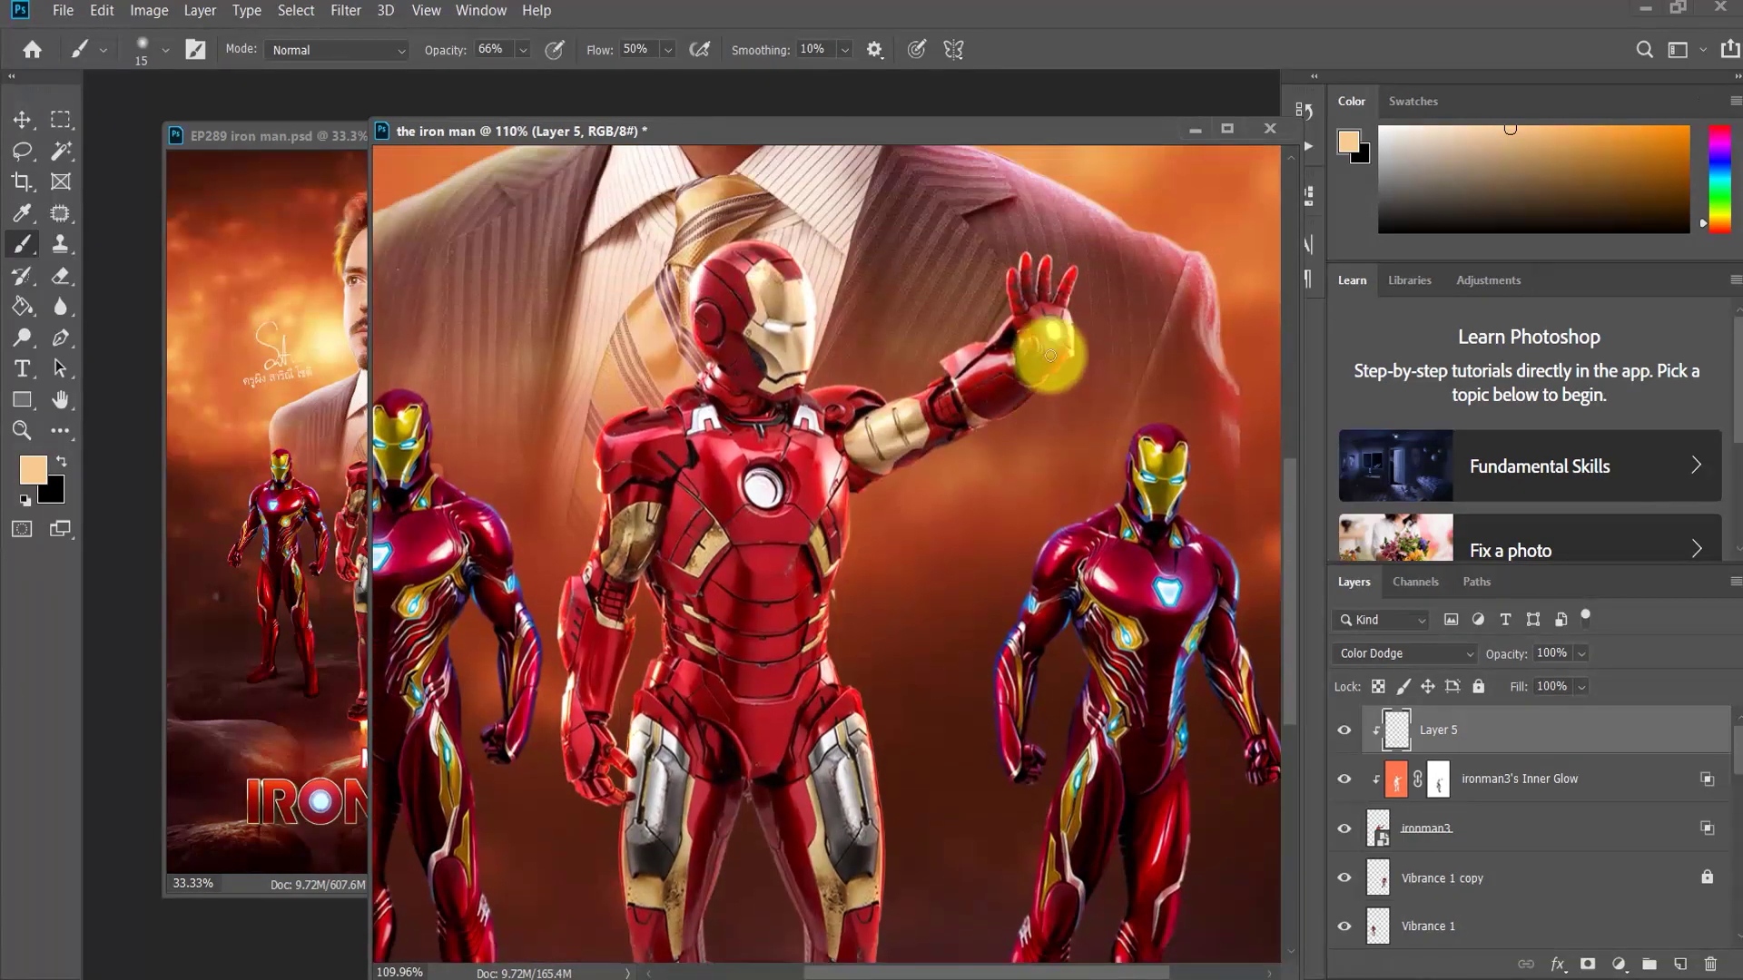
scroll(1050, 369, "up", 2)
key("bracketright")
left_click(1037, 381)
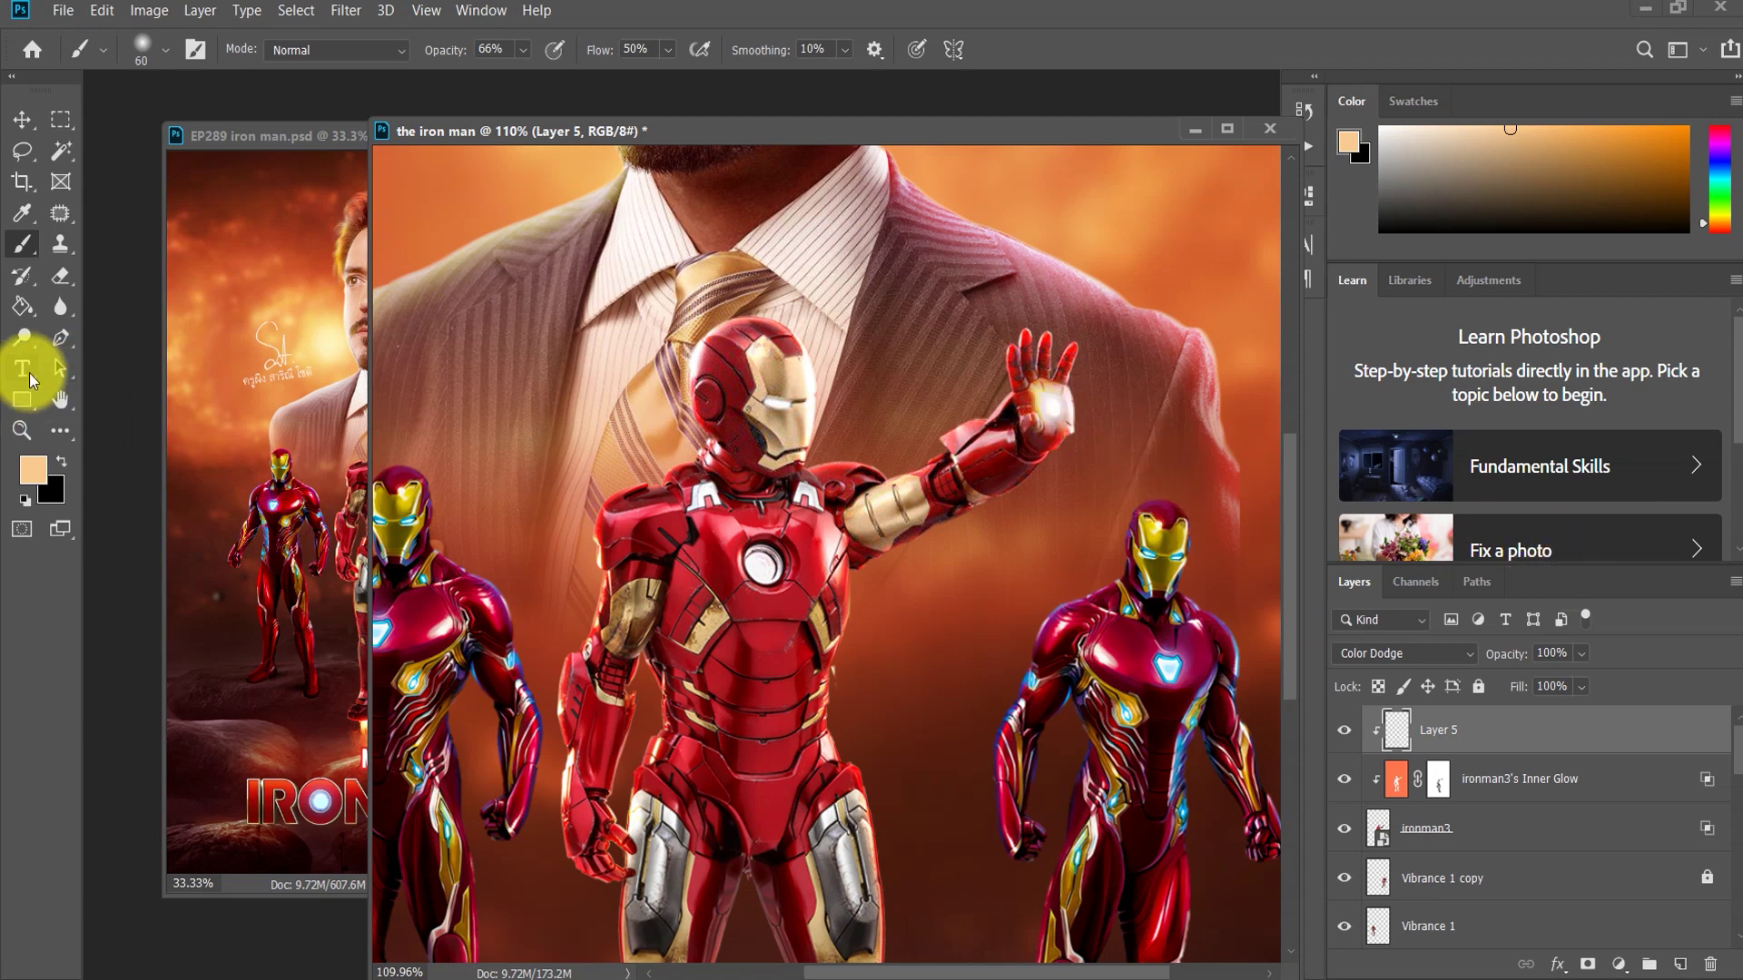
Step: Erase the hand glow over the fingers with the Eraser at about half opacity and flow
left_click(61, 272)
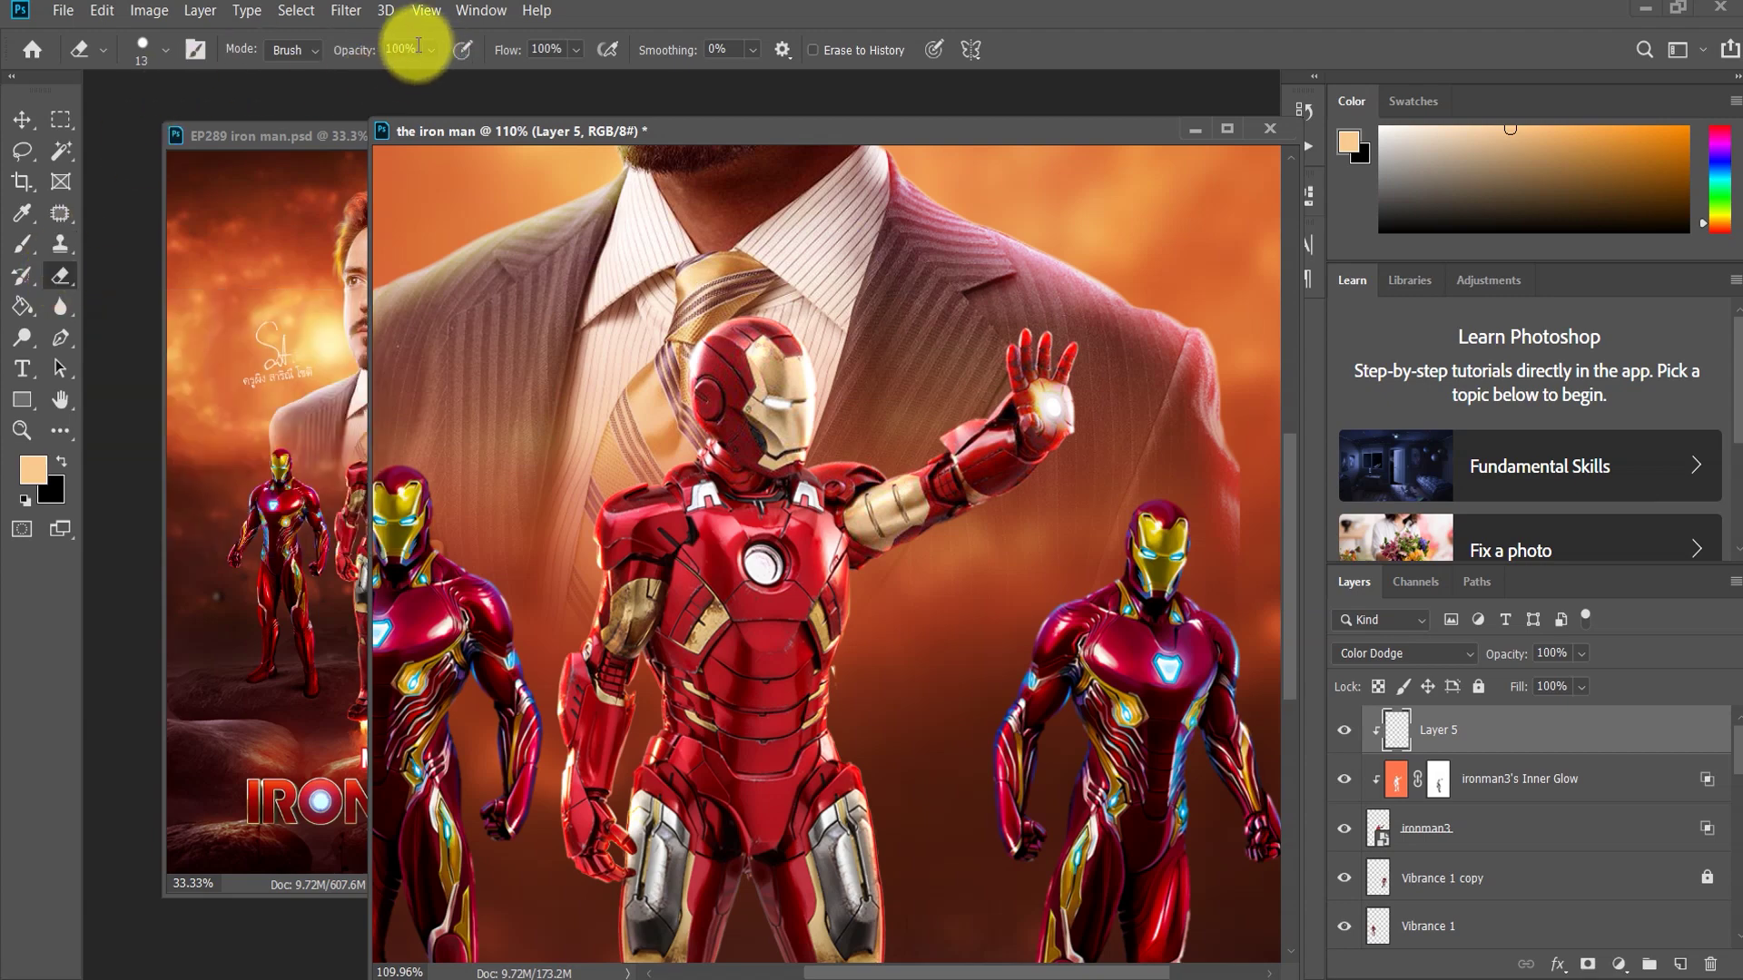
left_click(408, 74)
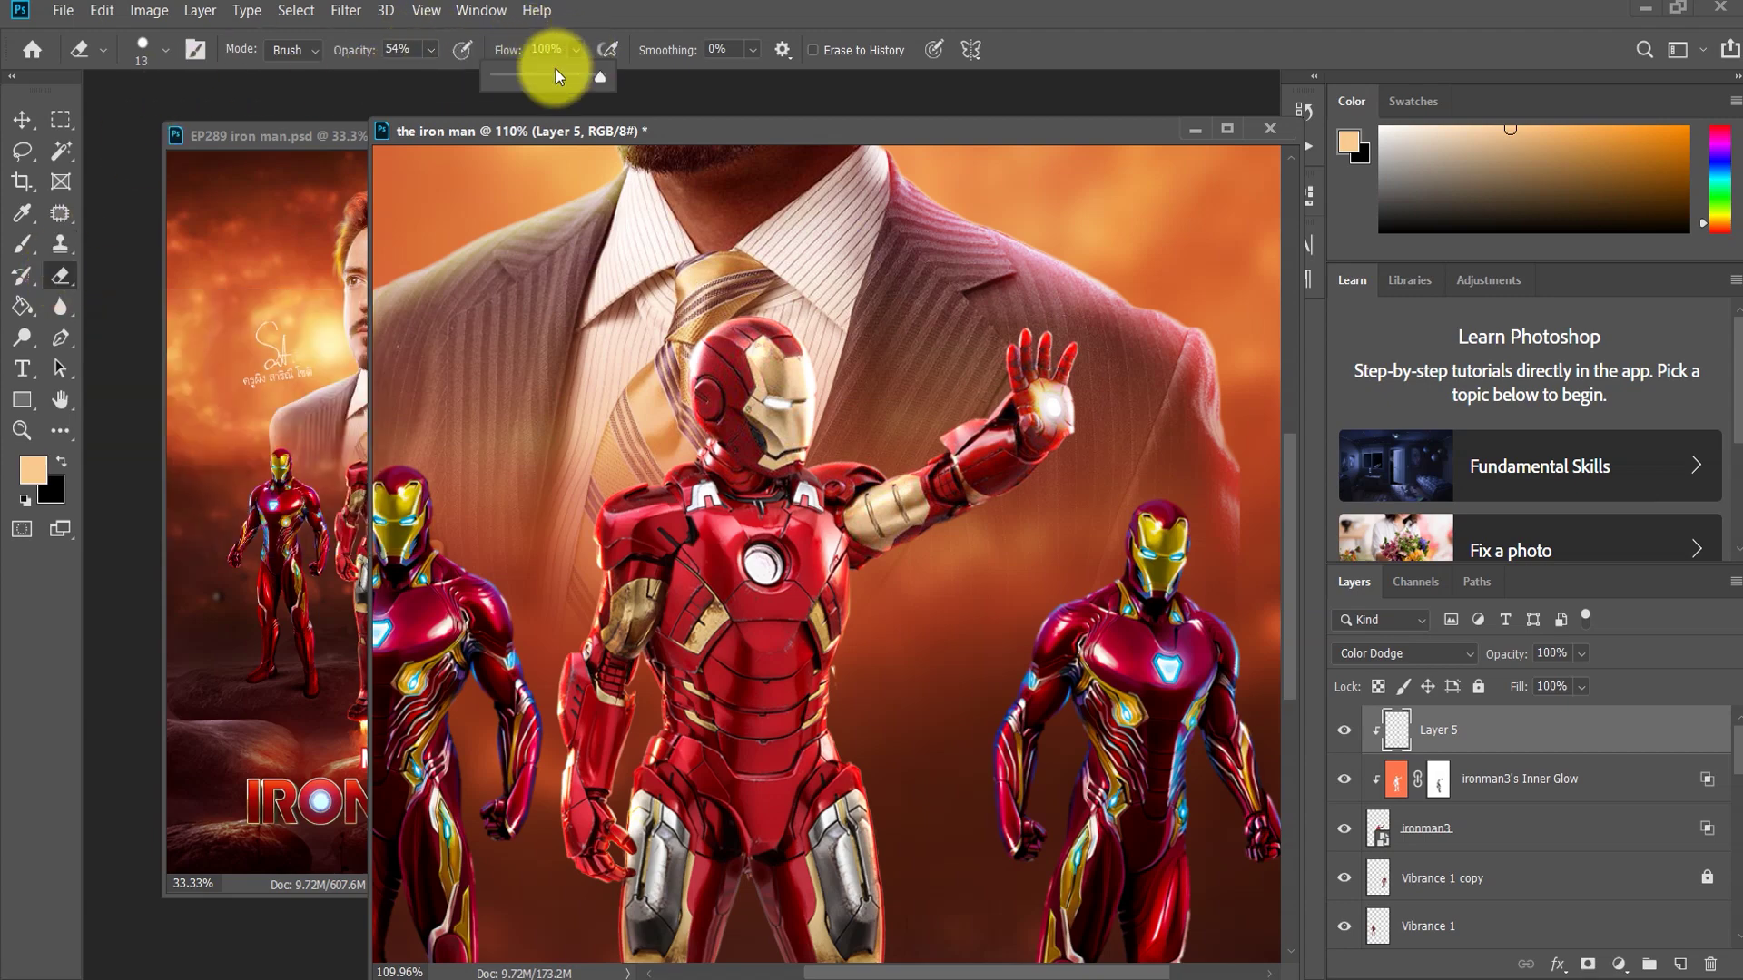
left_click(576, 49)
left_click(550, 76)
left_click_drag(1049, 355, 1014, 397)
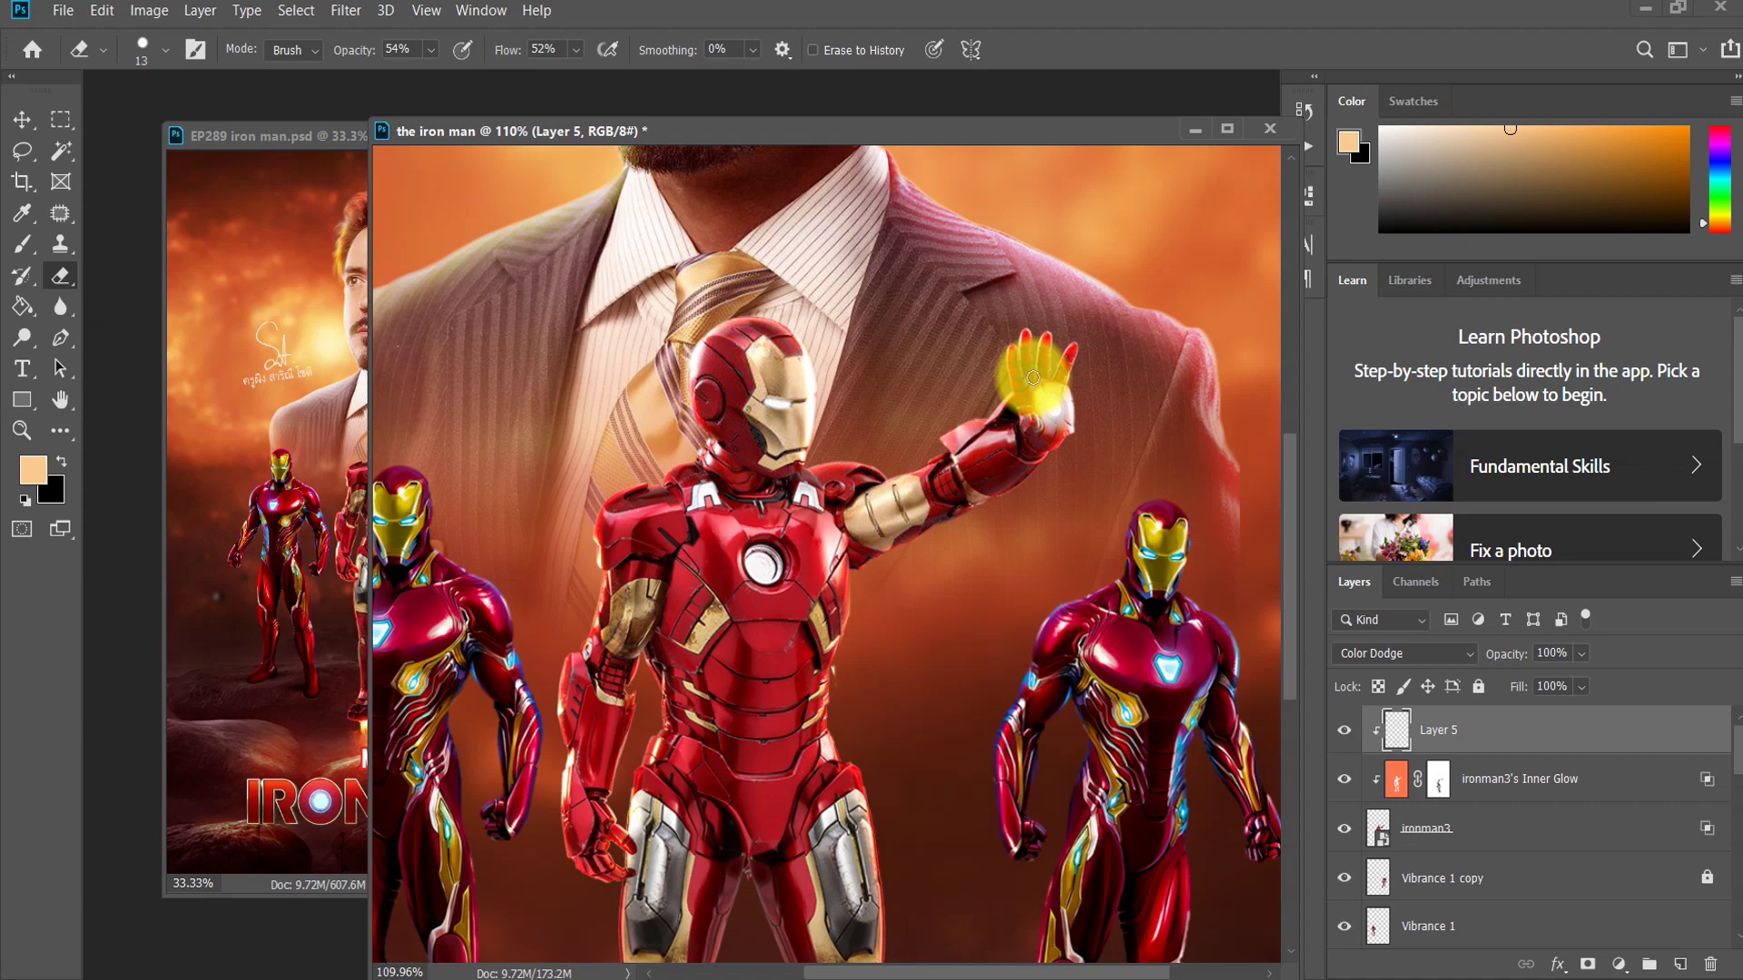
Step: Choose a soft round brush preset from the Brush Preset picker
left_click(165, 49)
left_click(73, 225)
left_click(87, 238)
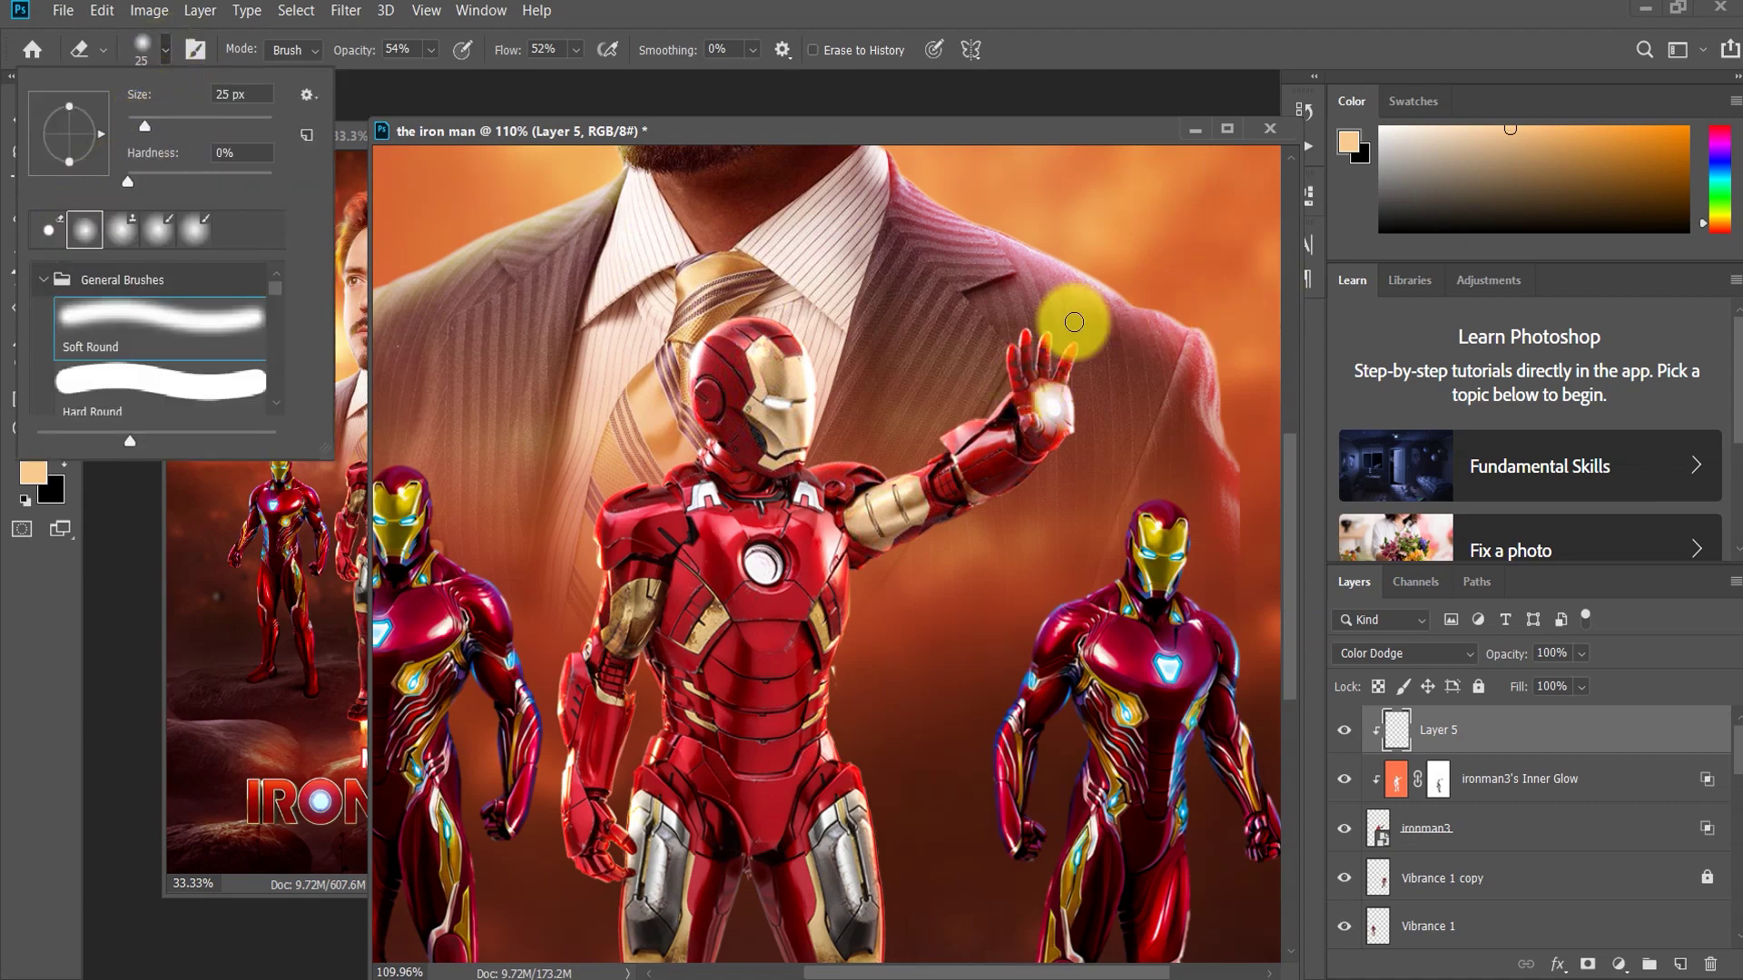
left_click(1041, 381)
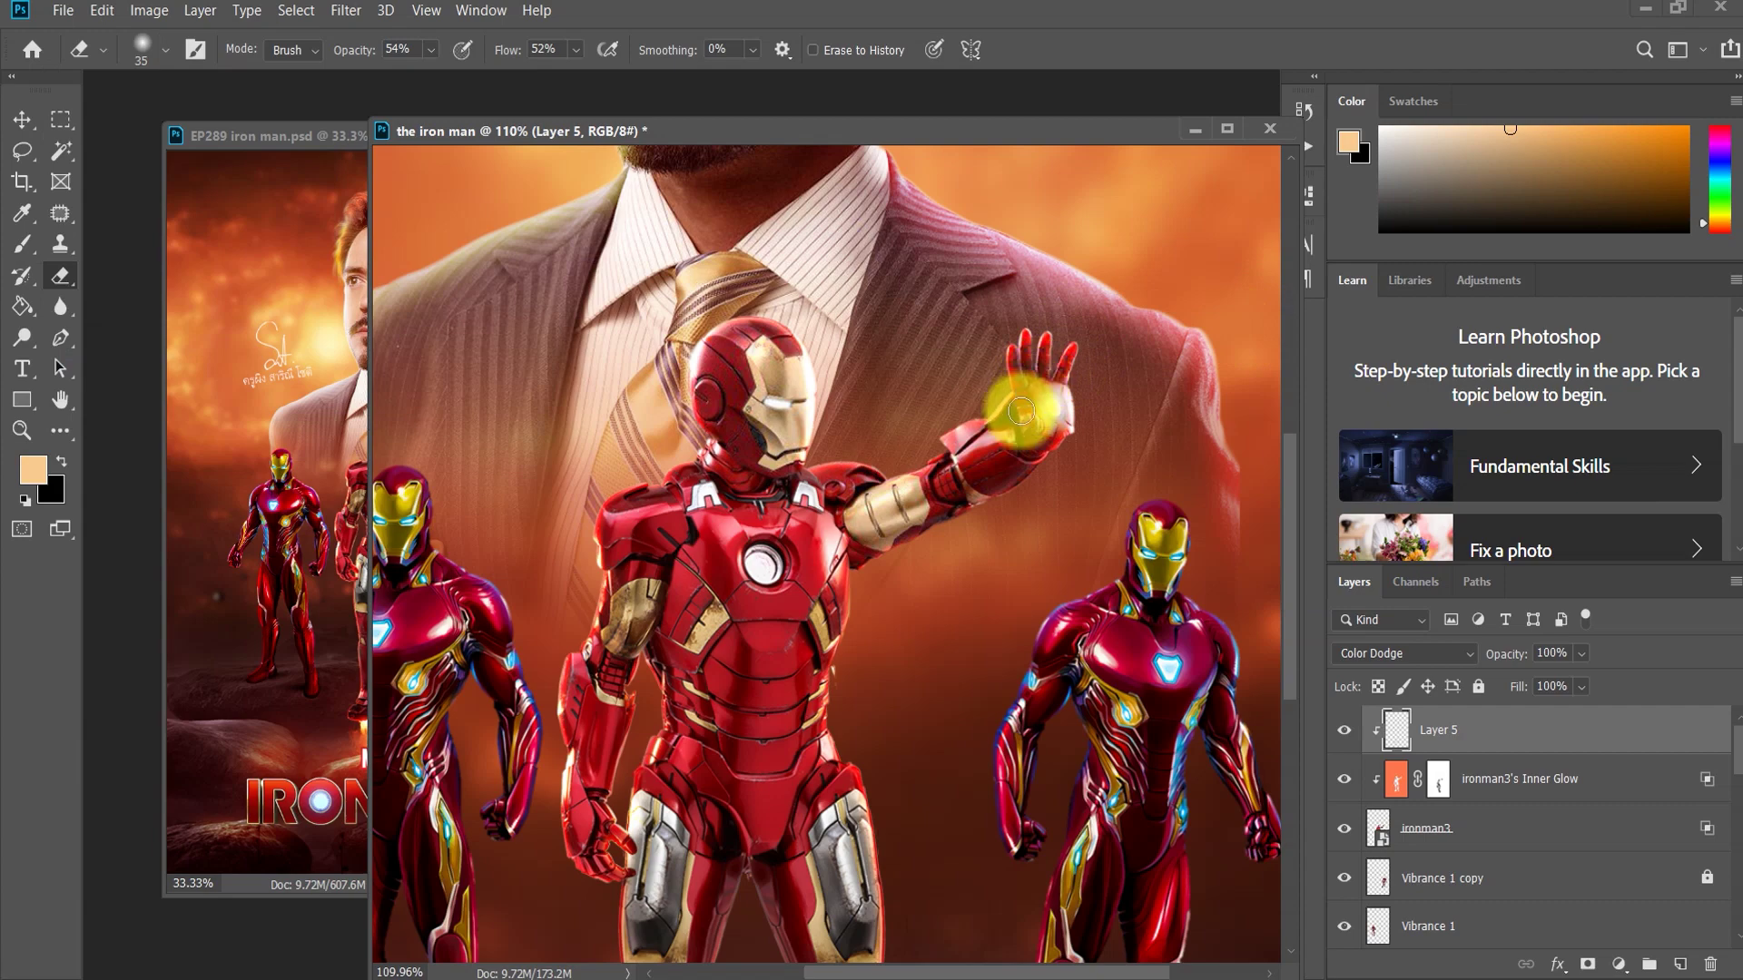
scroll(858, 397, "down", 5)
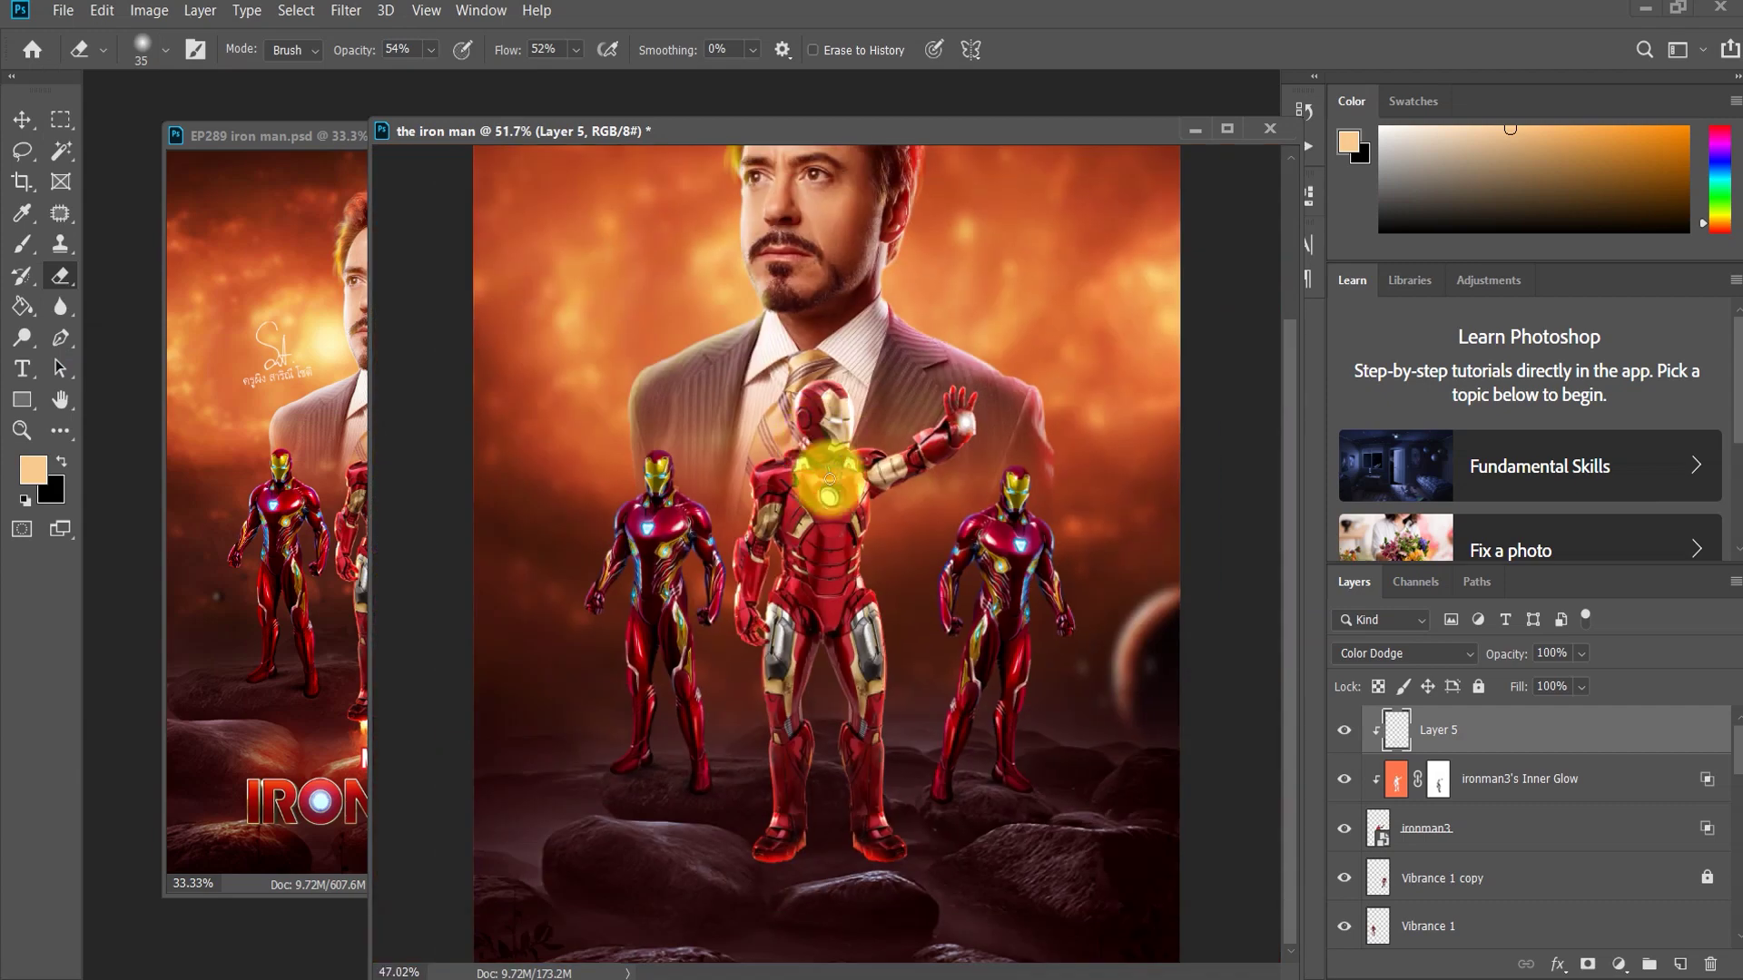
scroll(827, 472, "down", 1)
scroll(853, 435, "down", 3)
scroll(885, 509, "up", 2)
scroll(908, 581, "up", 1)
scroll(910, 573, "down", 1)
scroll(903, 558, "up", 1)
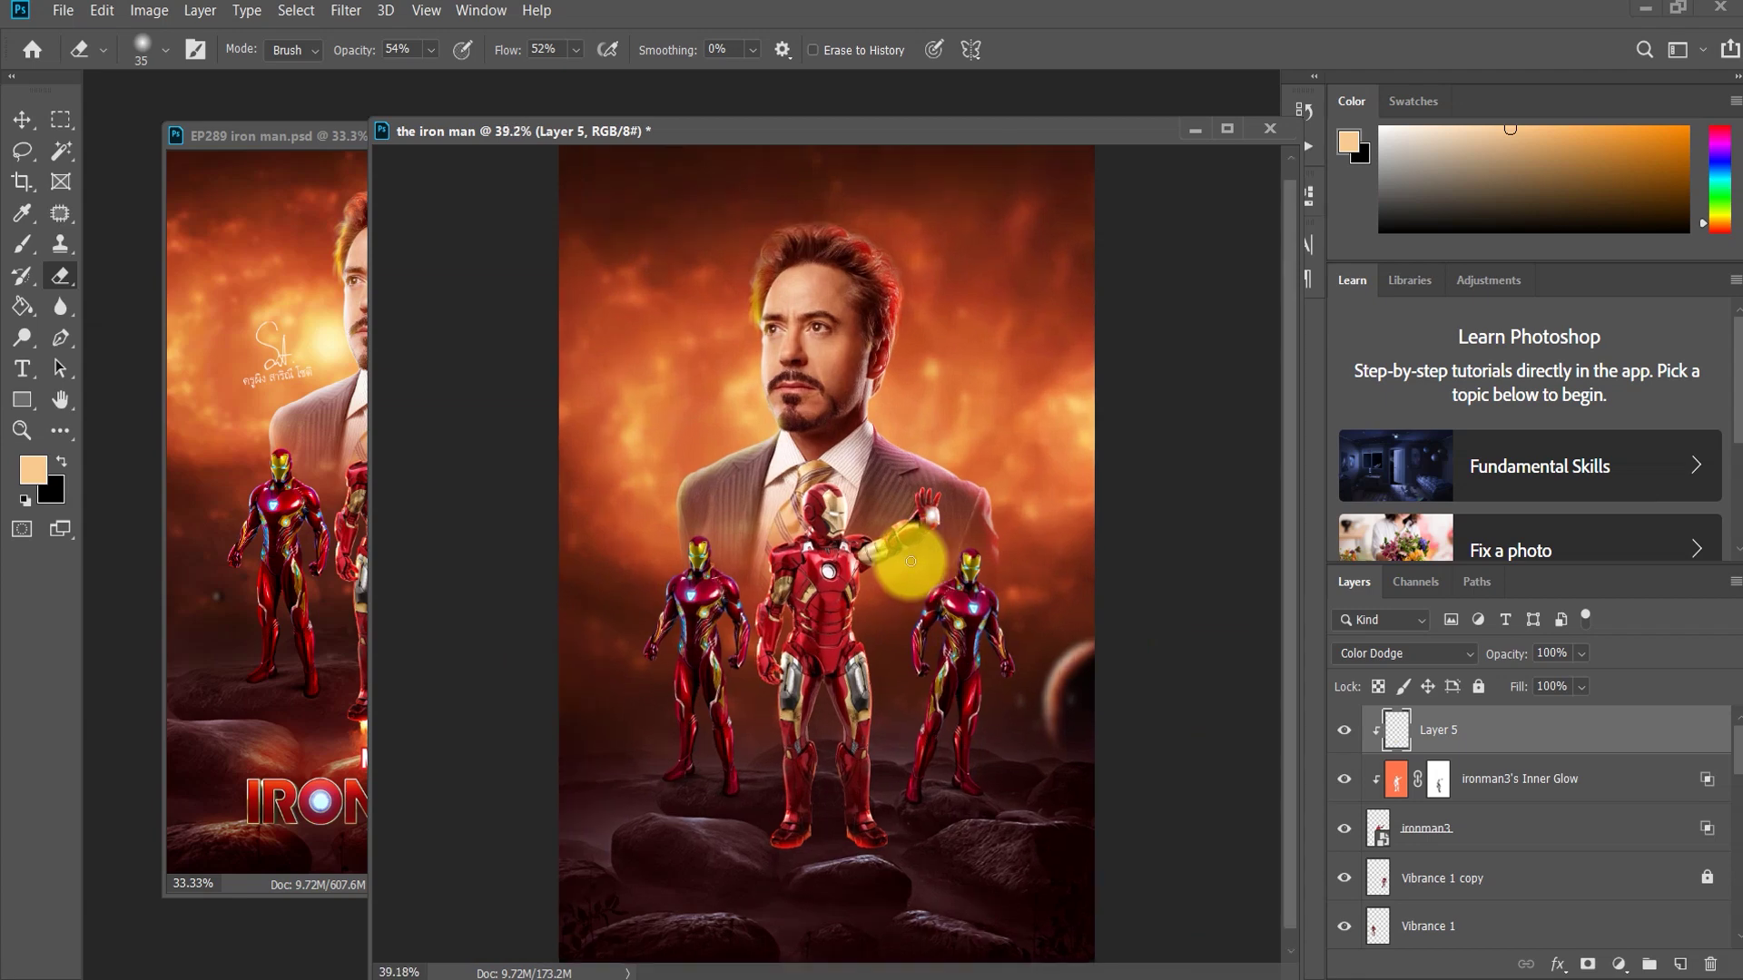
left_click(22, 122)
Step: Lock all on the Layer 2 backdrop
left_click(948, 603)
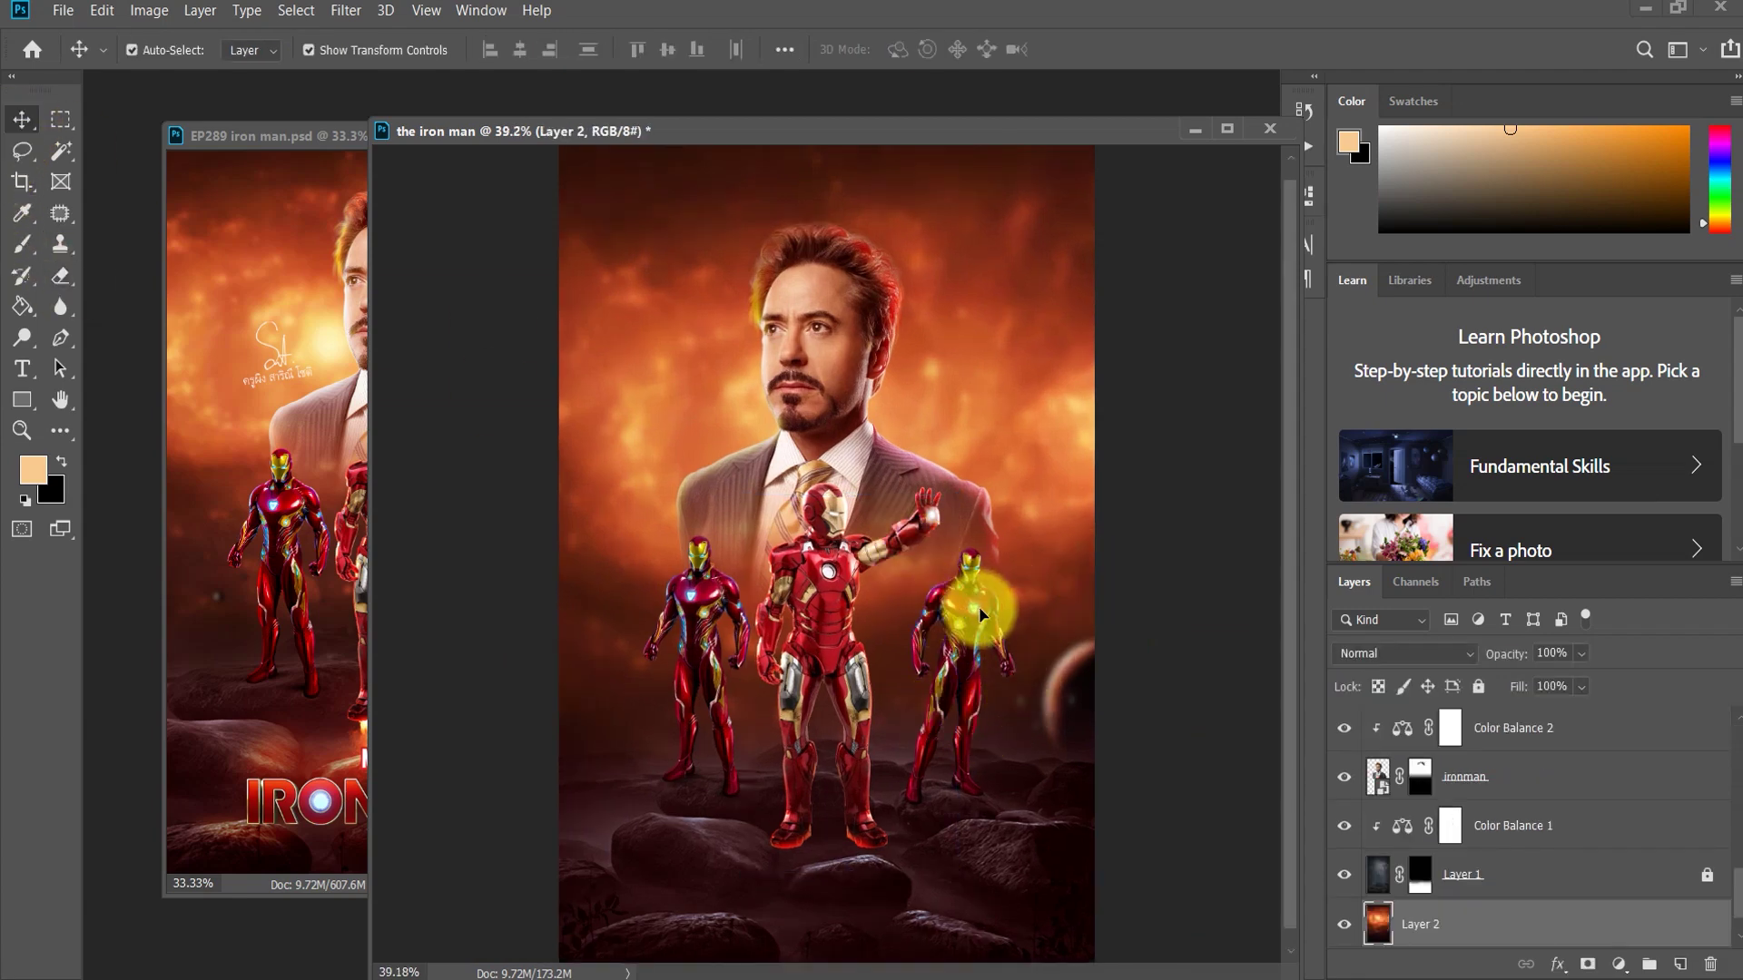
left_click(1478, 686)
left_click(944, 614)
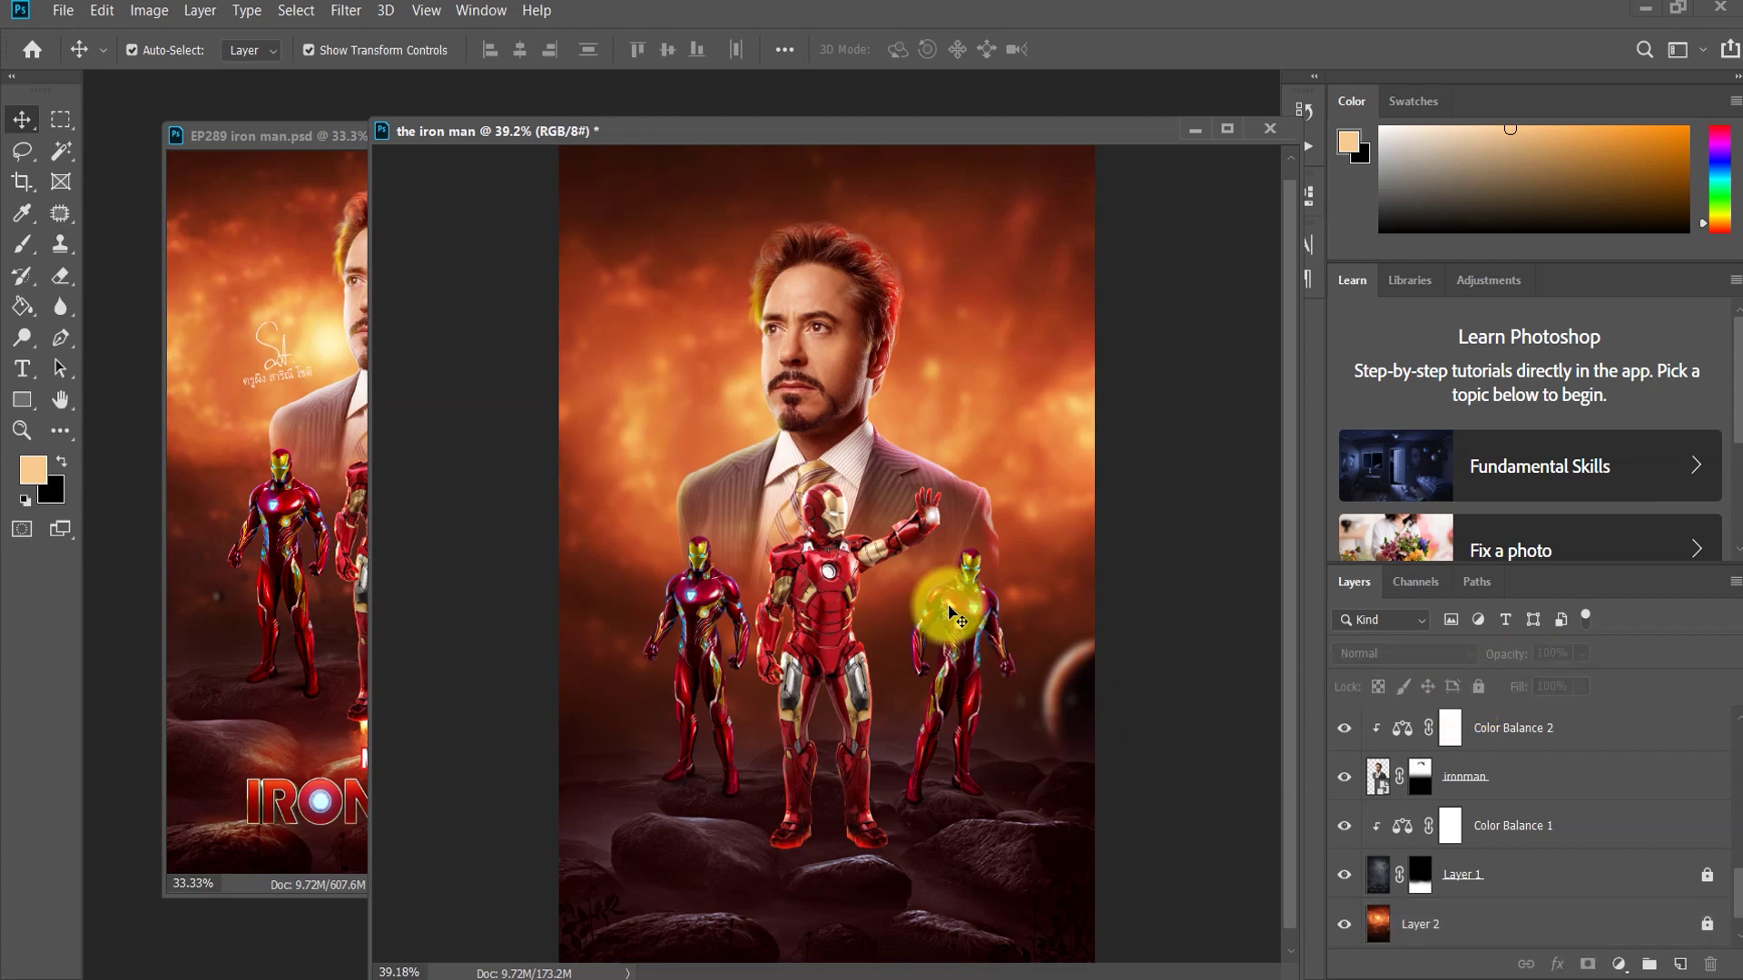
scroll(1489, 817, "up", 1)
scroll(1490, 812, "up", 2)
scroll(1490, 811, "down", 4)
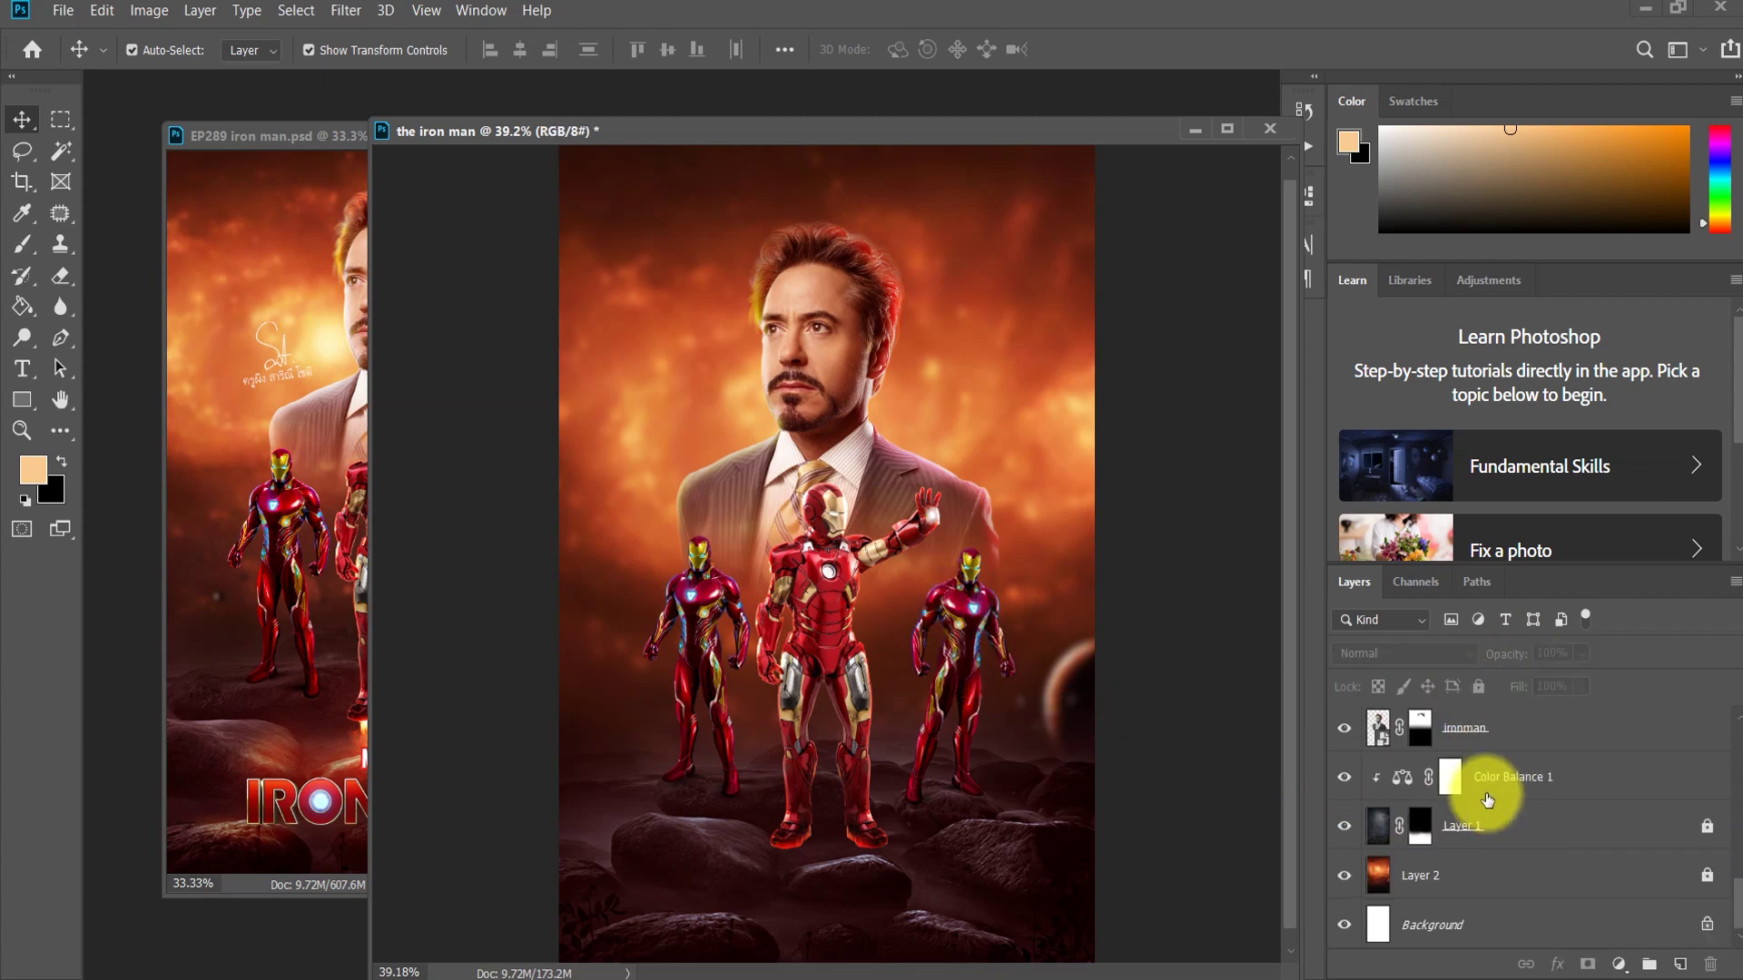
scroll(1487, 798, "up", 5)
scroll(1487, 799, "up", 3)
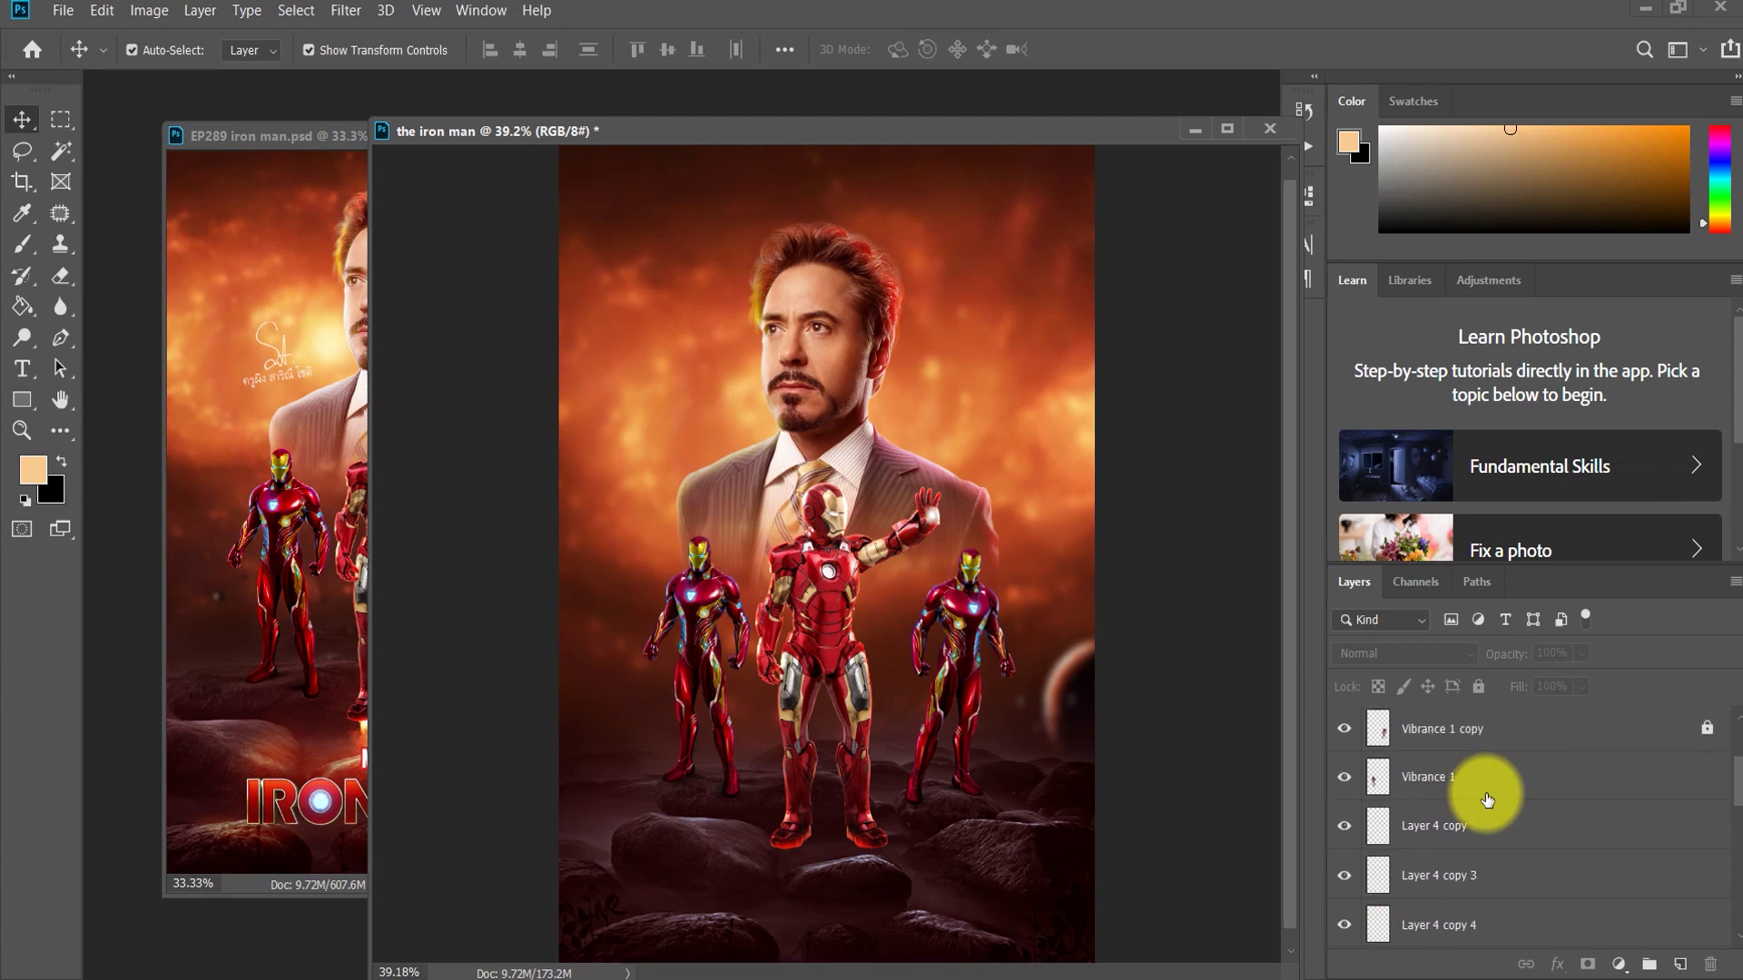
scroll(1487, 798, "up", 2)
Step: Tilt the right-hand Iron Man (Vibrance 1 copy) about -5° and nudge him slightly left
left_click(1488, 825)
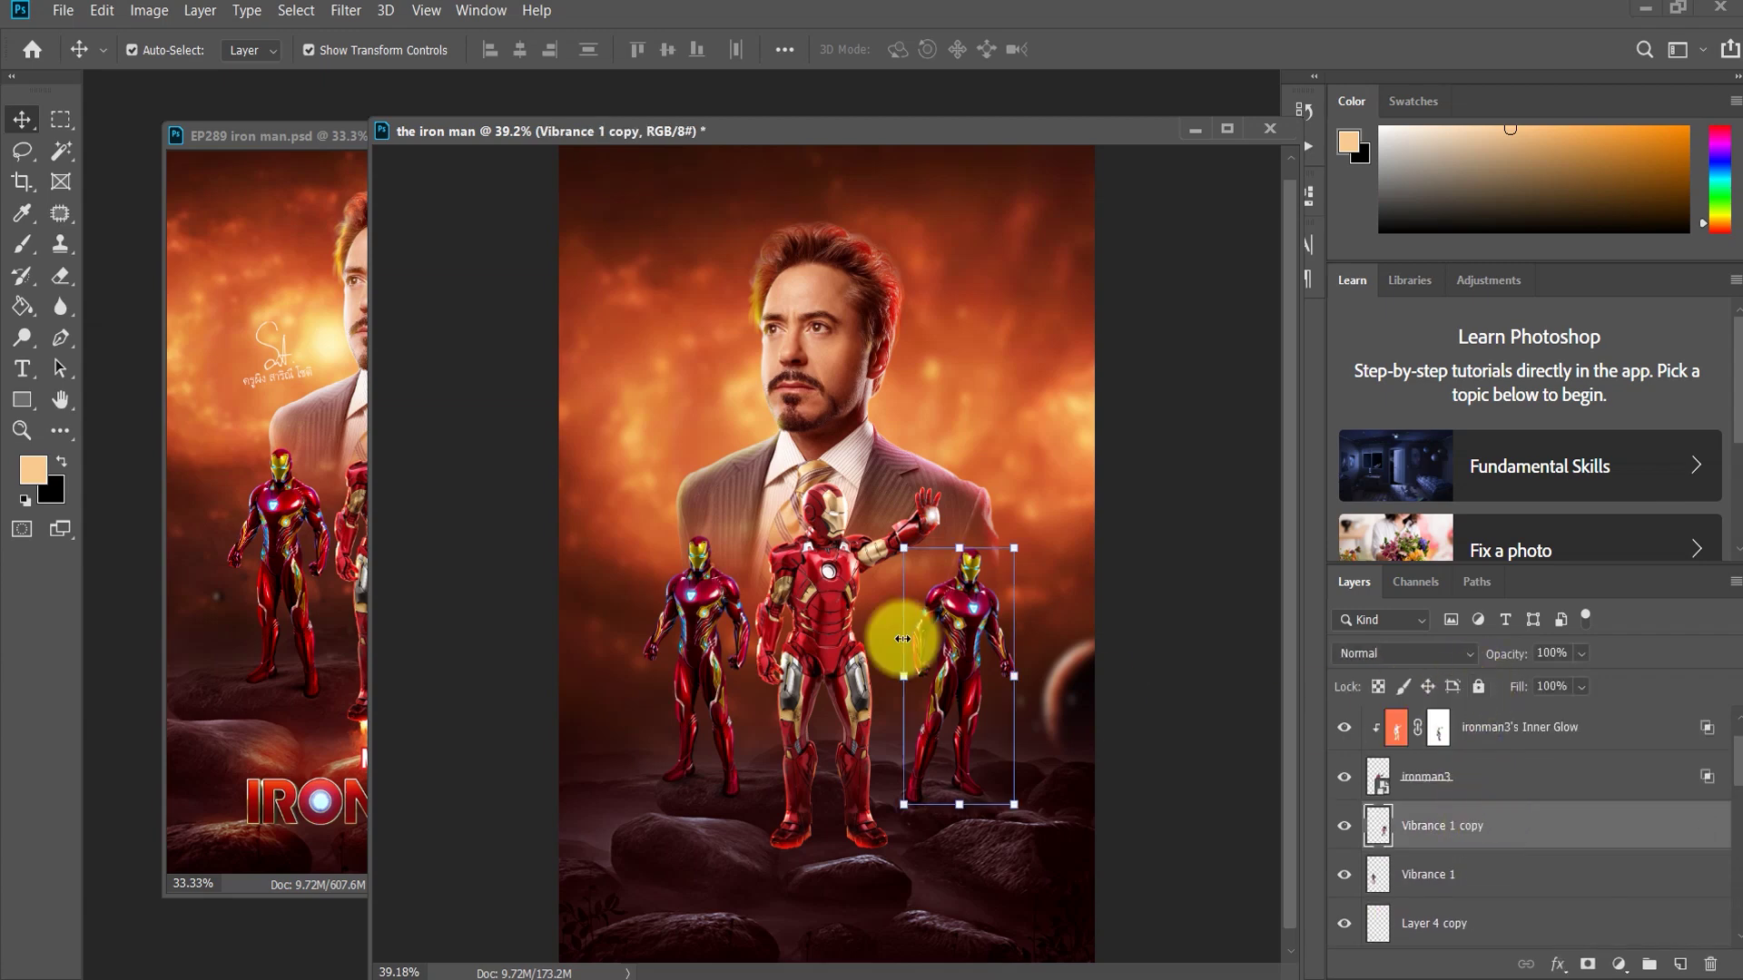
key("ctrl+t")
left_click_drag(1045, 580, 1034, 578)
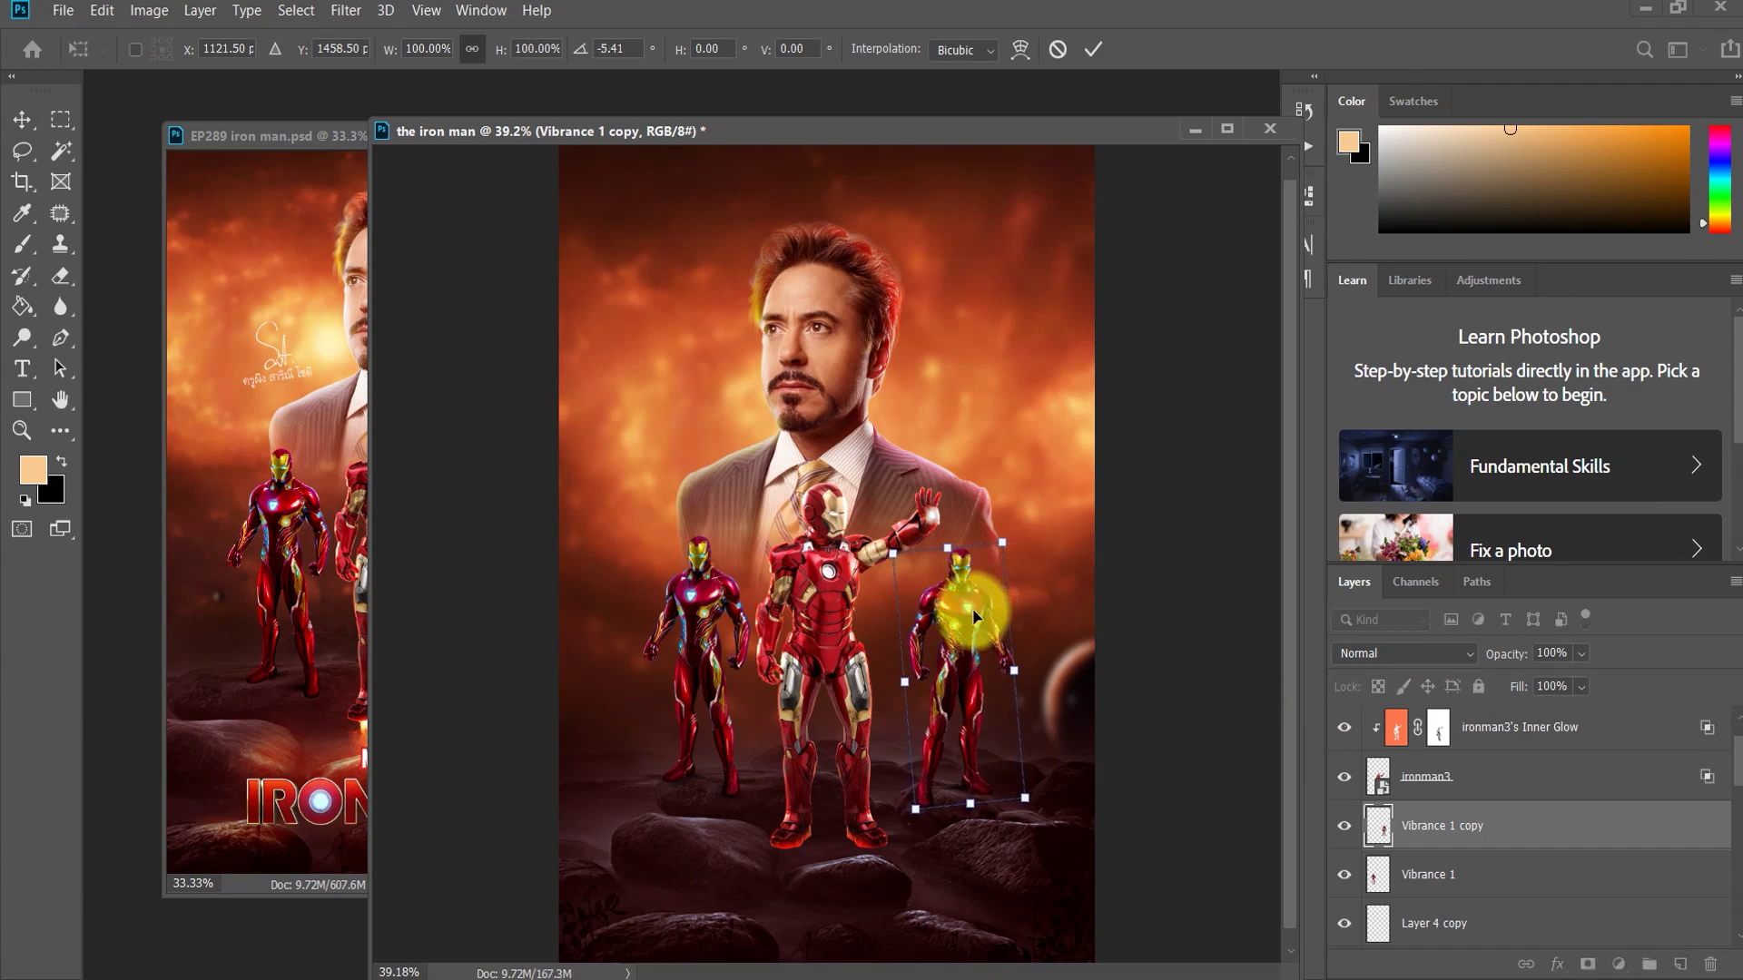
left_click_drag(974, 617, 967, 618)
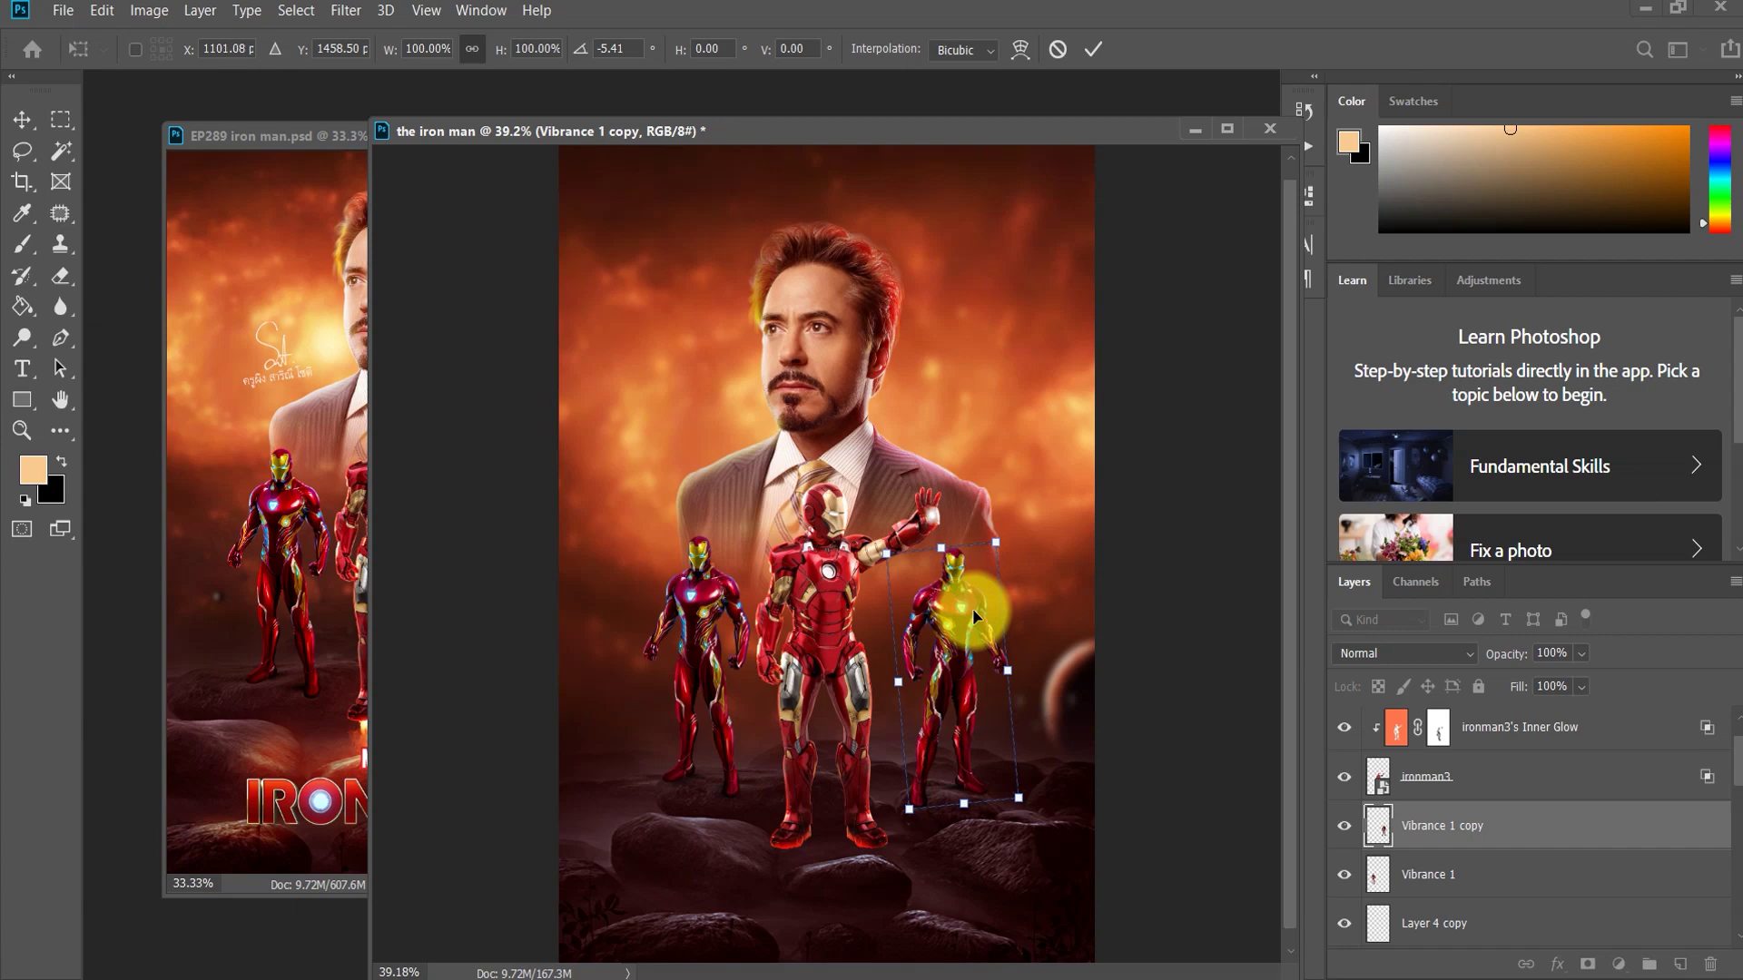
left_click(1086, 62)
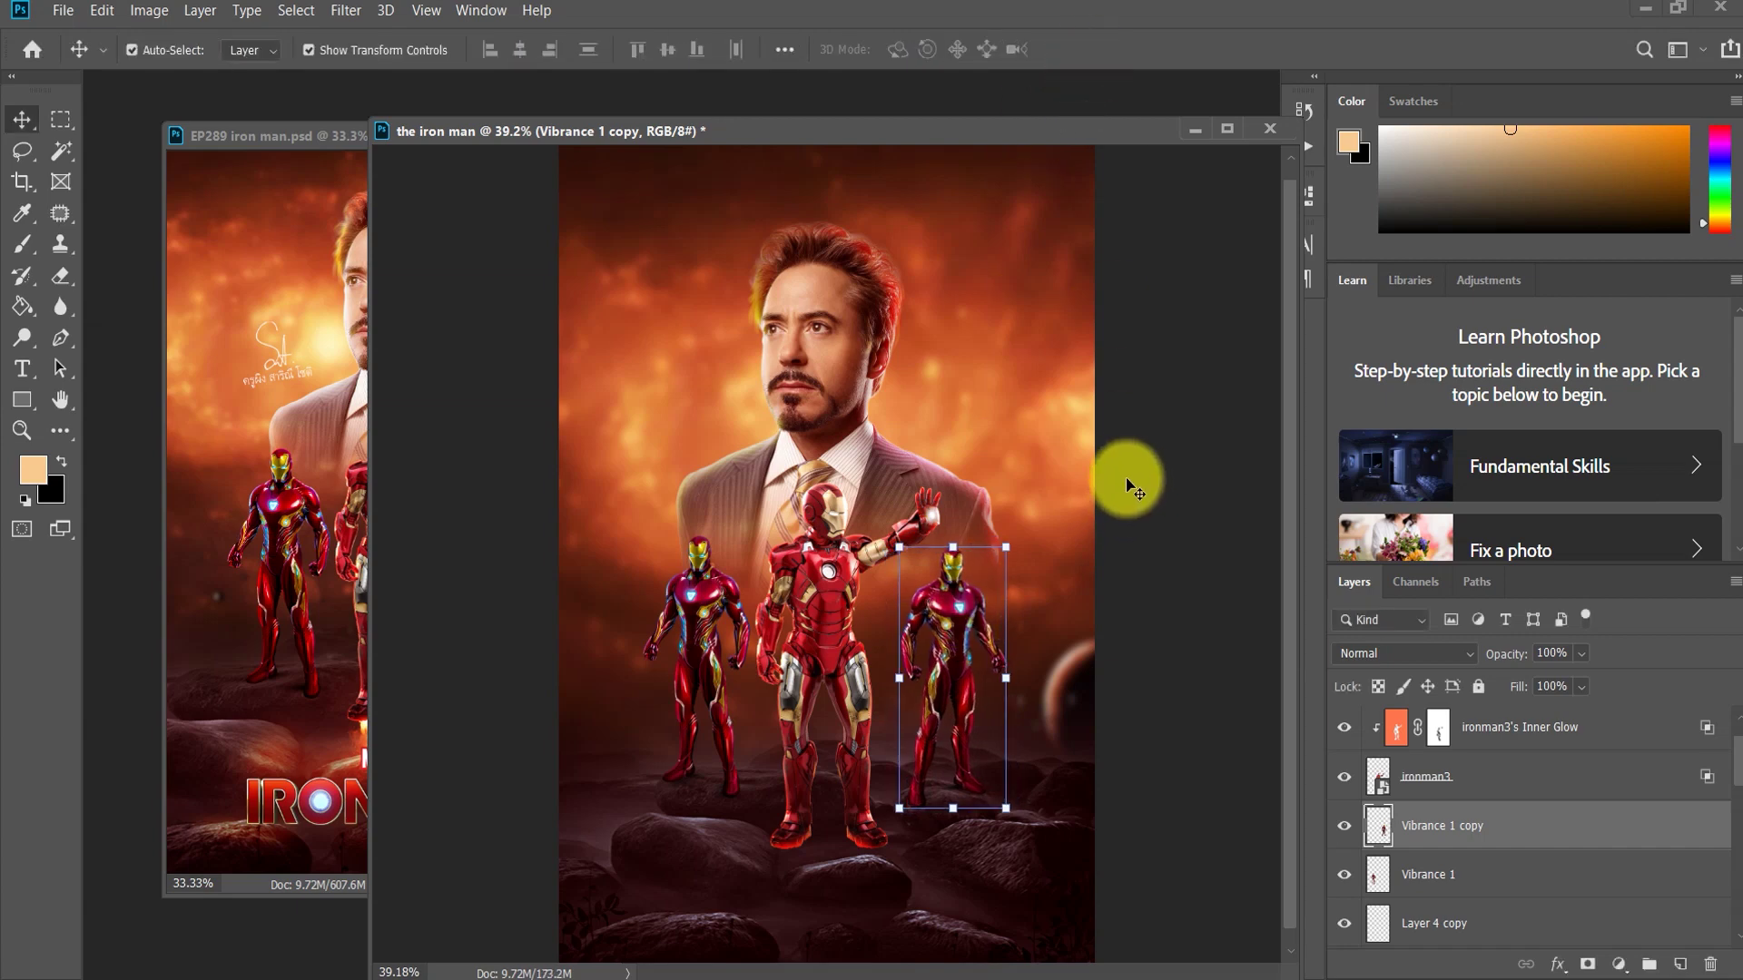
scroll(1035, 706, "down", 2)
scroll(1035, 706, "up", 1)
scroll(1035, 705, "up", 1)
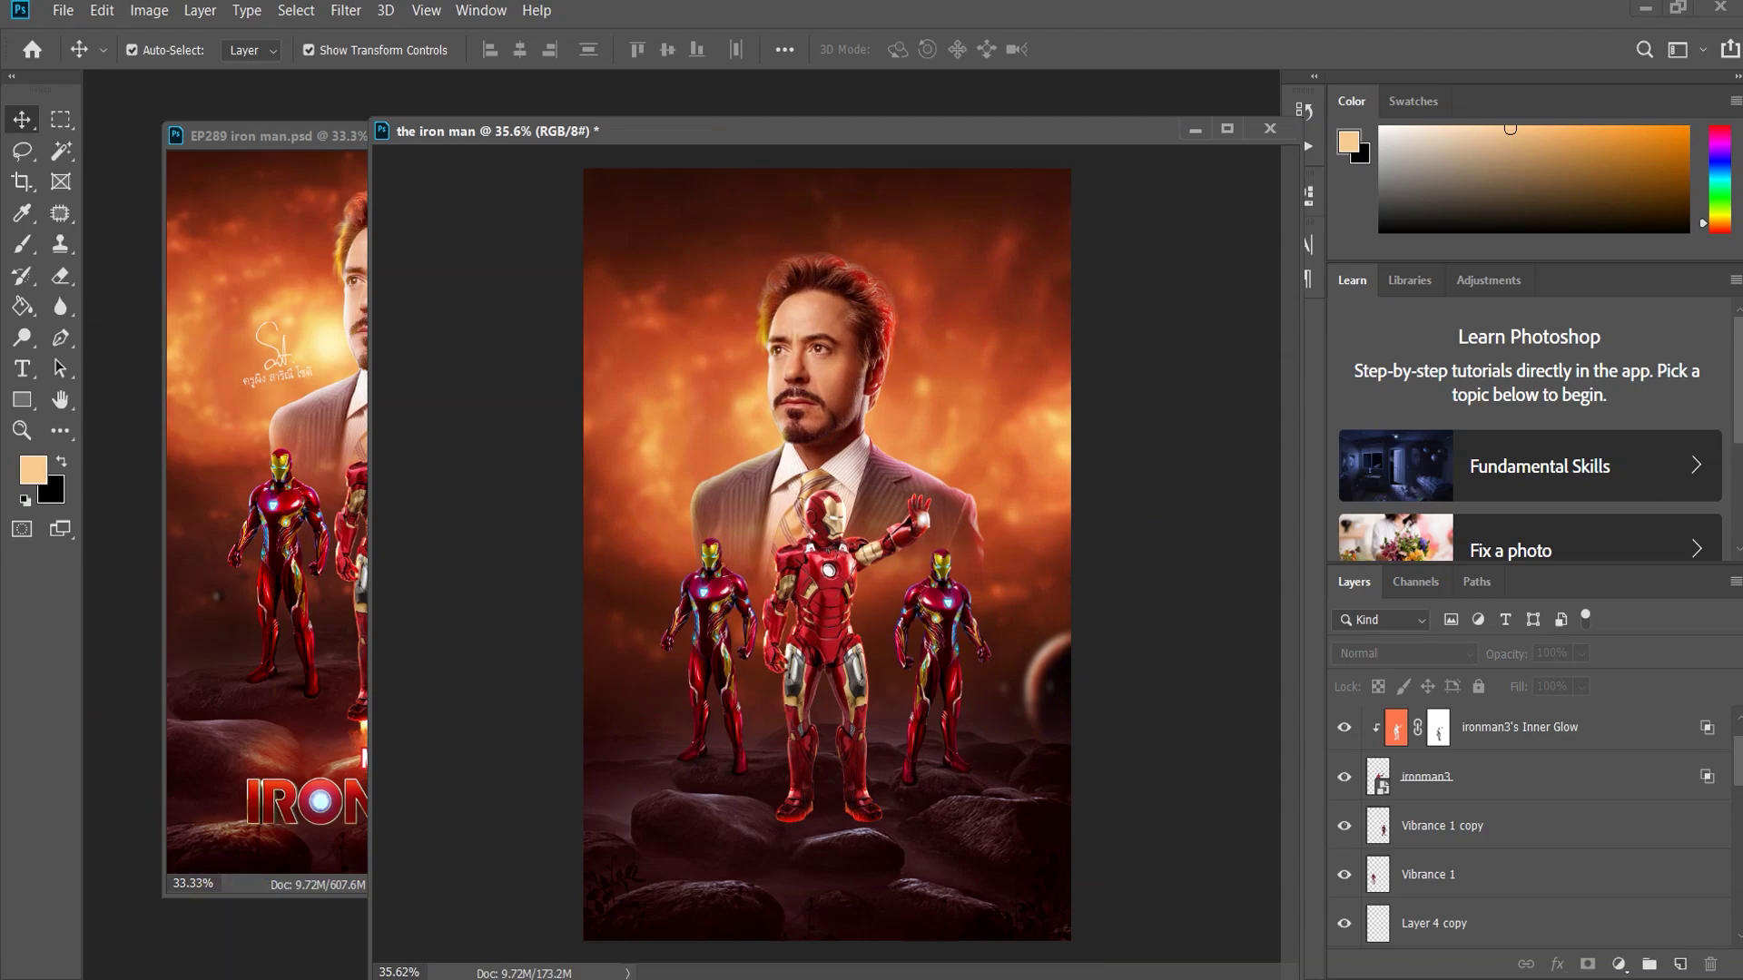
Step: Drag the fire image from the source folder into the poster
left_click(272, 903)
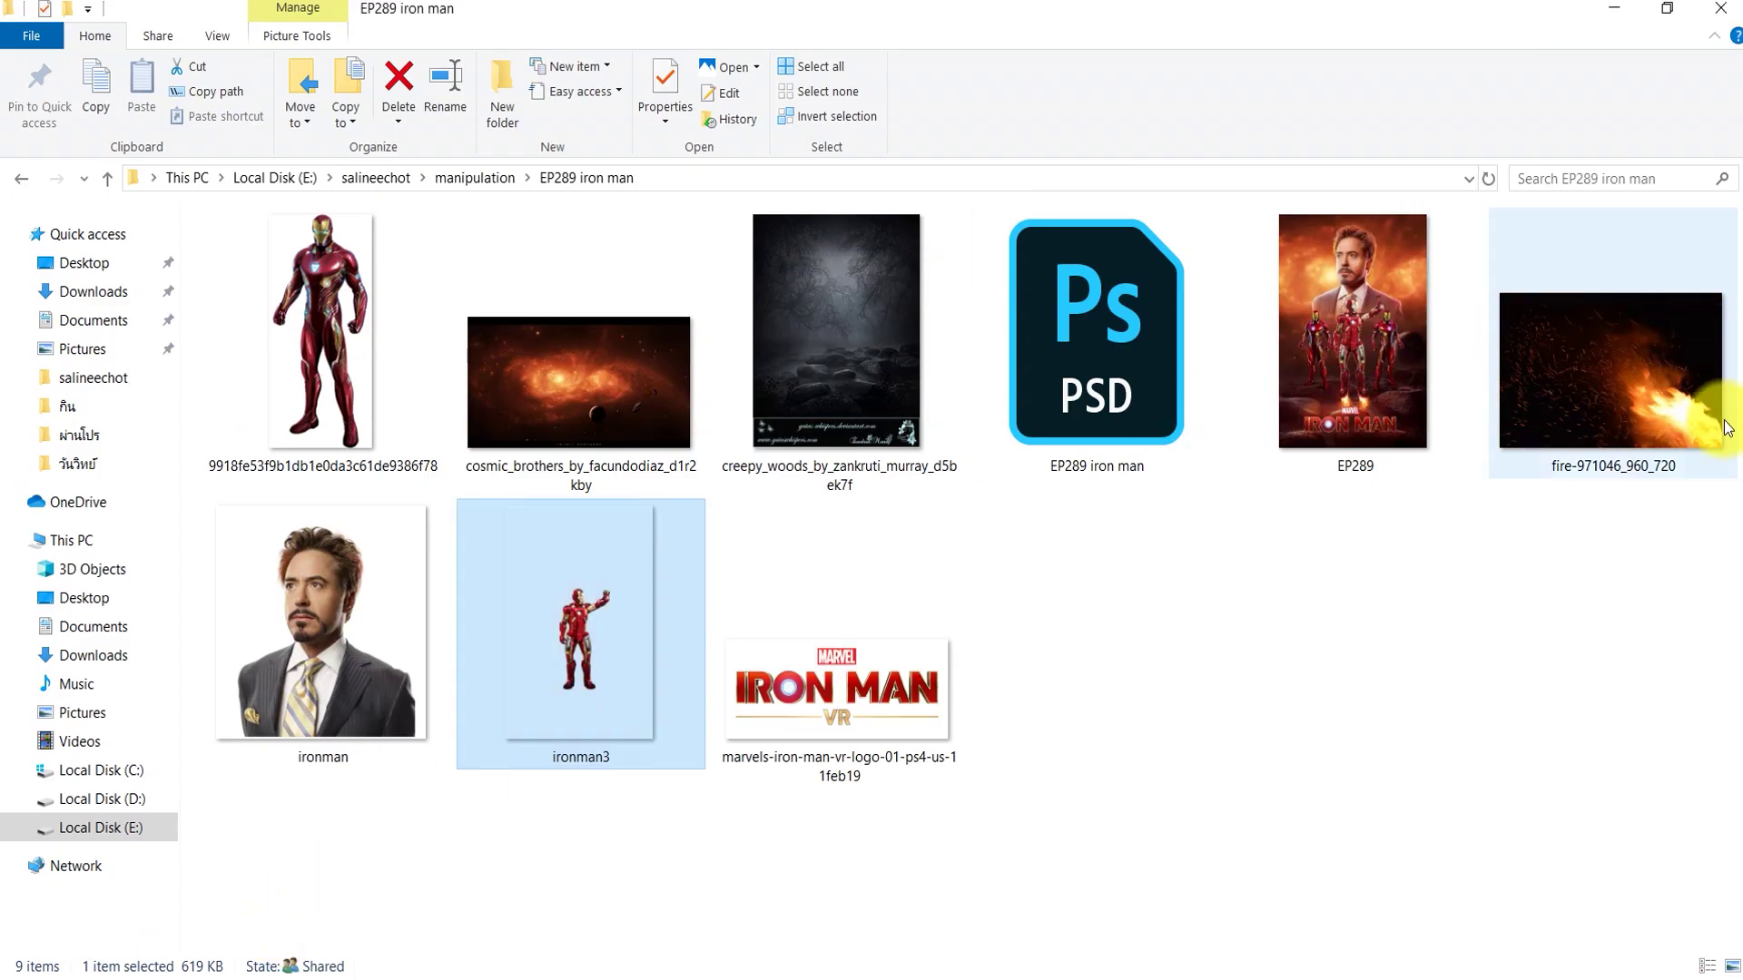
left_click(1661, 401)
left_click_drag(1672, 388, 301, 901)
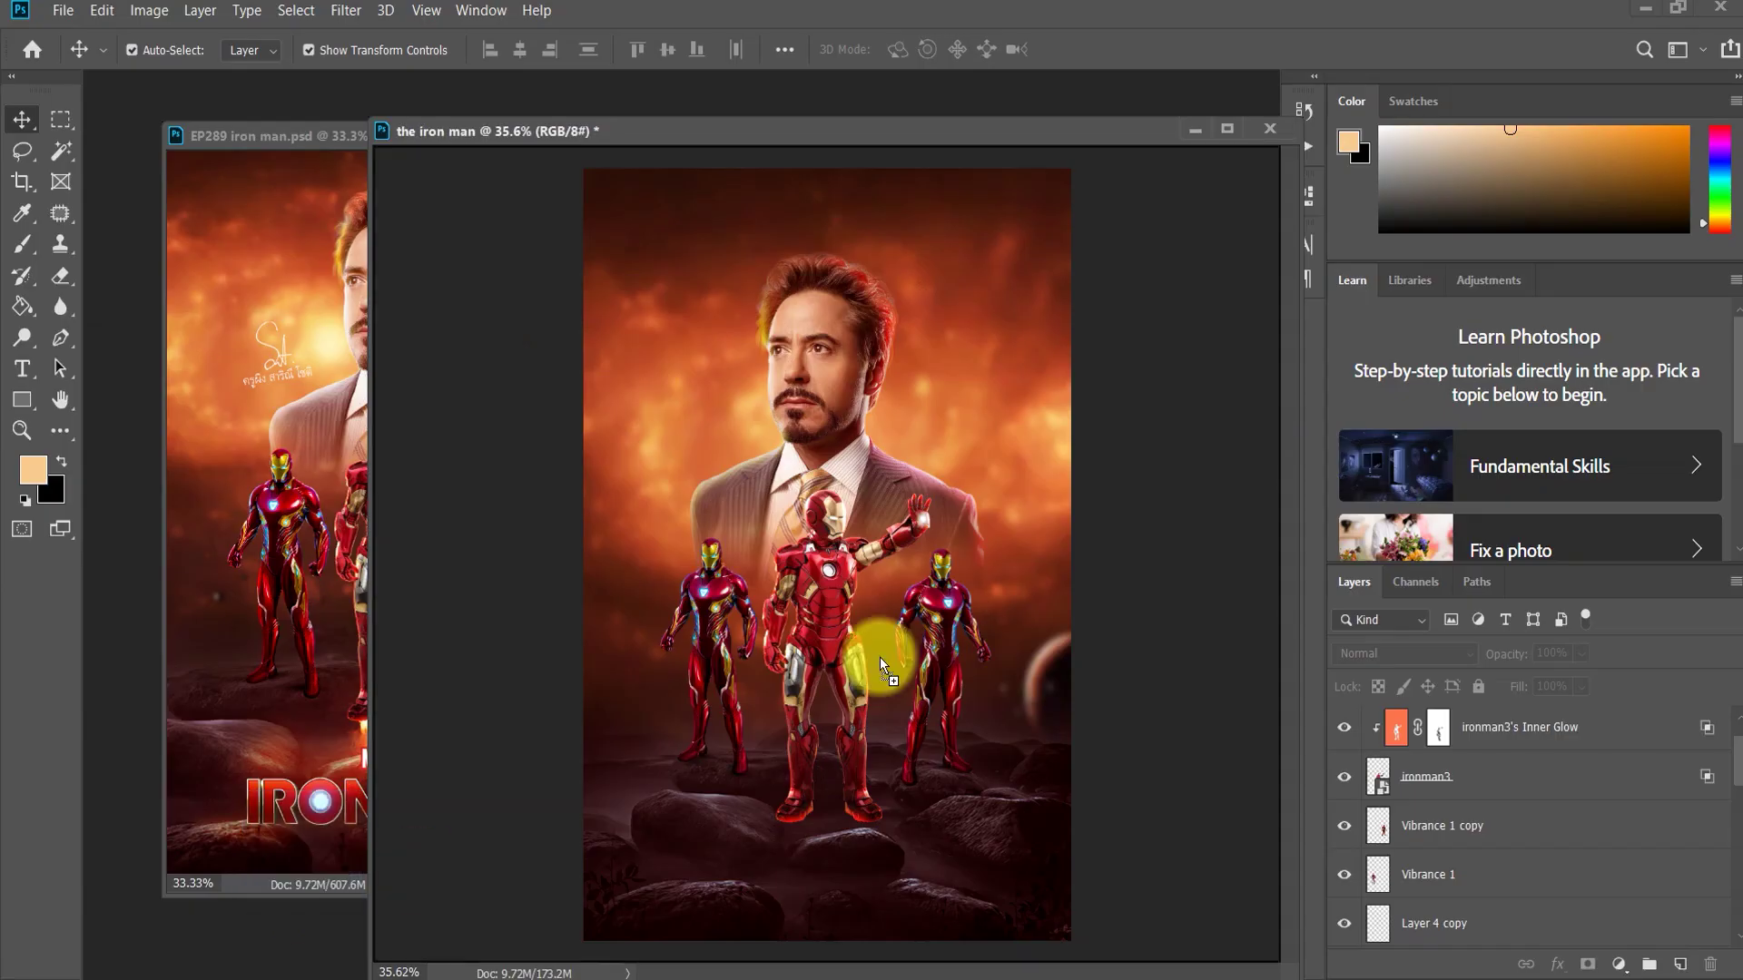
left_click_drag(301, 901, 880, 657)
Step: Shrink and rotate the fire under the central Iron Man's feet, placing its layer below ironman3
left_click_drag(1070, 385, 723, 626)
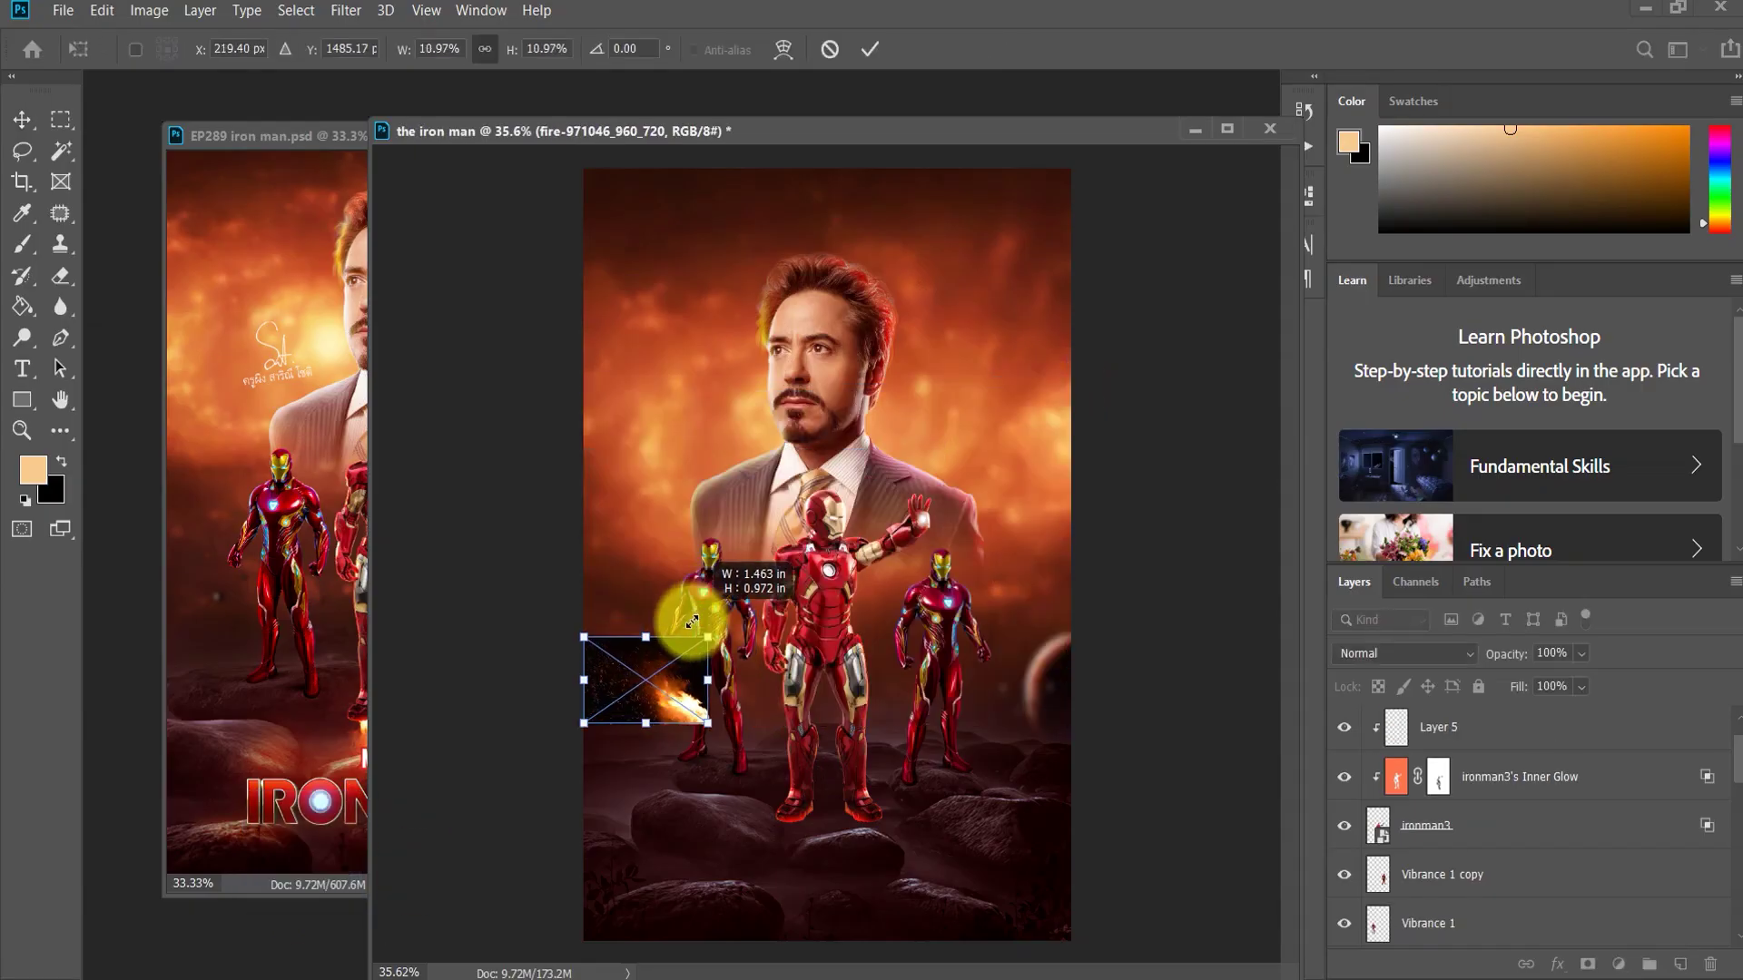
mouse_move(794, 699)
left_mouse_down()
mouse_move(670, 630)
mouse_move(828, 825)
left_mouse_up()
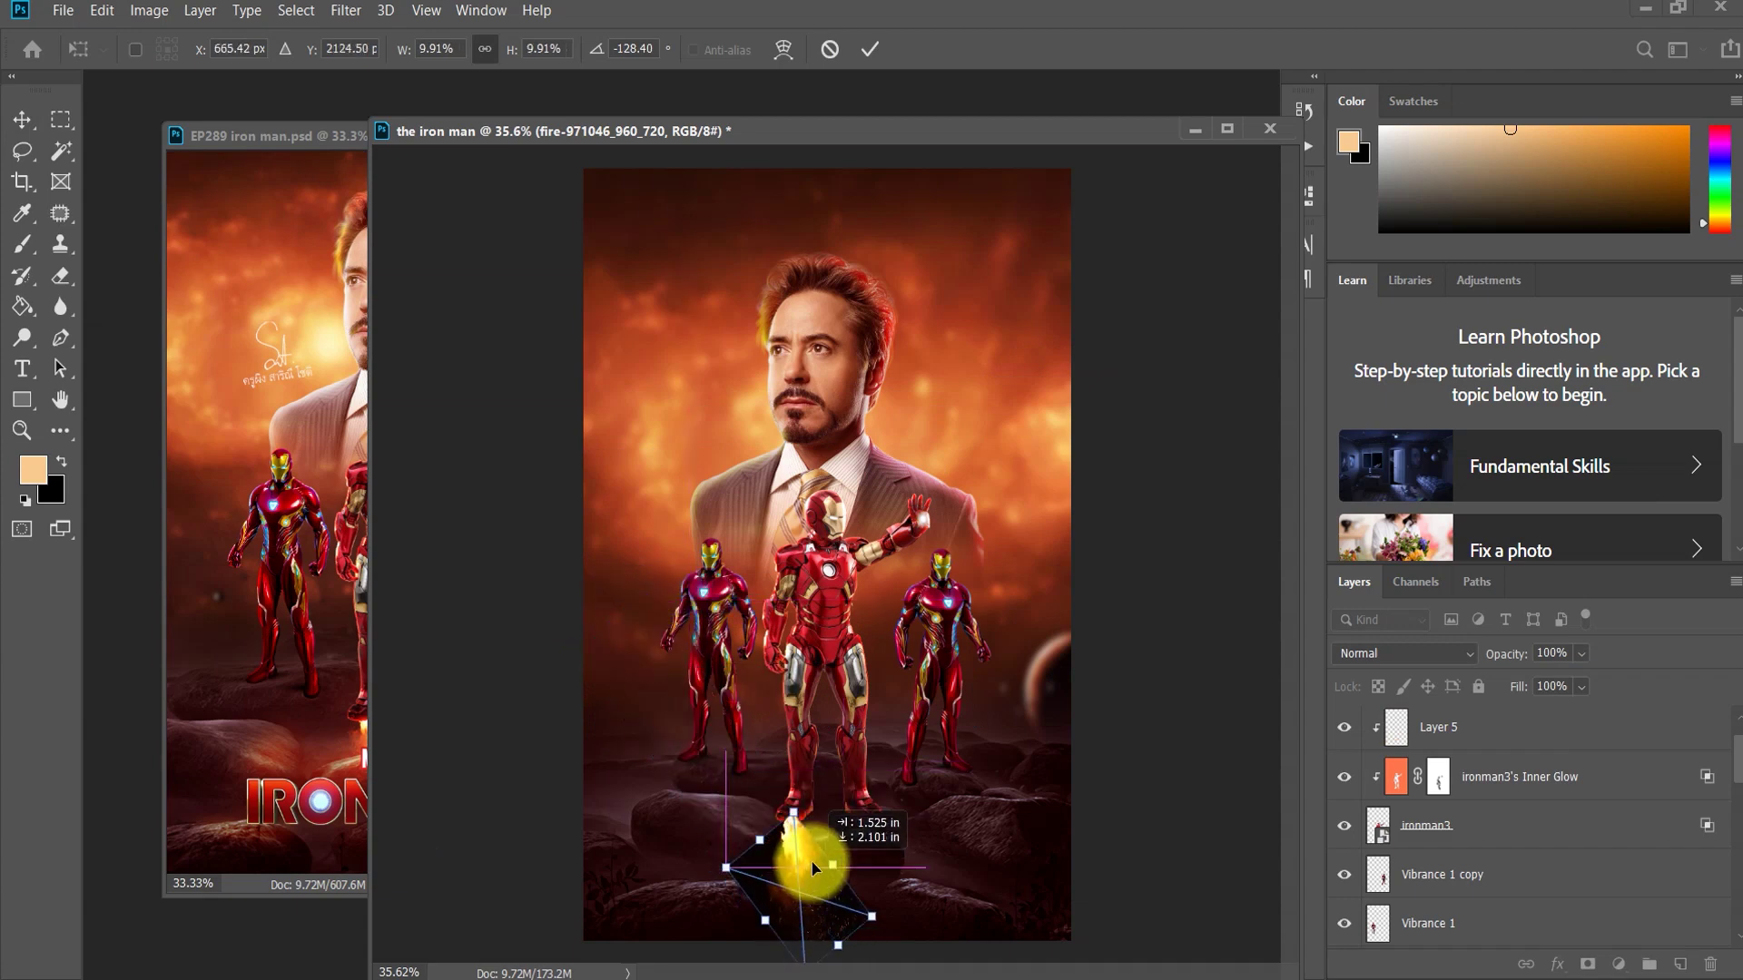
left_click(870, 49)
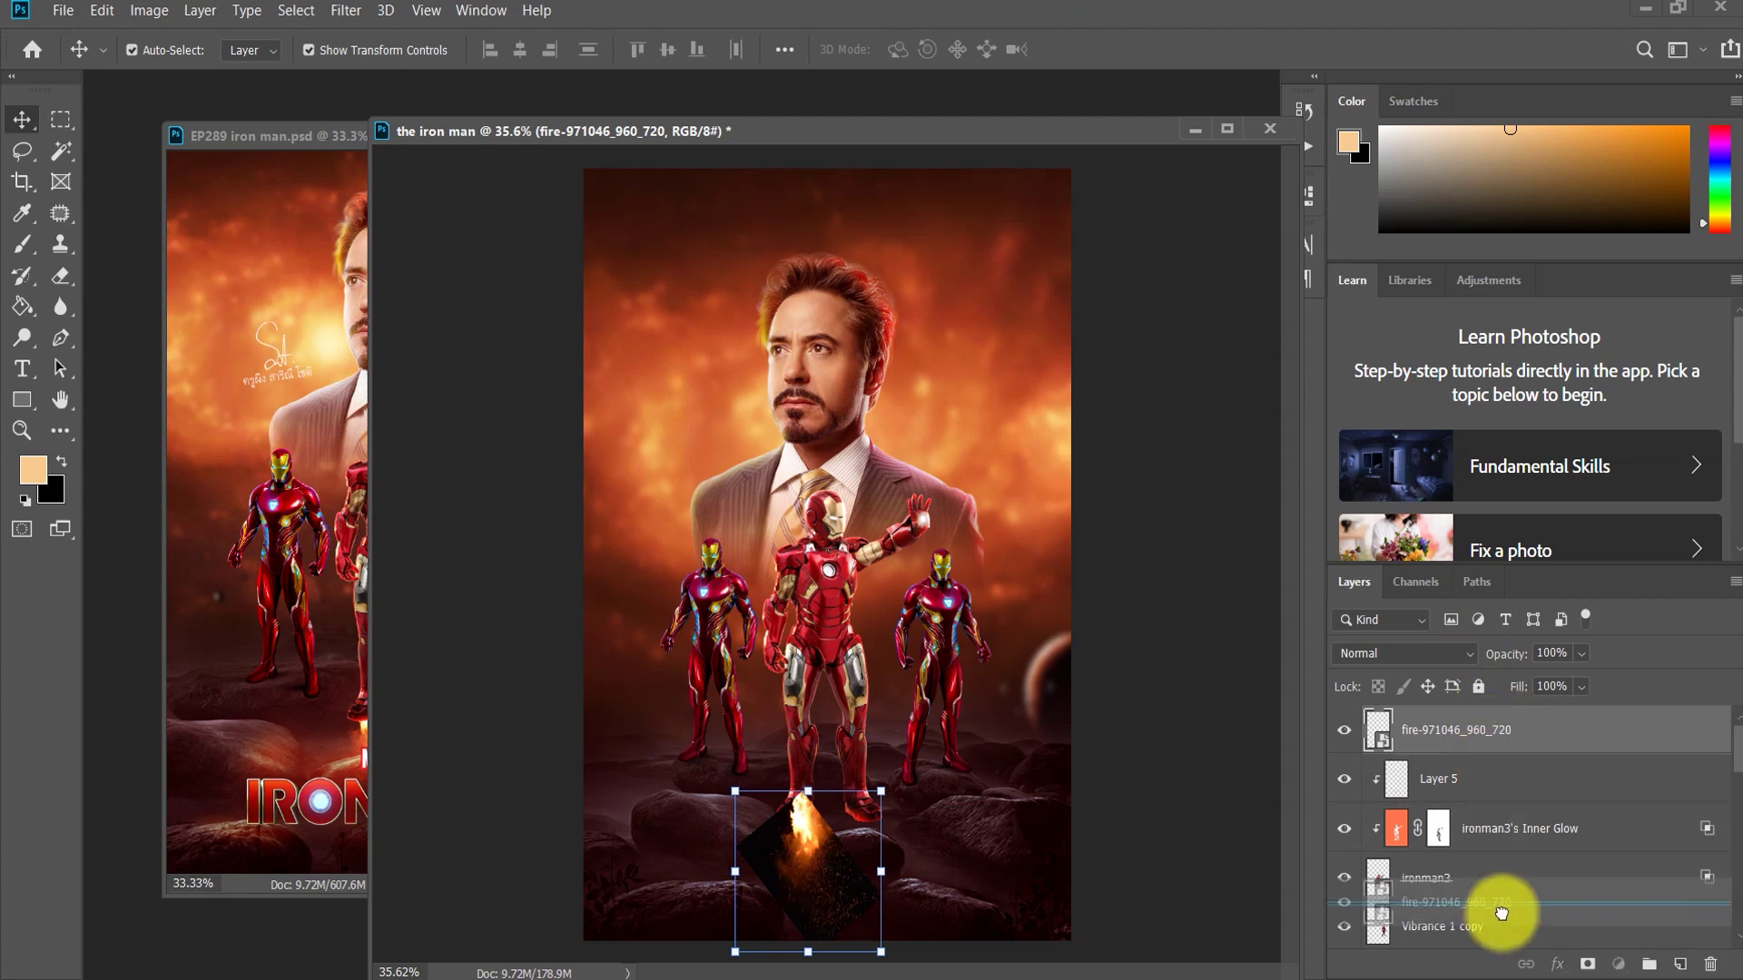
left_click_drag(1493, 726, 1497, 900)
Step: Screen-blend the fire layer and mask out its glow on the rocks below
left_click(1414, 653)
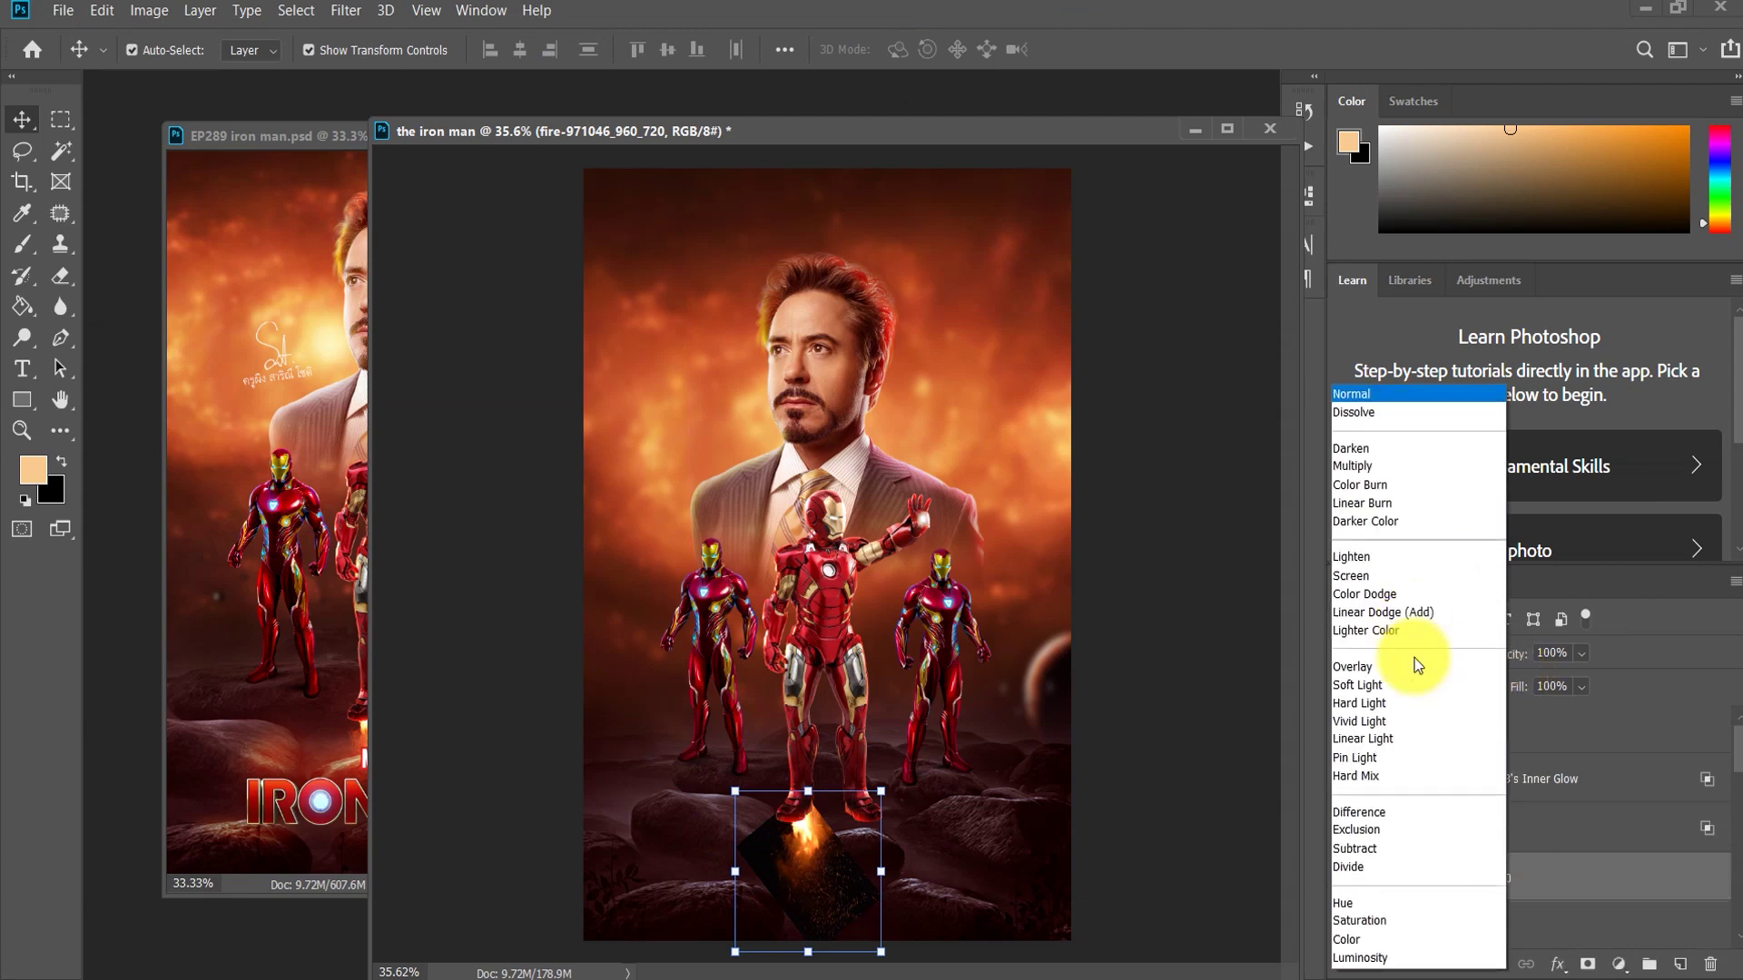
left_click(1405, 580)
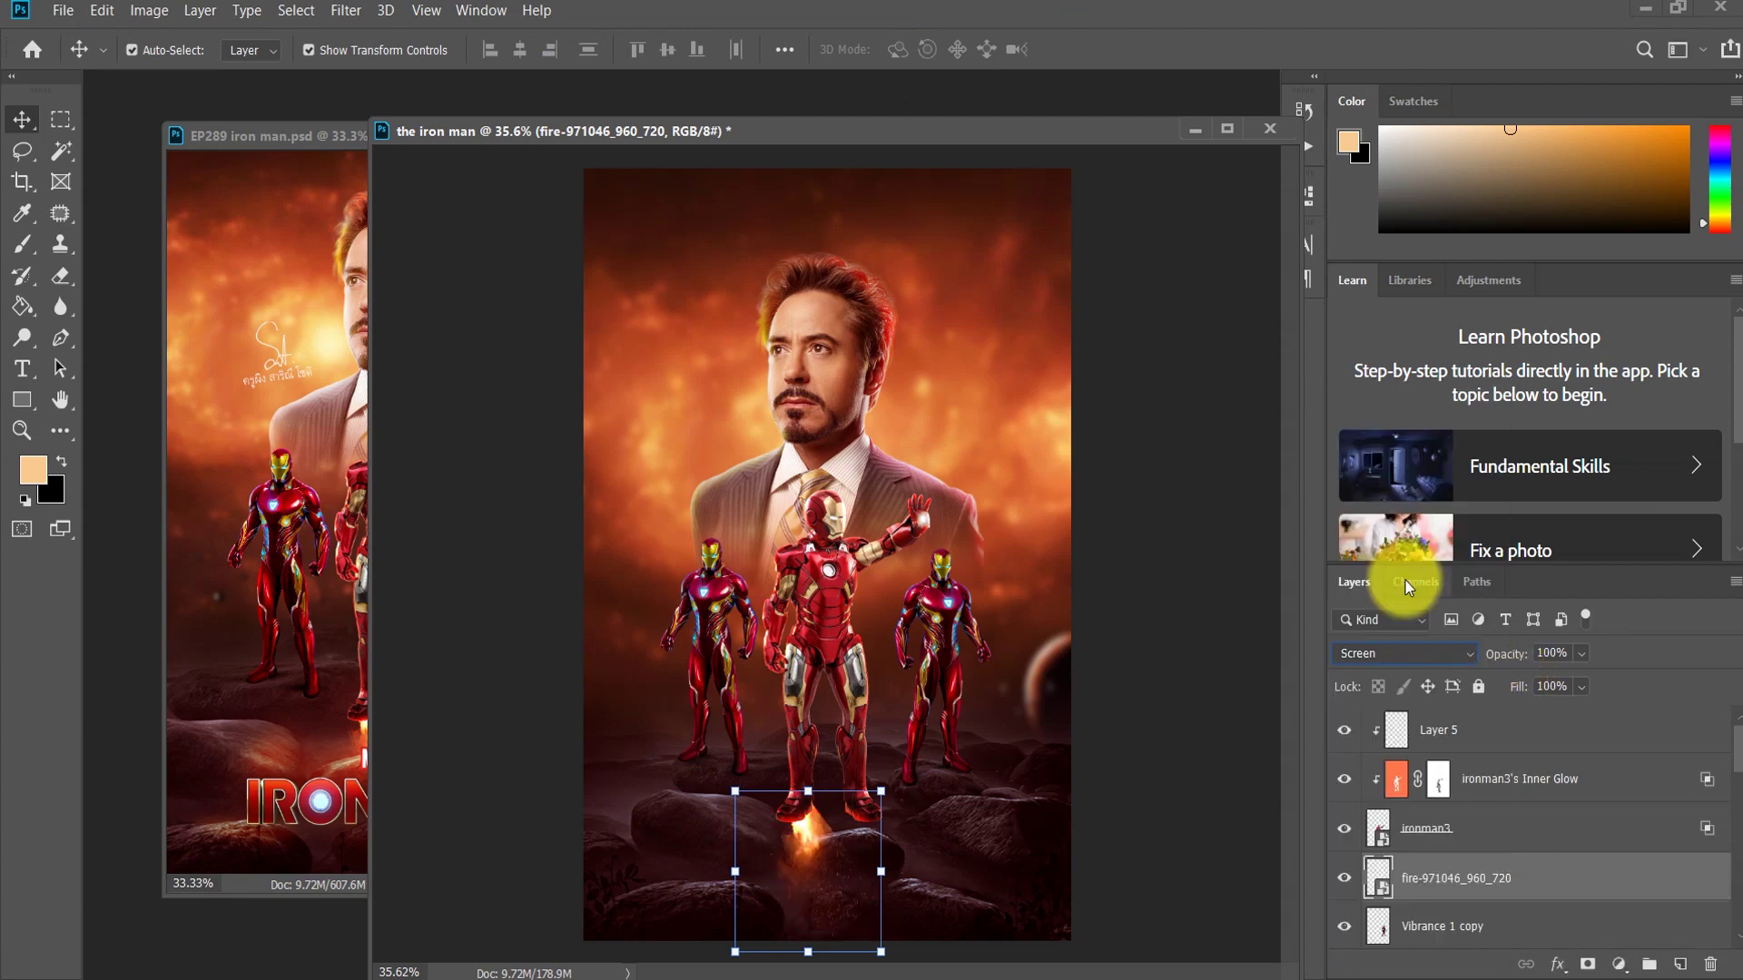
left_click(1587, 964)
left_click(22, 250)
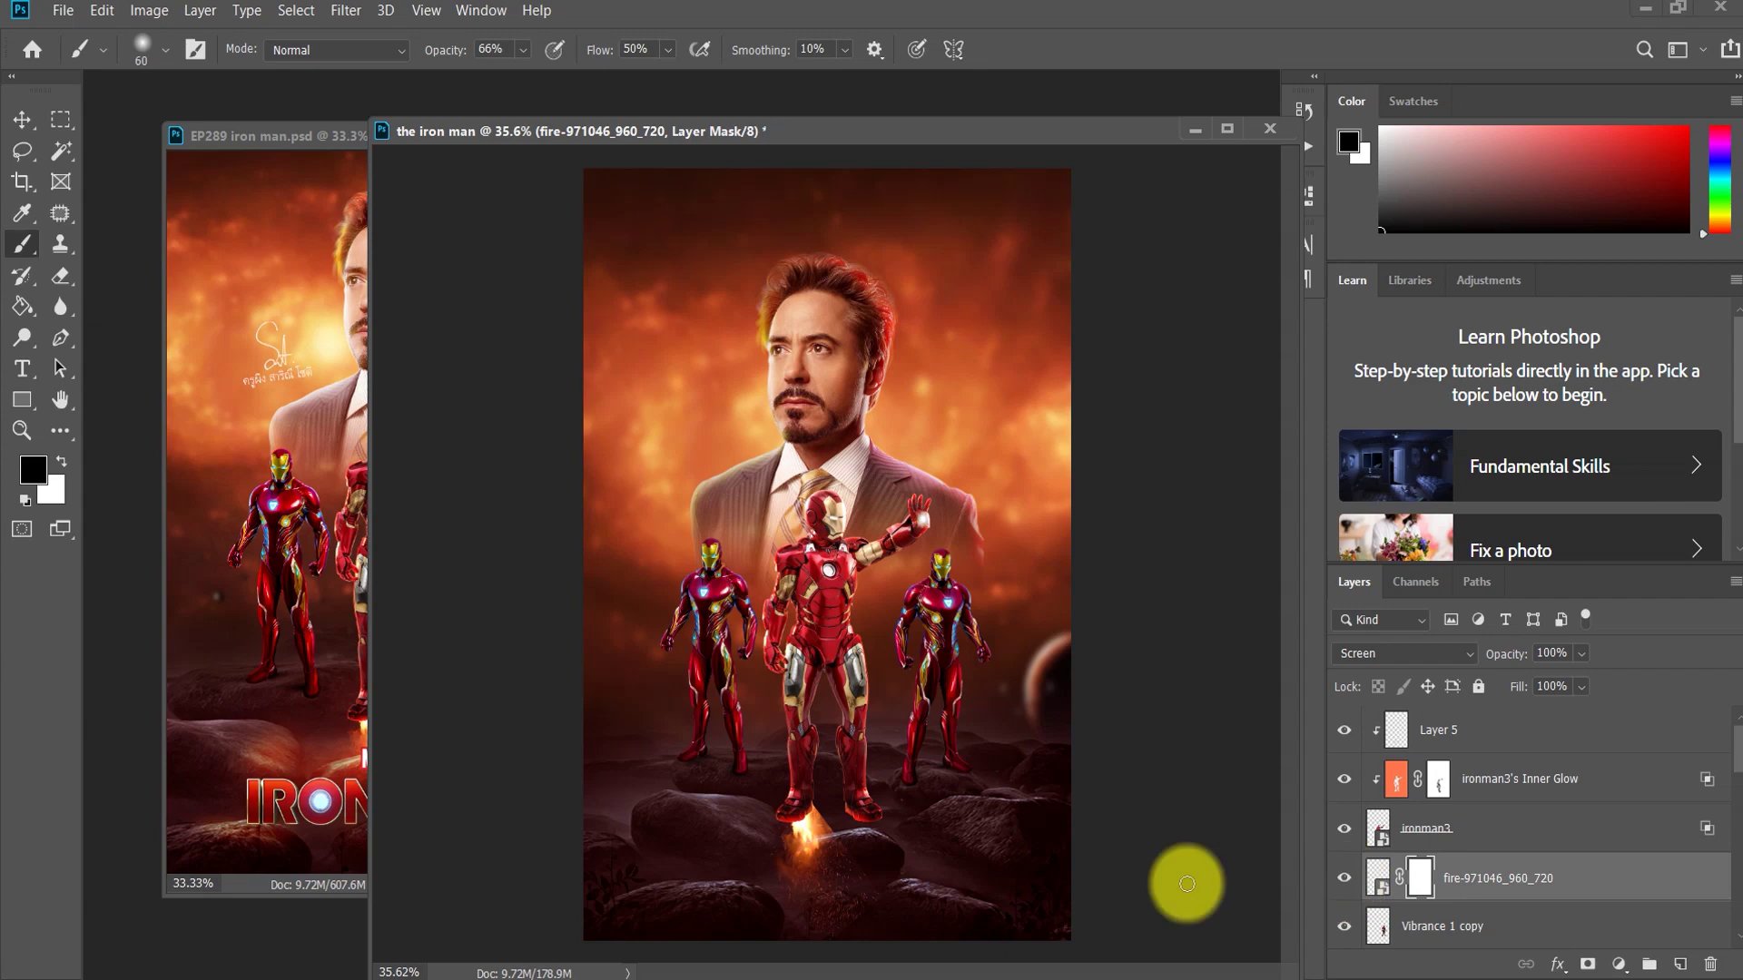
key("bracketright")
key("bracketright")
key("bracketright")
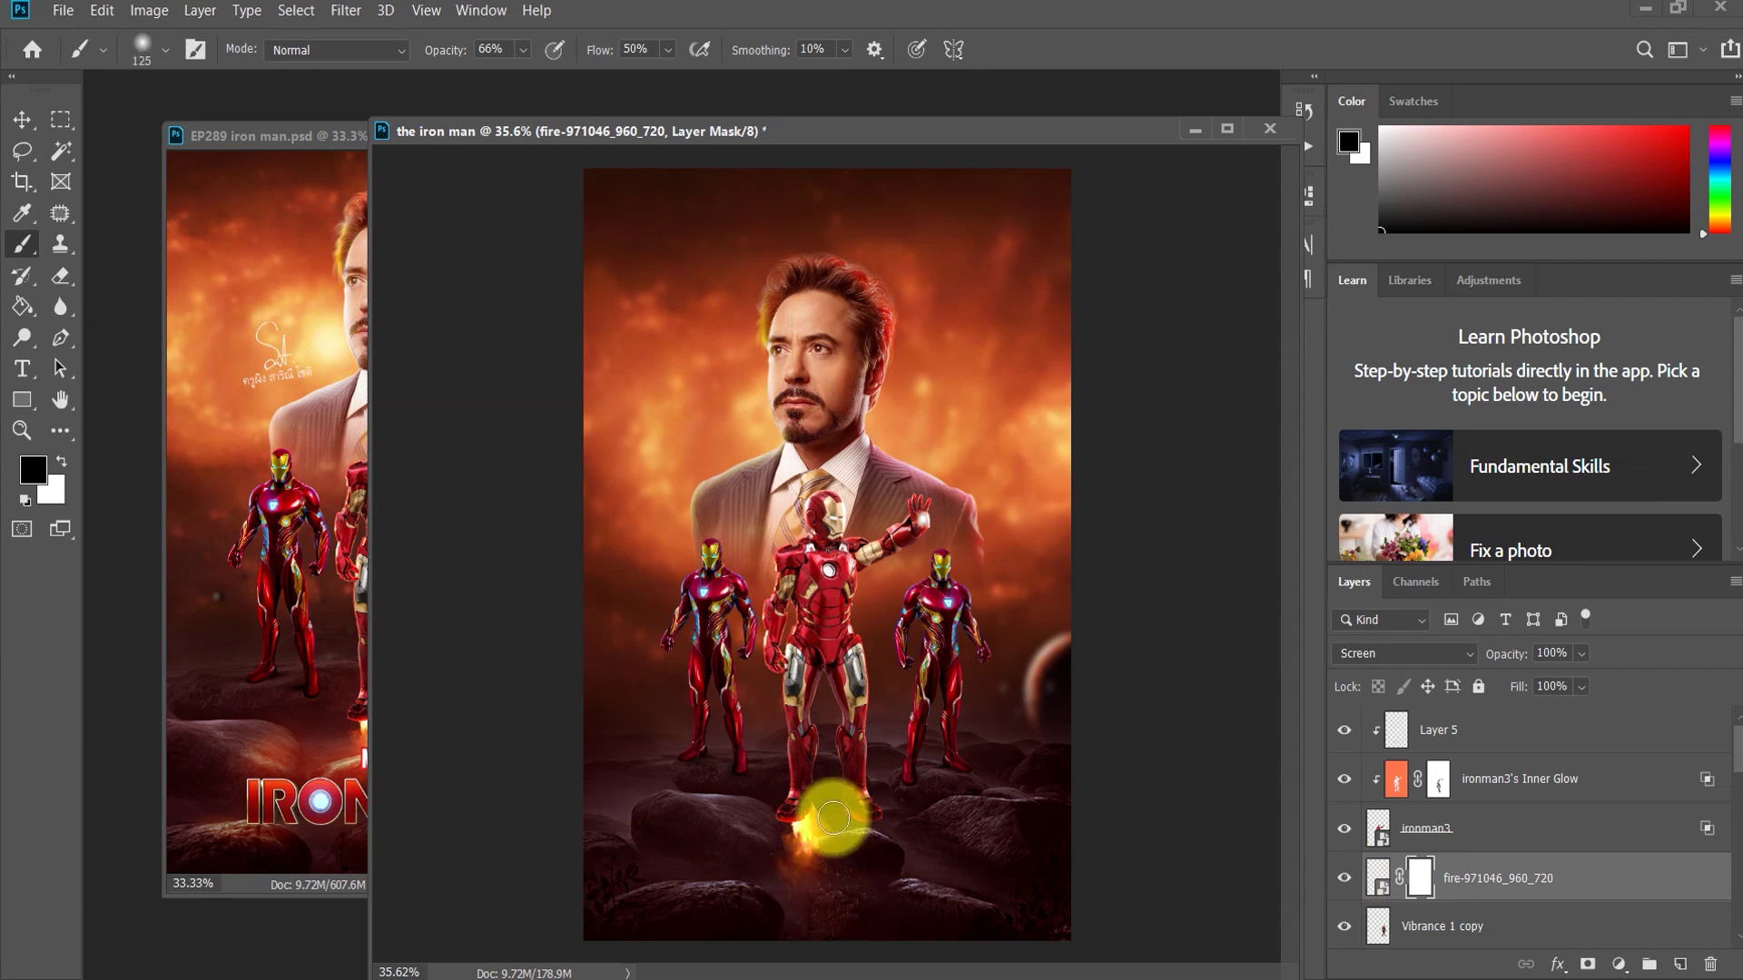
mouse_move(836, 835)
left_mouse_down()
mouse_move(870, 906)
mouse_move(829, 801)
mouse_move(887, 809)
mouse_move(926, 894)
left_mouse_up()
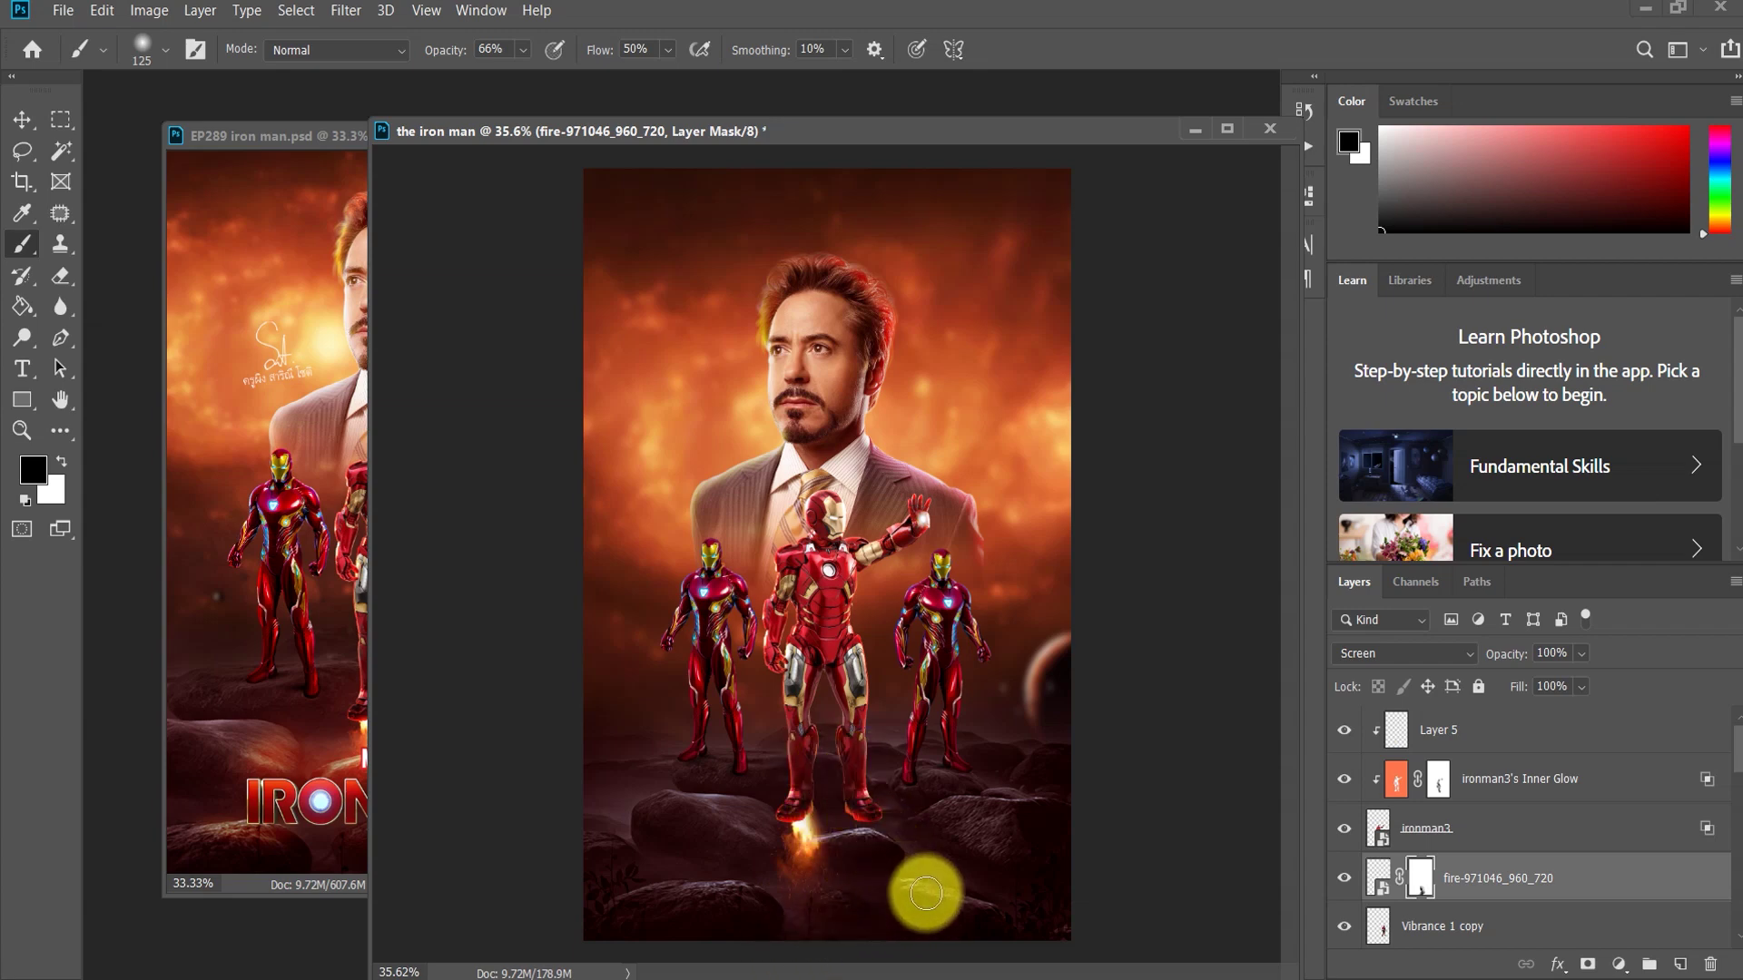
scroll(871, 853, "up", 3)
left_click(22, 119)
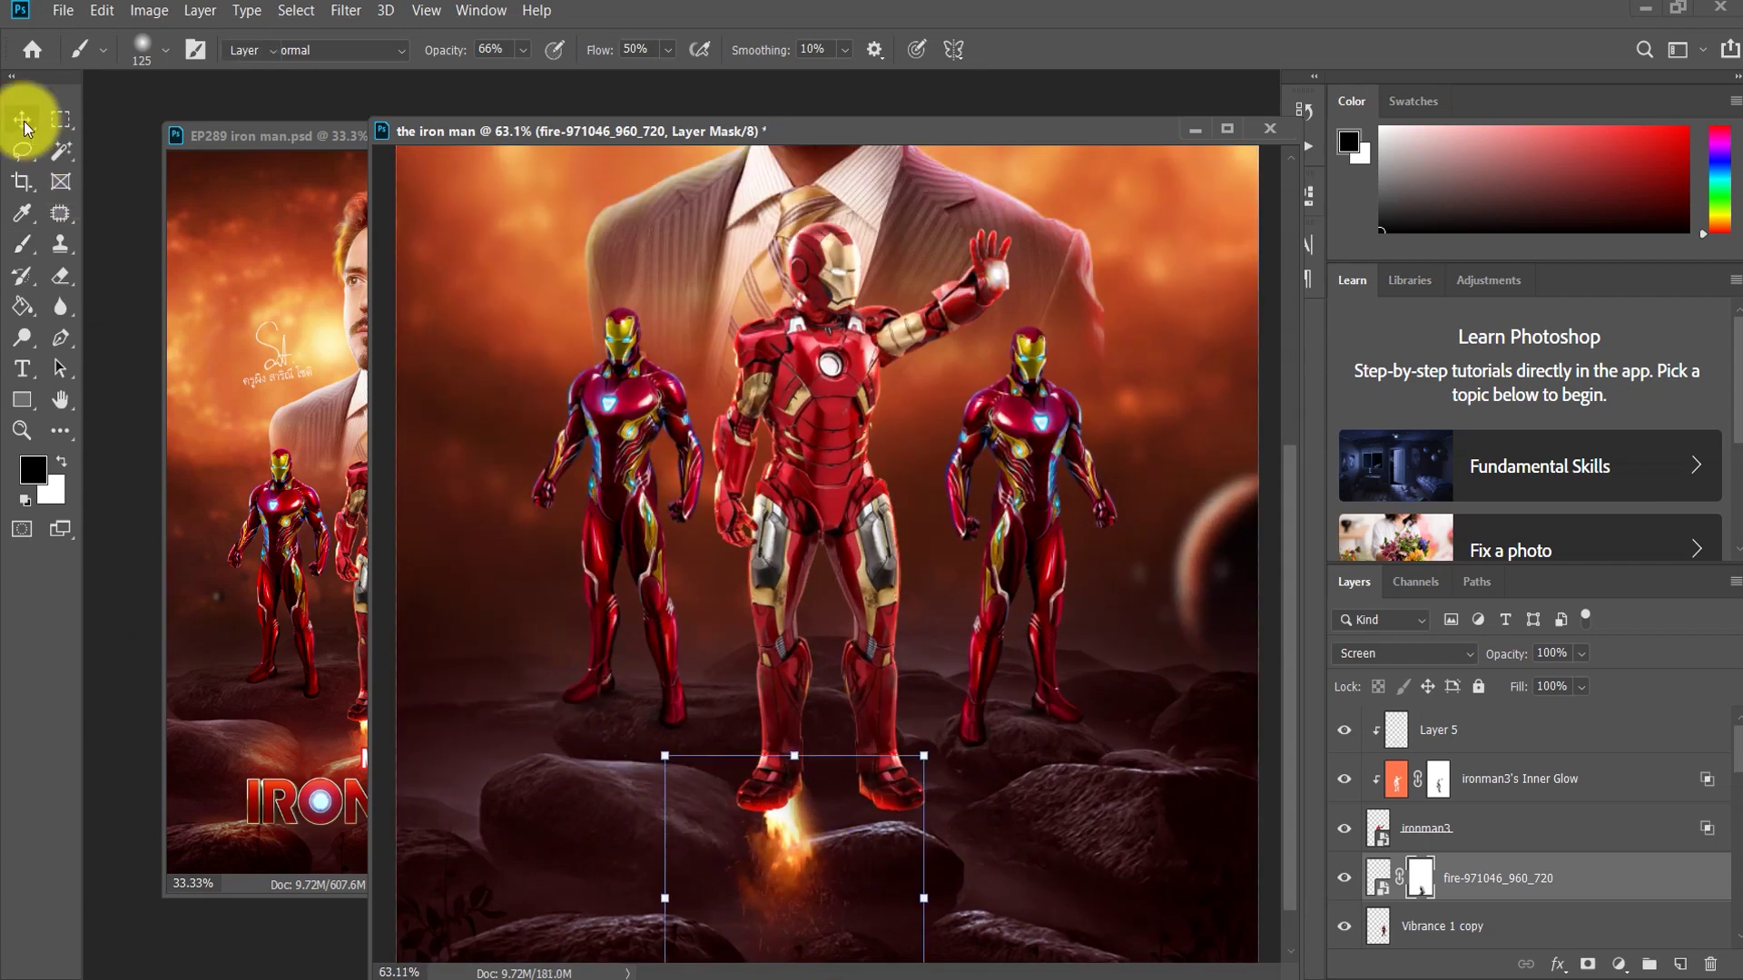
Step: Duplicate the fire layer, shrink it, flip it horizontally and place it under the other foot
key("ctrl+j")
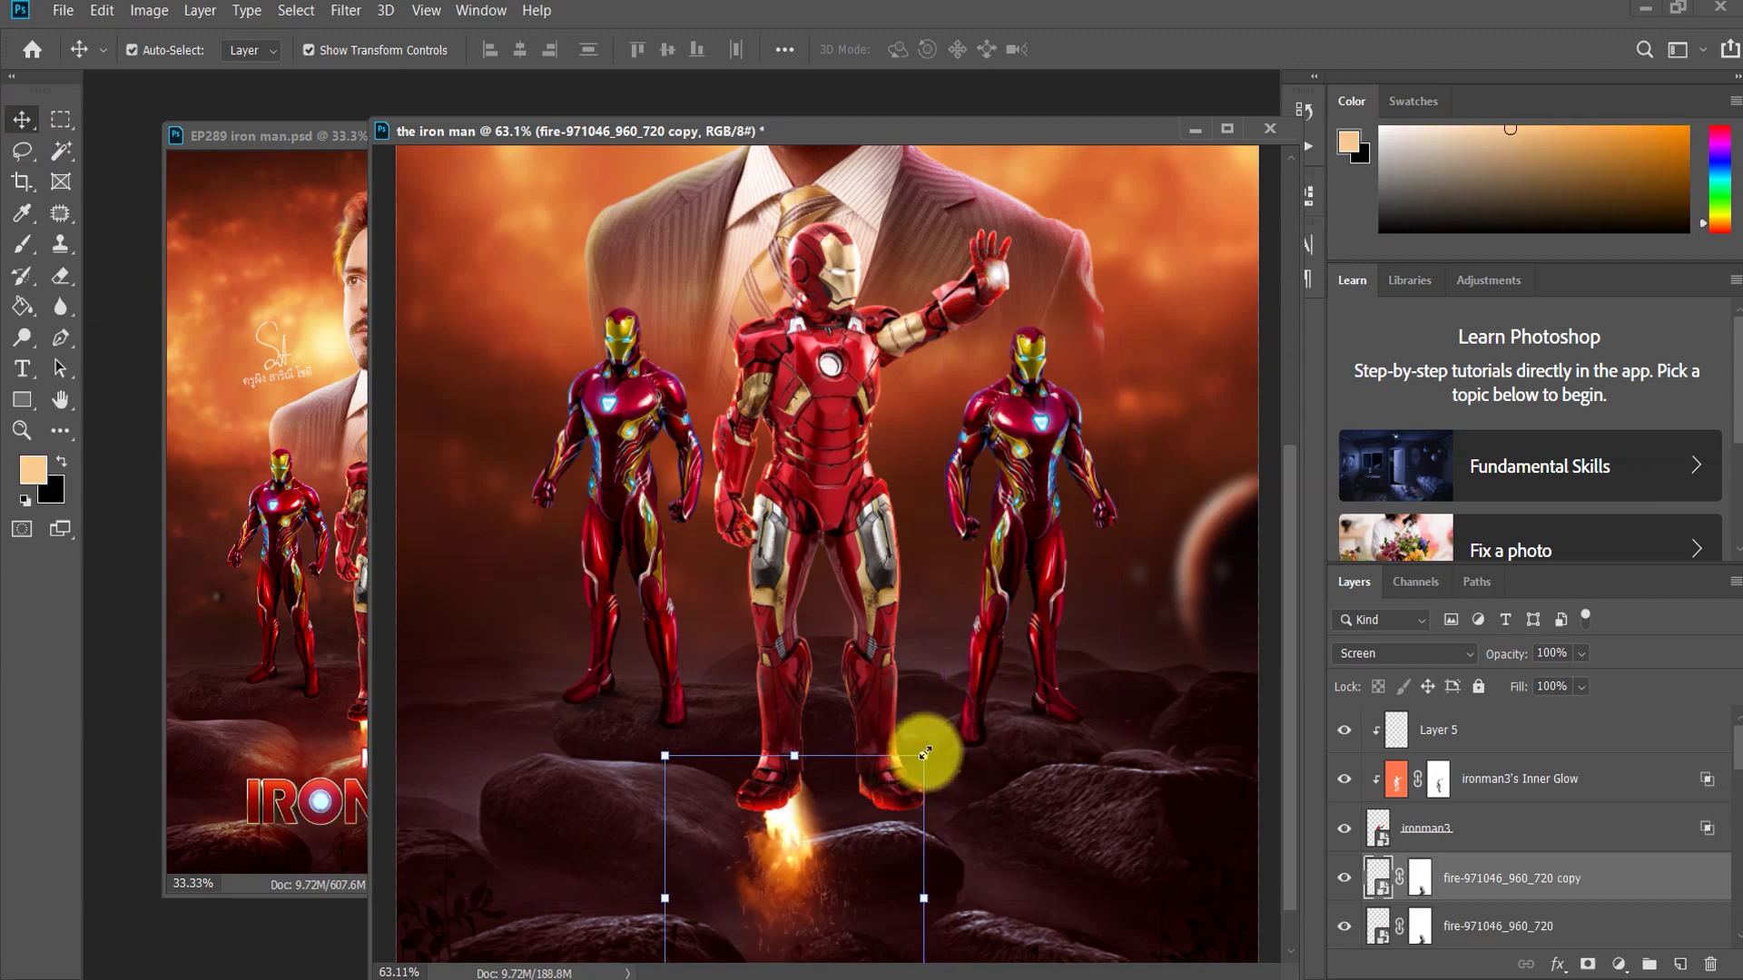
left_click(924, 753)
left_click_drag(926, 753, 906, 787)
right_click(846, 826)
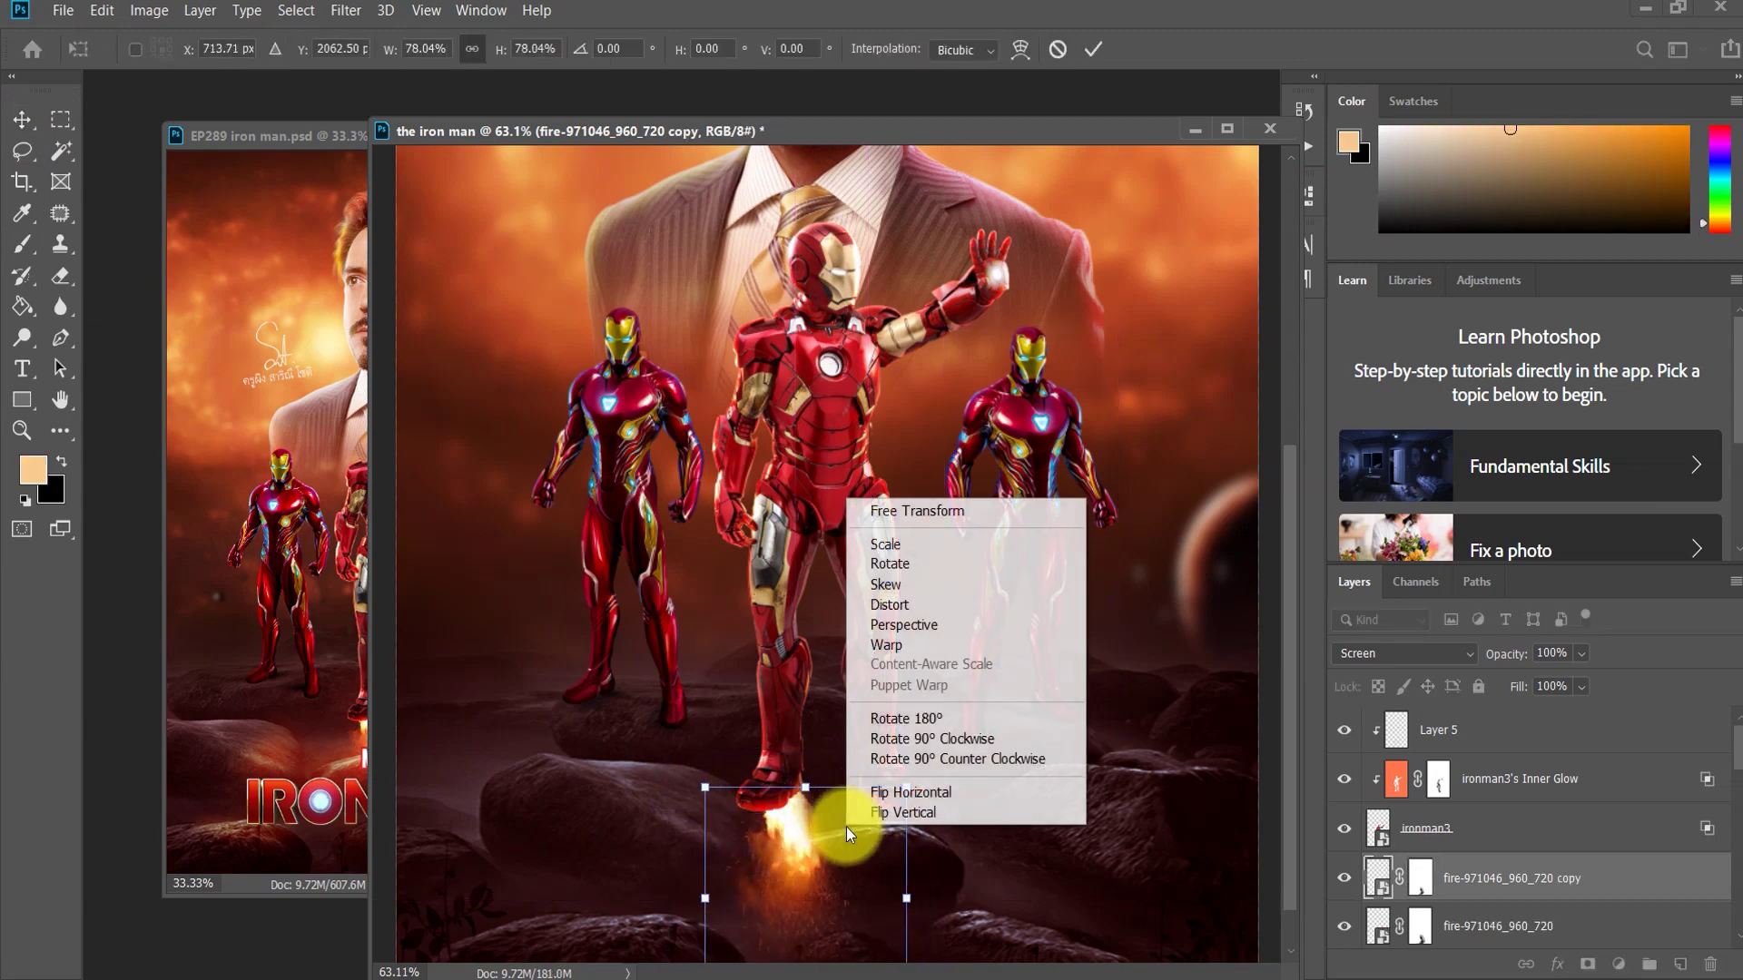
left_click(886, 793)
left_click_drag(822, 827, 797, 806)
scroll(885, 837, "down", 2)
scroll(886, 837, "down", 1)
left_click(1093, 49)
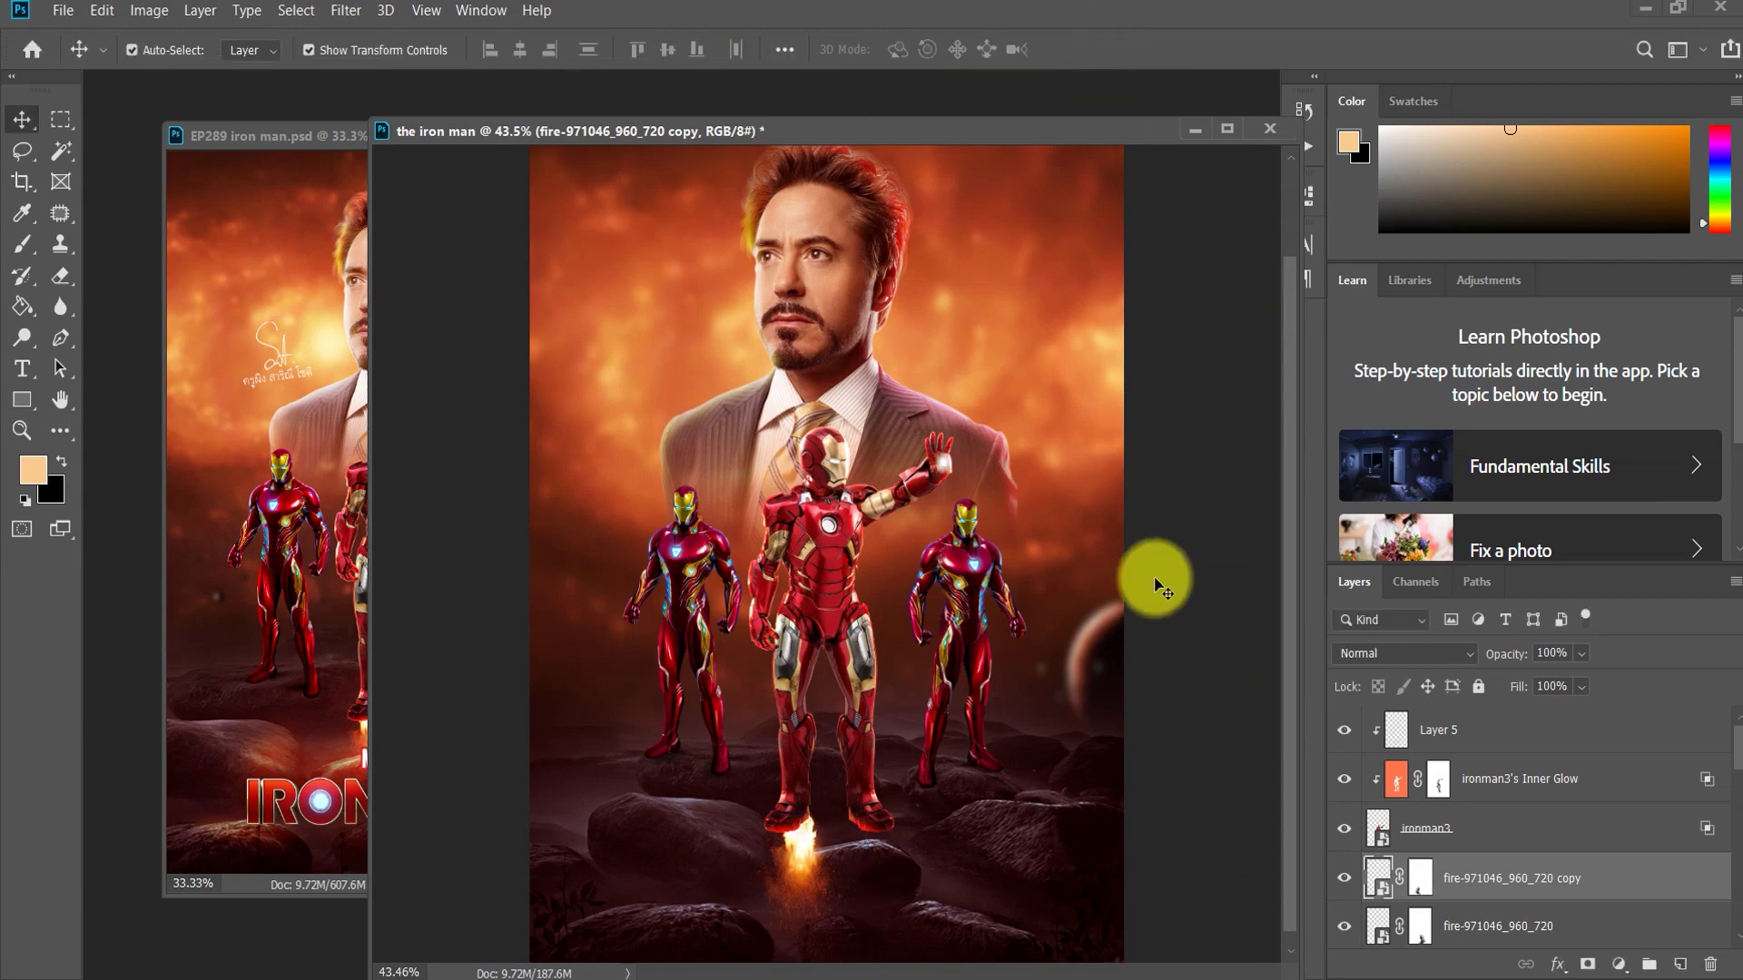
Step: Scale both fire layers to about 86% and set them under the central Iron Man's foot
left_click(981, 930)
scroll(833, 889, "up", 2)
scroll(821, 884, "up", 2)
scroll(815, 876, "down", 1)
scroll(815, 876, "up", 1)
scroll(813, 873, "down", 1)
left_click(798, 836)
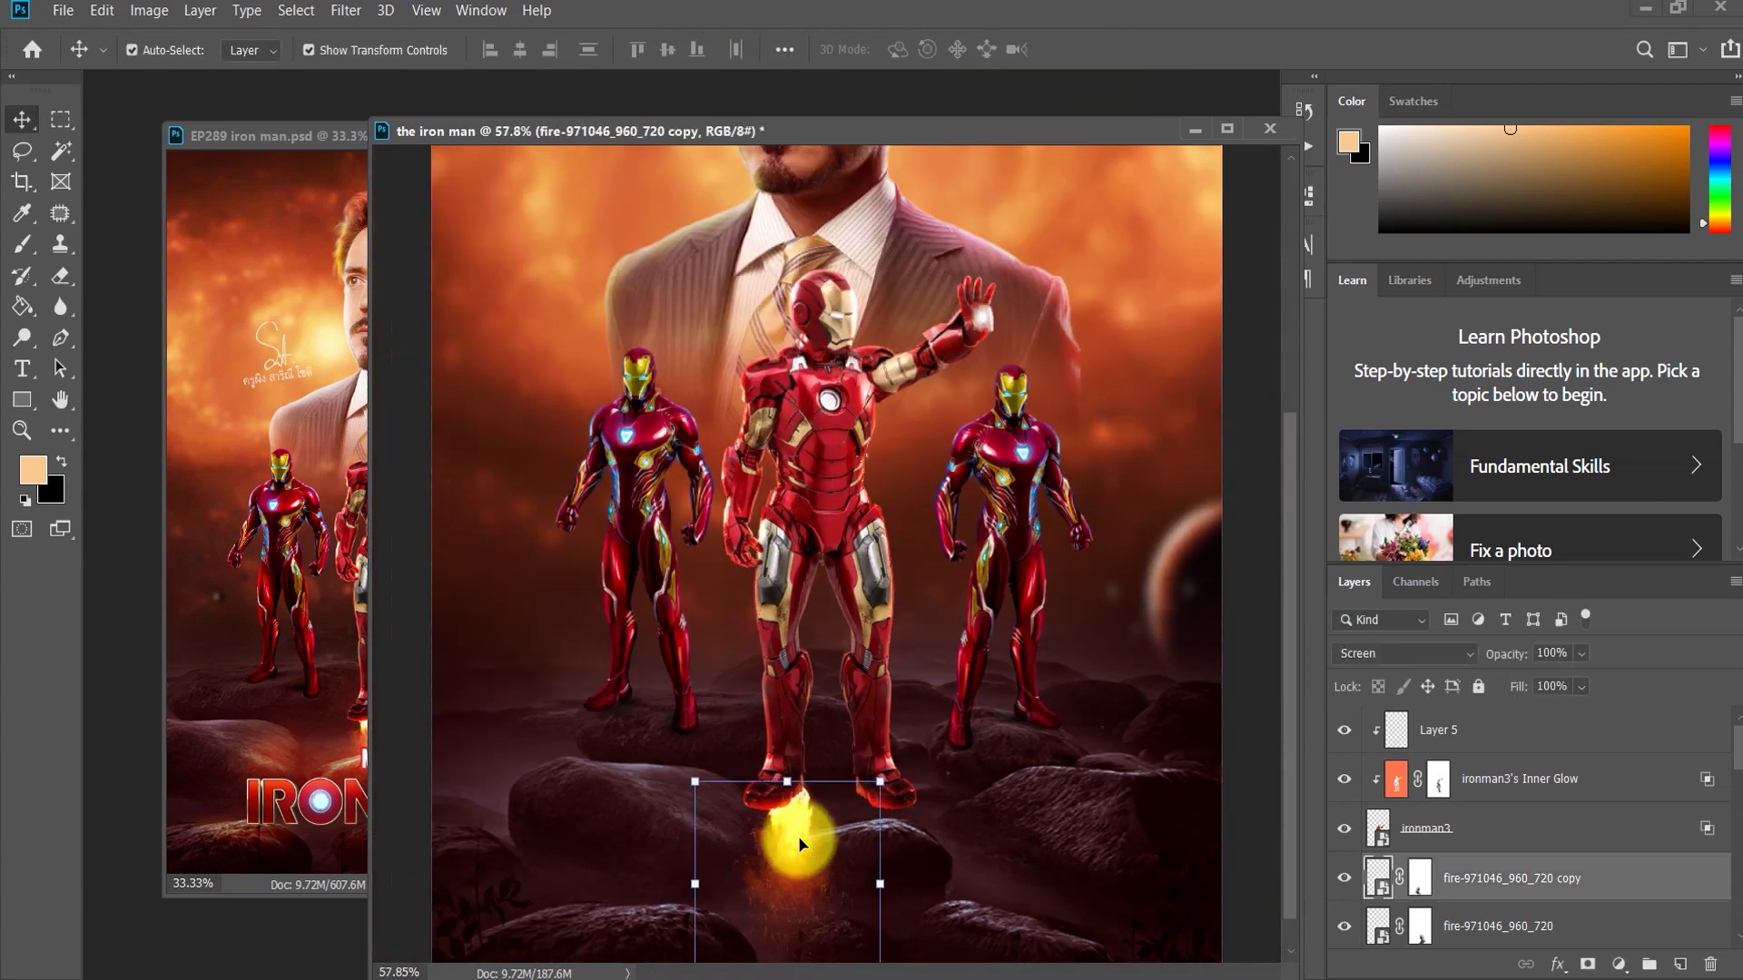
scroll(1497, 840, "down", 1)
left_click(1471, 877, "shift")
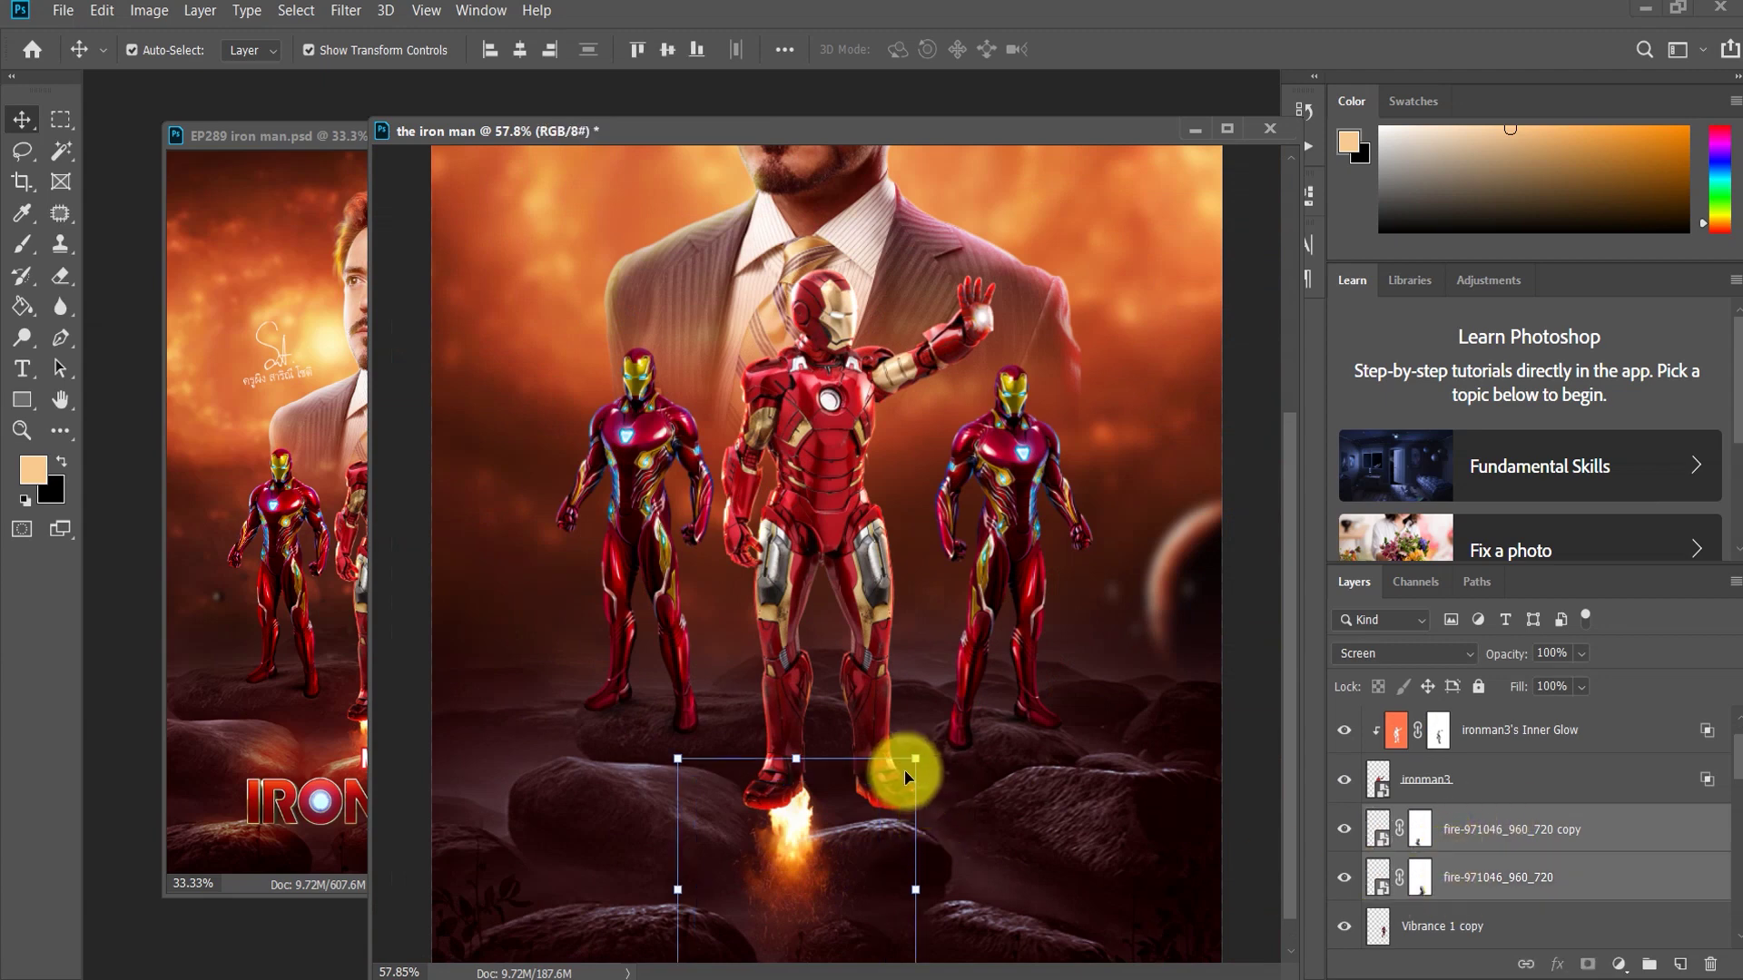
left_click_drag(904, 774, 859, 795)
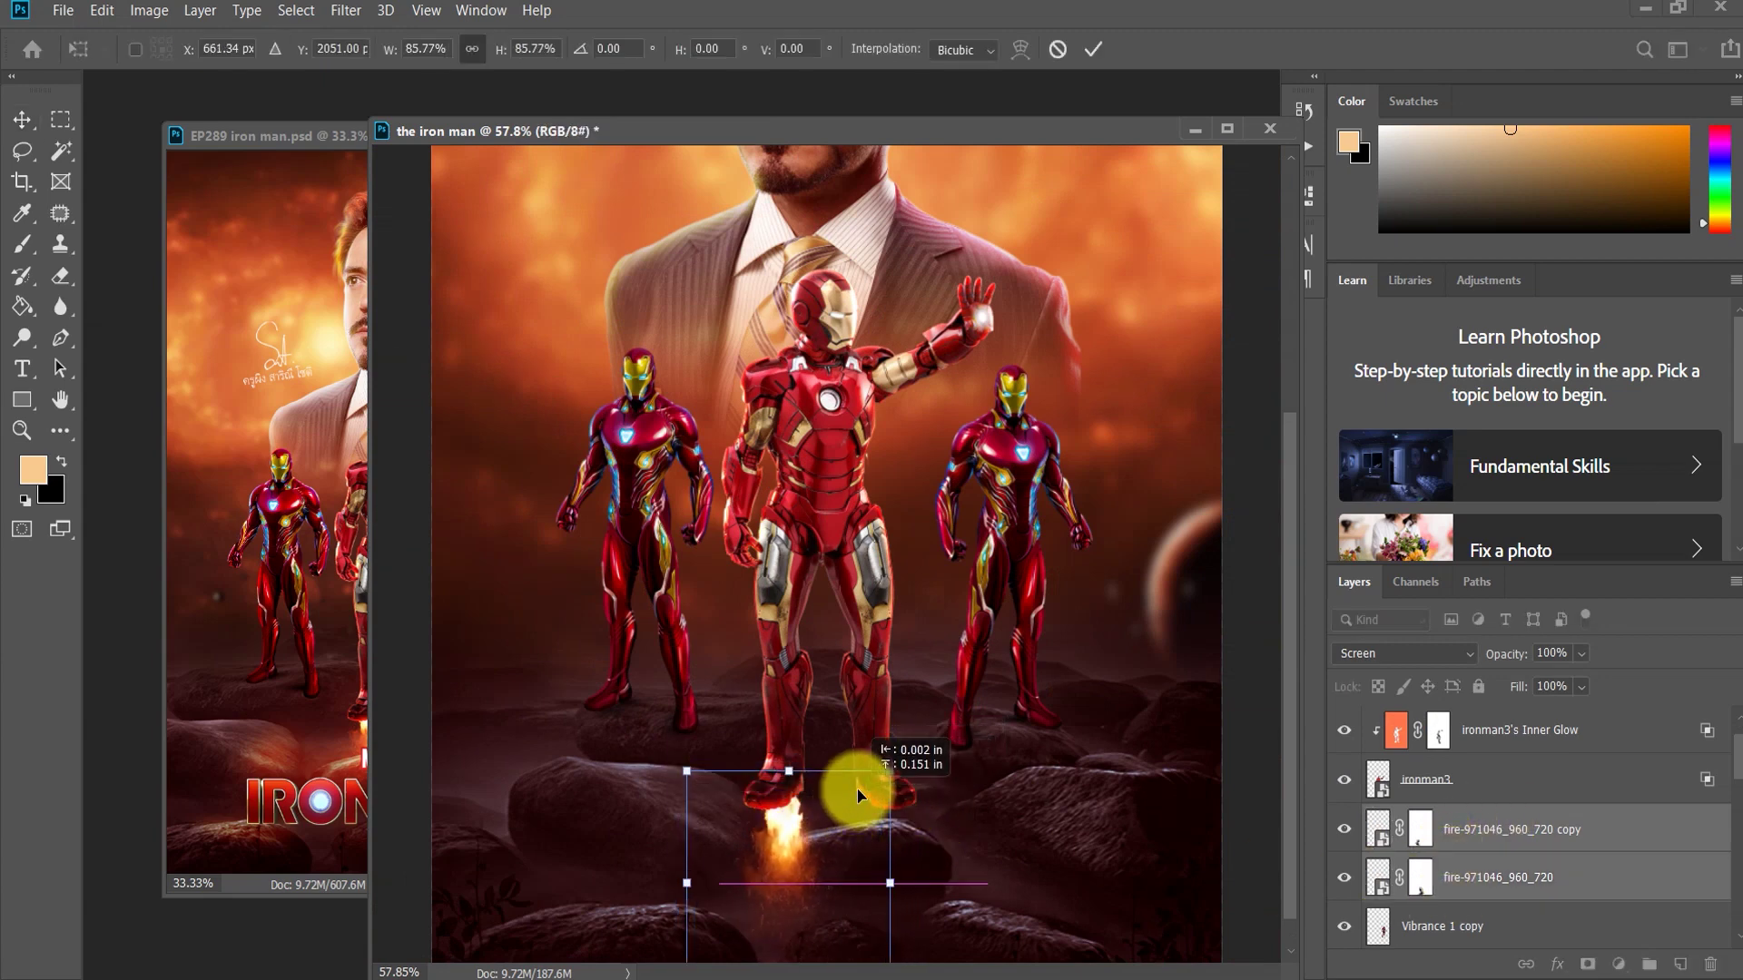
left_click_drag(858, 796, 860, 805)
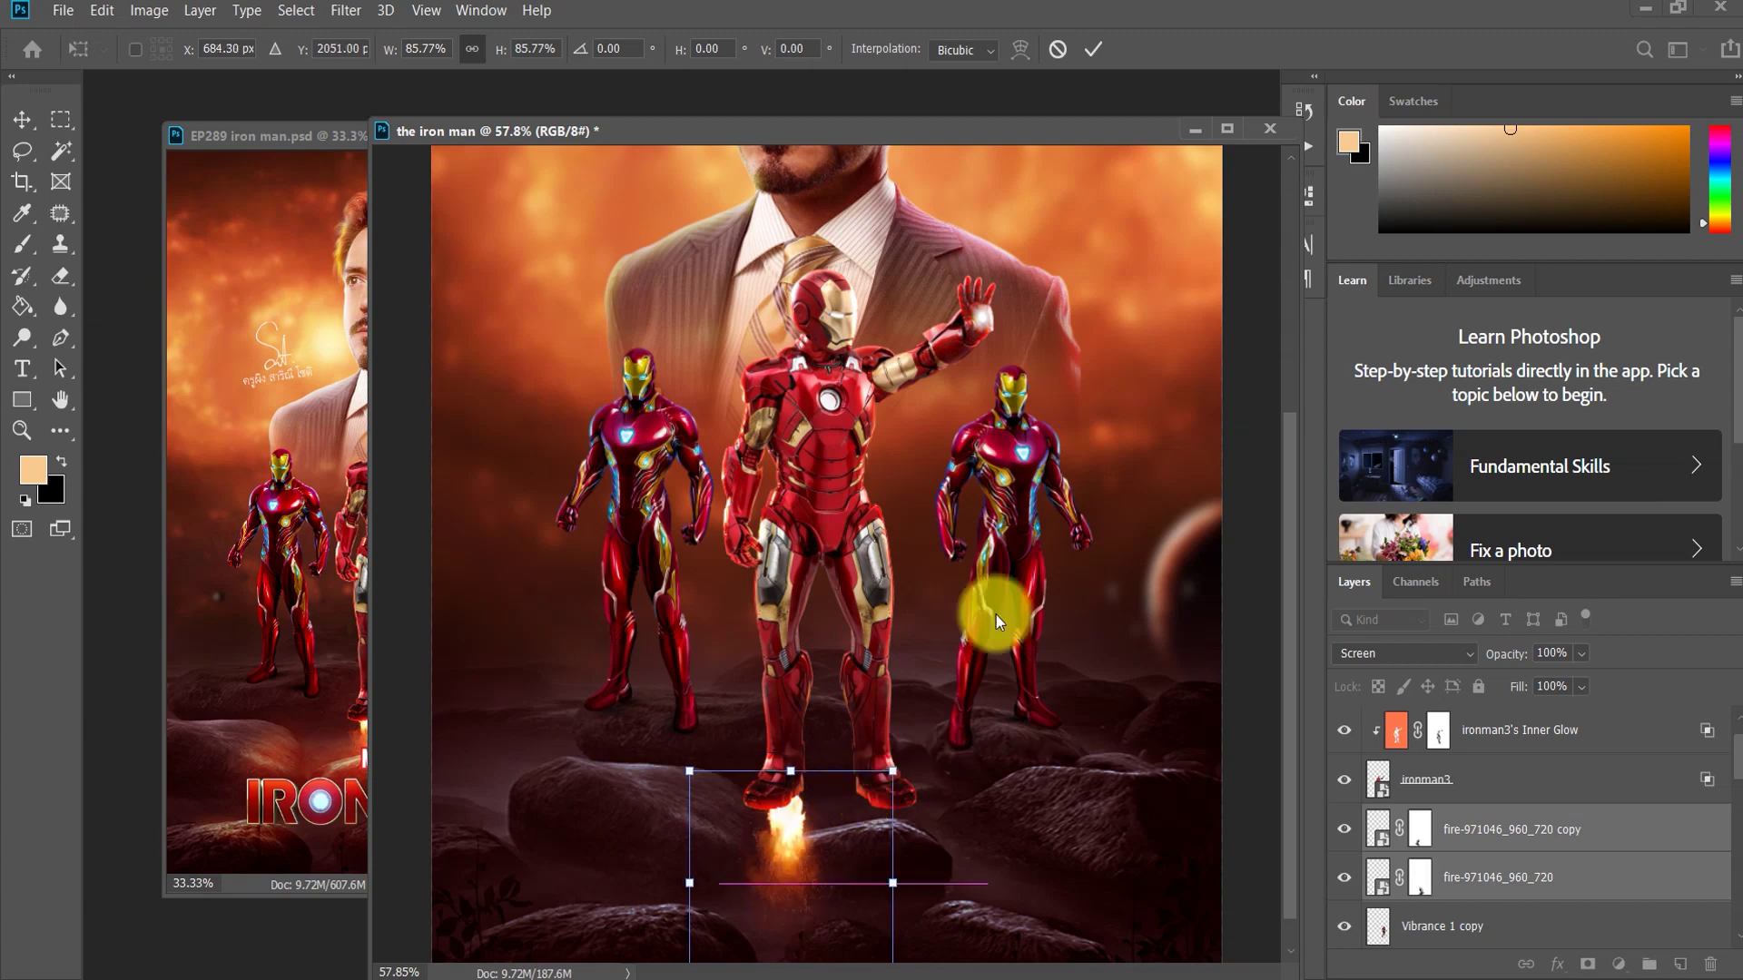
left_click(1090, 49)
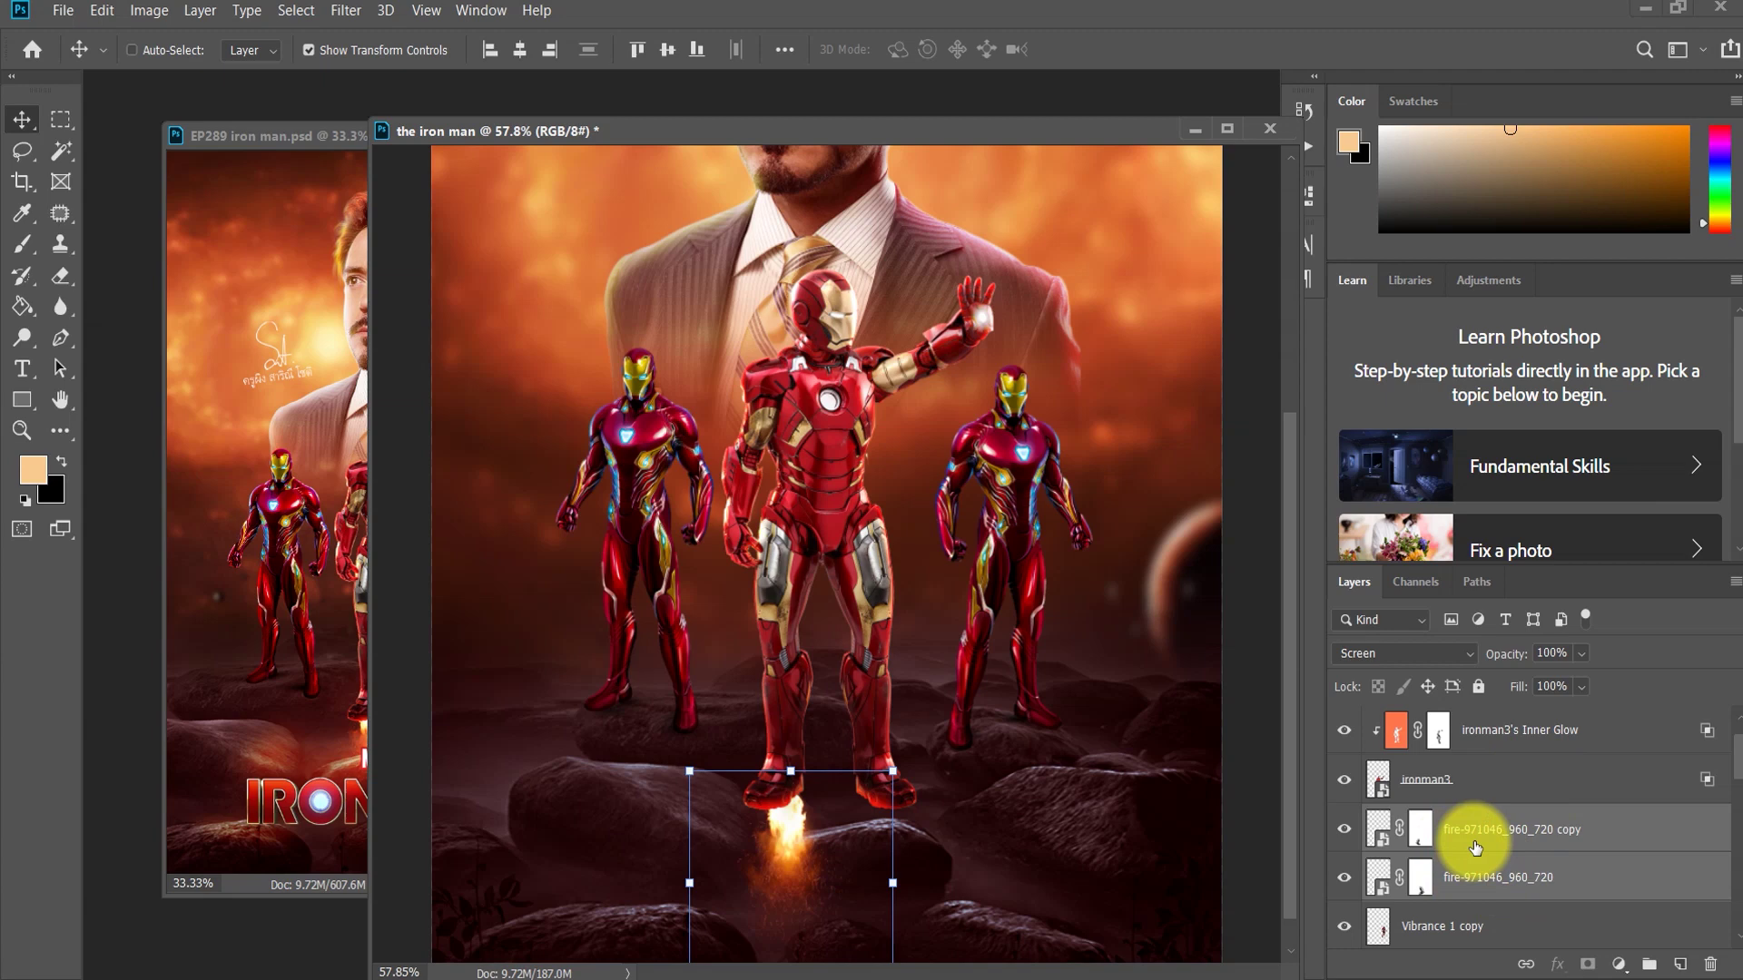
Step: Group the two fire layers and mask out the flame's lower part over the rocks
key("ctrl+g")
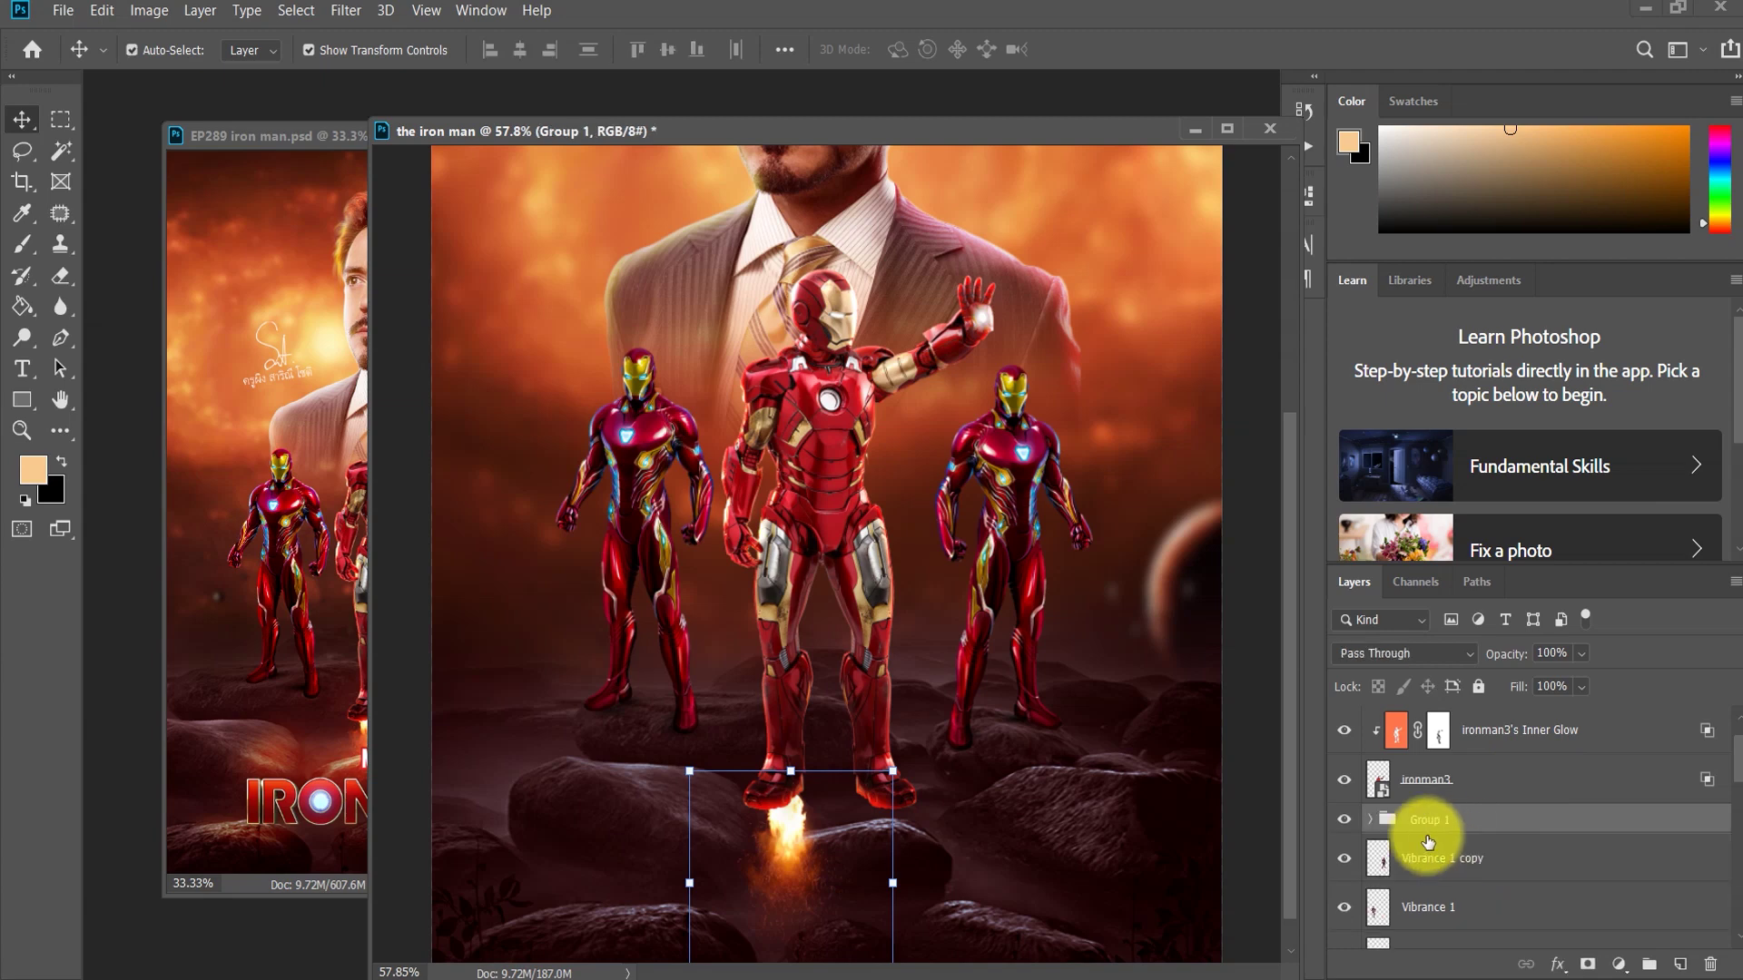
left_click(1584, 965)
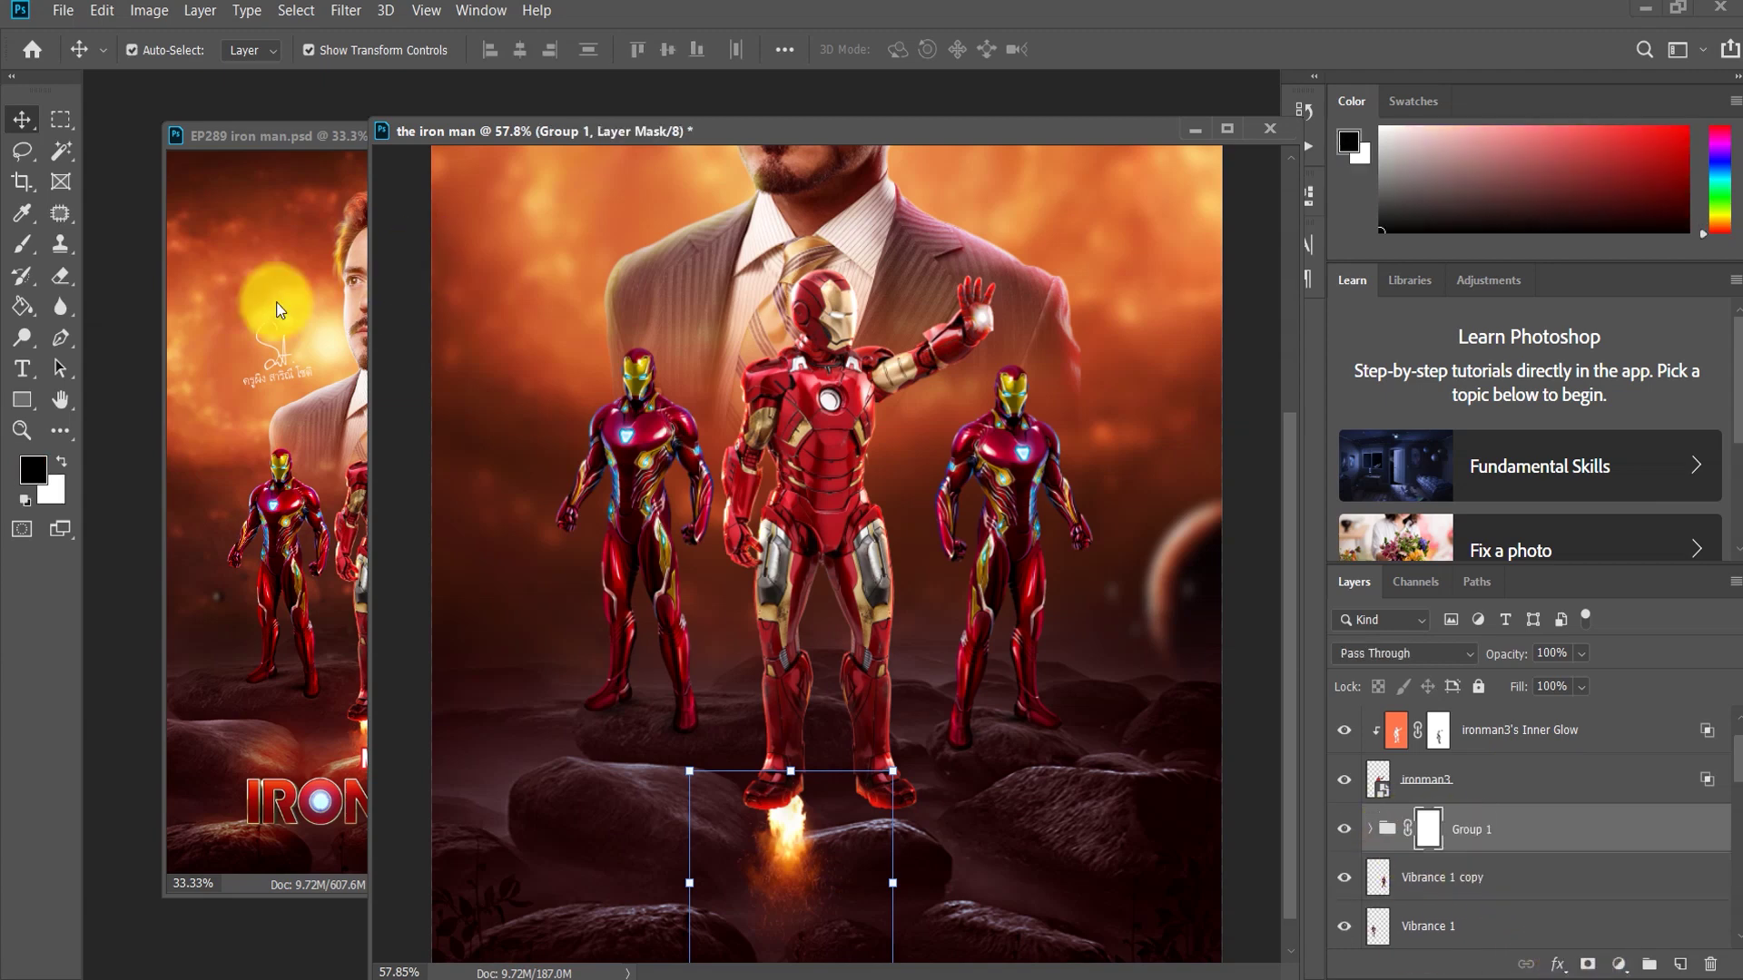
left_click(23, 245)
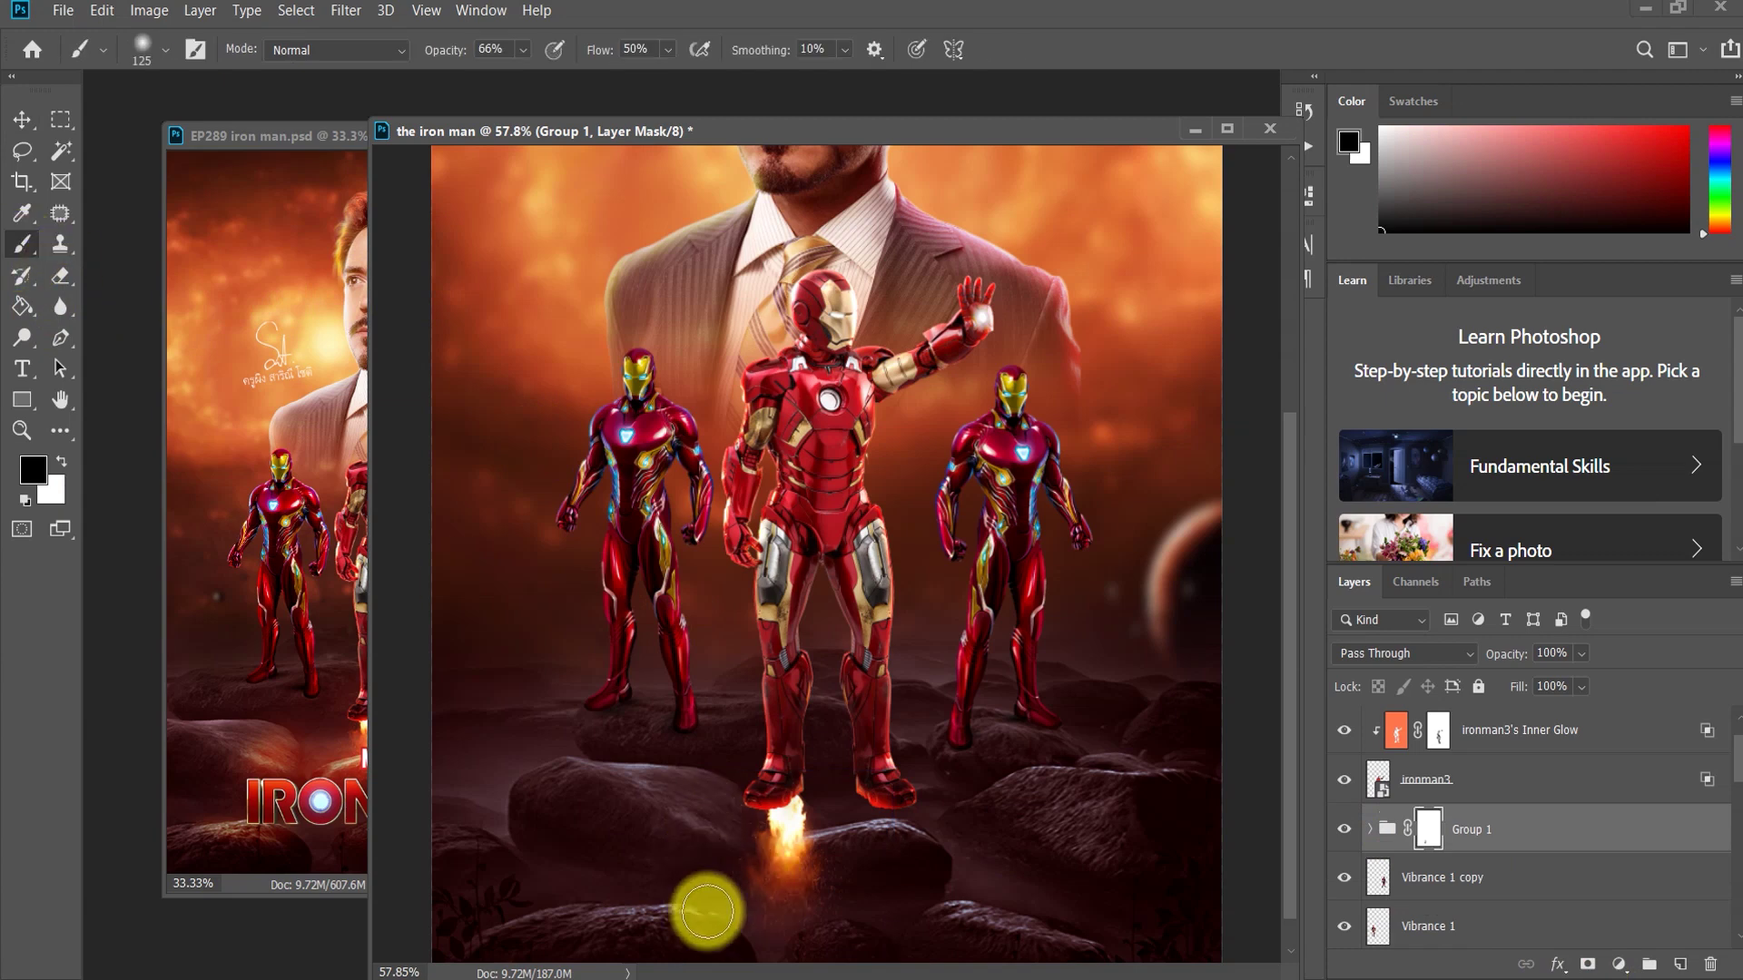
left_click_drag(731, 926, 692, 921)
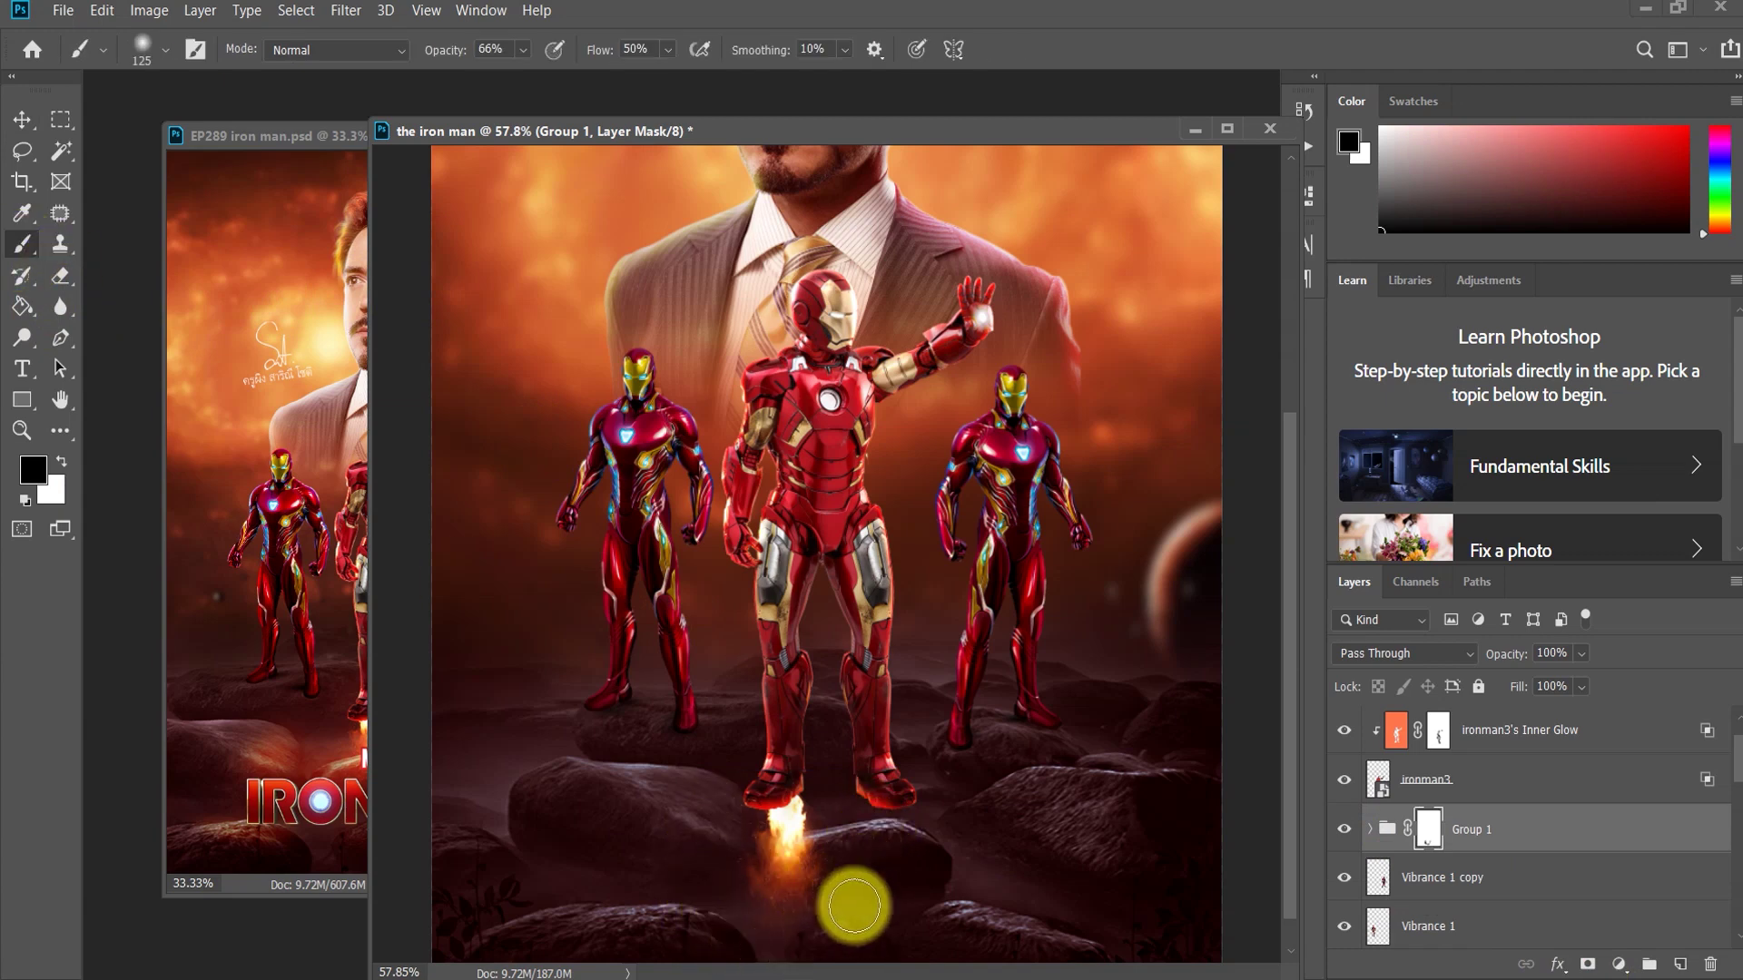
key("ctrl+0")
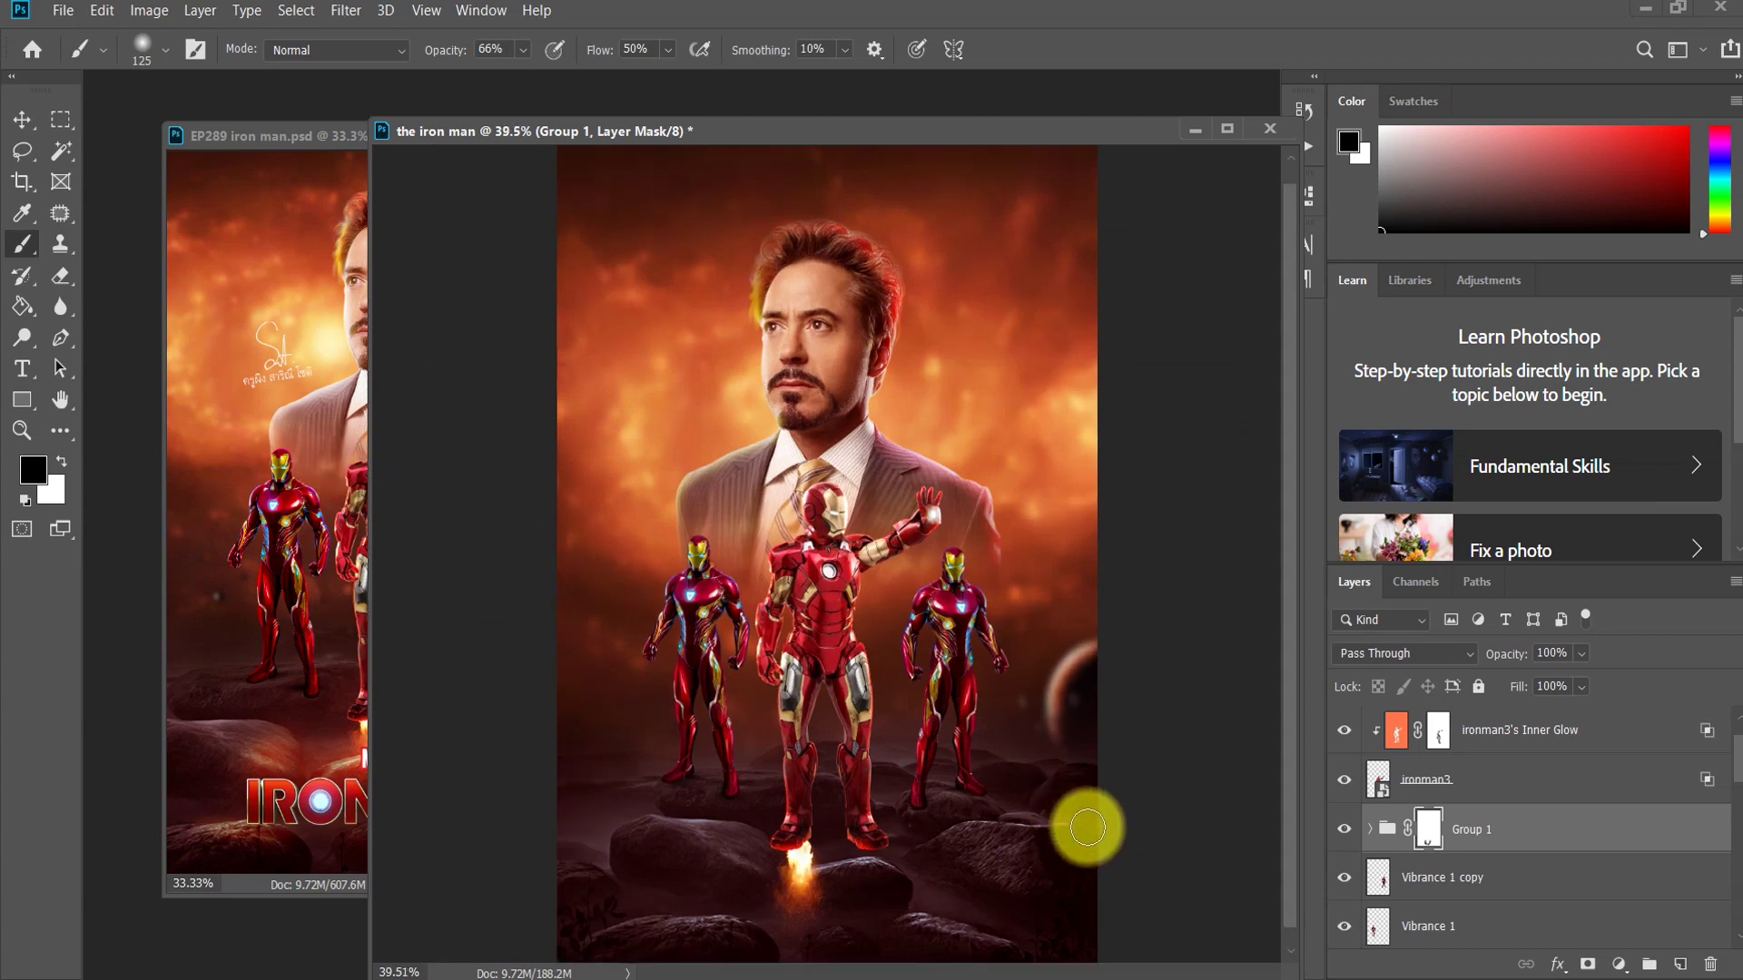
left_click_drag(740, 134, 719, 145)
Step: Nudge the fire group upward, then duplicate it under the central Iron Man's other foot
left_click(21, 119)
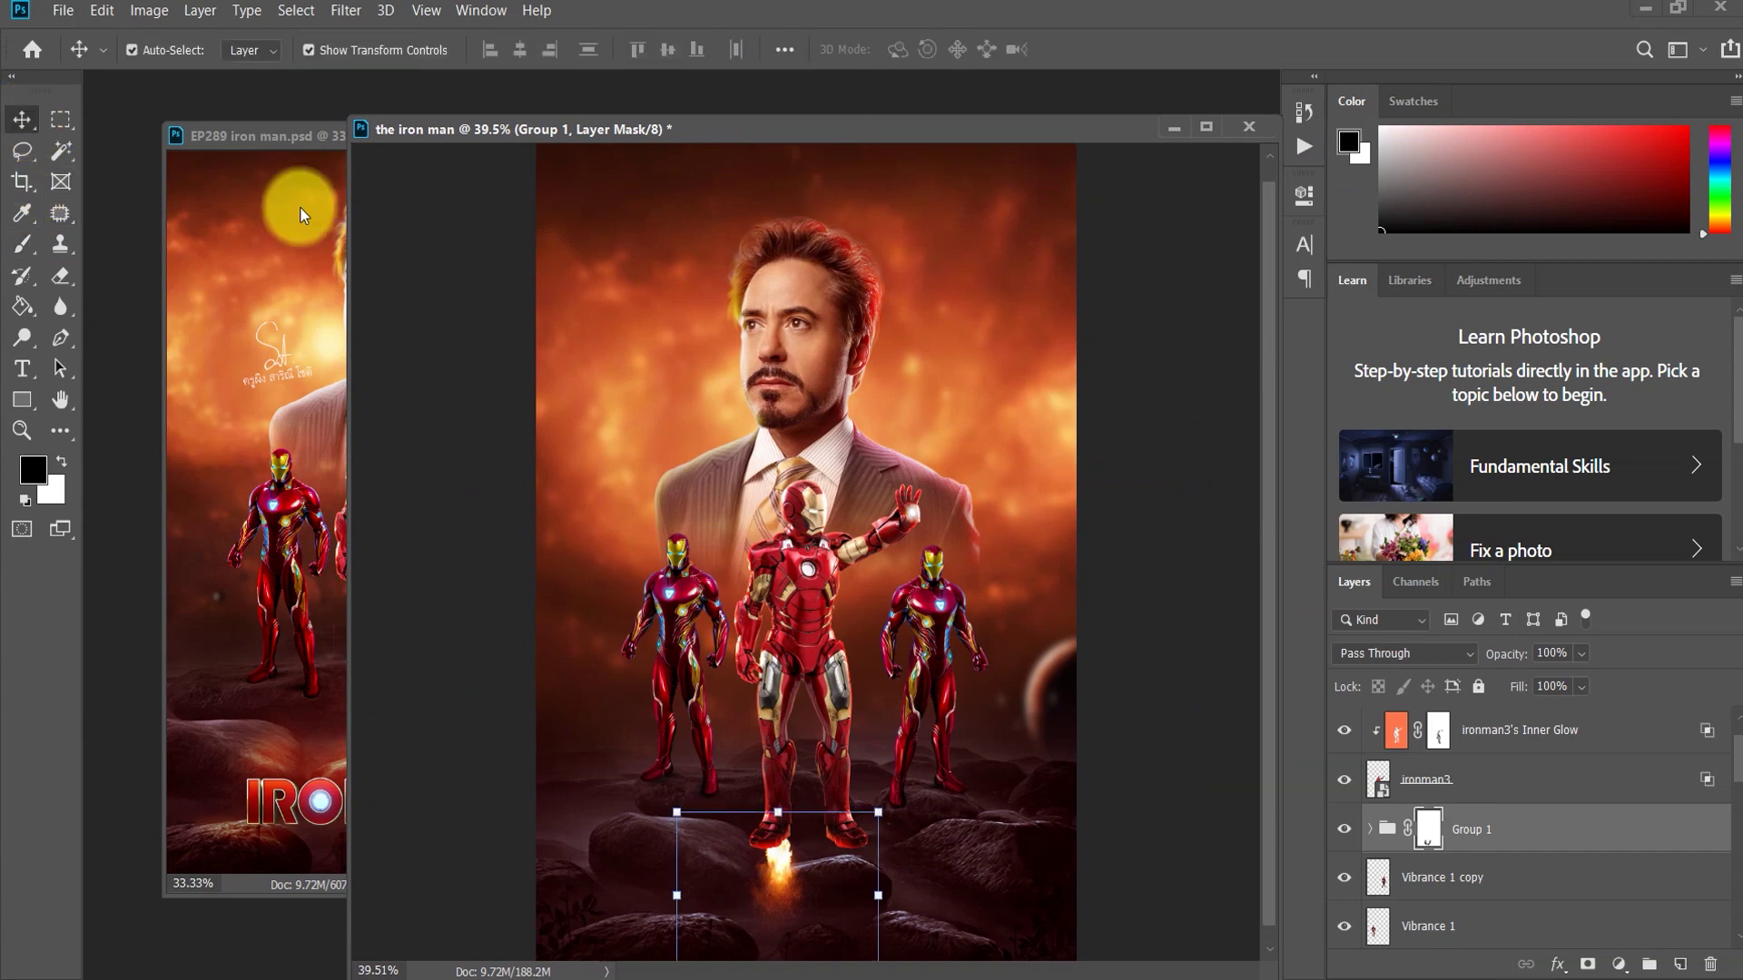
mouse_move(867, 839)
left_mouse_down()
mouse_move(845, 820)
mouse_move(810, 850)
left_mouse_up()
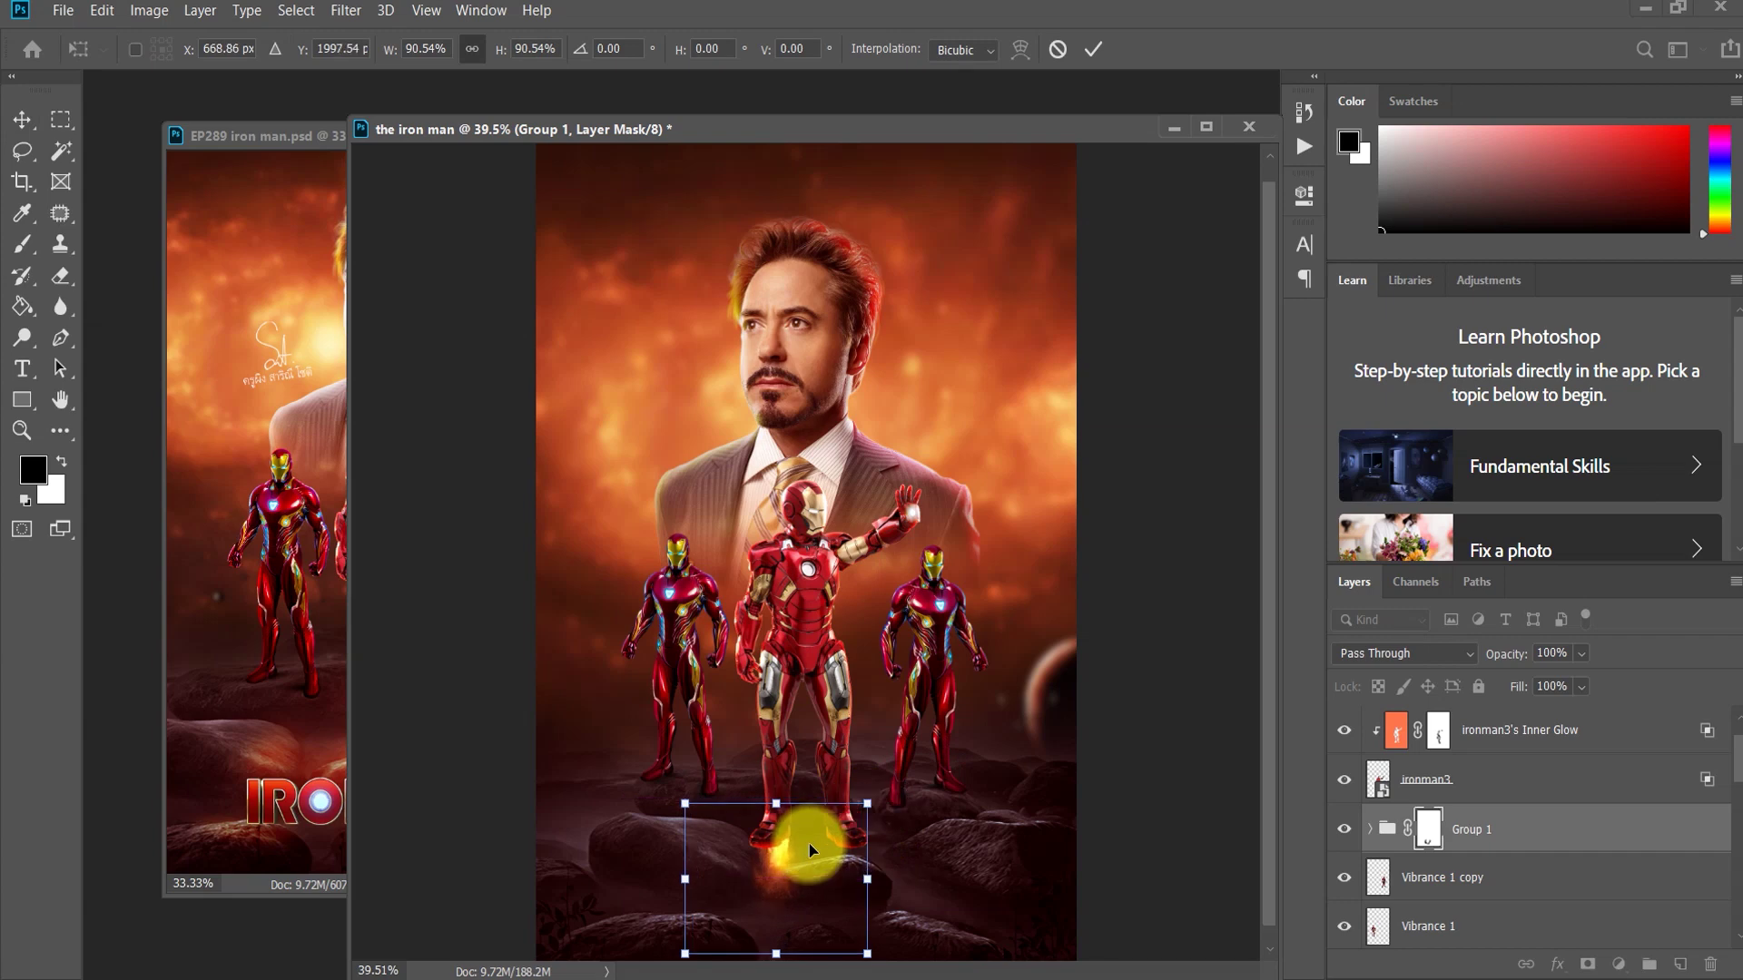
left_click(1093, 49)
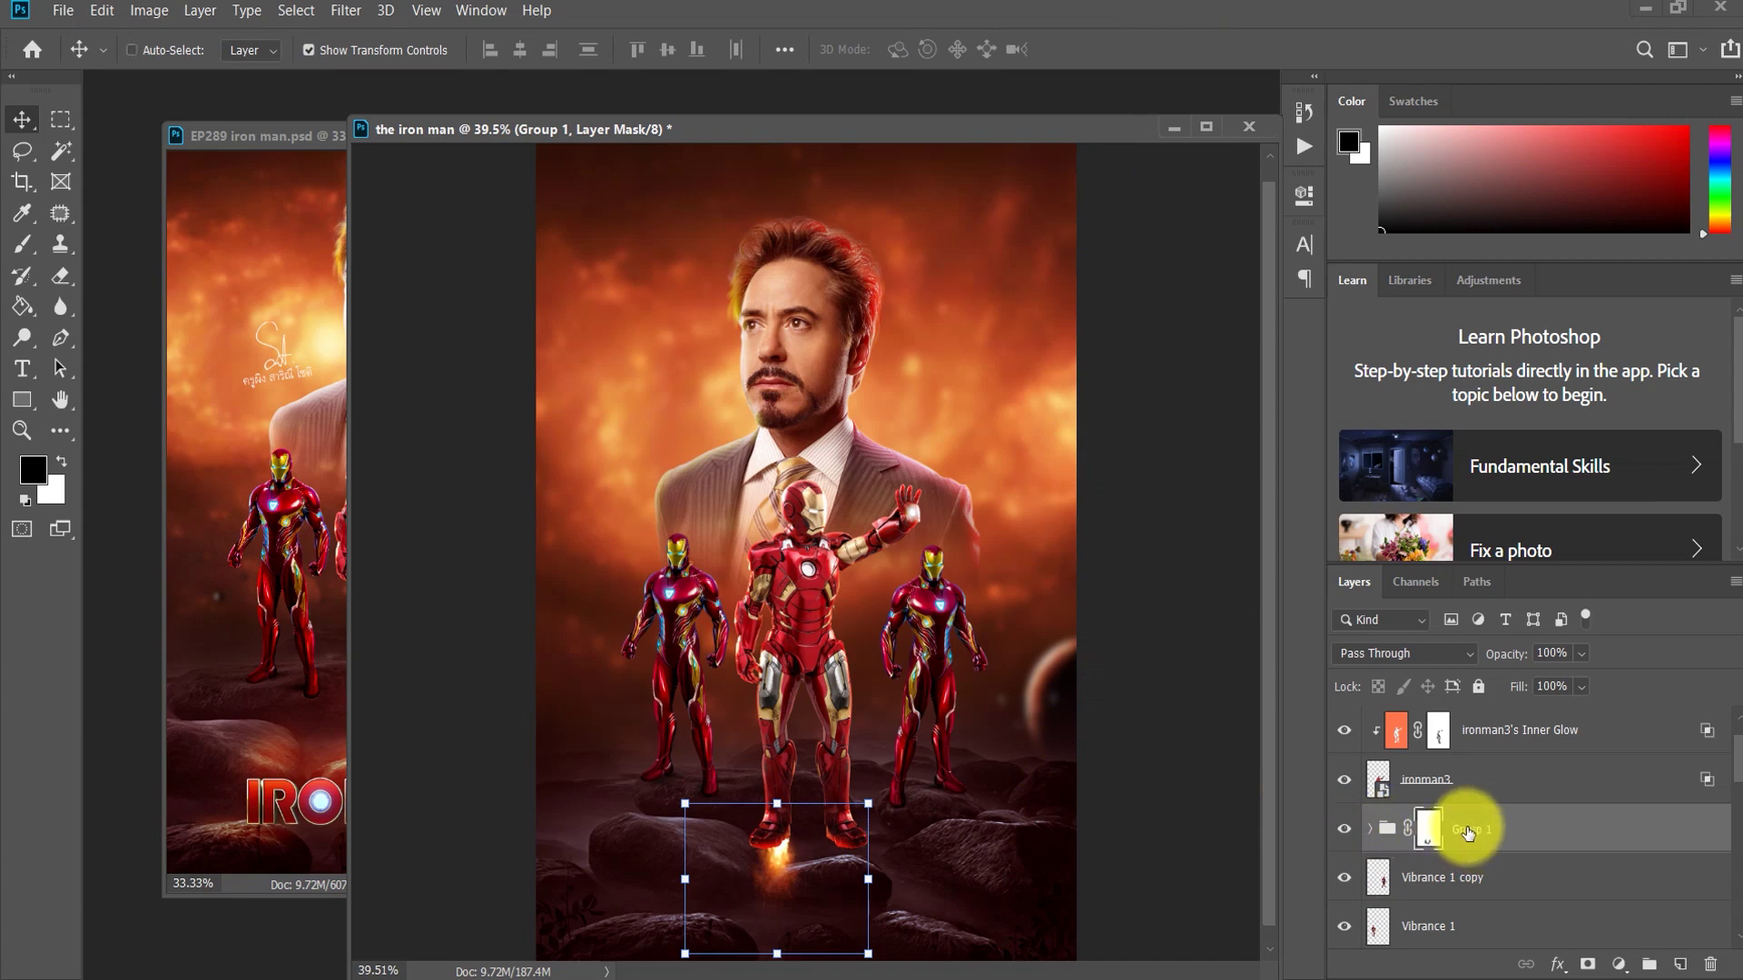
key("ctrl+j")
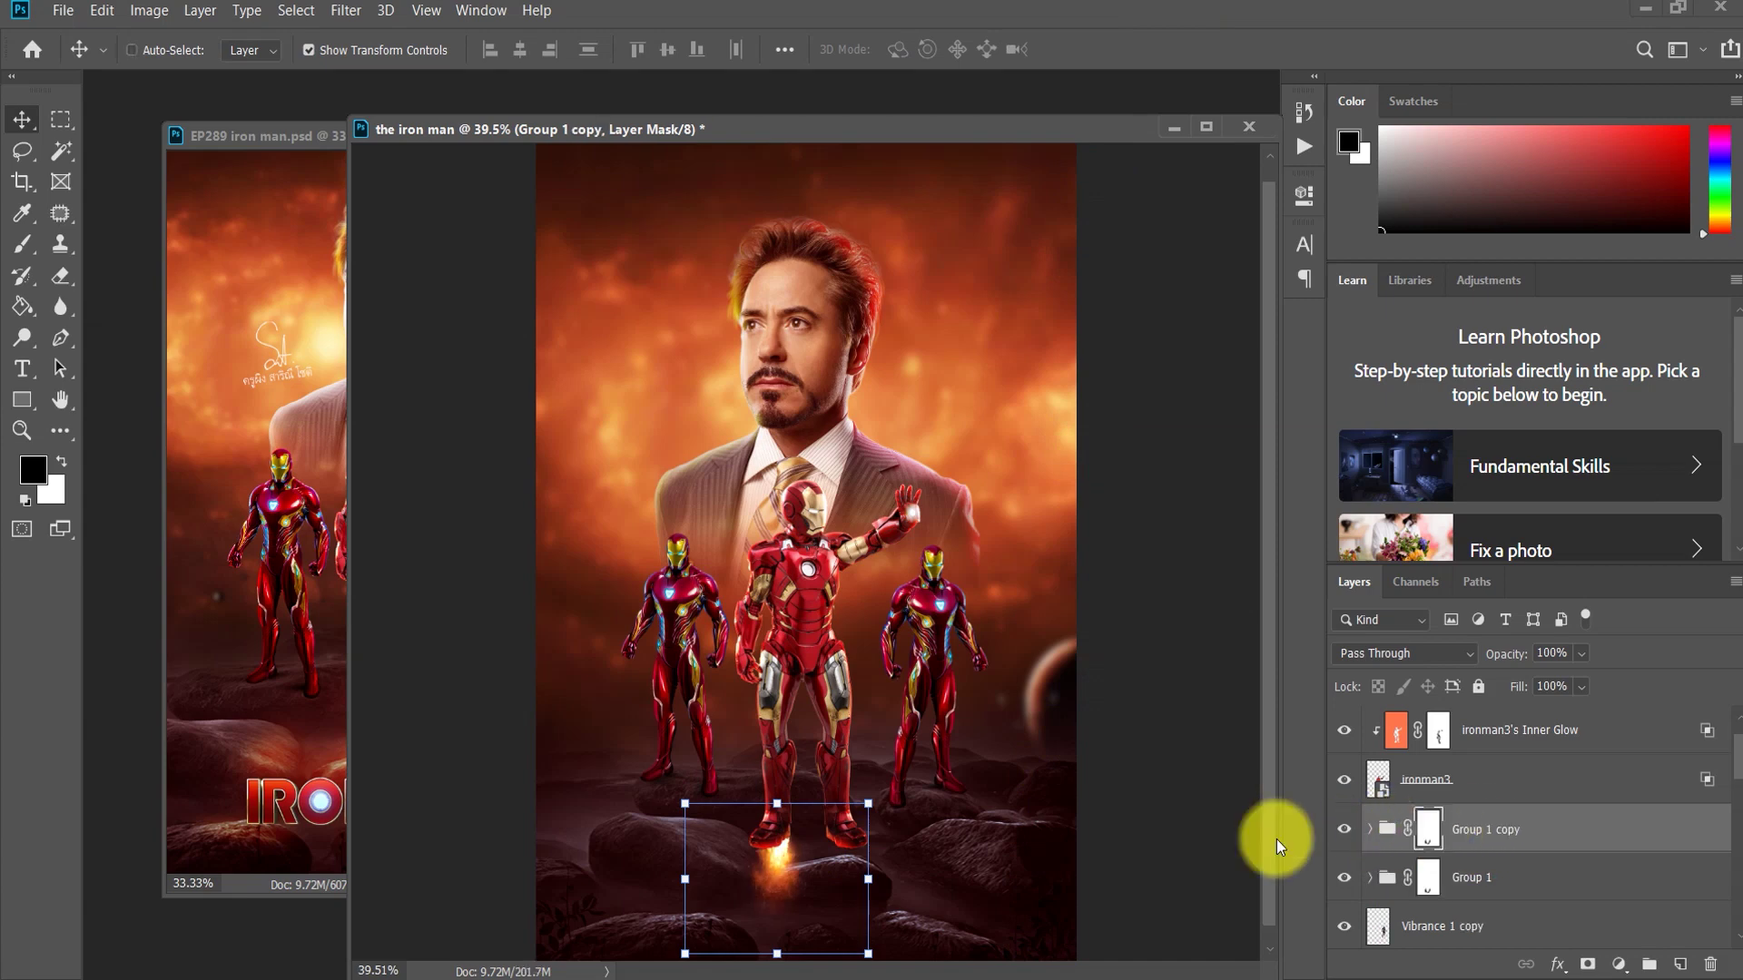
left_click_drag(782, 851, 849, 851)
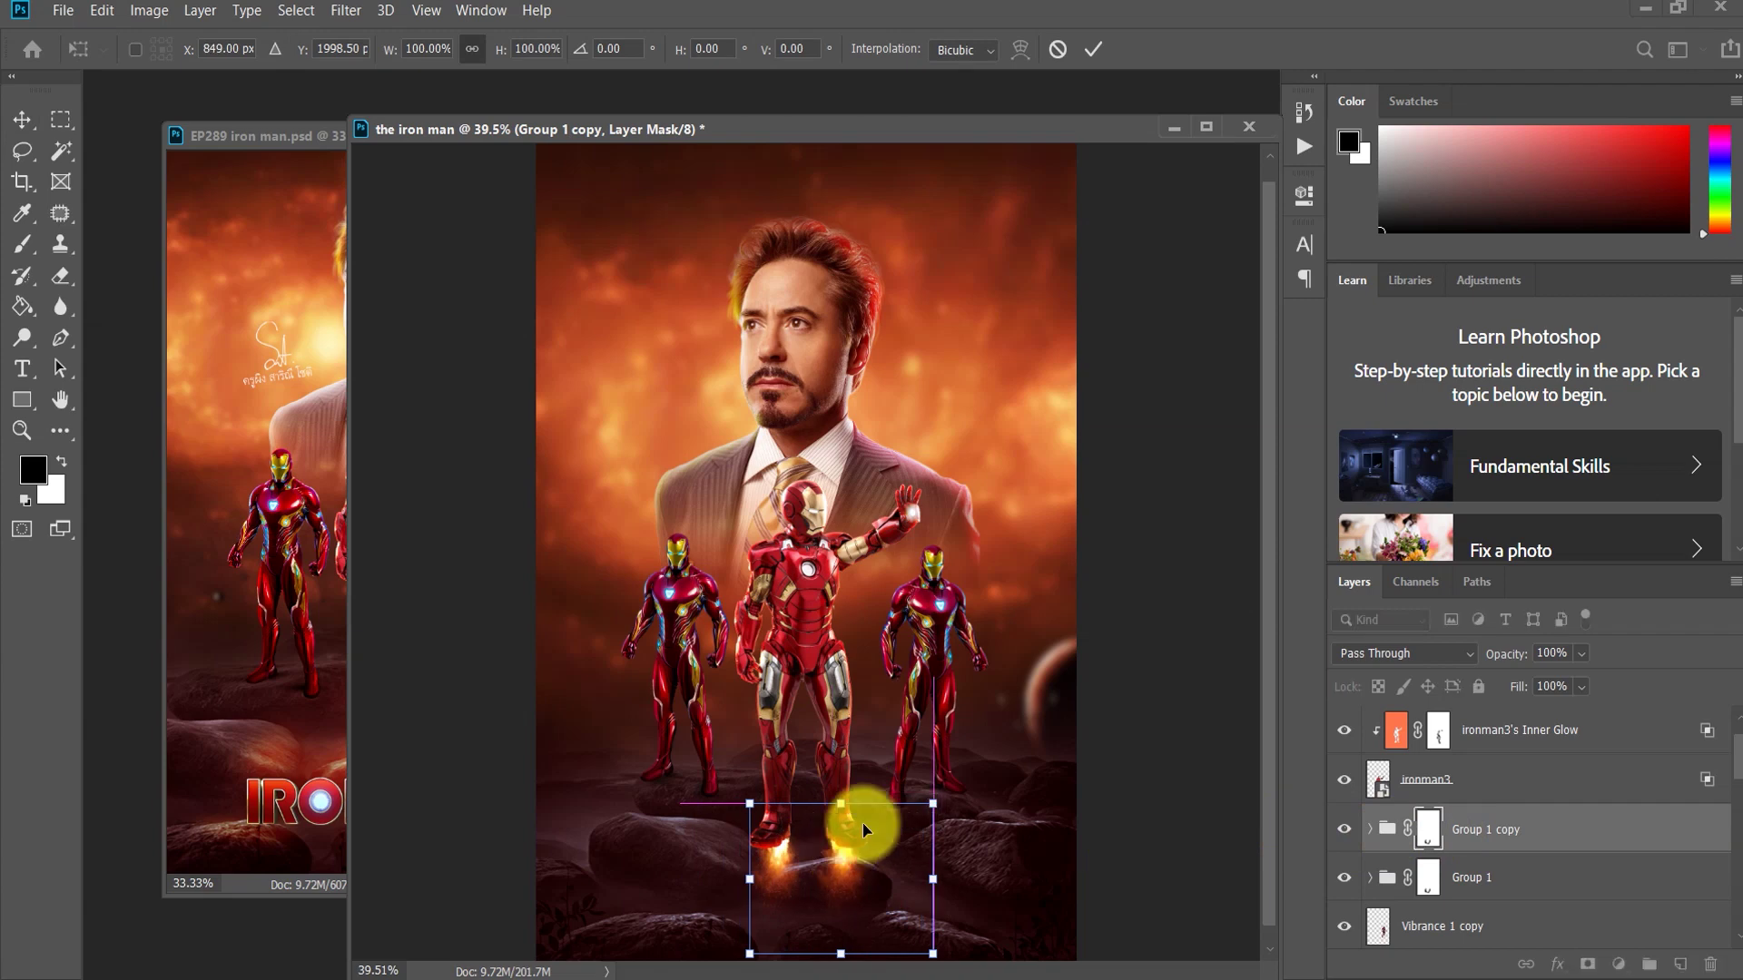
left_click(1093, 49)
scroll(826, 848, "up", 1)
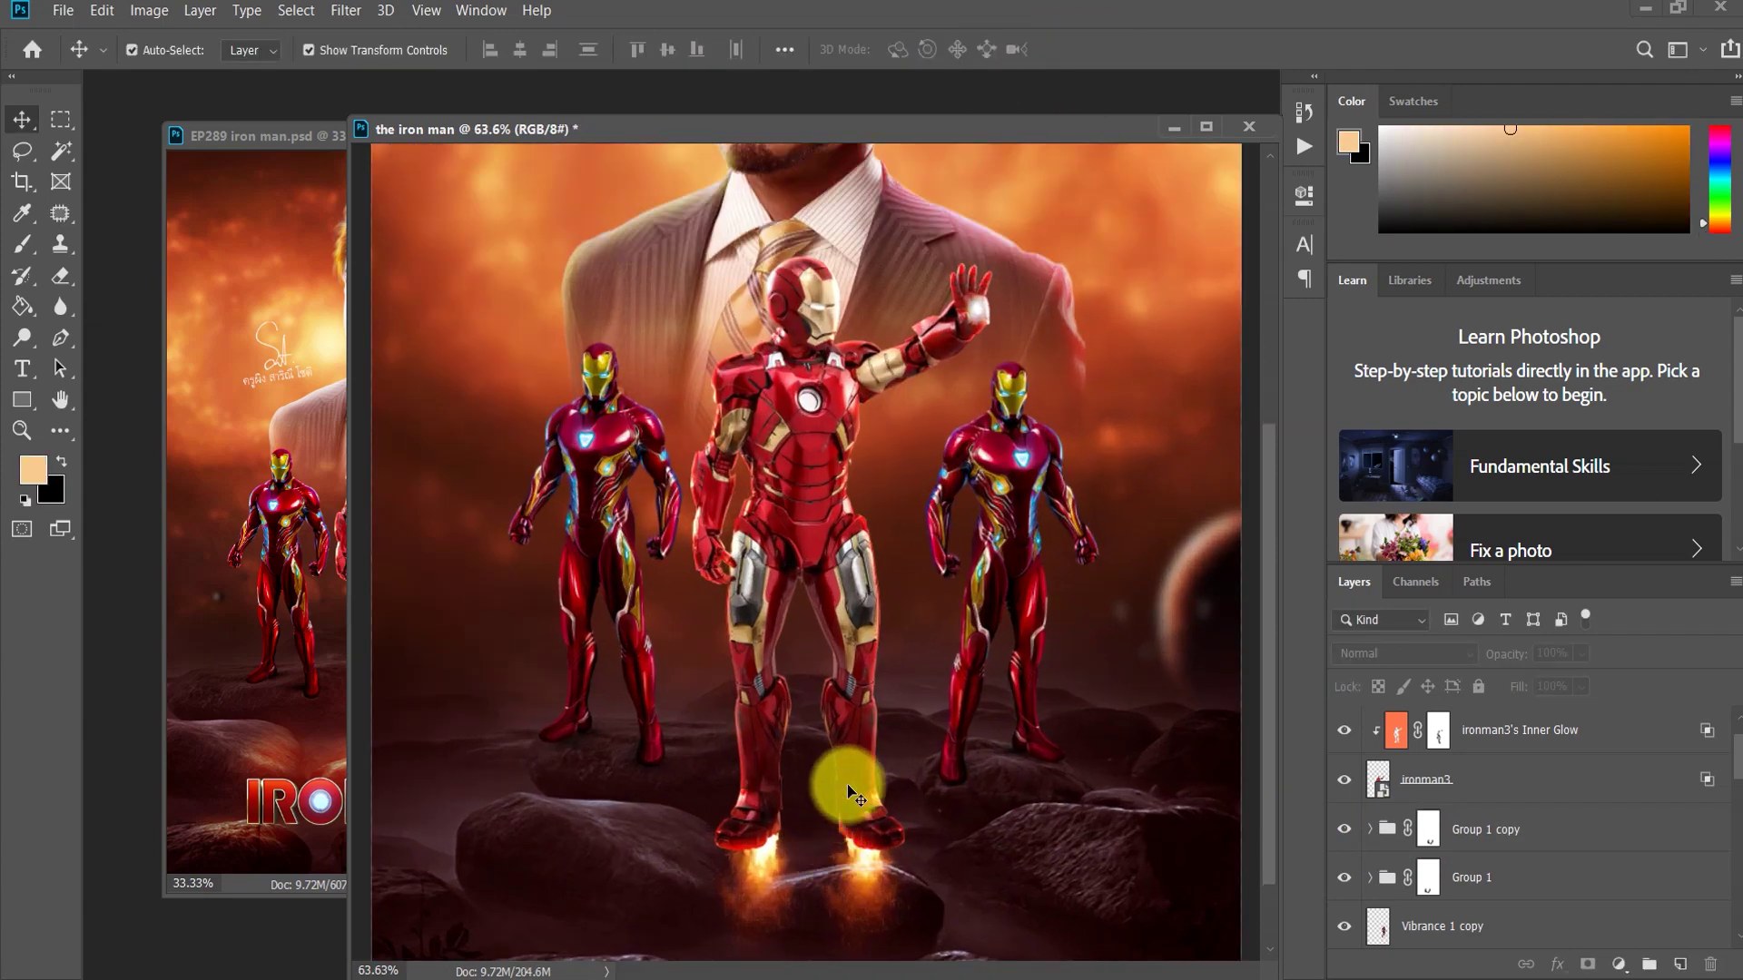
Step: Select Color Dodge Layer 5, toggle its visibility, and load a smaller brush with pale peach
left_click(846, 778)
scroll(1479, 787, "up", 1)
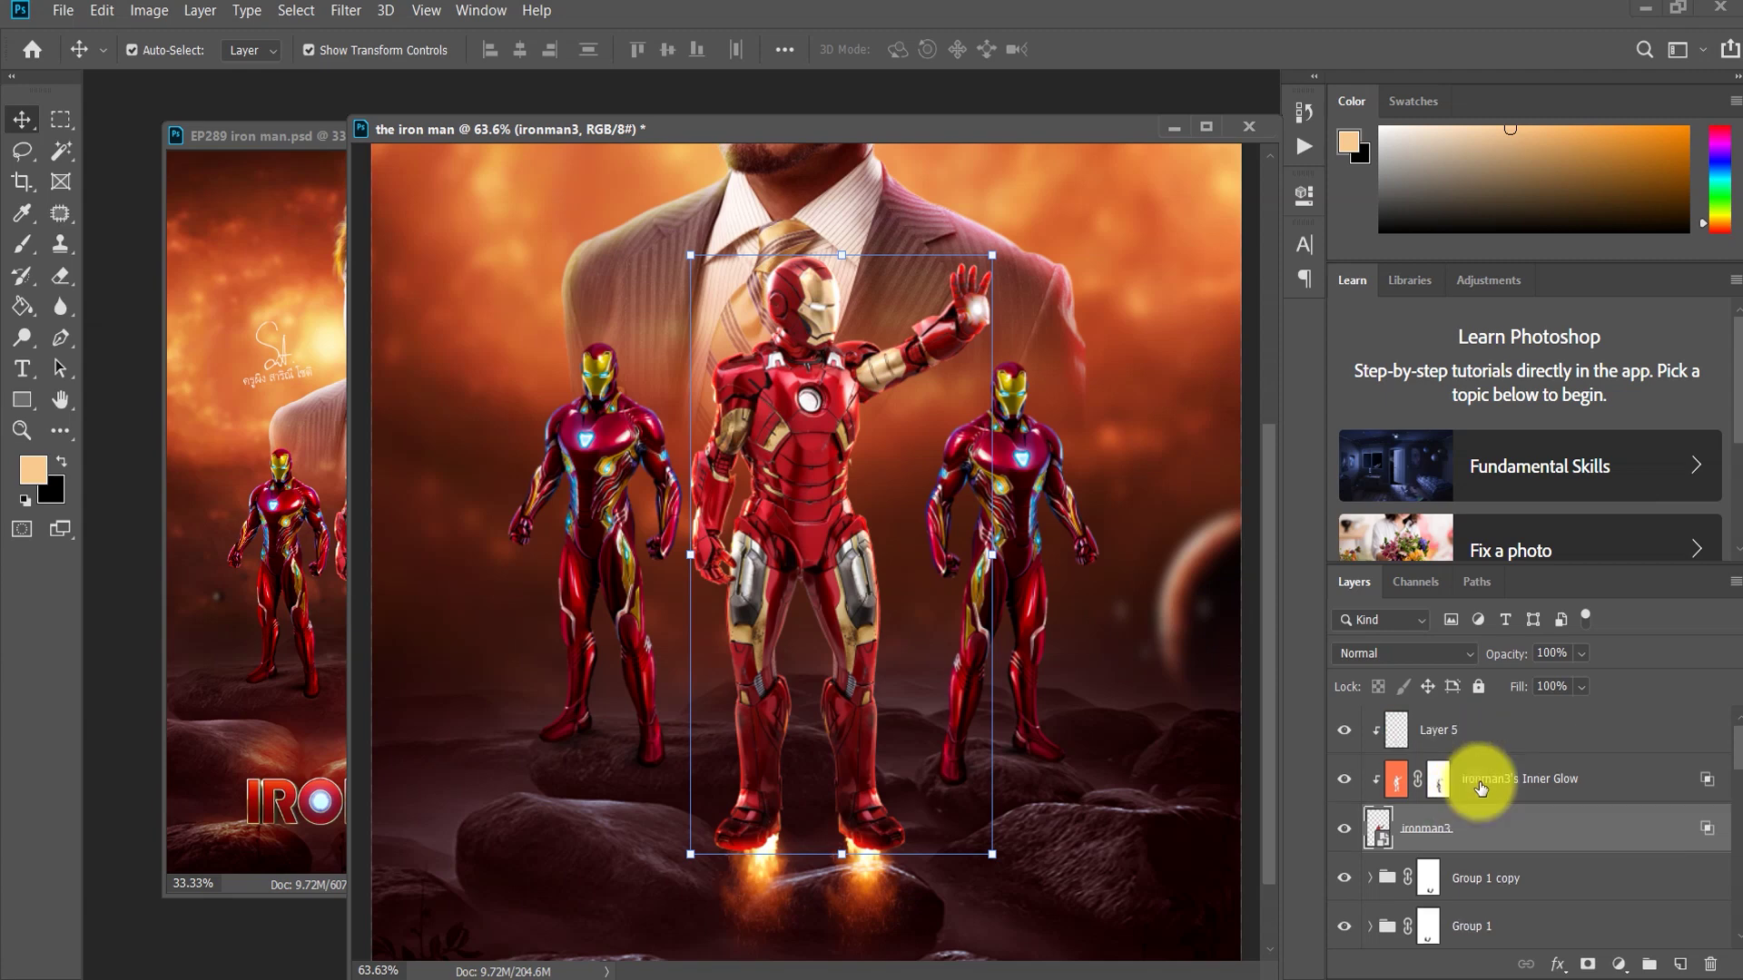
left_click(1375, 729)
left_click(1346, 729)
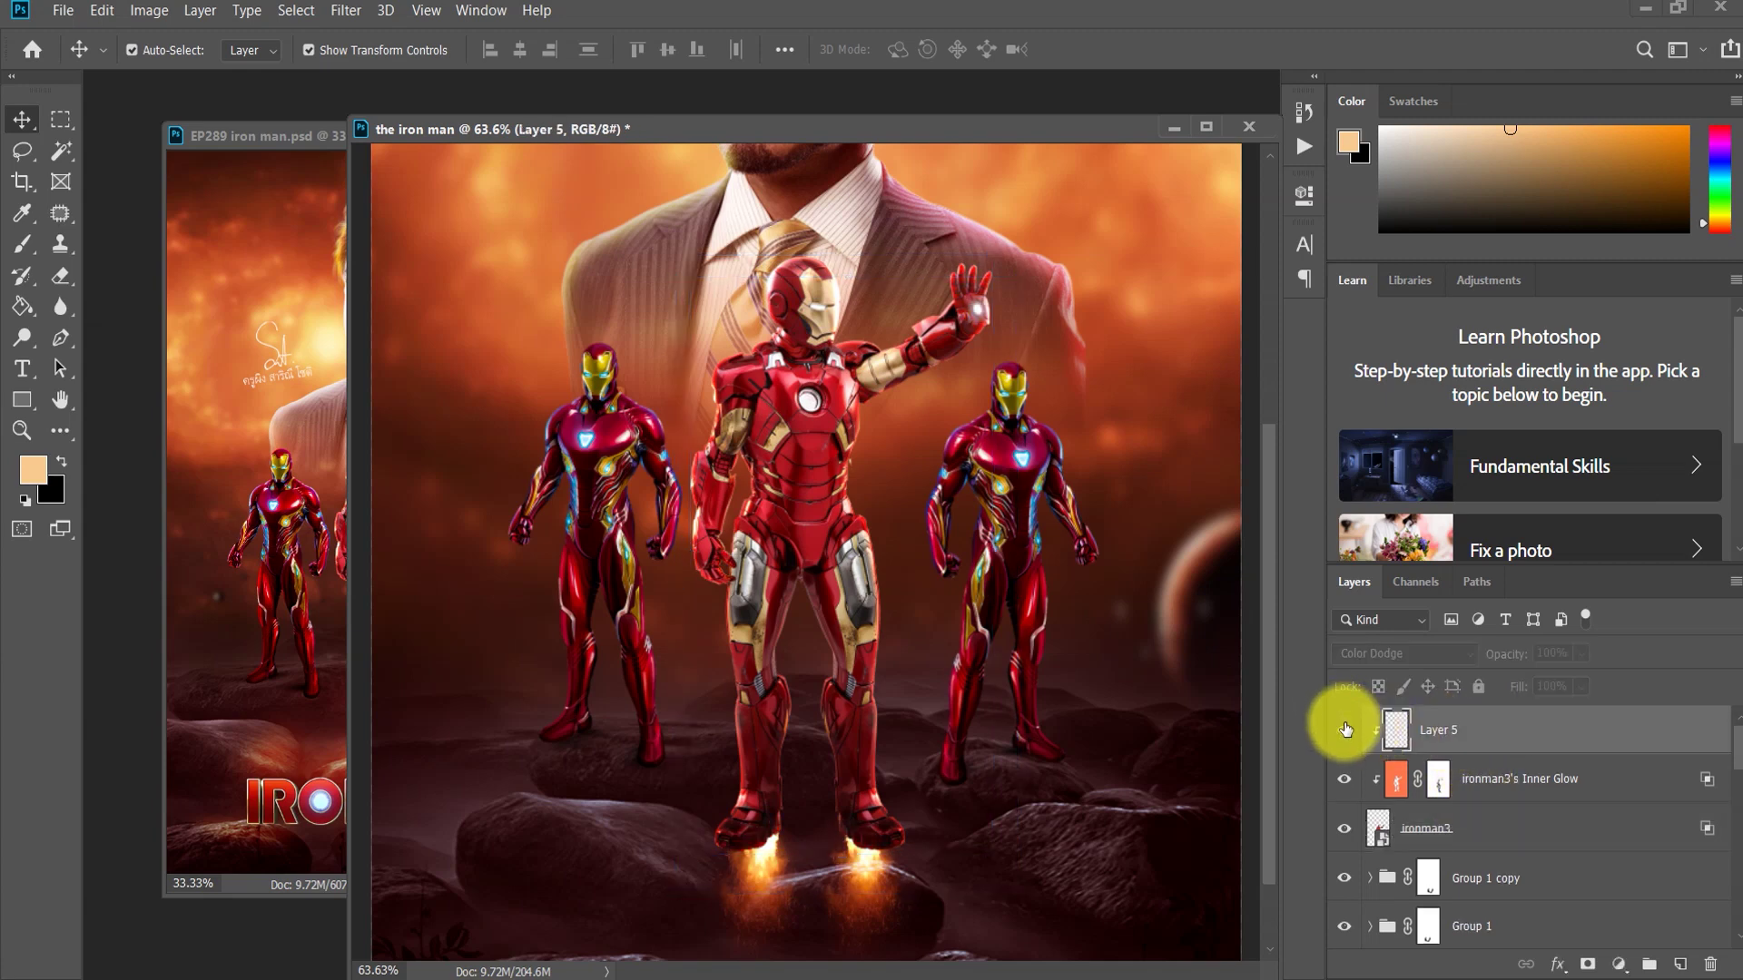
left_click(22, 244)
key("bracketleft")
key("bracketleft")
key("bracketleft")
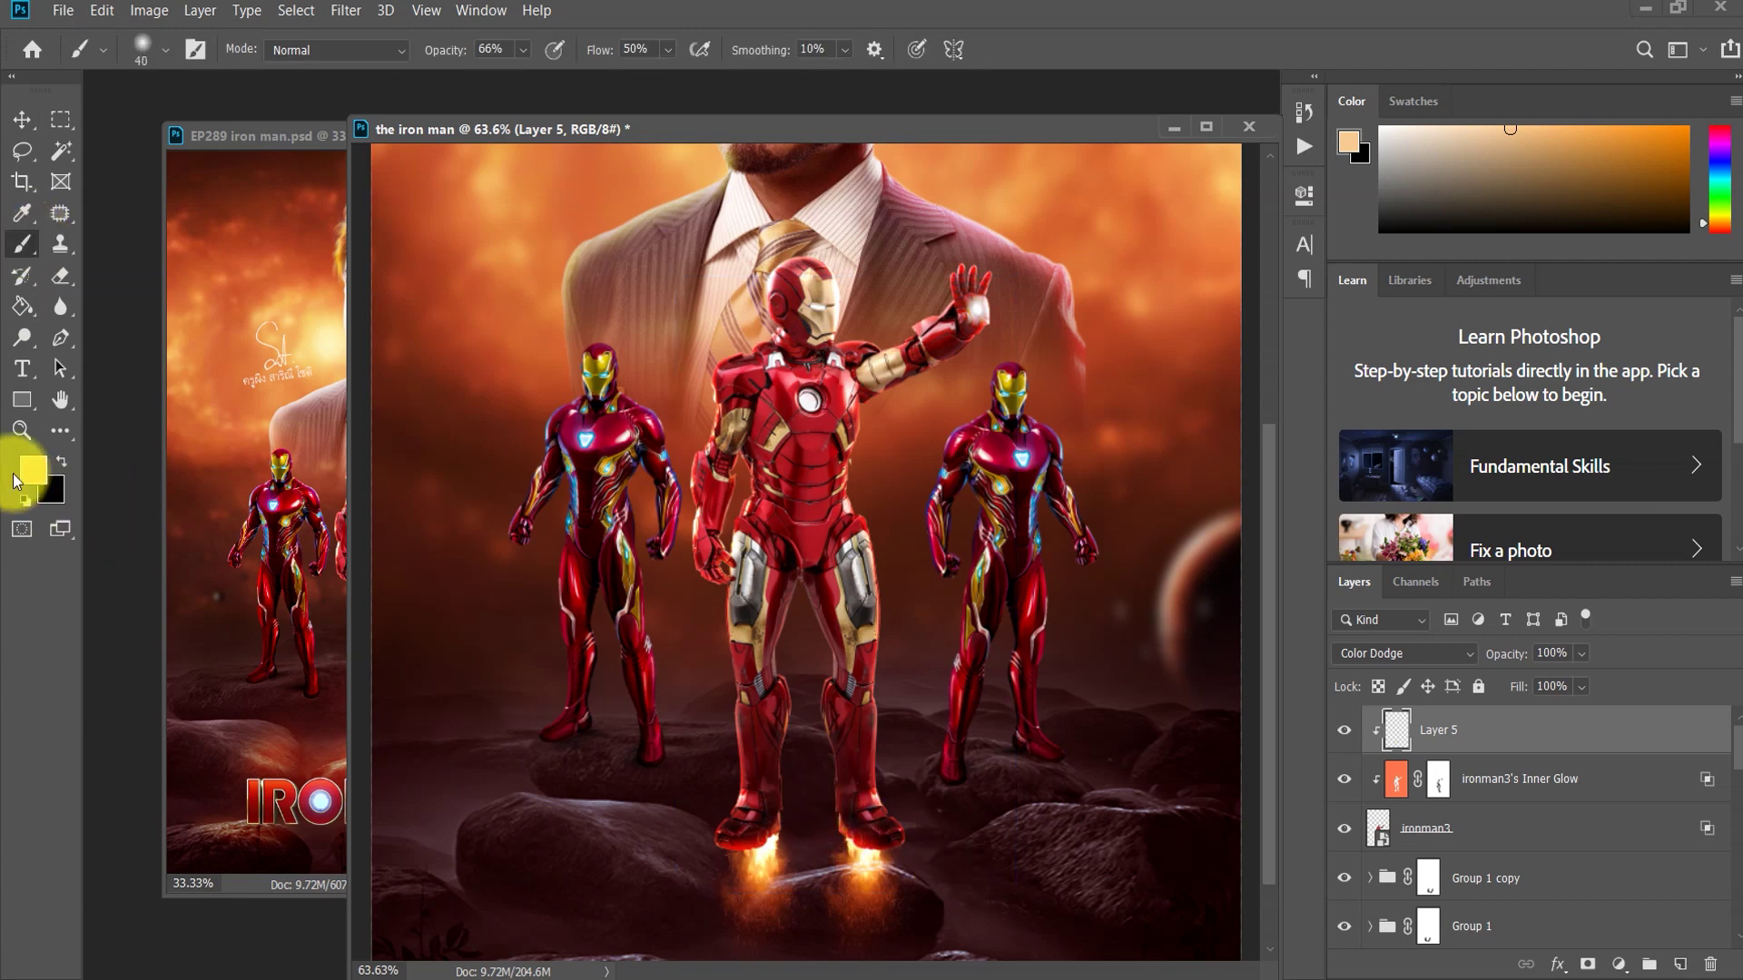
left_click(32, 470)
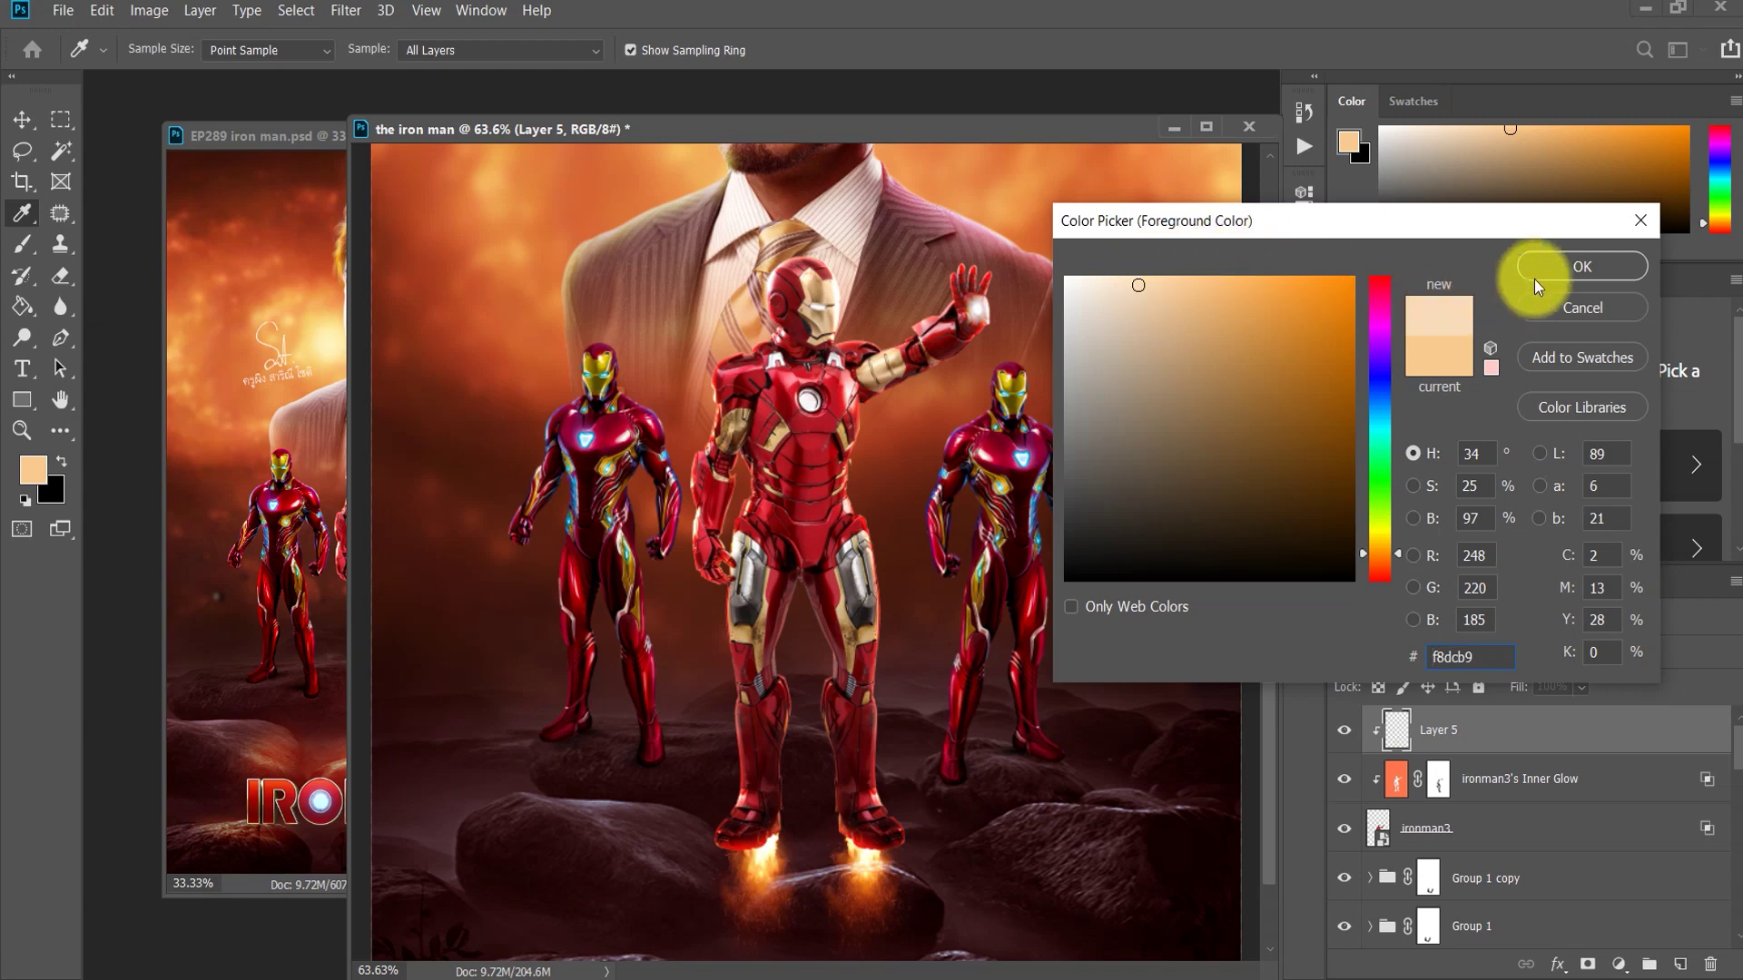
left_click(1566, 269)
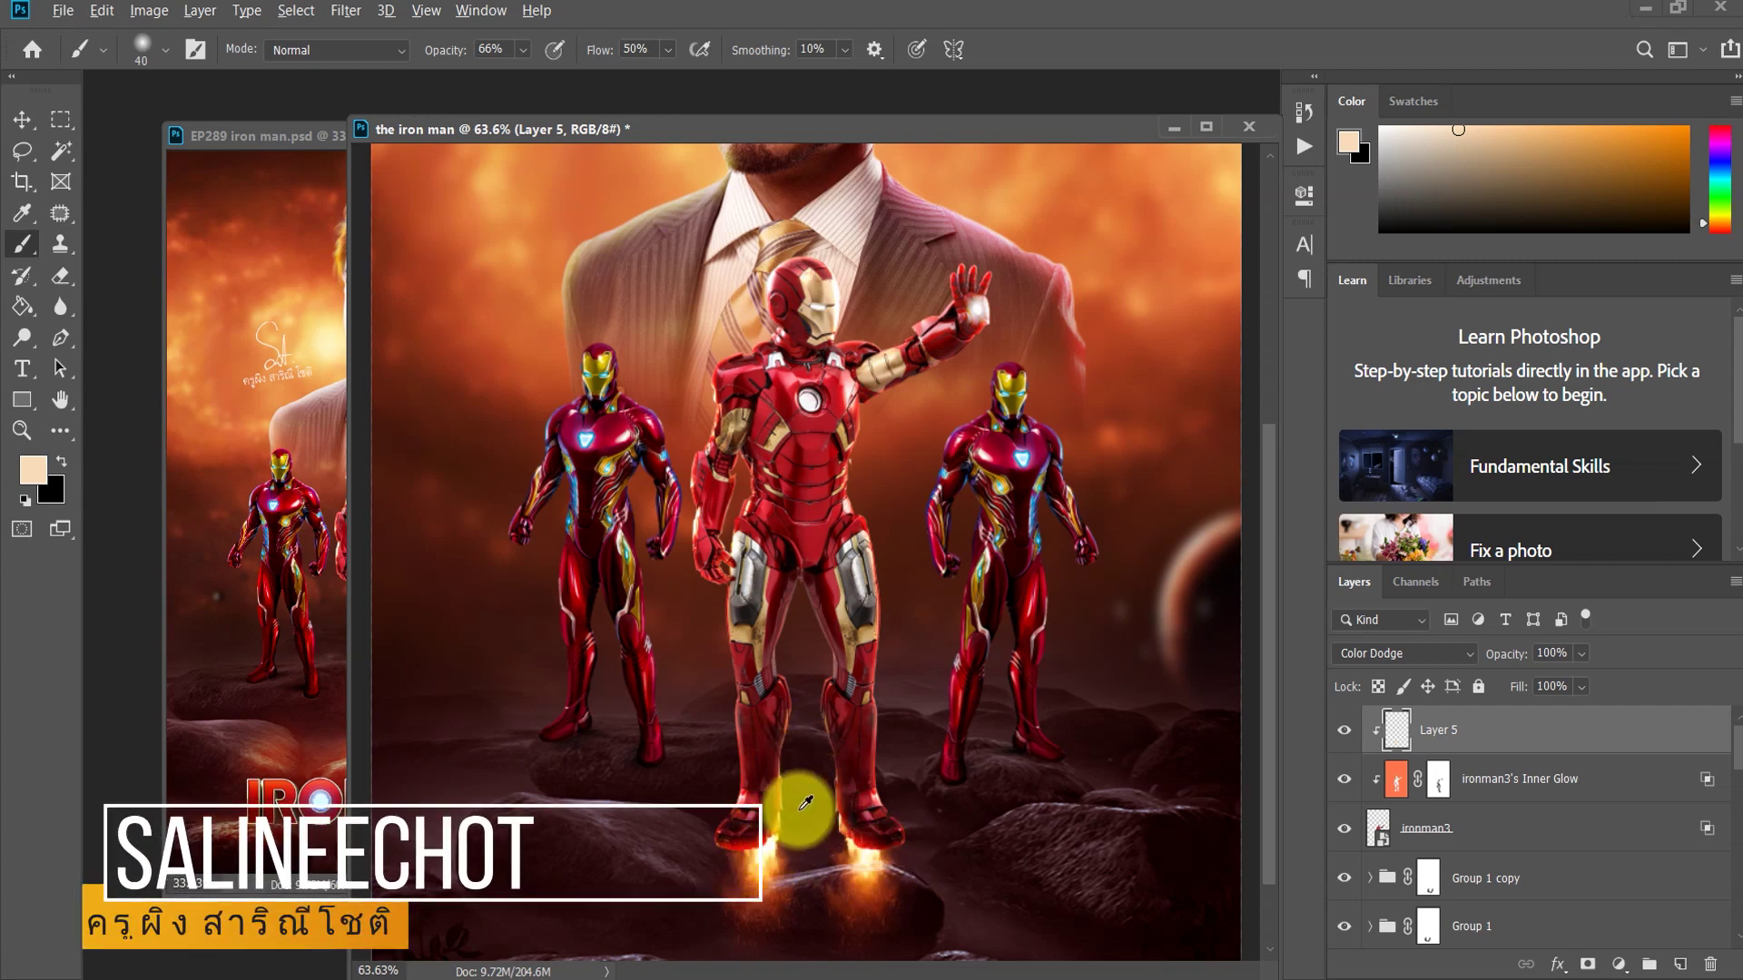
scroll(794, 808, "down", 3)
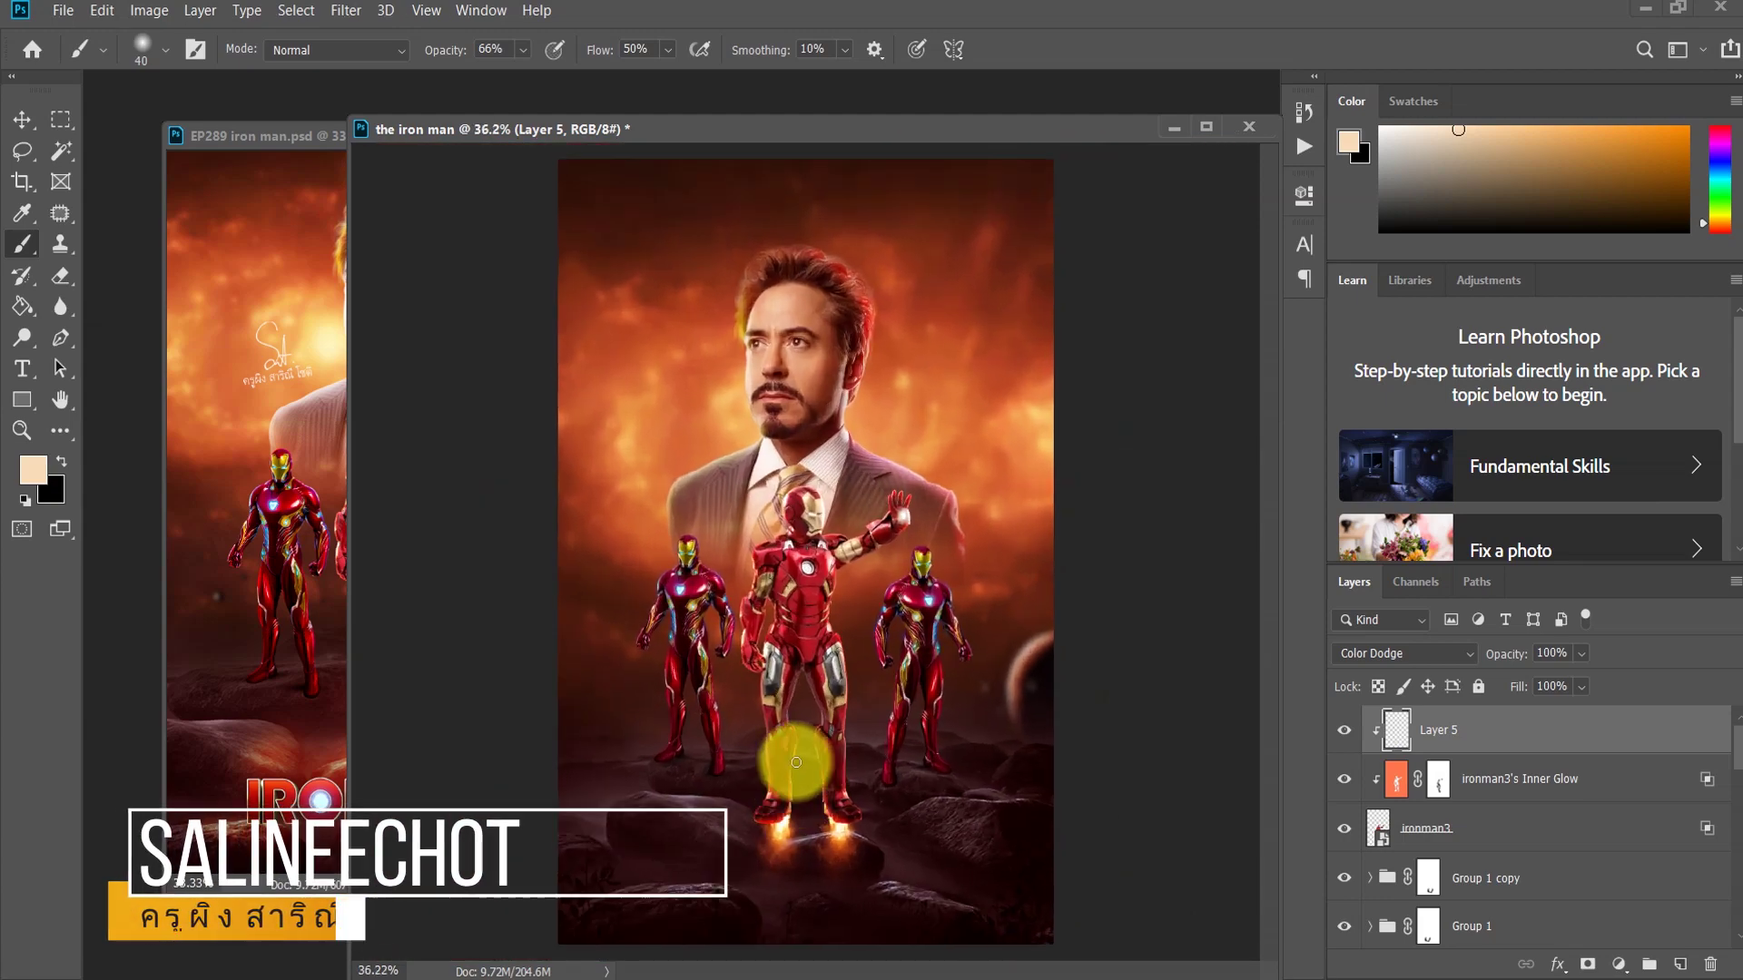
Step: Add a small inner glow effect to the left Iron Man
left_click(21, 119)
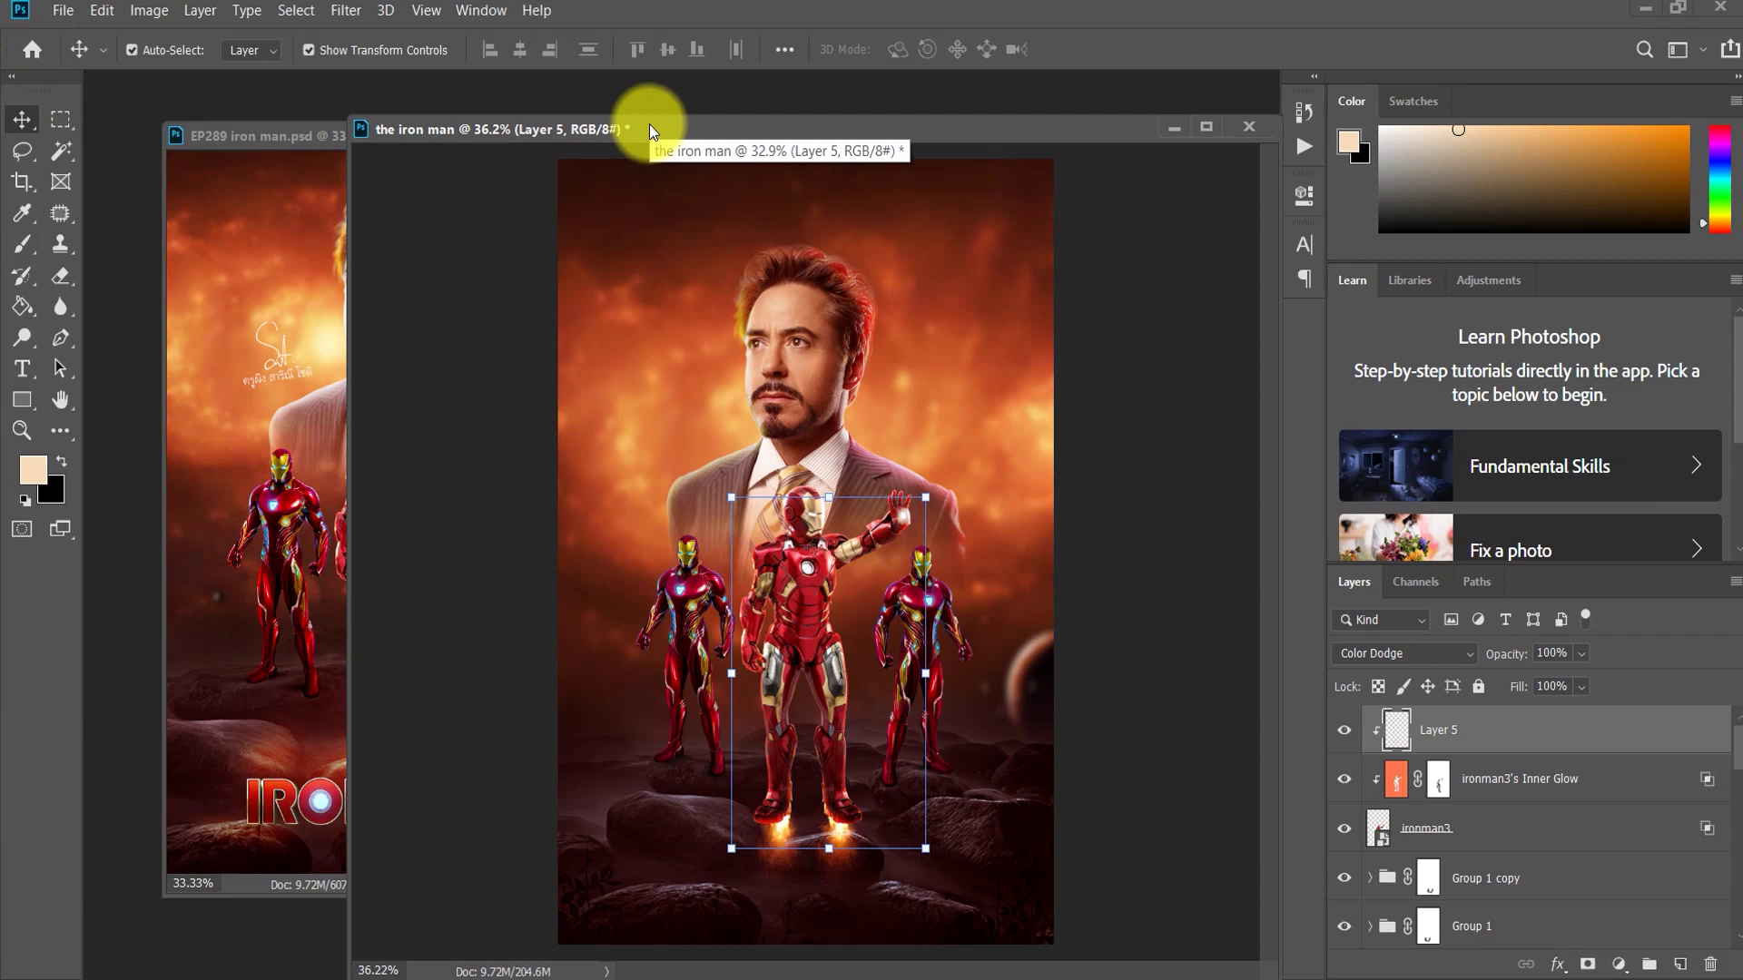
left_click(676, 559)
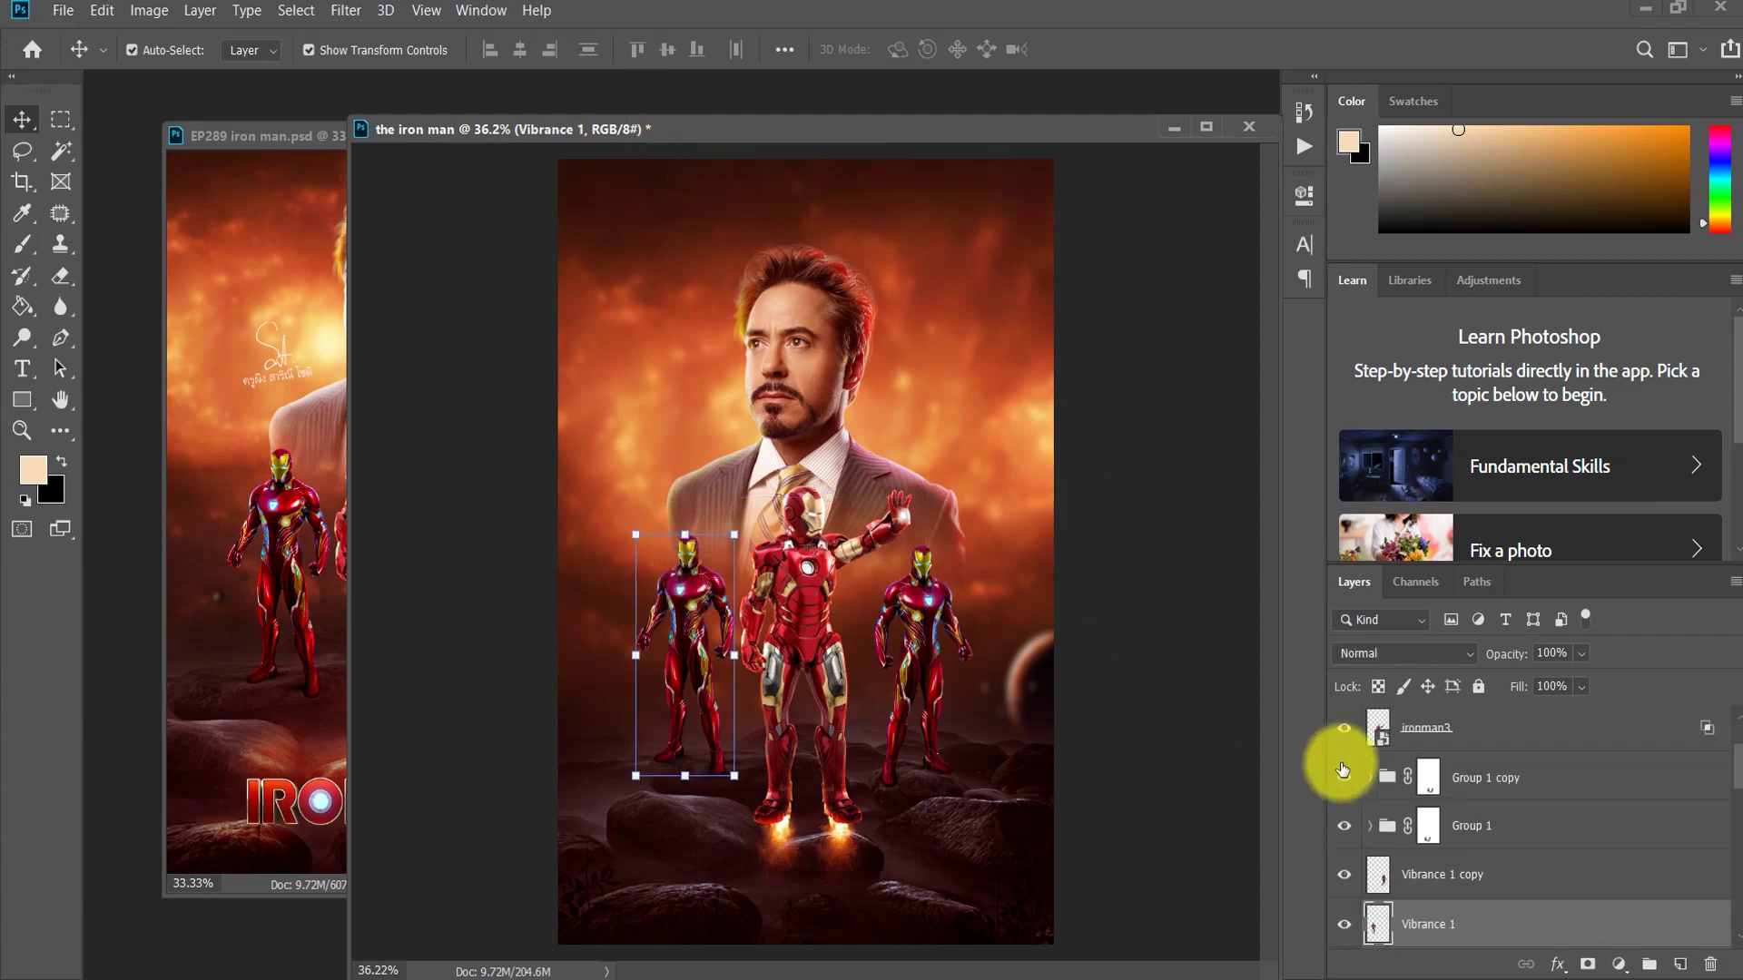
left_click(1559, 965)
left_click(1583, 835)
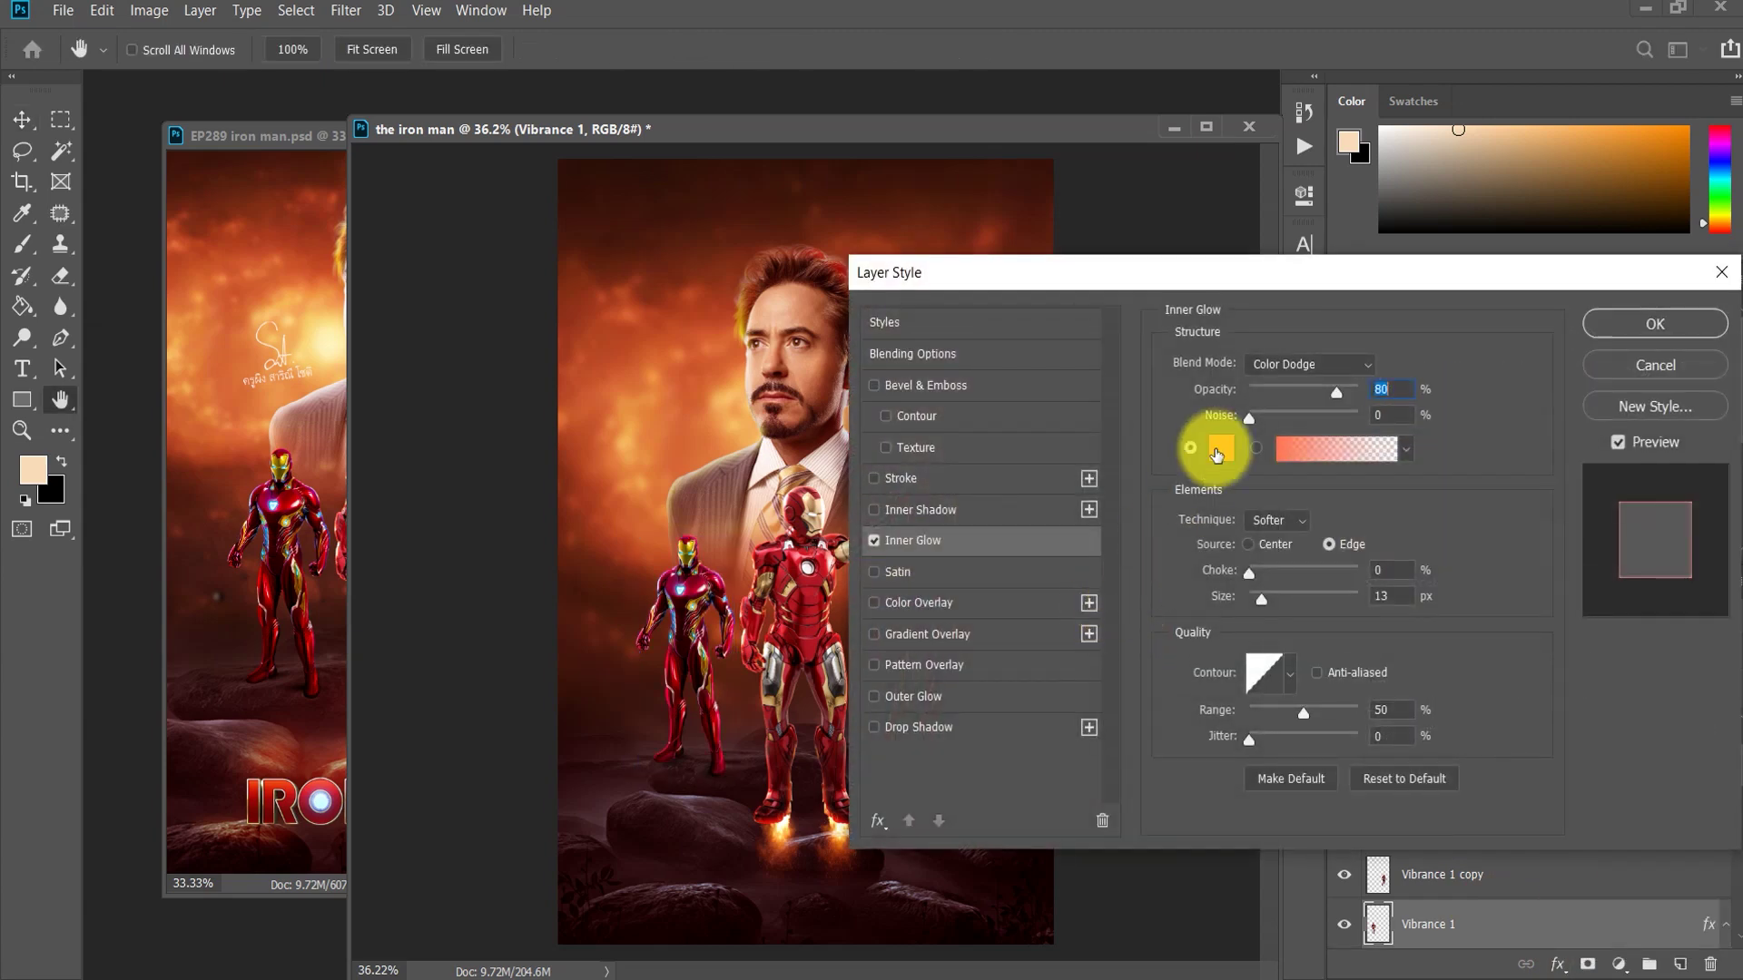
left_click_drag(1262, 597, 1260, 597)
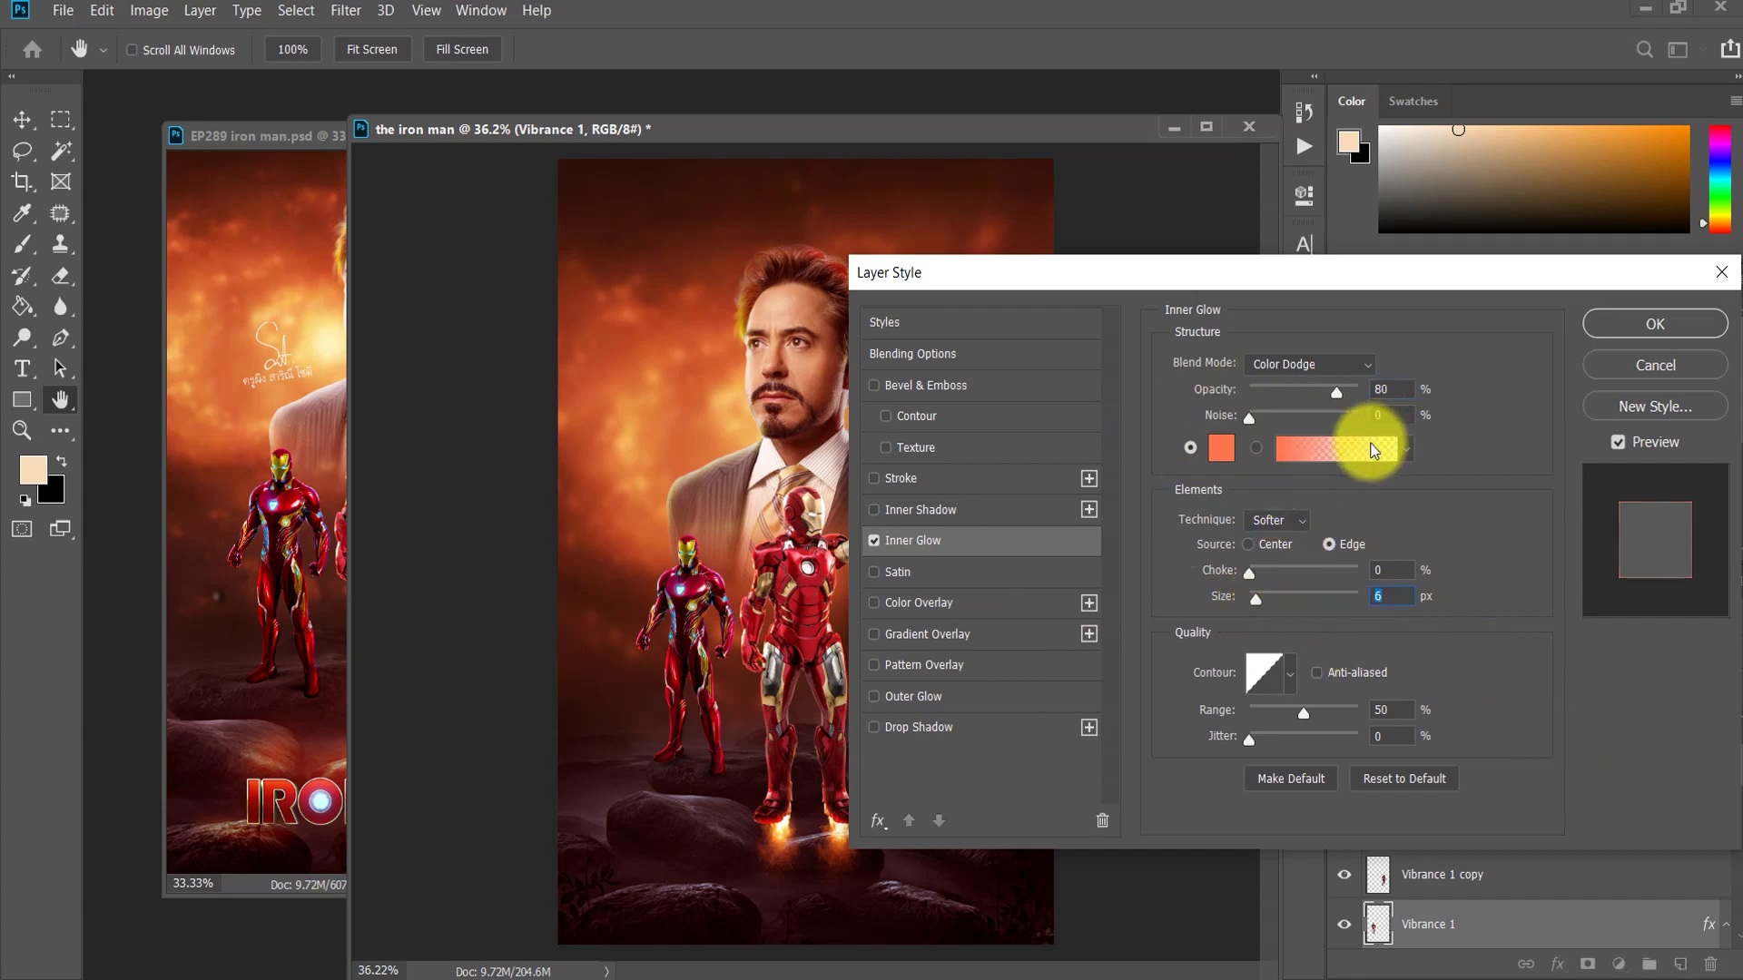
left_click(1637, 330)
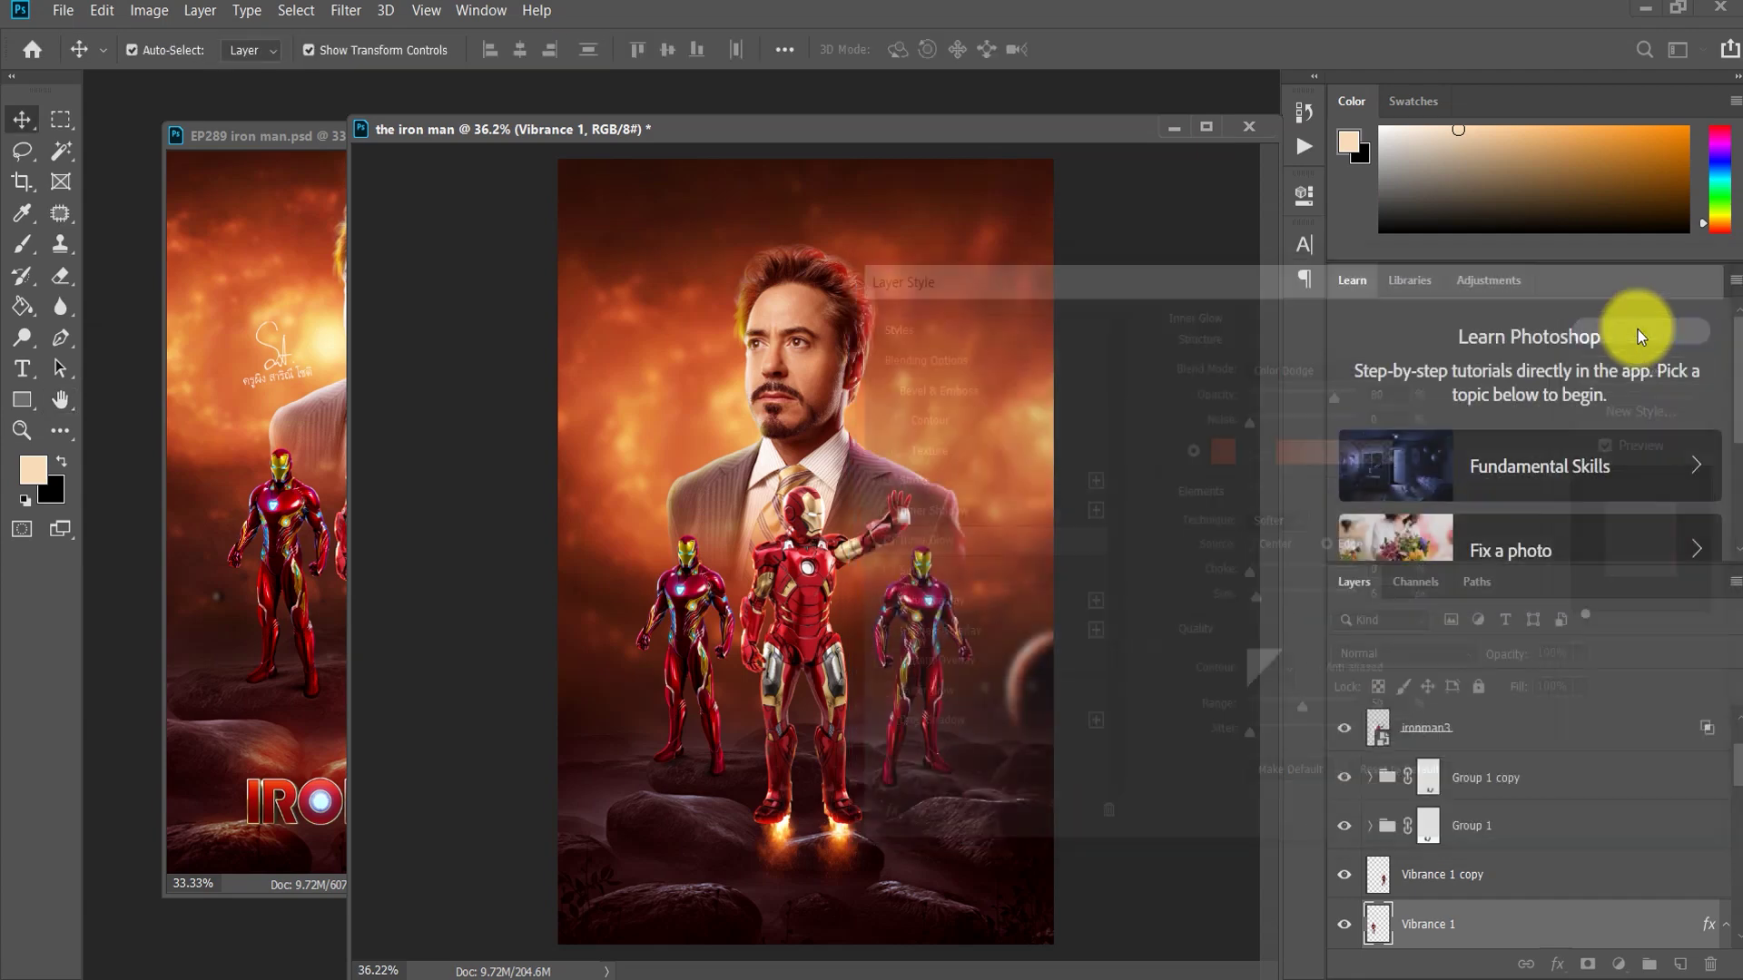
Step: Give the right Iron Man's Vibrance 1 copy an orange Color Dodge inner glow, 80% opacity, 6 px
left_click(917, 602)
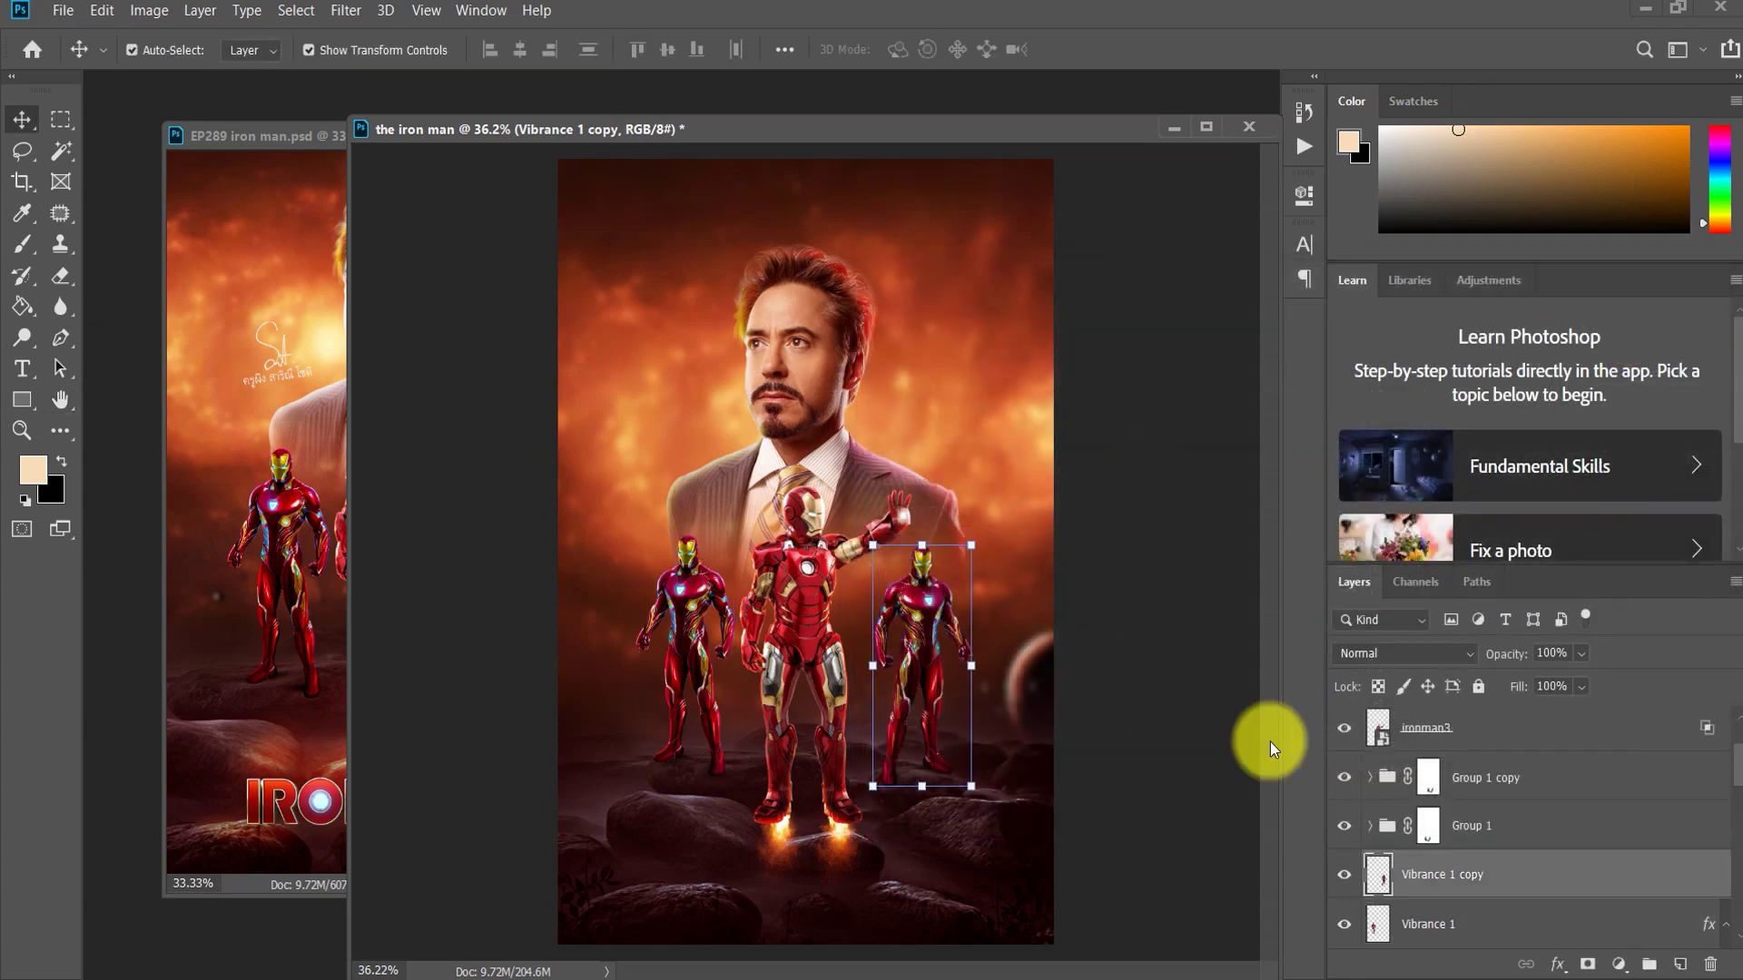
left_click(1557, 964)
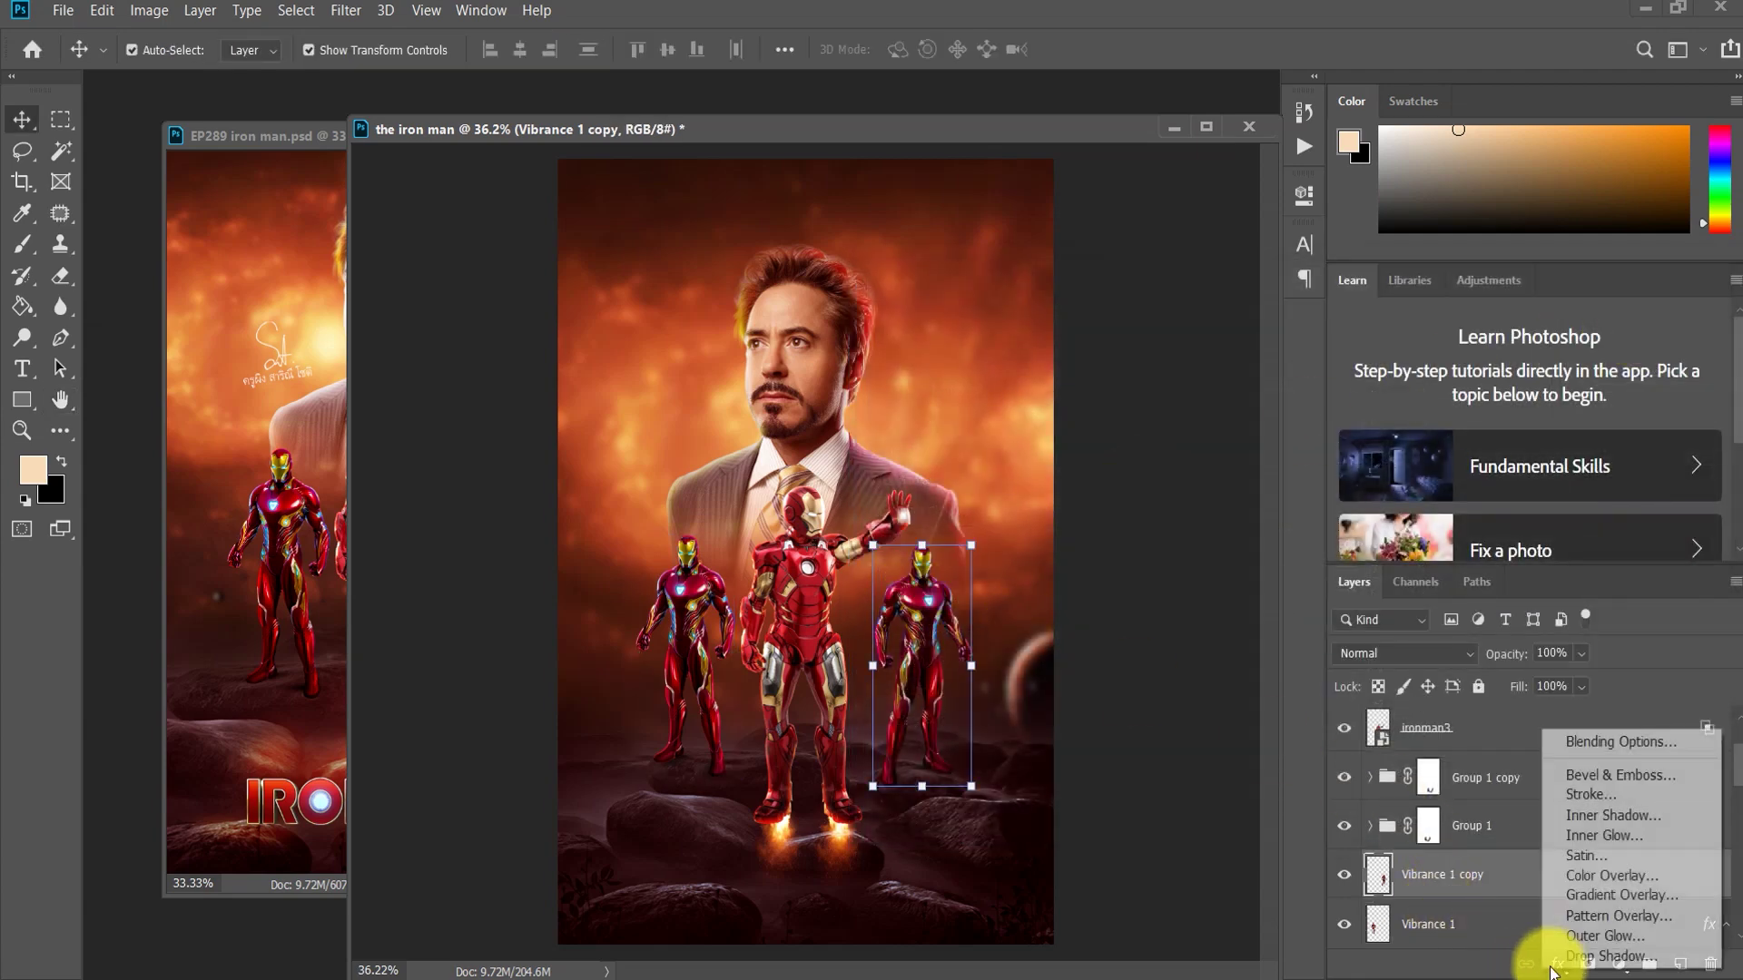
left_click(1594, 835)
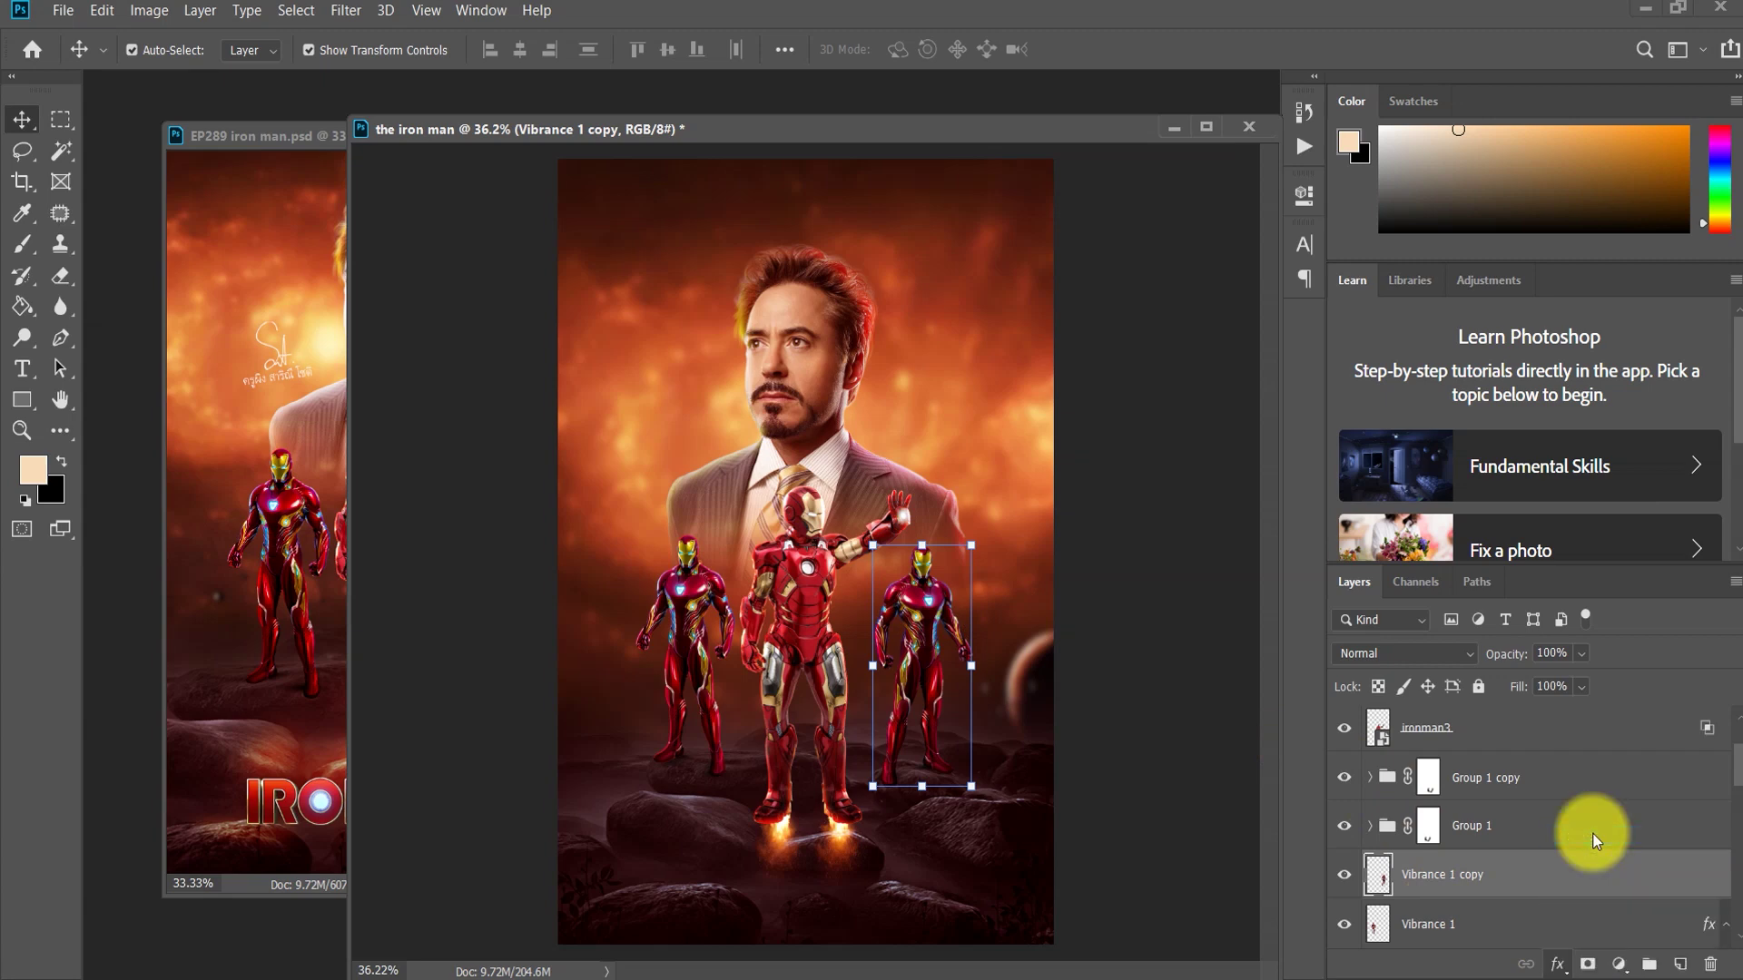
left_click_drag(993, 265, 1198, 266)
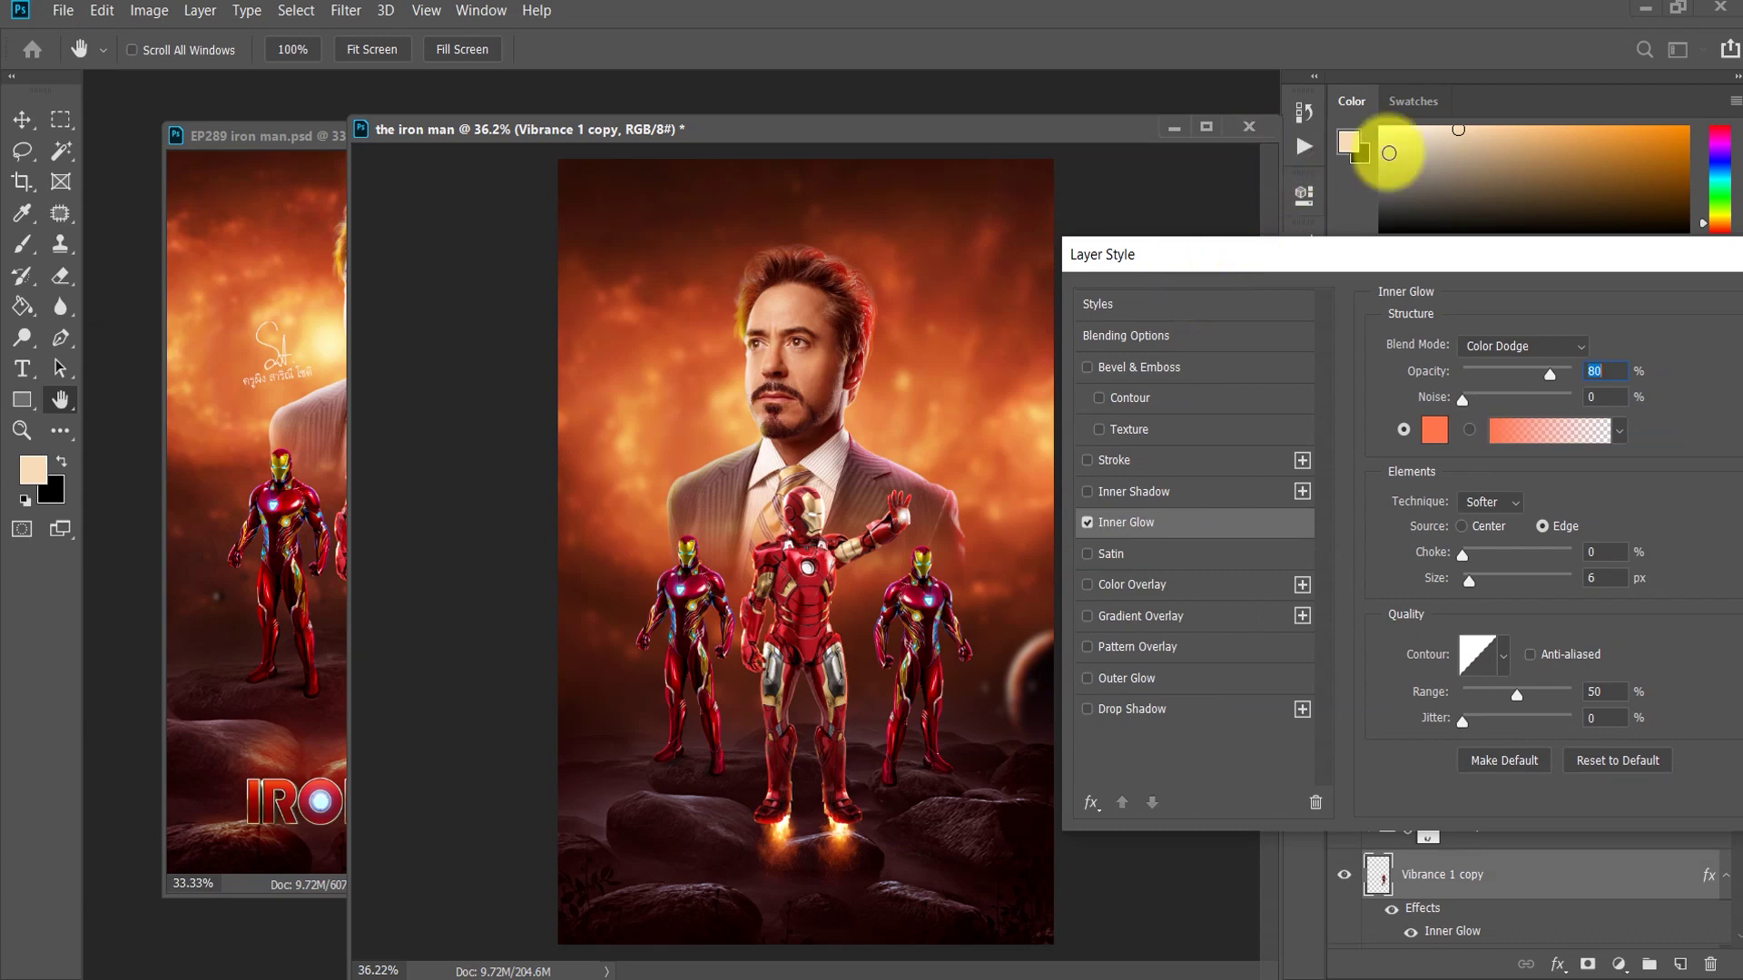
left_click_drag(1624, 254, 1497, 254)
key("v")
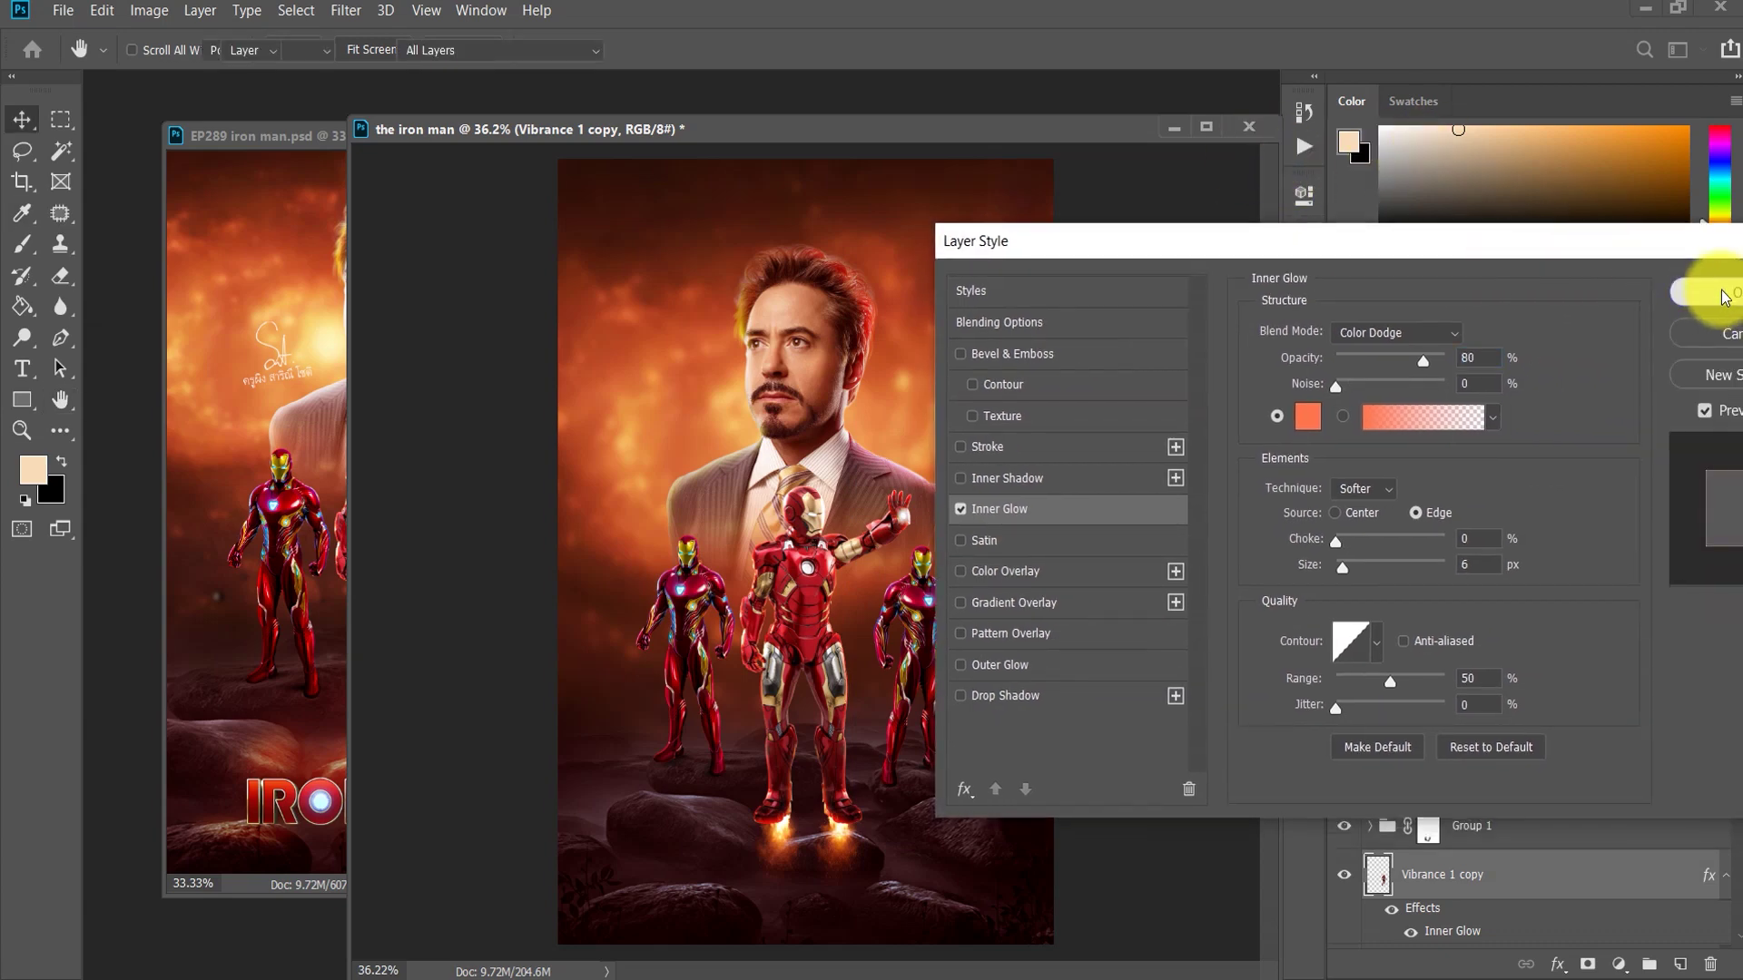
left_click(1710, 281)
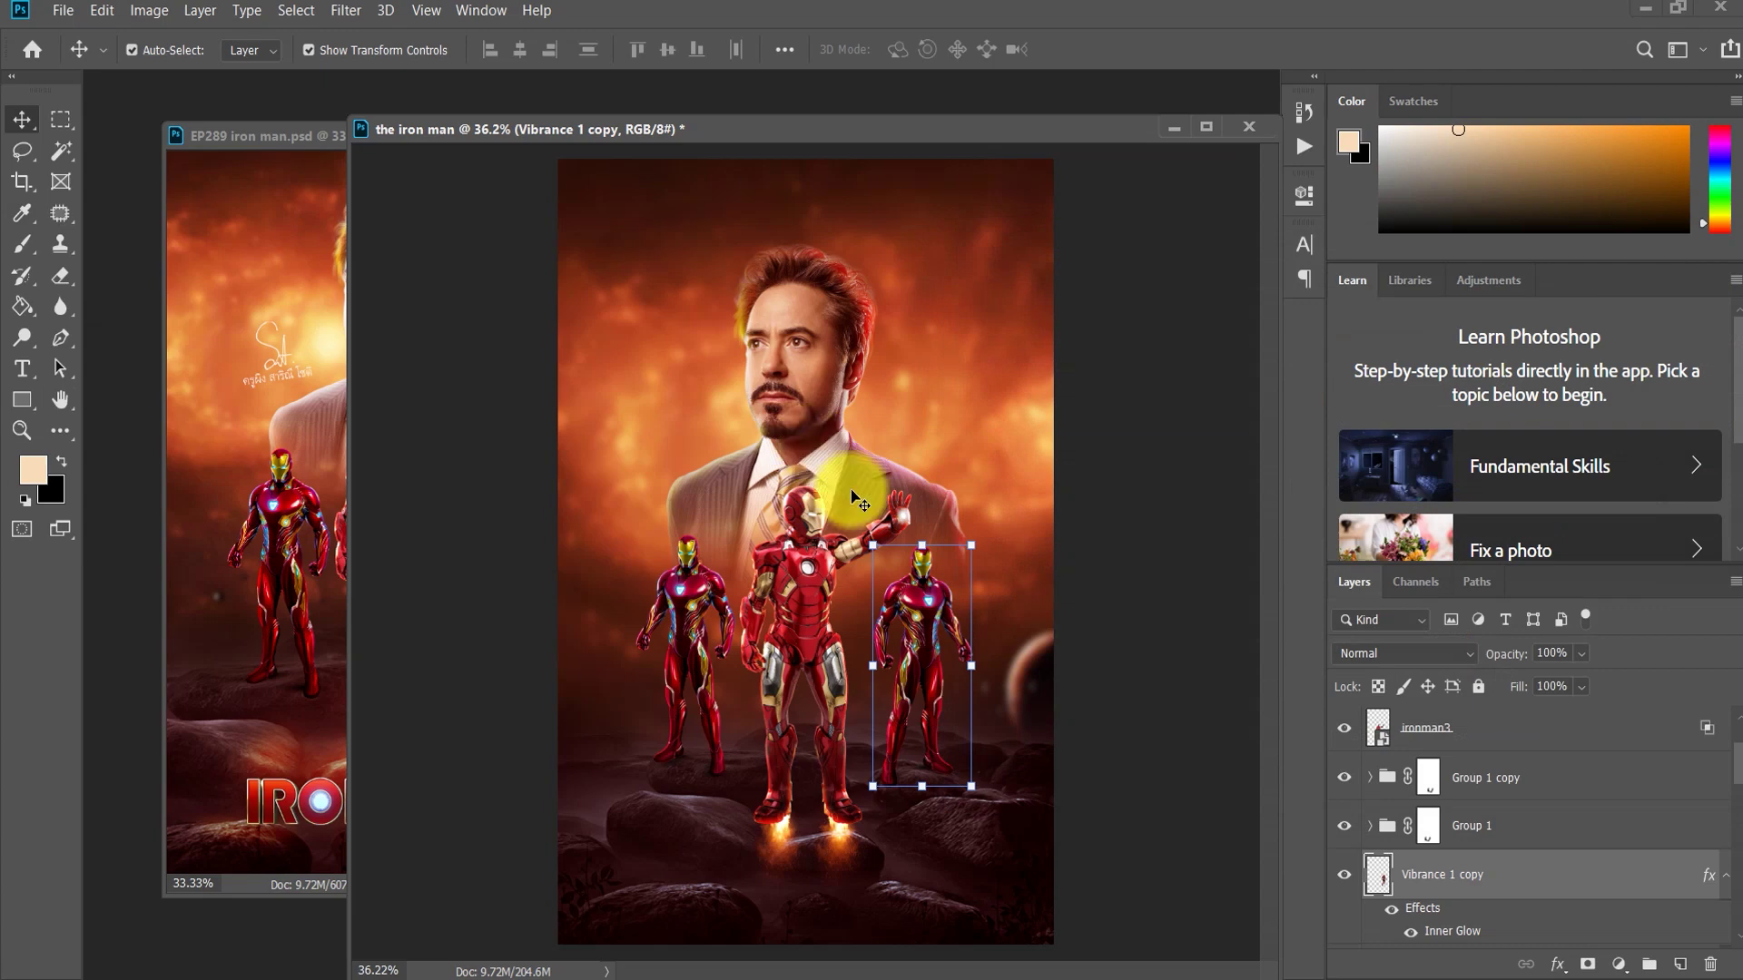
left_click(917, 858)
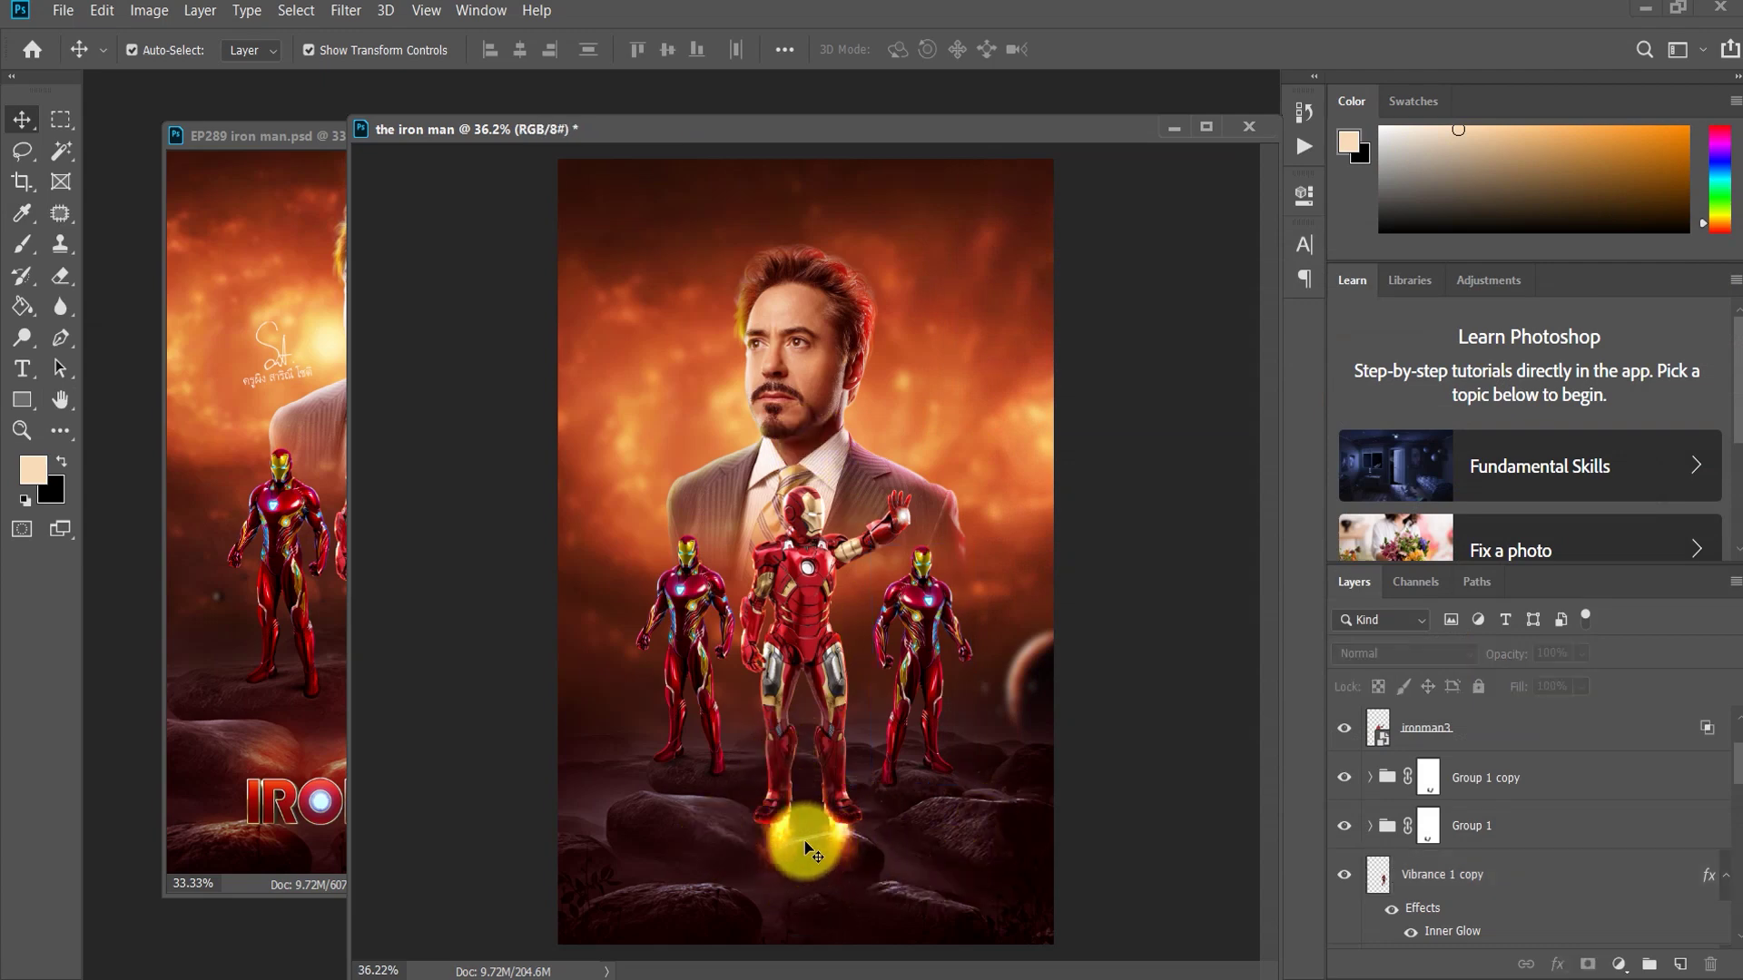
Step: Add a new Layer 6 above Color Balance 1 with Color Dodge blend mode
scroll(1443, 790, "down", 2)
scroll(1443, 785, "down", 3)
scroll(1445, 790, "down", 3)
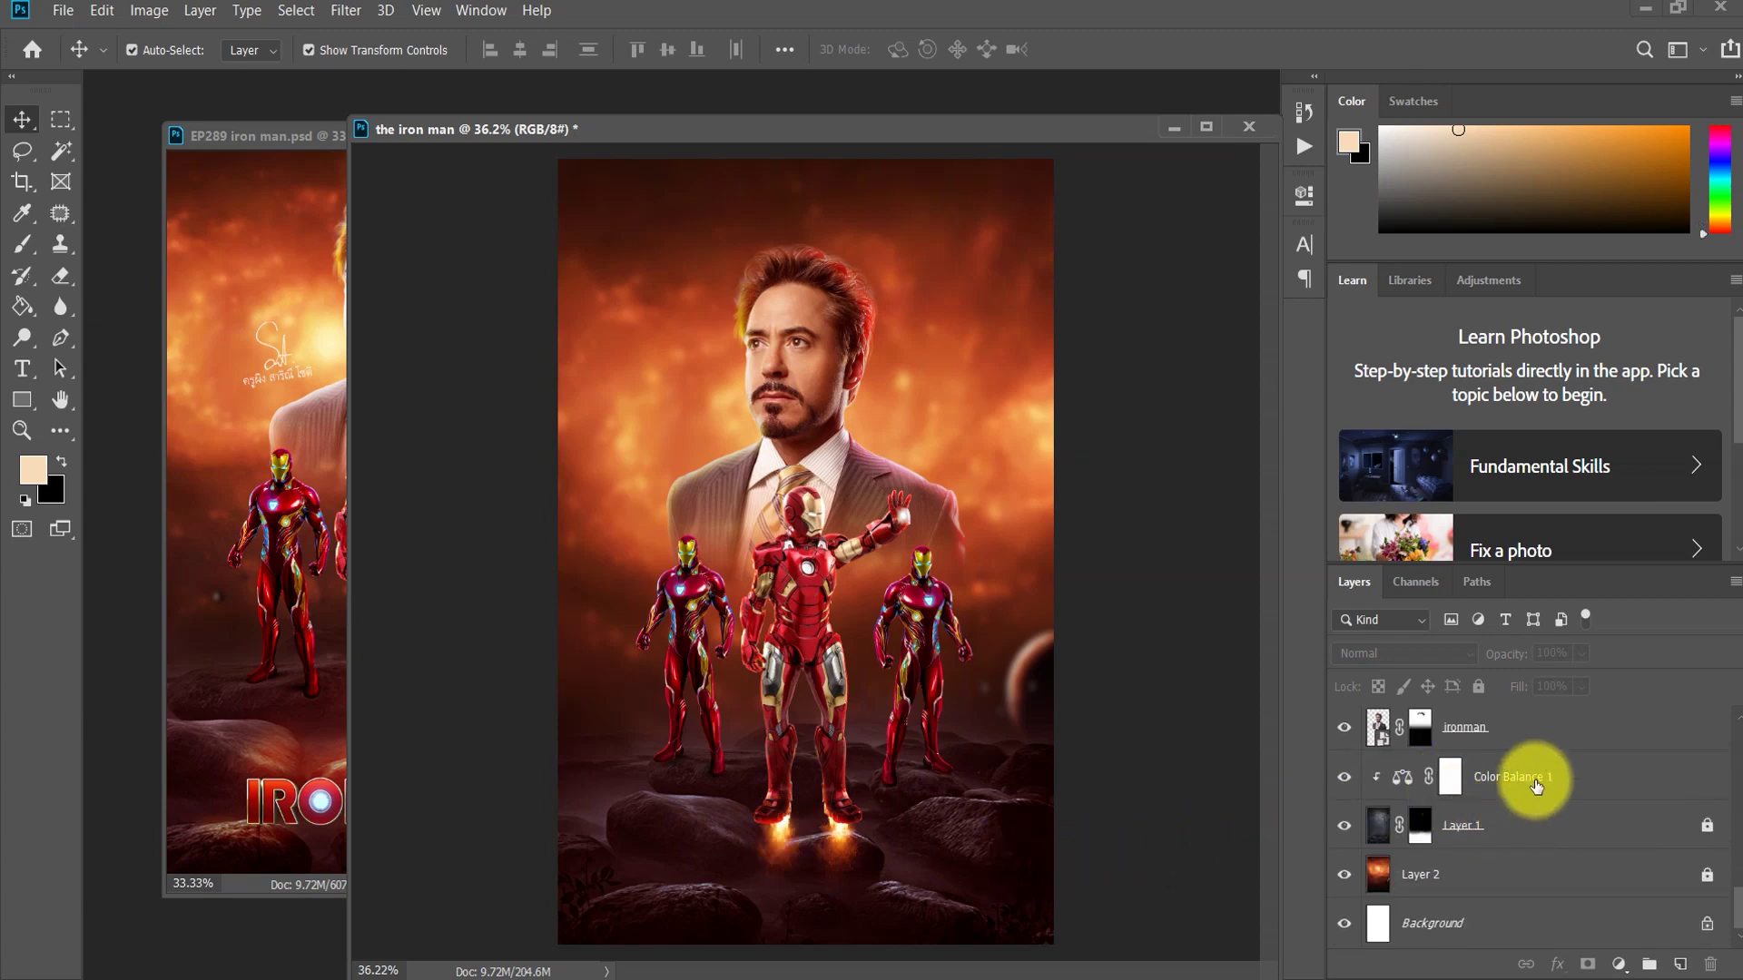
left_click(1534, 779)
left_click(1680, 964)
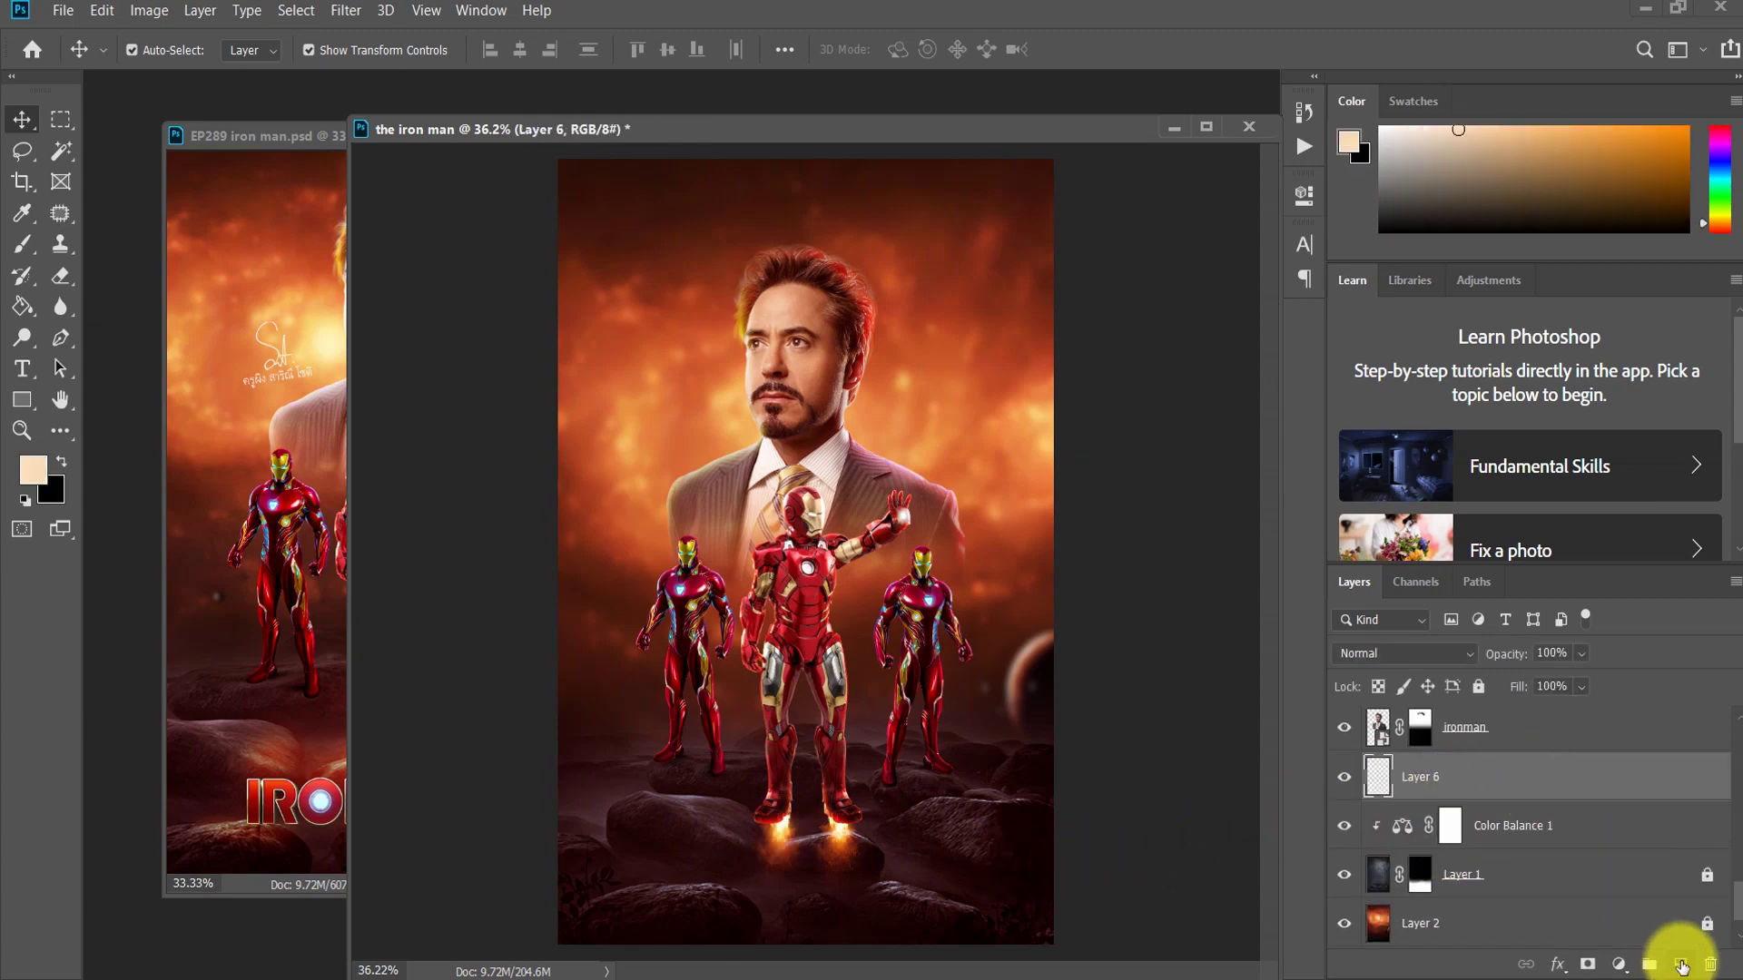
left_click(1443, 651)
left_click(1416, 593)
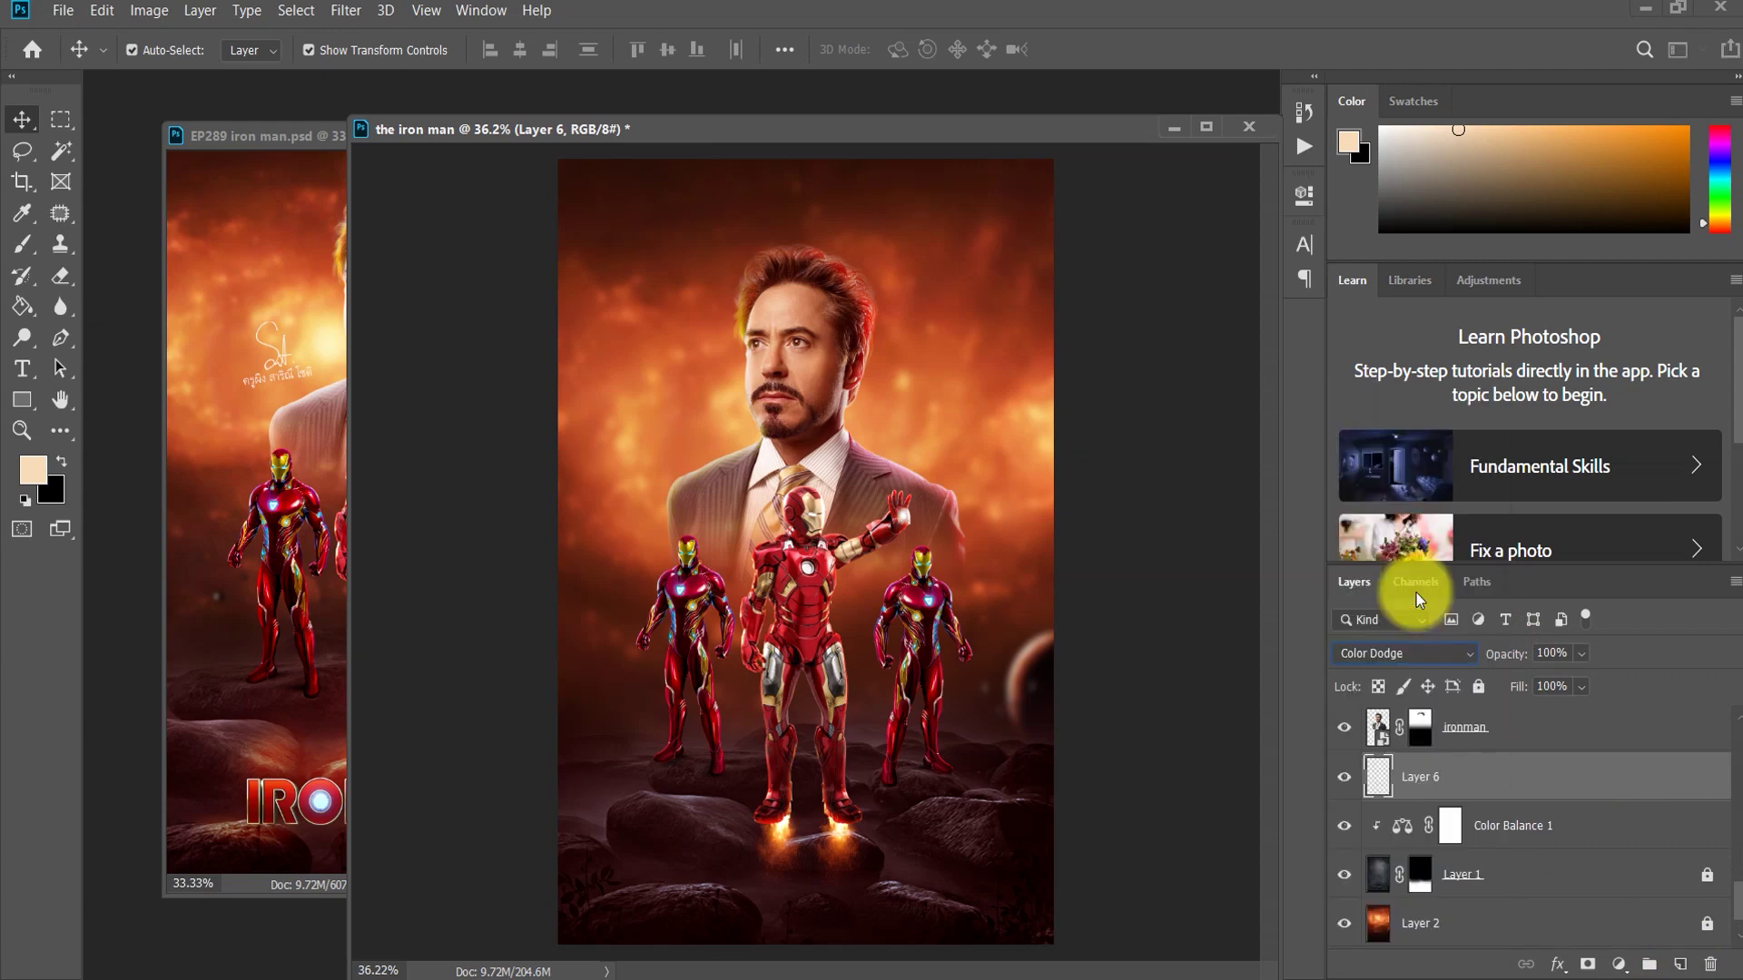
Step: Paint soft #fdb64e orange glow under the central Iron Man's boots and nearby rocks at 39% flow
left_click(23, 243)
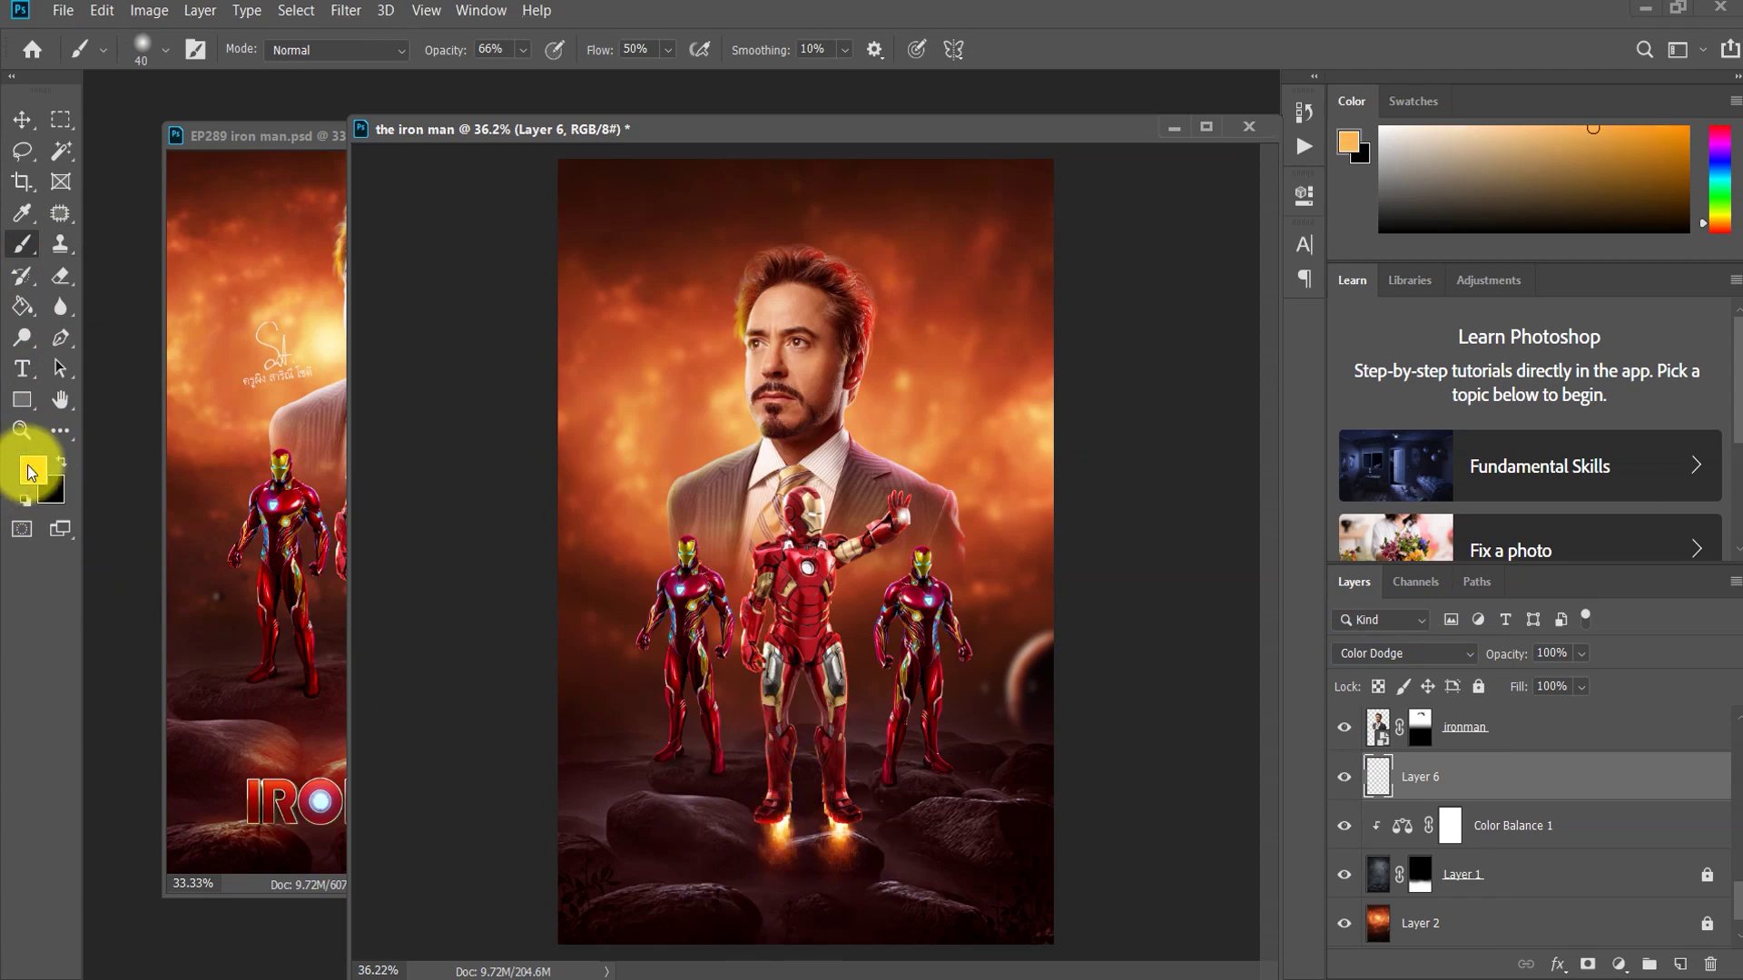
left_click(35, 472)
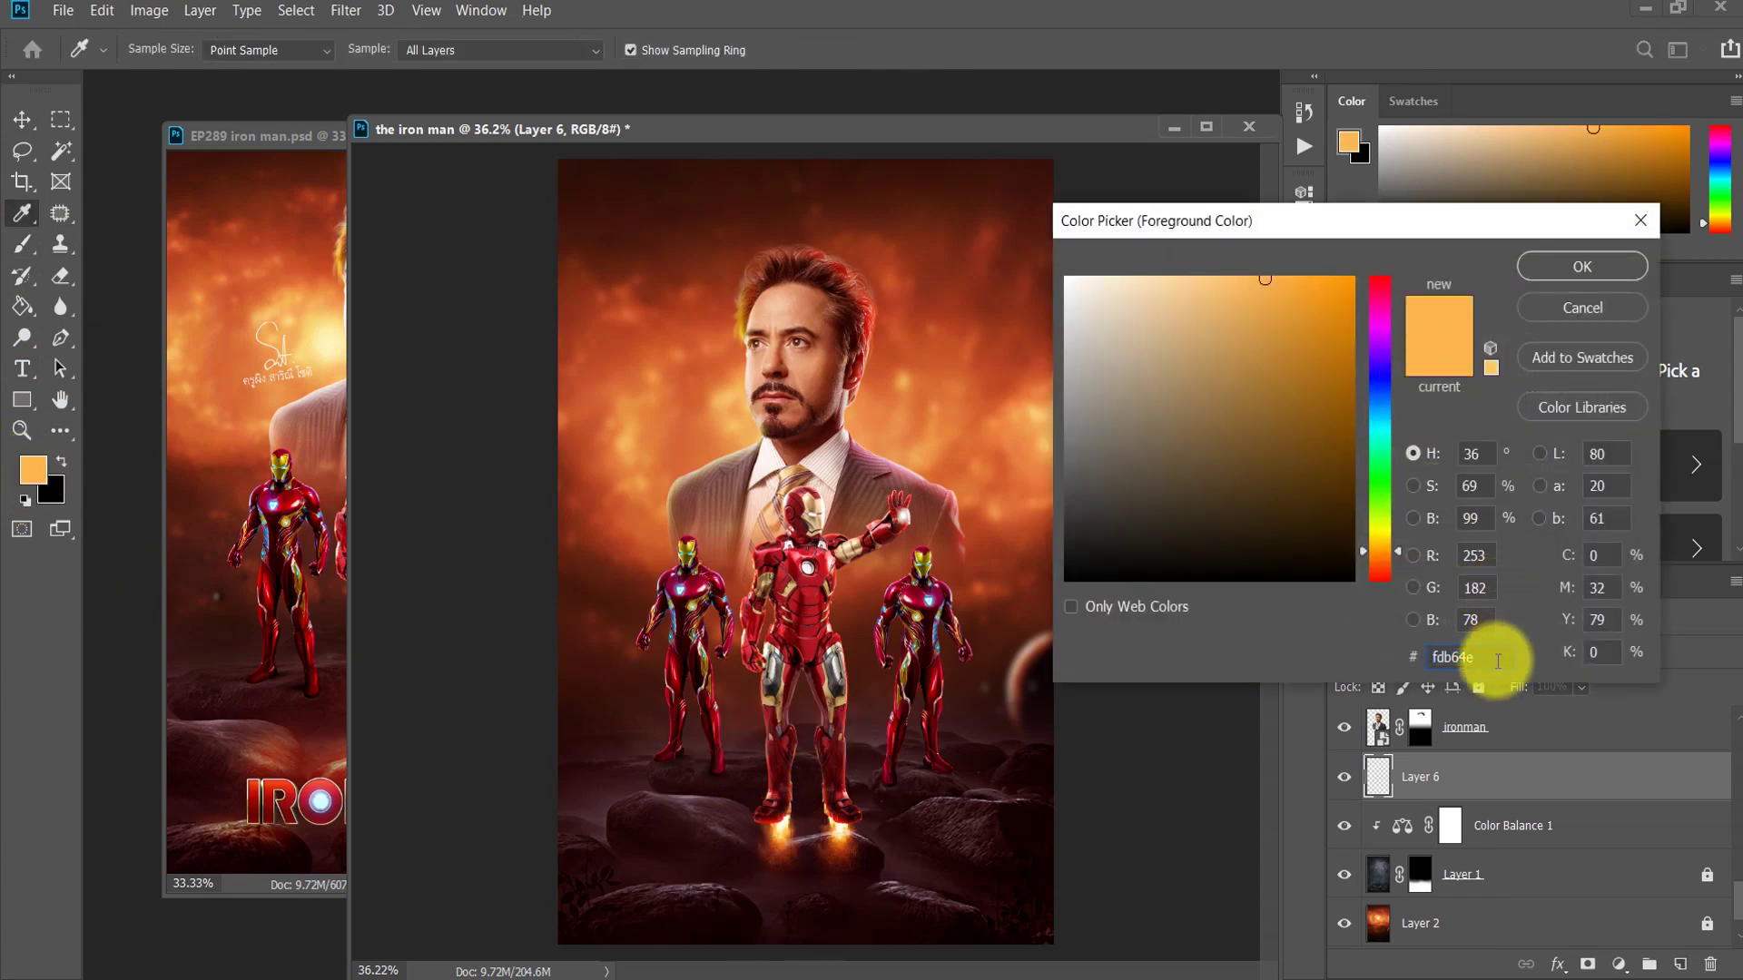
left_click(1581, 266)
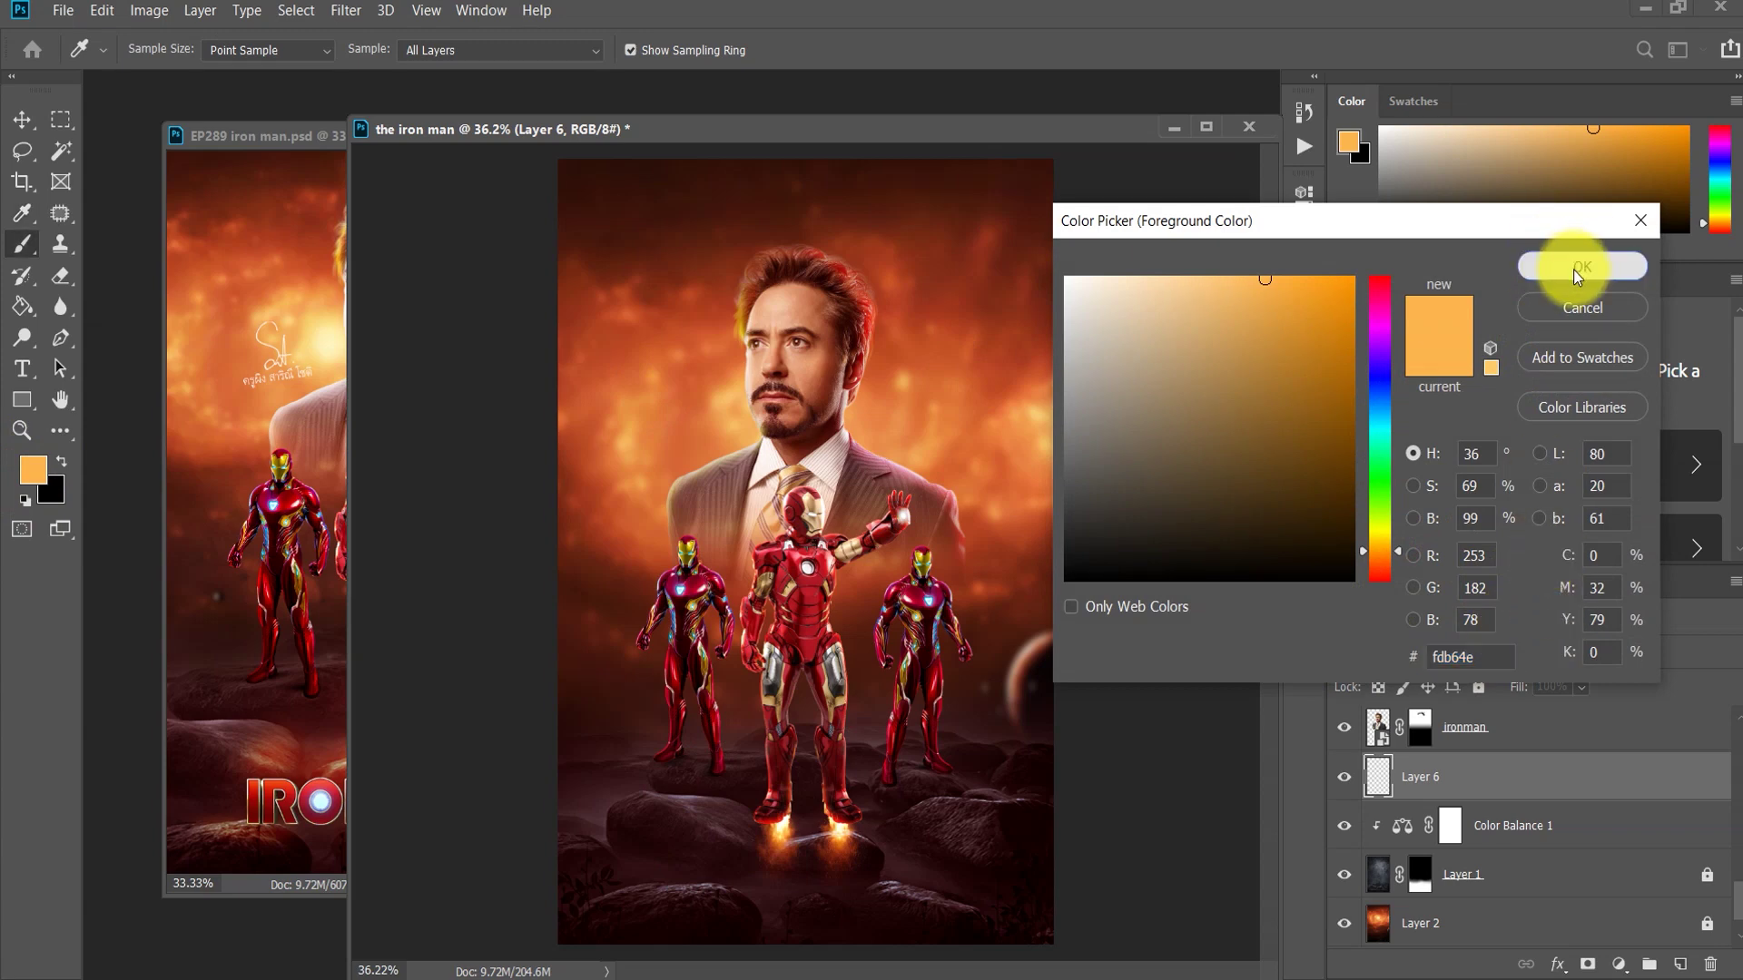
key("b")
key("bracketright")
key("bracketright")
key("bracketright")
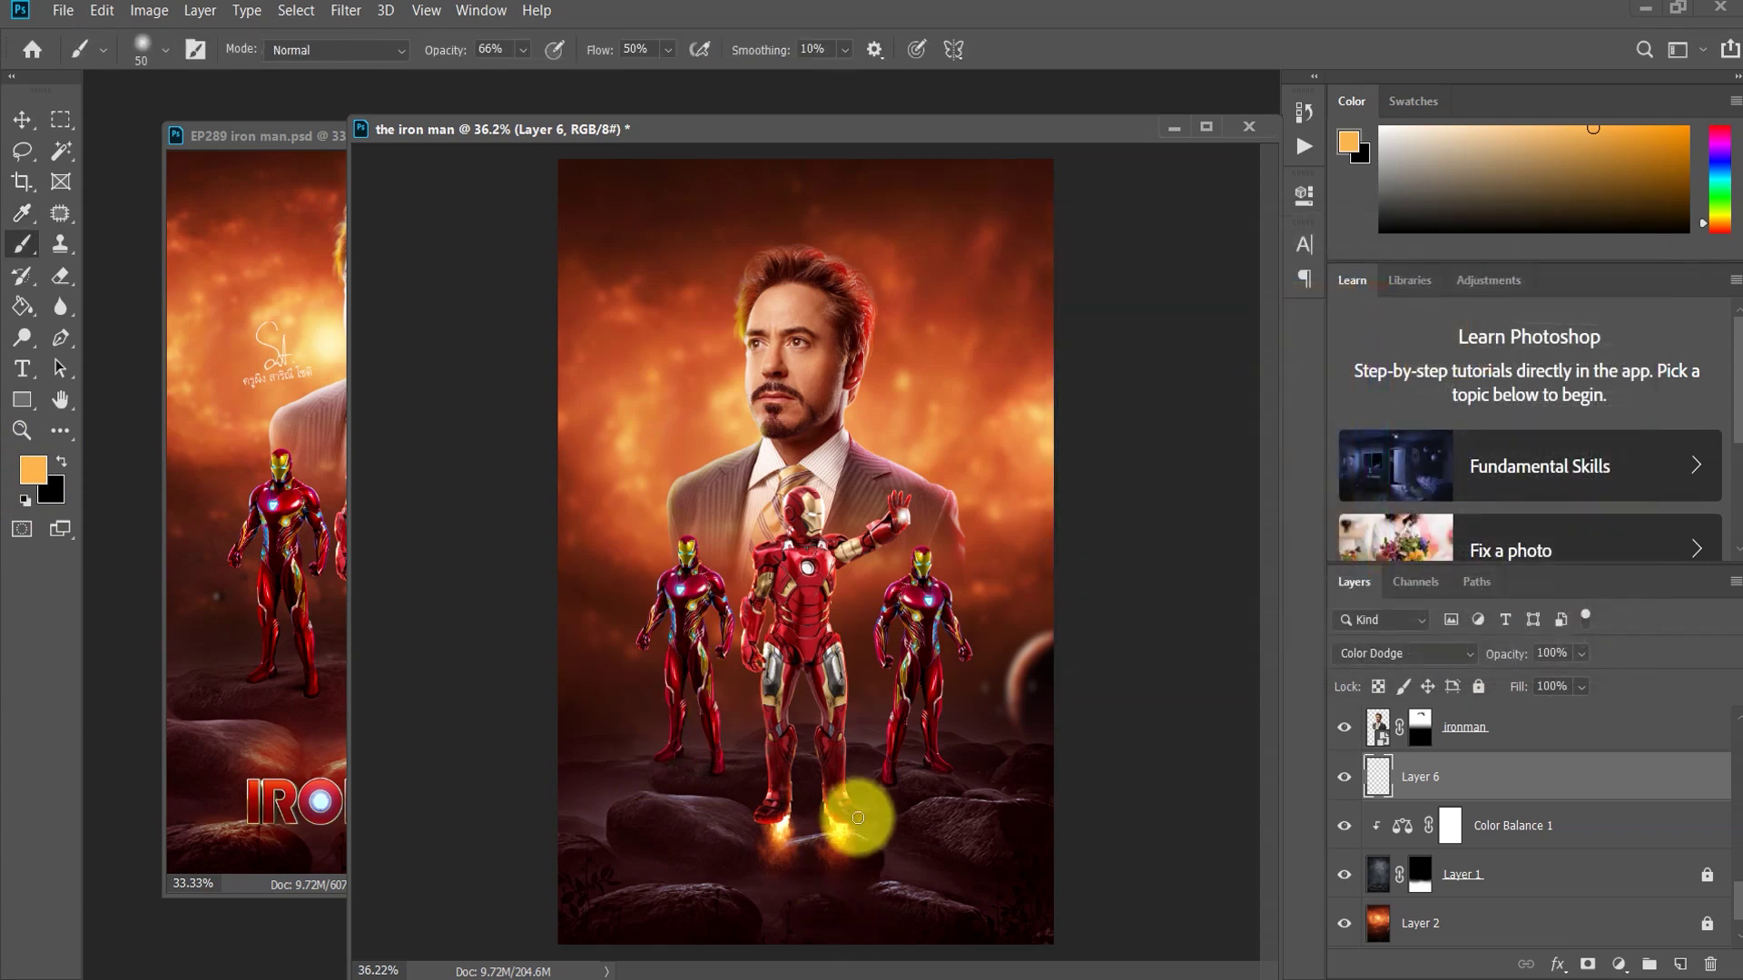
left_click_drag(807, 842, 875, 829)
key("bracketright")
key("bracketright")
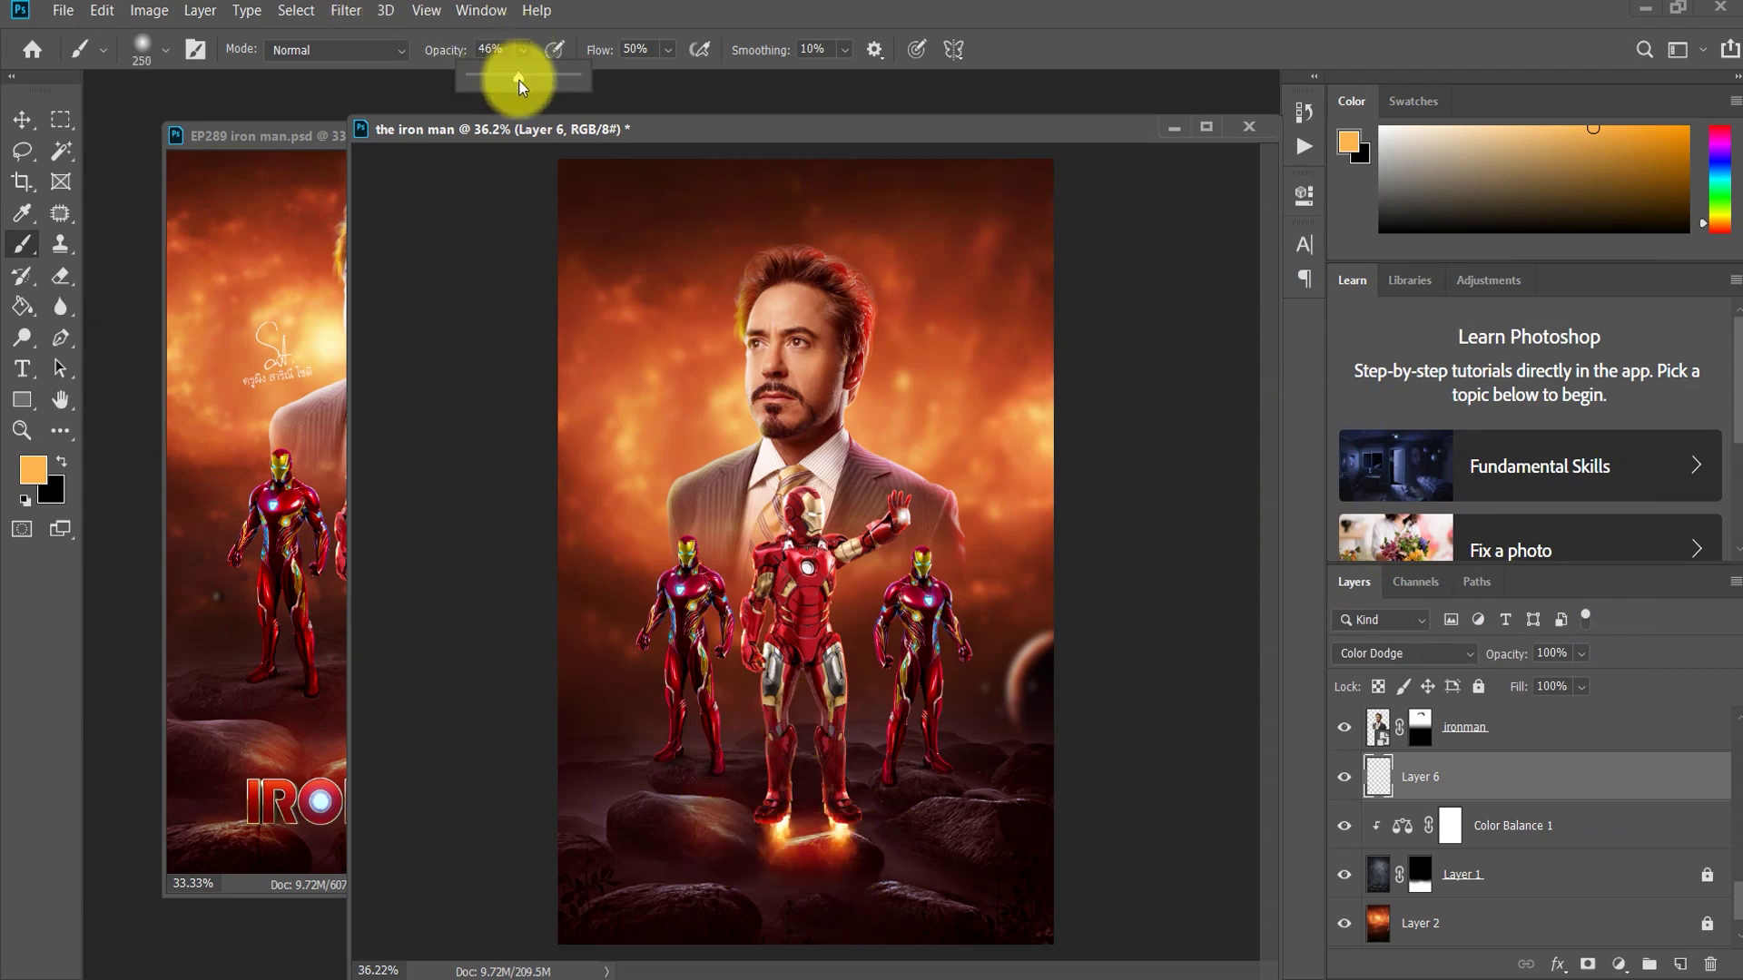
left_click(666, 51)
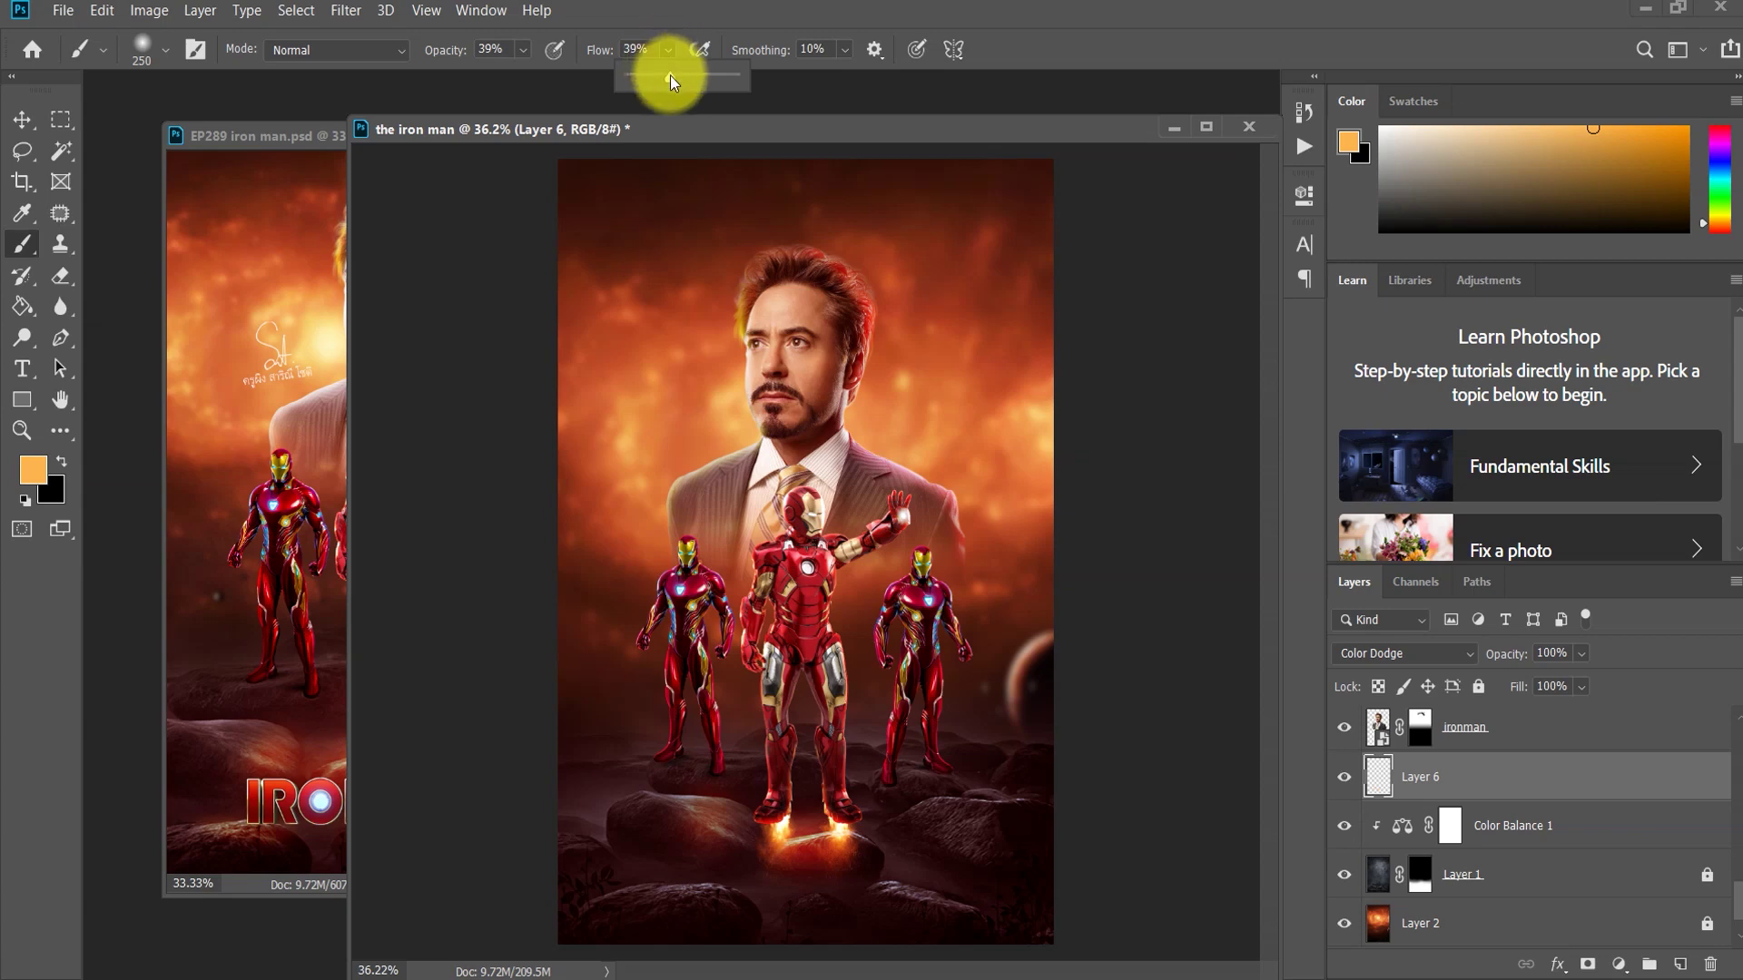
left_click(762, 887)
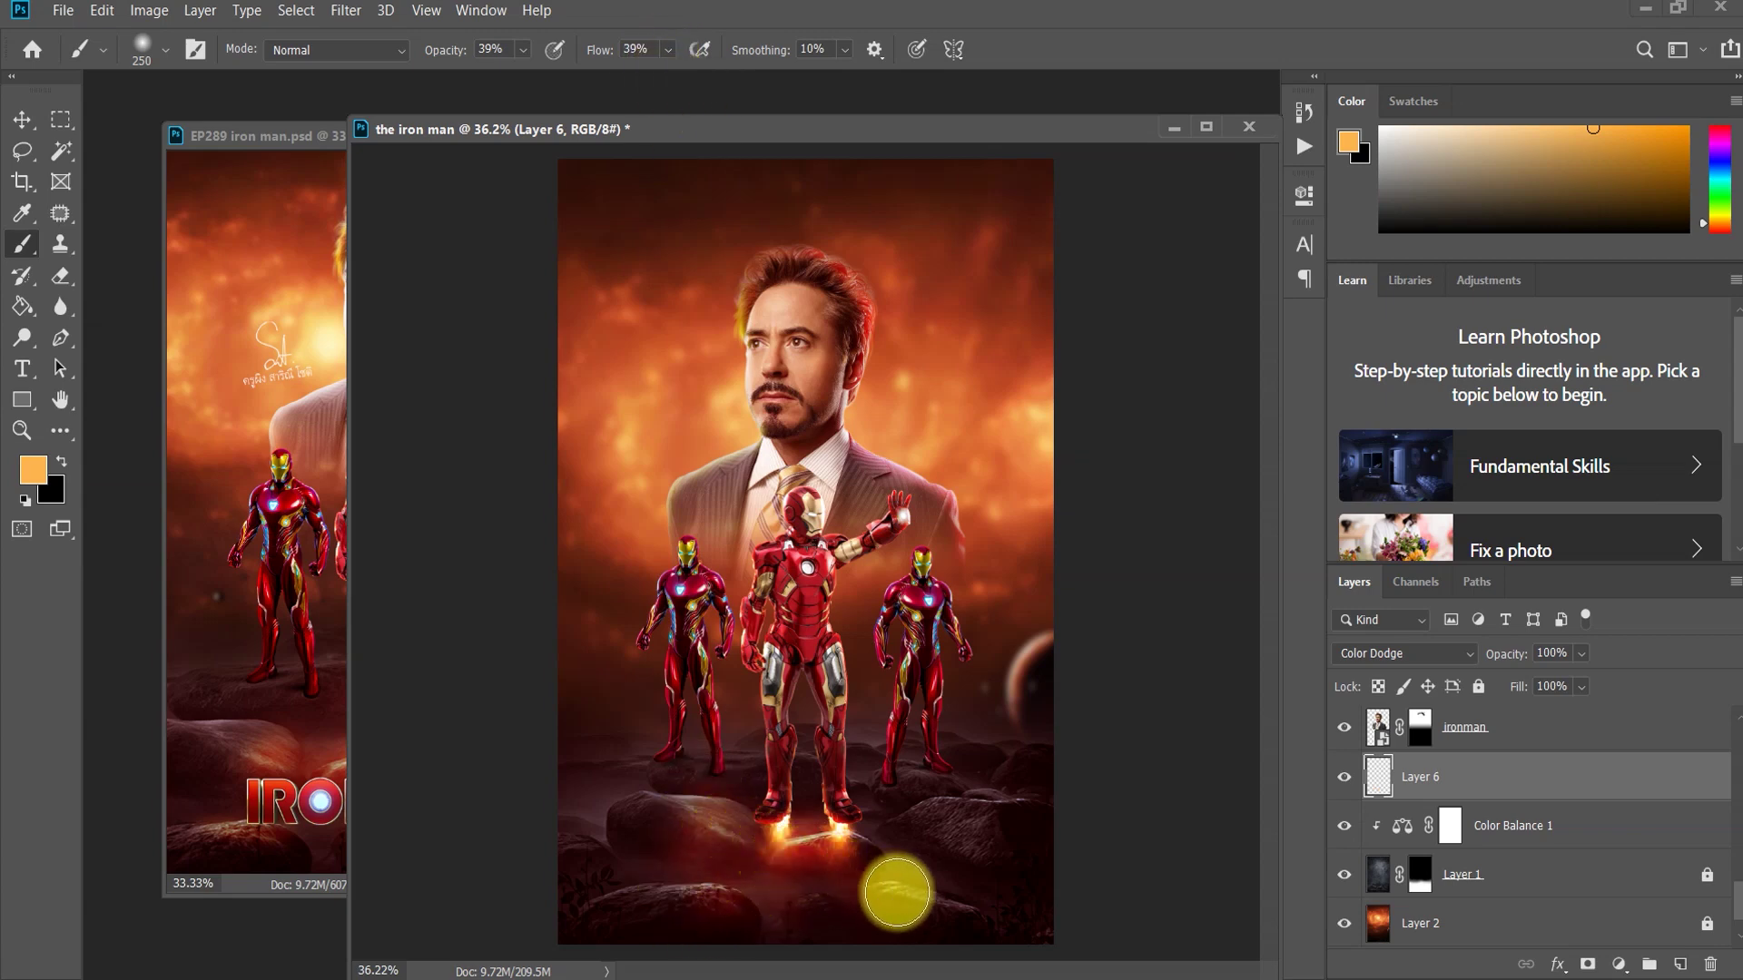
left_click_drag(961, 809, 864, 821)
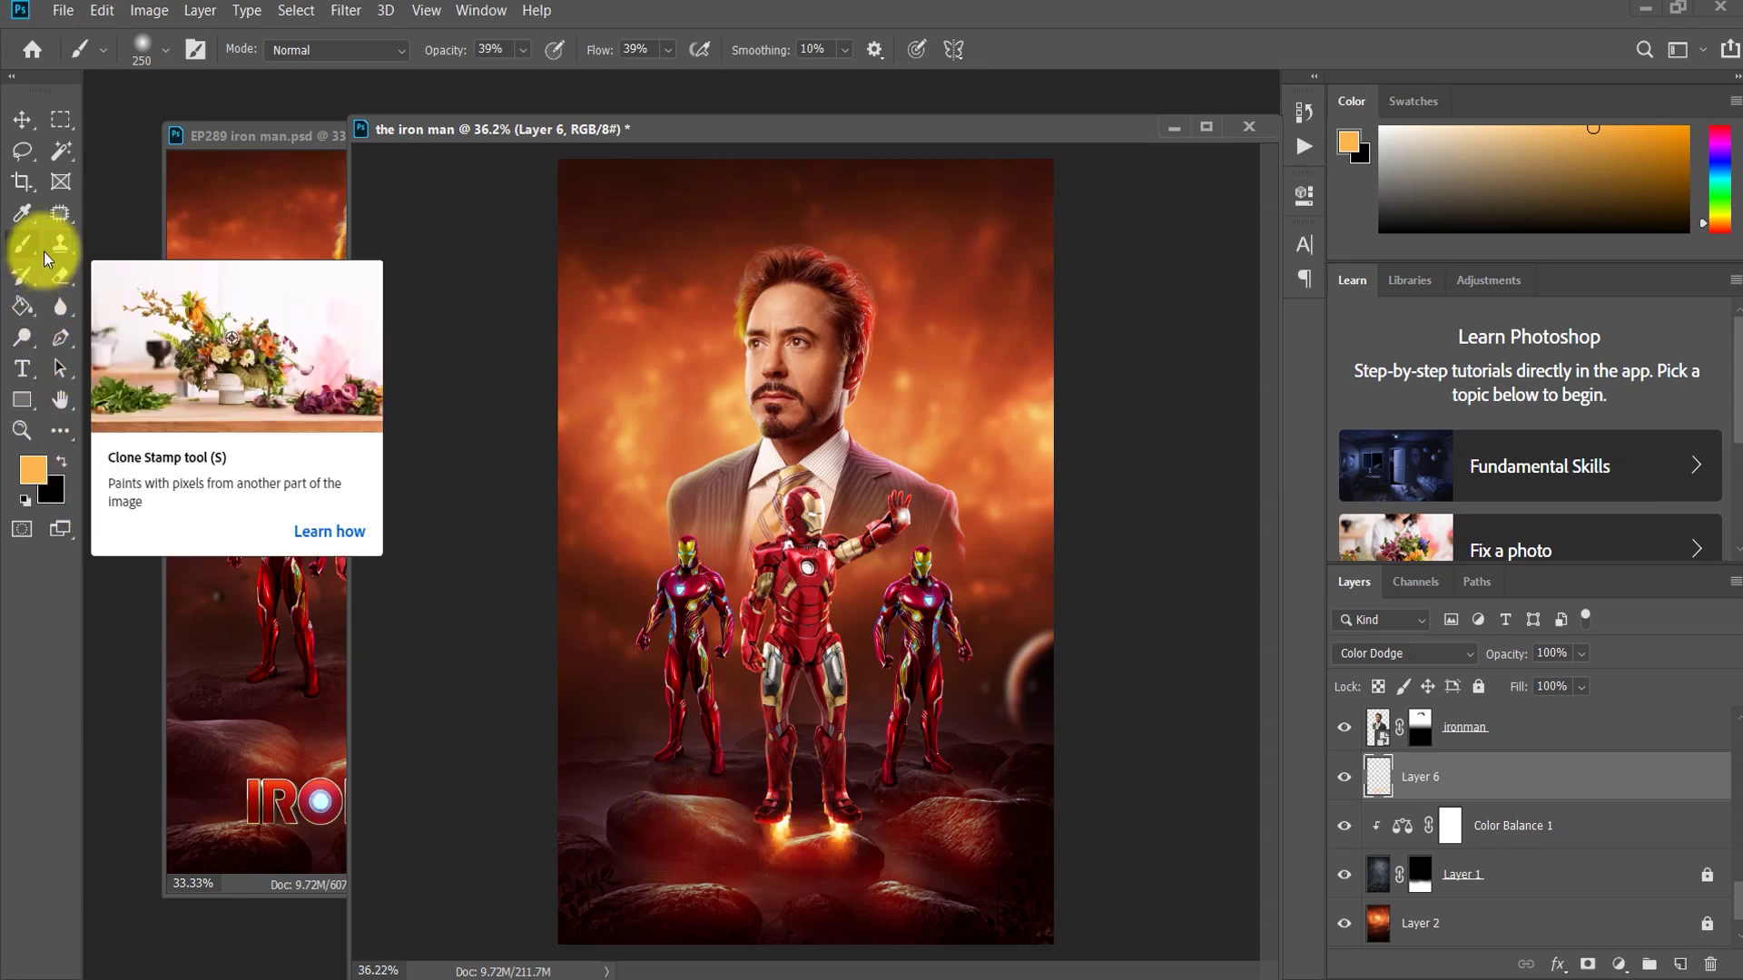
left_click(61, 272)
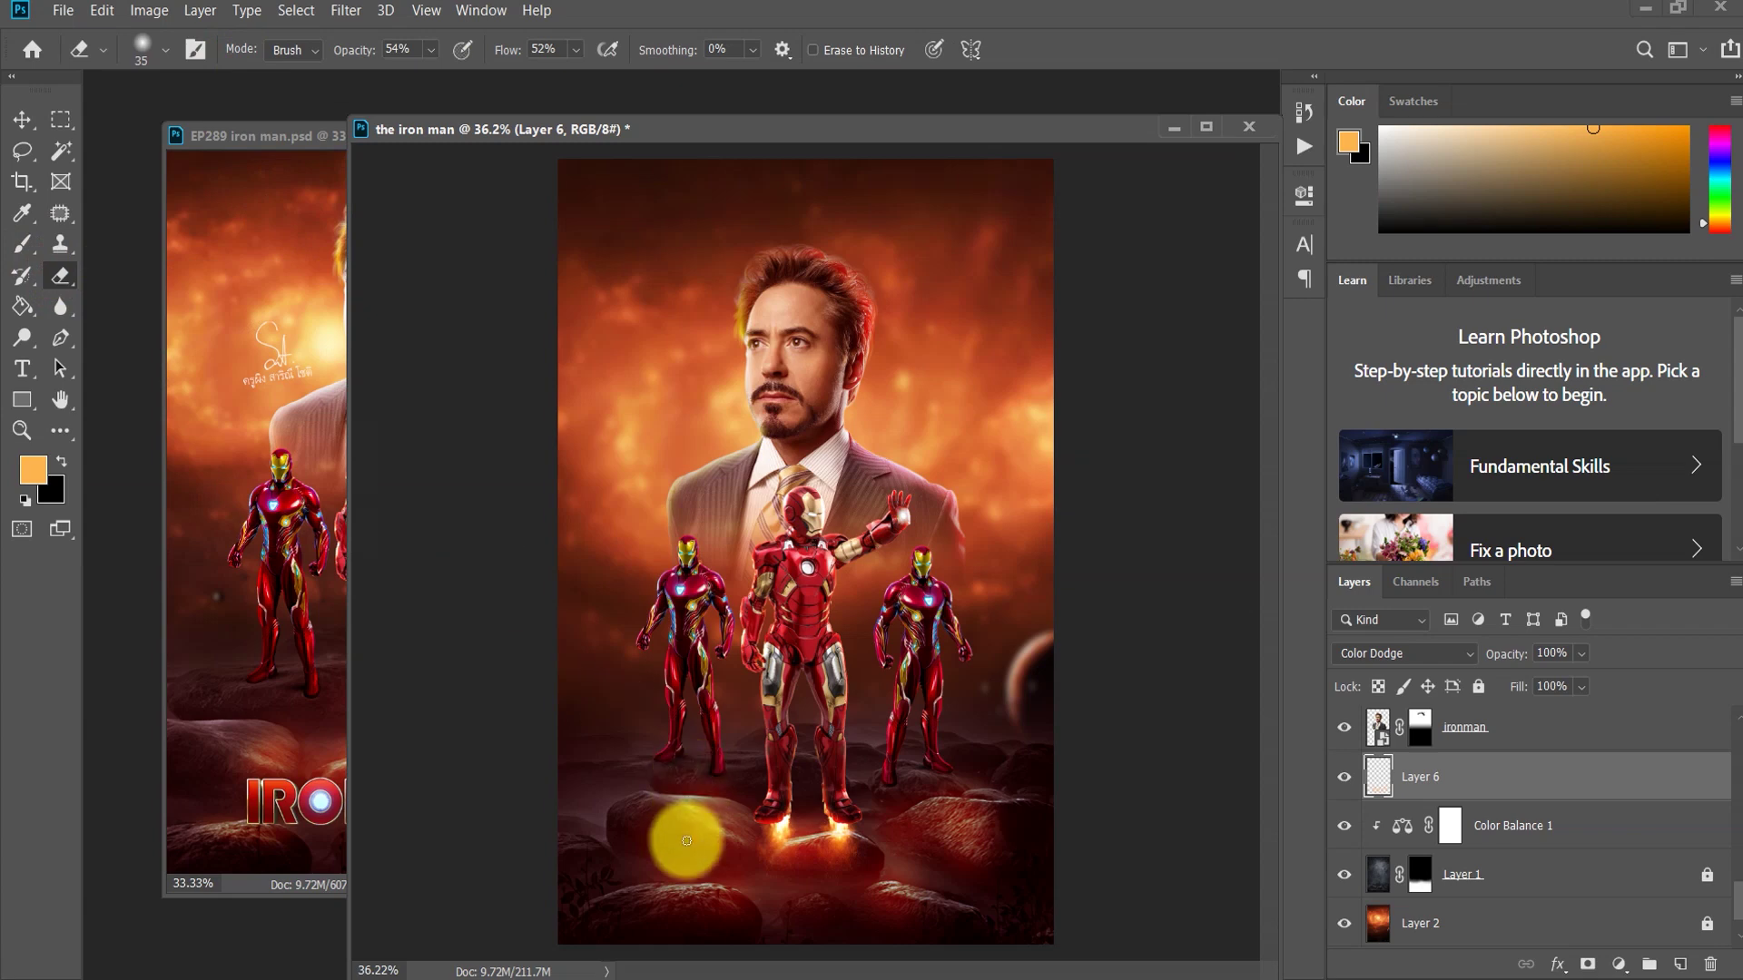
Step: Erase part of the orange glow from the lower rocks with an enlarged eraser
key("bracketright")
key("bracketright")
key("bracketright")
left_click(400, 49)
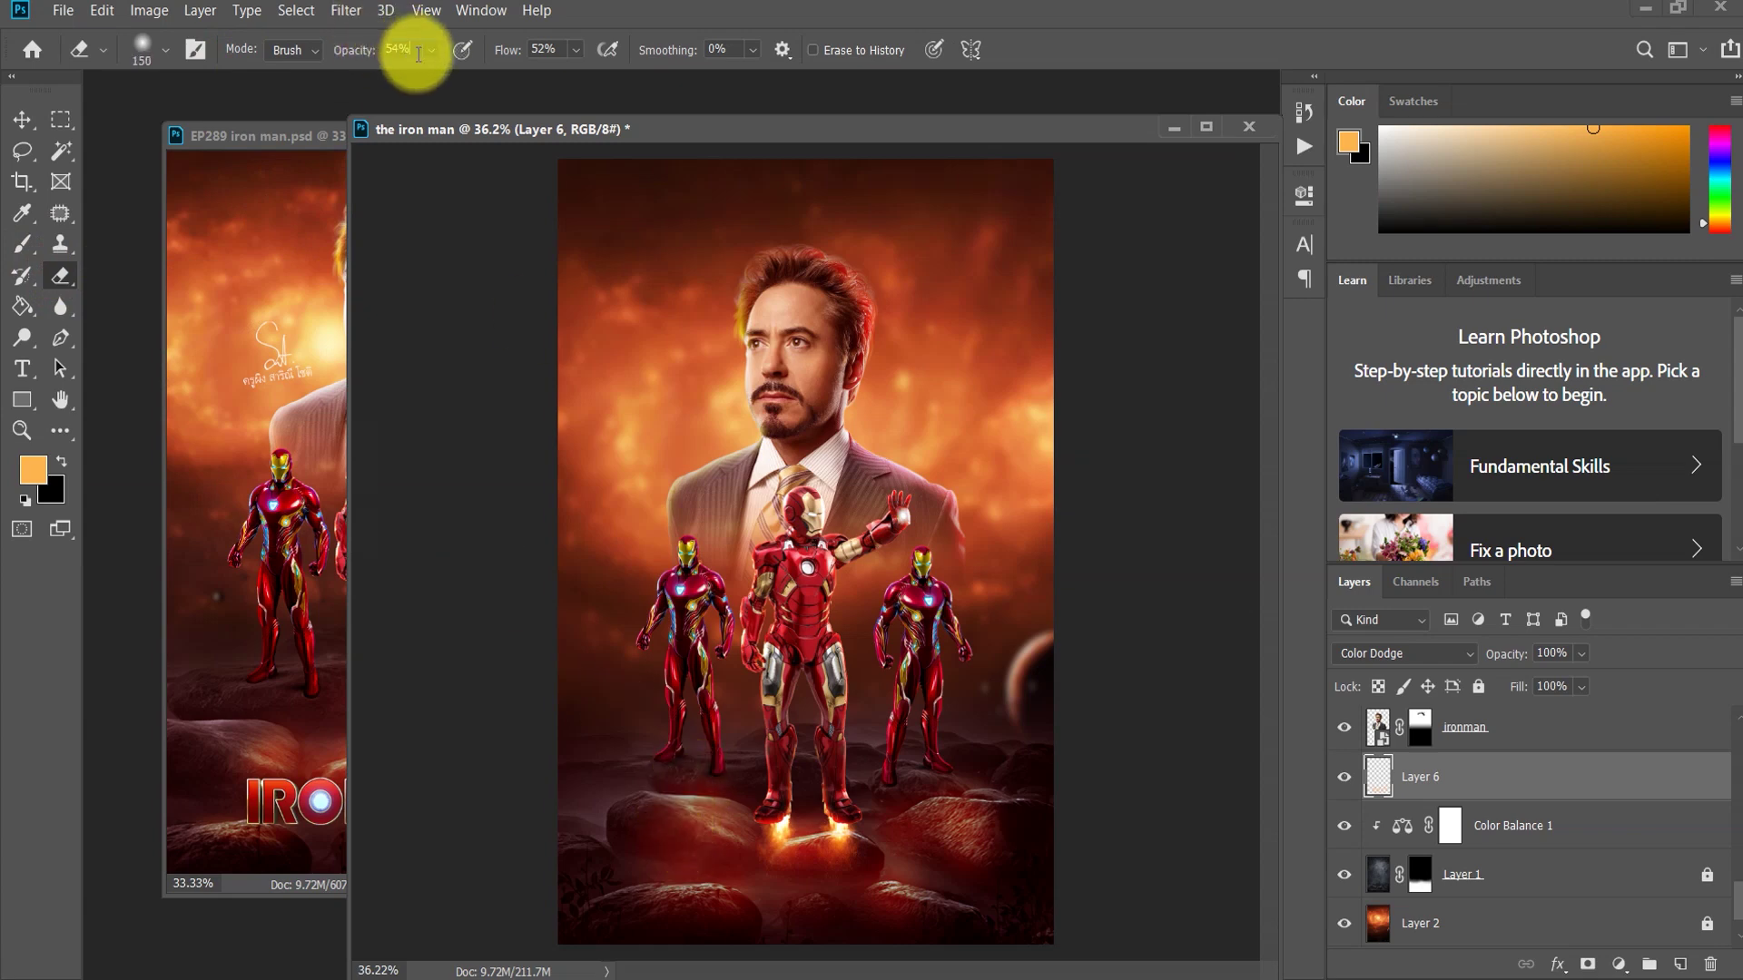
key("bracketright")
key("bracketright")
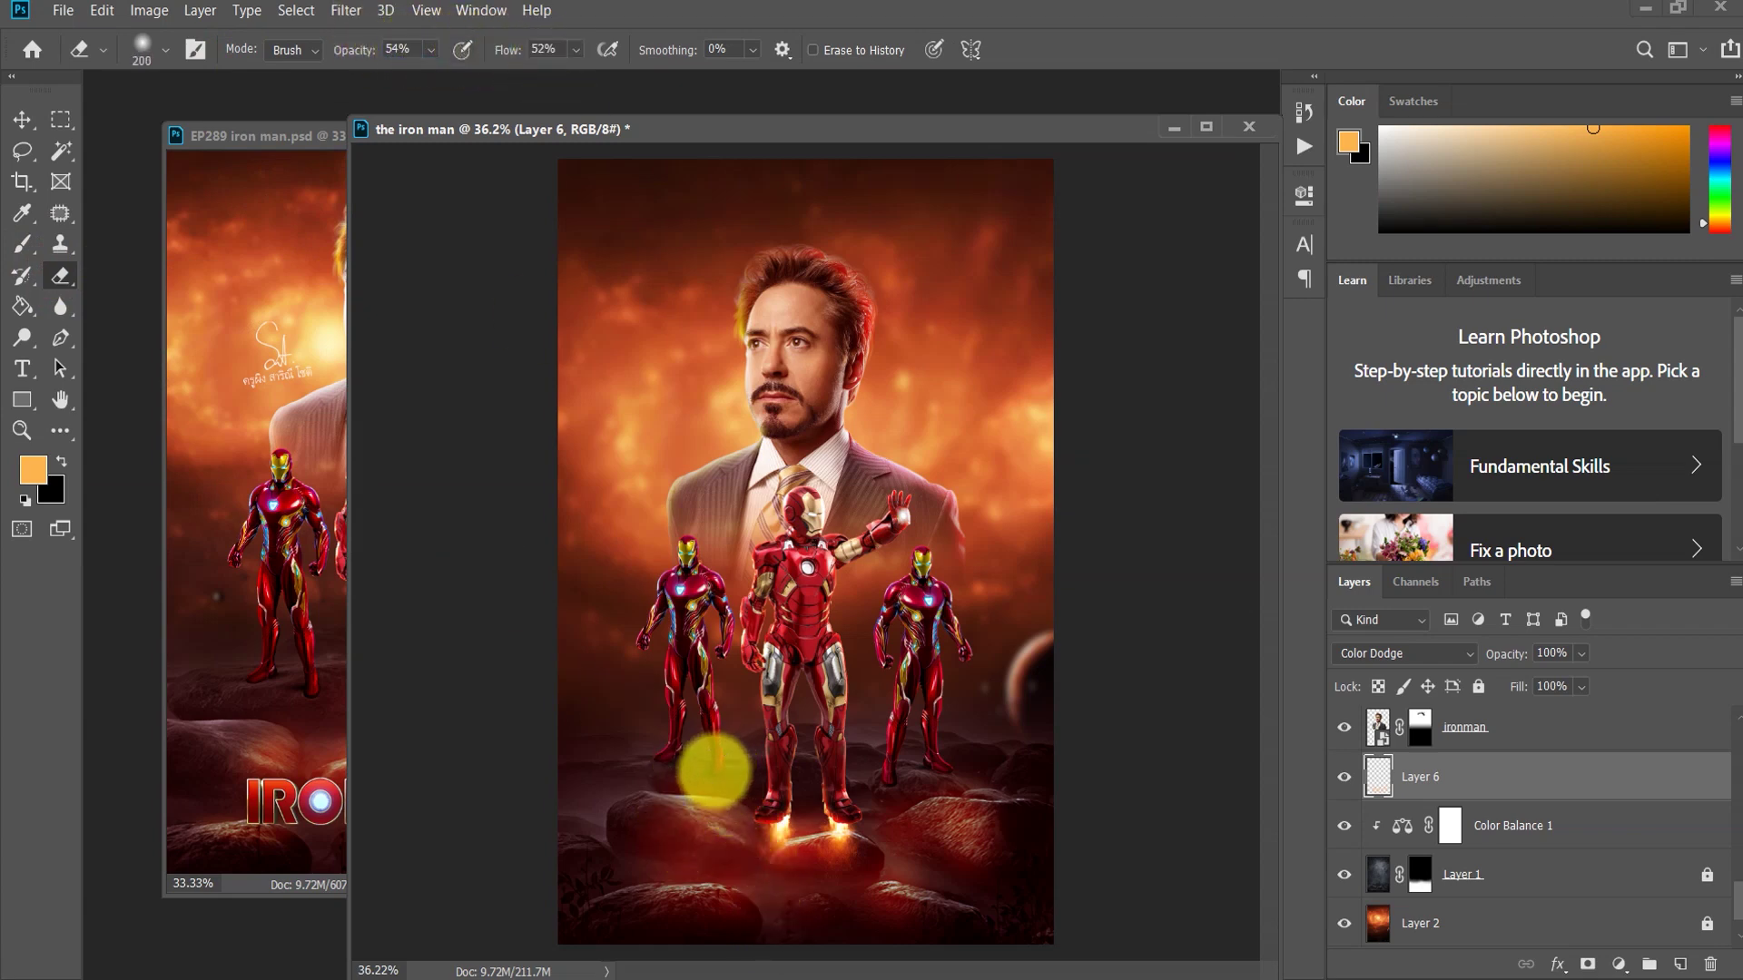
left_click_drag(727, 774, 701, 930)
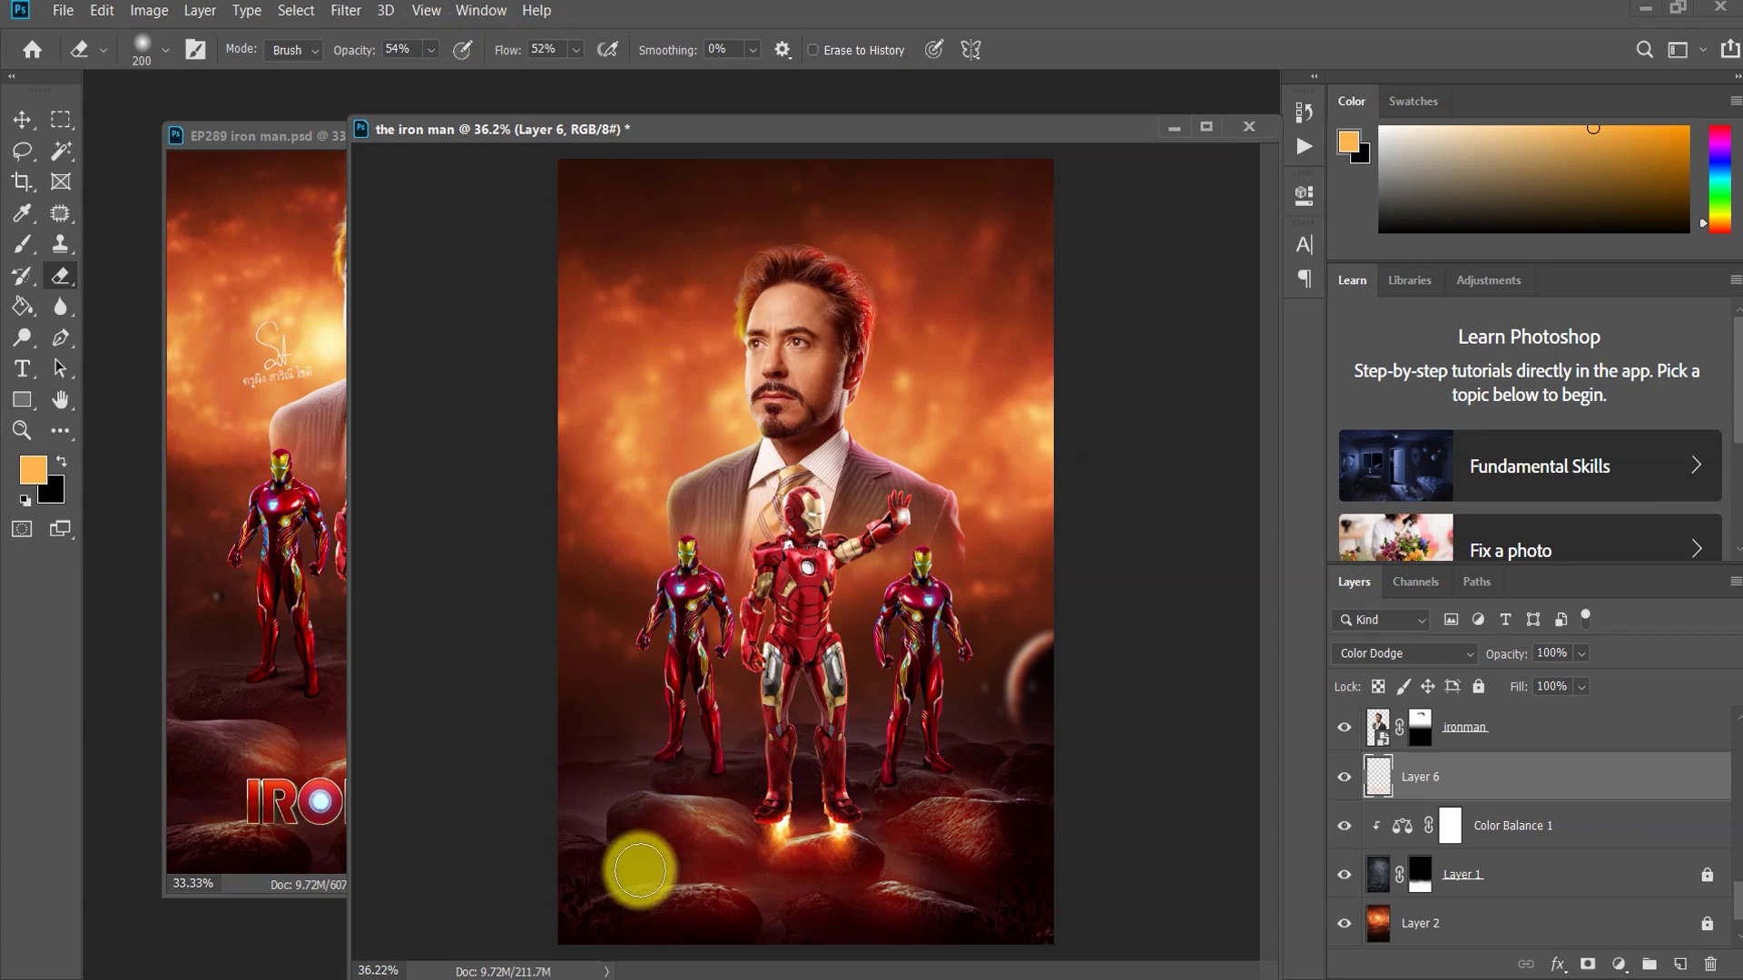
mouse_move(702, 931)
left_mouse_down()
mouse_move(913, 782)
mouse_move(1027, 850)
mouse_move(980, 902)
mouse_move(808, 934)
mouse_move(680, 914)
mouse_move(706, 676)
left_mouse_up()
scroll(705, 636, "down", 2)
scroll(700, 565, "up", 1)
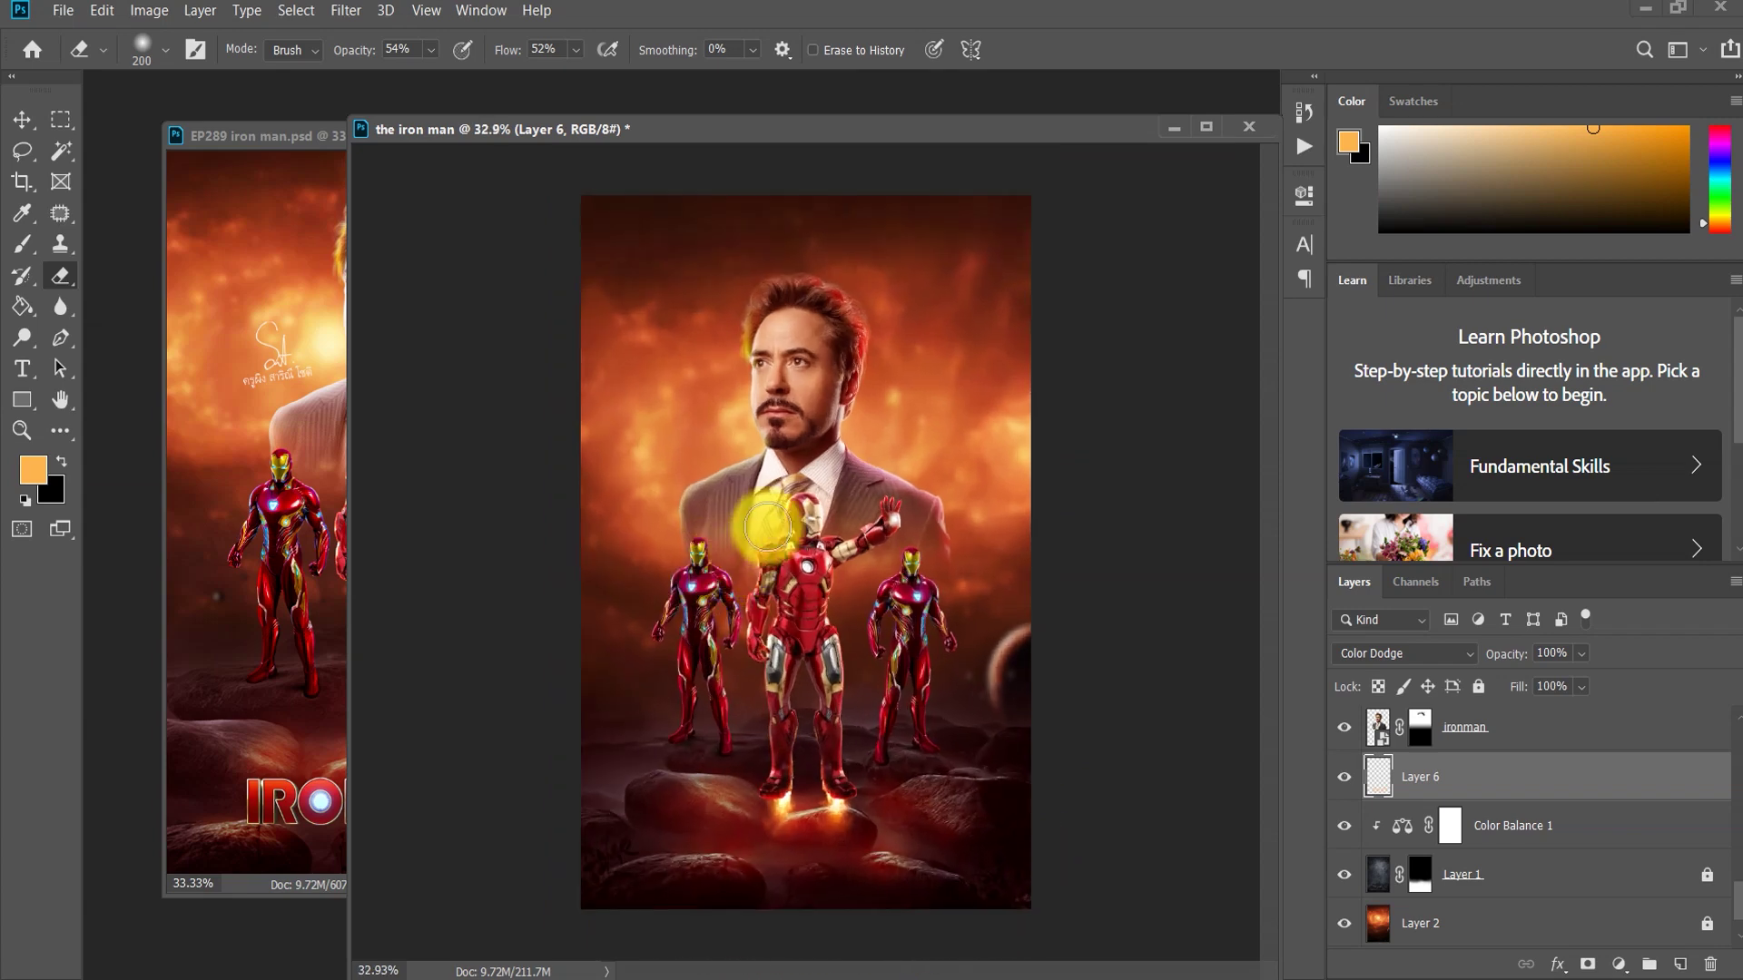
left_click_drag(719, 565, 791, 483)
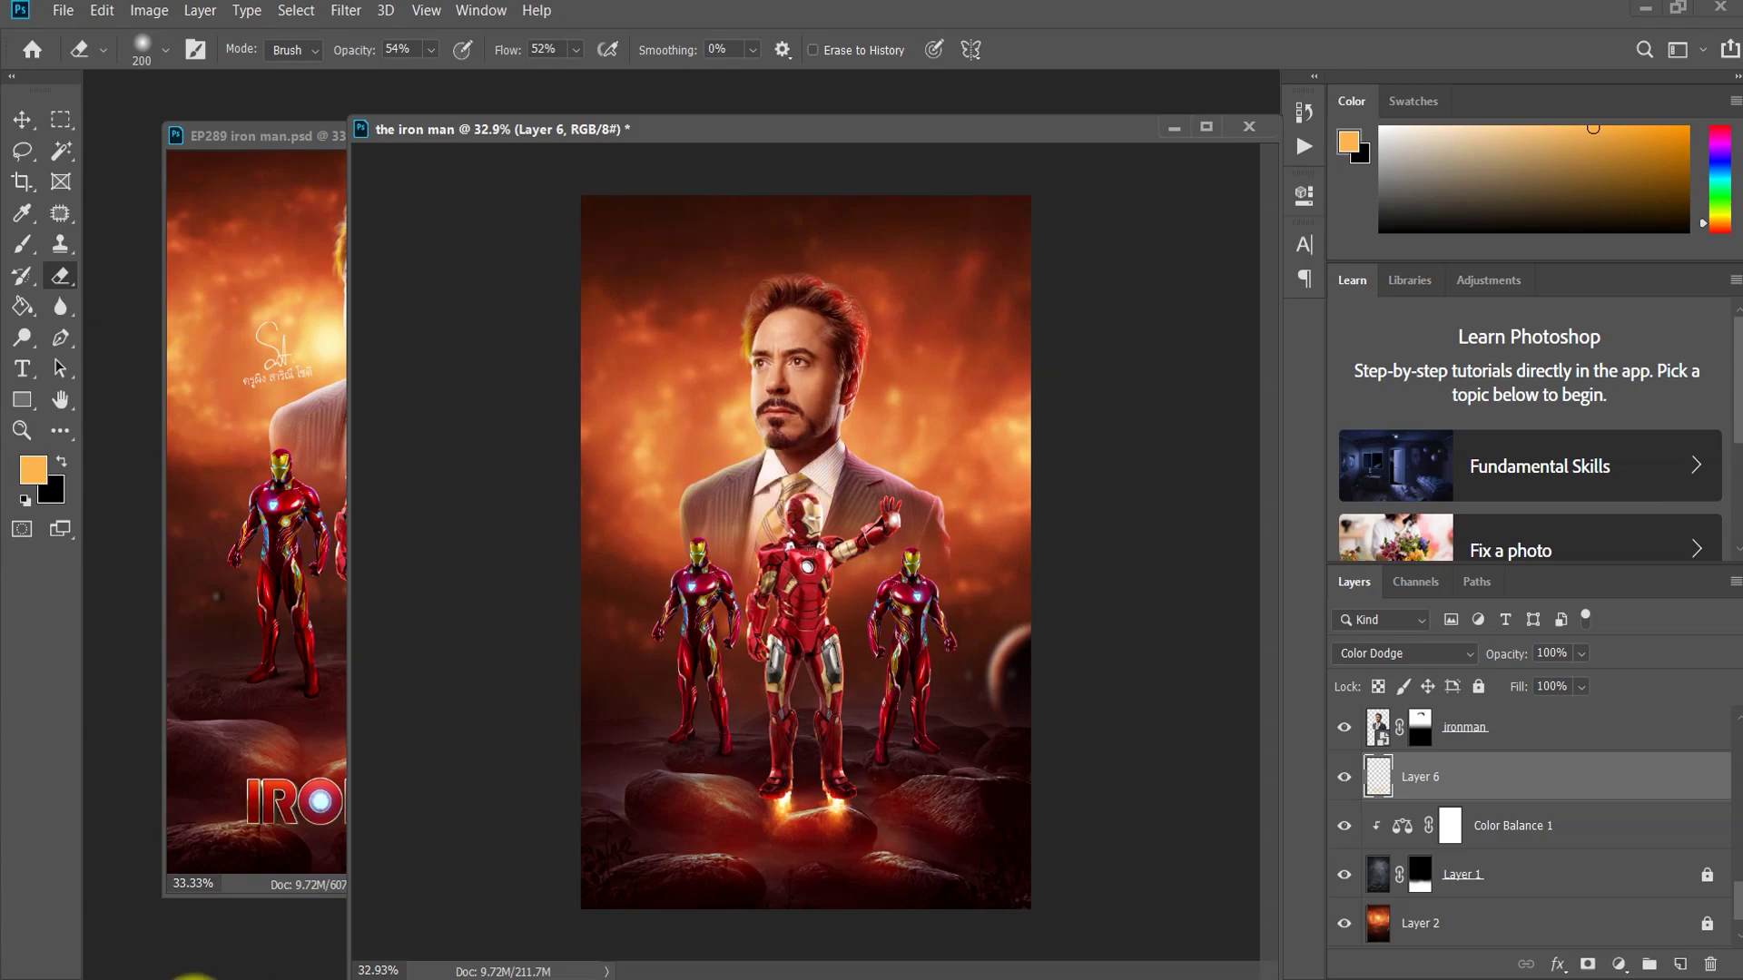
Step: Drag the Marvel IRON MAN logo PNG from File Explorer over to Photoshop
left_click(234, 967)
left_click_drag(879, 683, 427, 962)
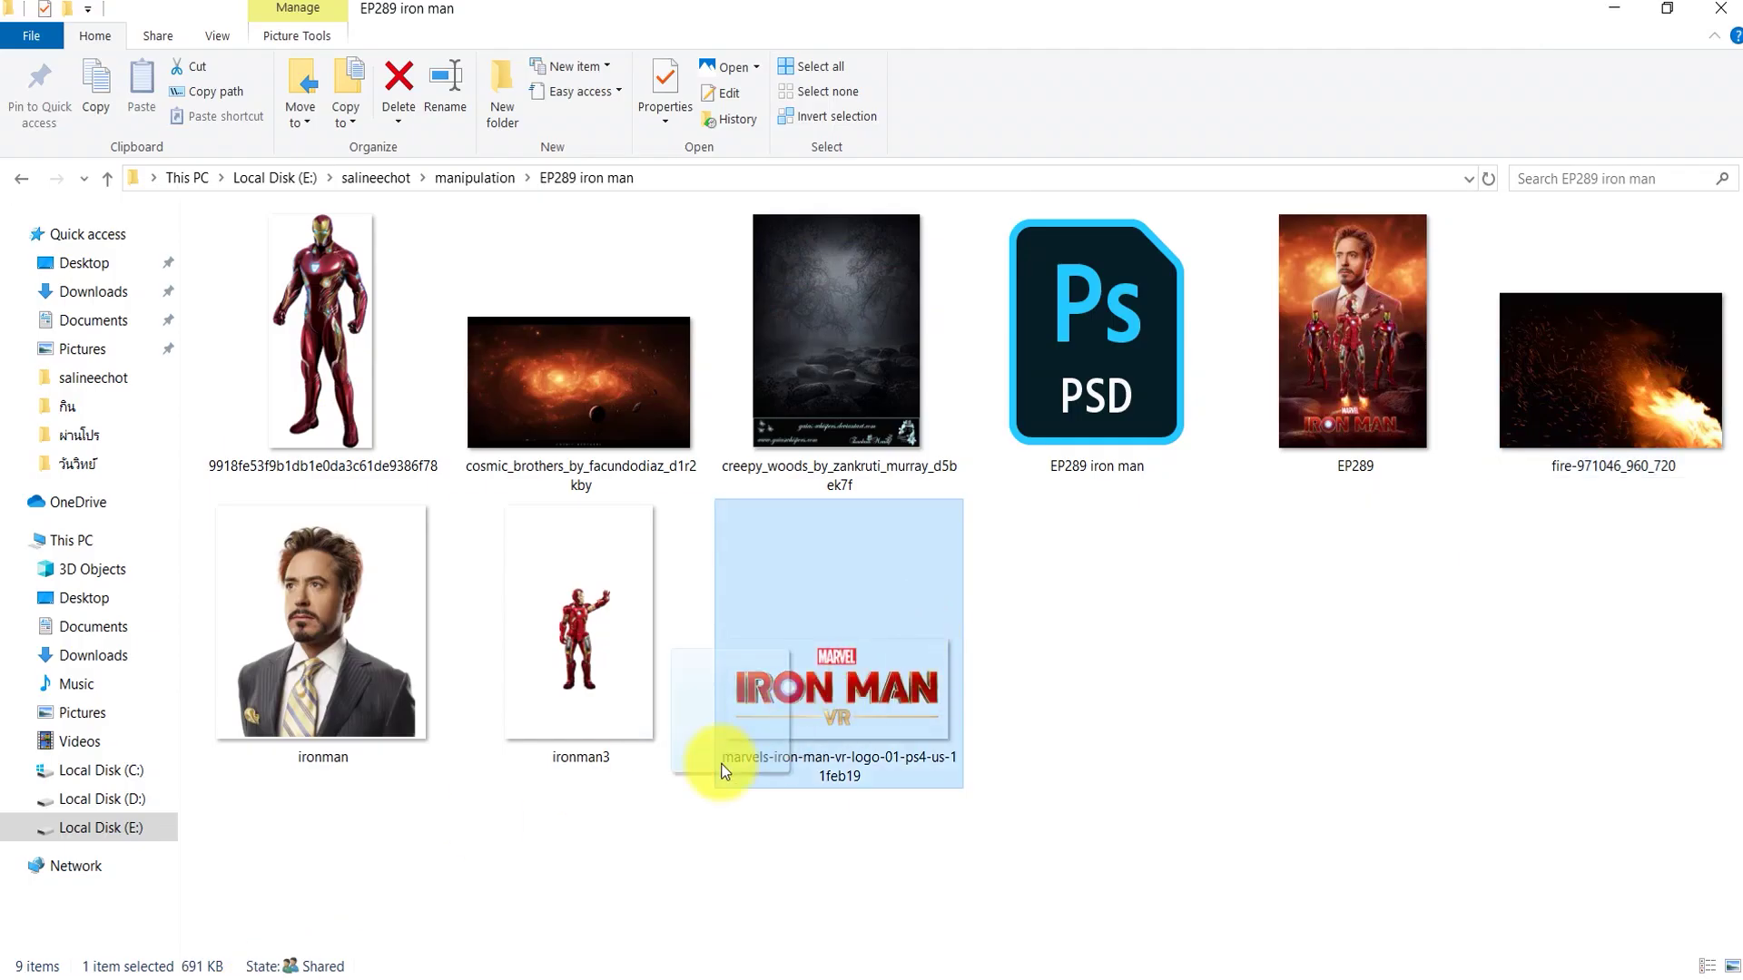
left_click_drag(422, 975, 324, 913)
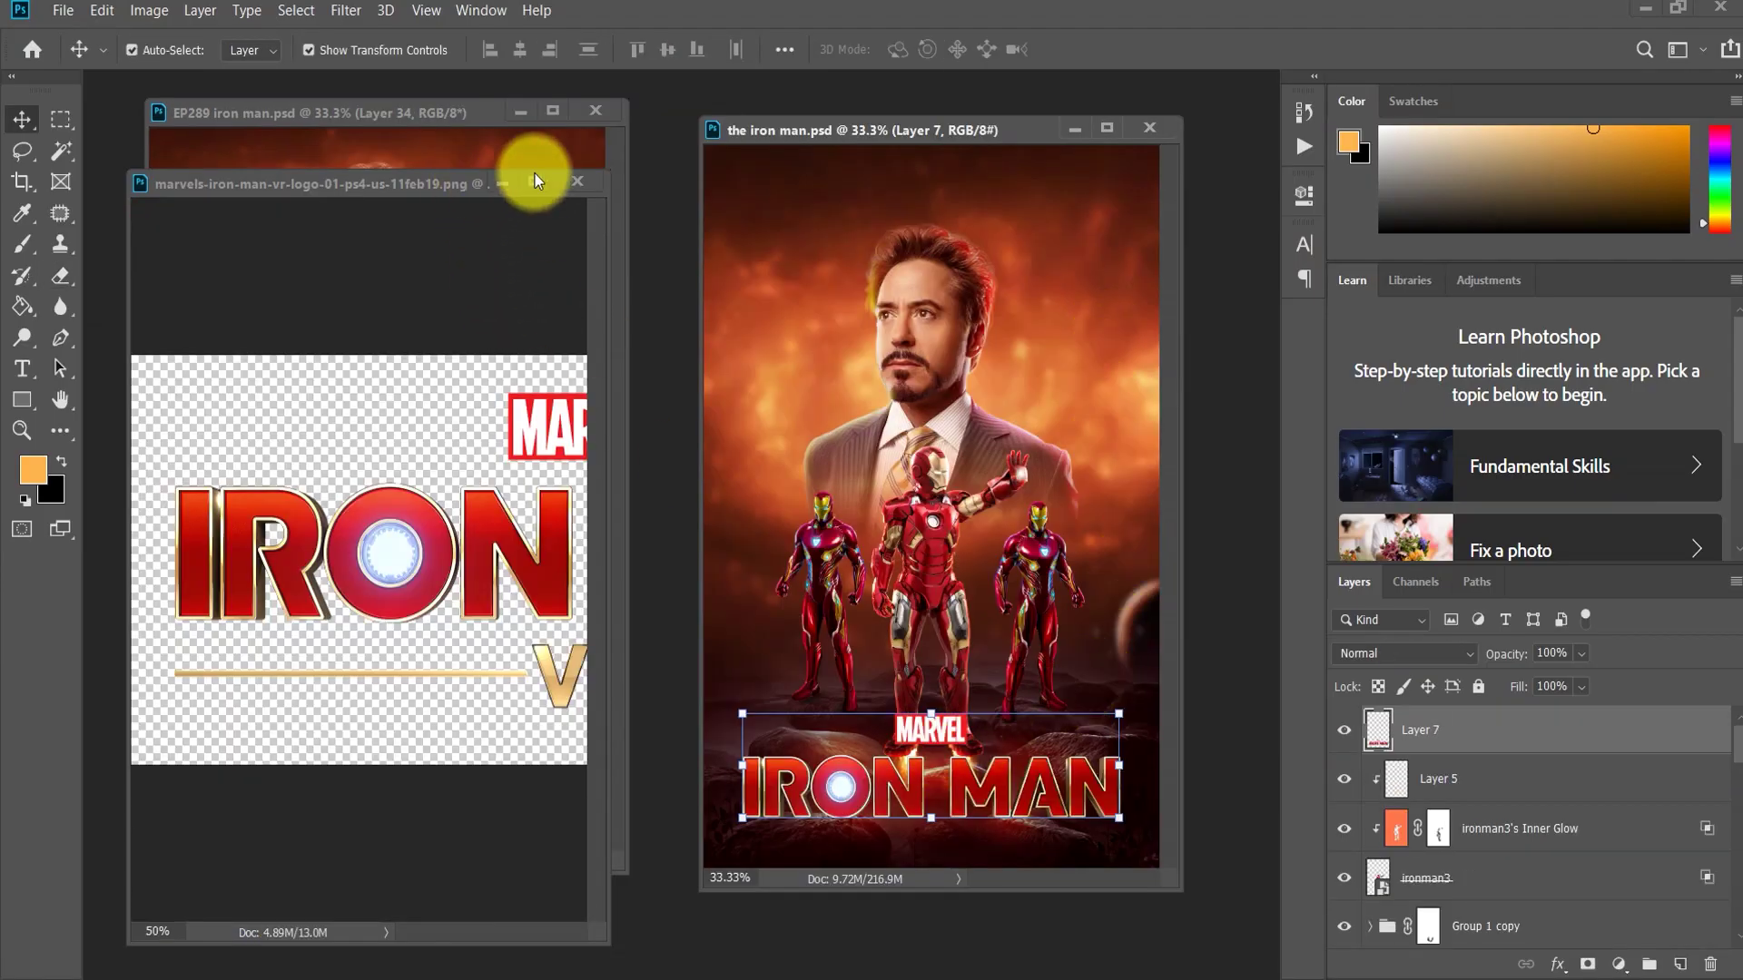
Step: Commit the logo as Layer 7 along the poster's bottom and reposition the document window
left_click_drag(942, 134, 943, 118)
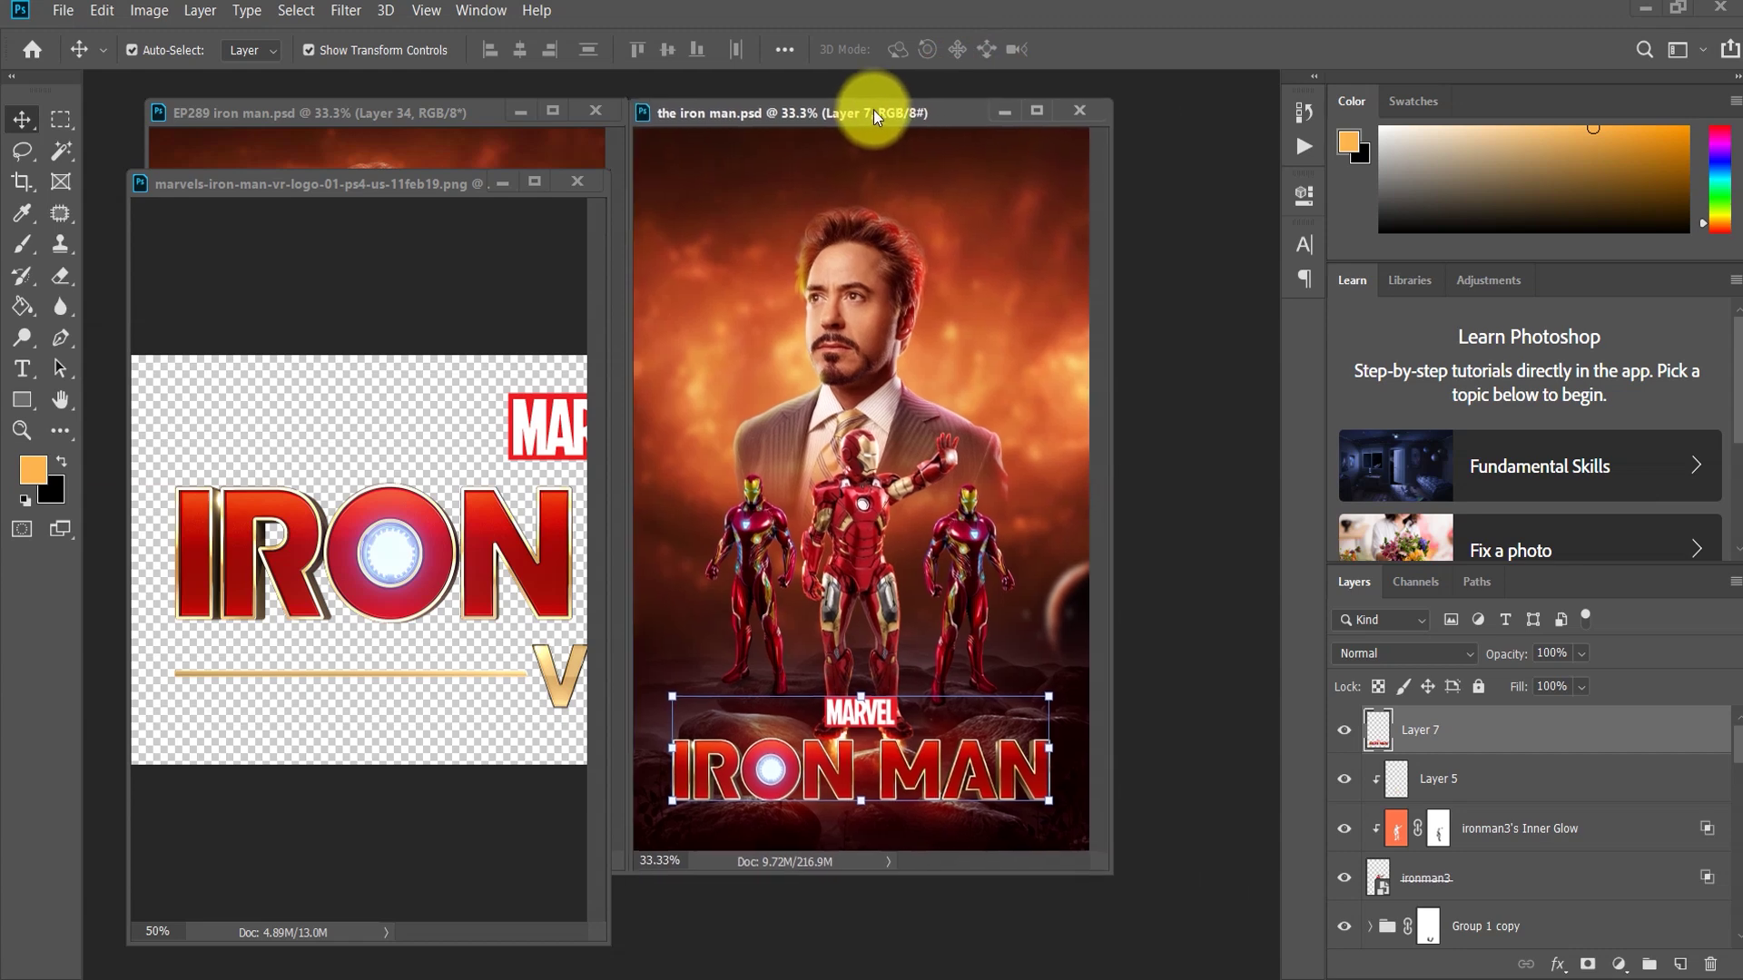
left_click_drag(1183, 872, 1223, 948)
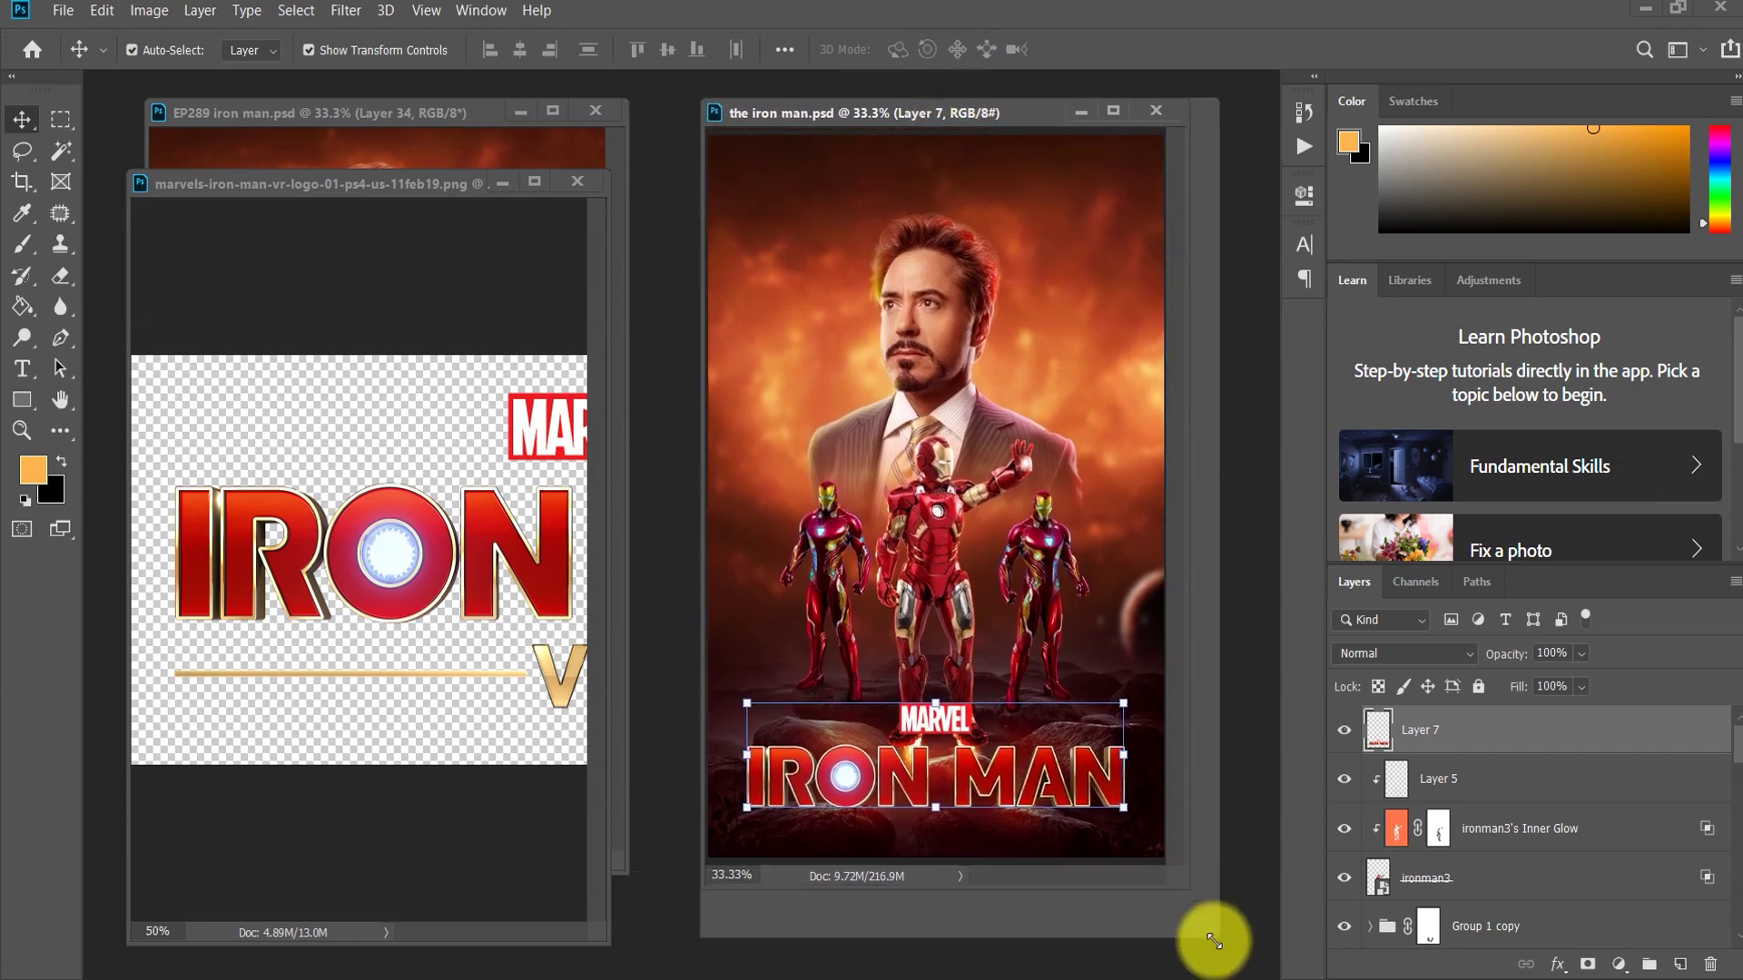
left_click(1196, 903)
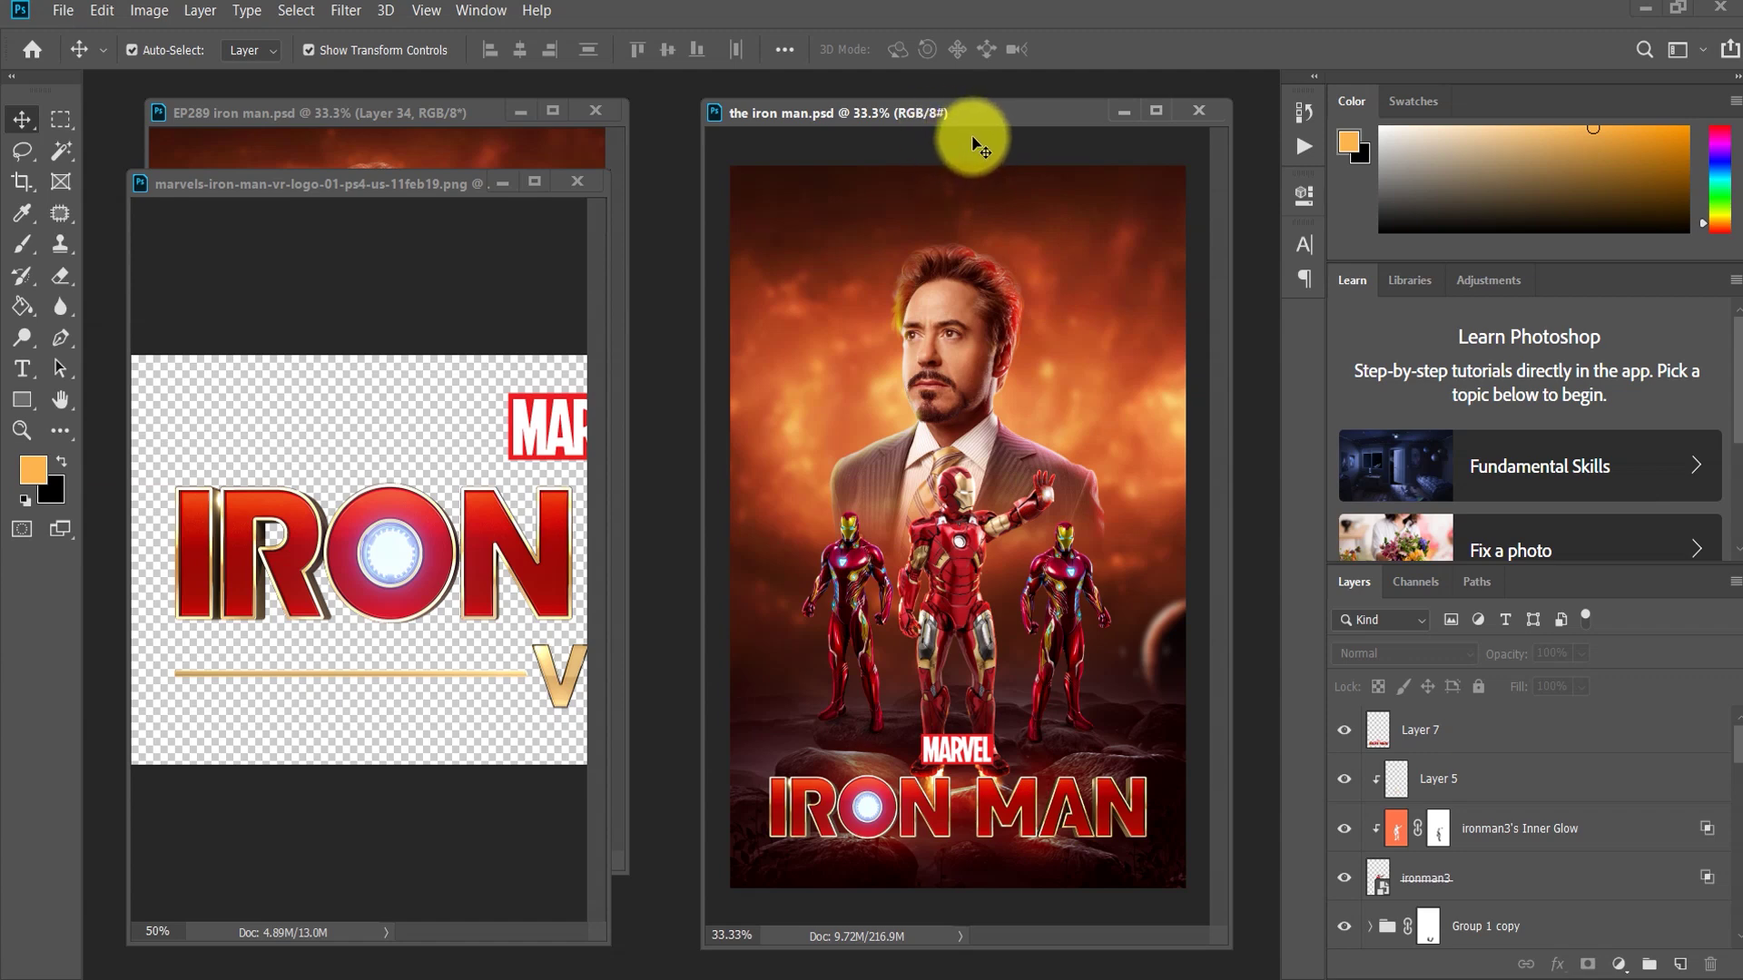
left_click_drag(978, 118, 954, 108)
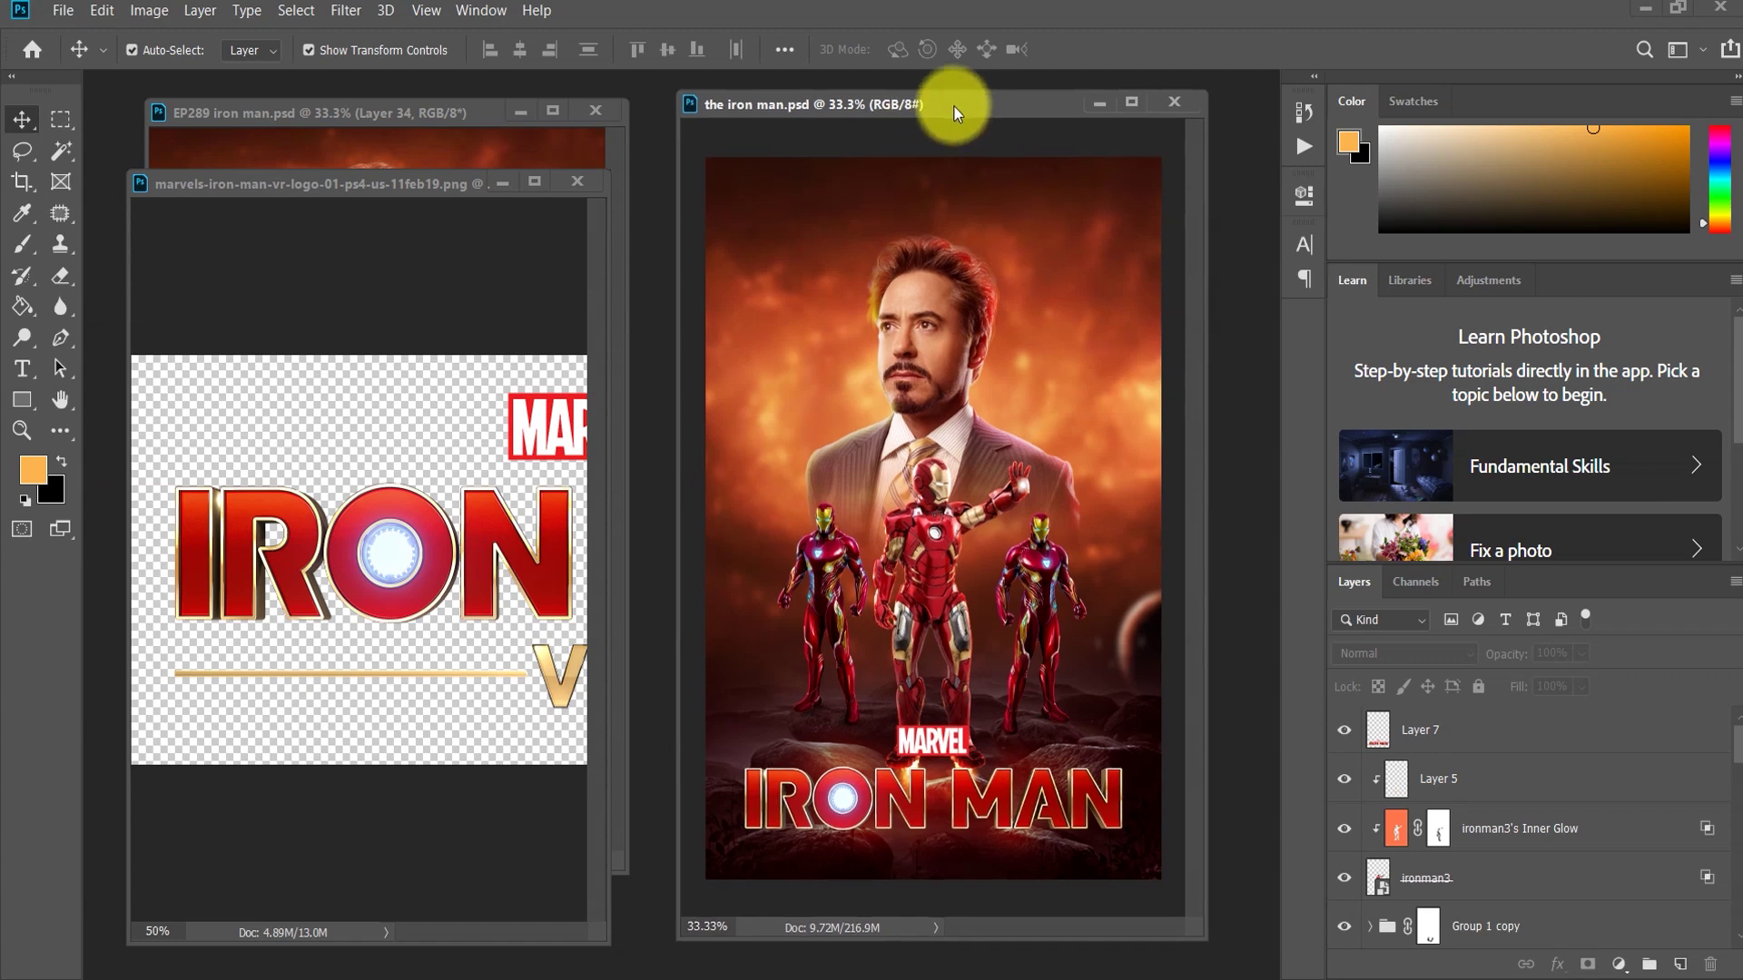